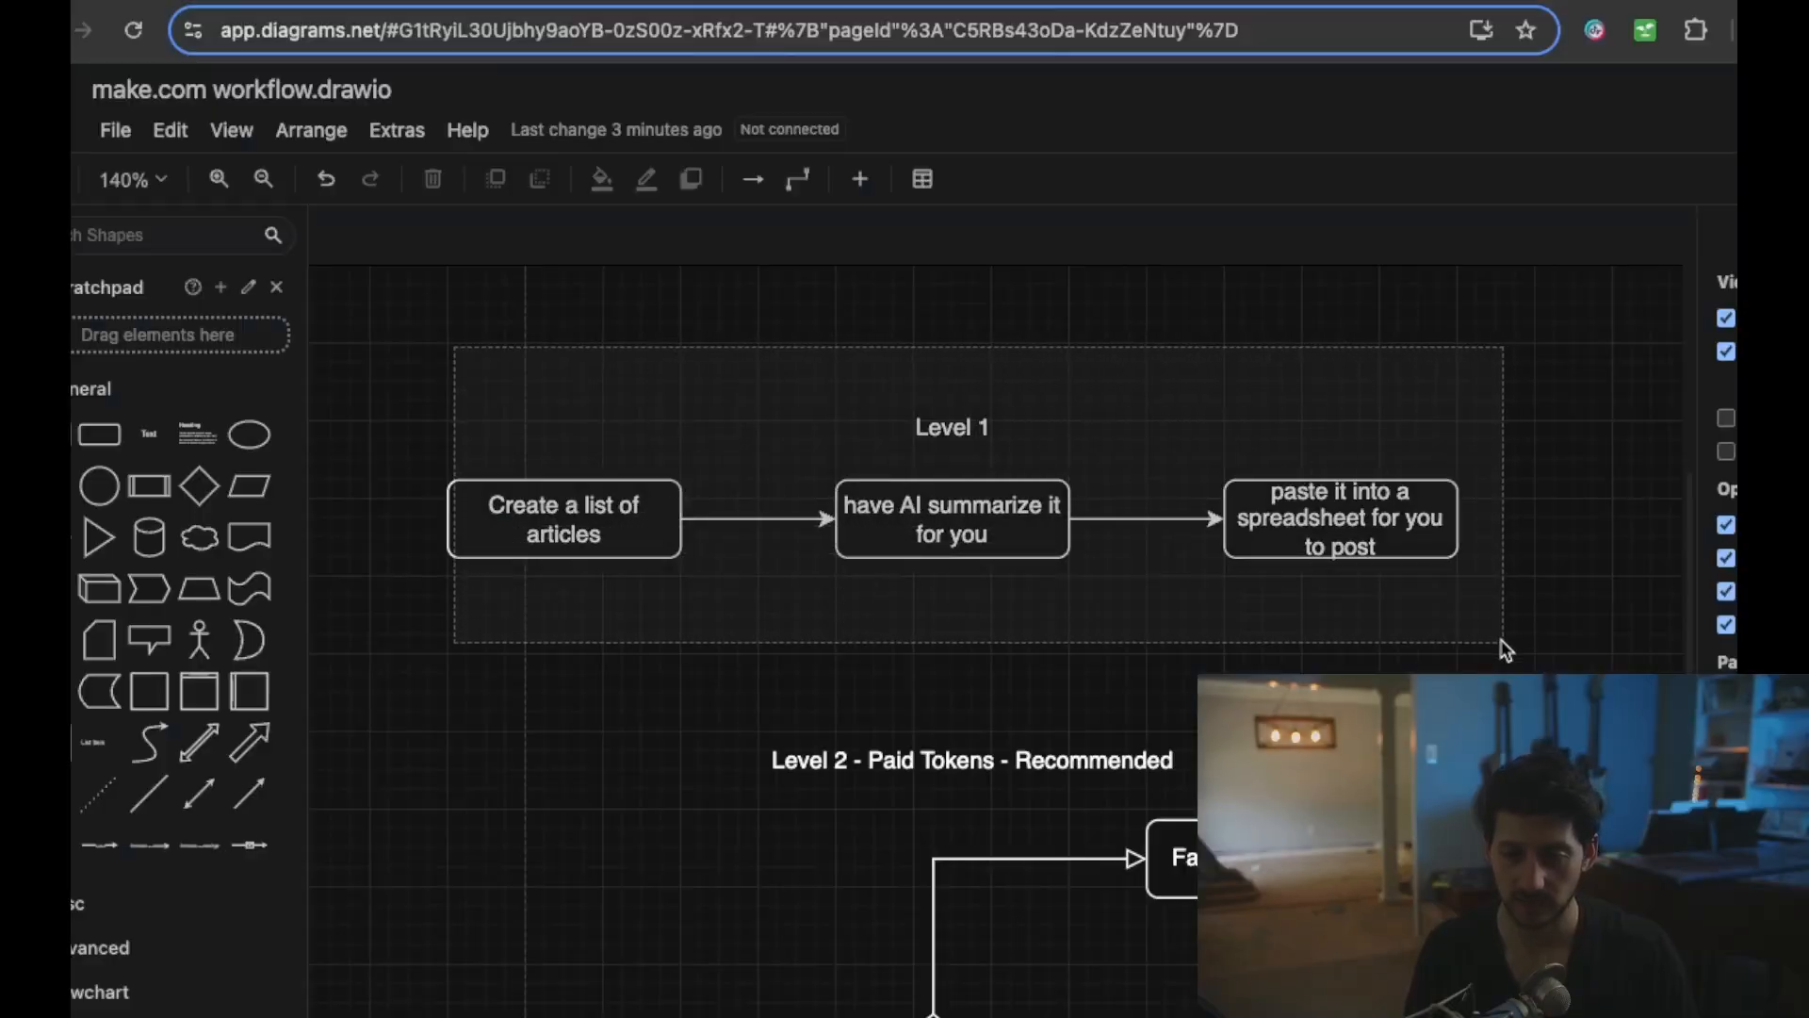
- Review the Level 1 workflow boxes from creating the article list through AI summarizing to pasting into a spreadsheet
left_click(1077, 270)
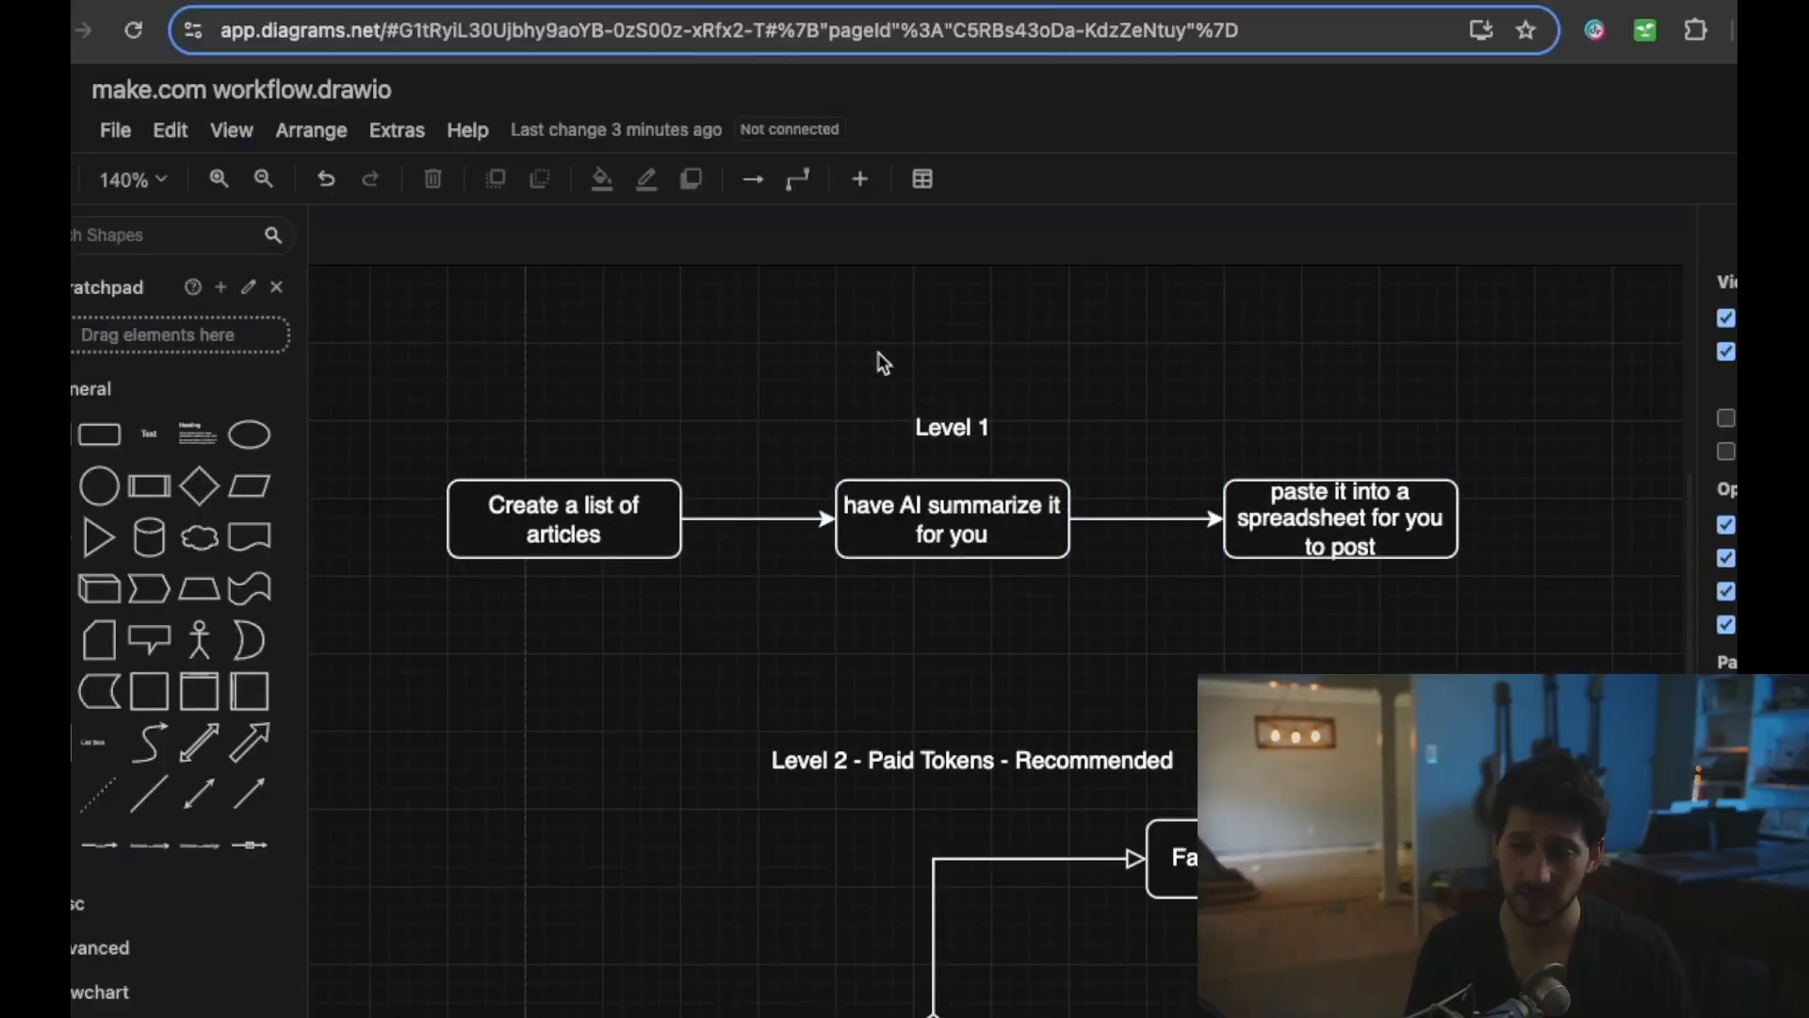
left_click(558, 511)
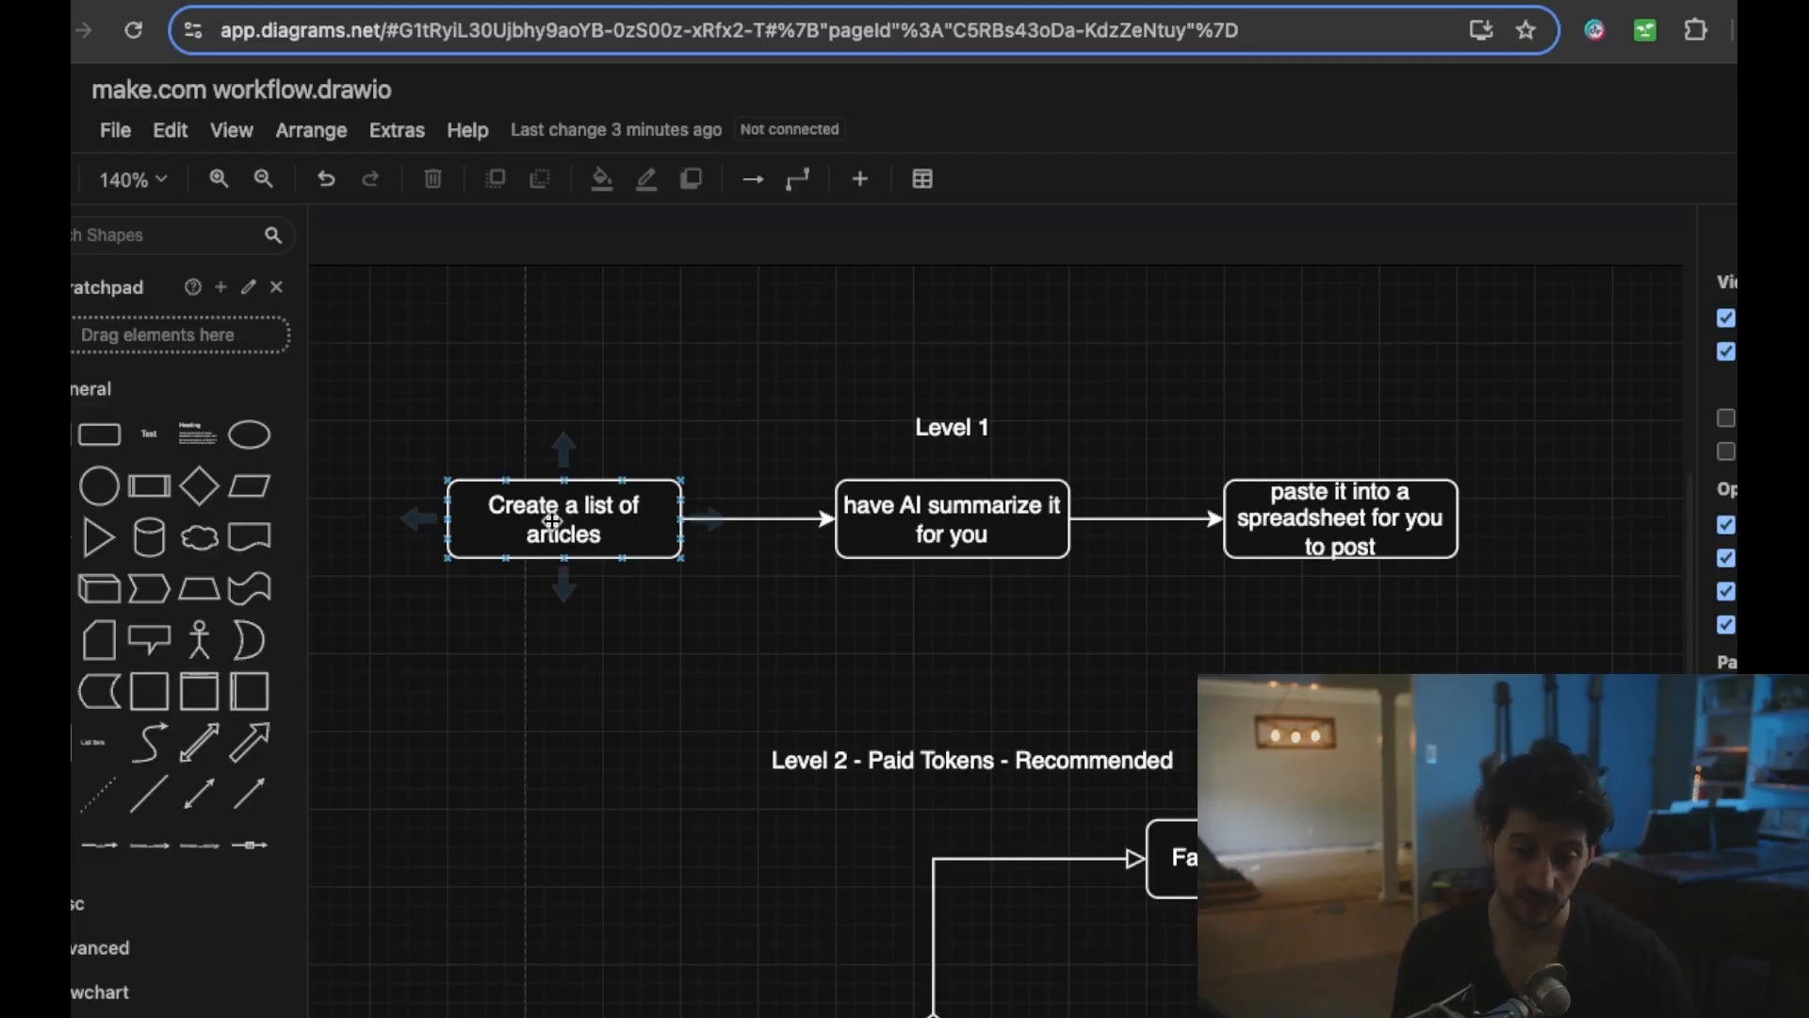
left_click(946, 532)
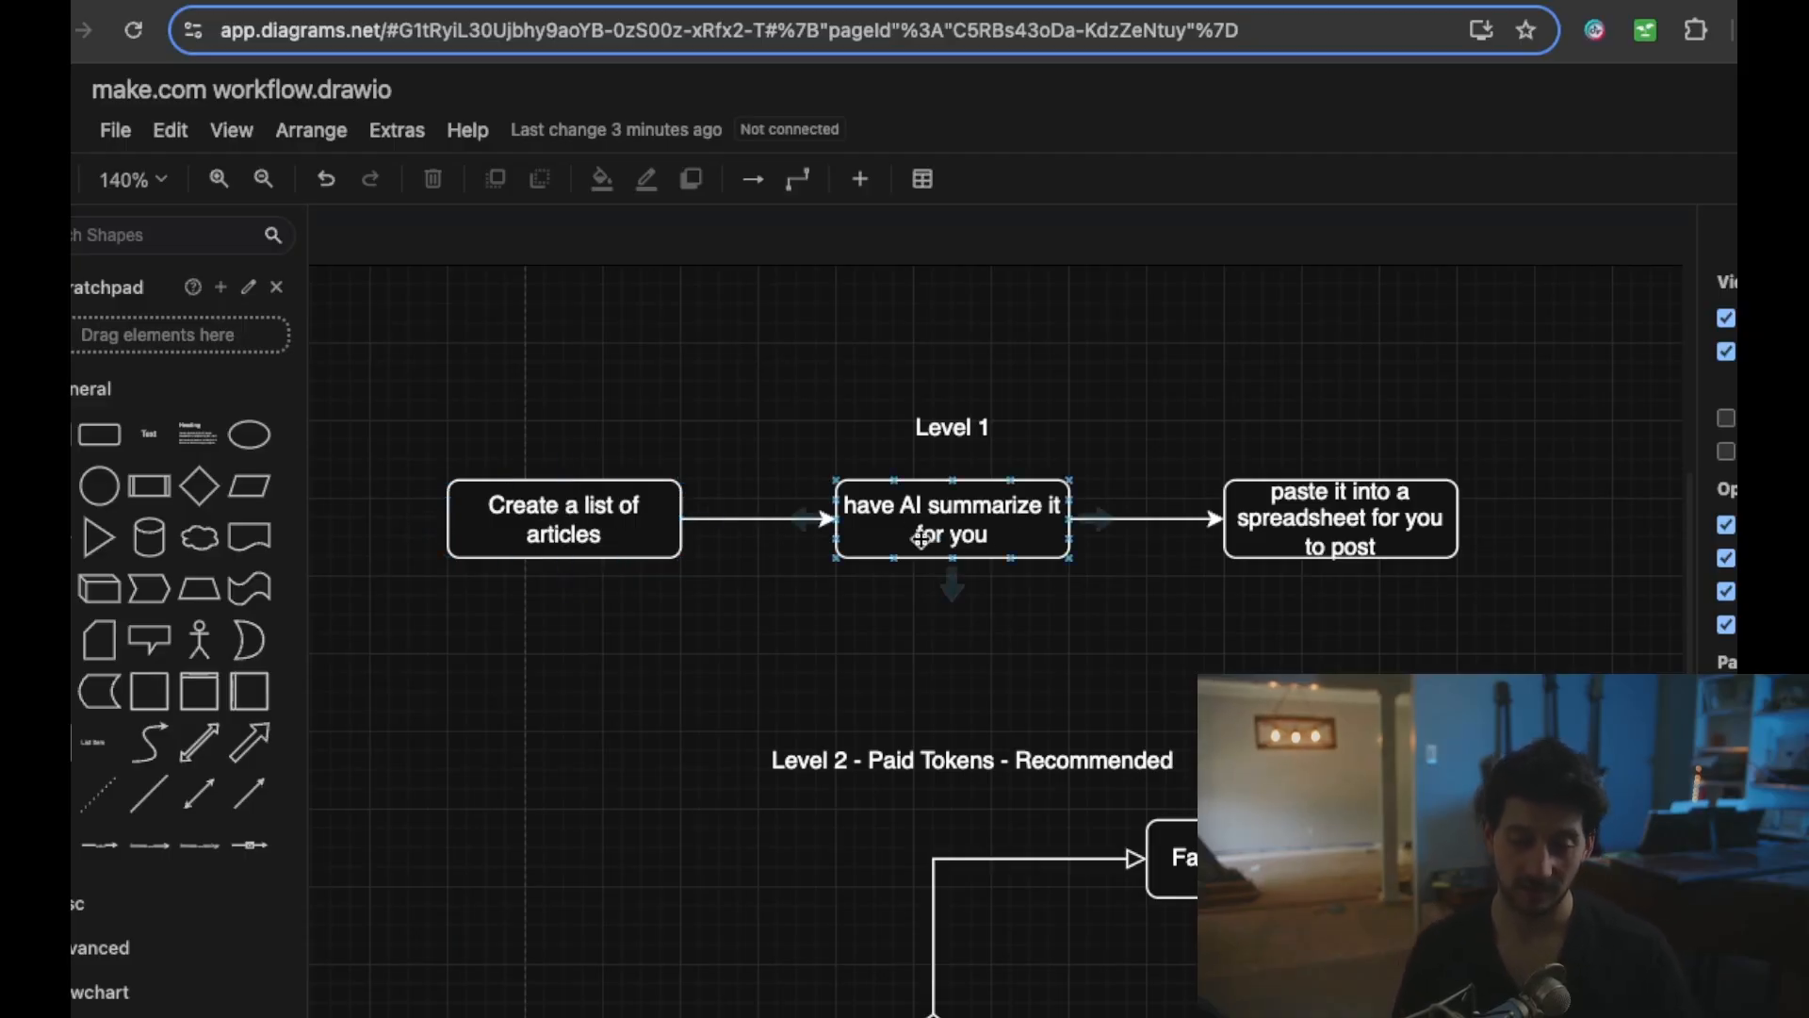
left_click(1354, 494)
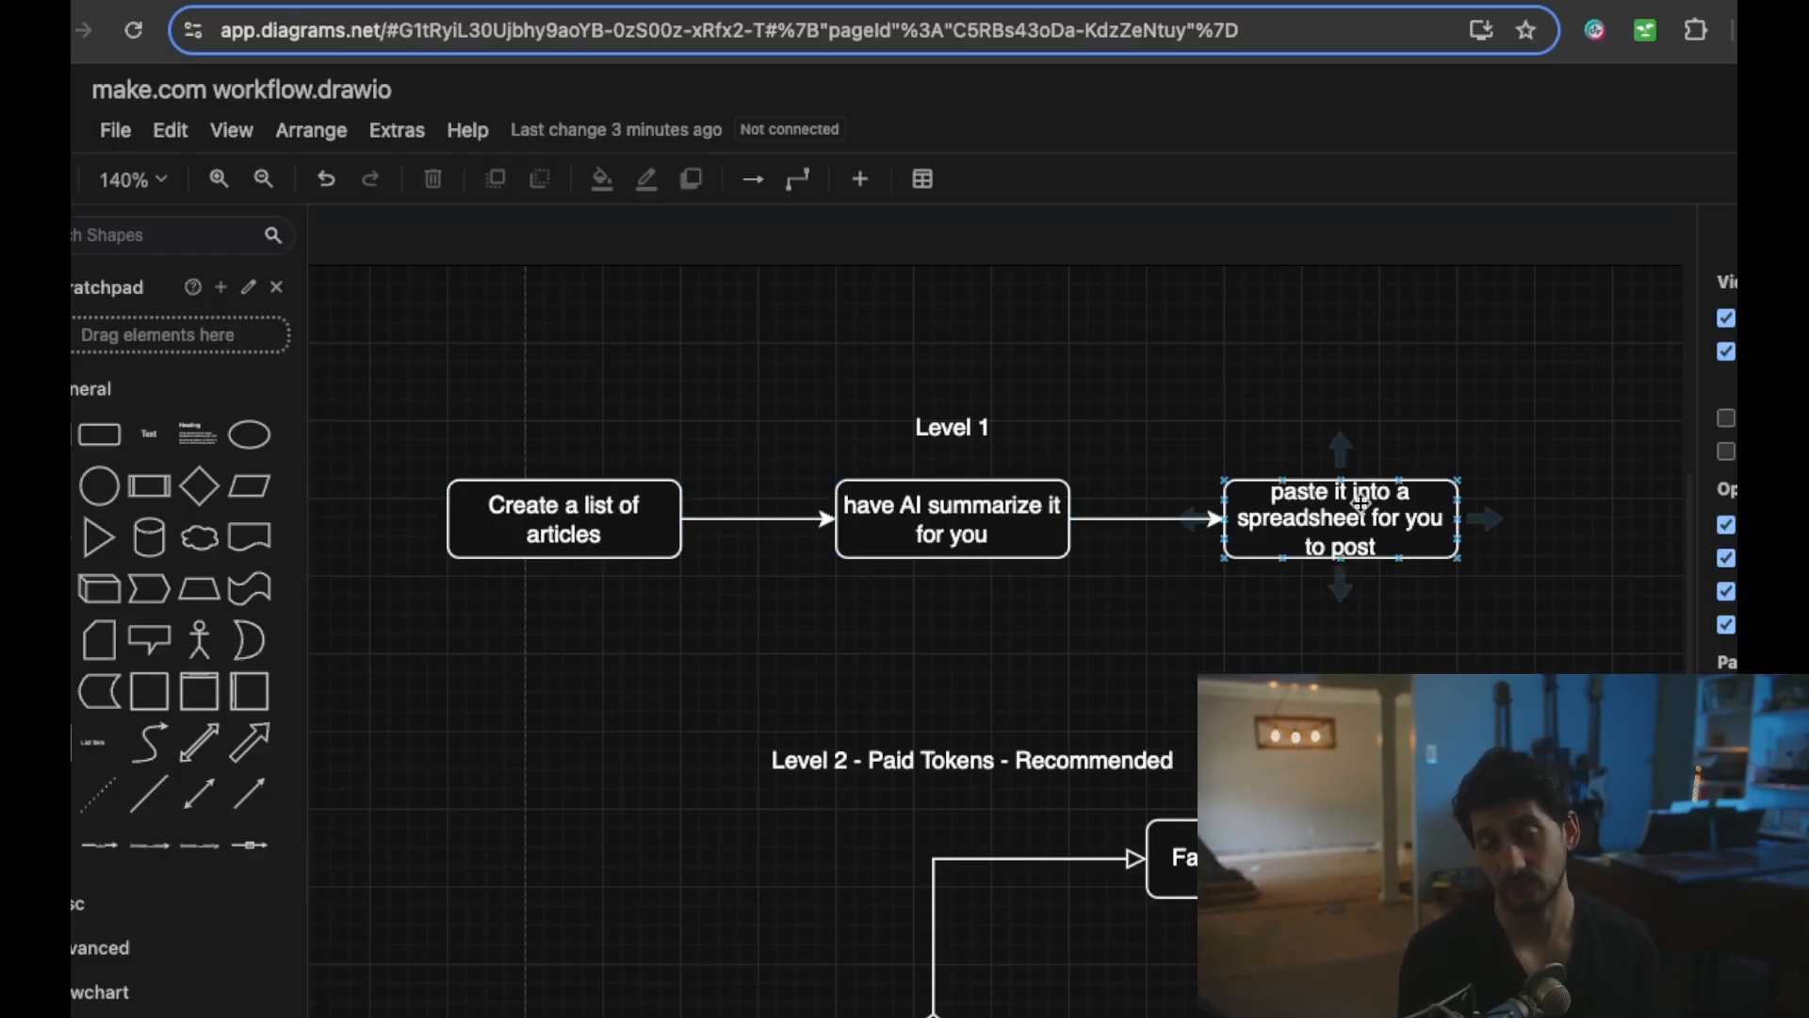
left_click(913, 536)
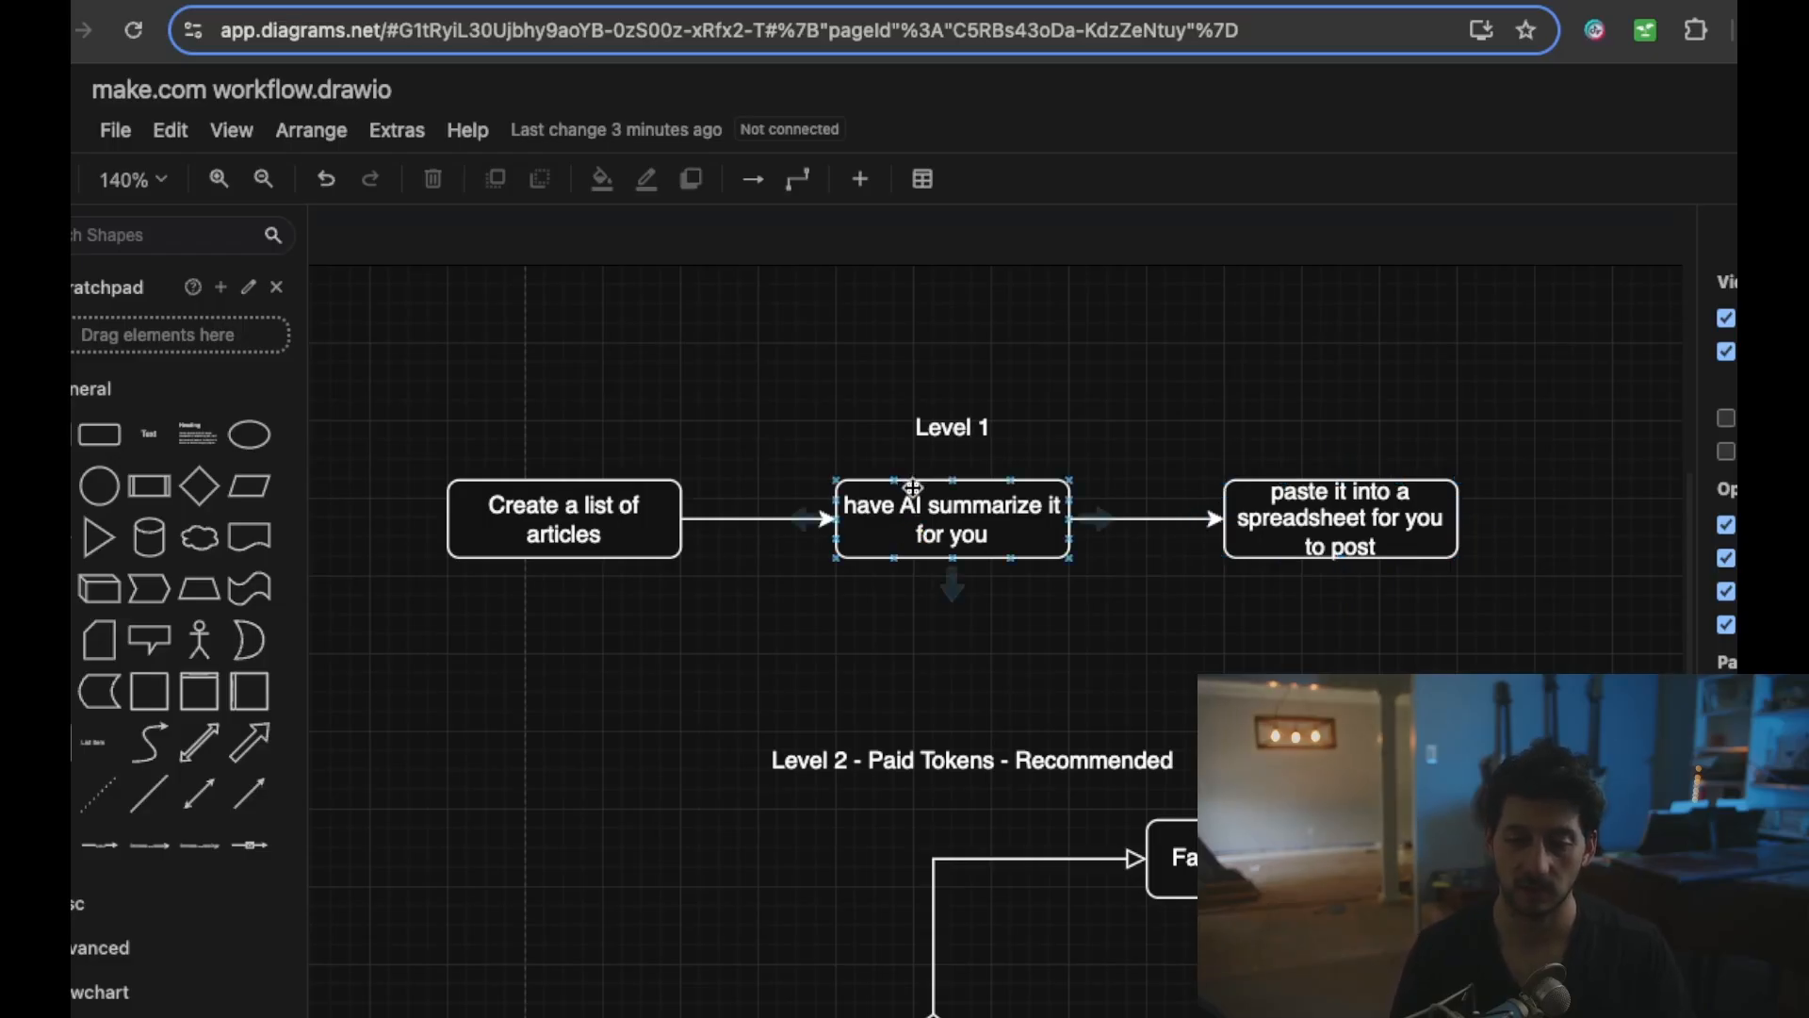
scroll(916, 660, "down", 1)
left_click_drag(896, 503, 894, 464)
left_click_drag(917, 650, 878, 436)
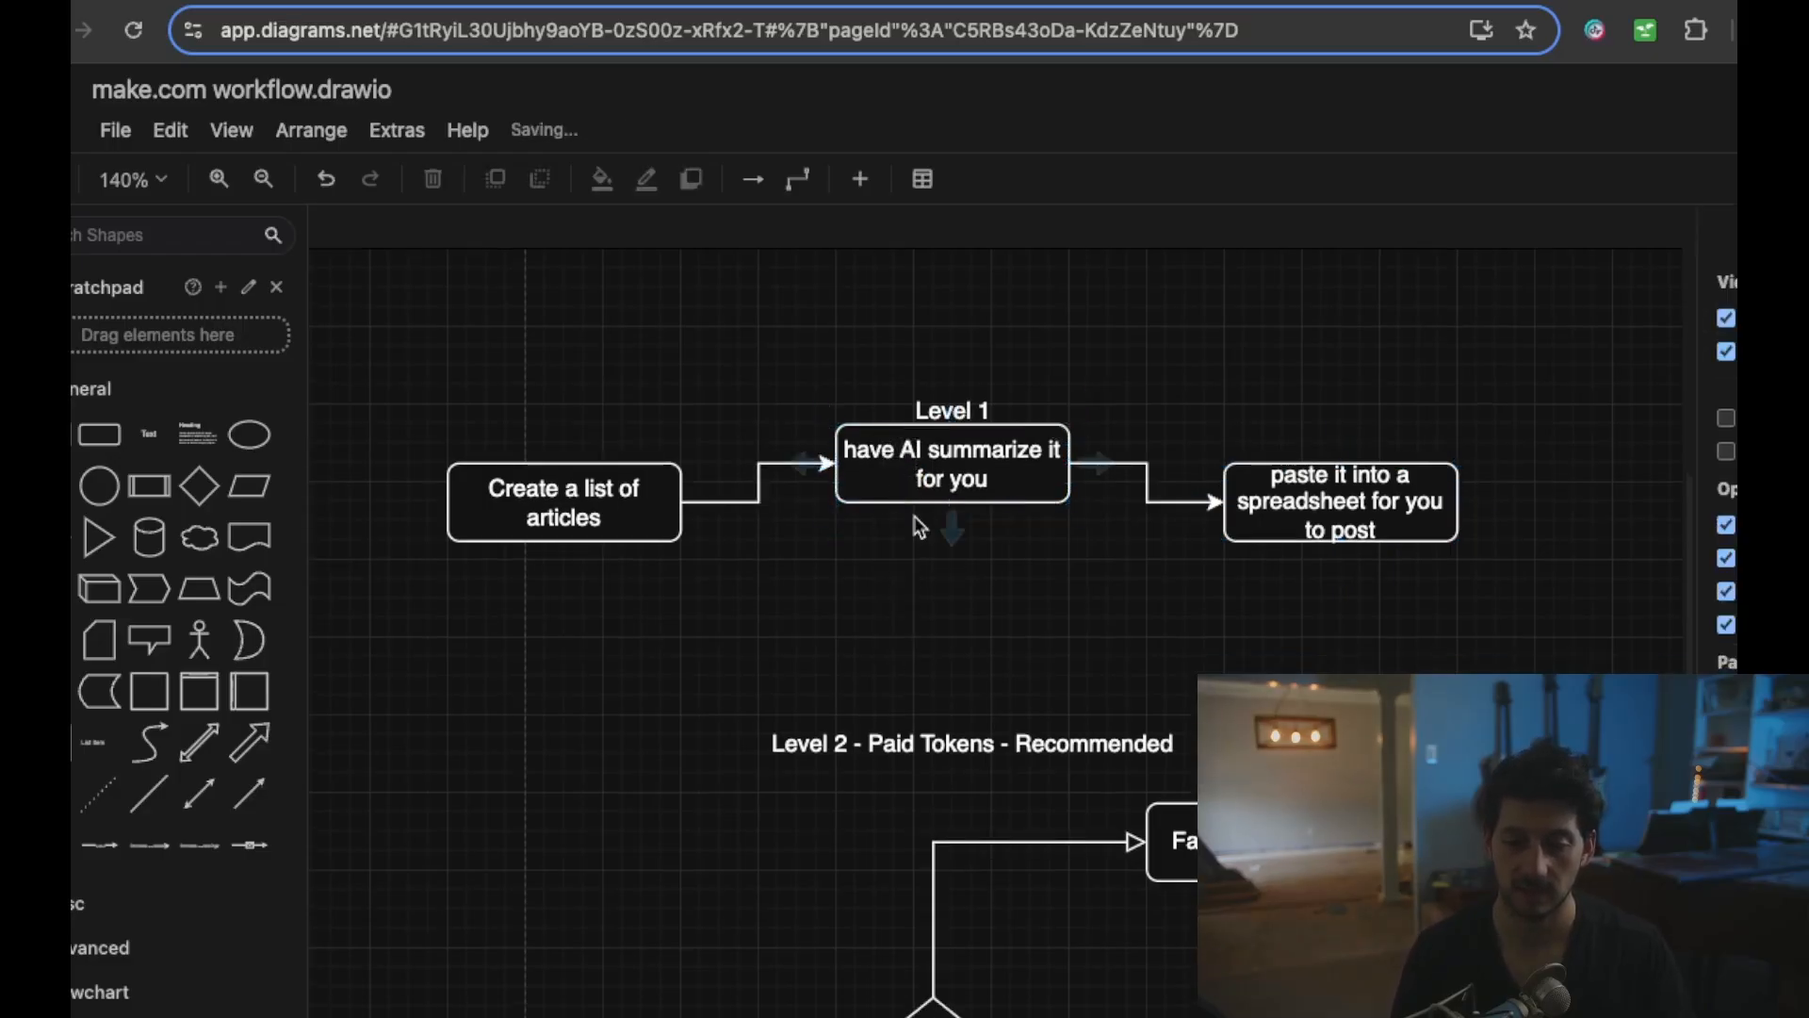
key("super+z")
- Review the Level 2 - Paid Tokens workflow, from the article list and summarizing boxes through the router to the social media prompts
scroll(931, 585, "down", 4)
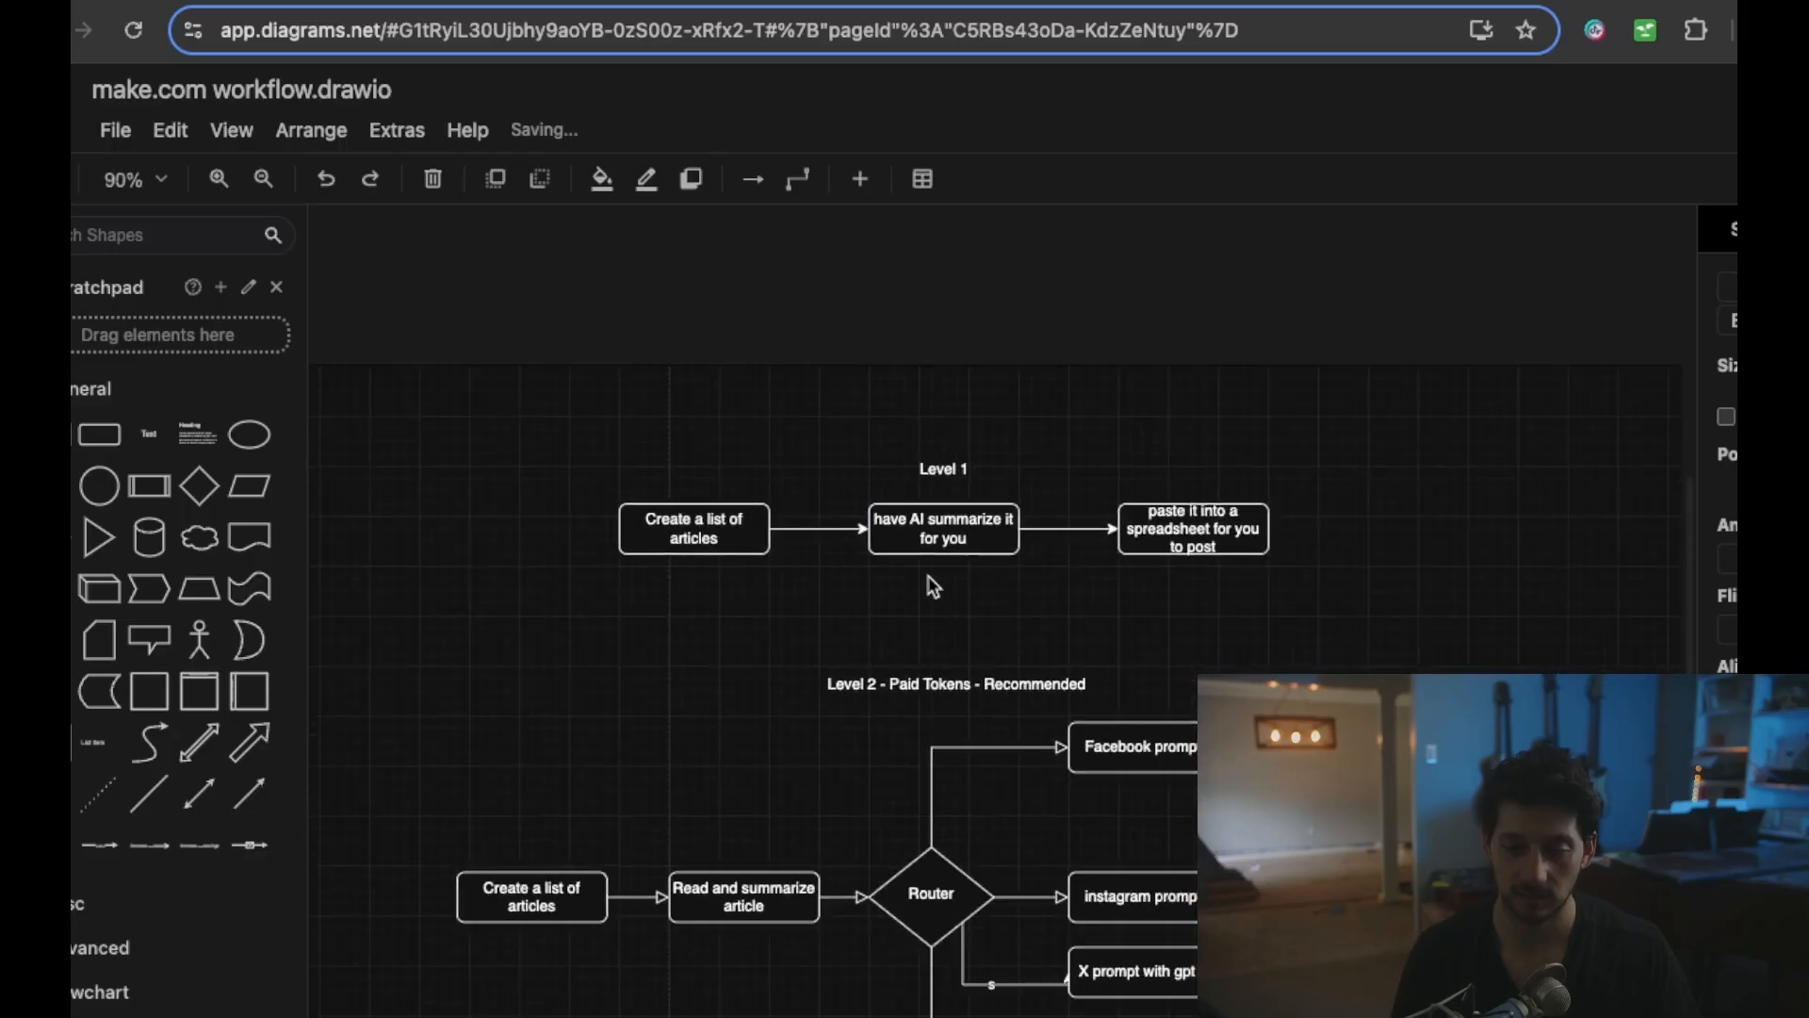
scroll(931, 585, "down", 1)
scroll(933, 574, "up", 2)
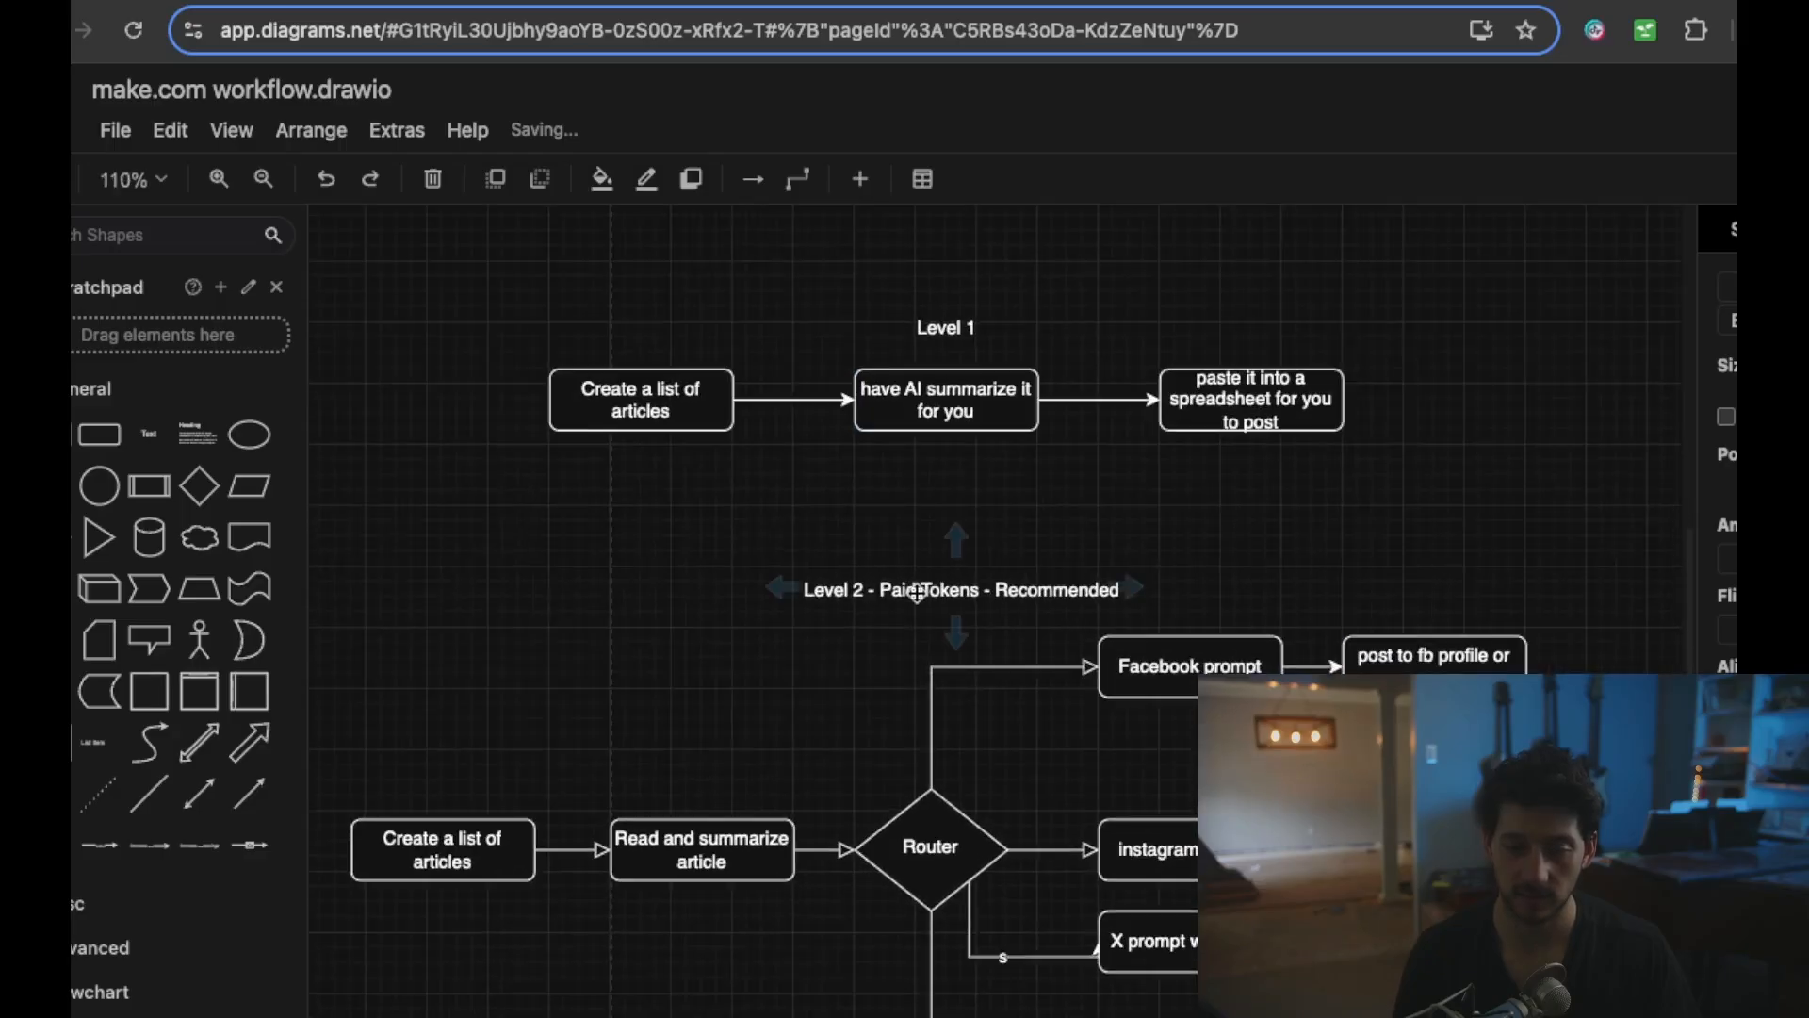
left_click(436, 868)
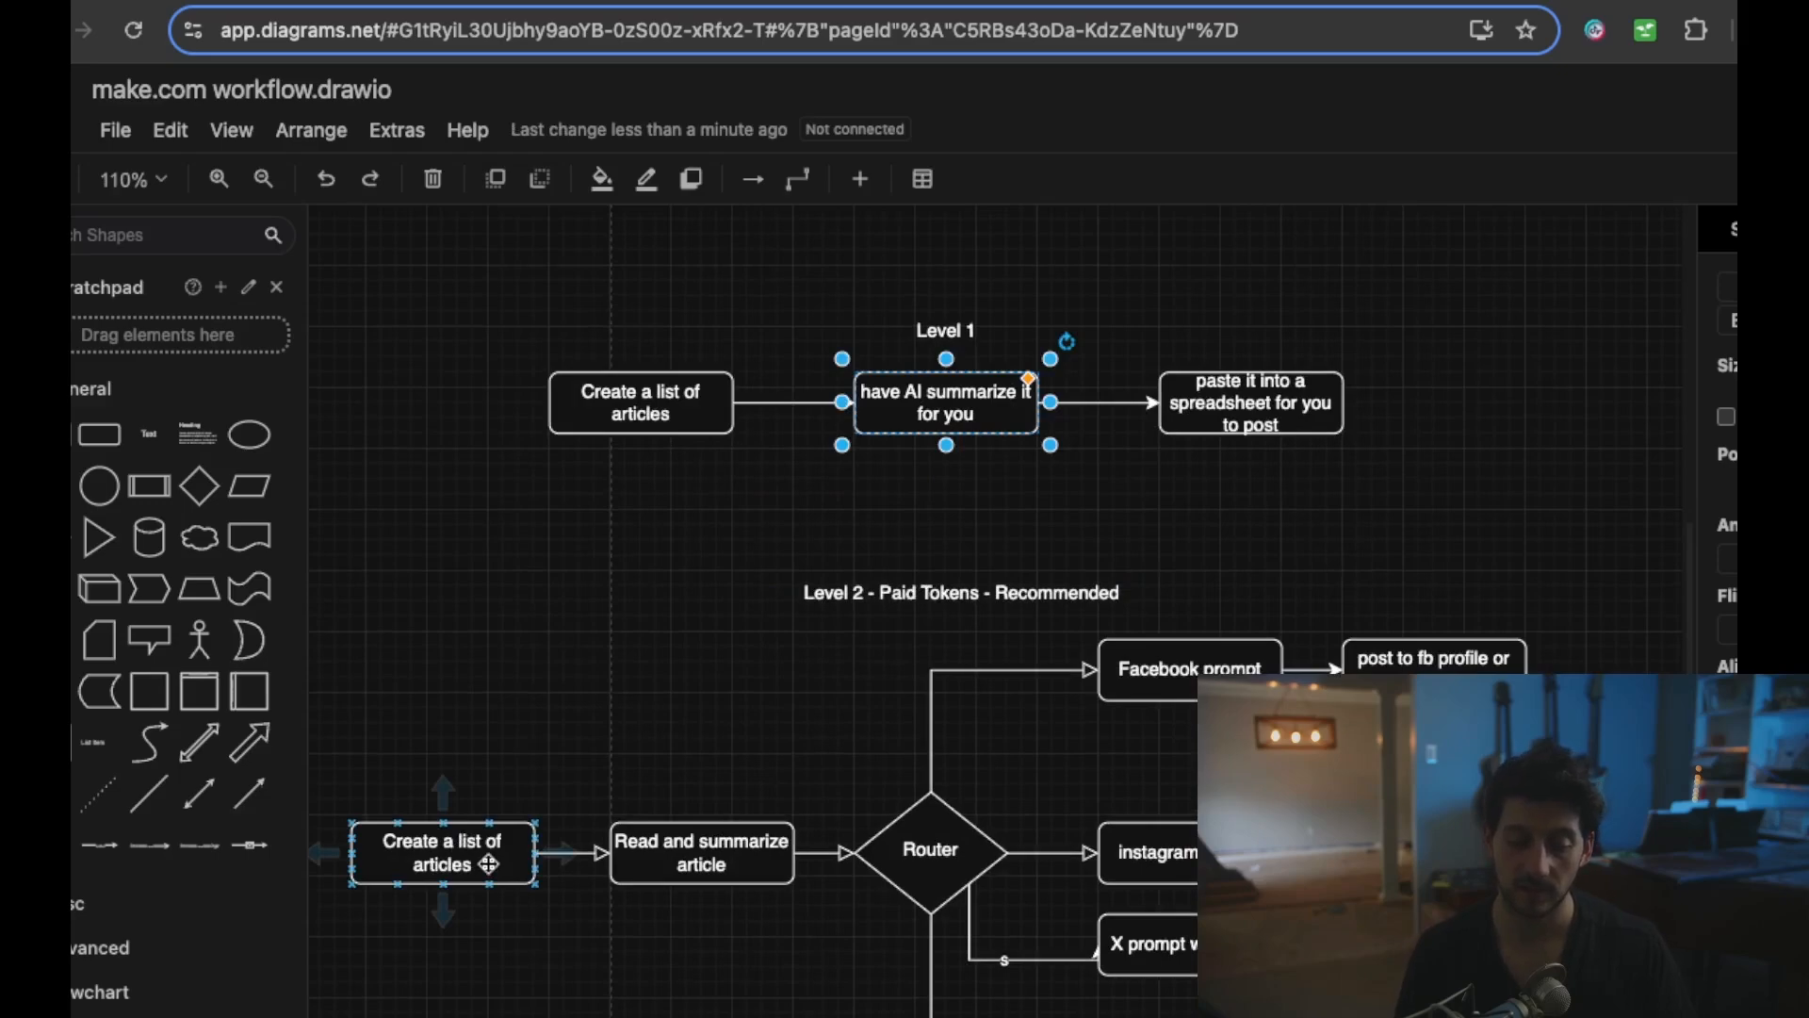
left_click(763, 869)
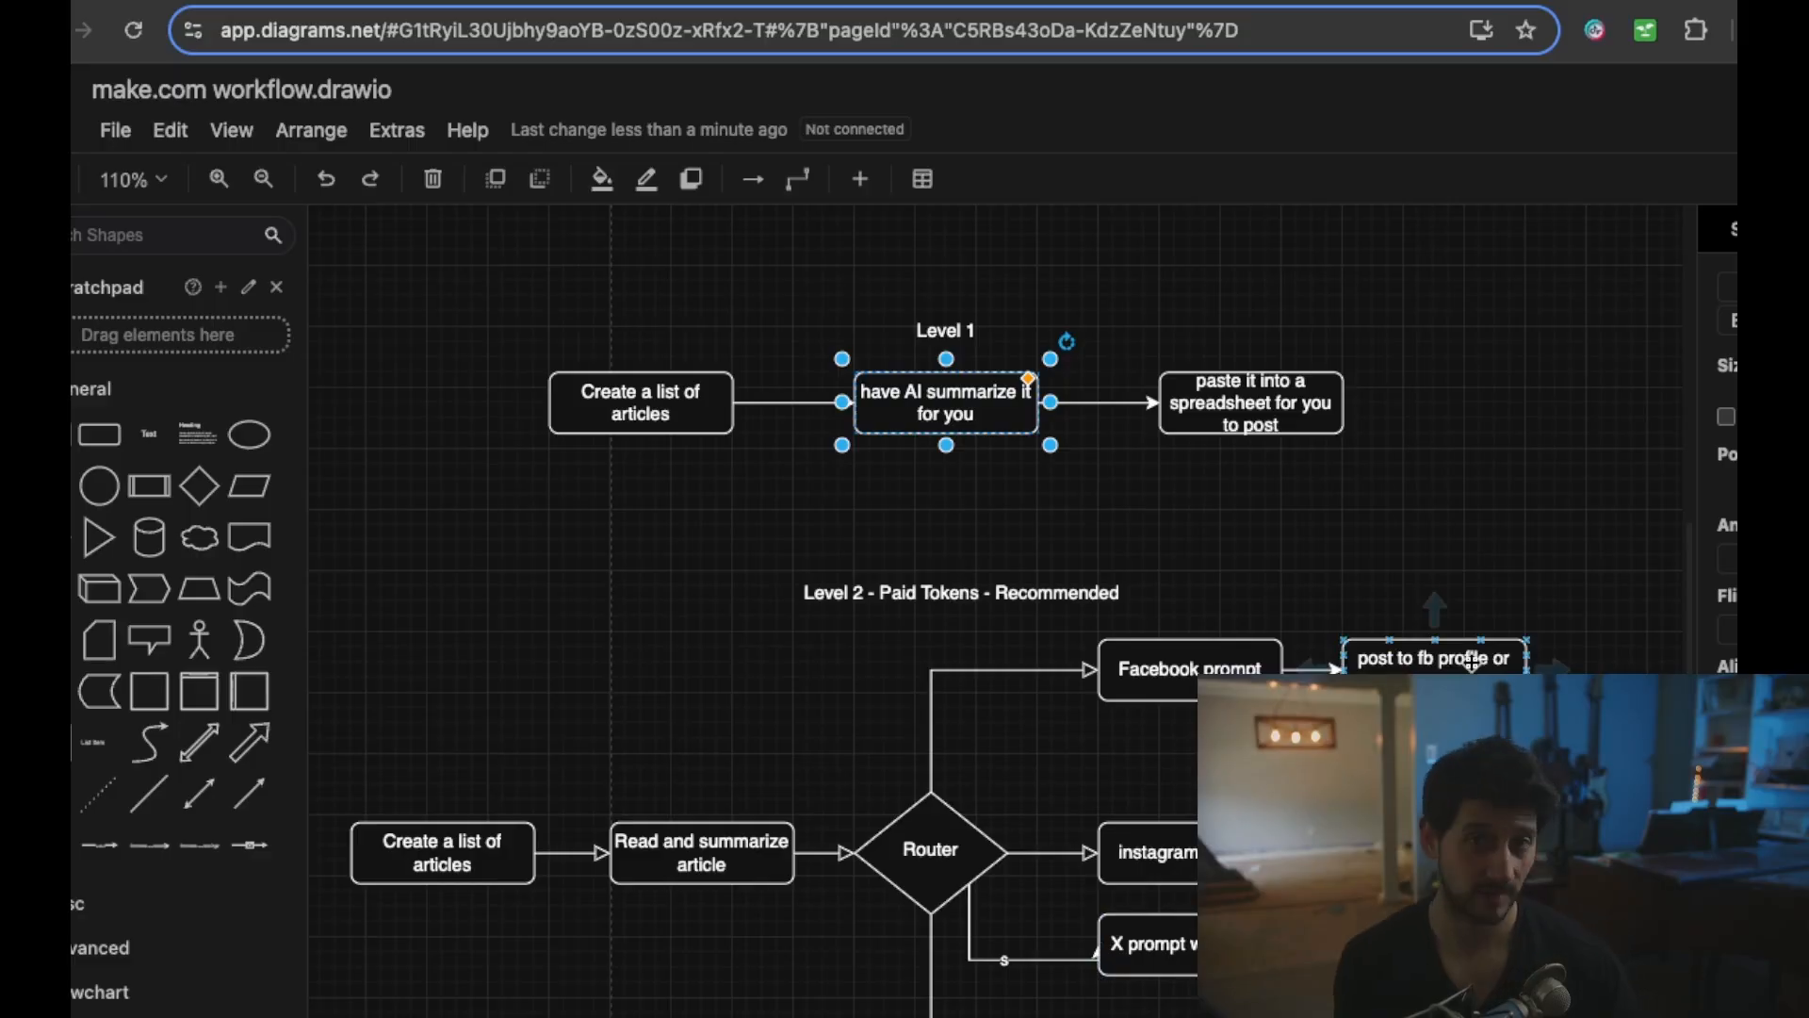
scroll(1472, 662, "down", 2)
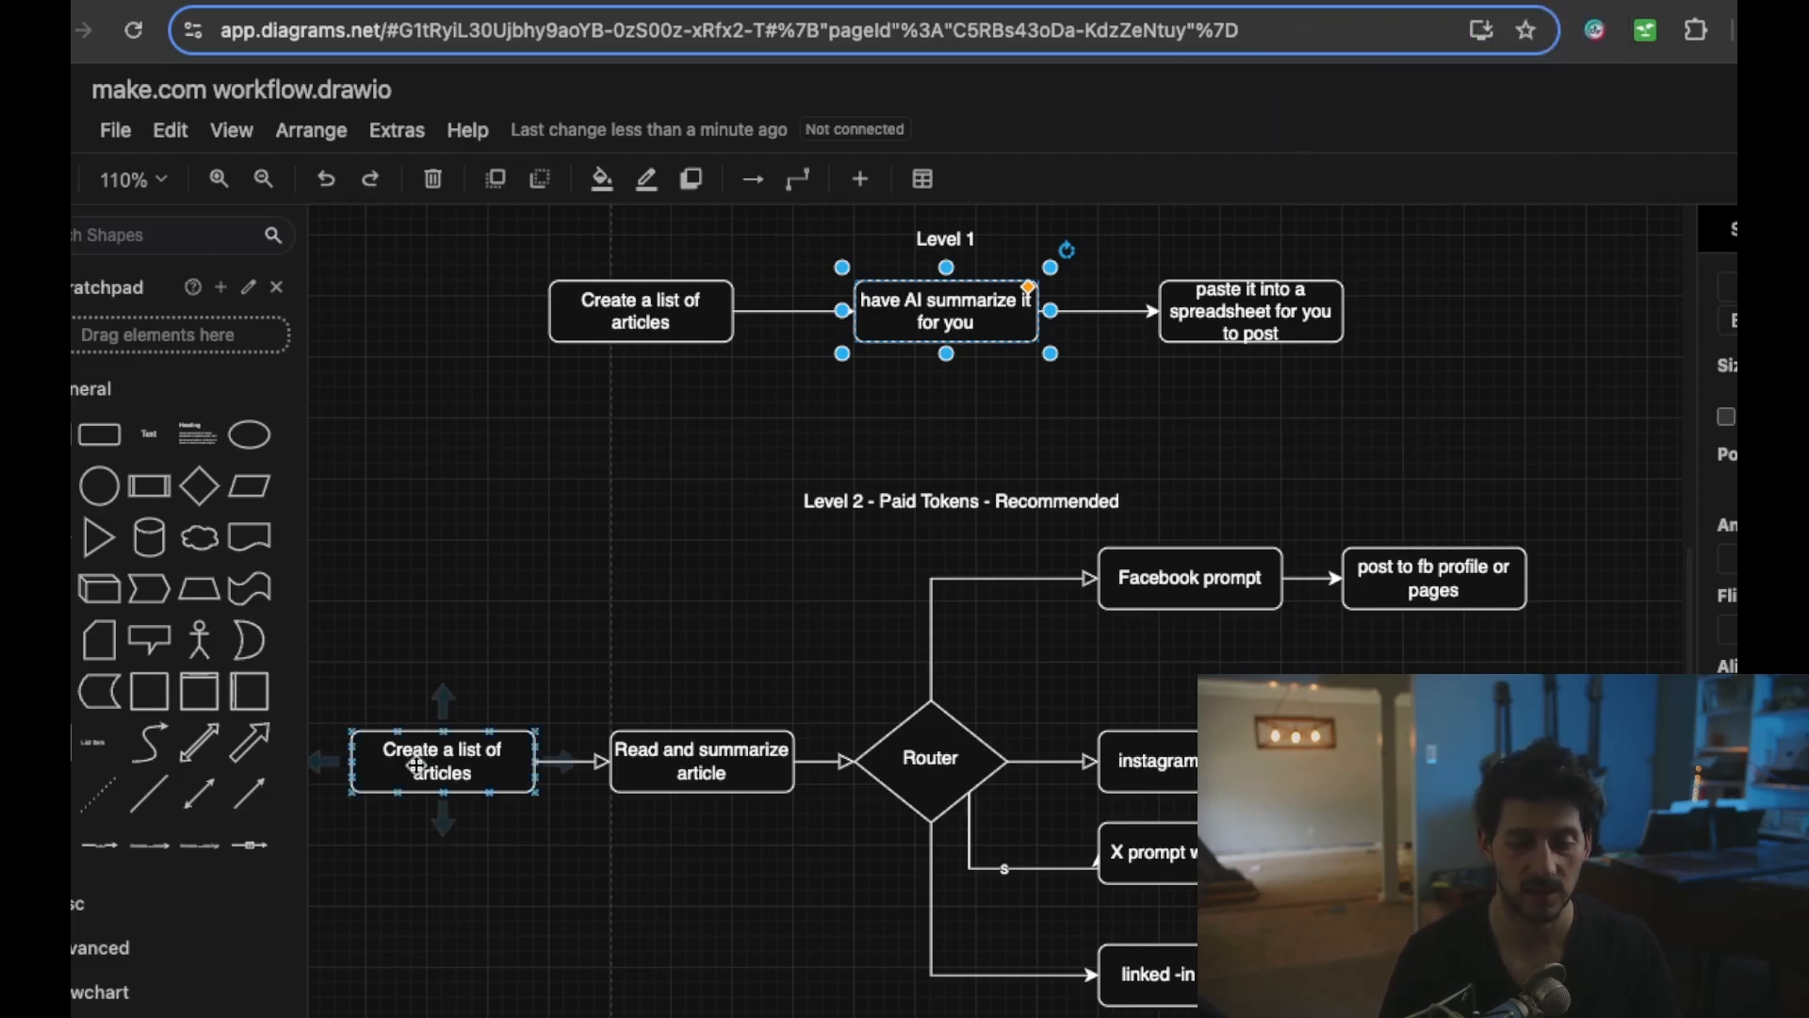
left_click(472, 745)
- Switch to the AI News Articles spreadsheet in Google Sheets and look at its title and file options
key("super+grave")
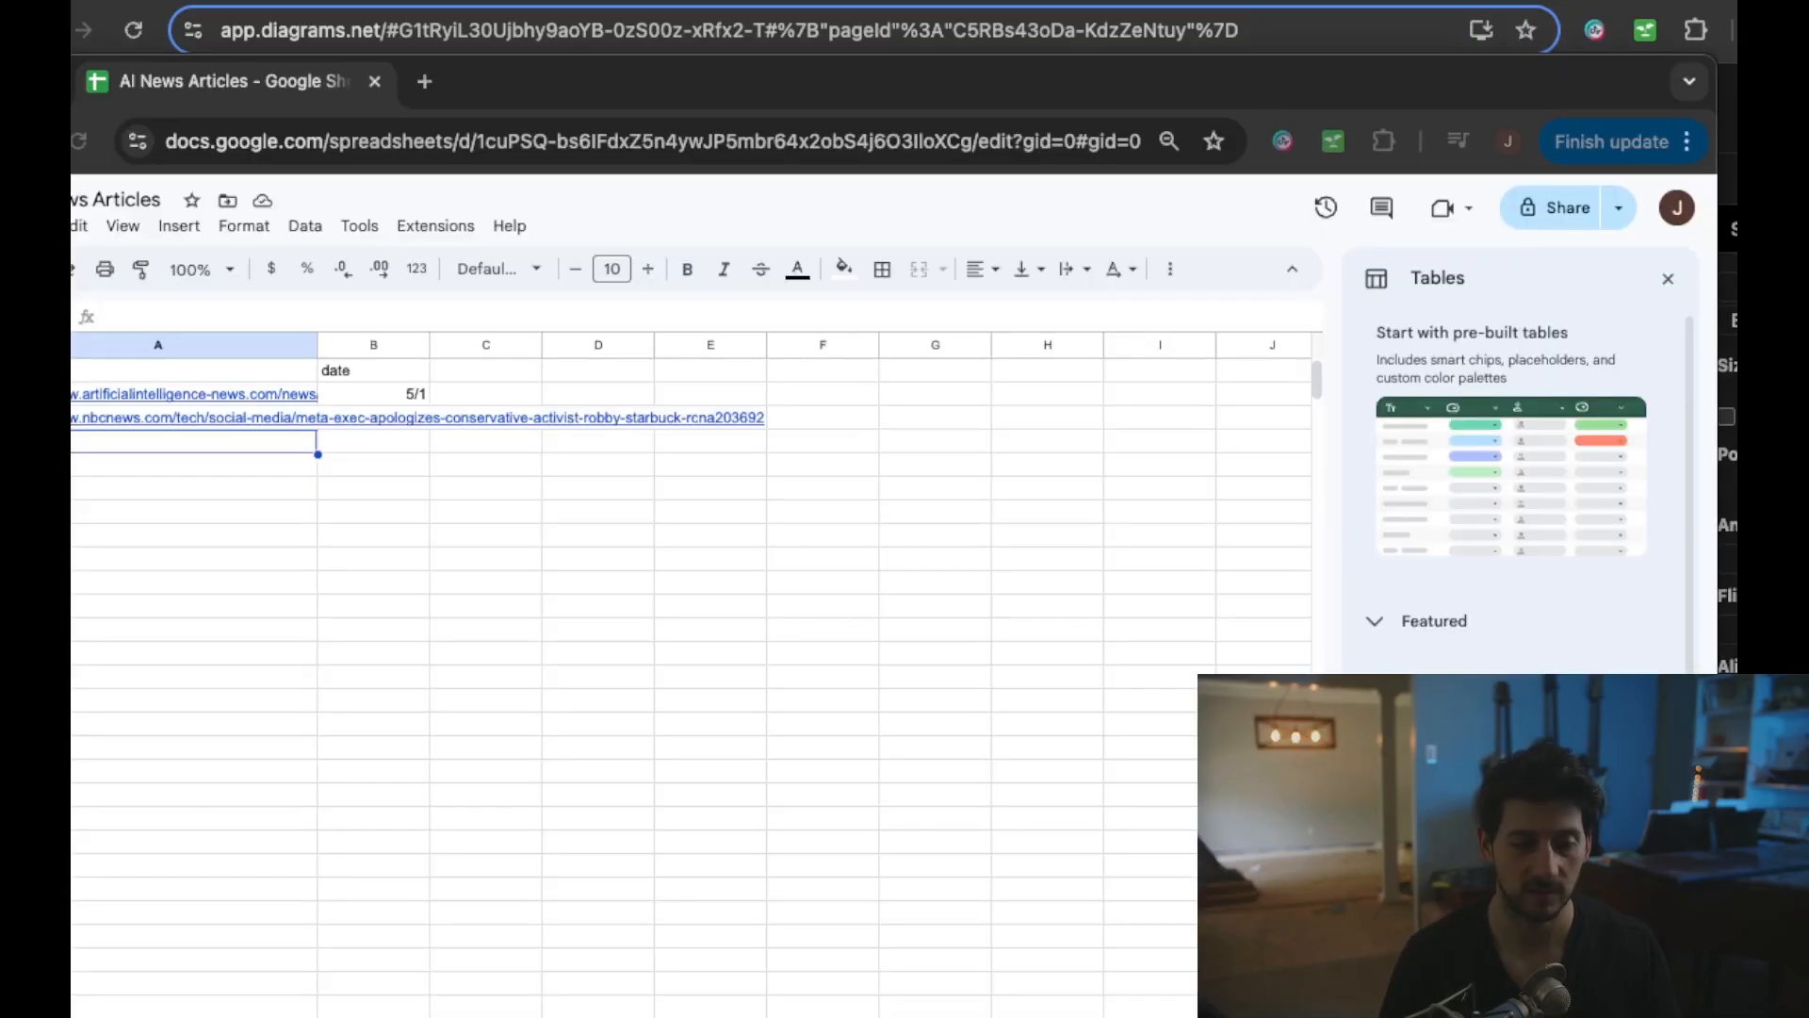
left_click(168, 198)
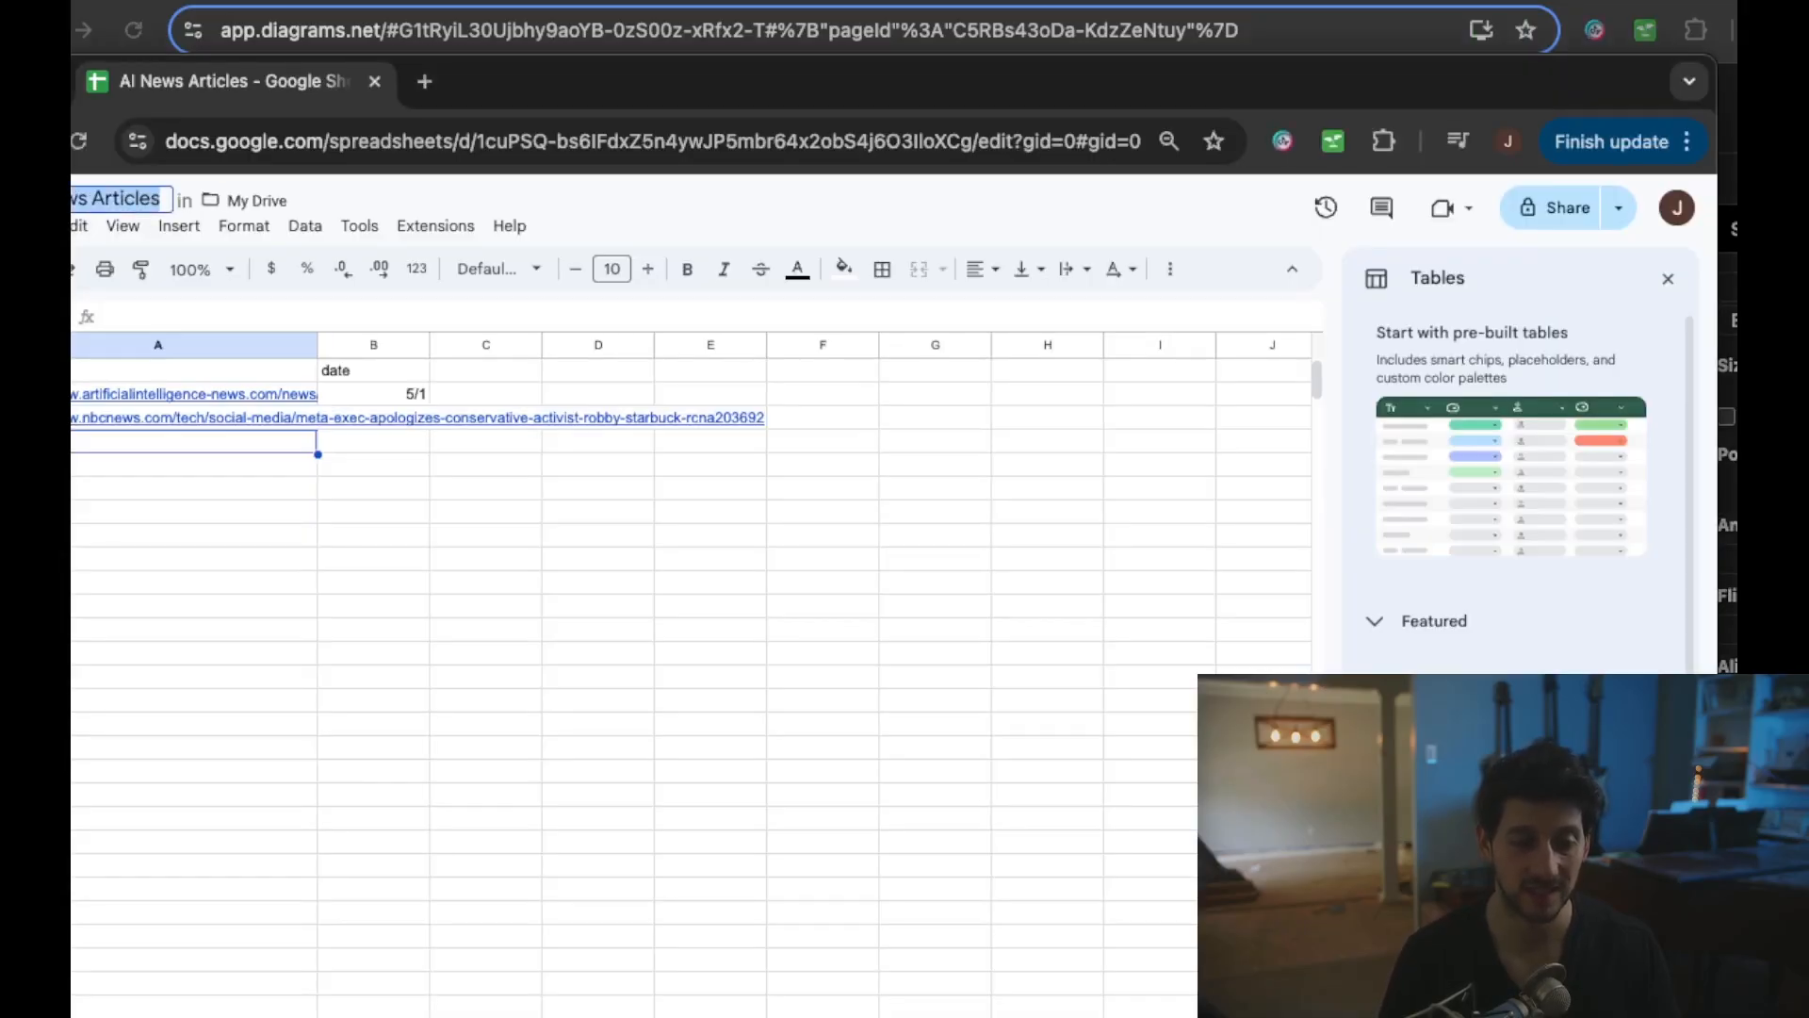
key("Escape")
left_click(34, 227)
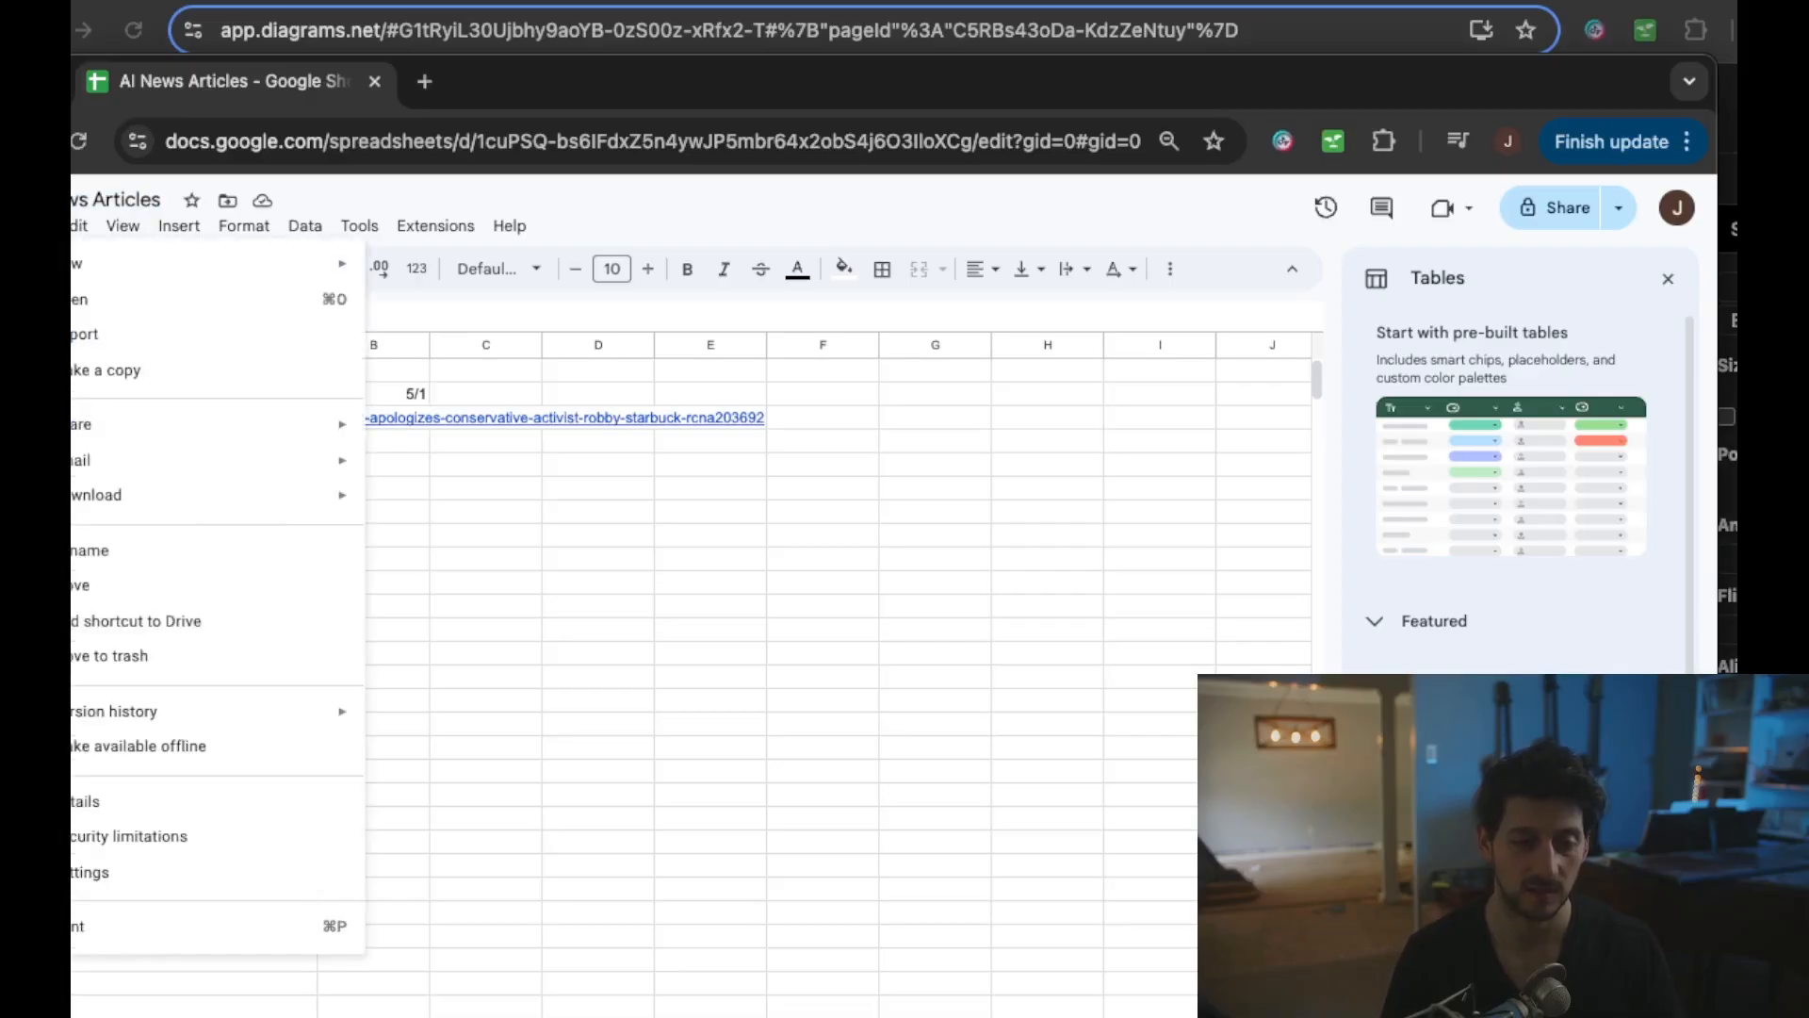
mouse_move(70, 271)
left_click(630, 215)
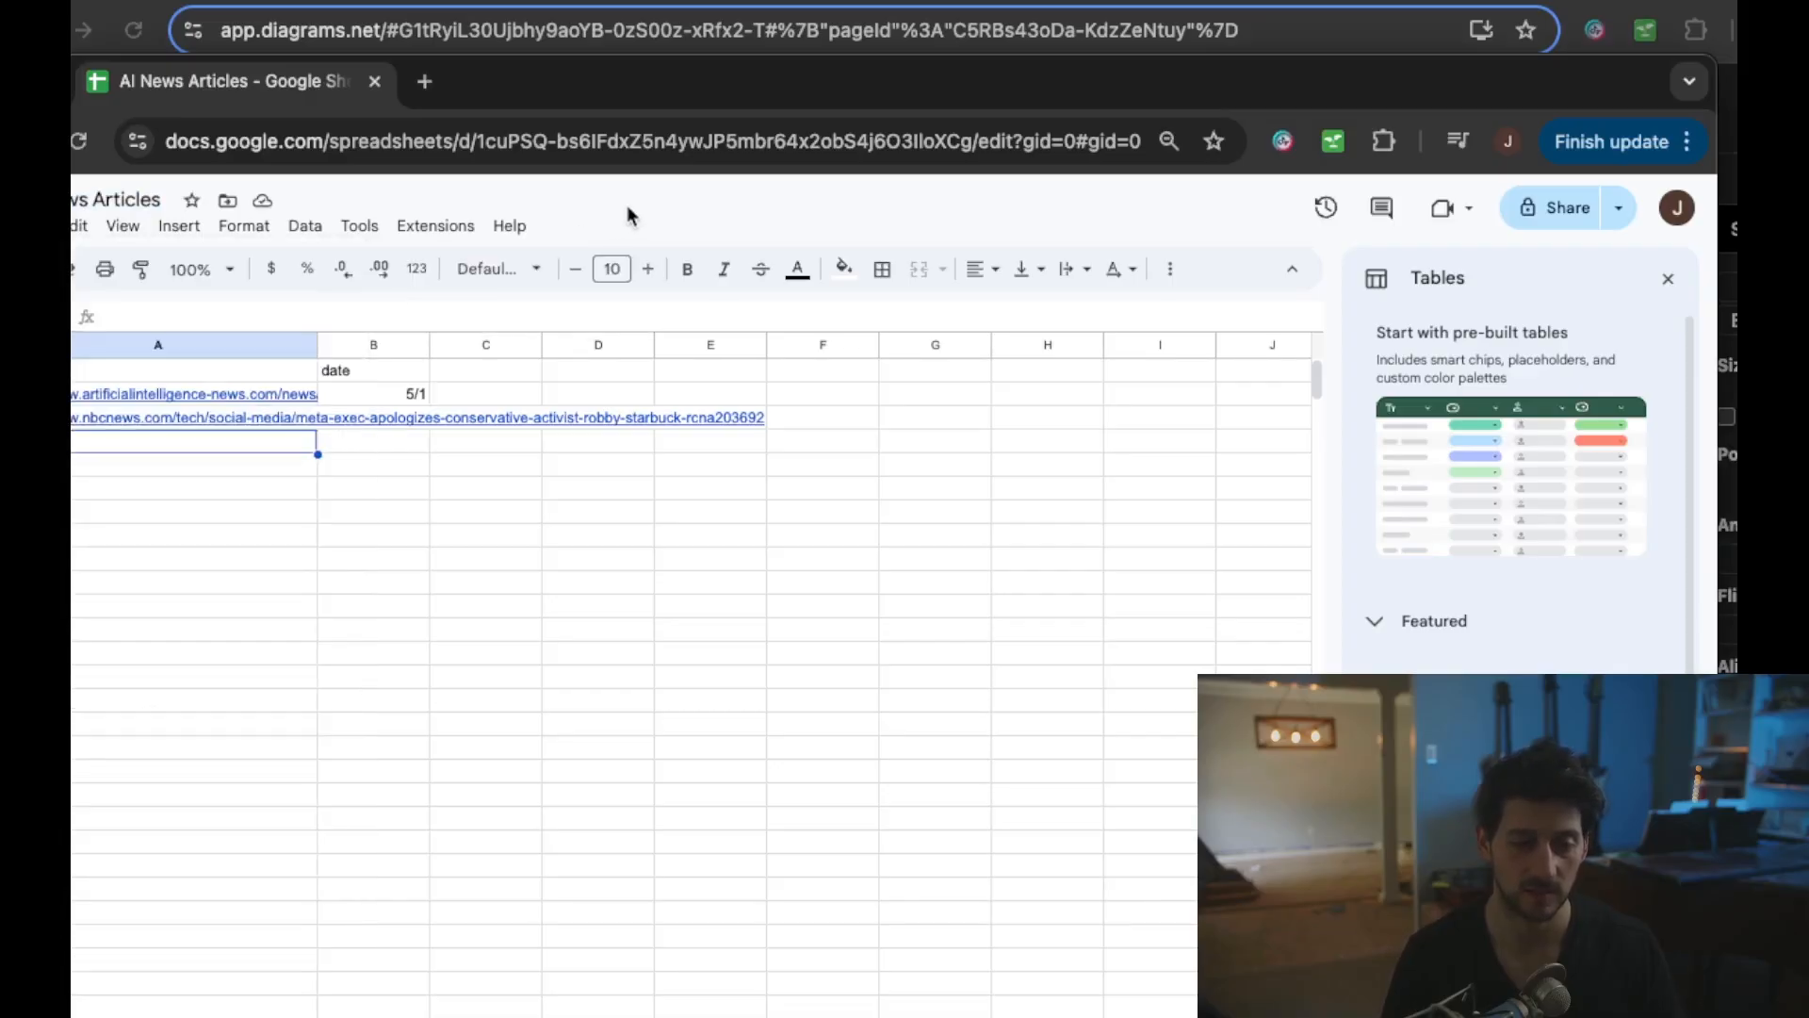
- Inspect the Articles and date column headers in the first row of the sheet
key("Up")
key("Up")
key("Up")
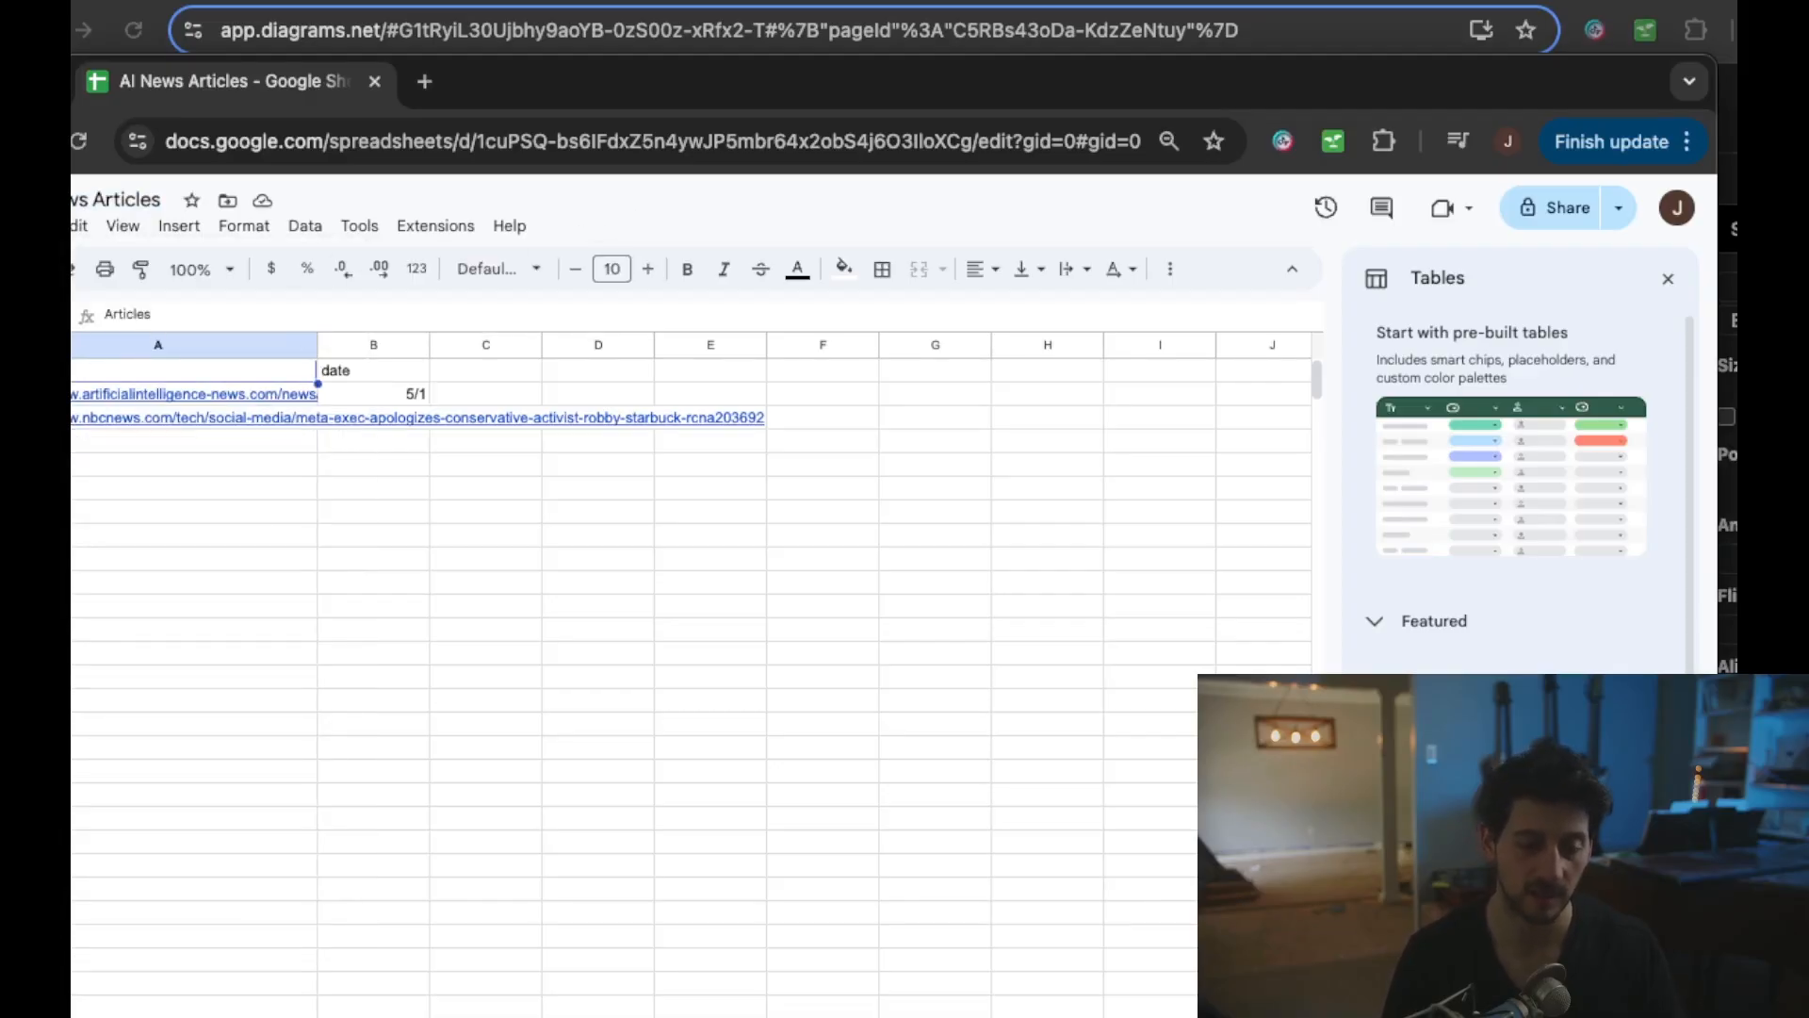
key("Right")
key("Left")
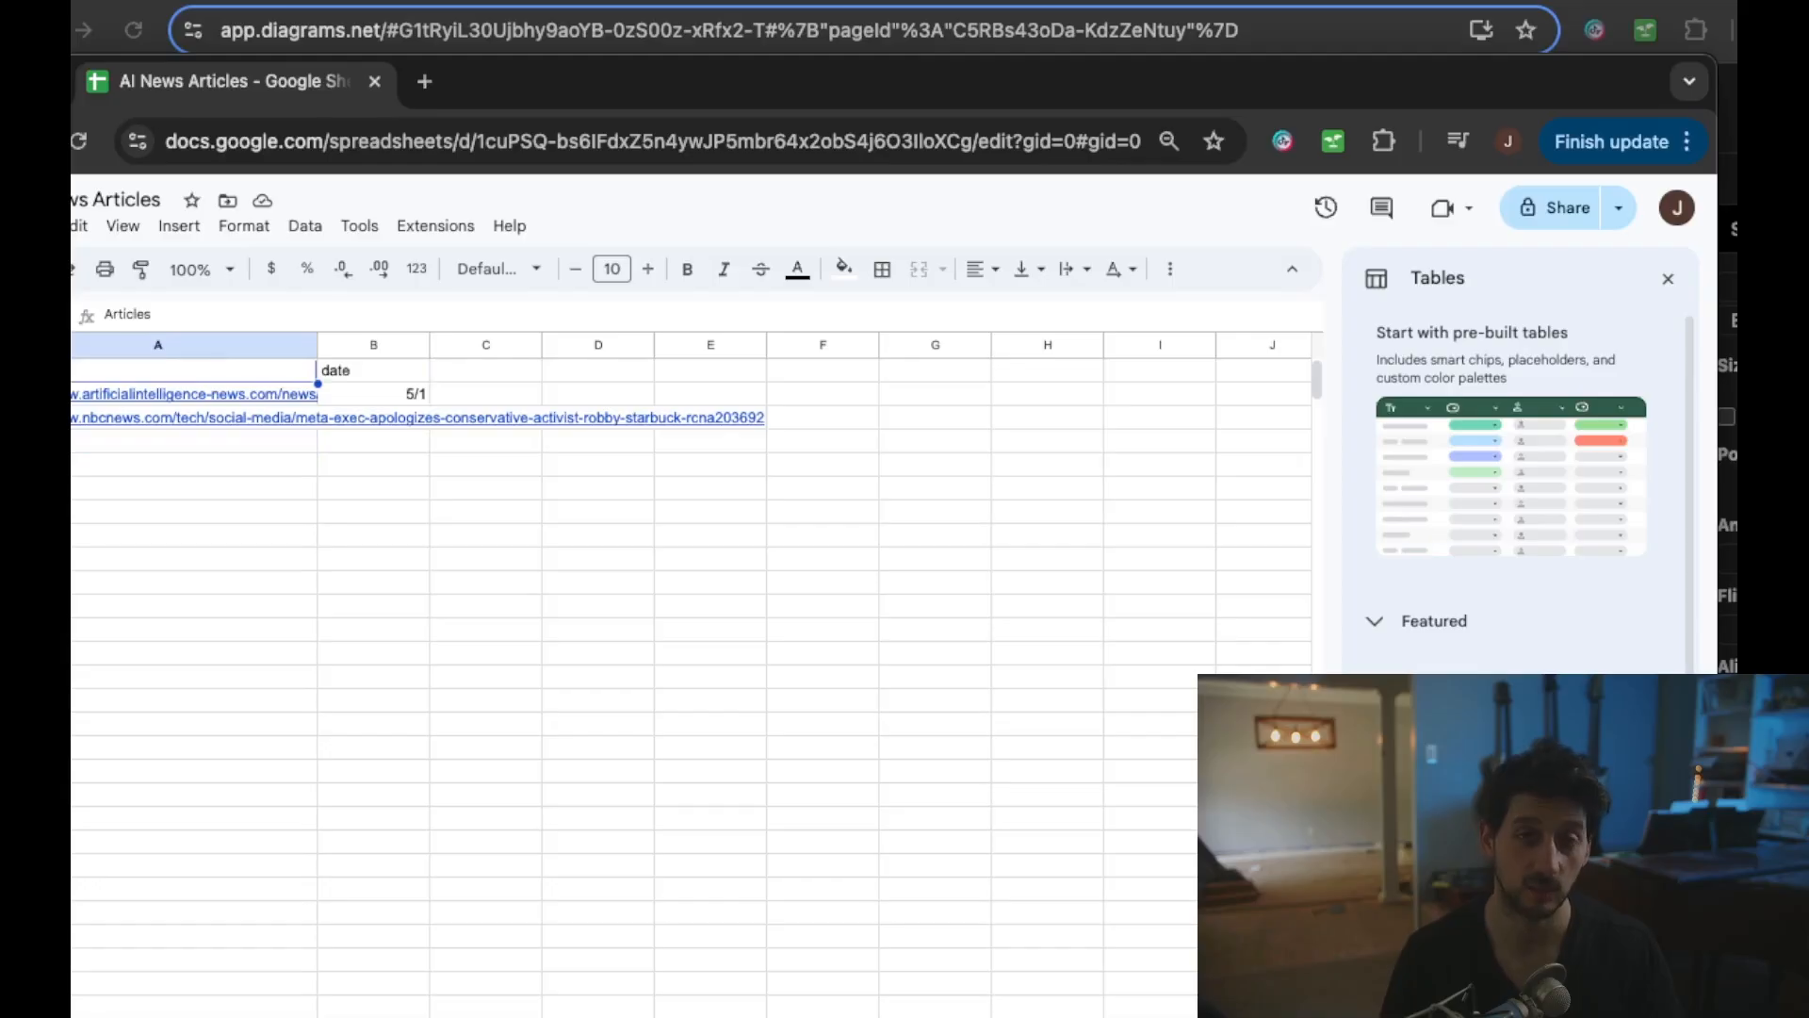
- View the AI News article on AI-powered scams and check its link and date entry in row 2 of the spreadsheet
left_click(1428, 0)
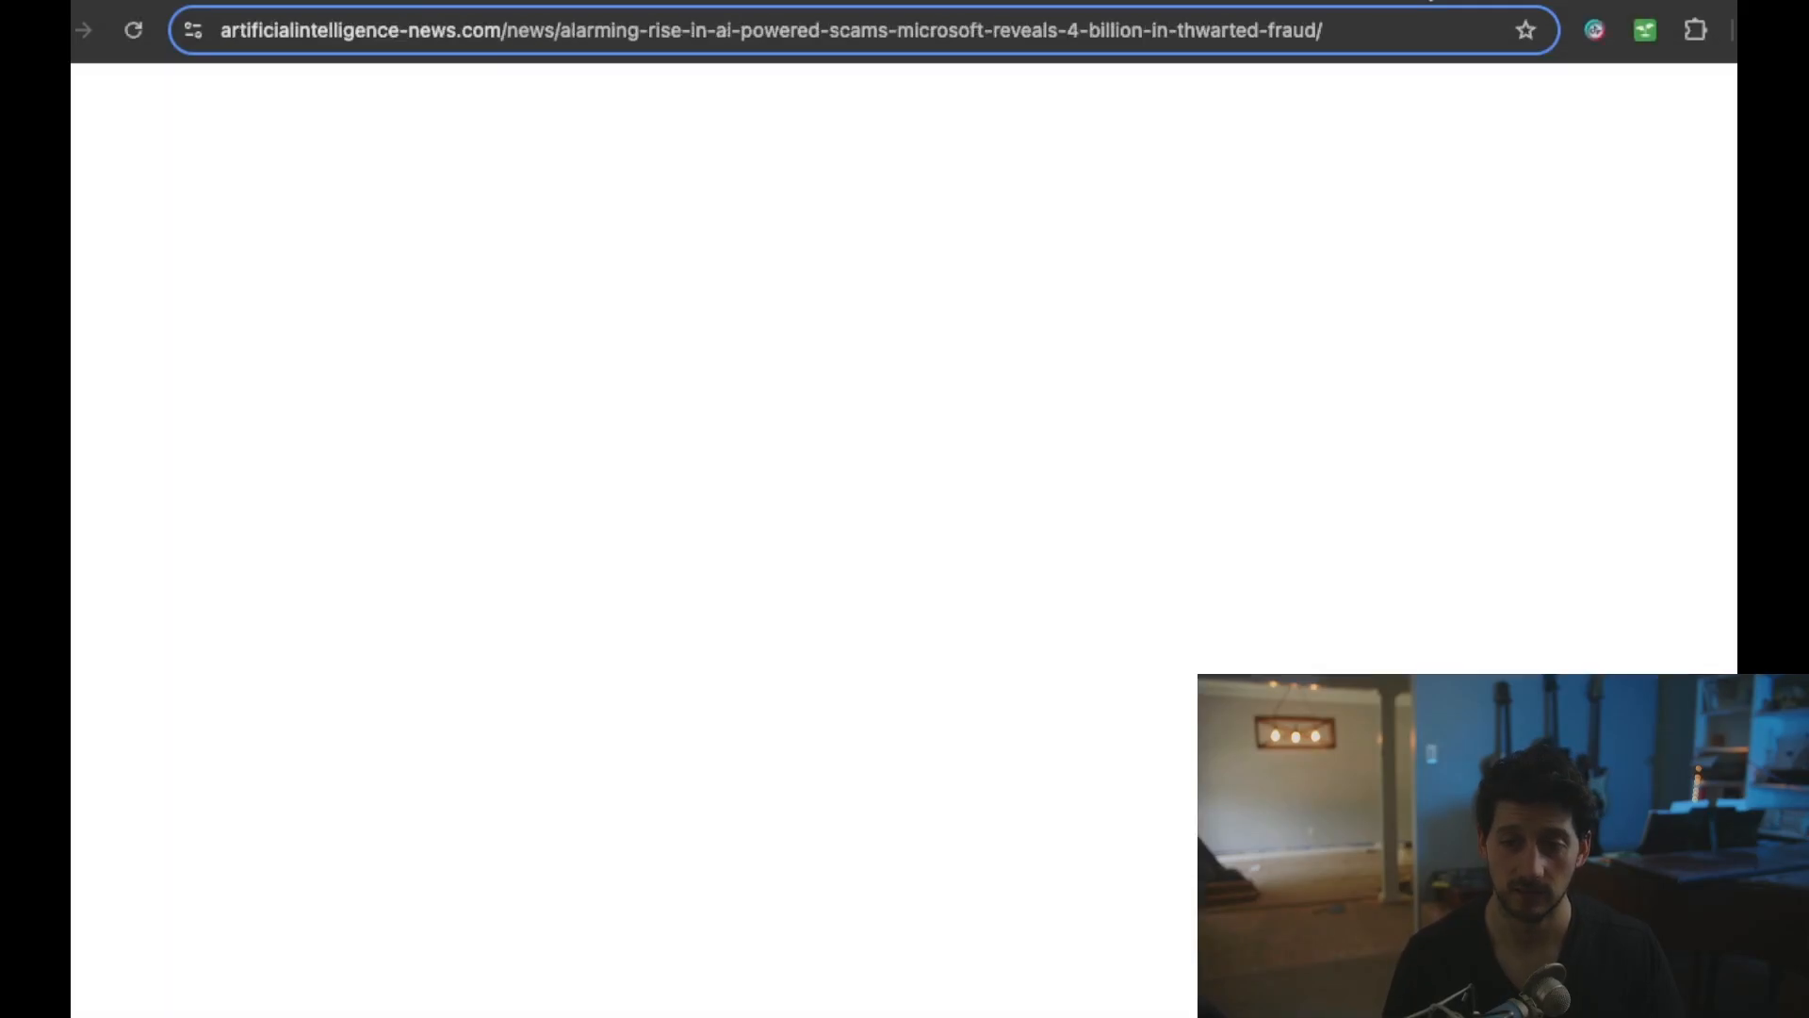
left_click(858, 29)
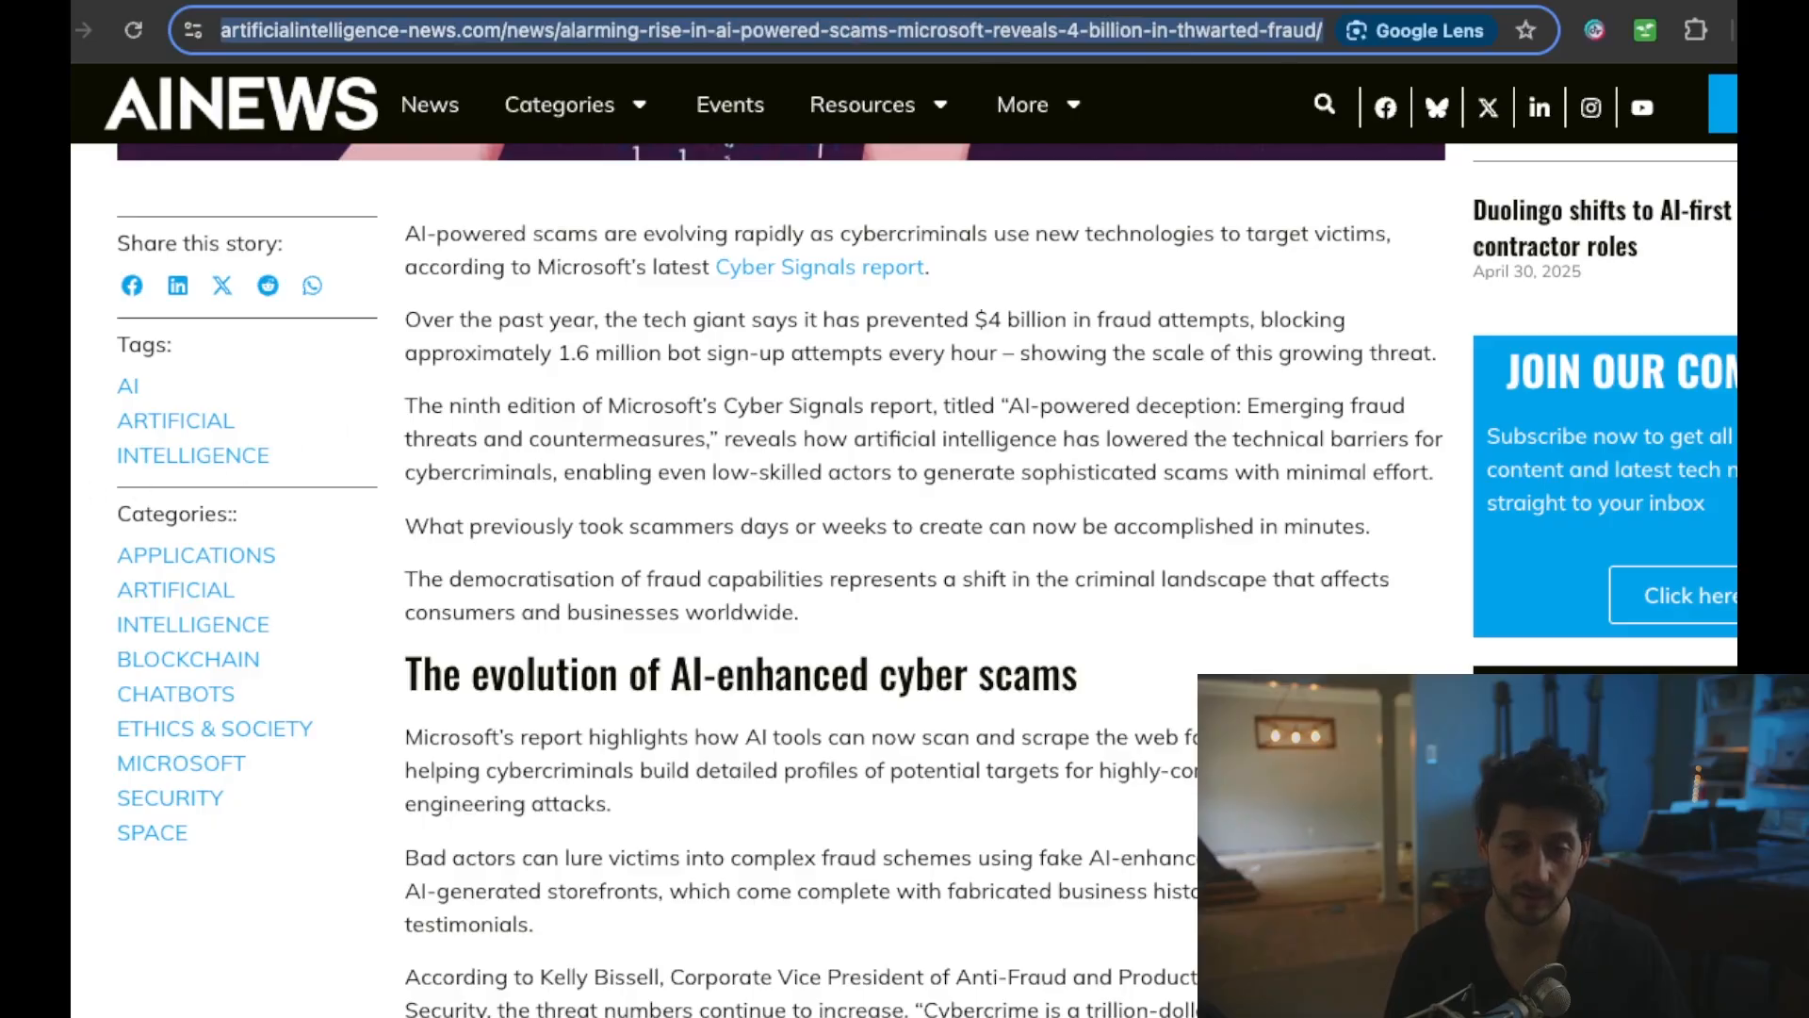
key("super+grave")
left_click(98, 400)
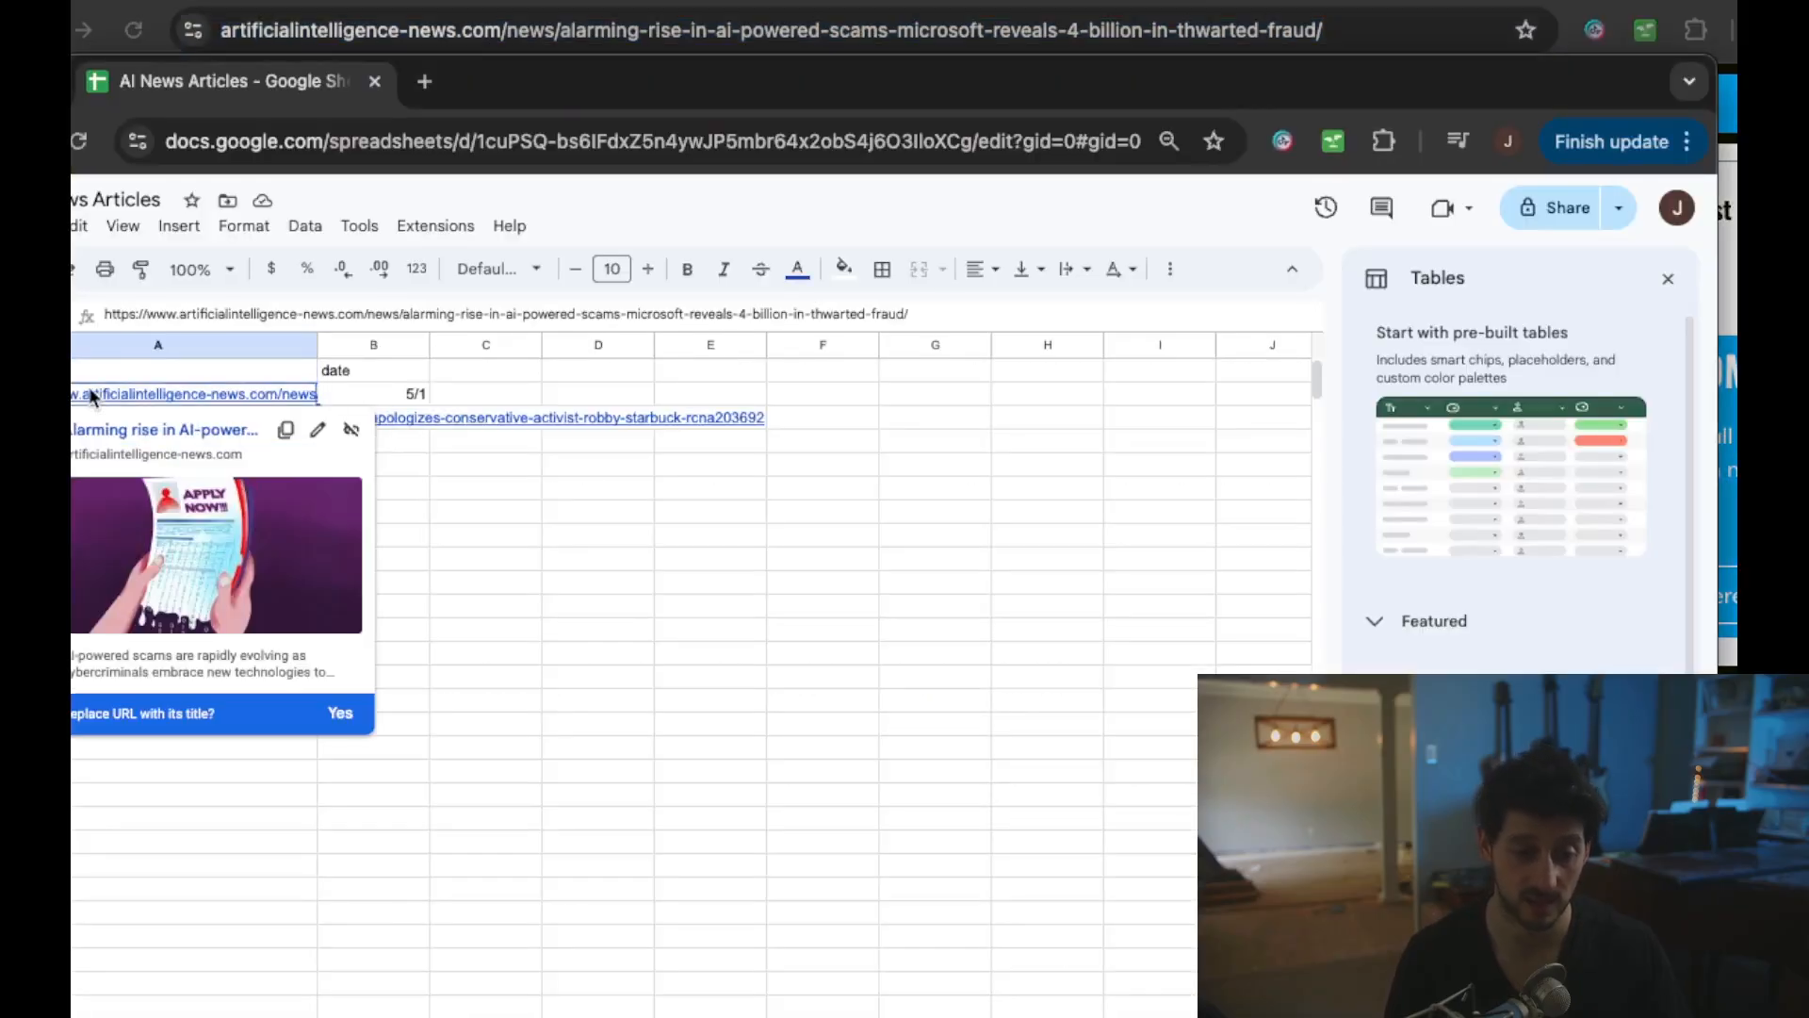
key("Right")
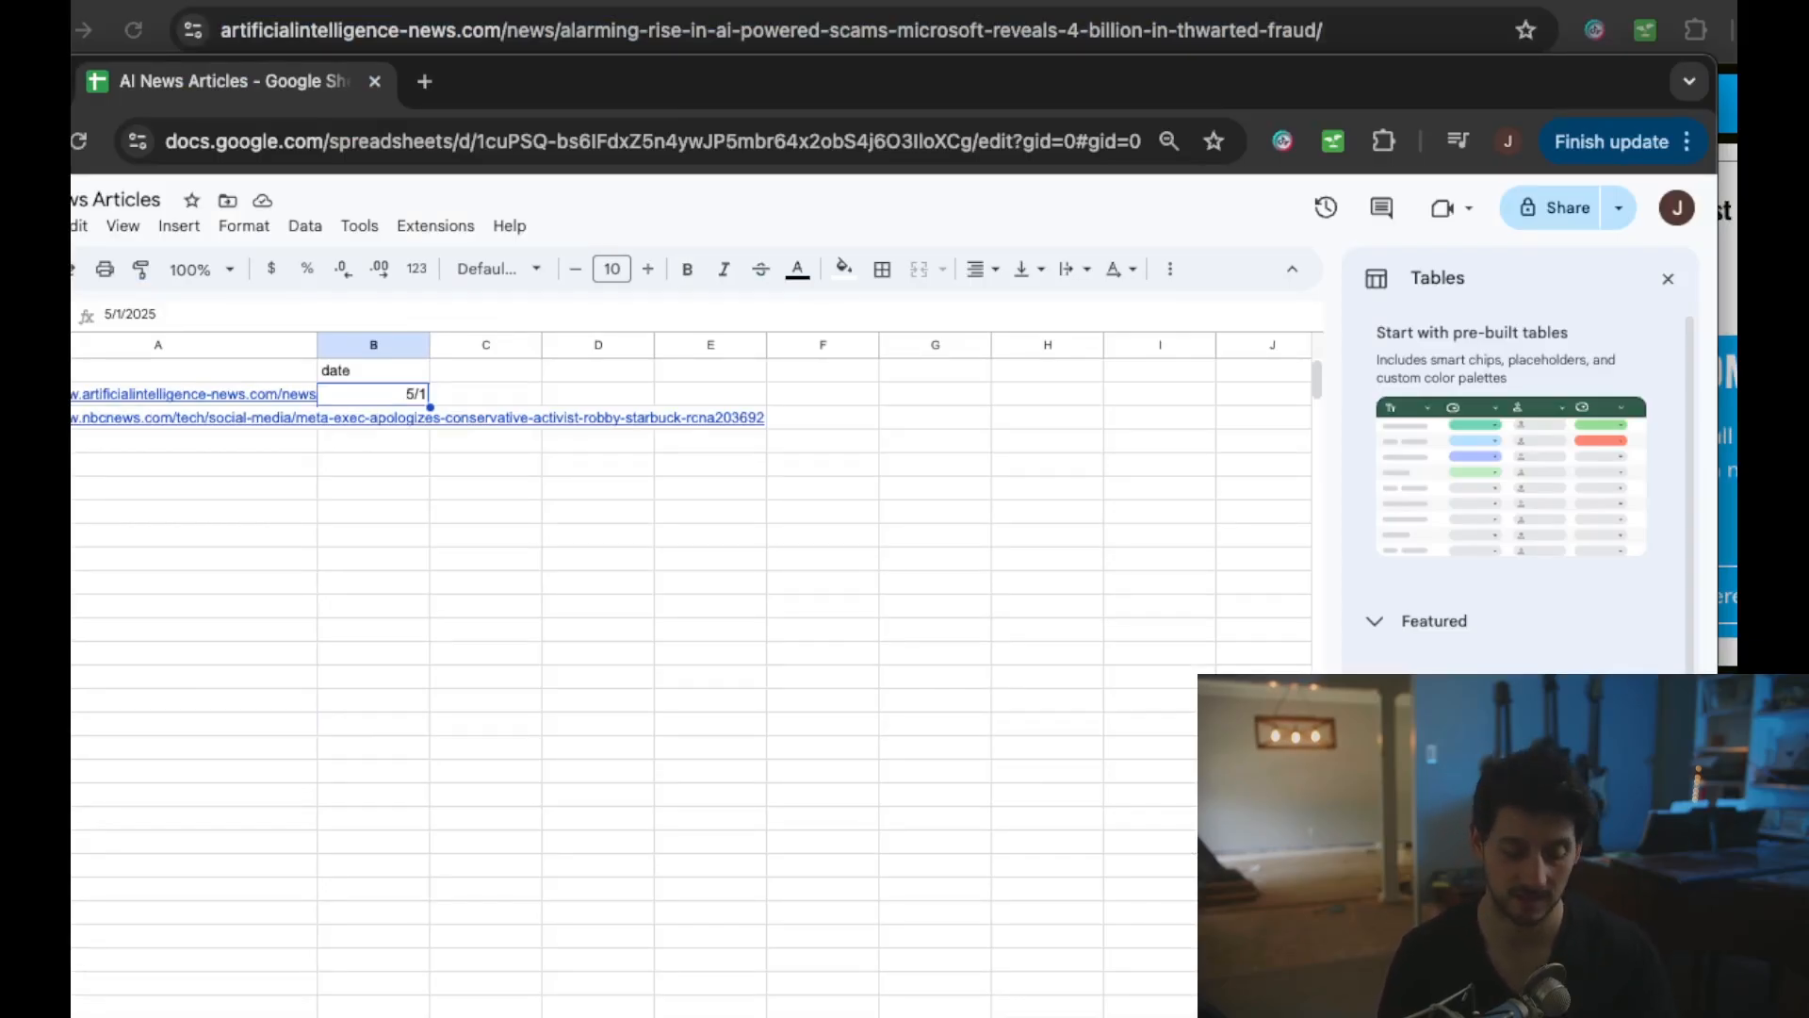
- Check the NBC News article's address and enter the date 5/1 beside its link in cell B3 of the spreadsheet
left_click(1706, 1)
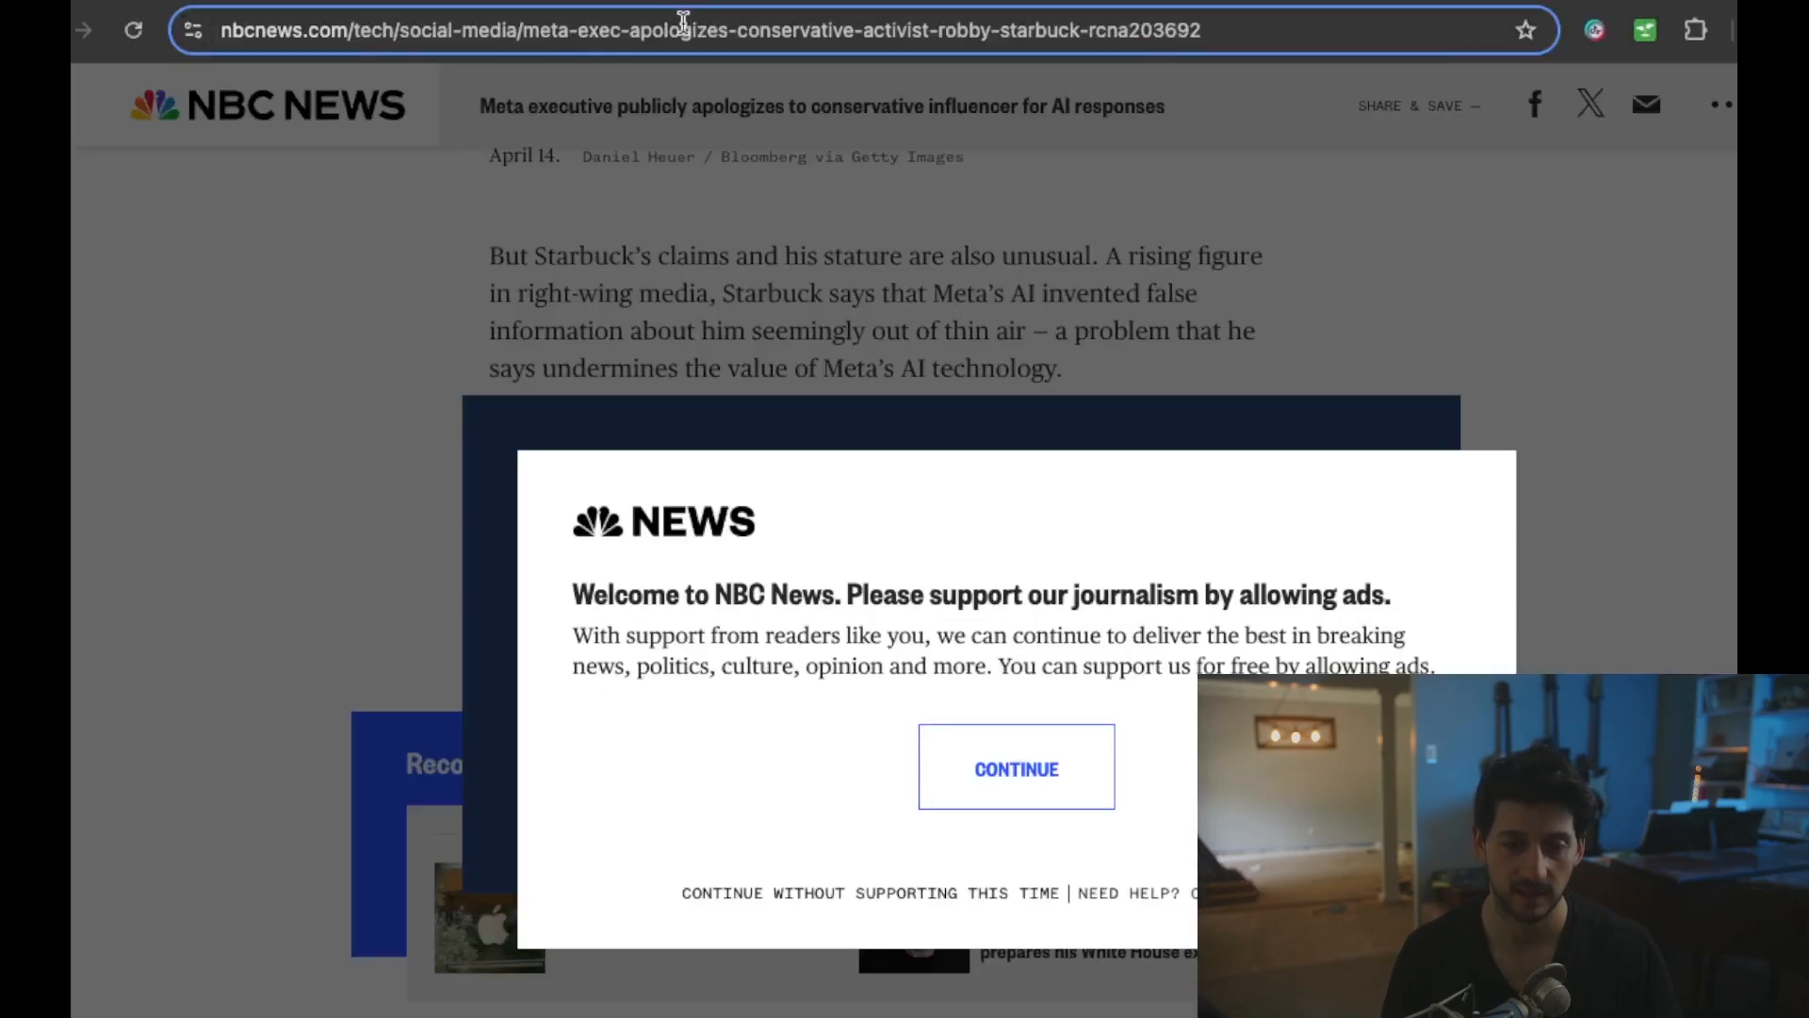
left_click(683, 30)
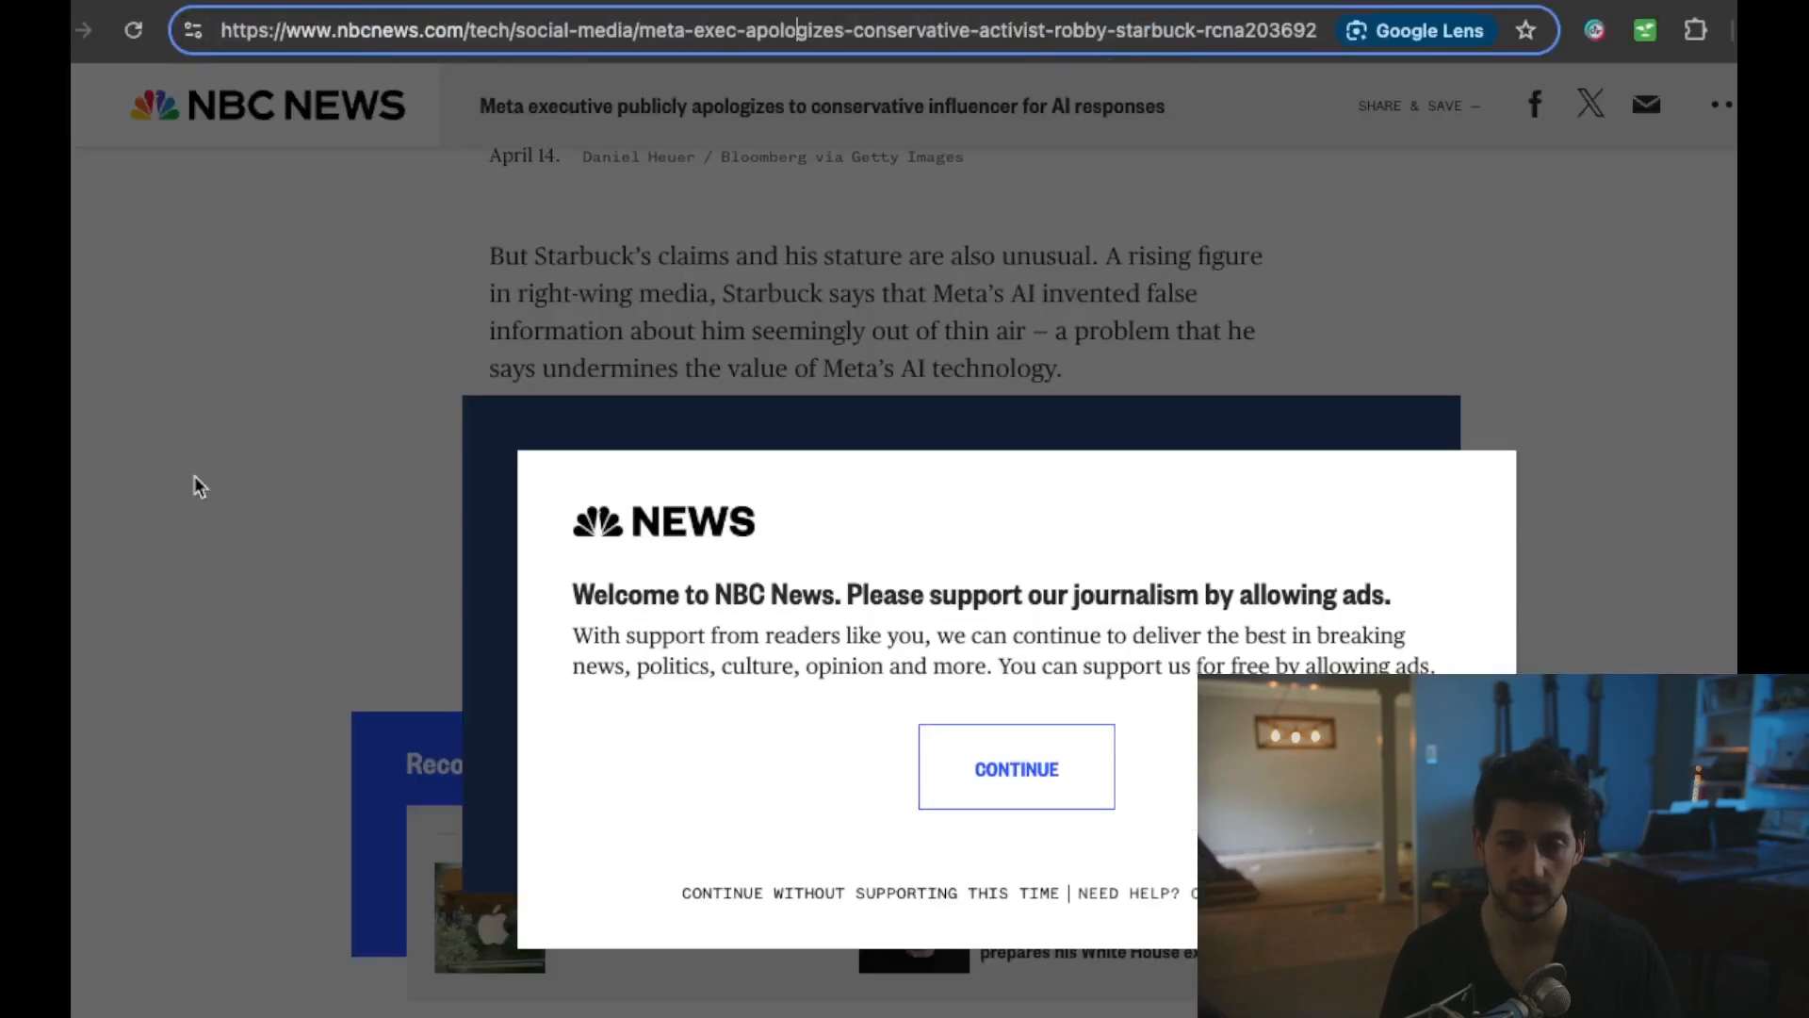
key("super+grave")
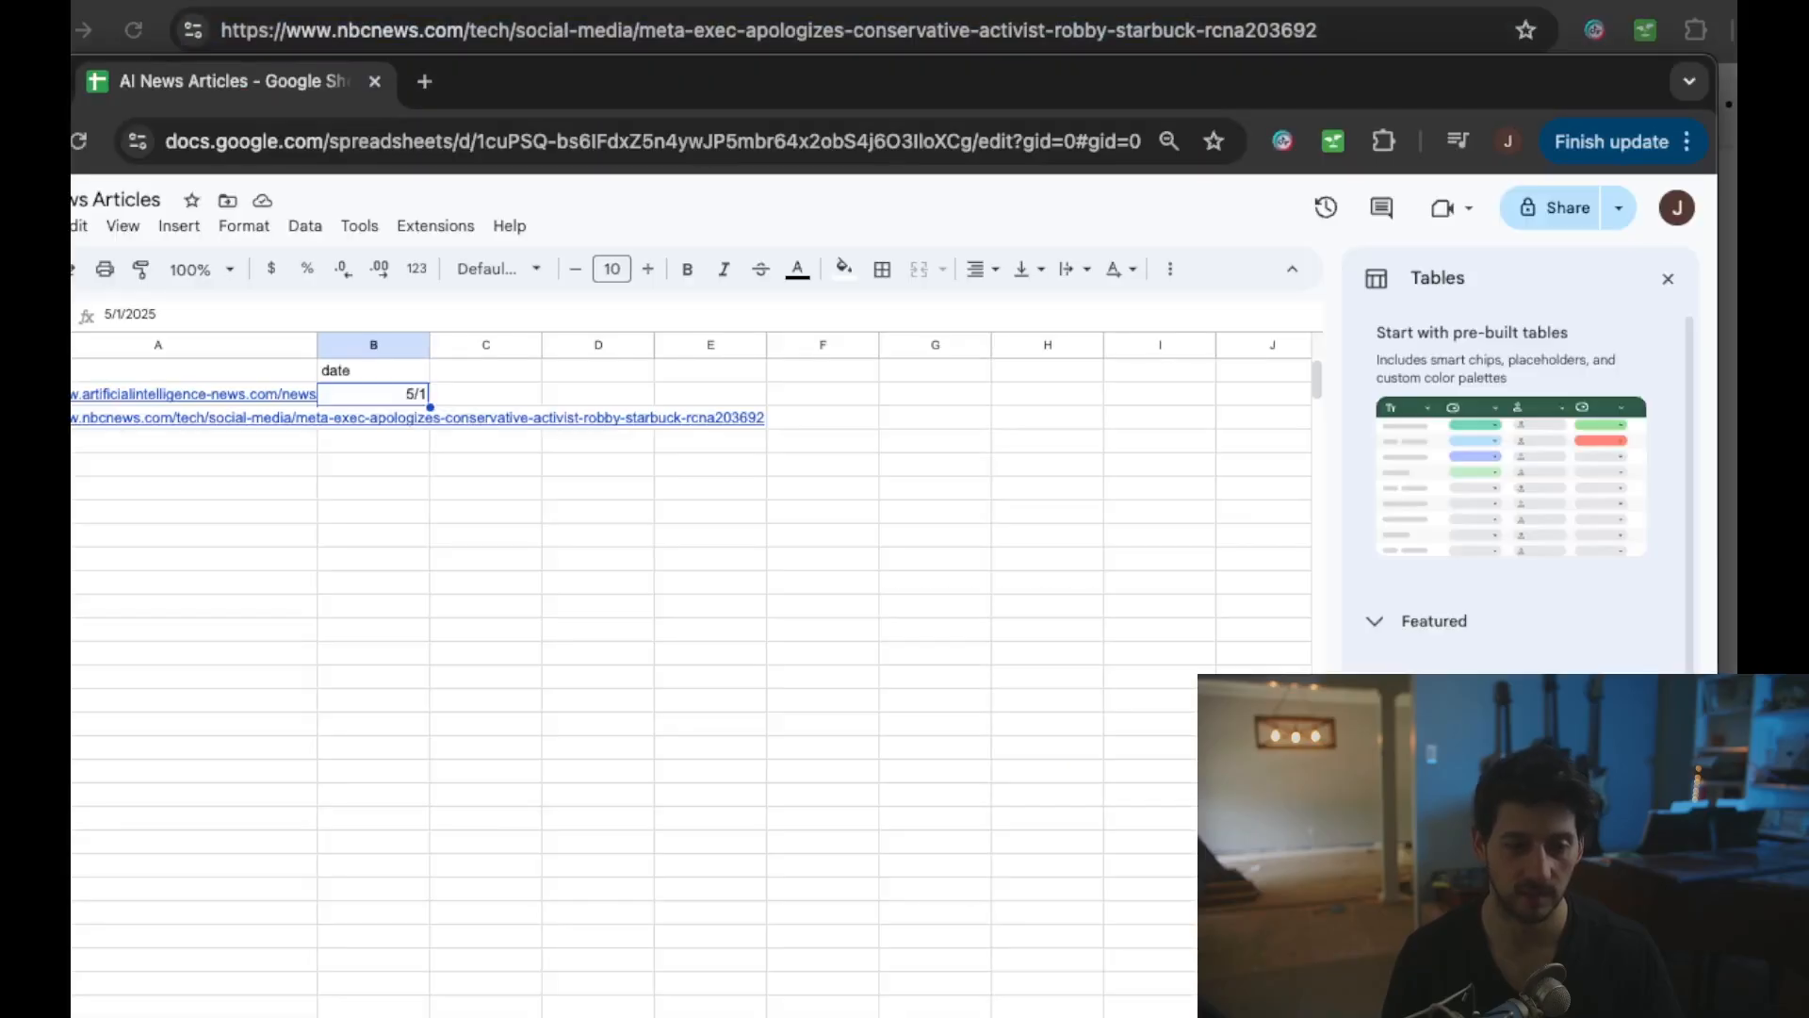
left_click(350, 417)
type("5/1")
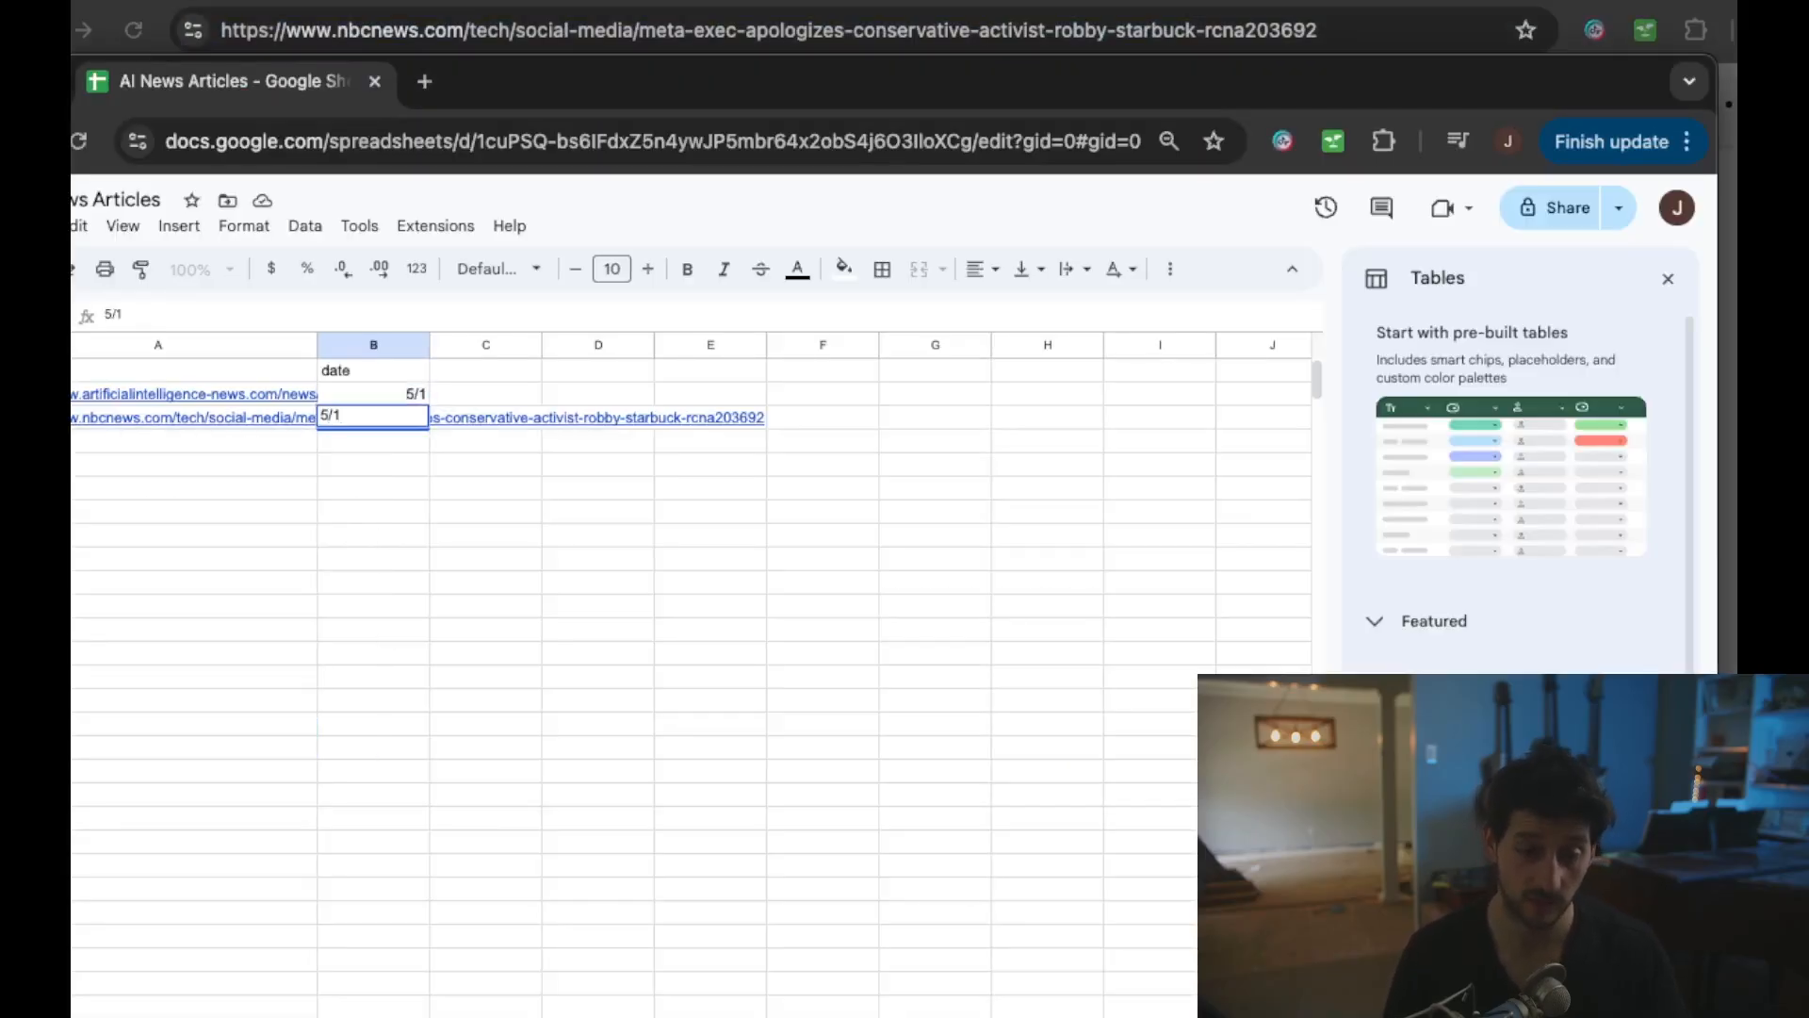
key("Return")
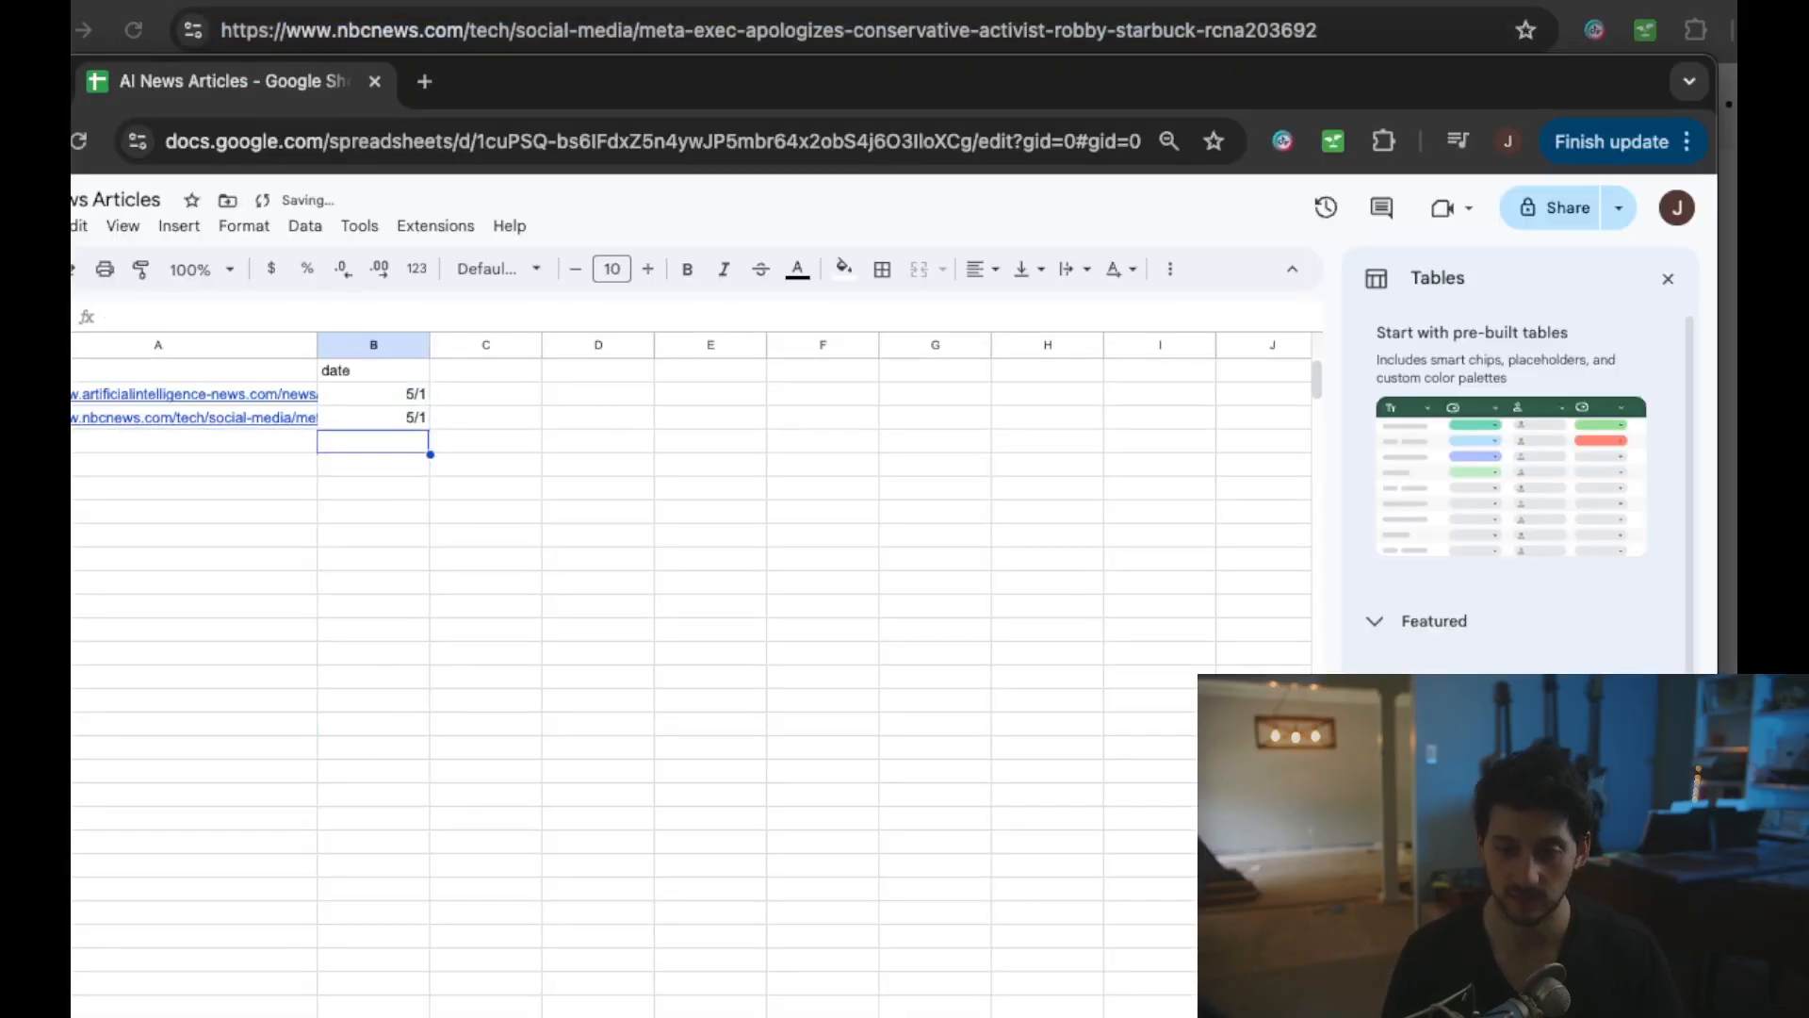
- Examine the spreadsheet's summaries sheet, including the Written summaries, date written and date published columns
left_click(142, 1014)
left_click(91, 703)
left_click(91, 603)
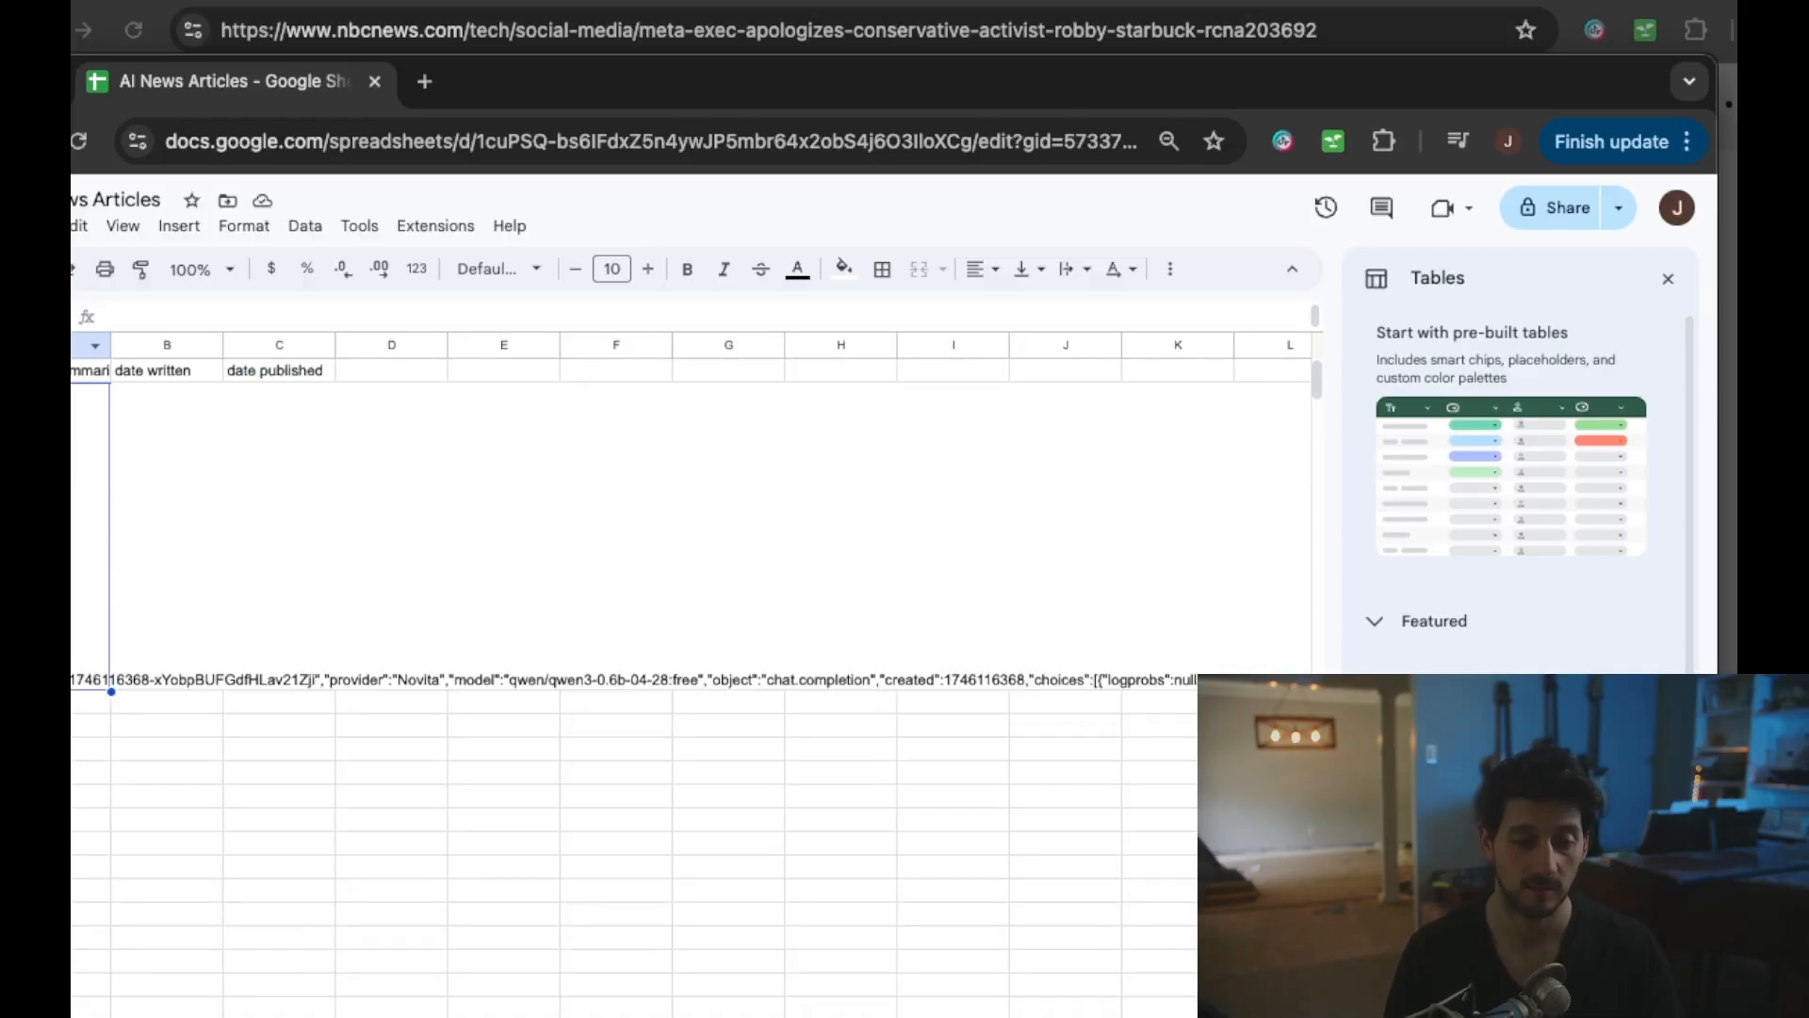
left_click(90, 370)
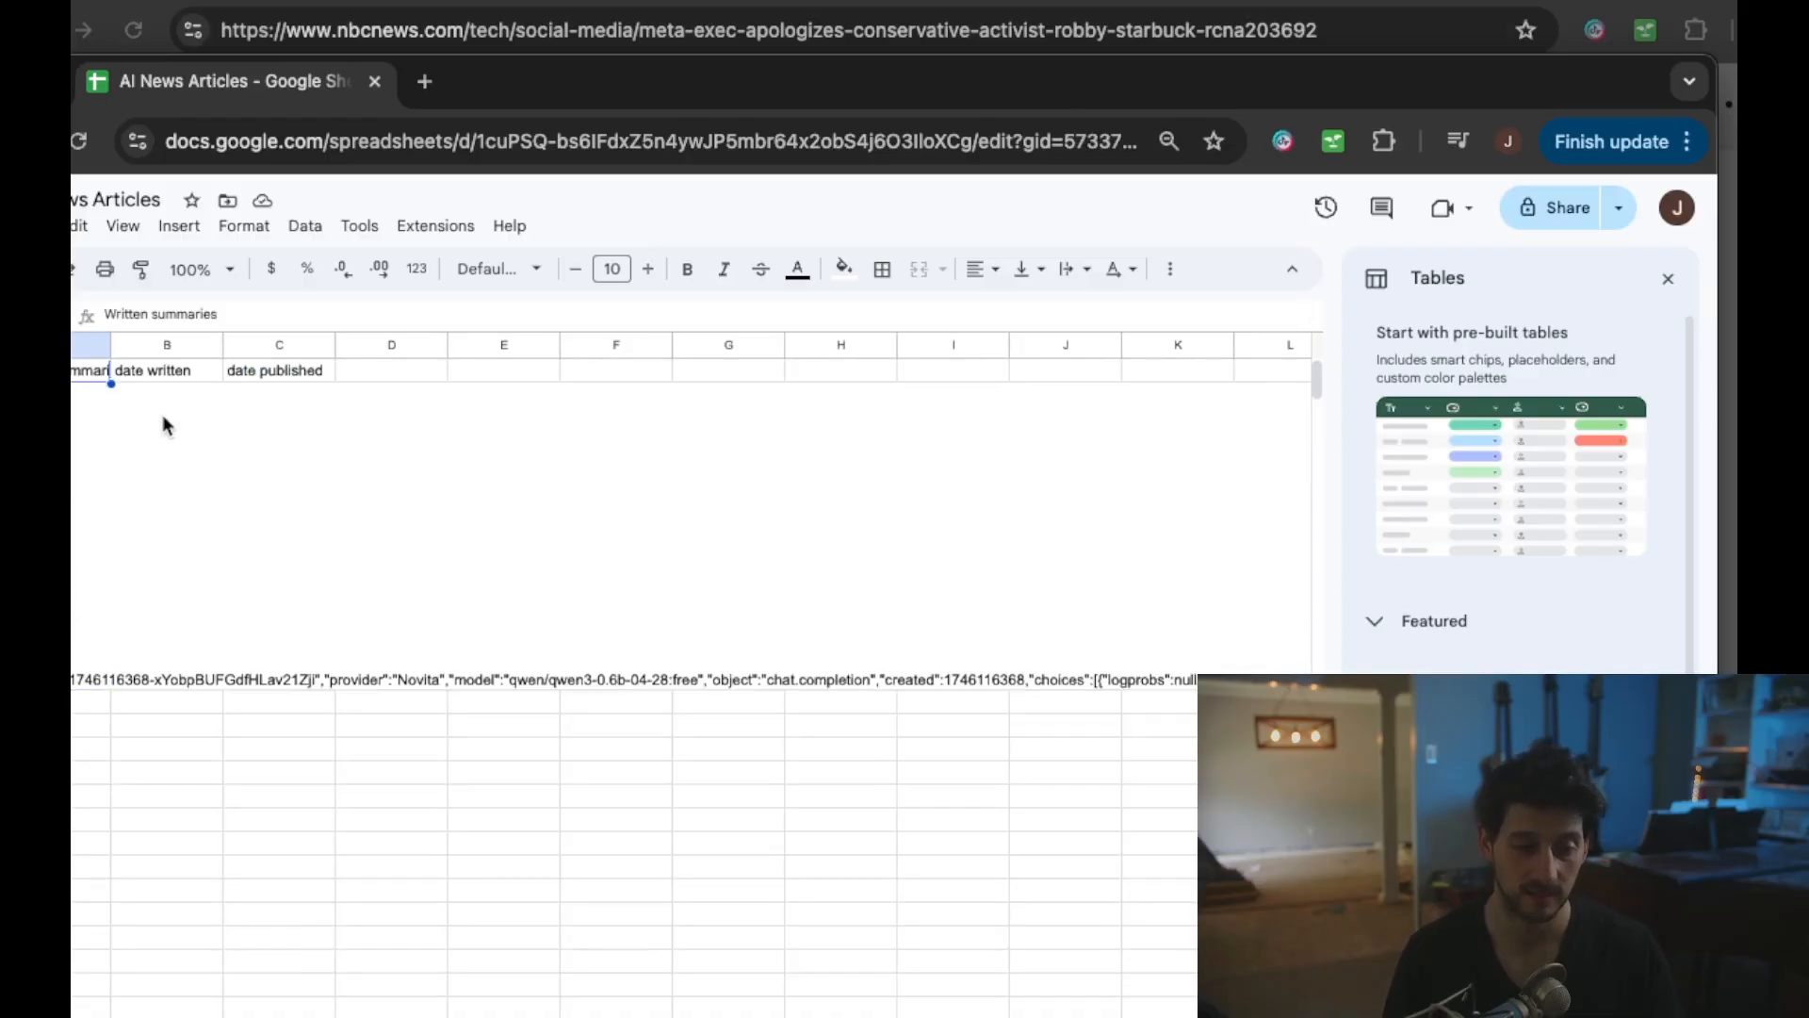
left_click(90, 565)
left_click(103, 374)
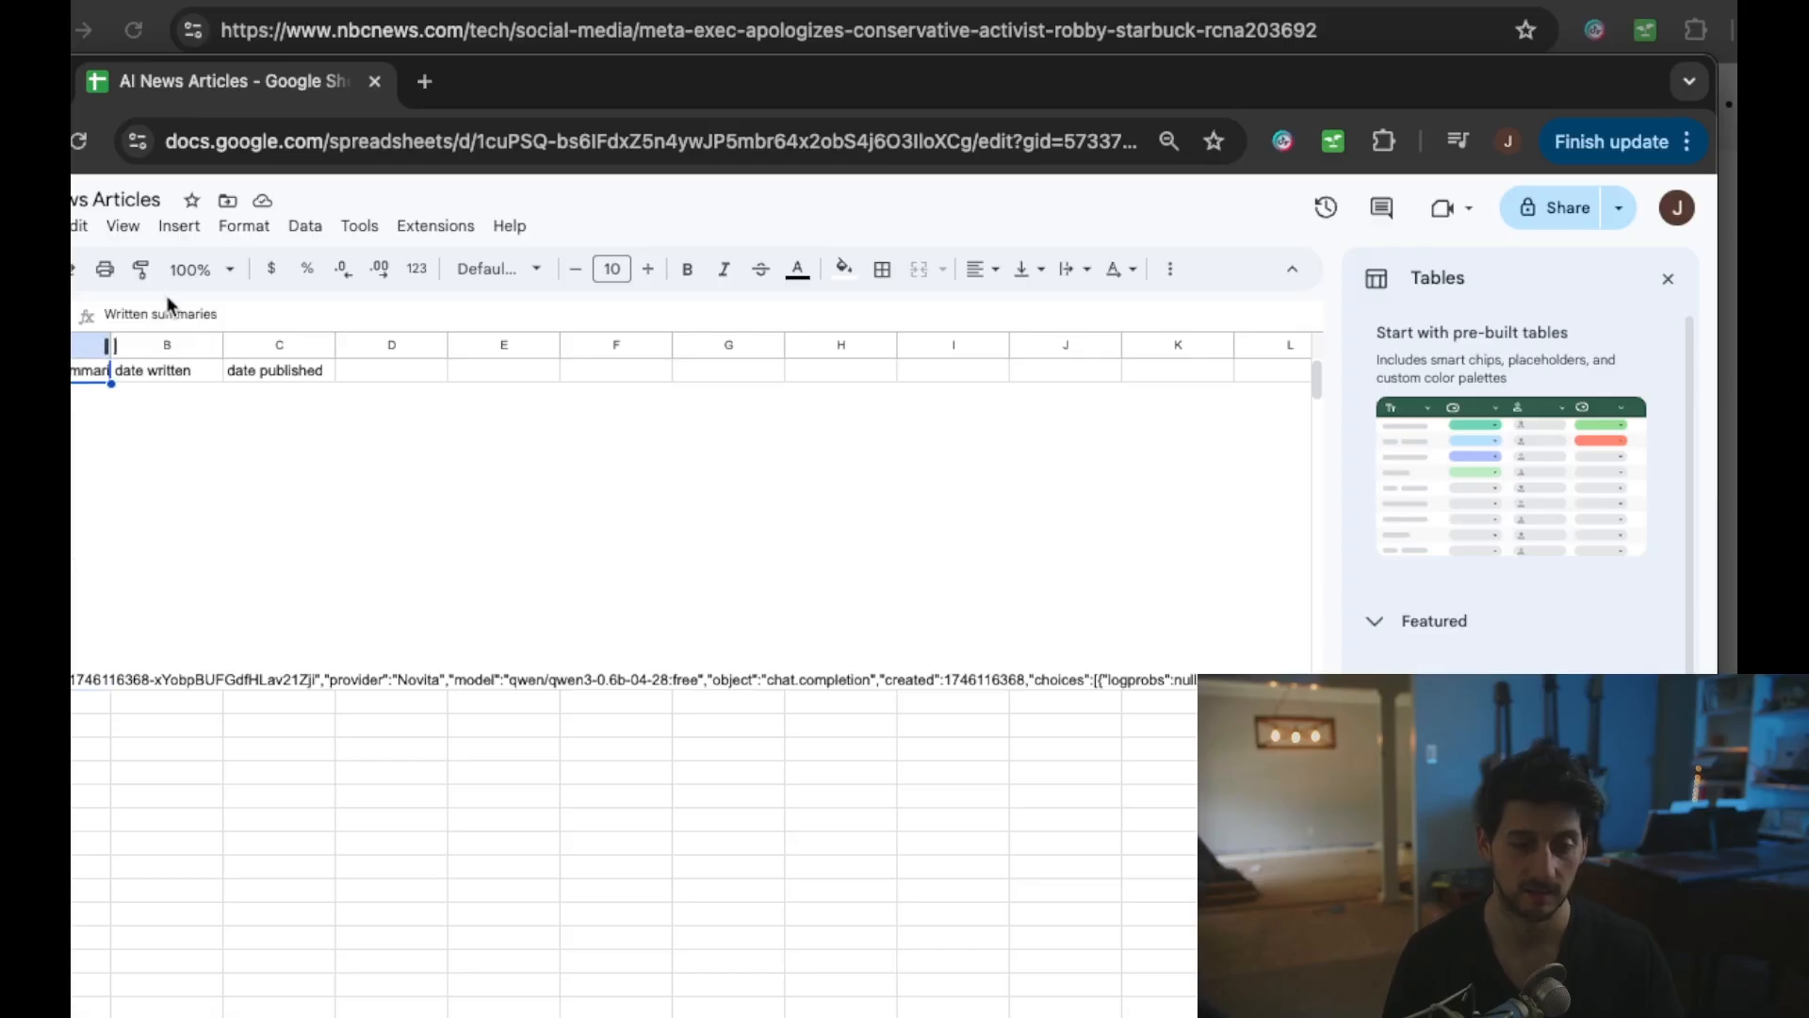
left_click(152, 371)
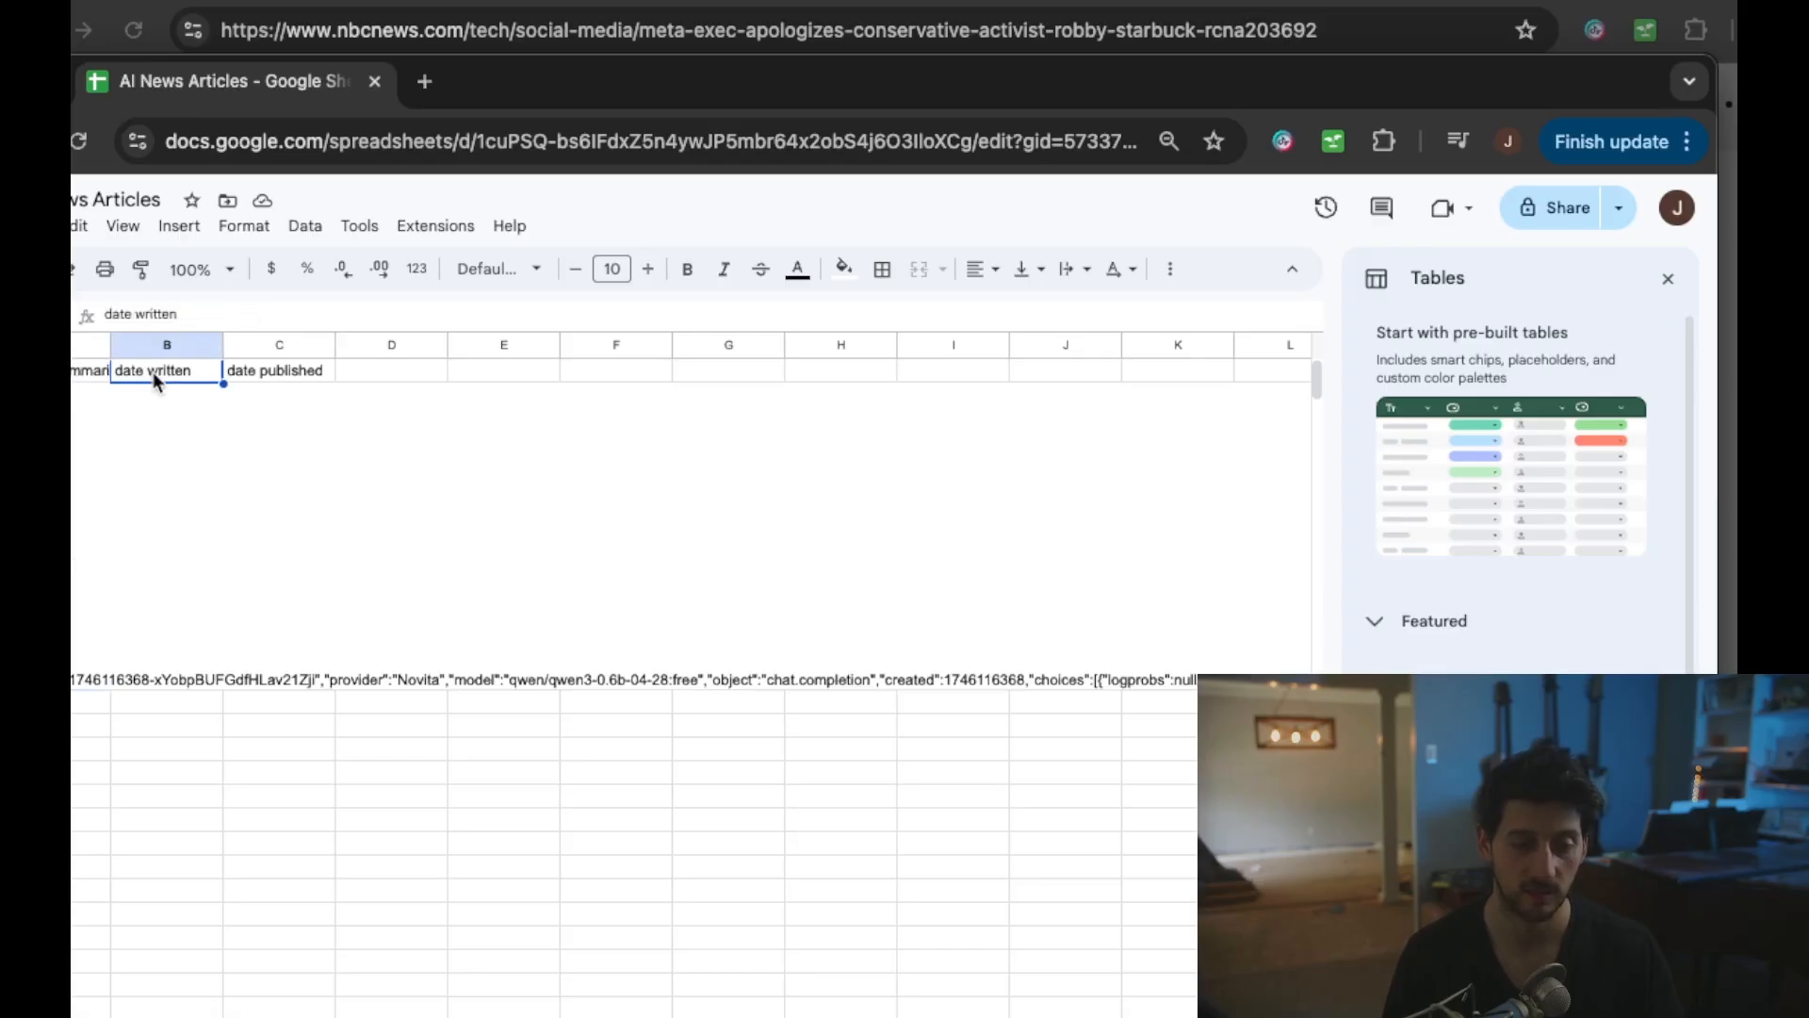
key("Right")
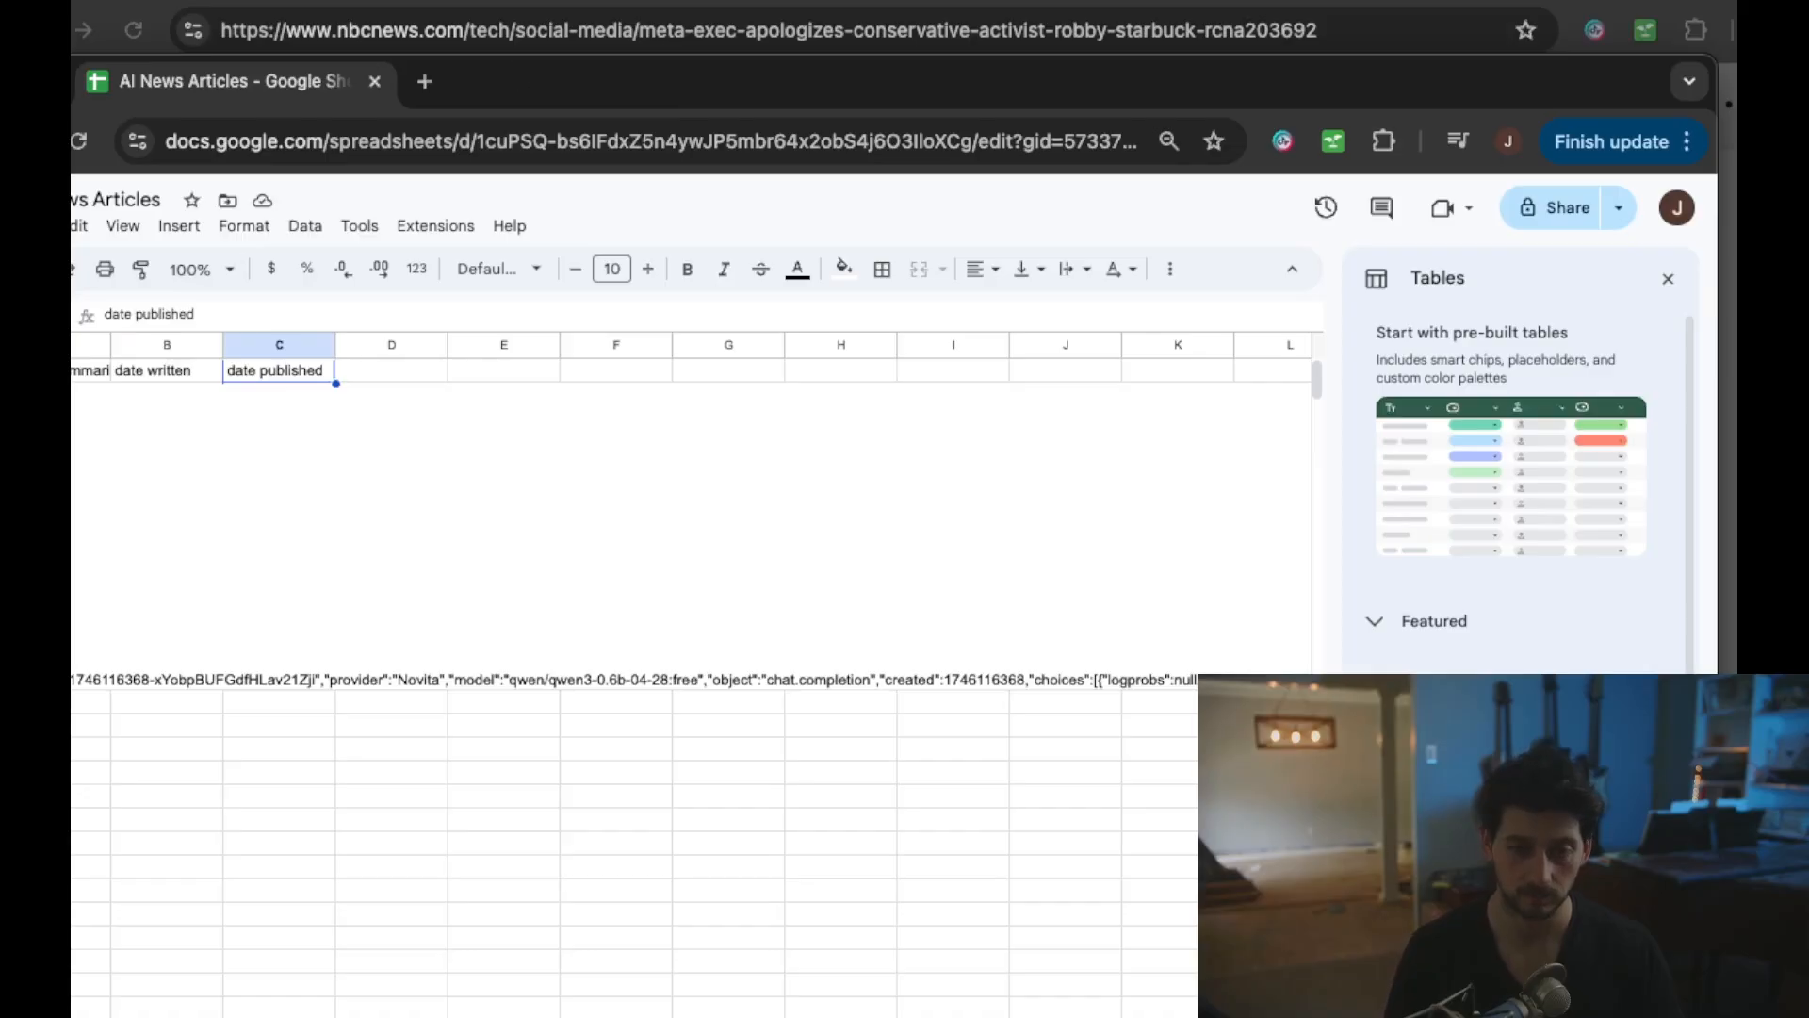
- Switch to Make and create a new scenario named Summarizing Articles
left_click(753, 2)
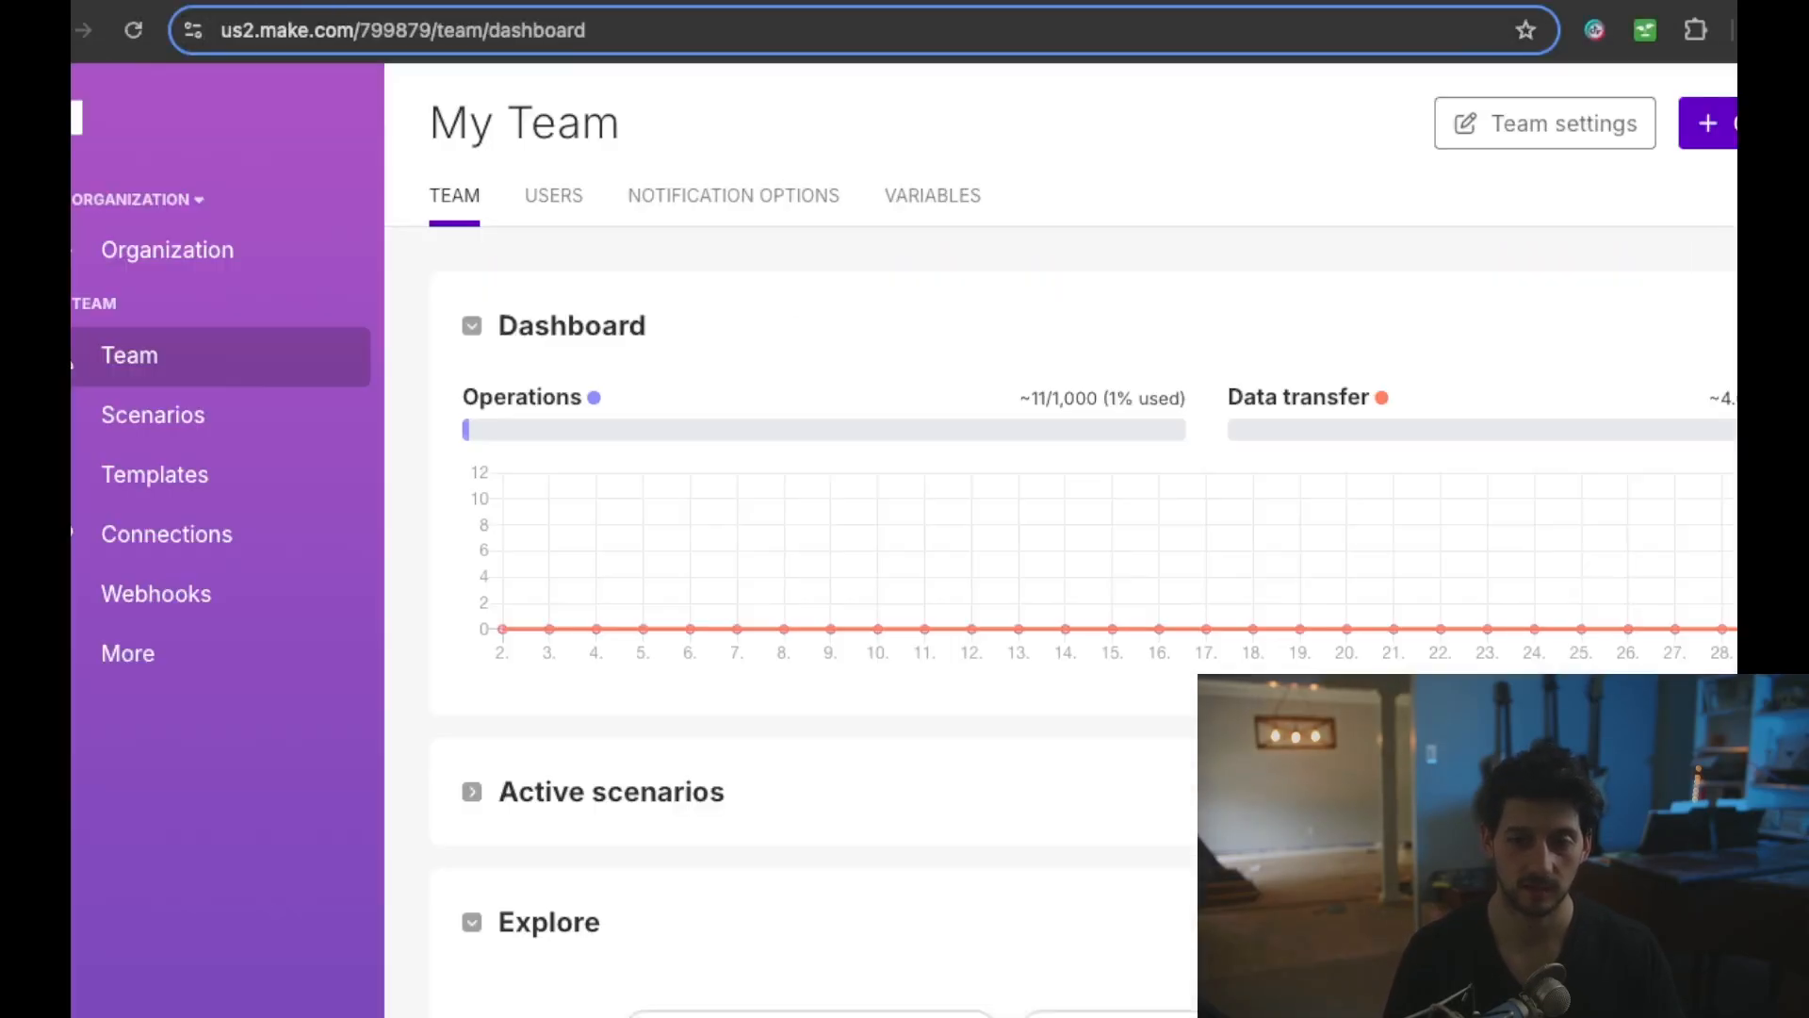
left_click(1715, 123)
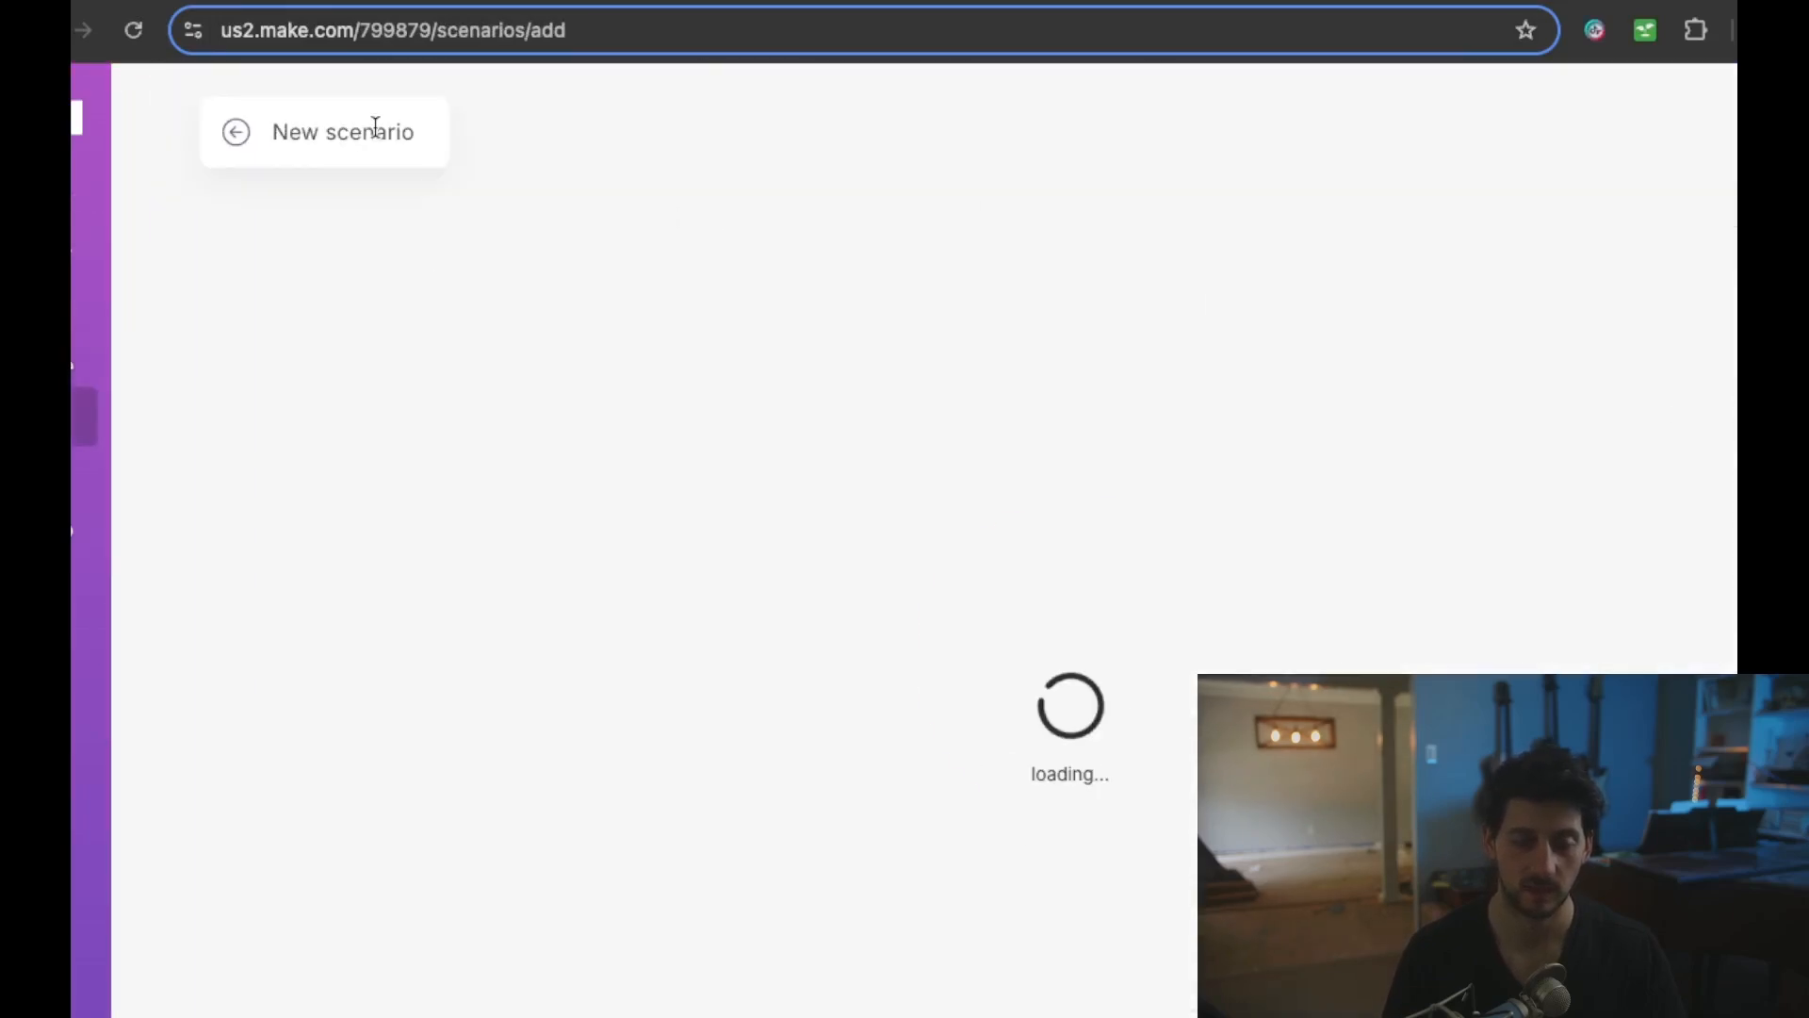
left_click(375, 130)
type("New S")
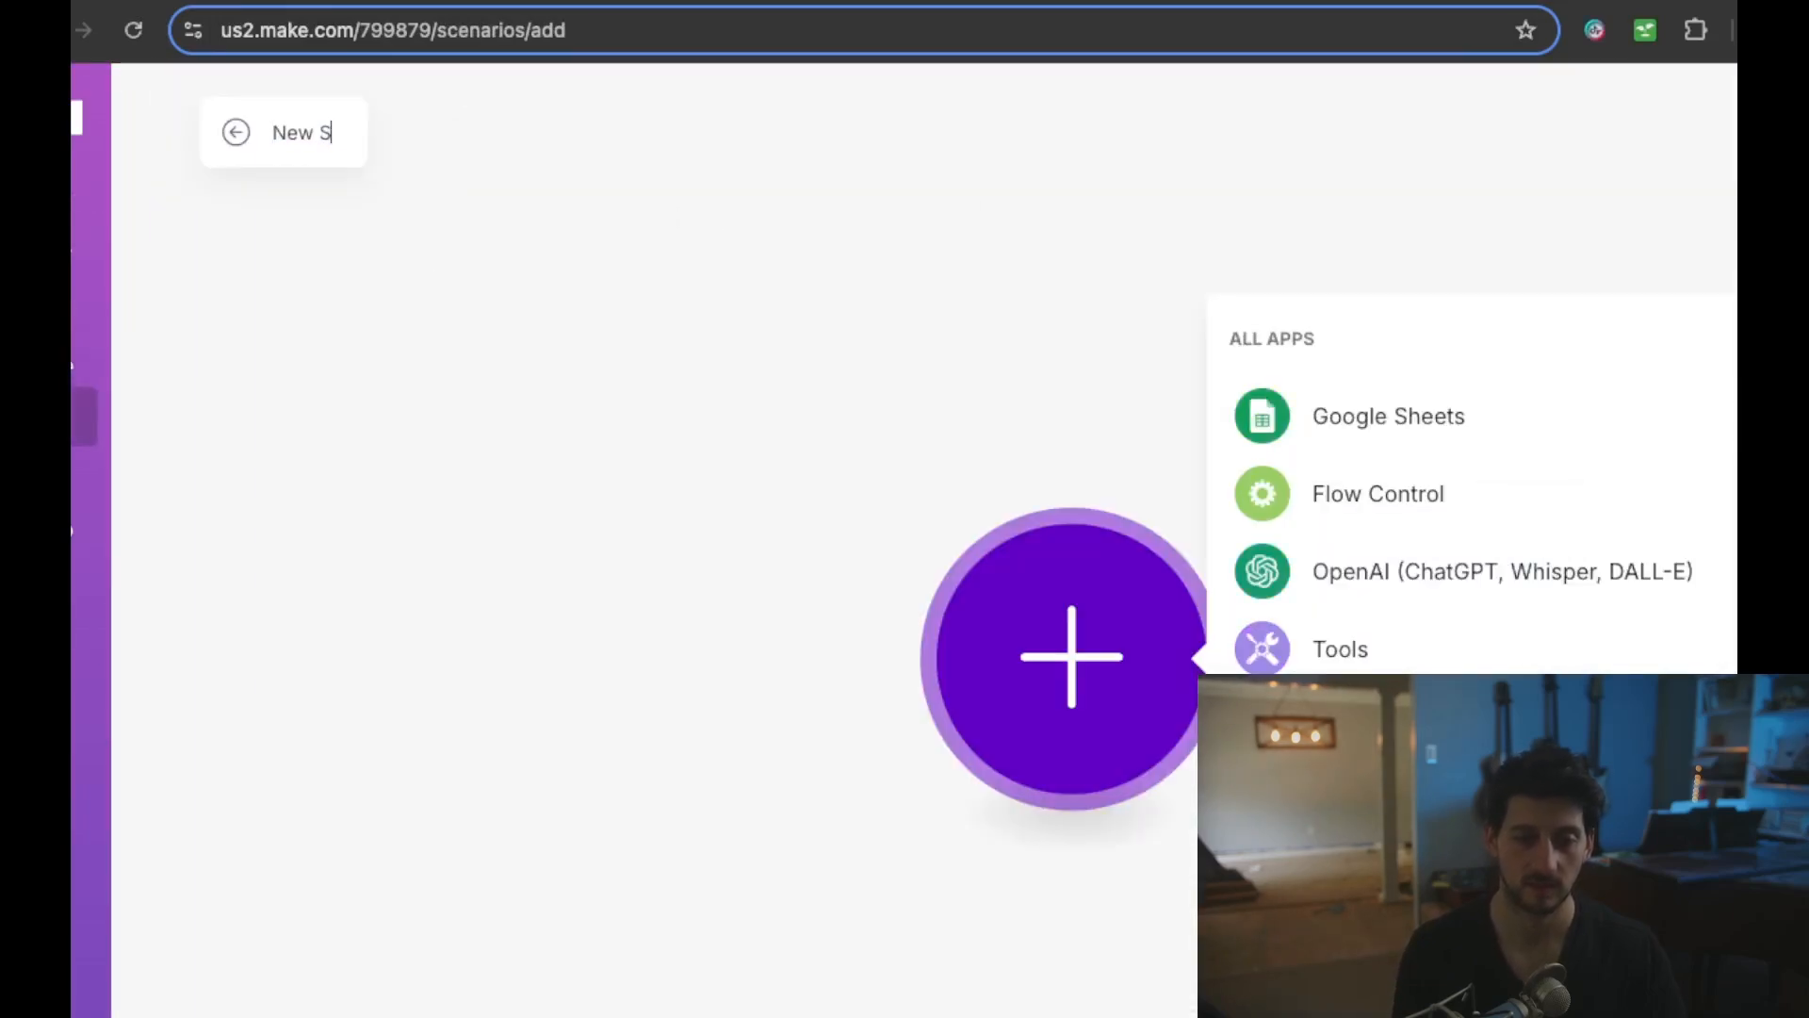
key("ctrl+a")
type("Summariz")
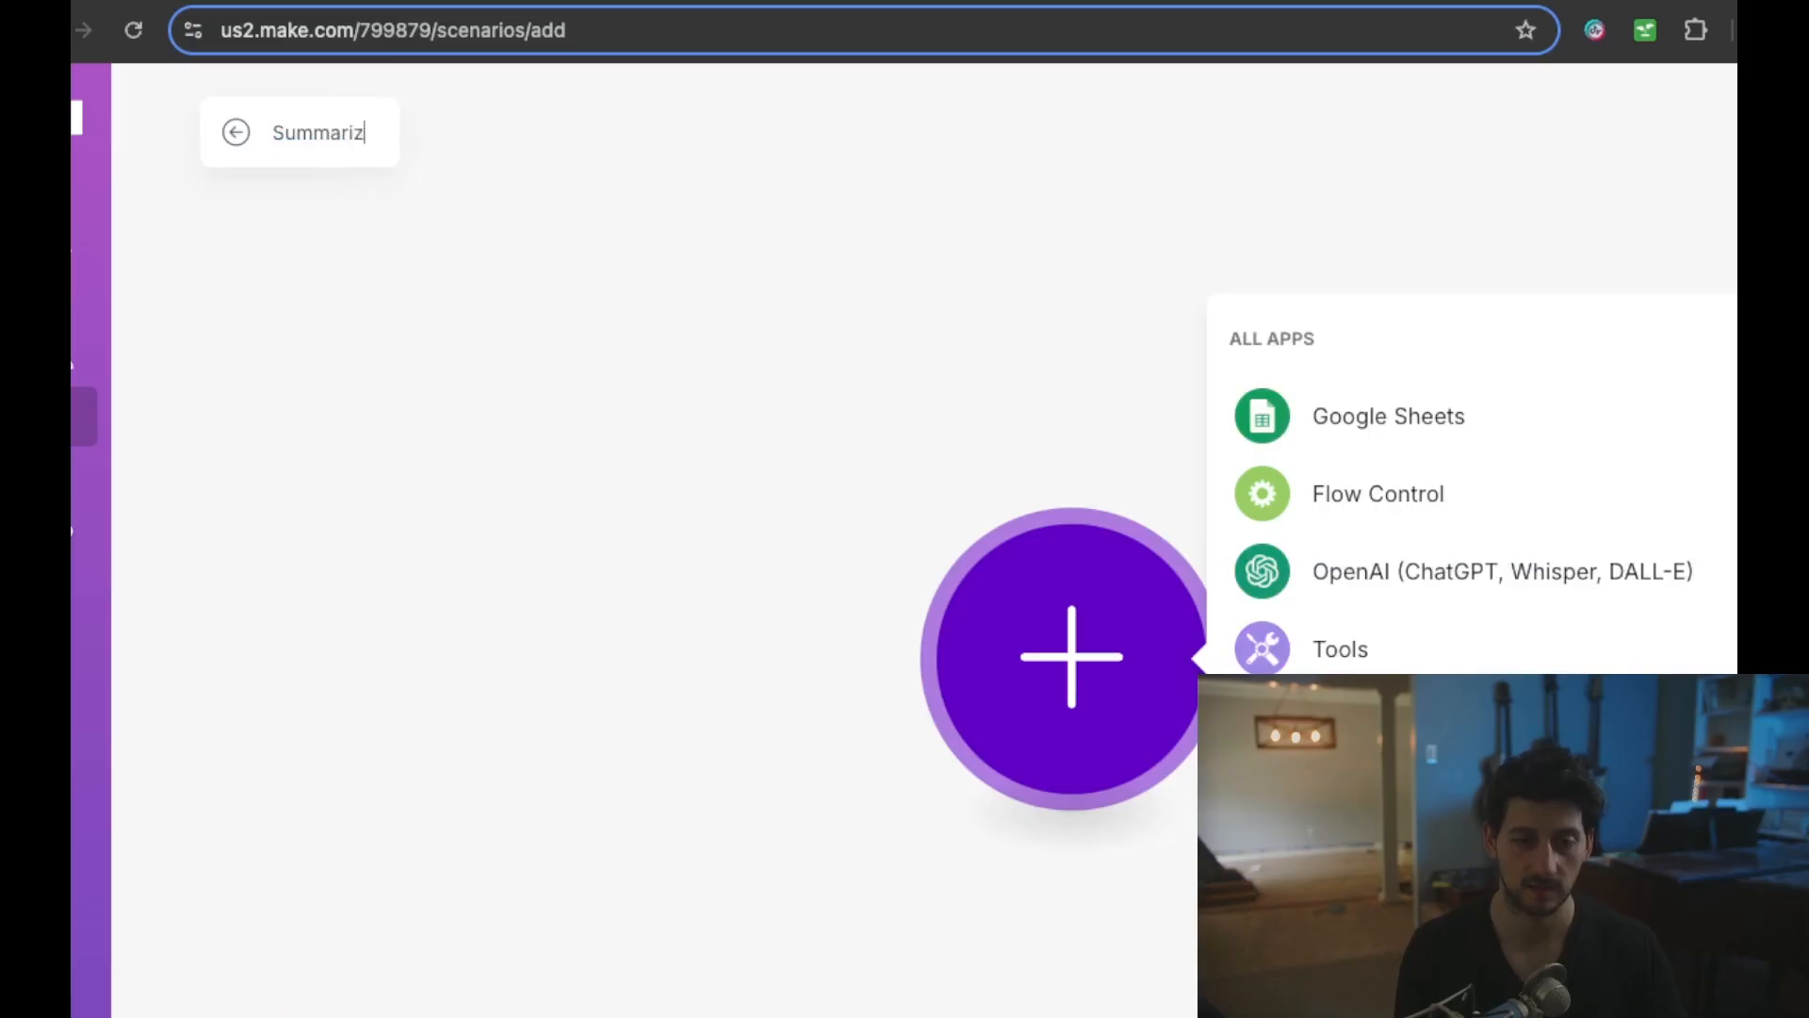
type("ing ra")
key("BackSpace")
key("BackSpace")
type("A")
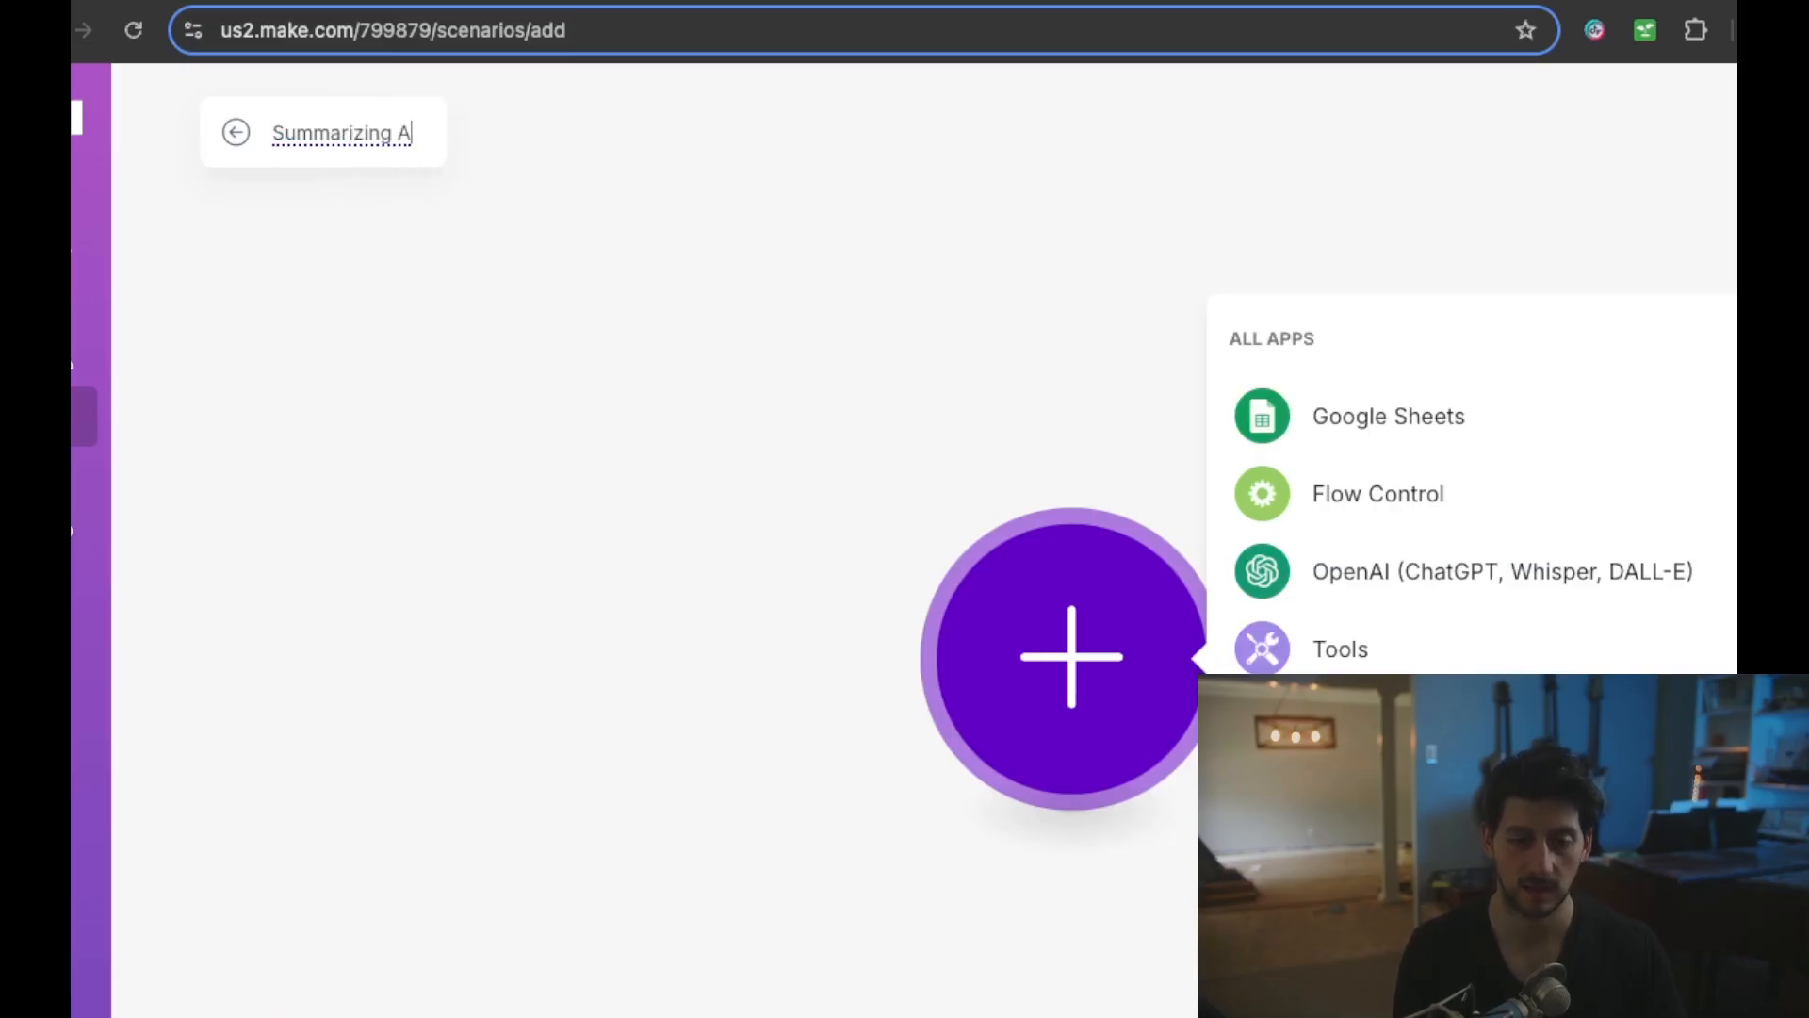
type("rticles")
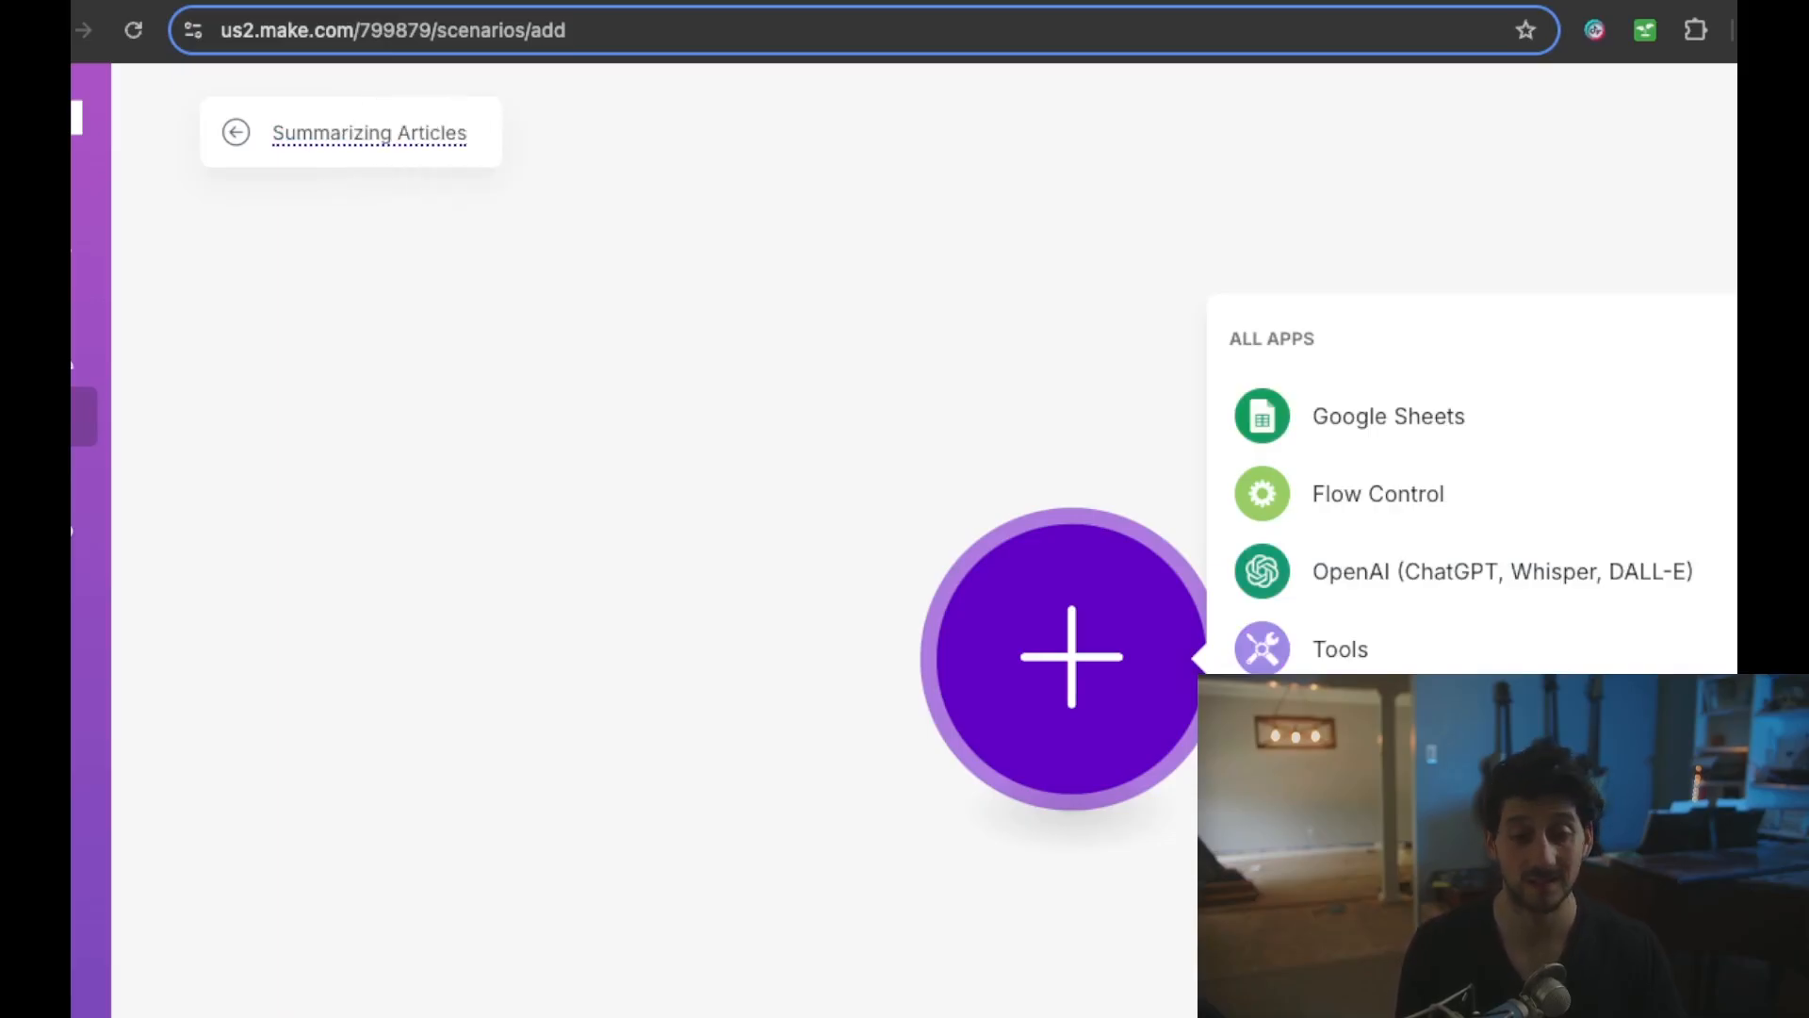
- Extend the scenario name to Summarizing Your Business Articles
left_click(398, 132)
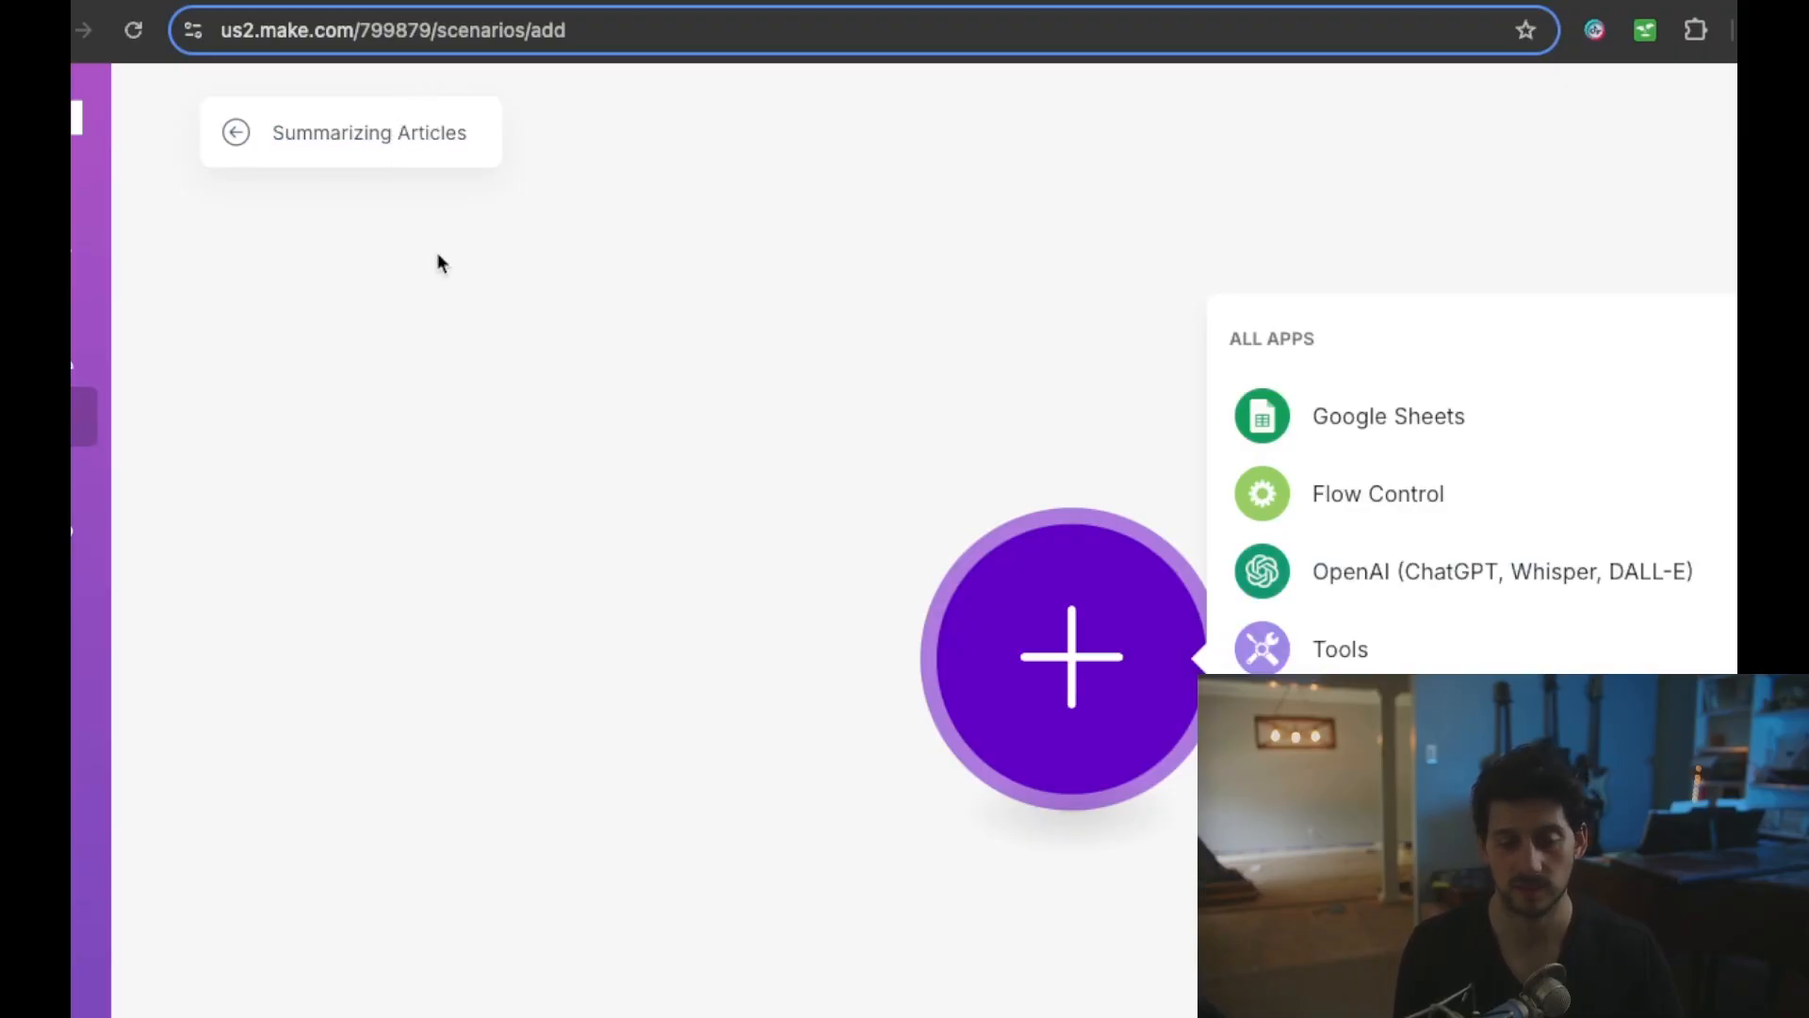
type("Your Business")
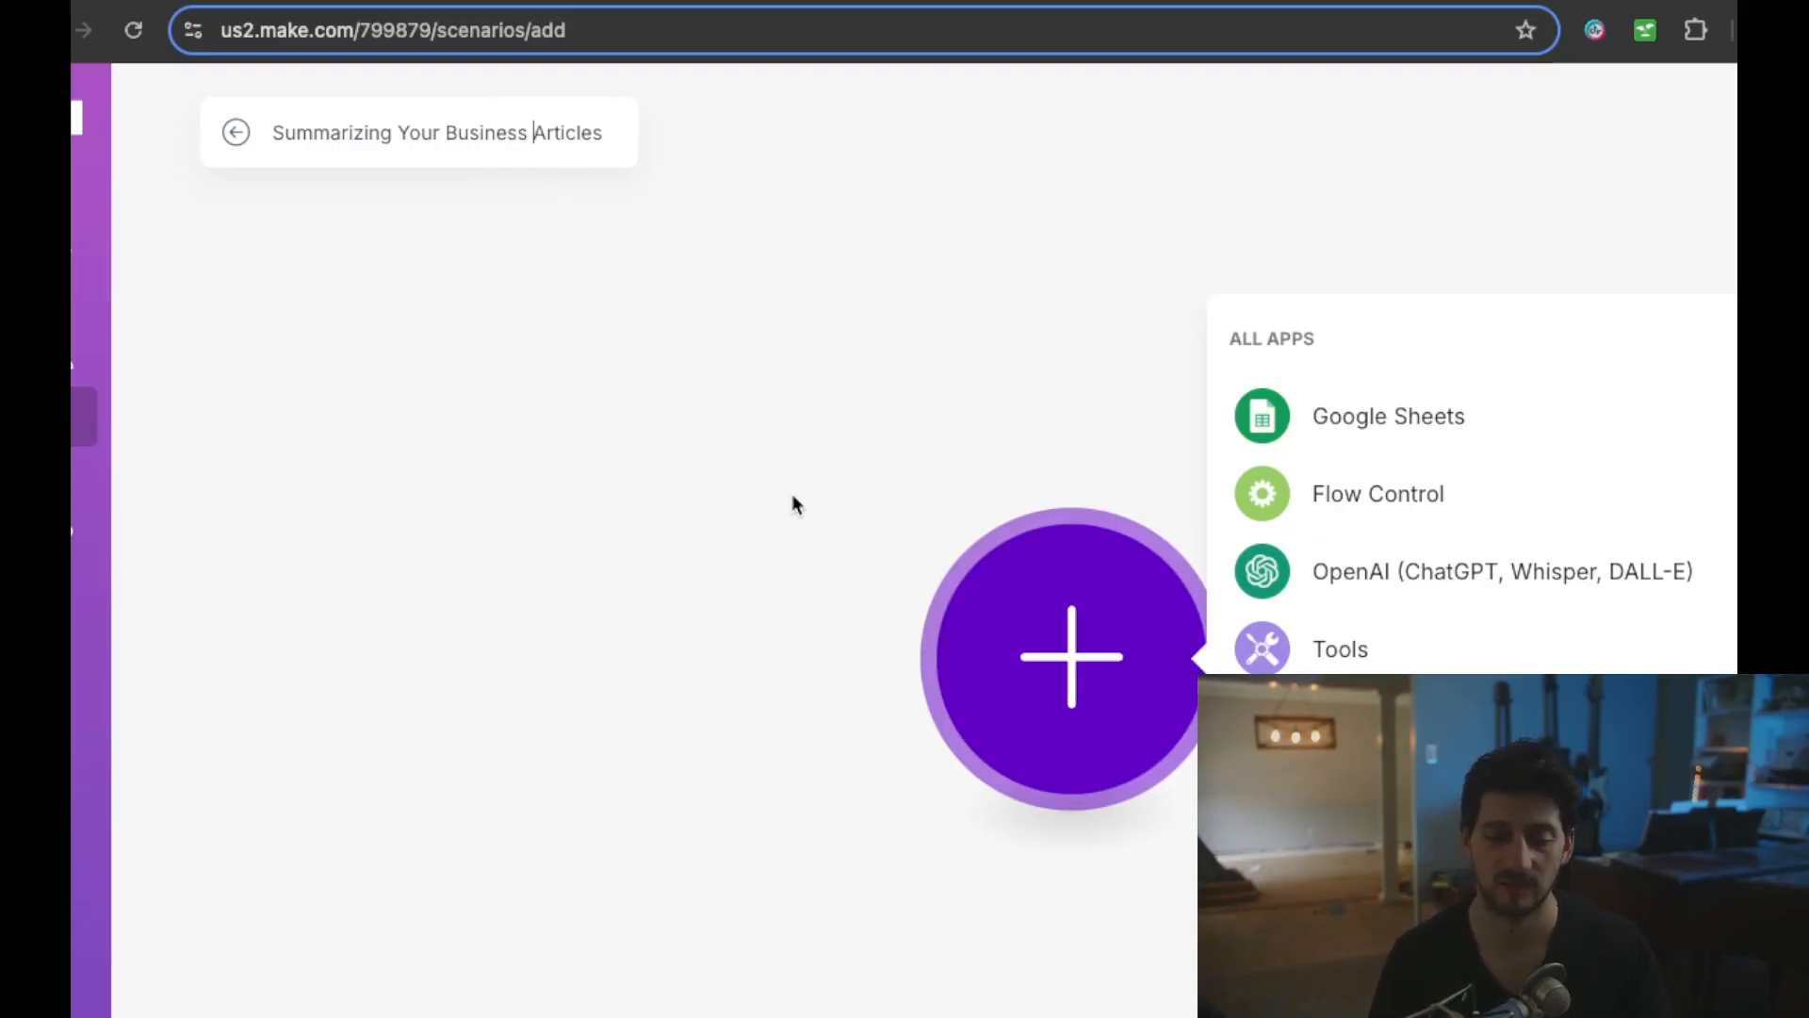
left_click(880, 446)
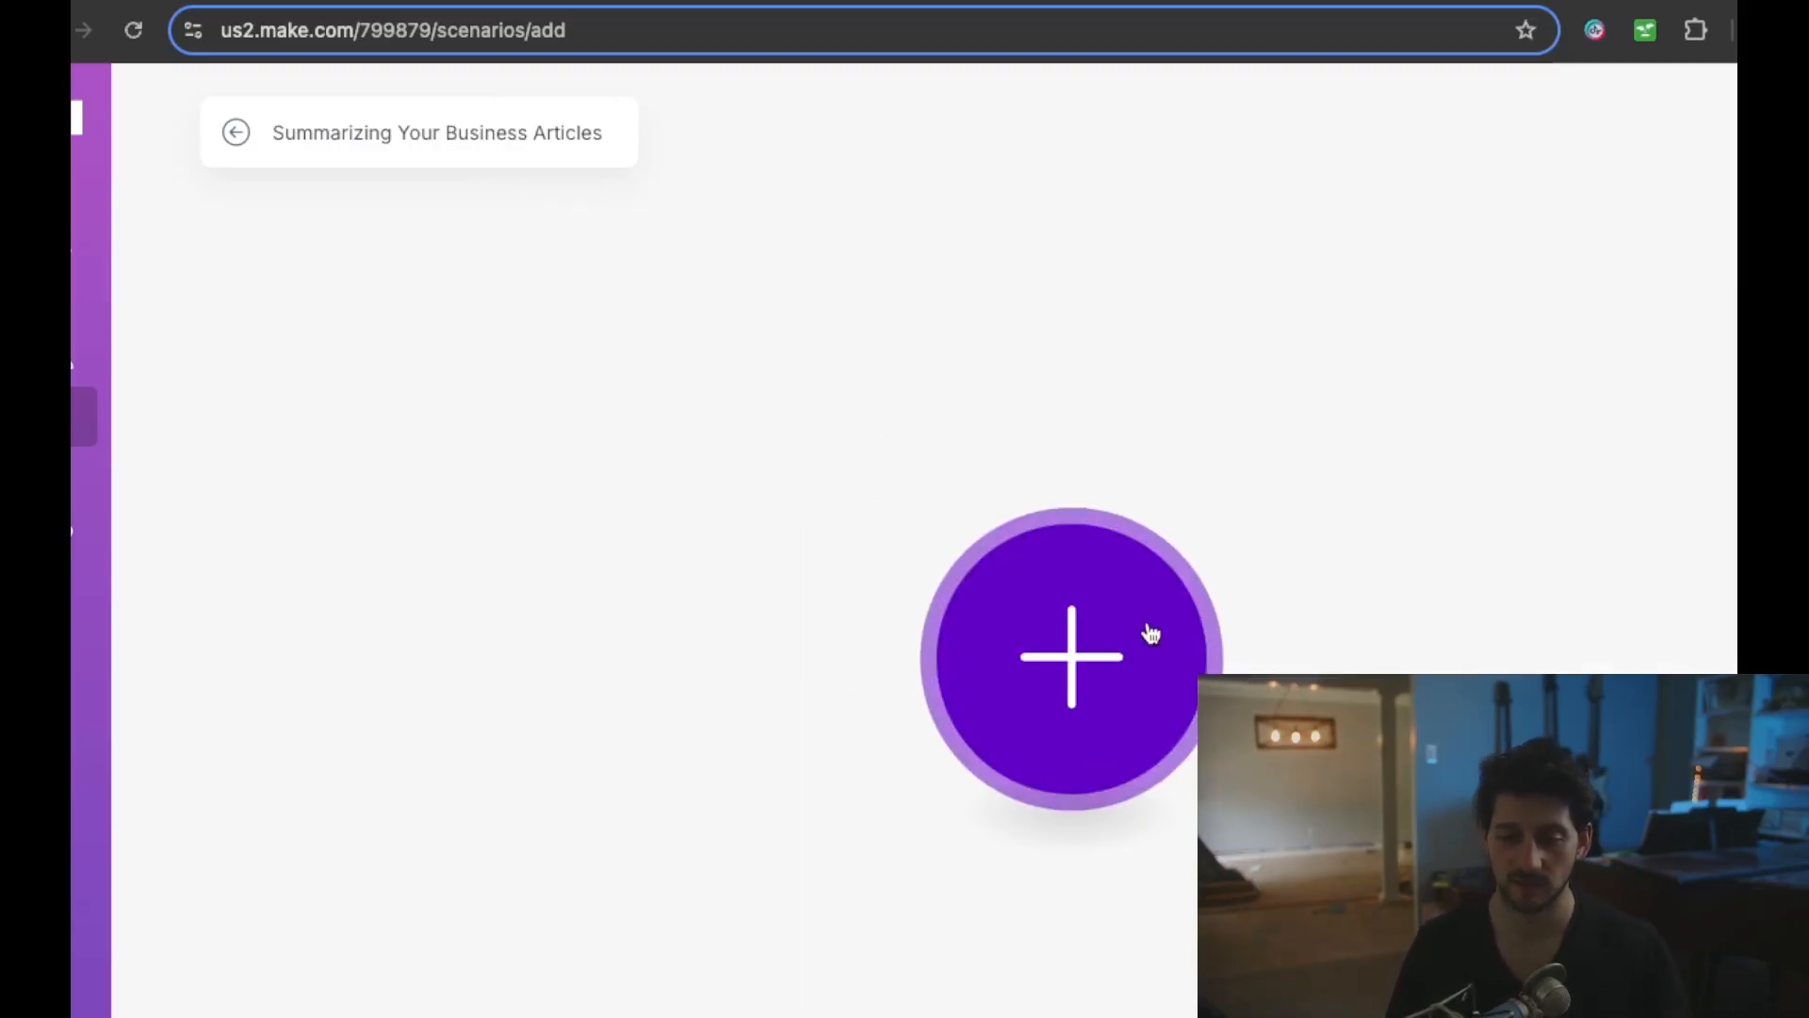
- Add the Google Sheets Watch New Rows module as the scenario's first module
left_click(1077, 690)
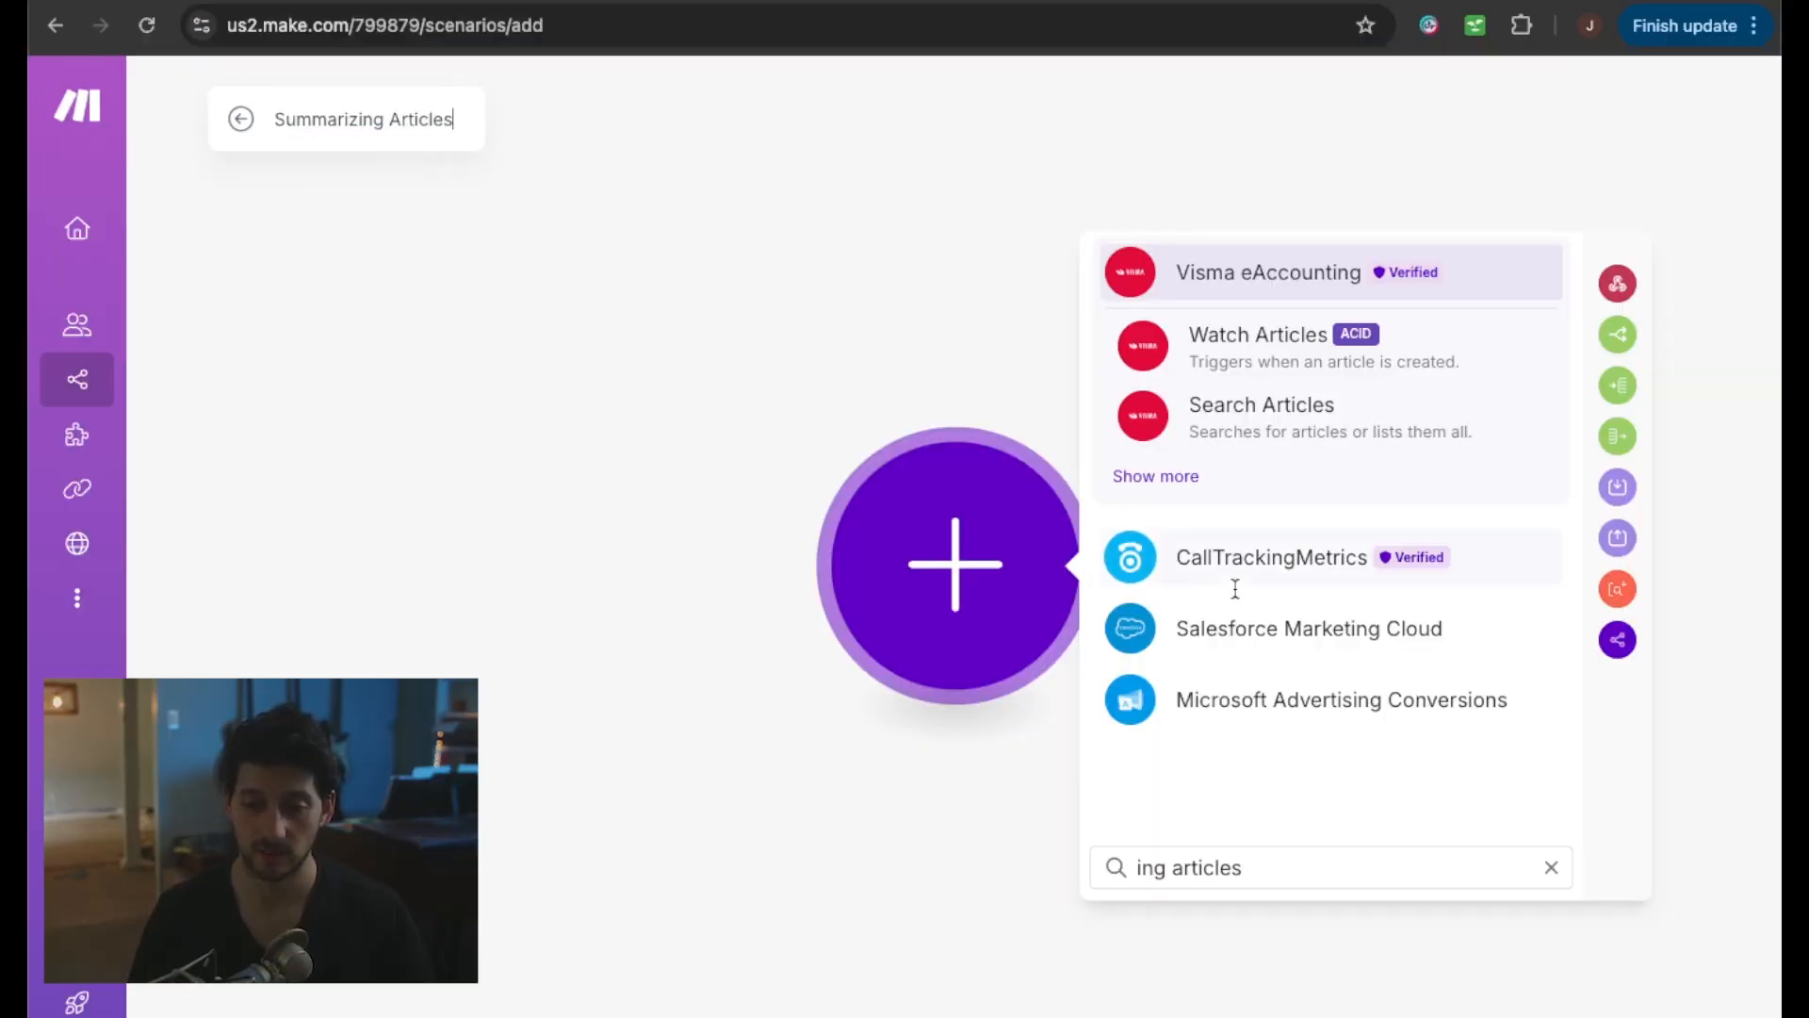
left_click(1083, 568)
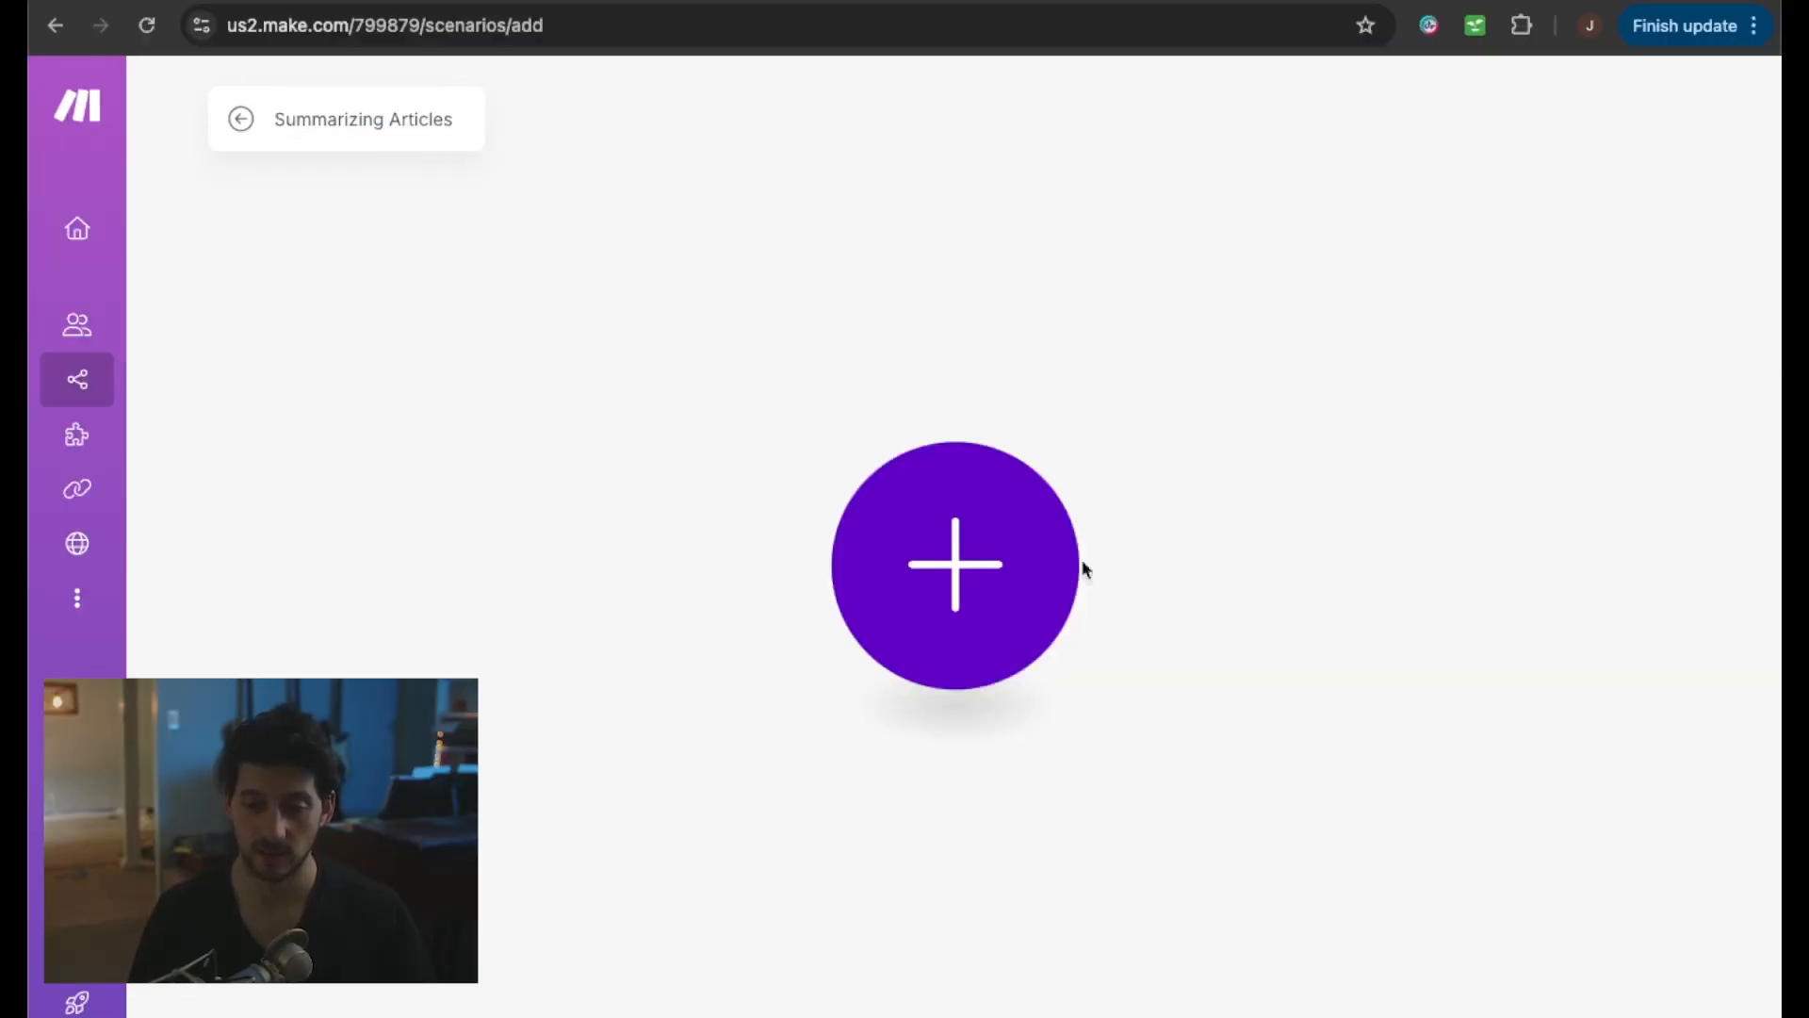
left_click(992, 566)
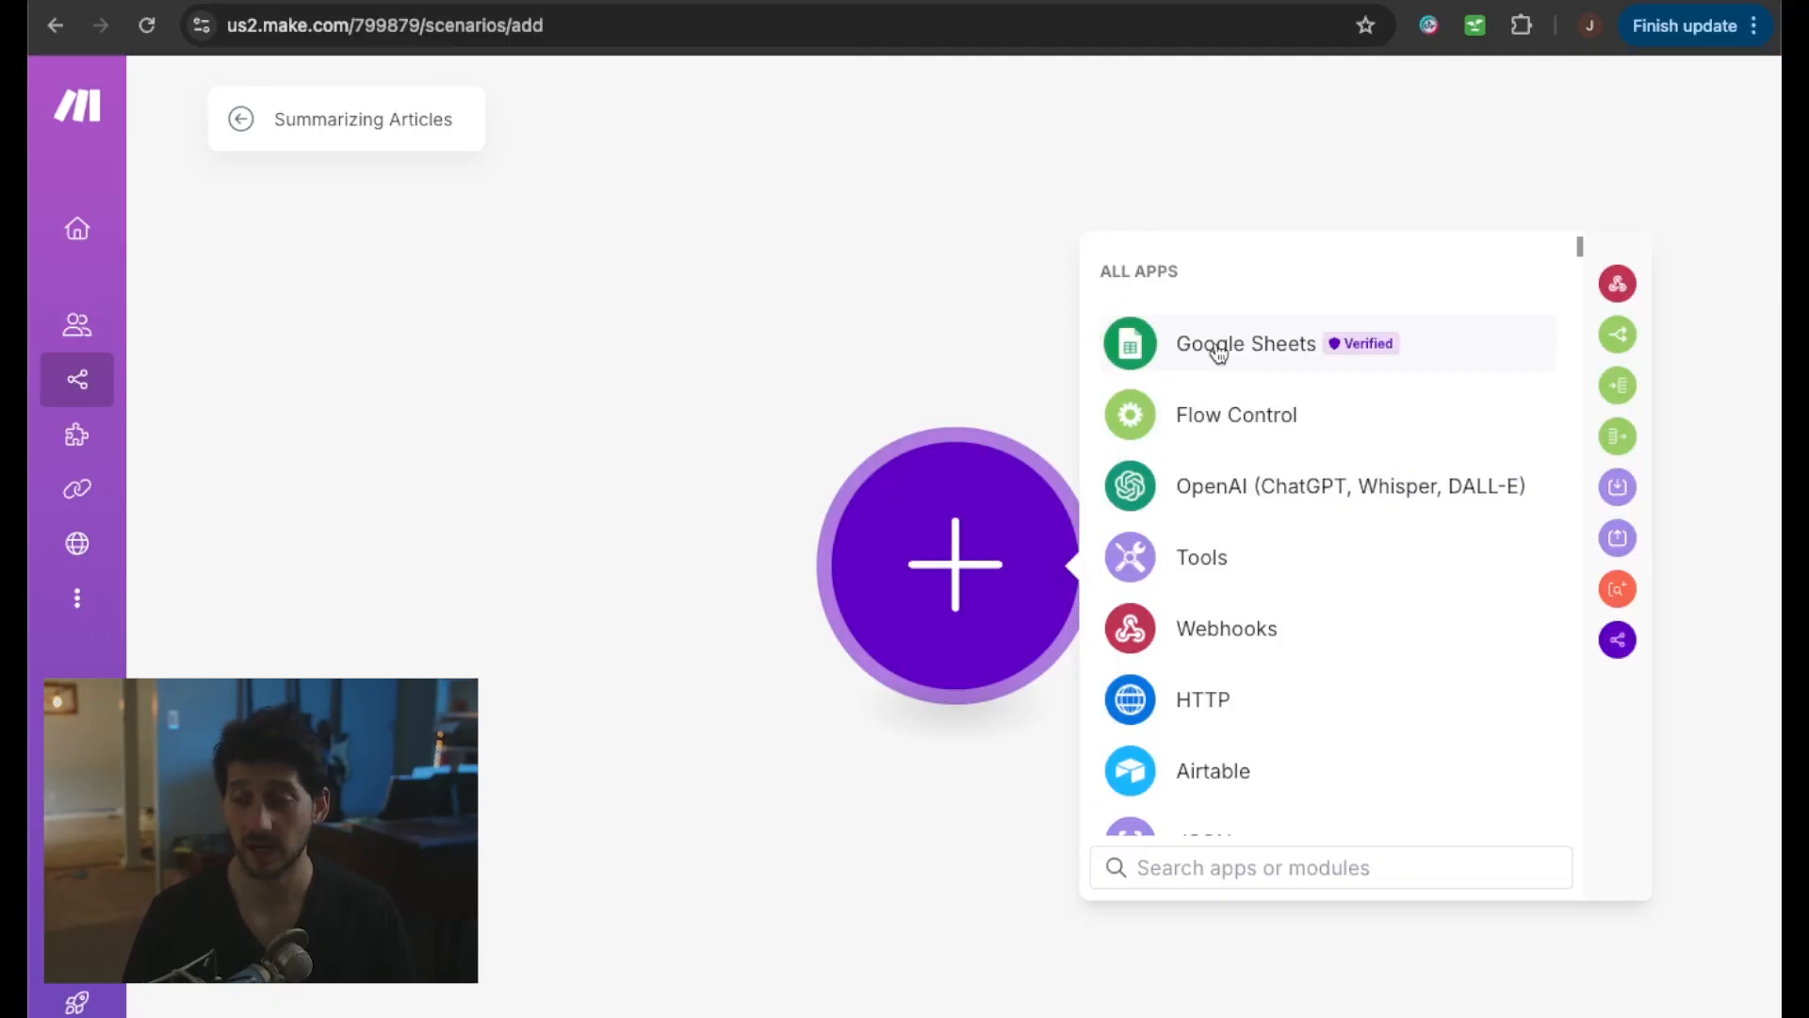
left_click(1218, 354)
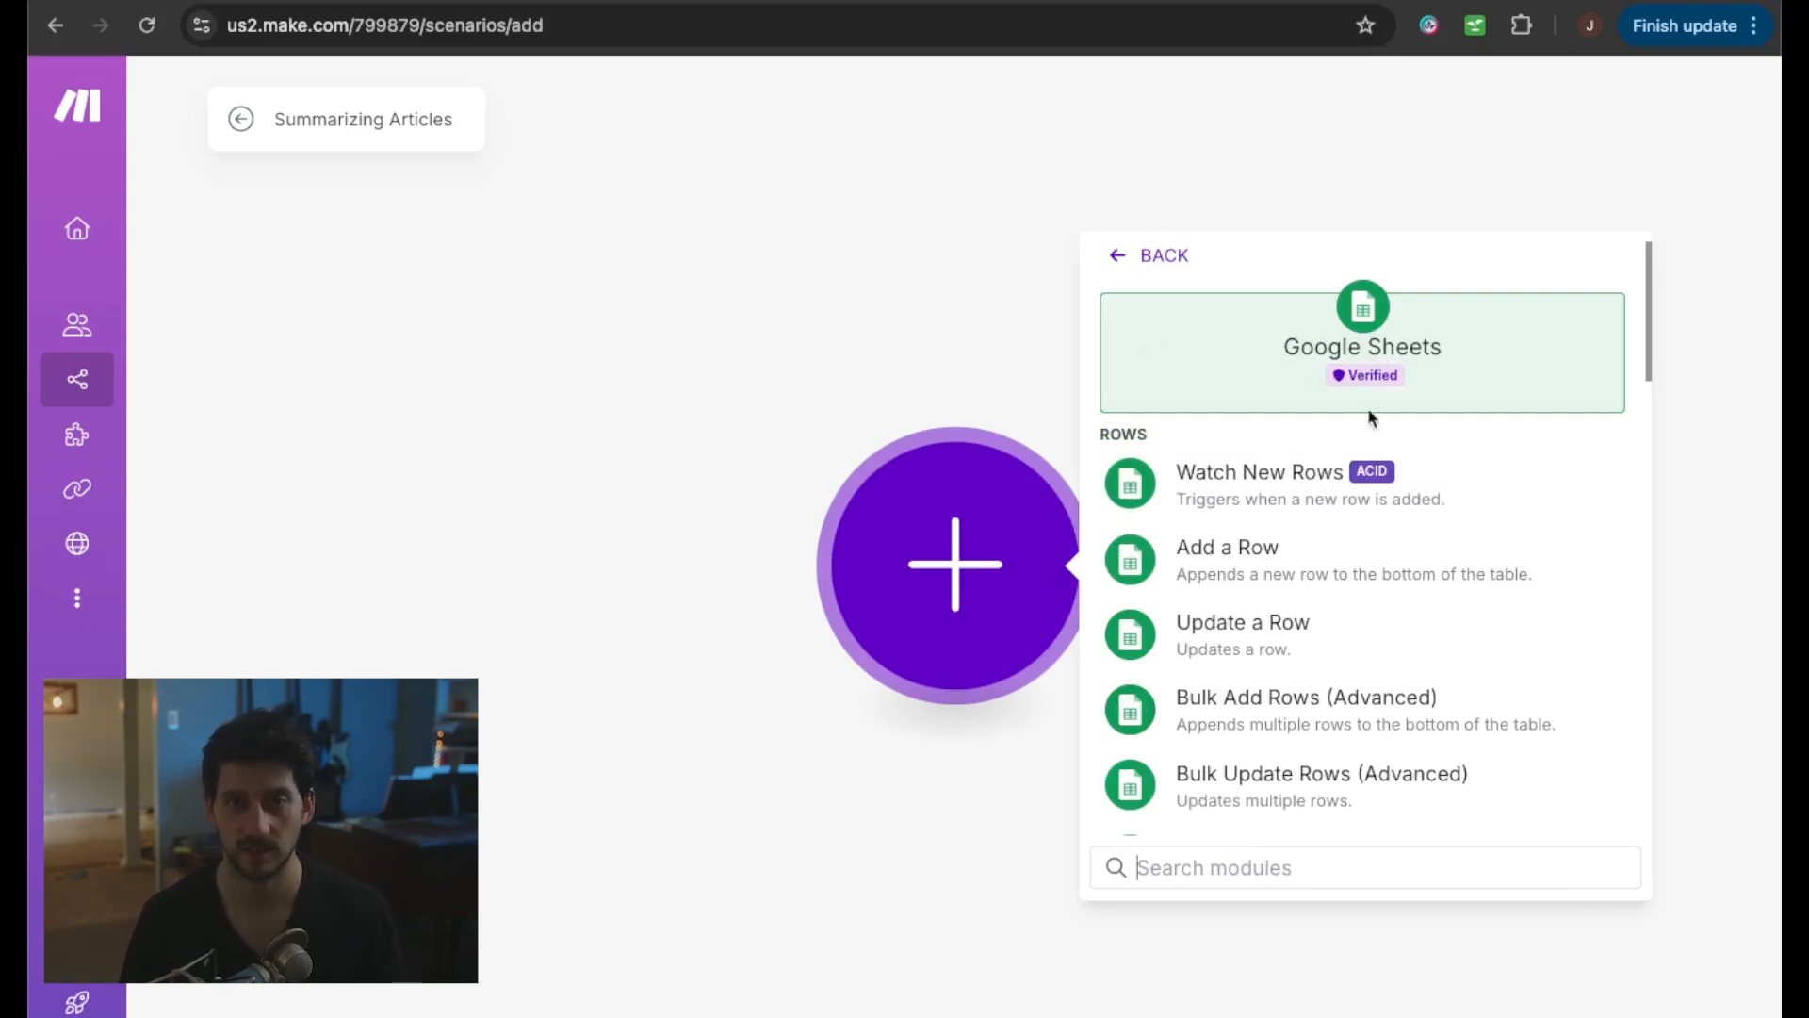
left_click(1247, 507)
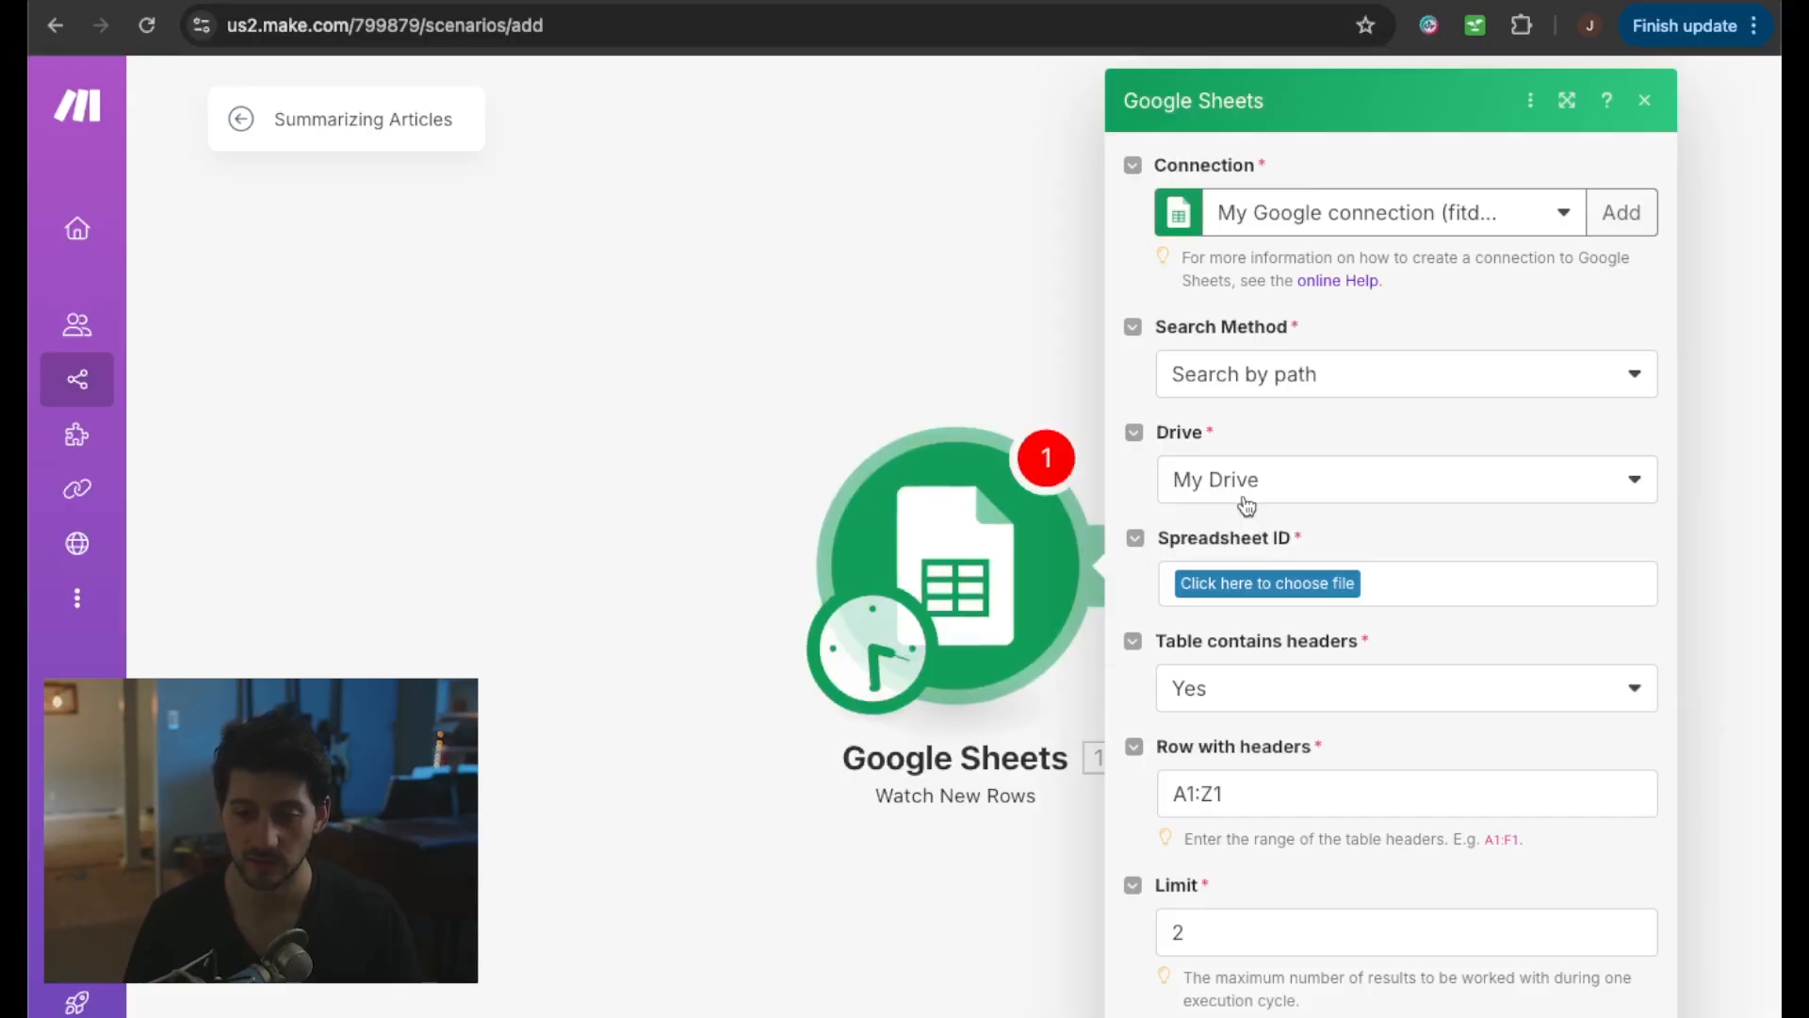
- Check the Google connection available for the Google Sheets module and close its settings
left_click(1333, 215)
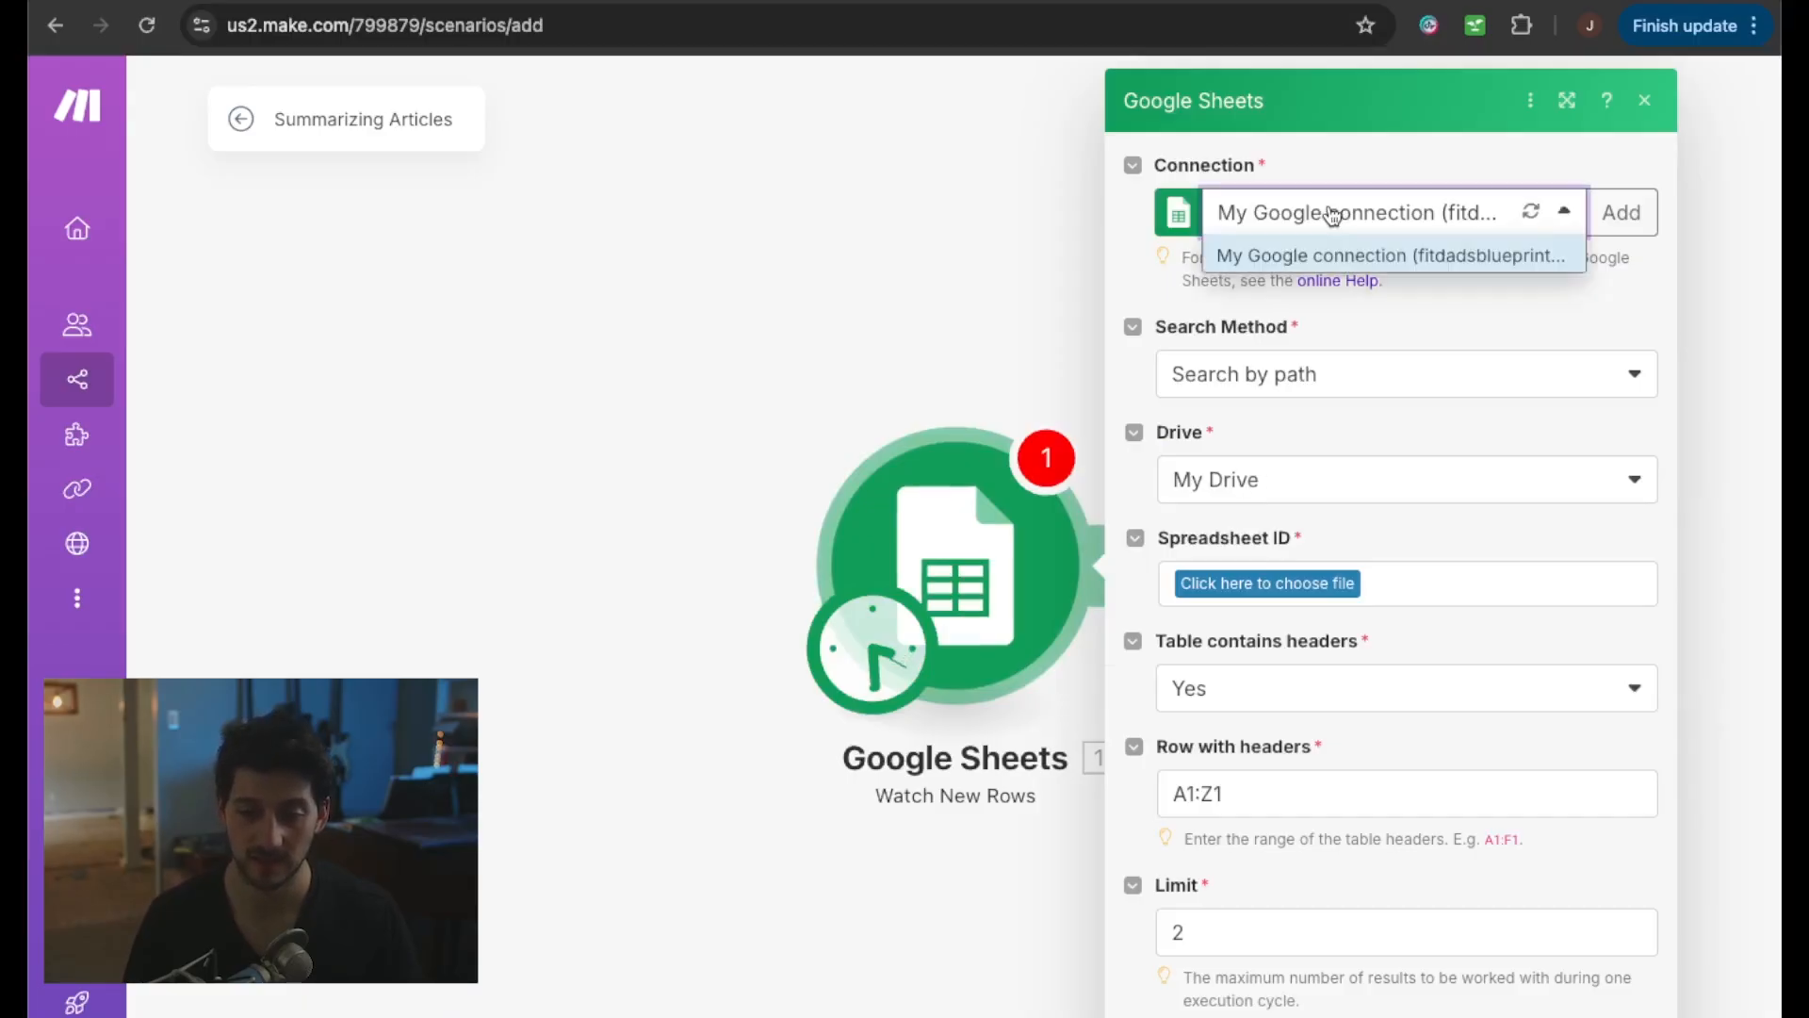
left_click(1333, 213)
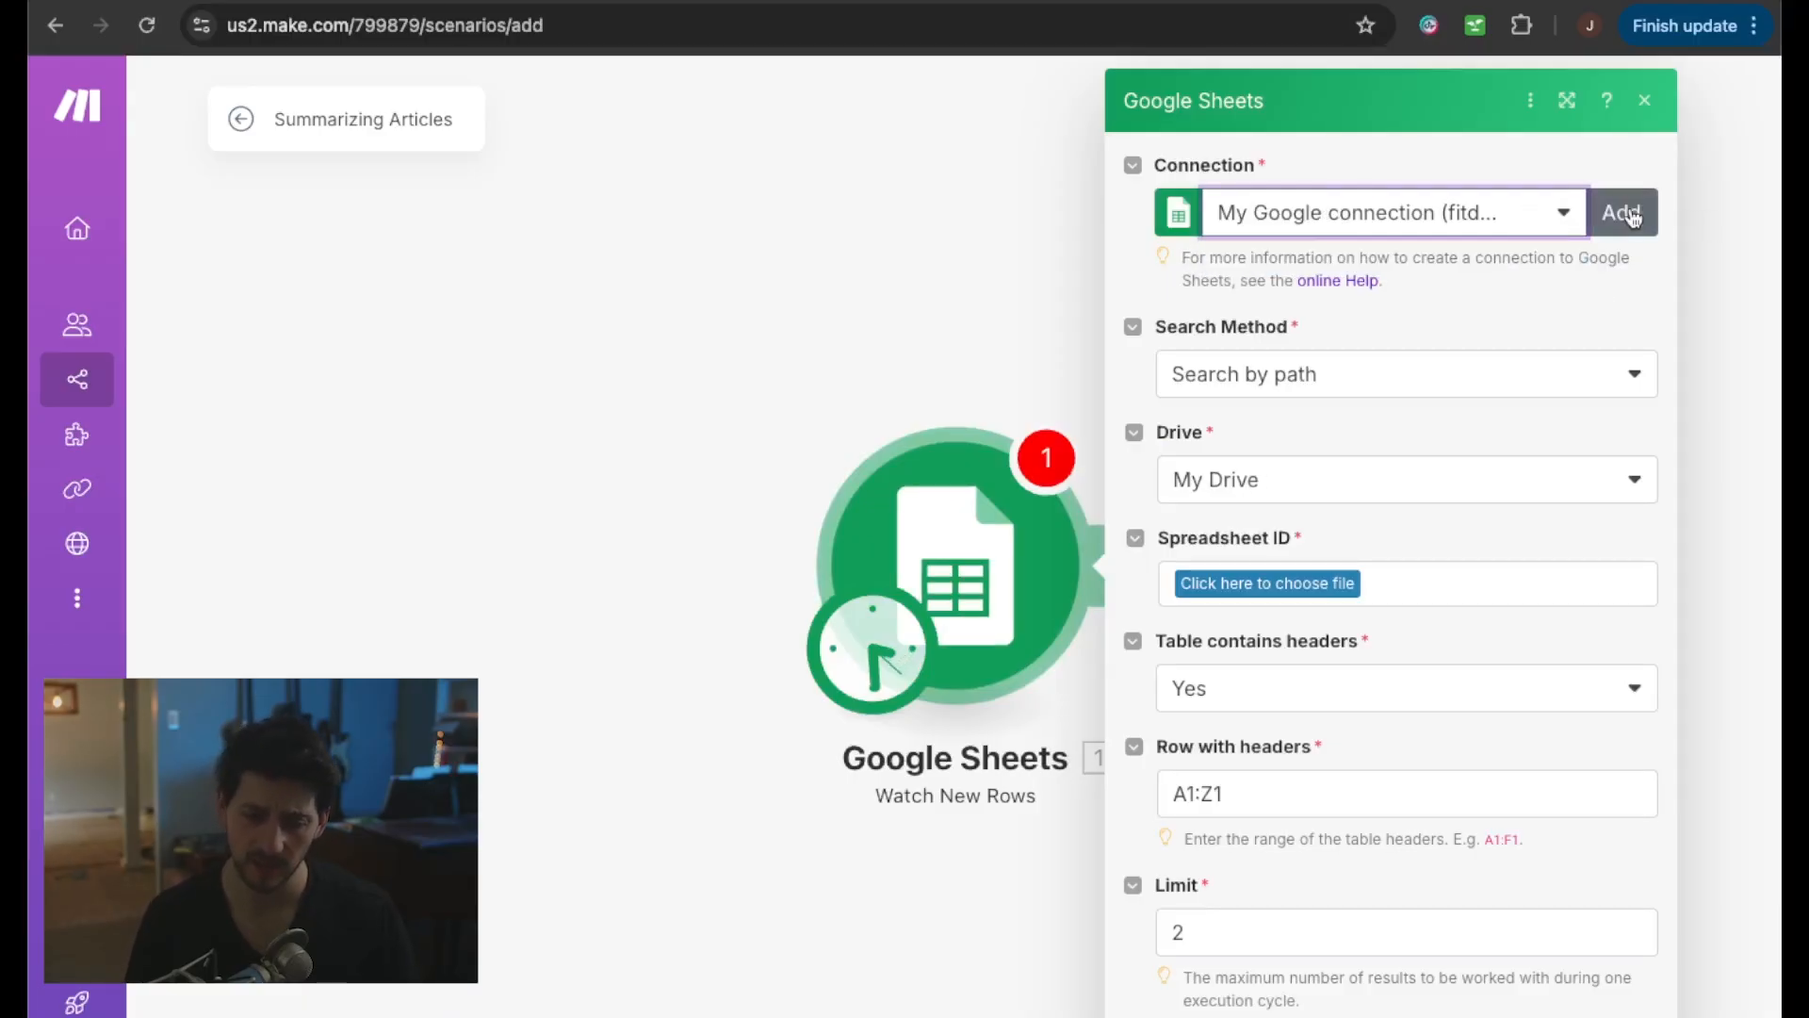
left_click(949, 456)
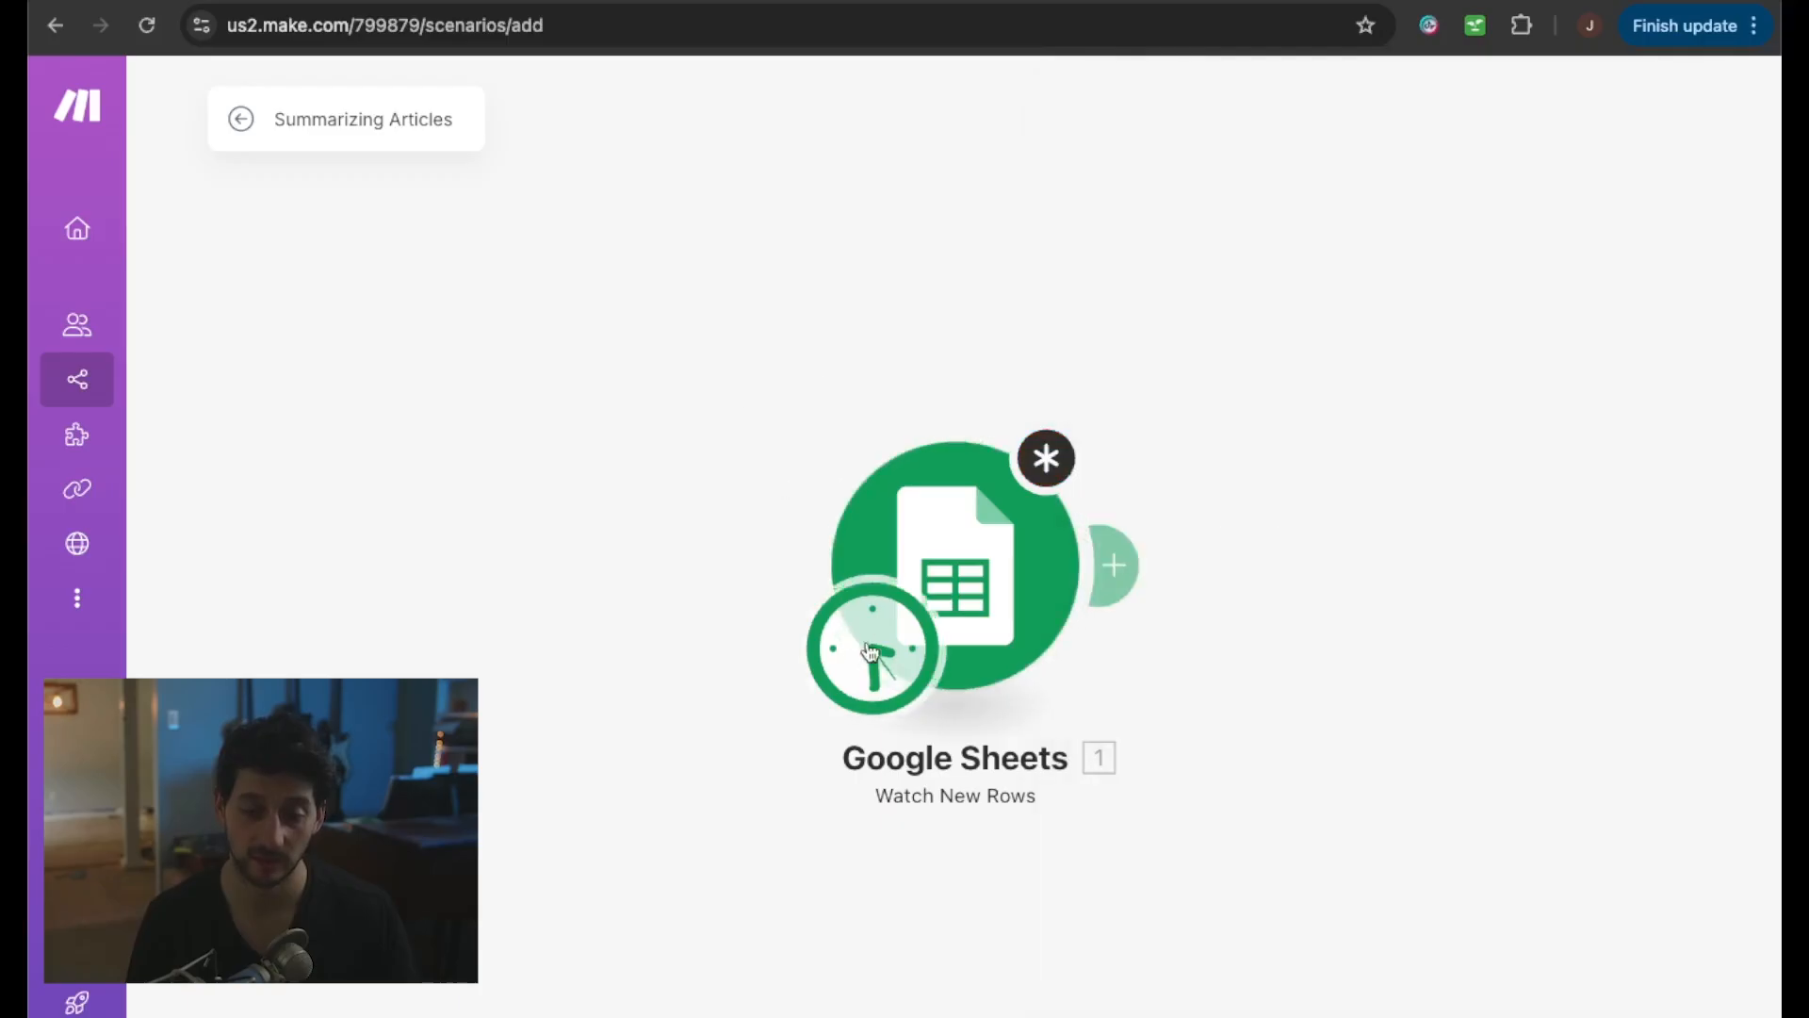
- Schedule the scenario to run every day at 8:29
left_click(872, 650)
left_click(1091, 485)
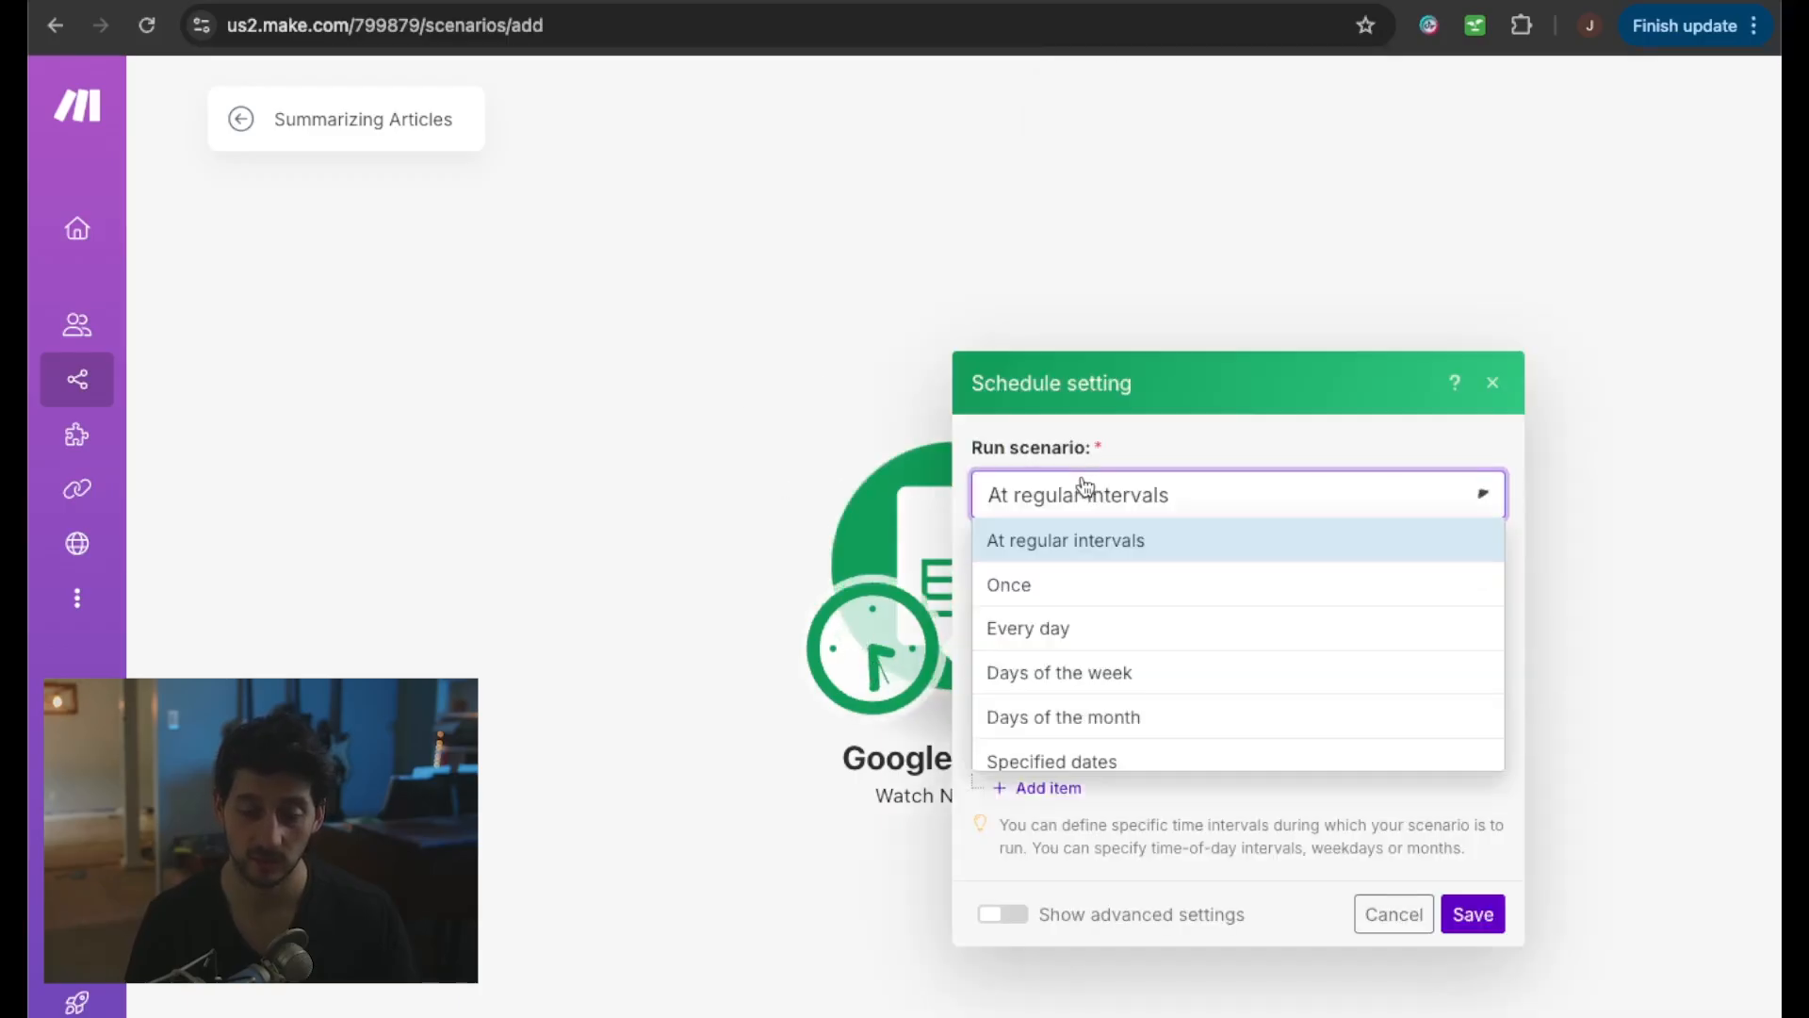
left_click(1026, 637)
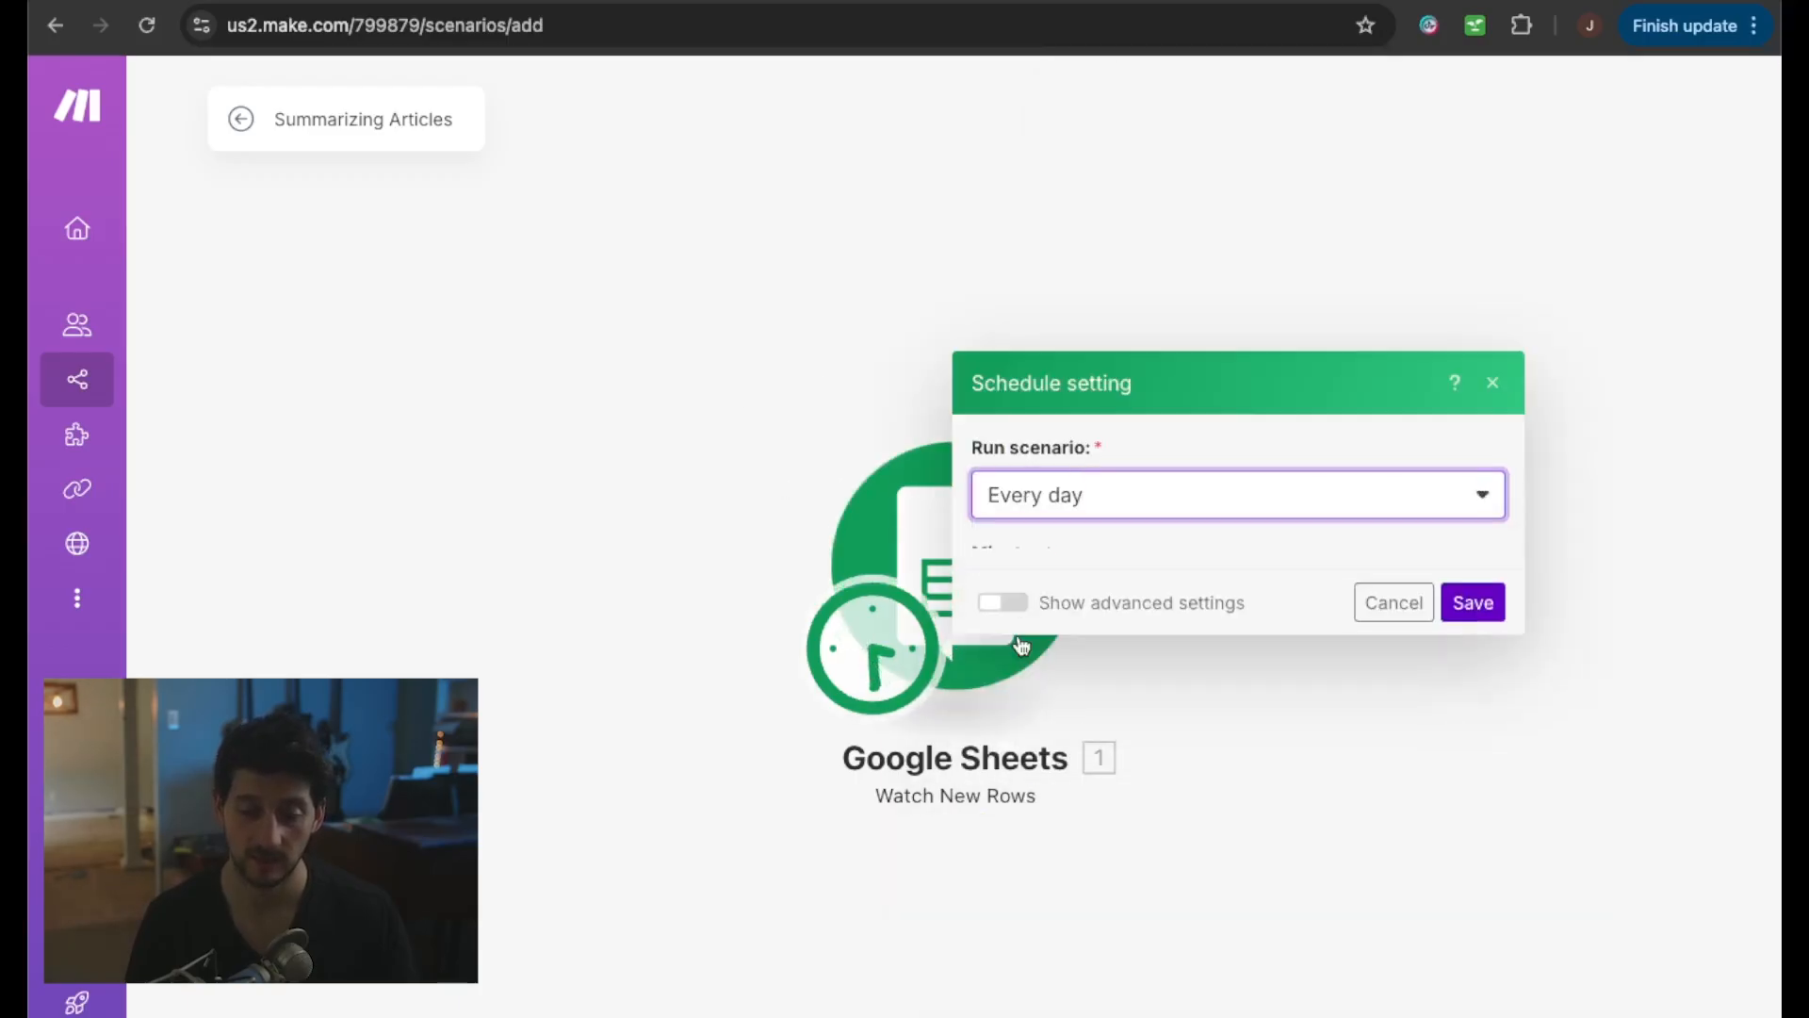
left_click(1032, 705)
key("BackSpace")
key("BackSpace")
type("8:29")
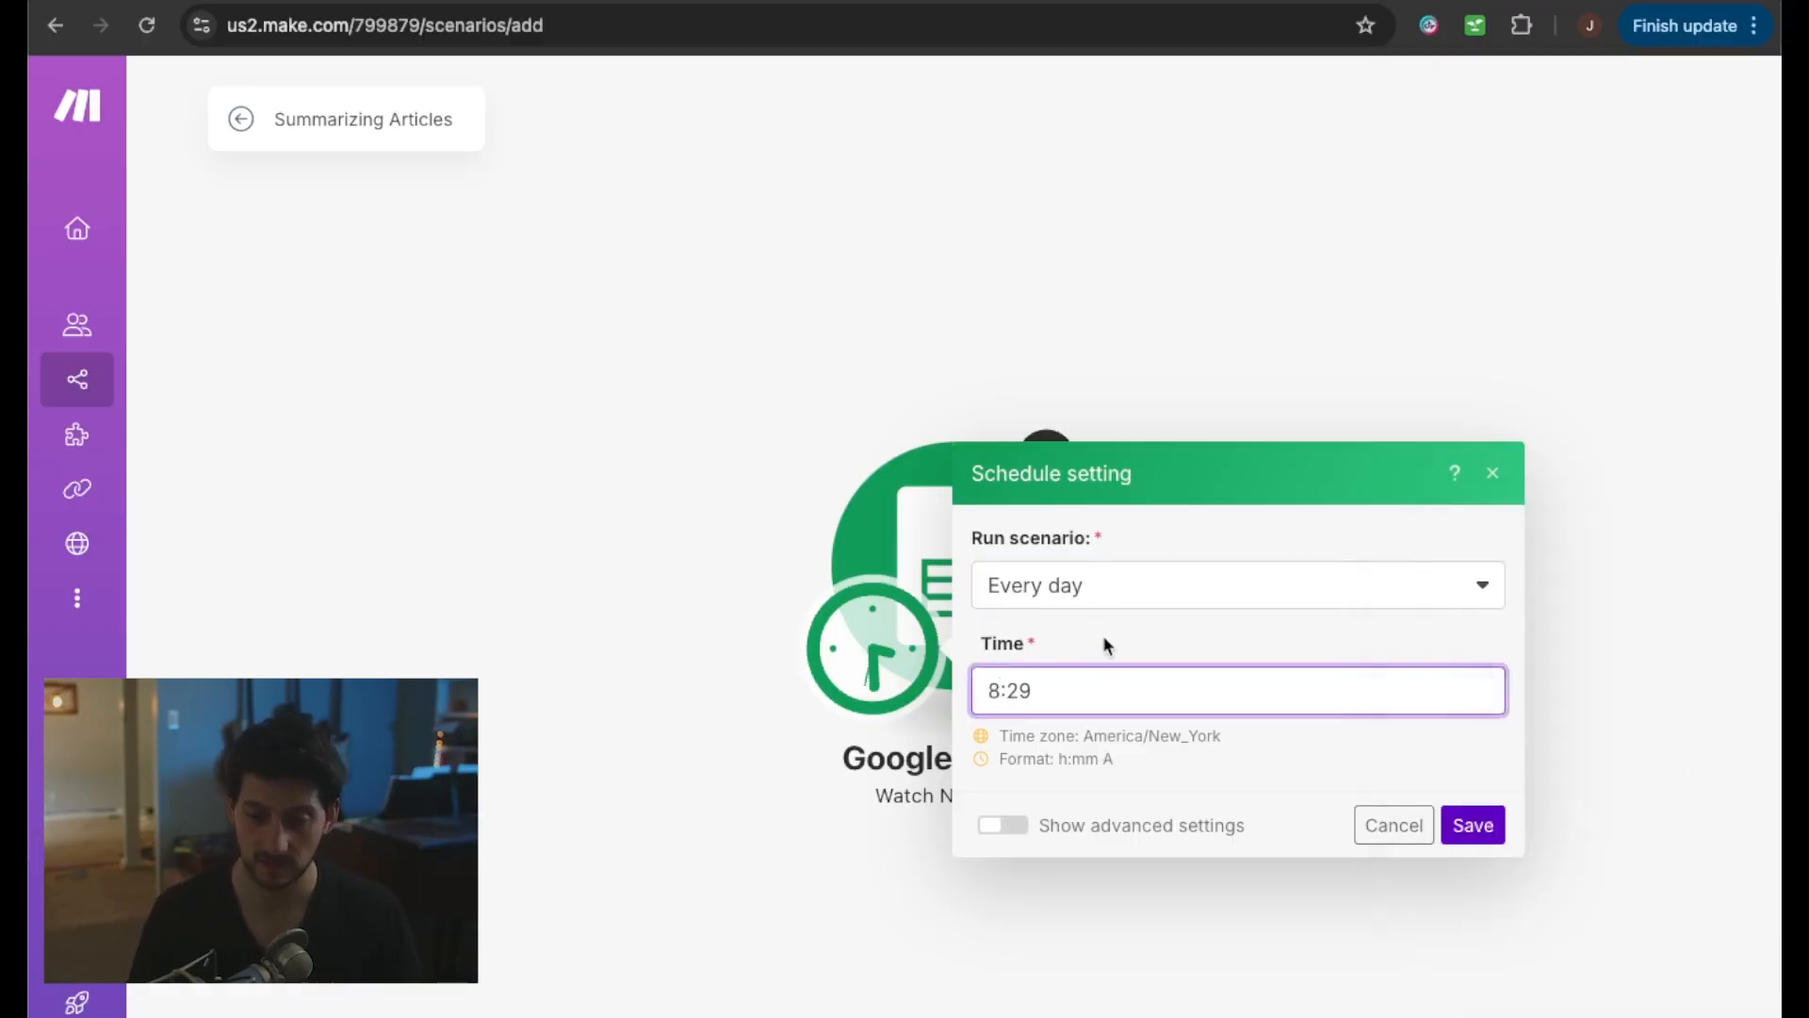
left_click(1307, 742)
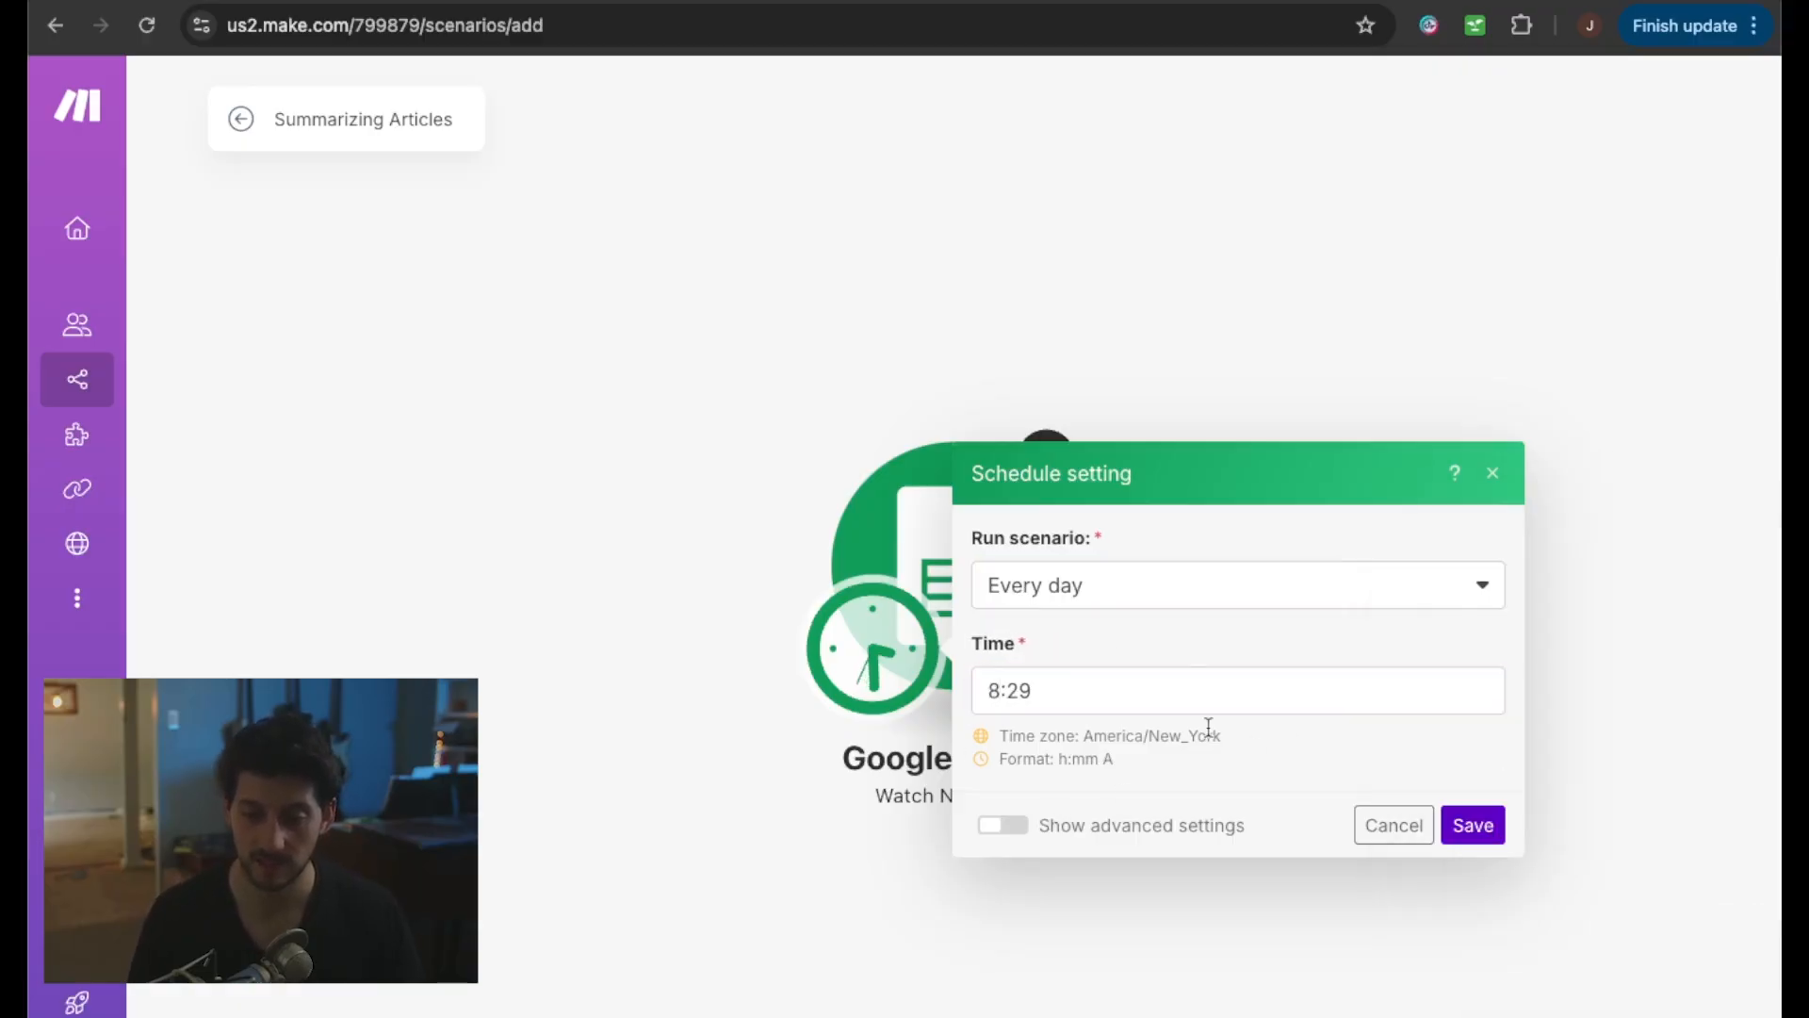
- Set the daily run time to 8:08 and save the schedule without activating the scenario
left_click(1225, 696)
key("BackSpace")
key("BackSpace")
type("08")
left_click(1242, 780)
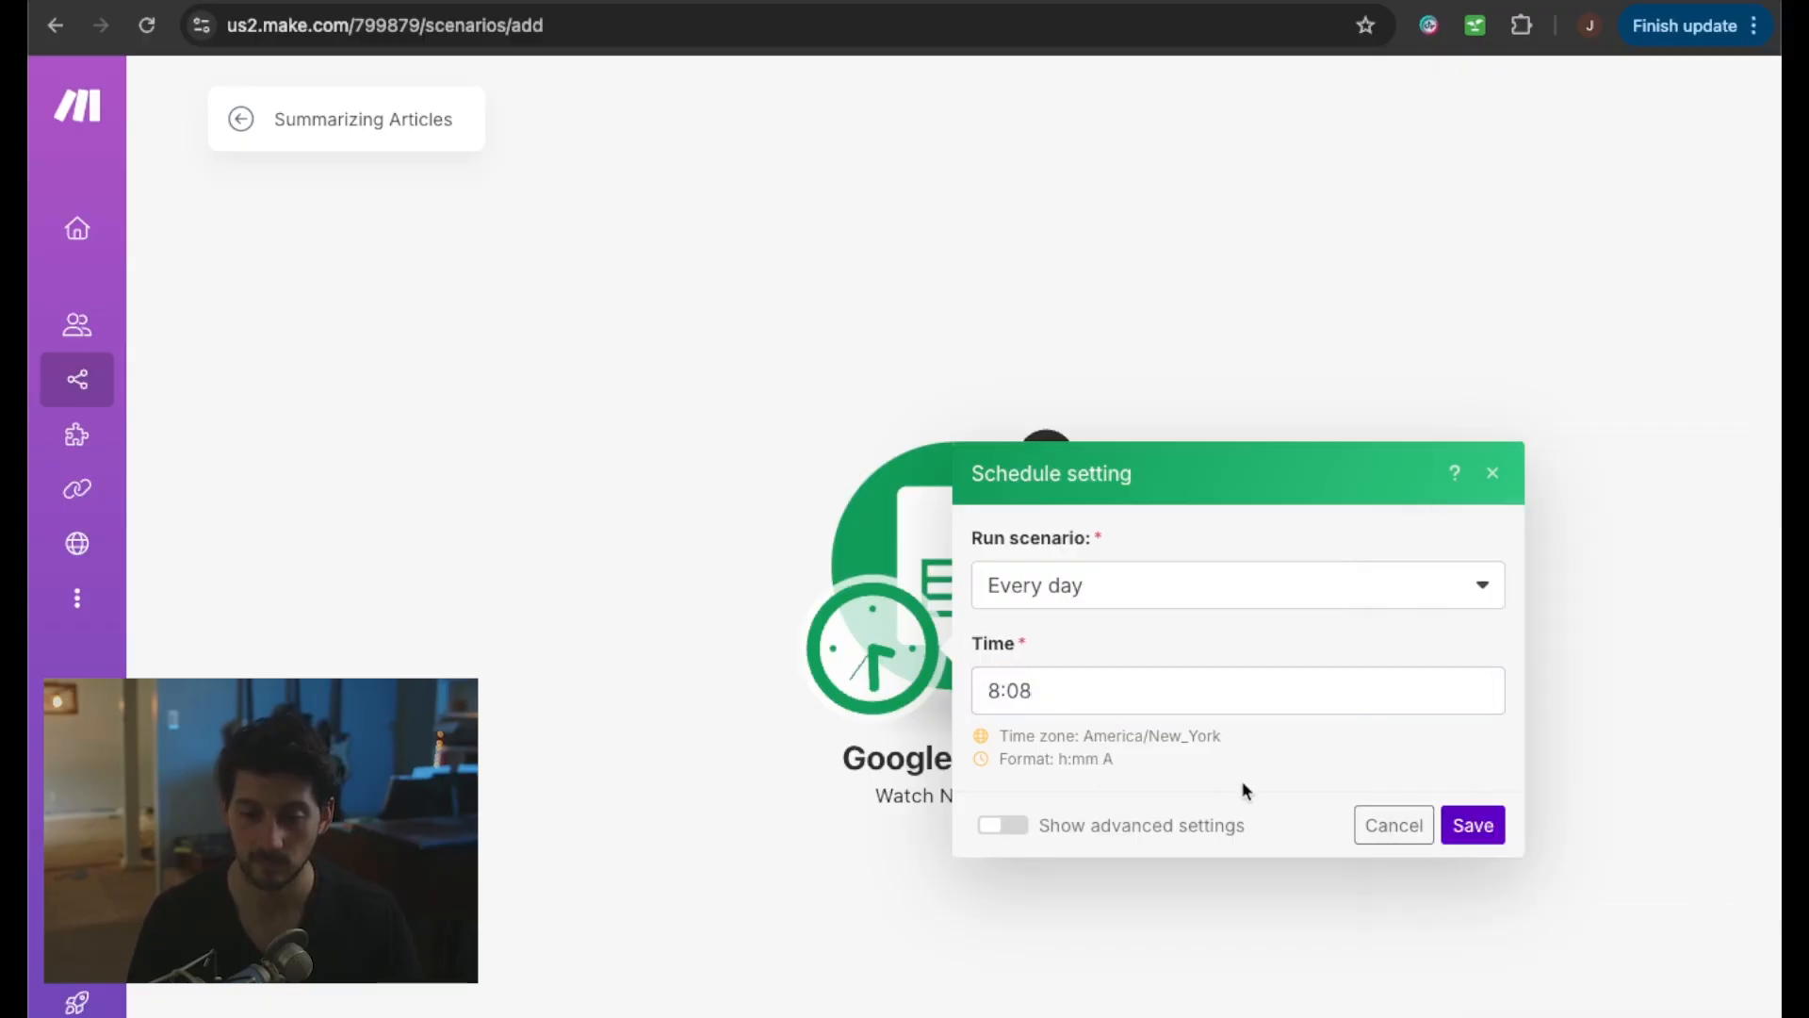
left_click(1476, 826)
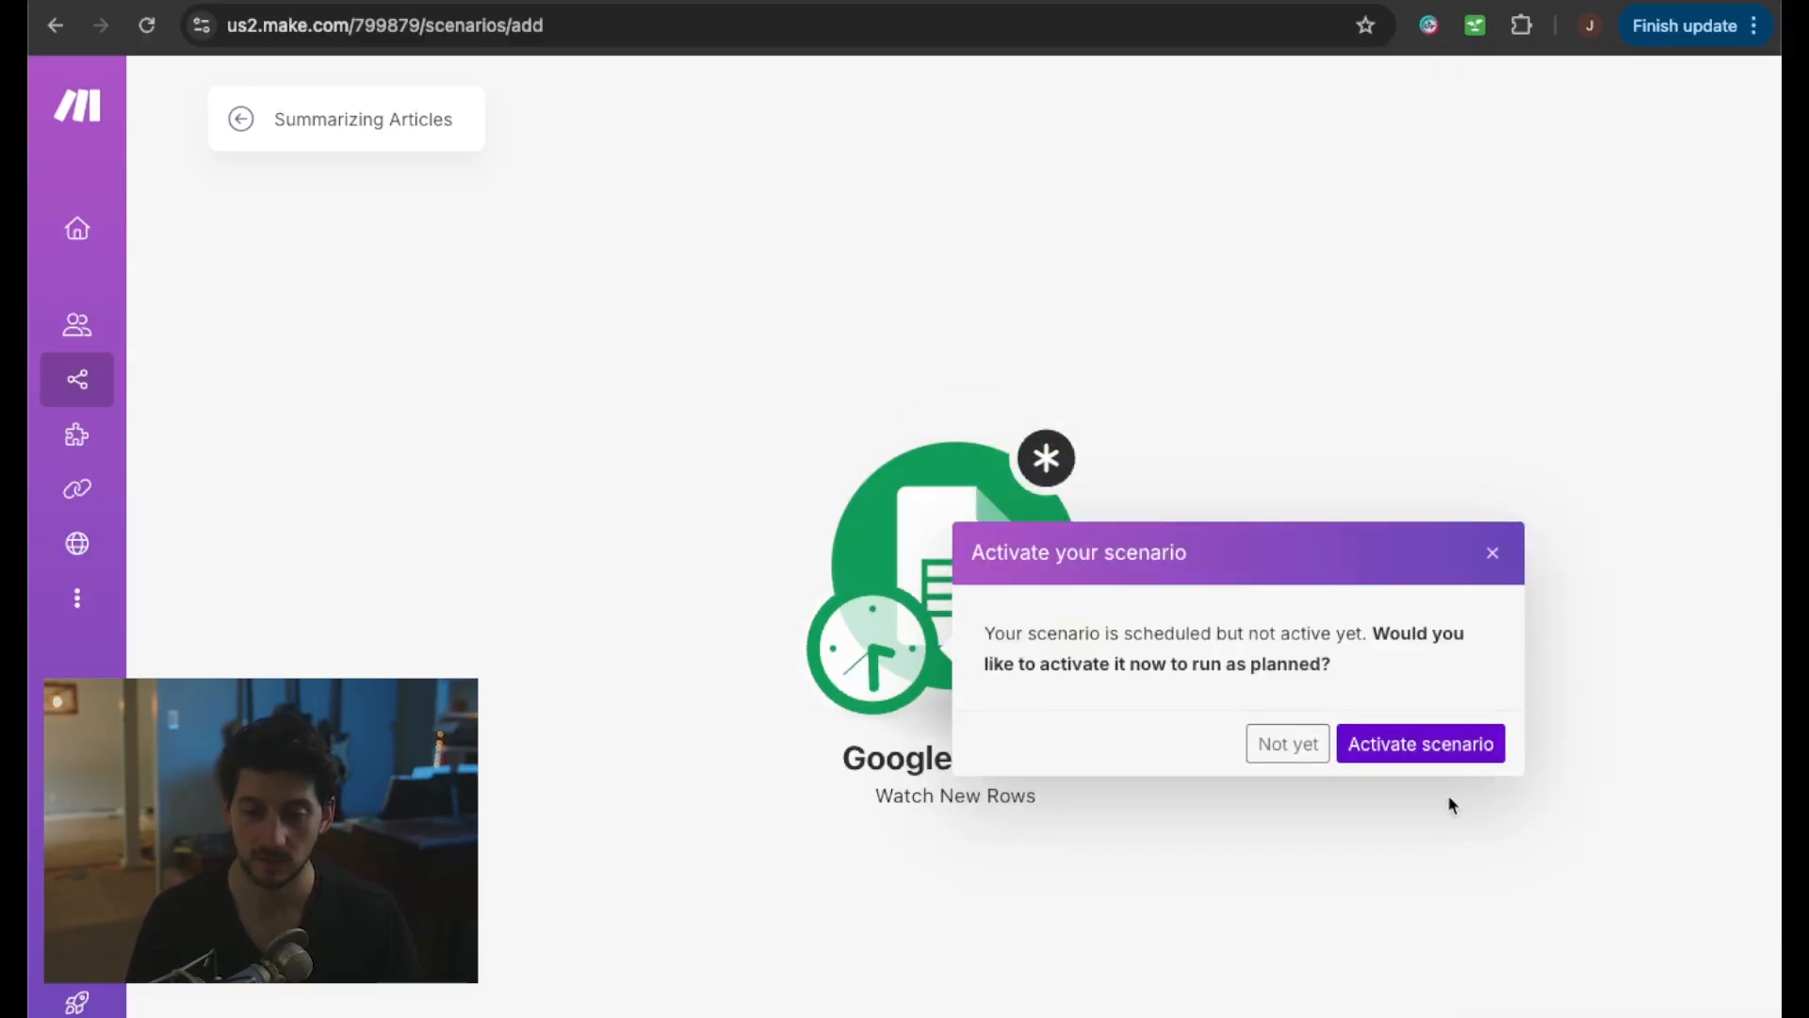
left_click(1287, 744)
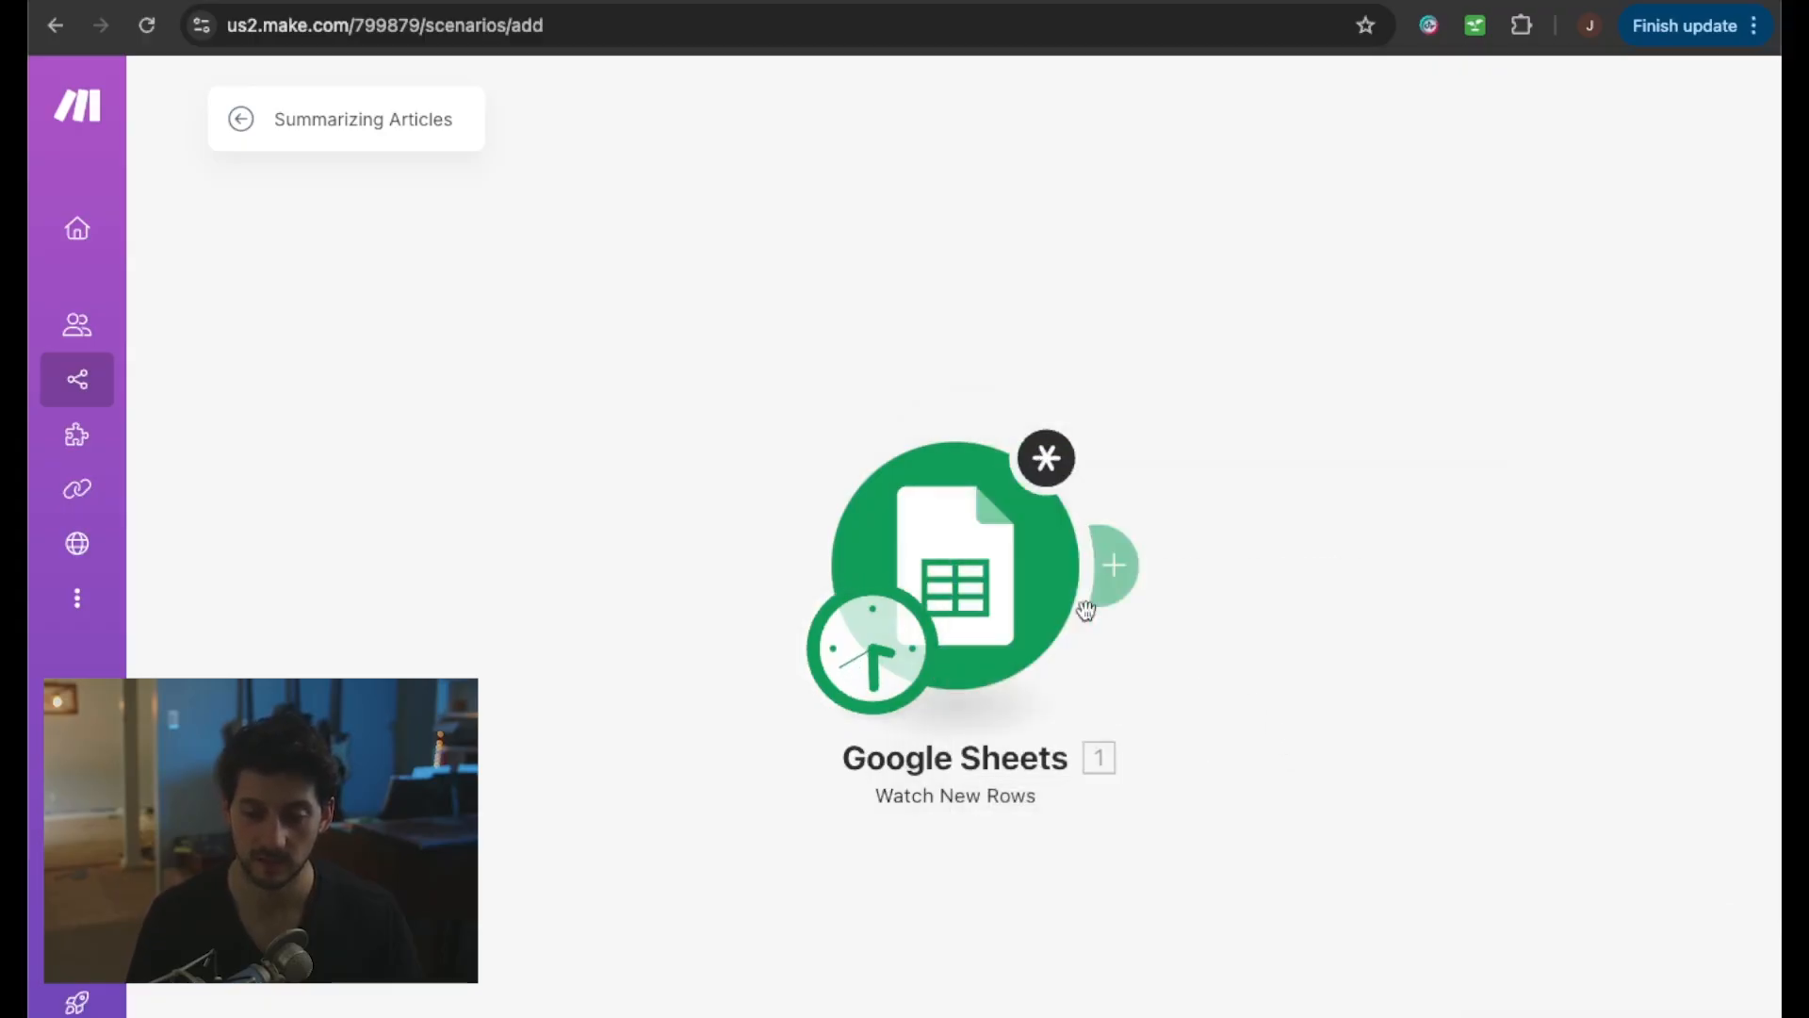
- Configure the Google Sheets module to search by path and watch Sheet1 of AI News Articles, and save its settings
left_click(983, 587)
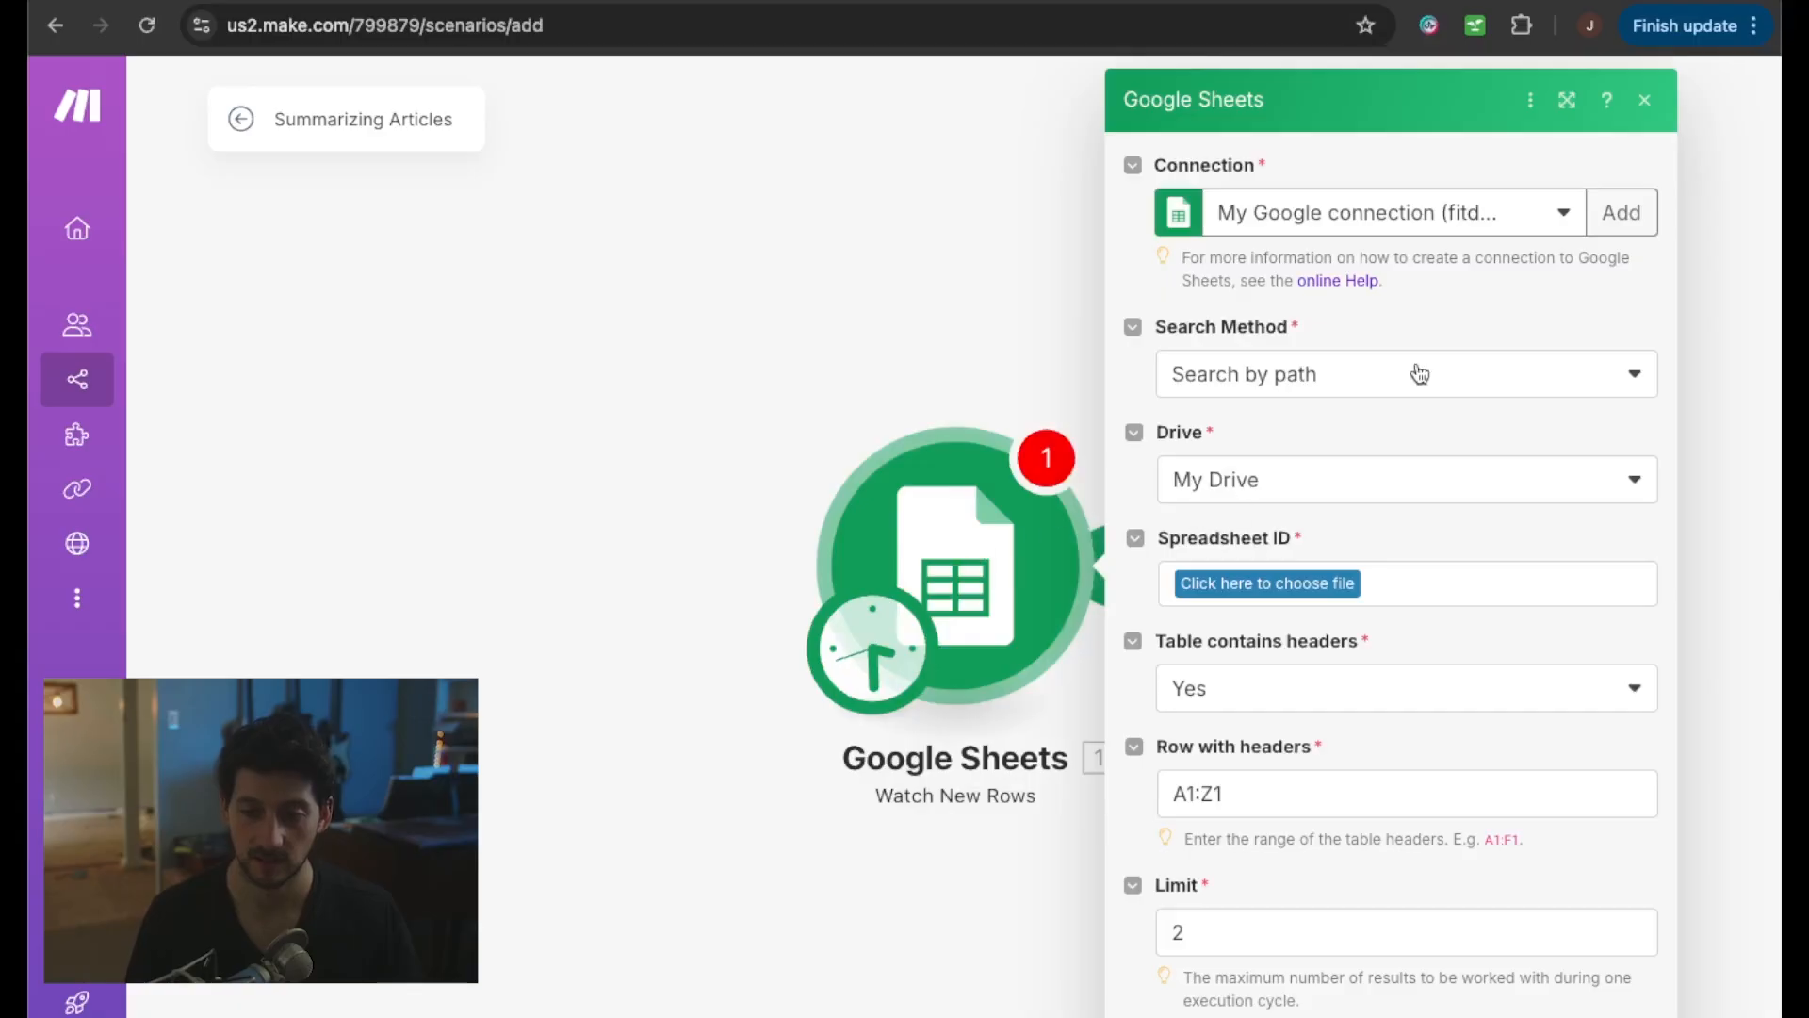
left_click(1251, 376)
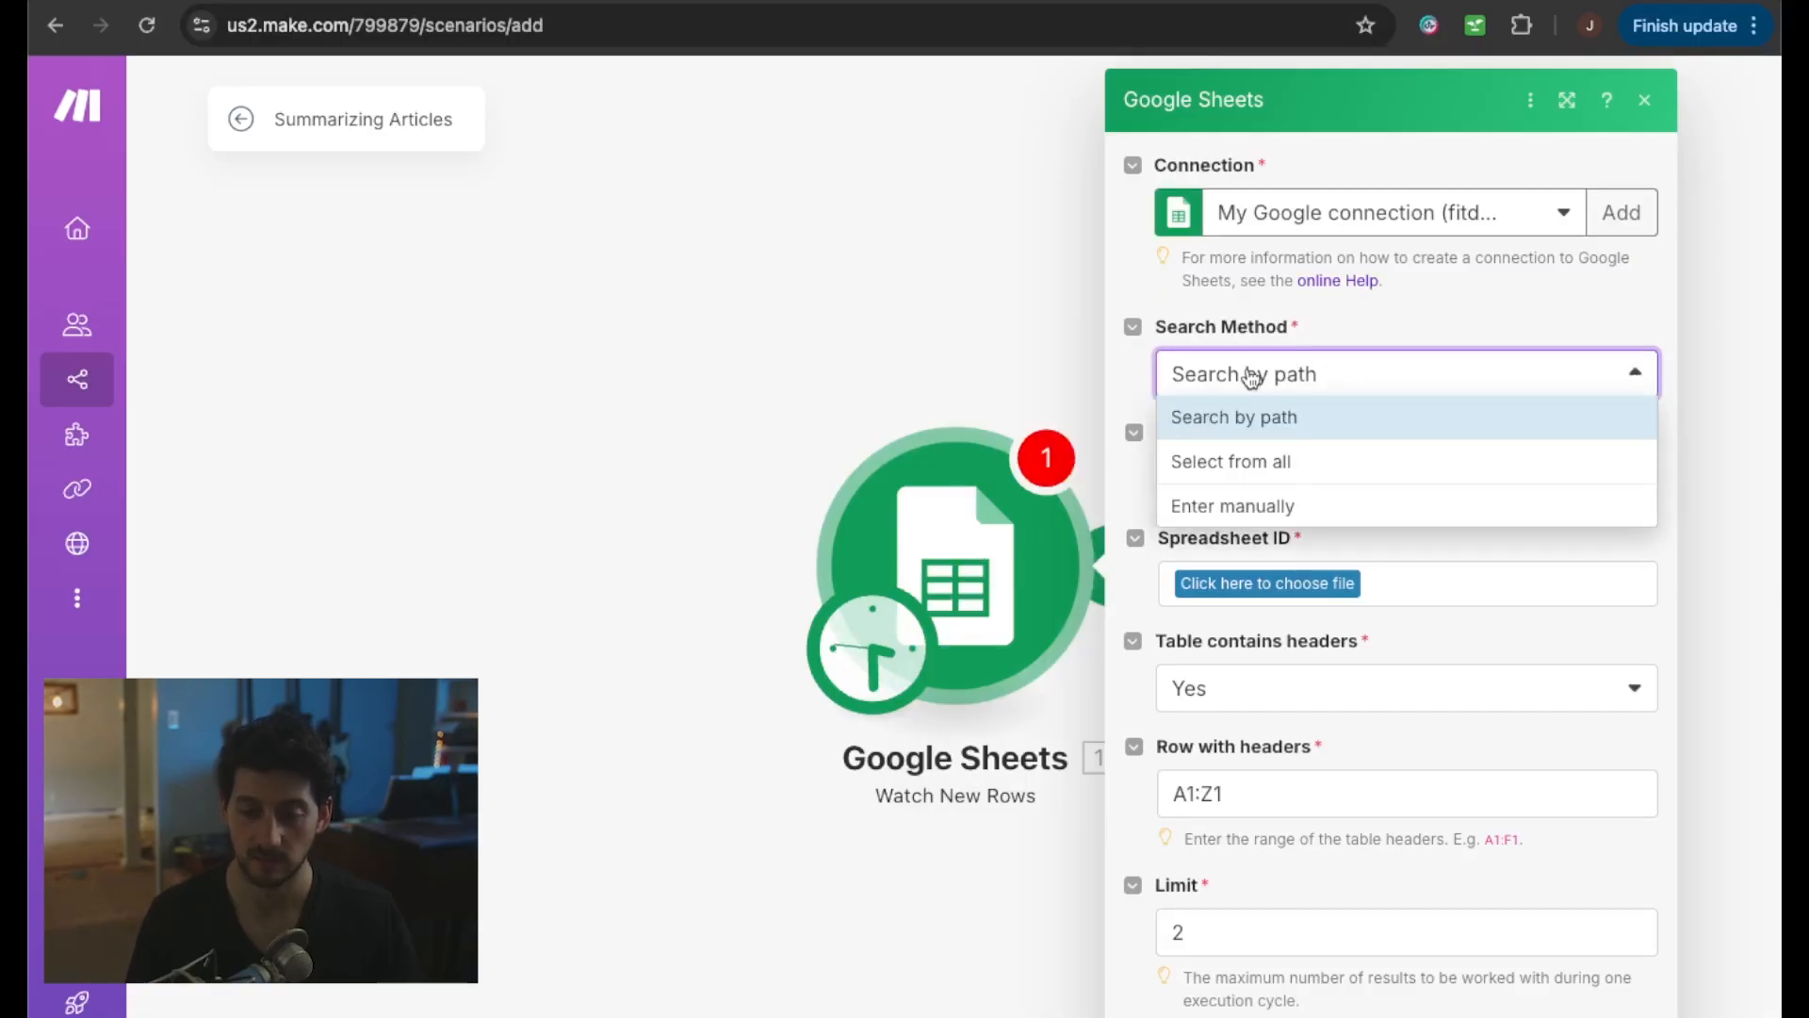
left_click(1244, 412)
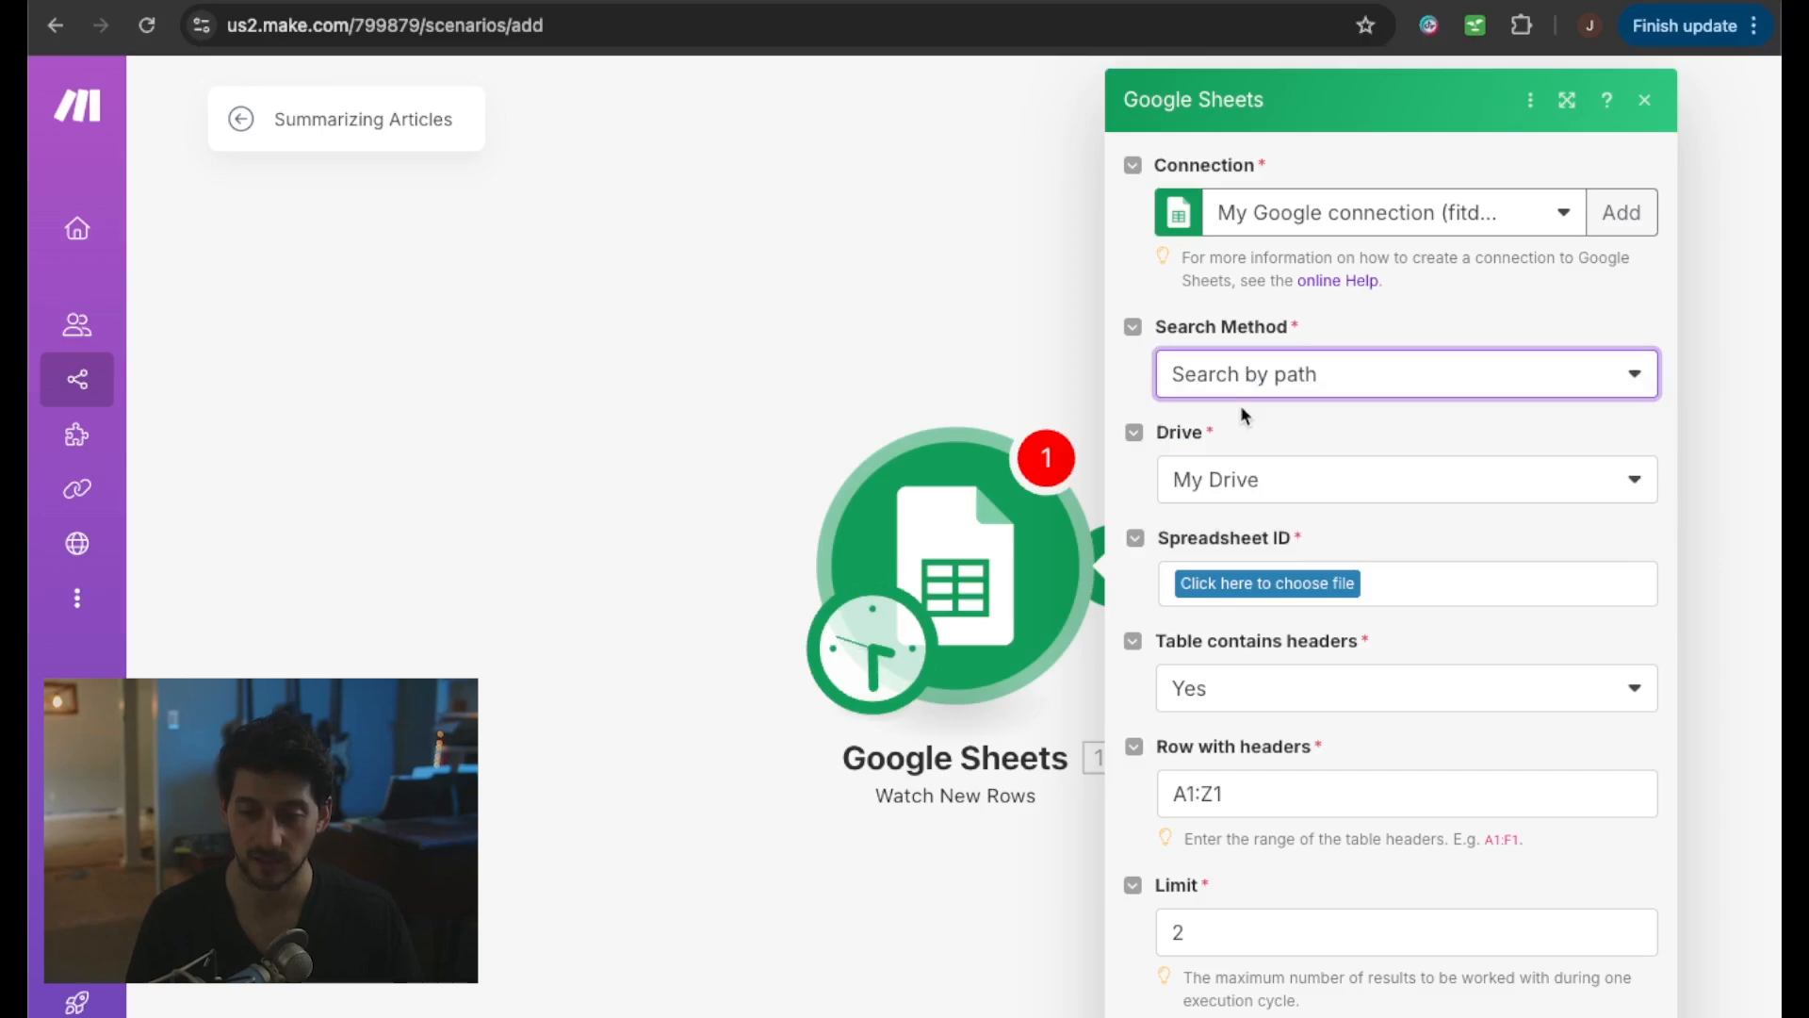
left_click(1263, 585)
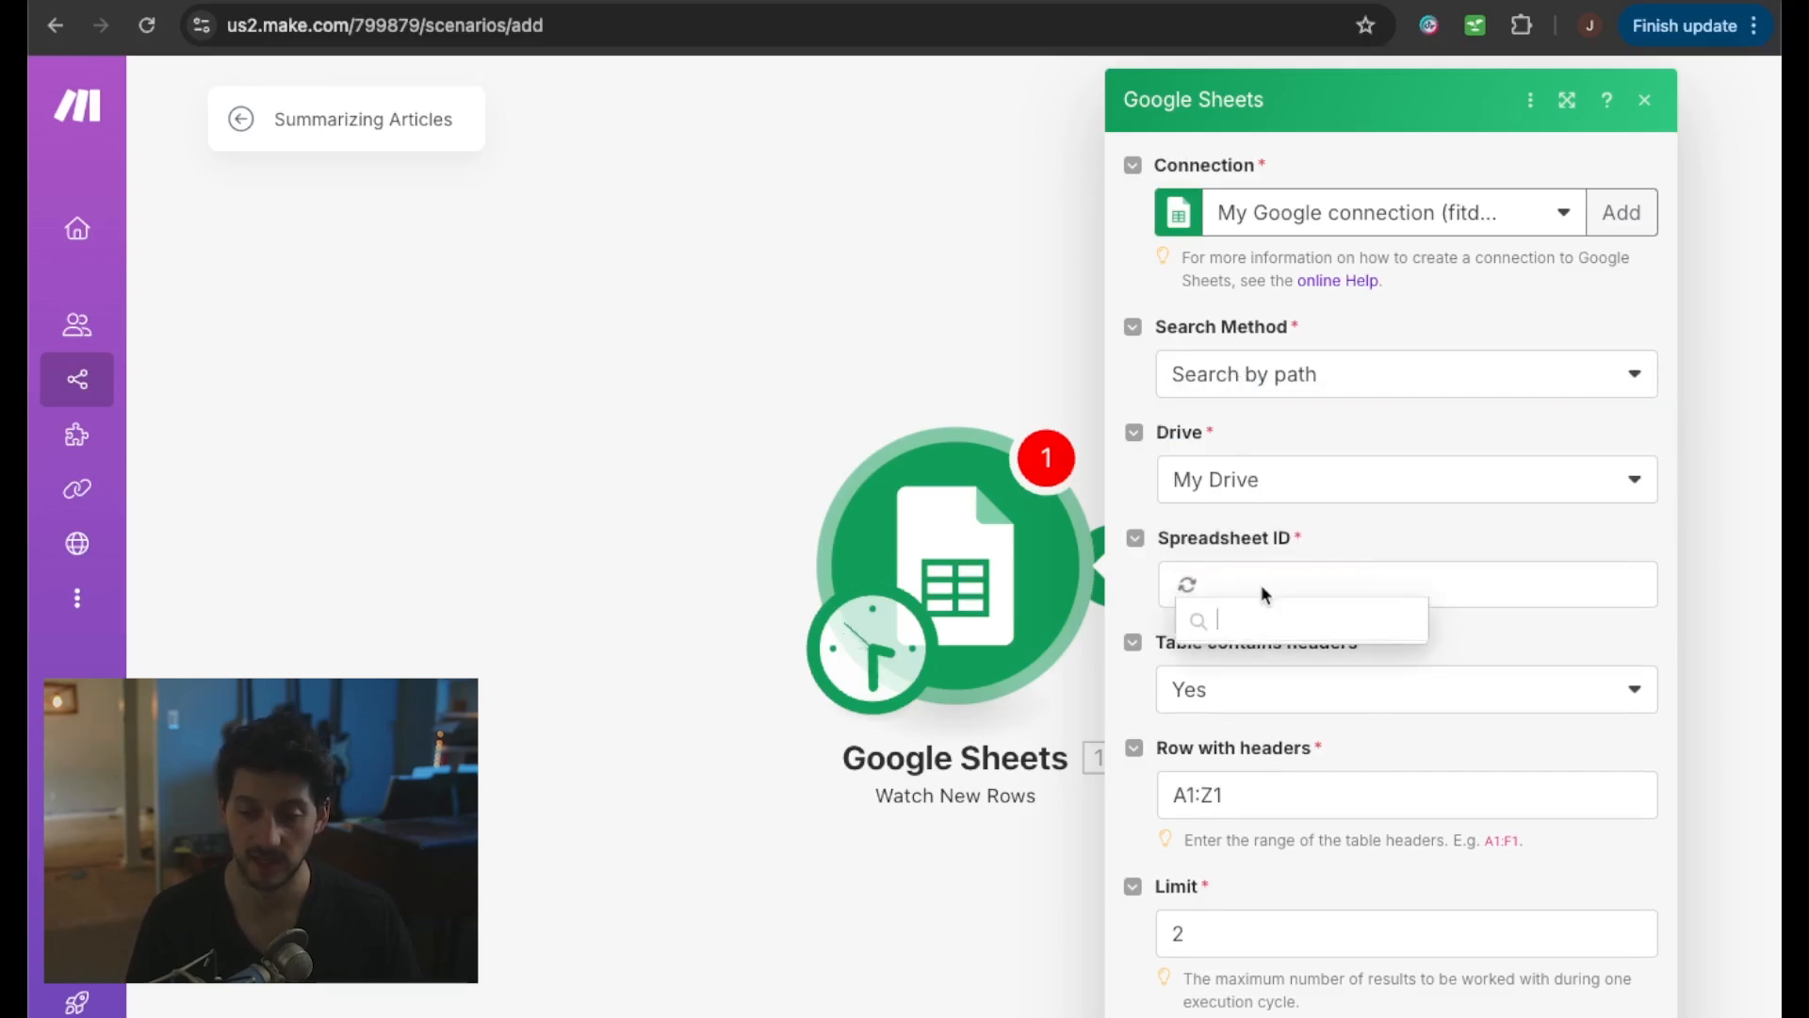
left_click(1267, 840)
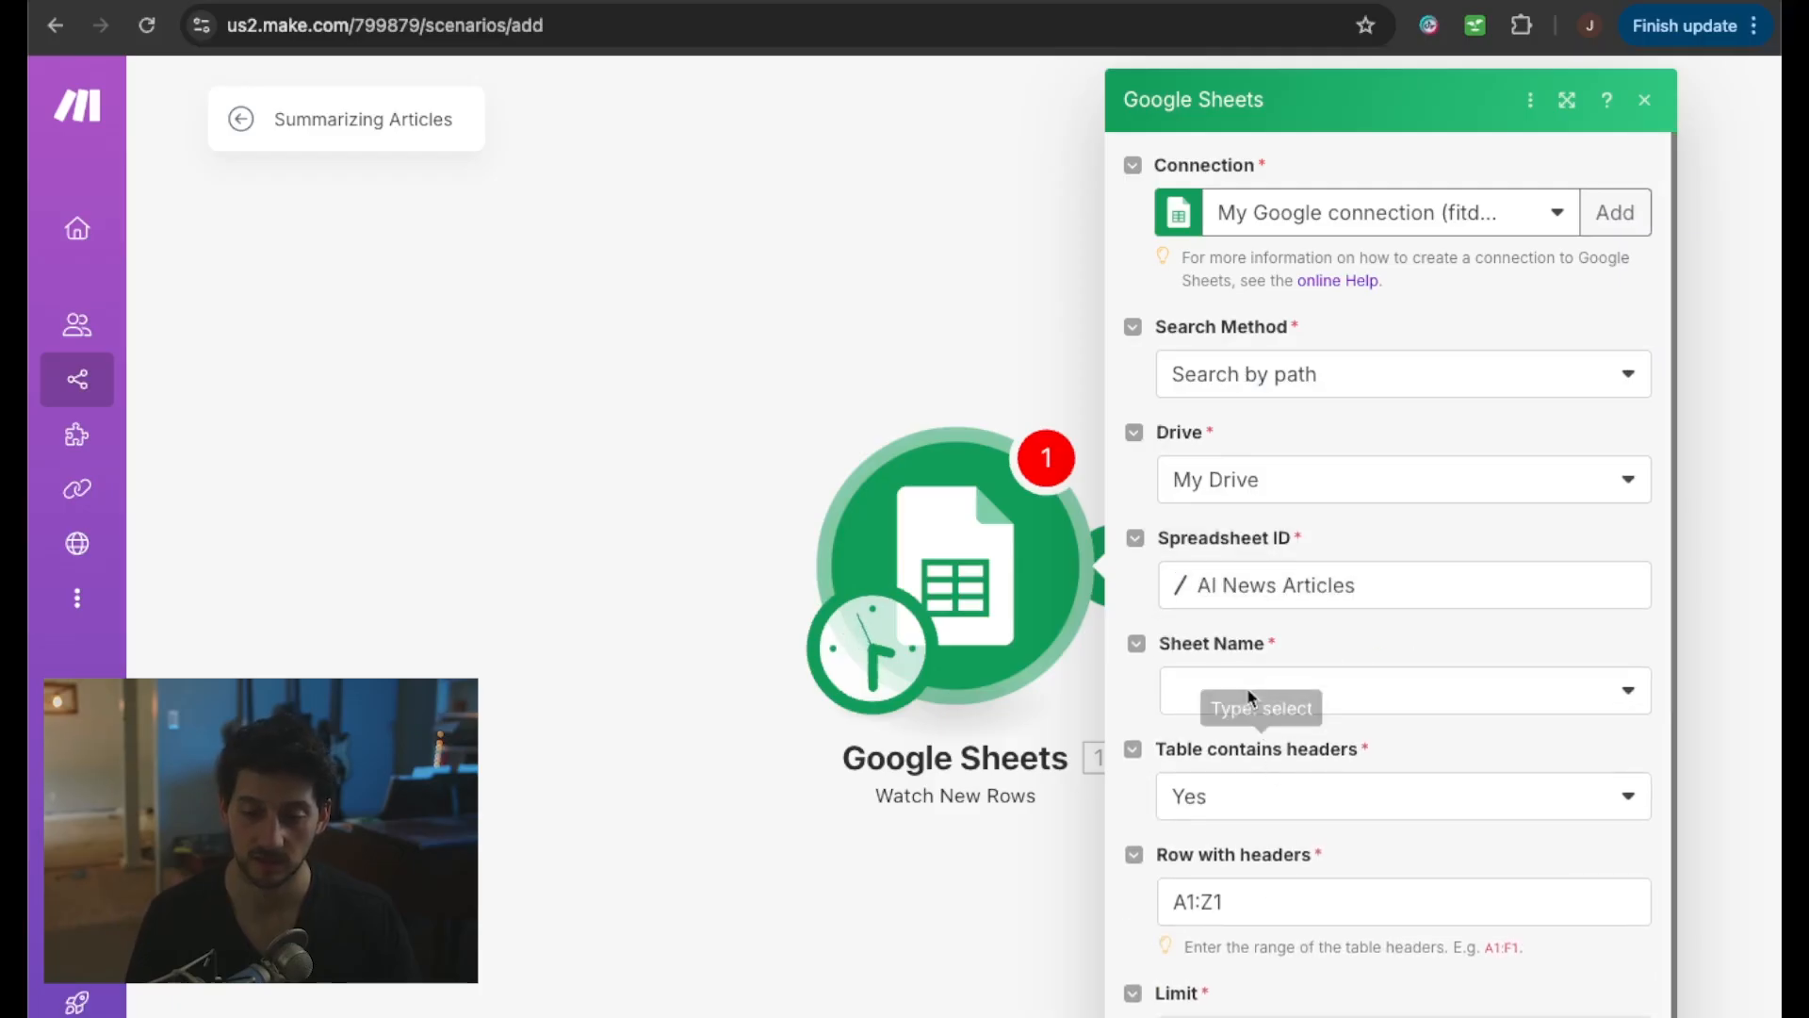
left_click(1202, 690)
left_click(1215, 728)
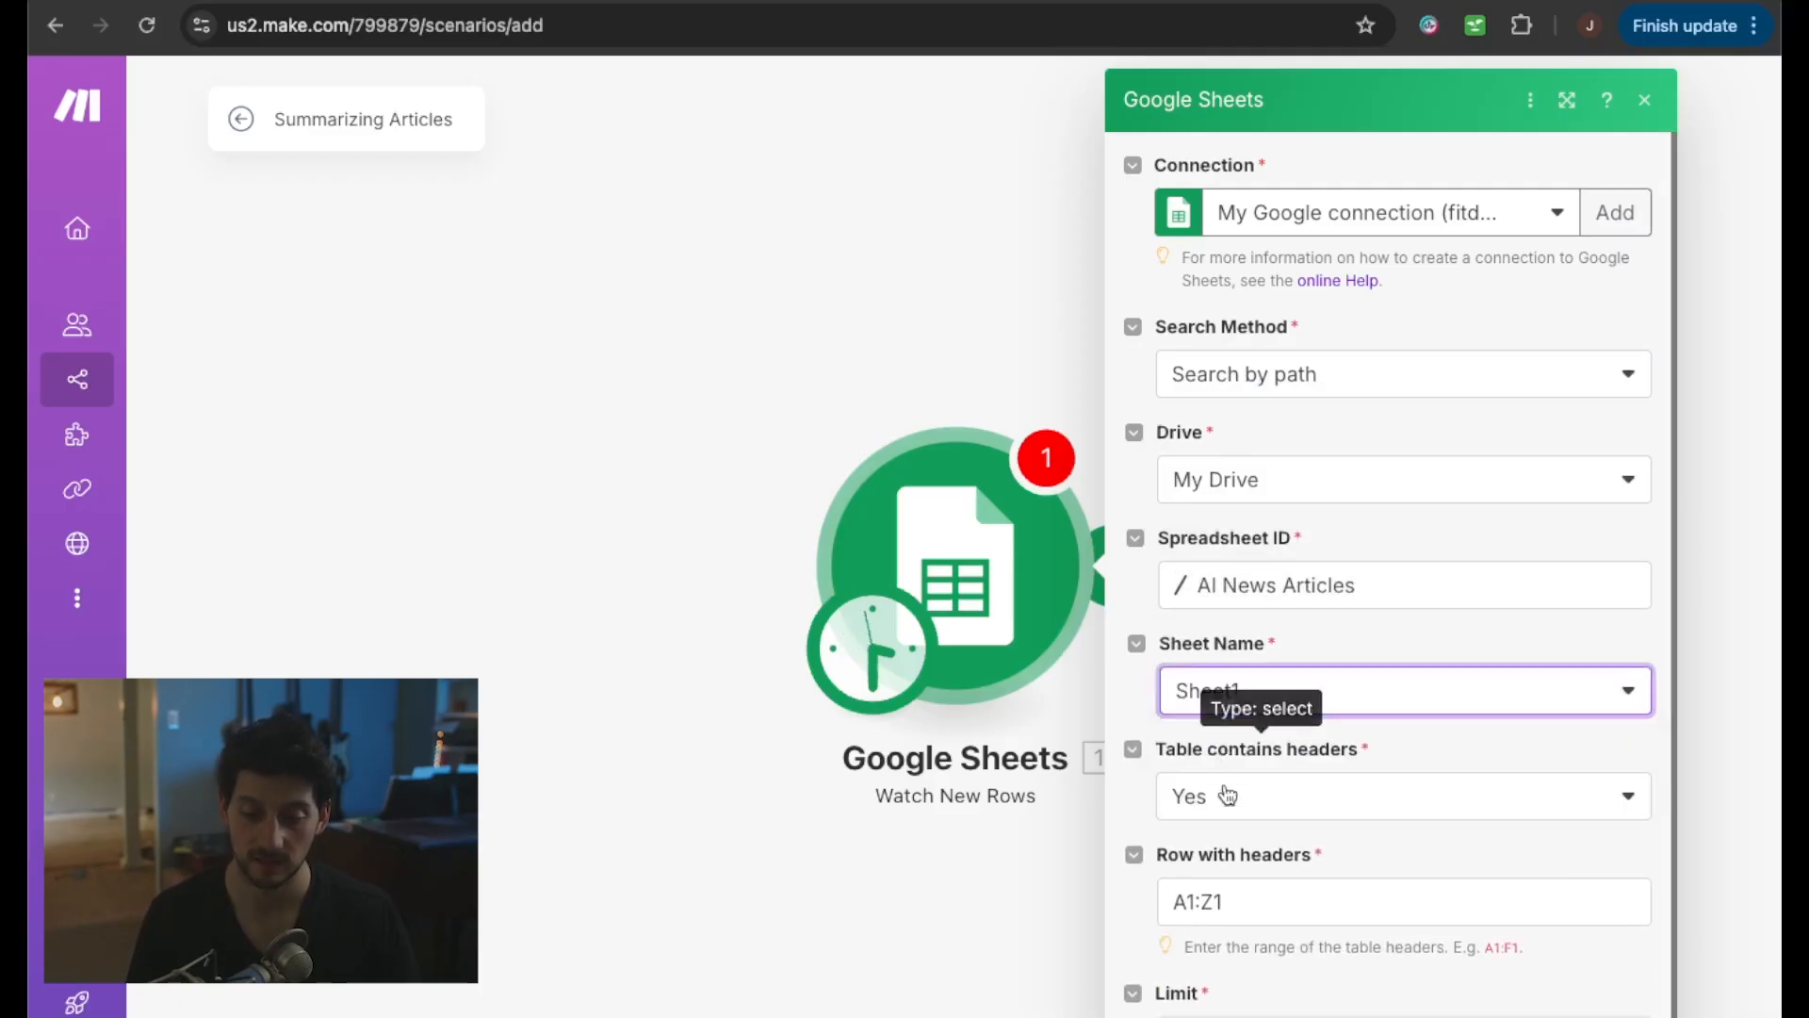
left_click(1309, 1016)
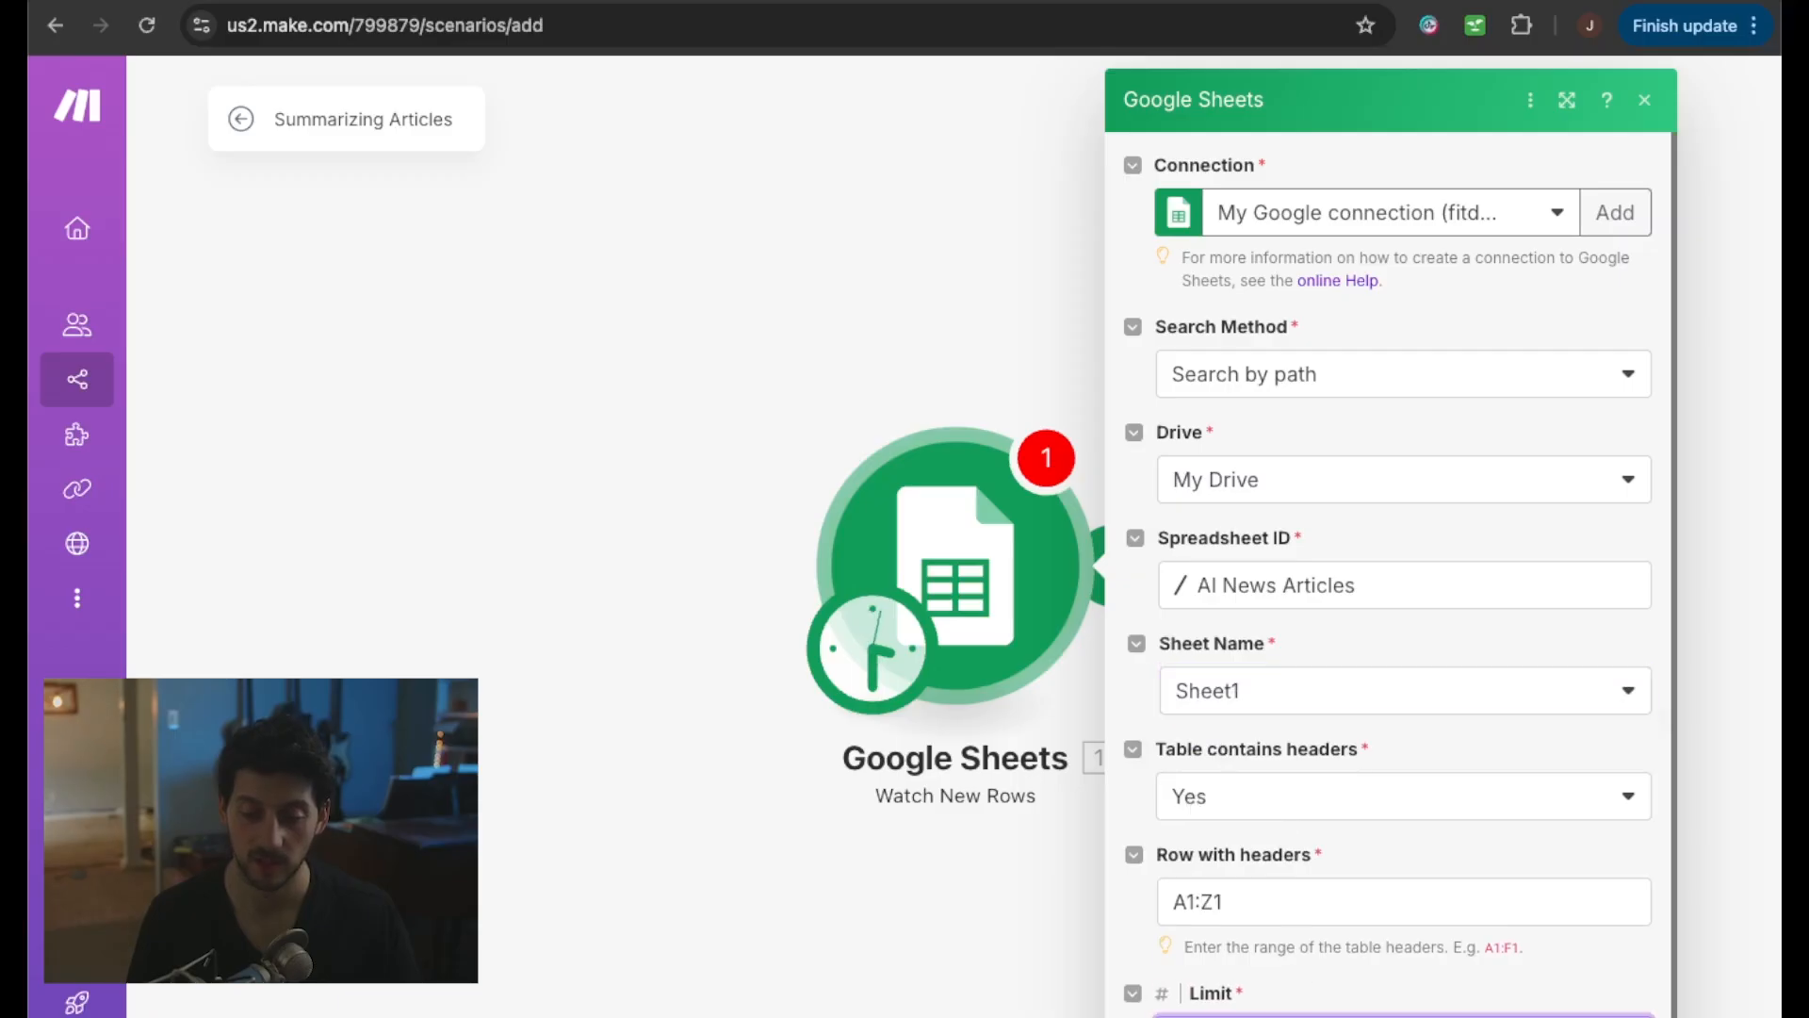
key("Return")
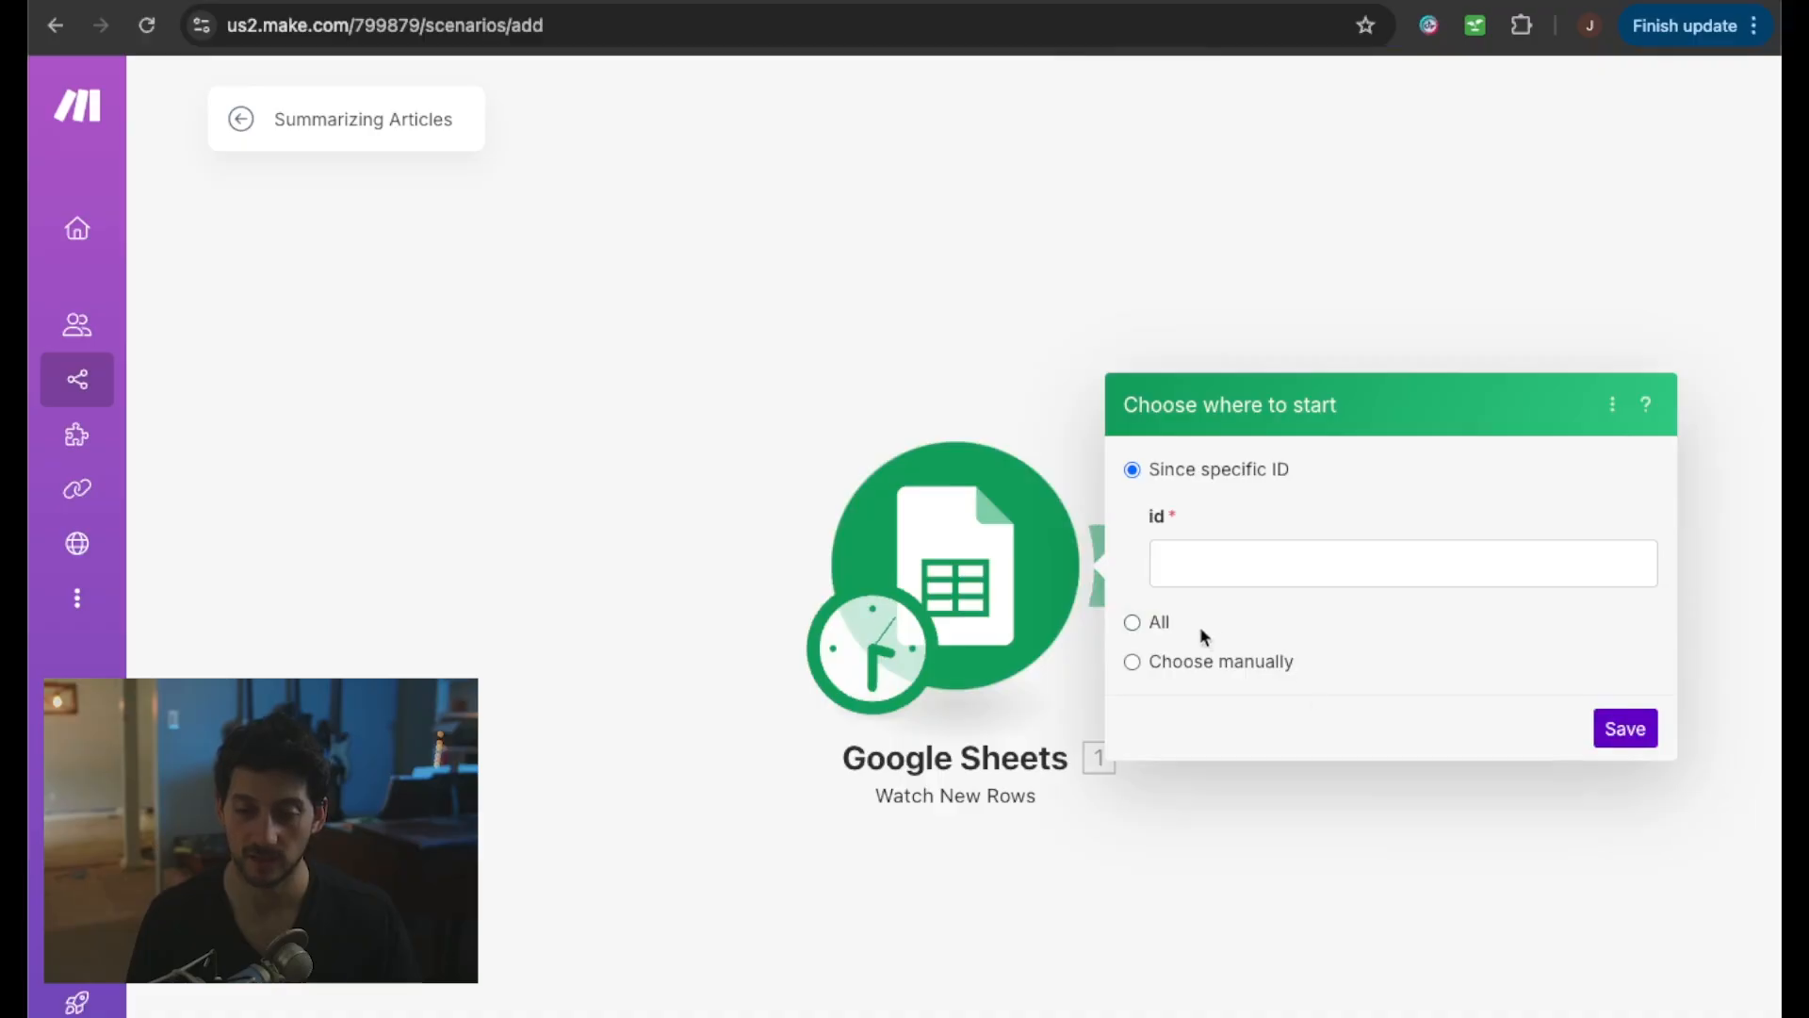
- Choose the starting point manually, using the rcrwireless.com article row, and save it
left_click(1157, 622)
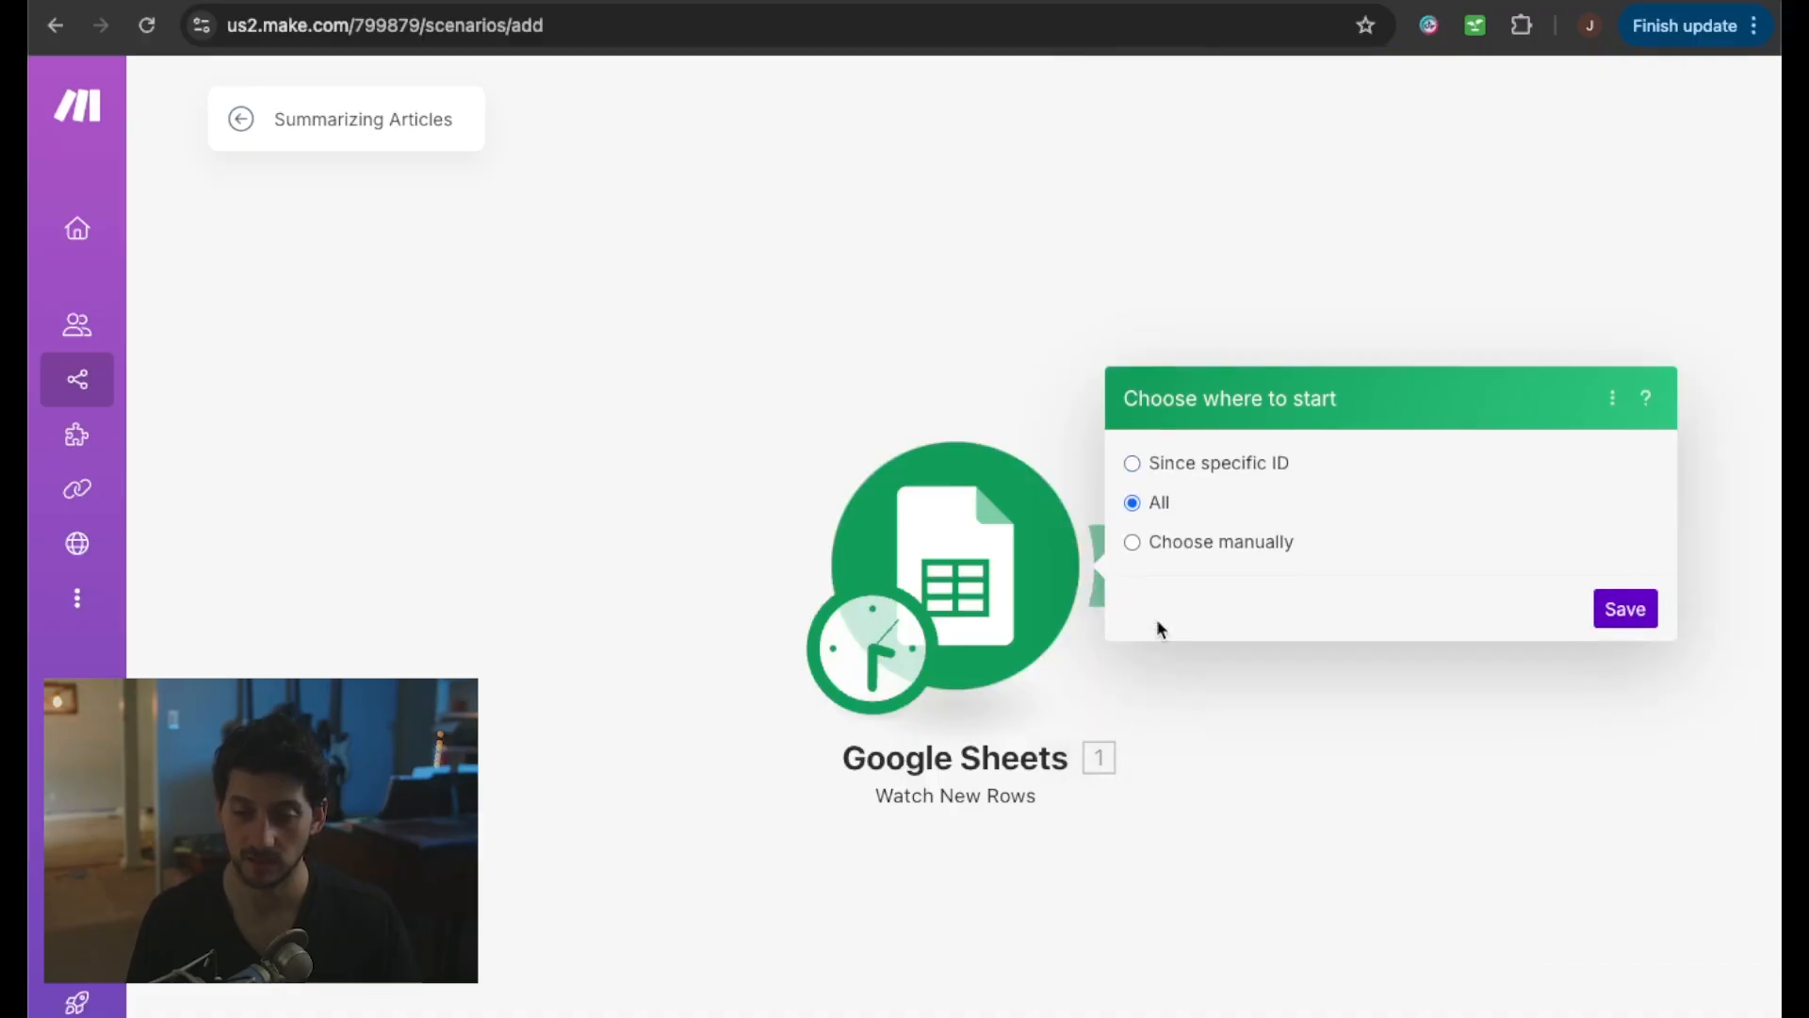
left_click(1229, 547)
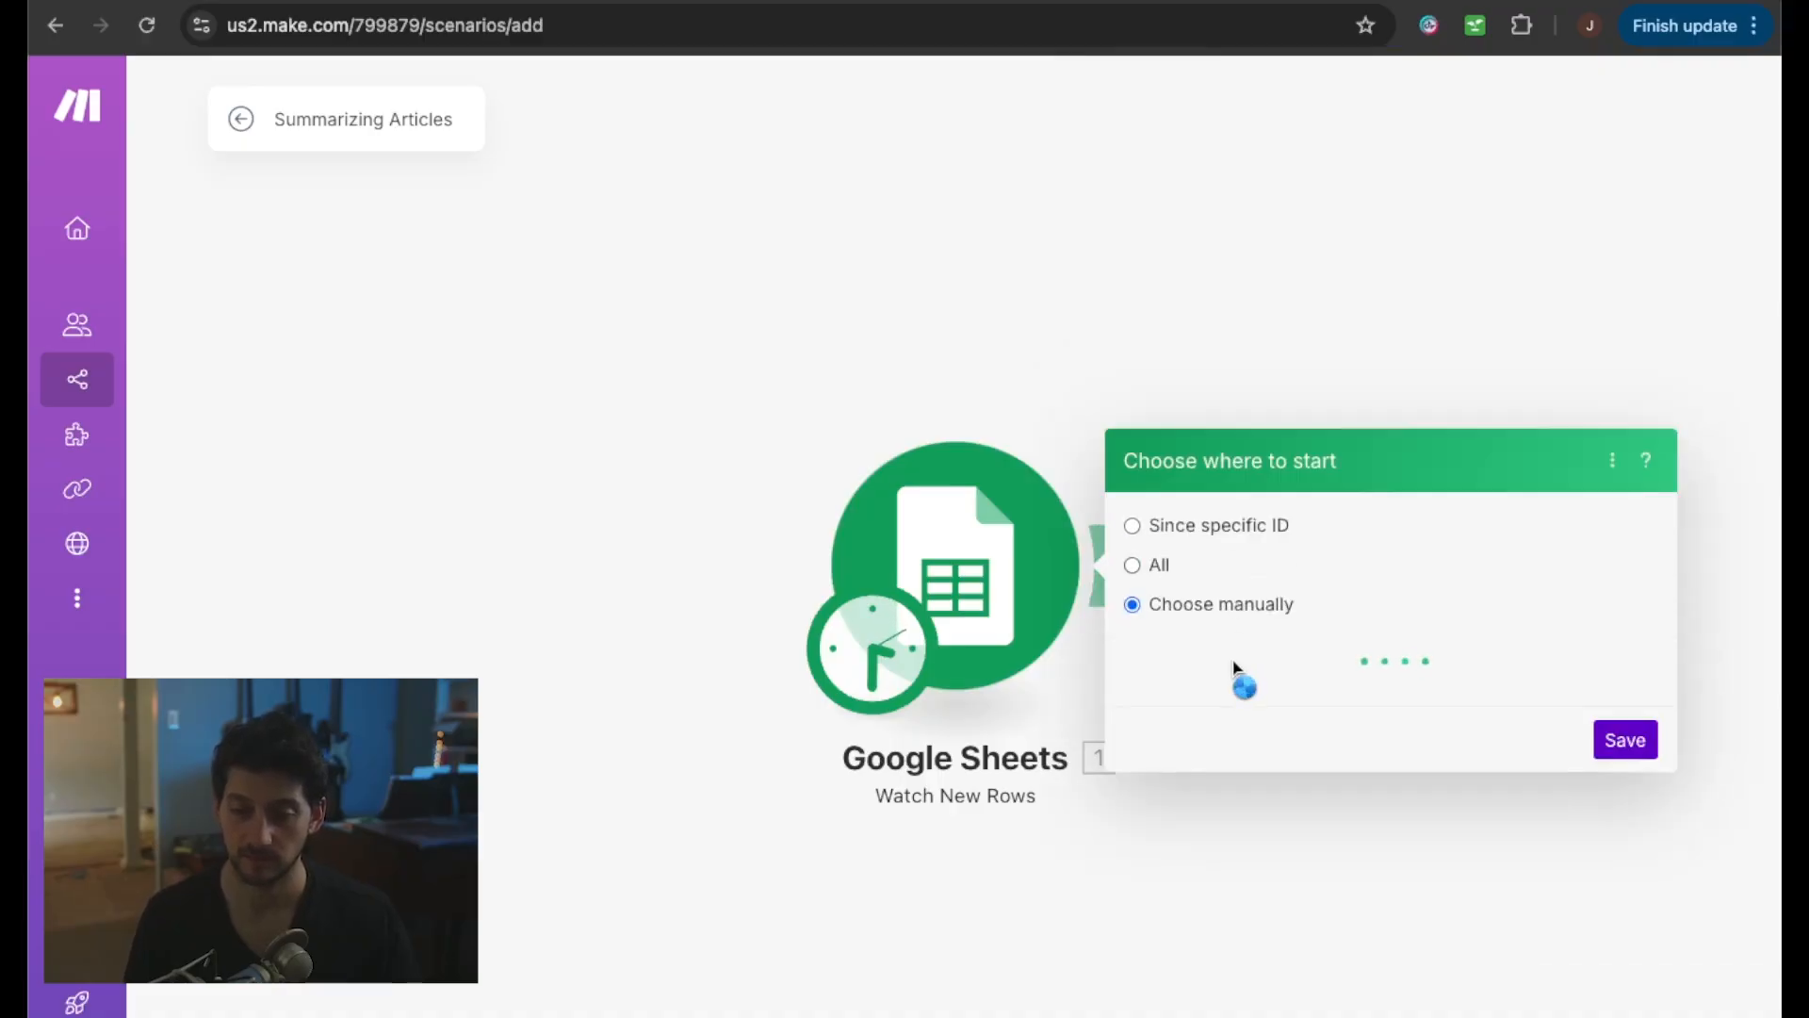
left_click(1228, 540)
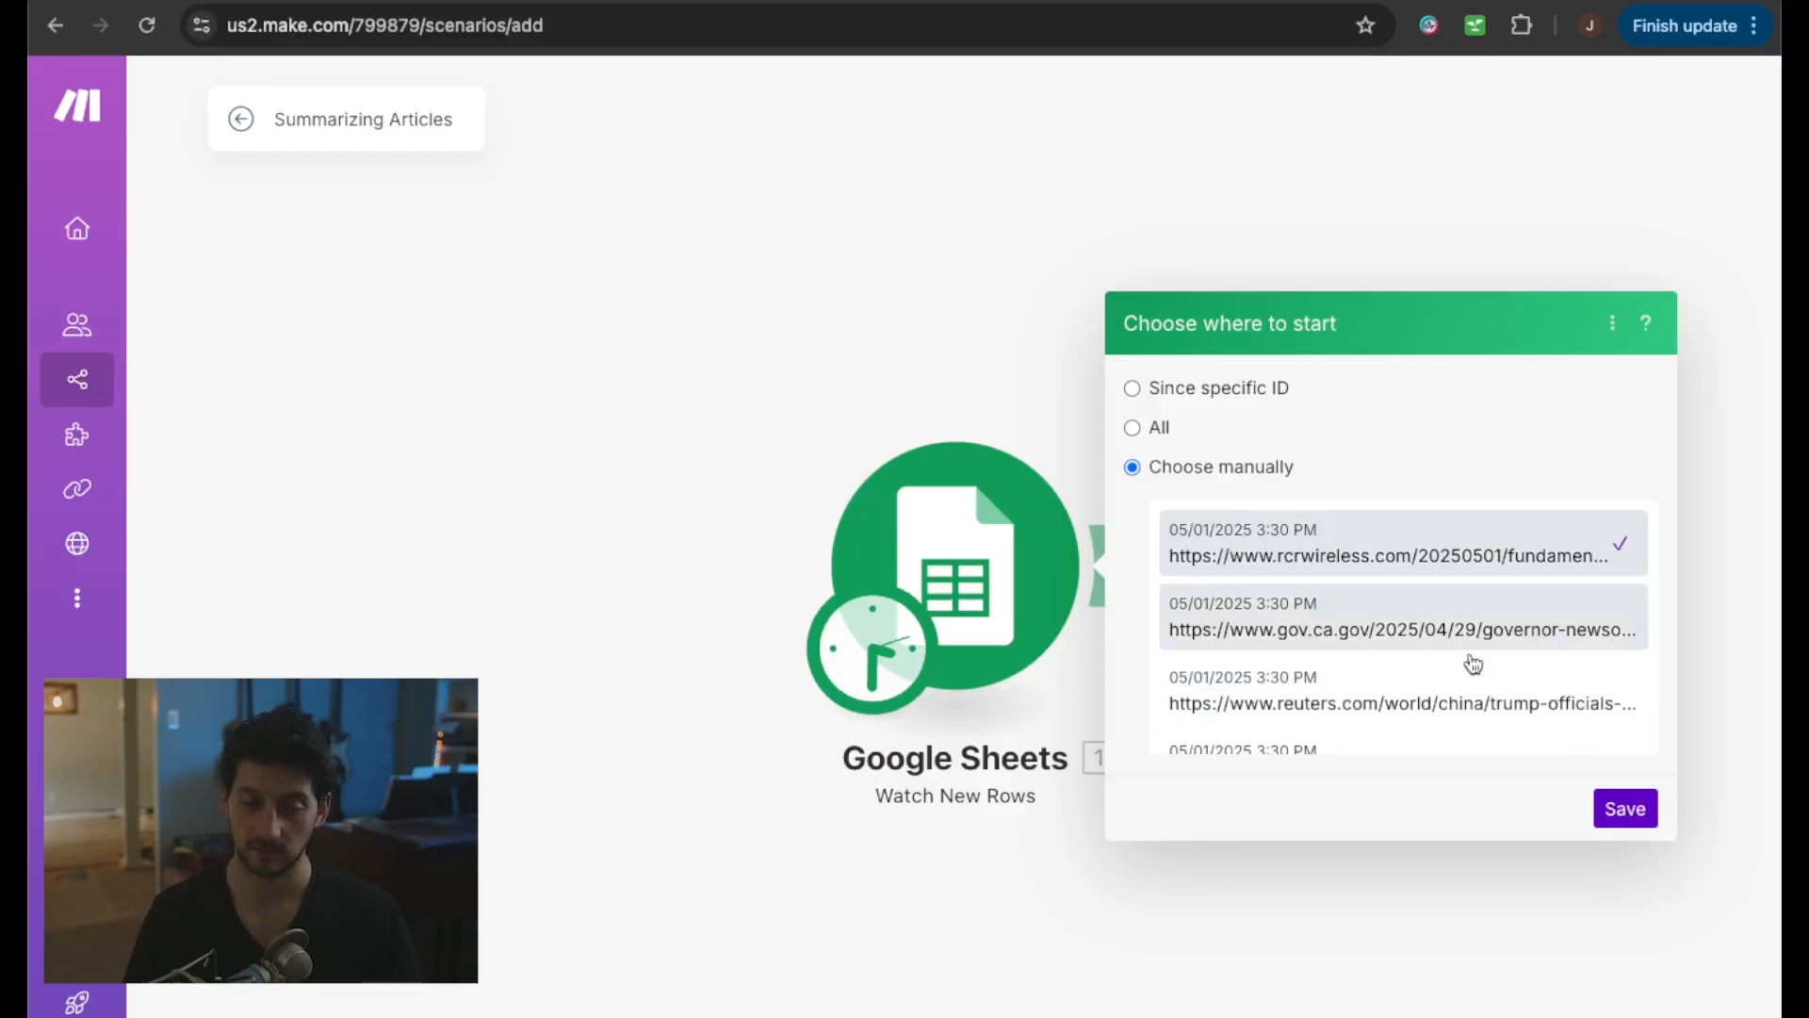
left_click(1644, 807)
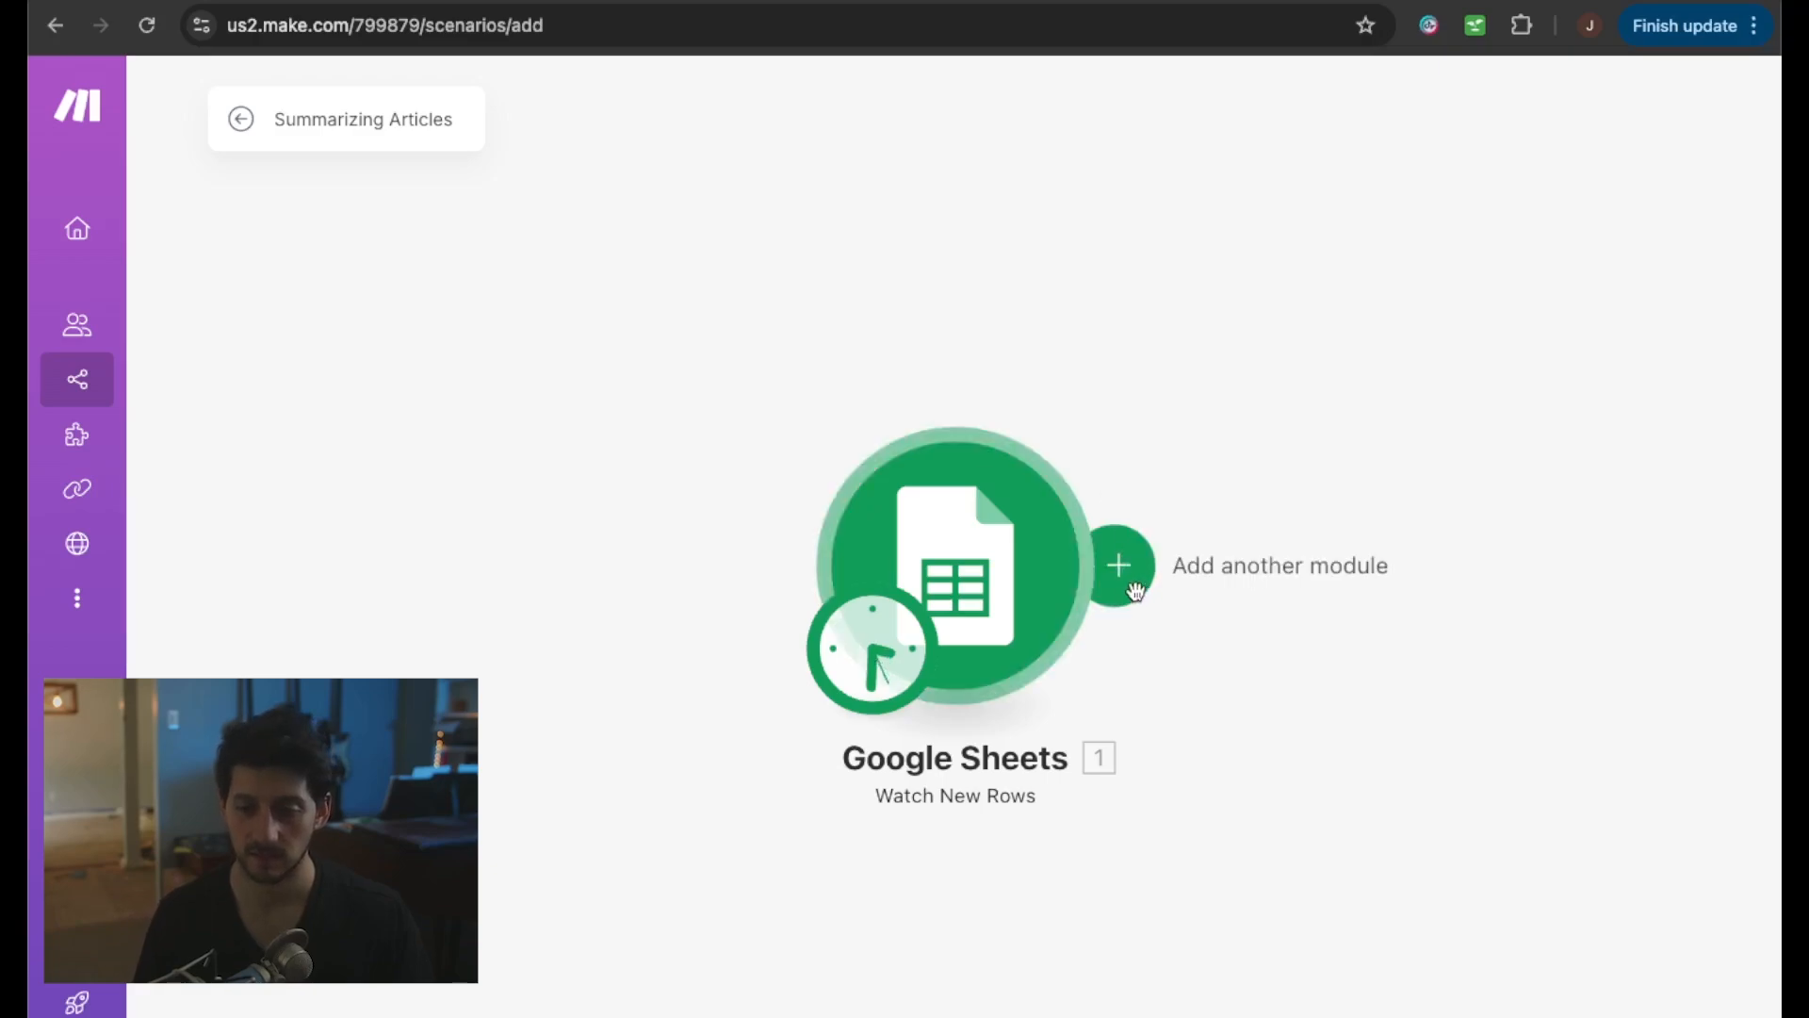
- Add an OpenAI module after Google Sheets with the Create a Completion (Prompt) action for GPT and o-series models
left_click(1134, 595)
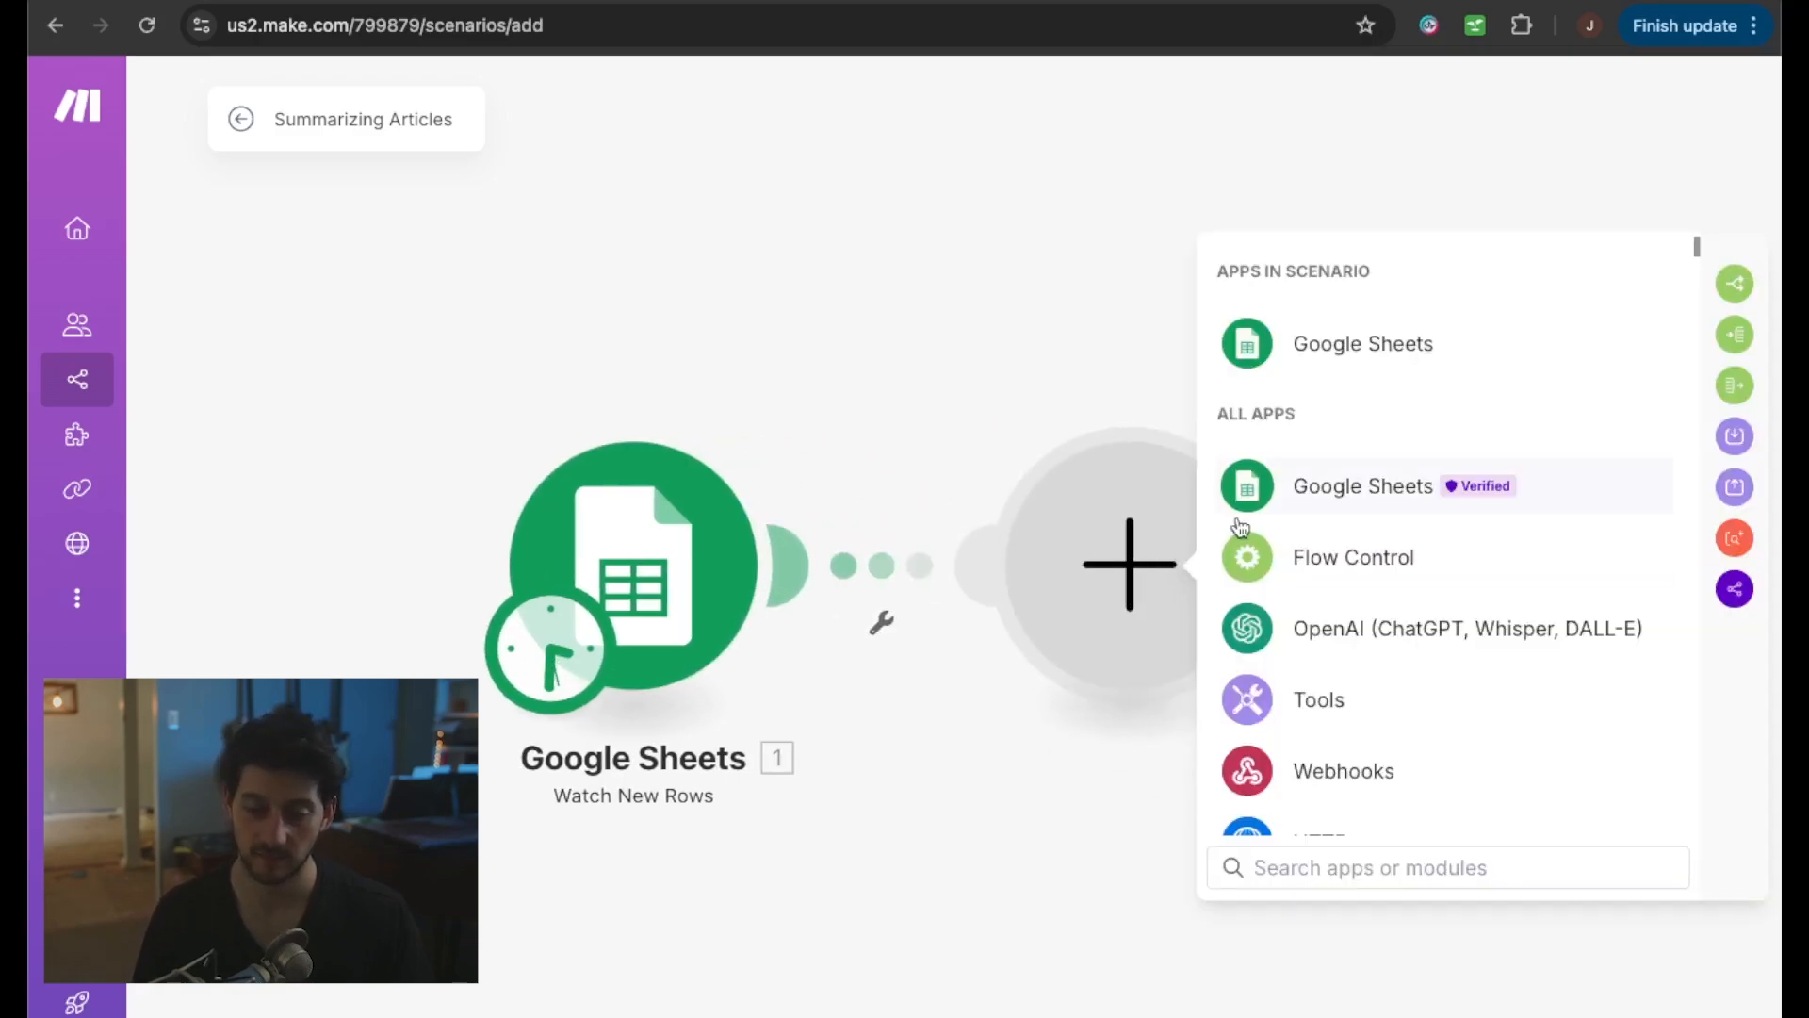
left_click(1330, 633)
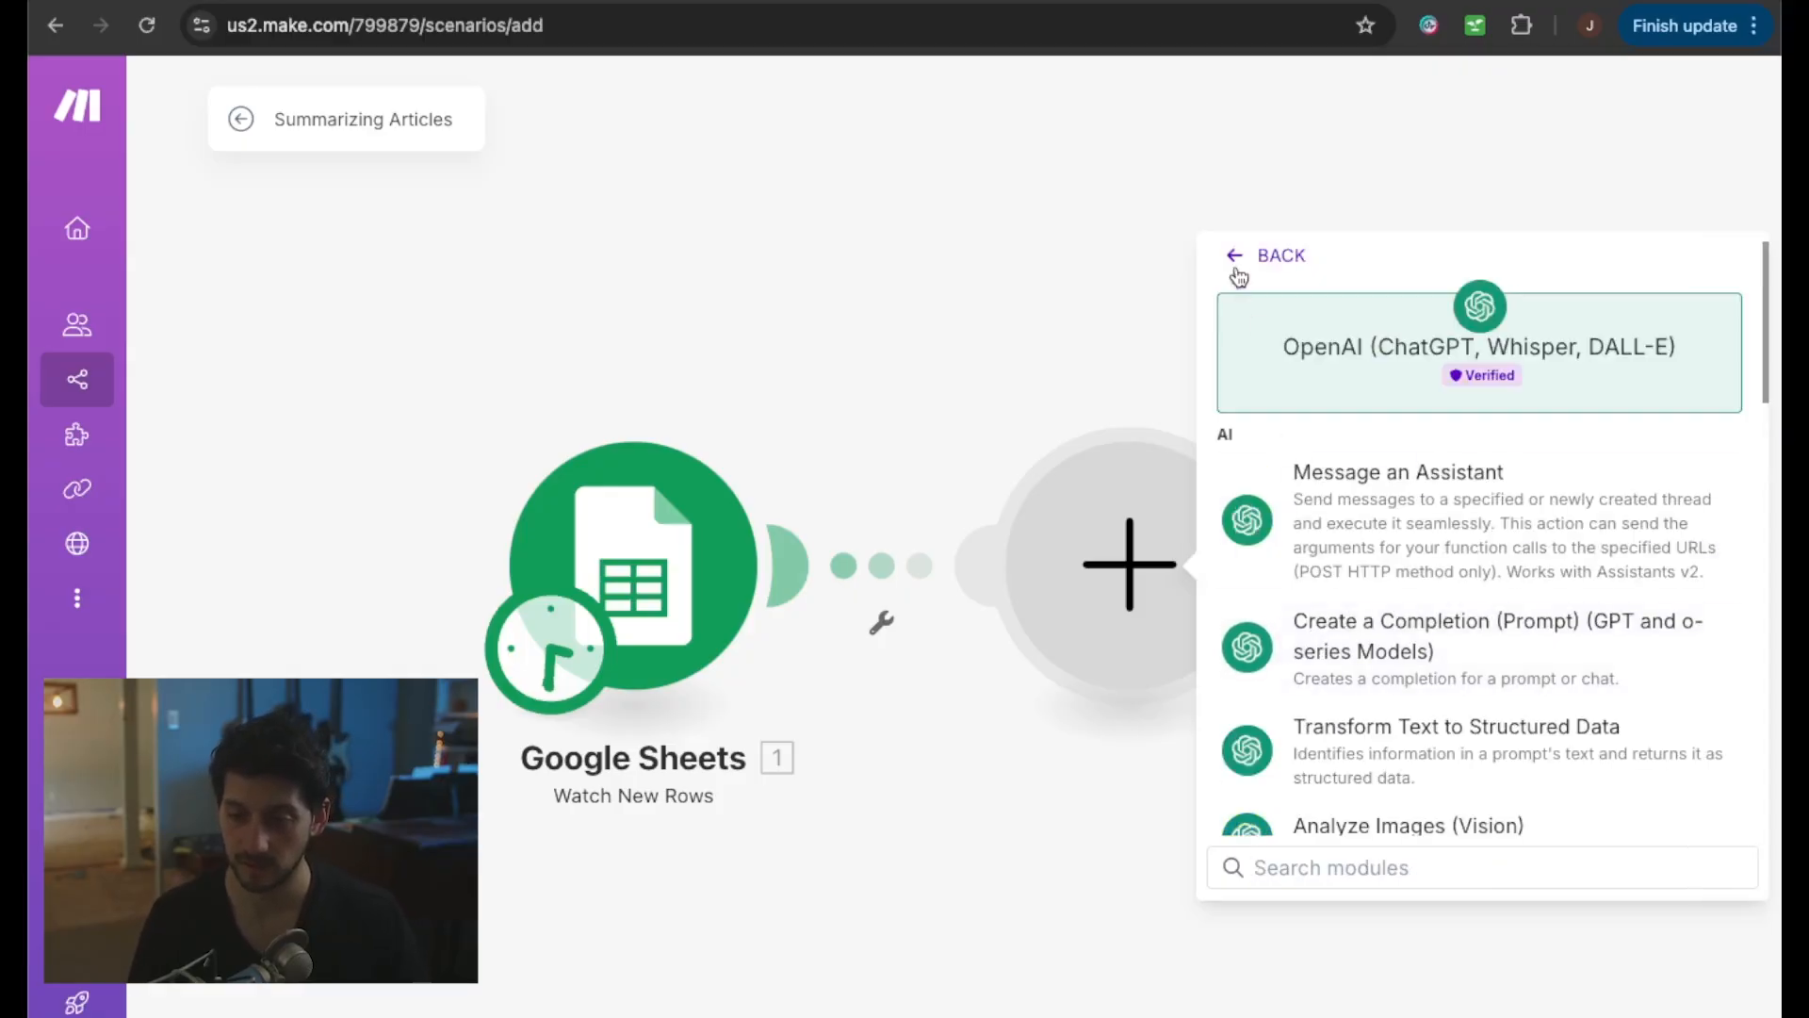
left_click(1405, 630)
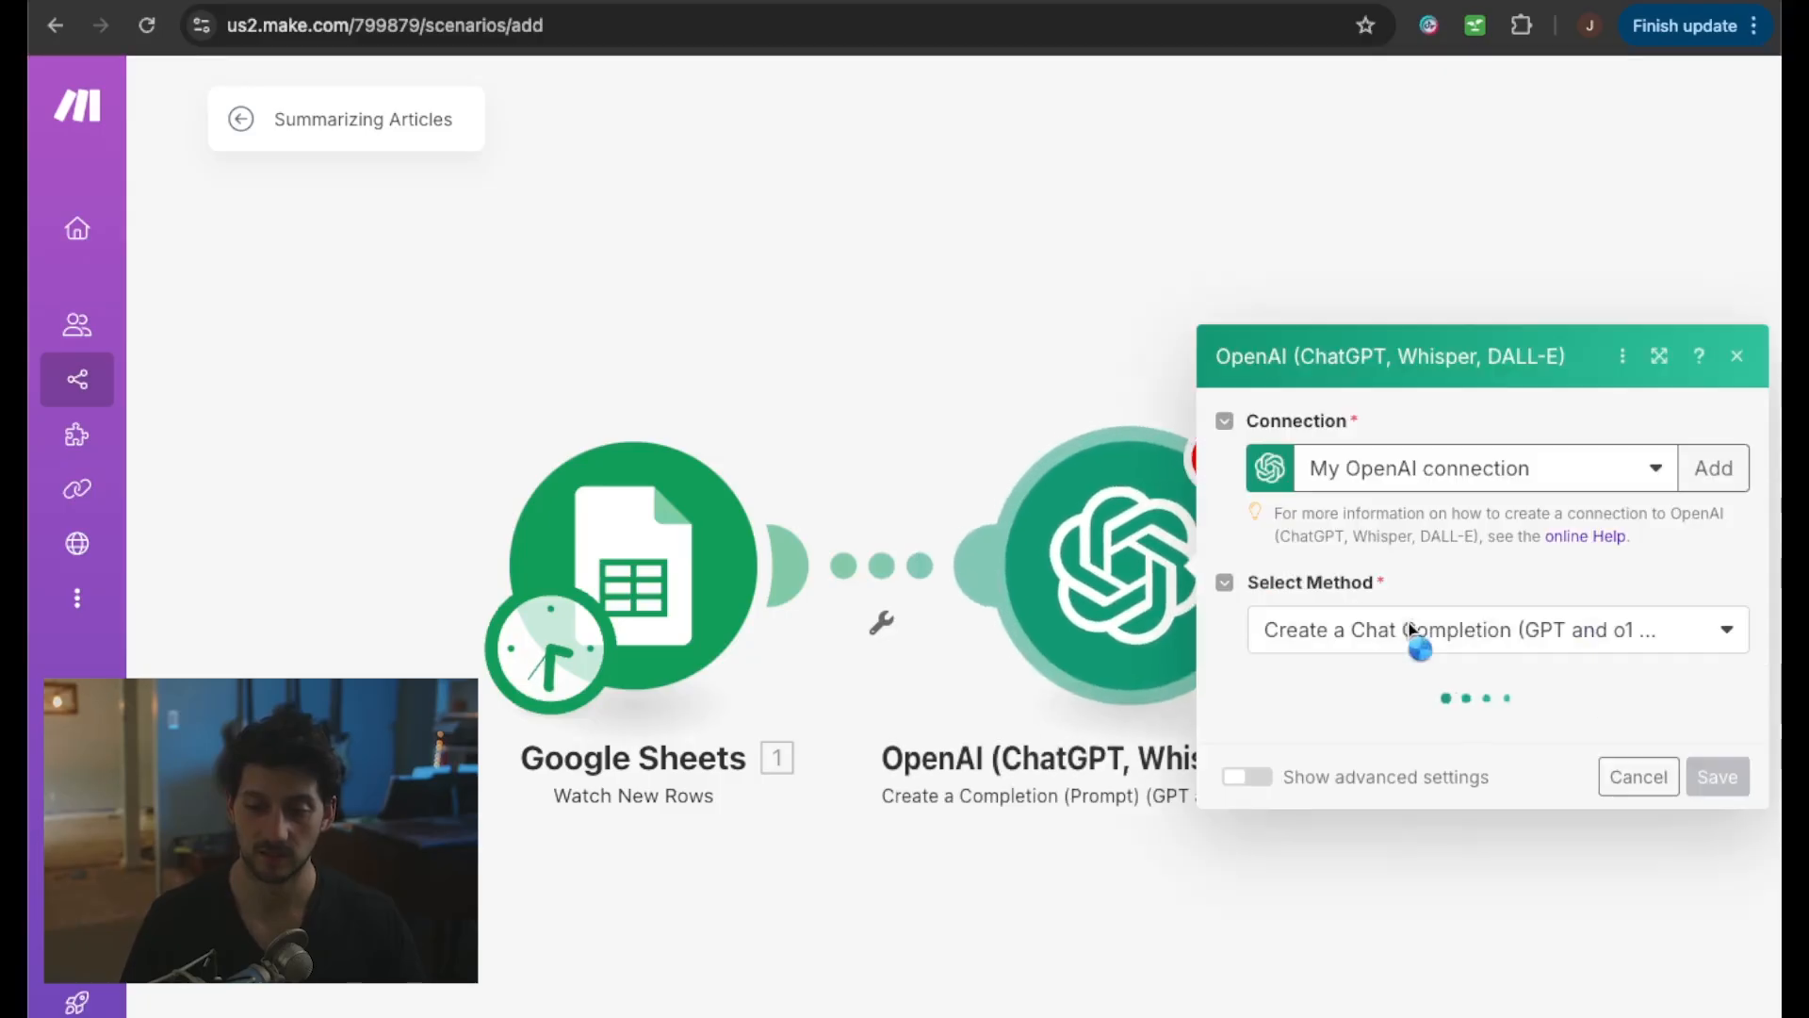
- Start a new OpenAI connection for the module and paste the API key into its API Key field
left_click(1601, 469)
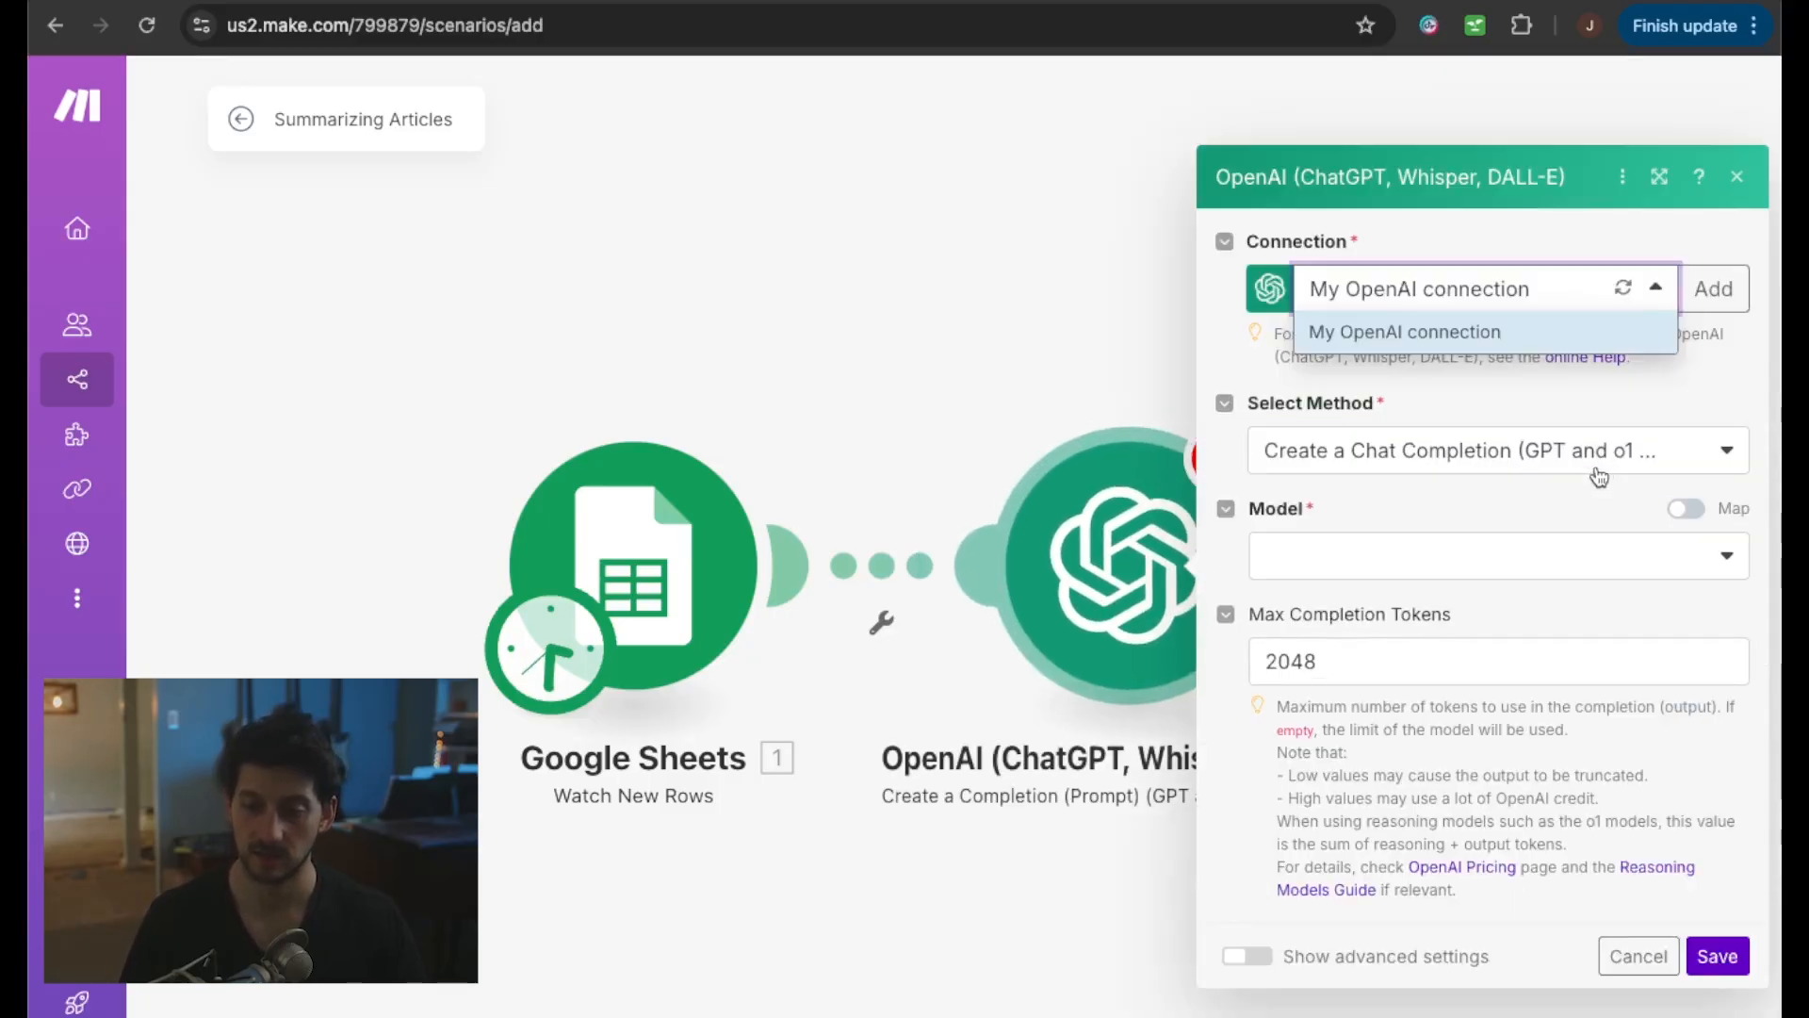
left_click(1406, 339)
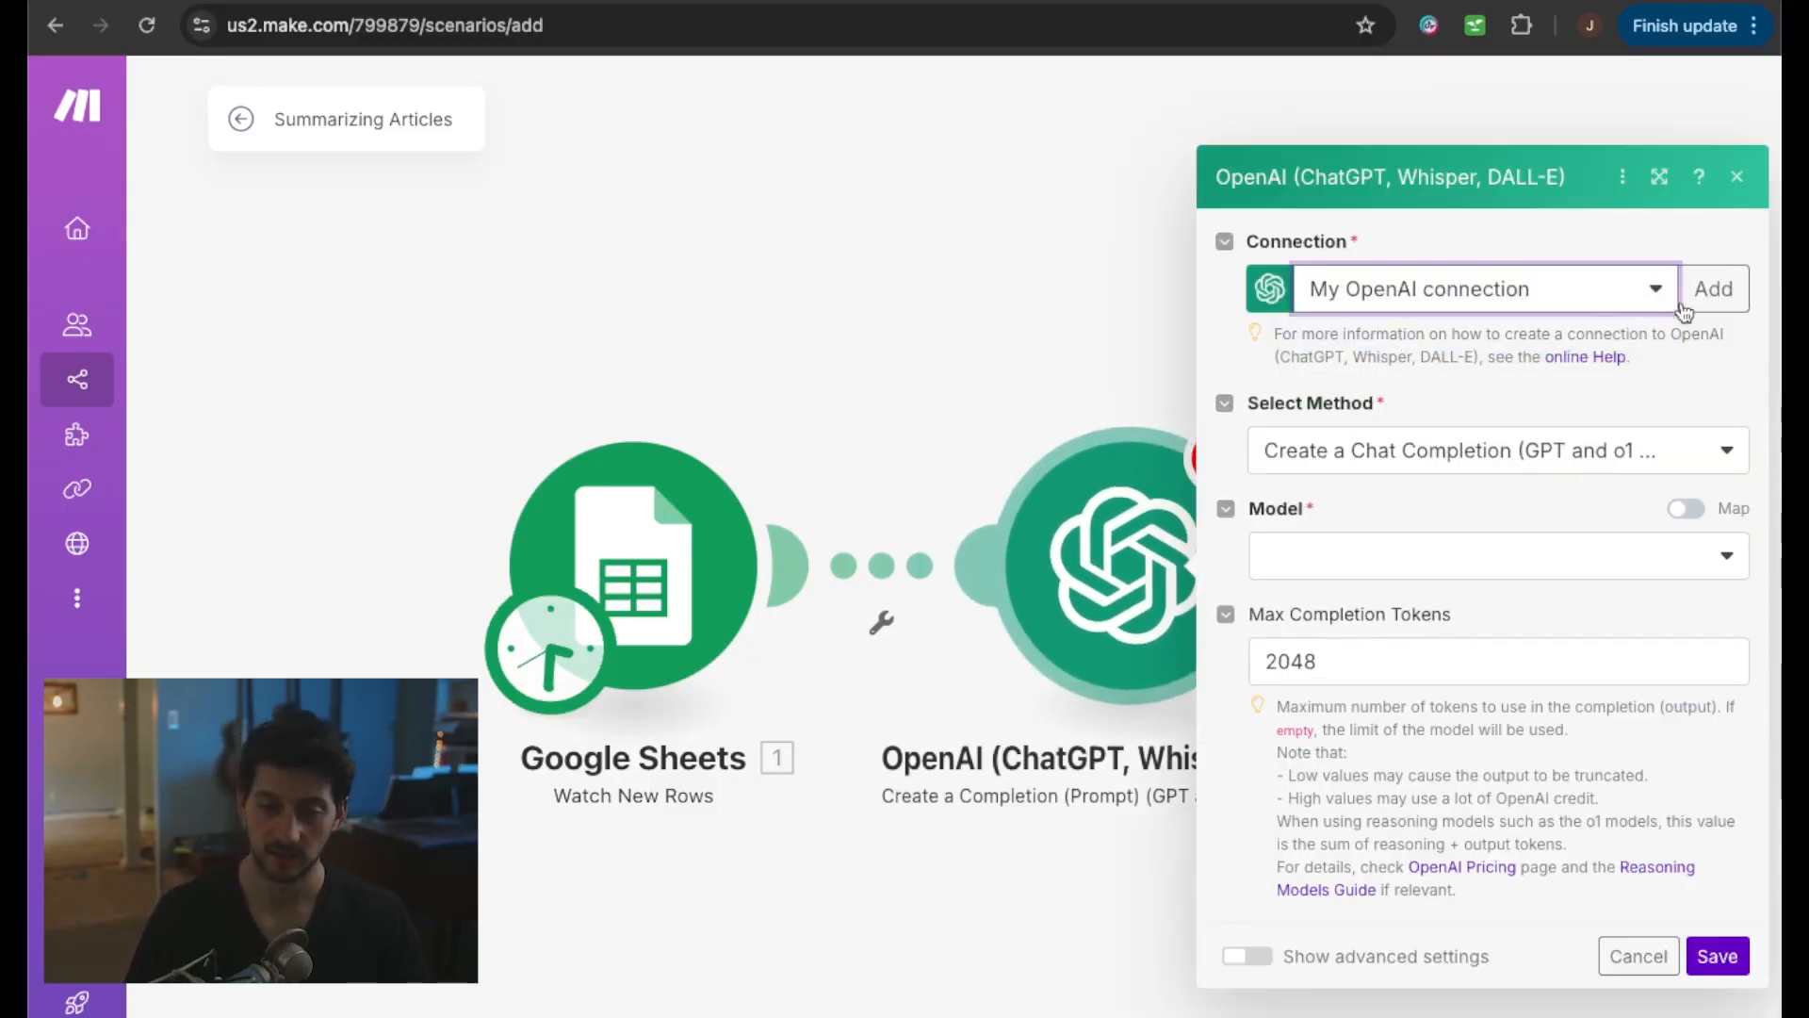
left_click(1713, 288)
left_click(1250, 475)
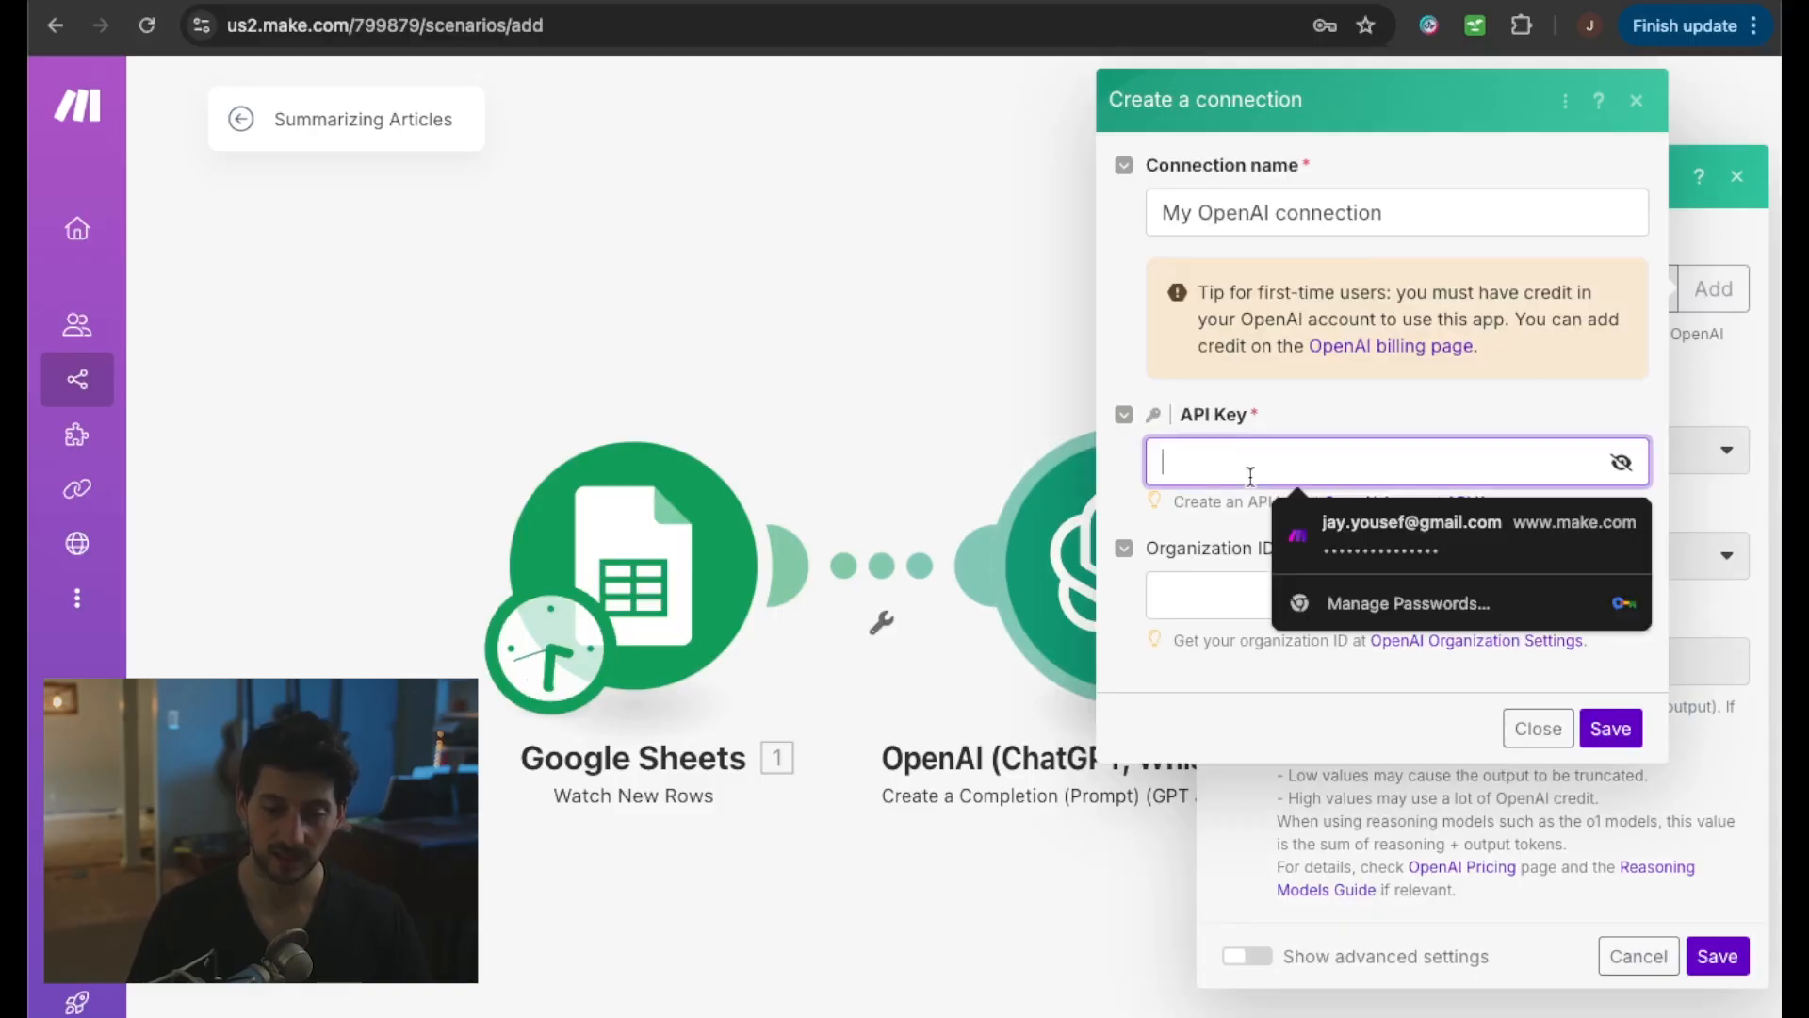
left_click(1338, 408)
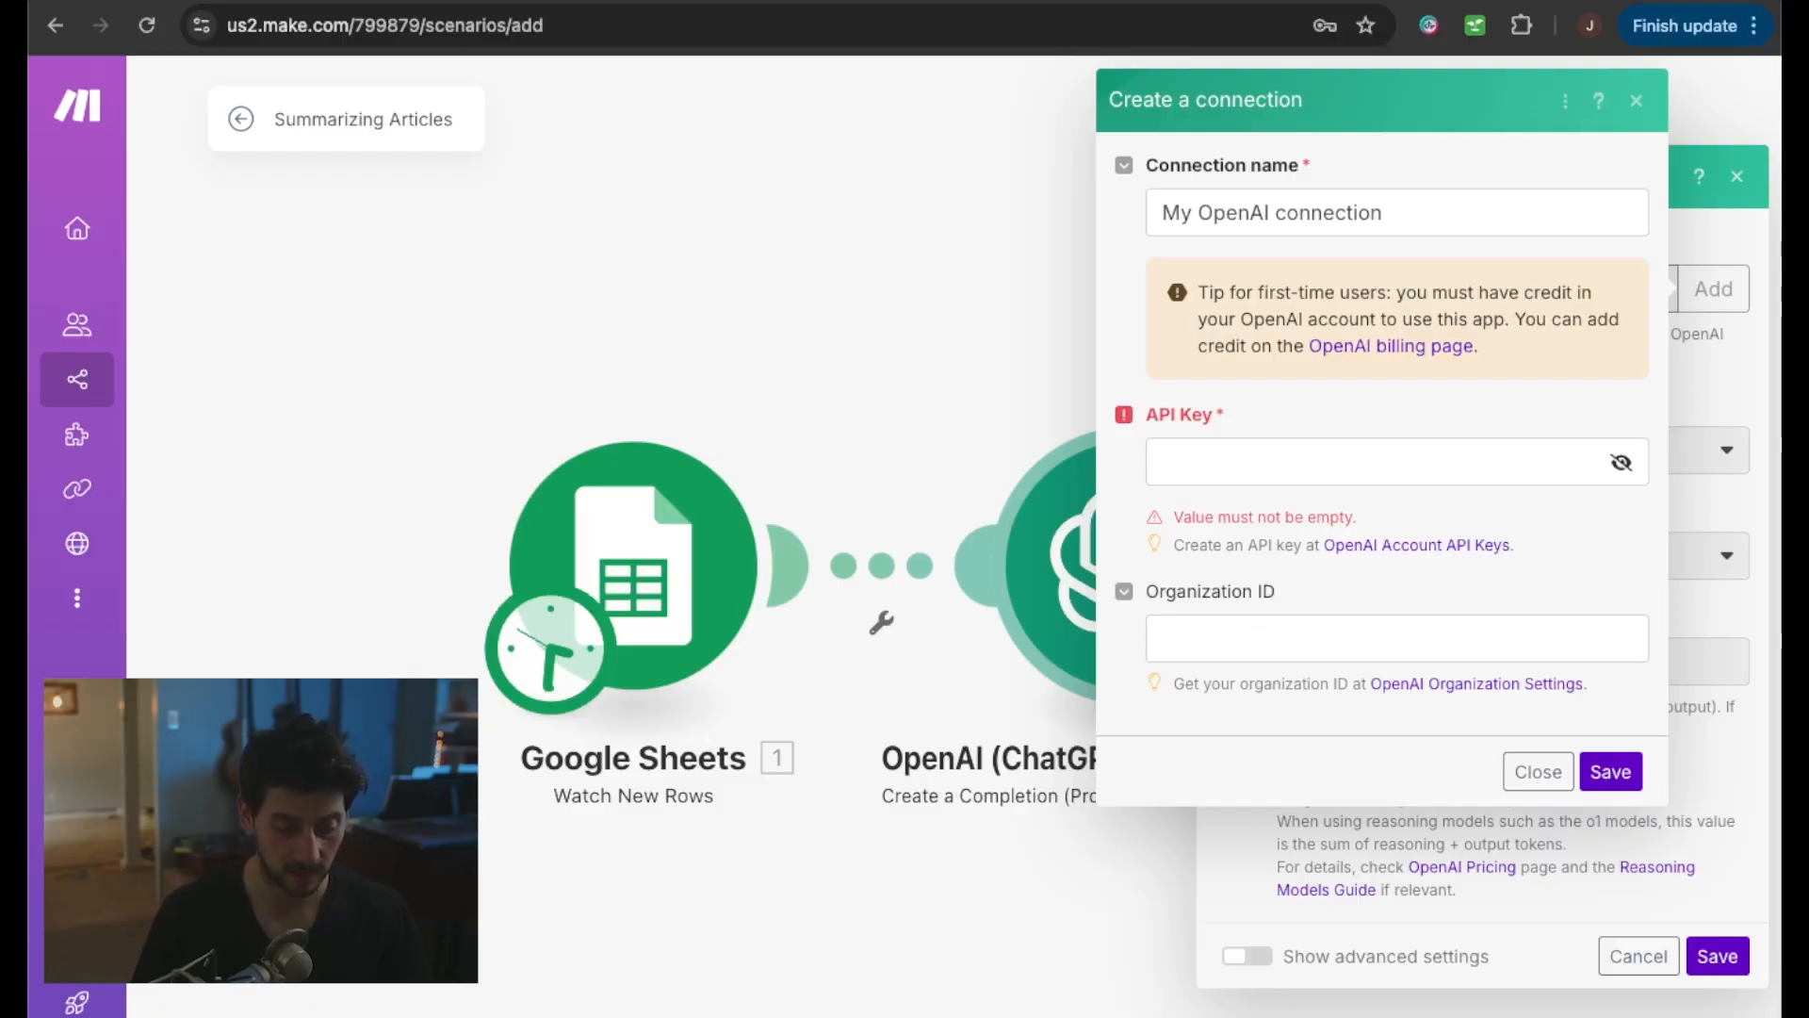
key("super+Tab")
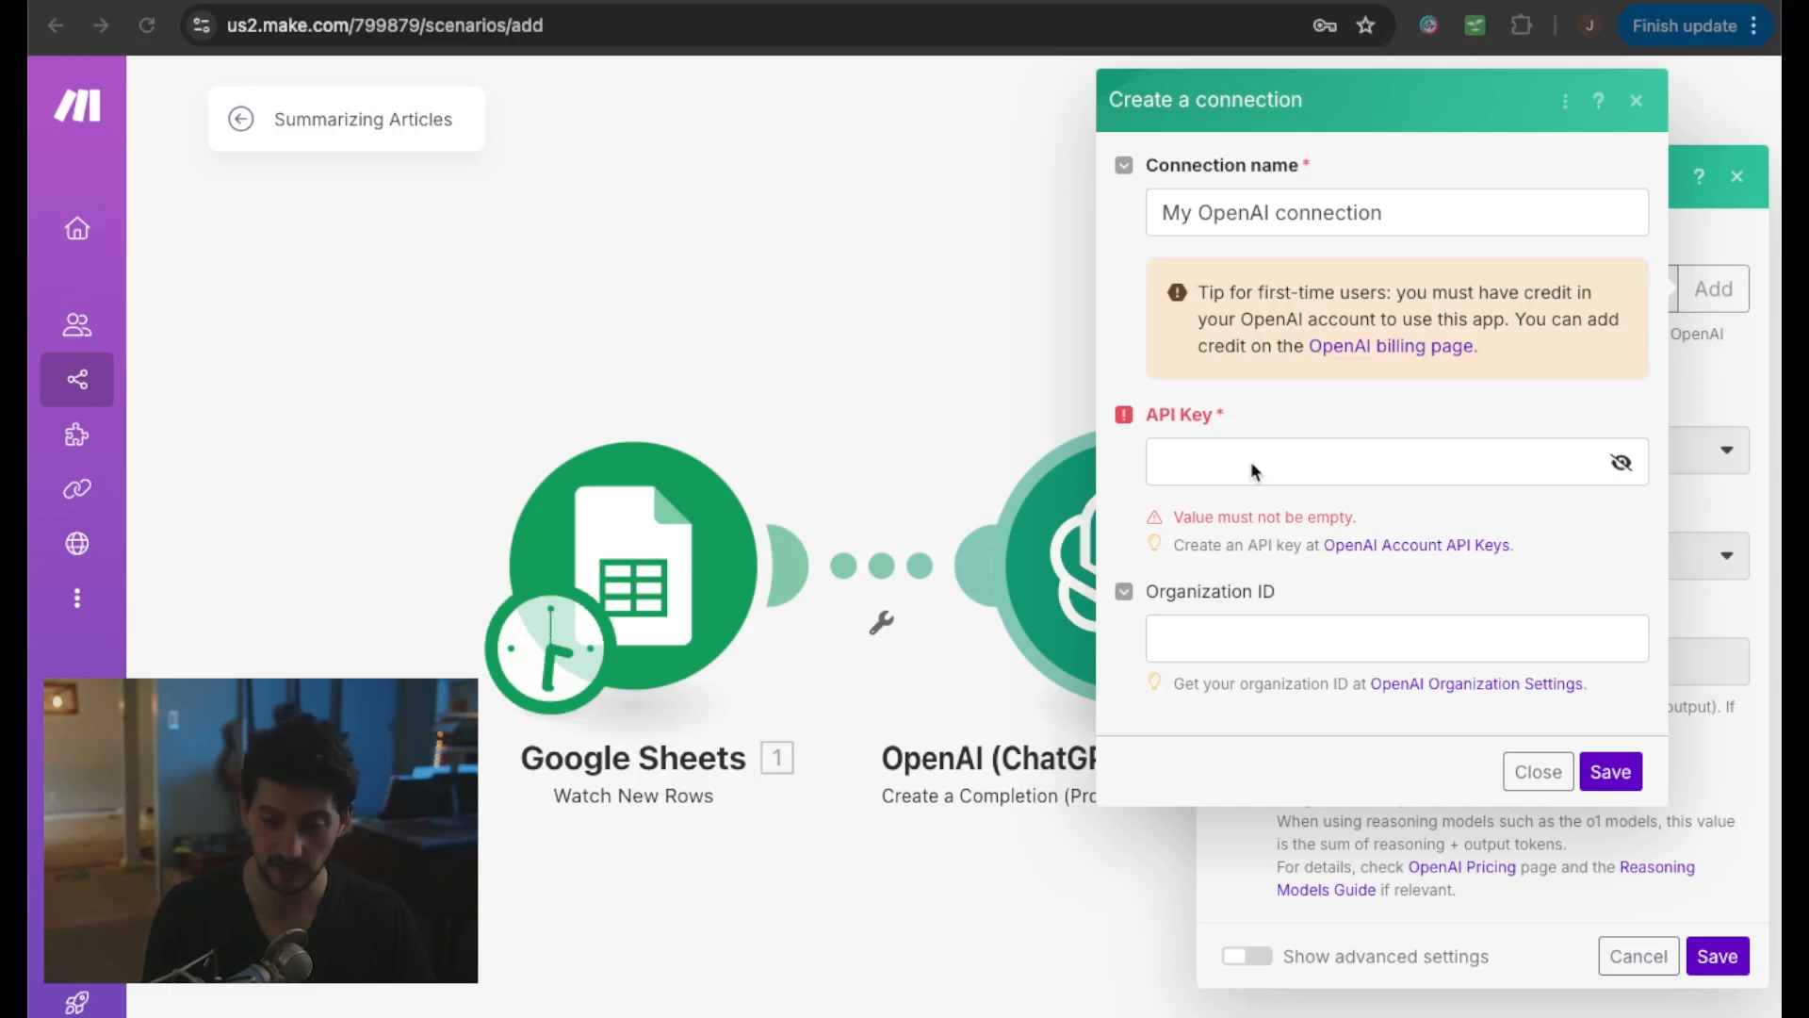
left_click(1338, 462)
key("super+v")
- Copy the organization ID from the OpenAI organization settings into the new connection, save the connection and dismiss the password-saving offer
left_click(1475, 640)
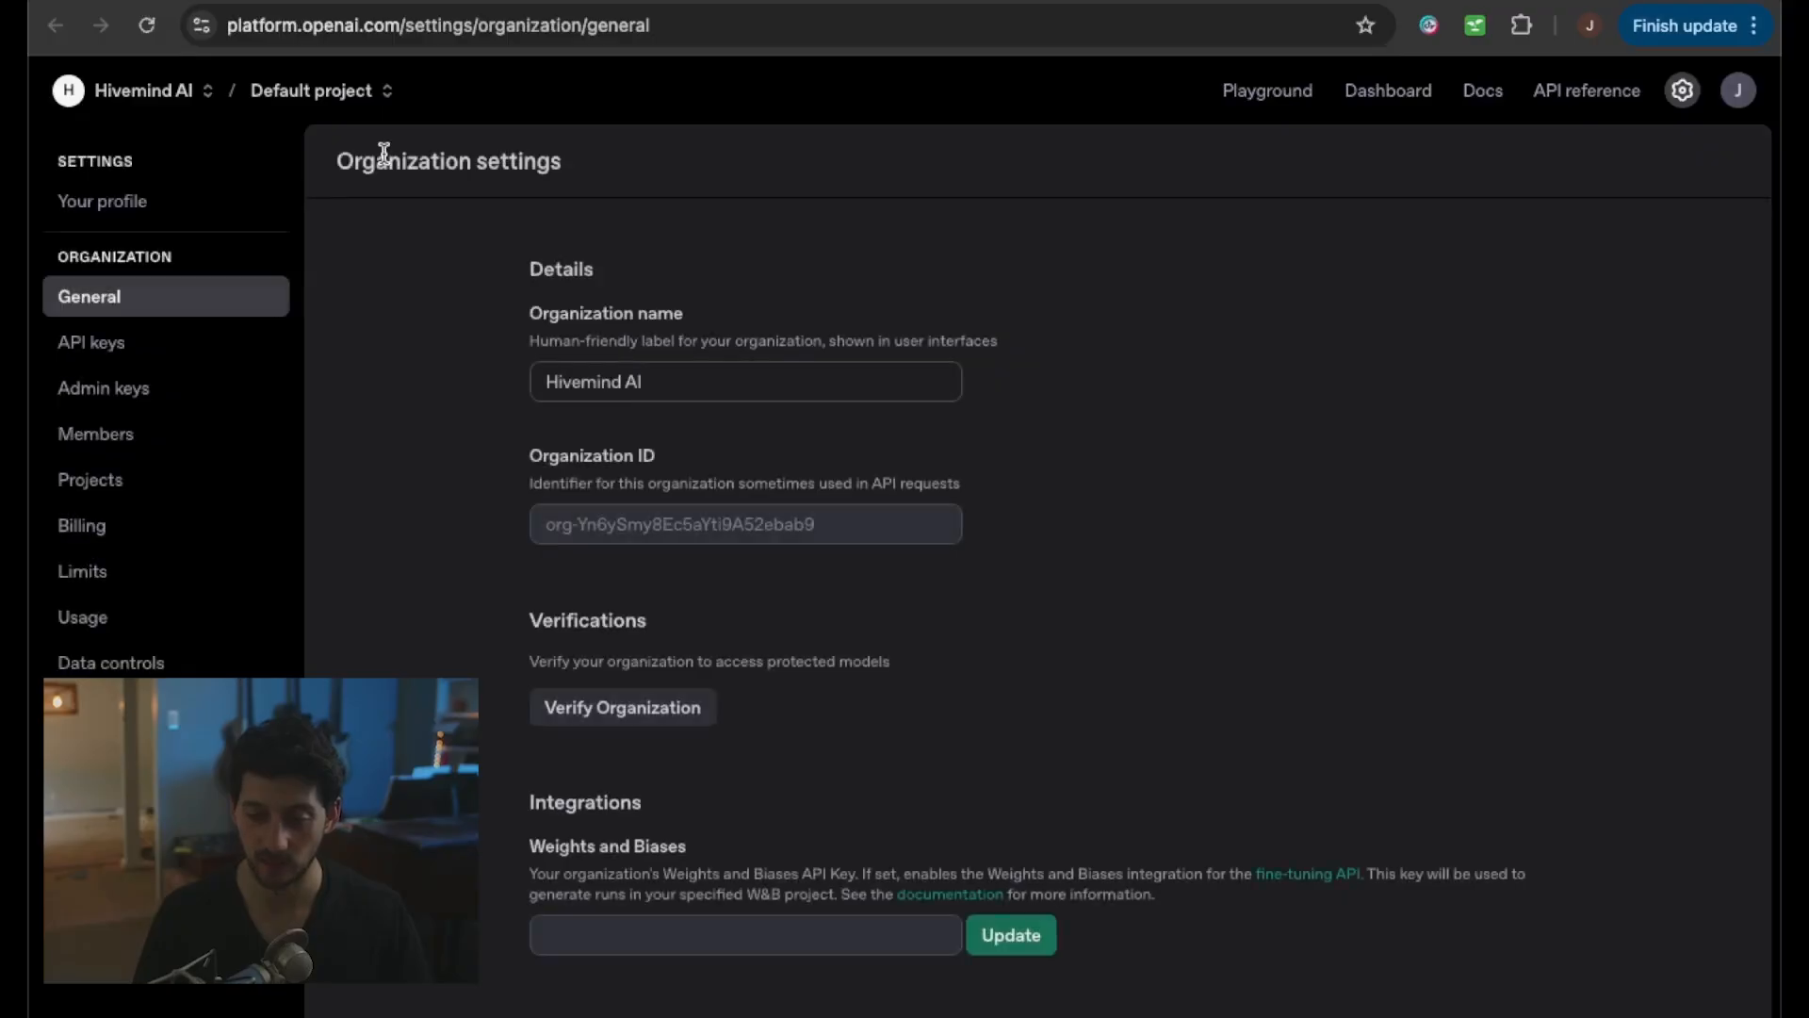
double_click(735, 524)
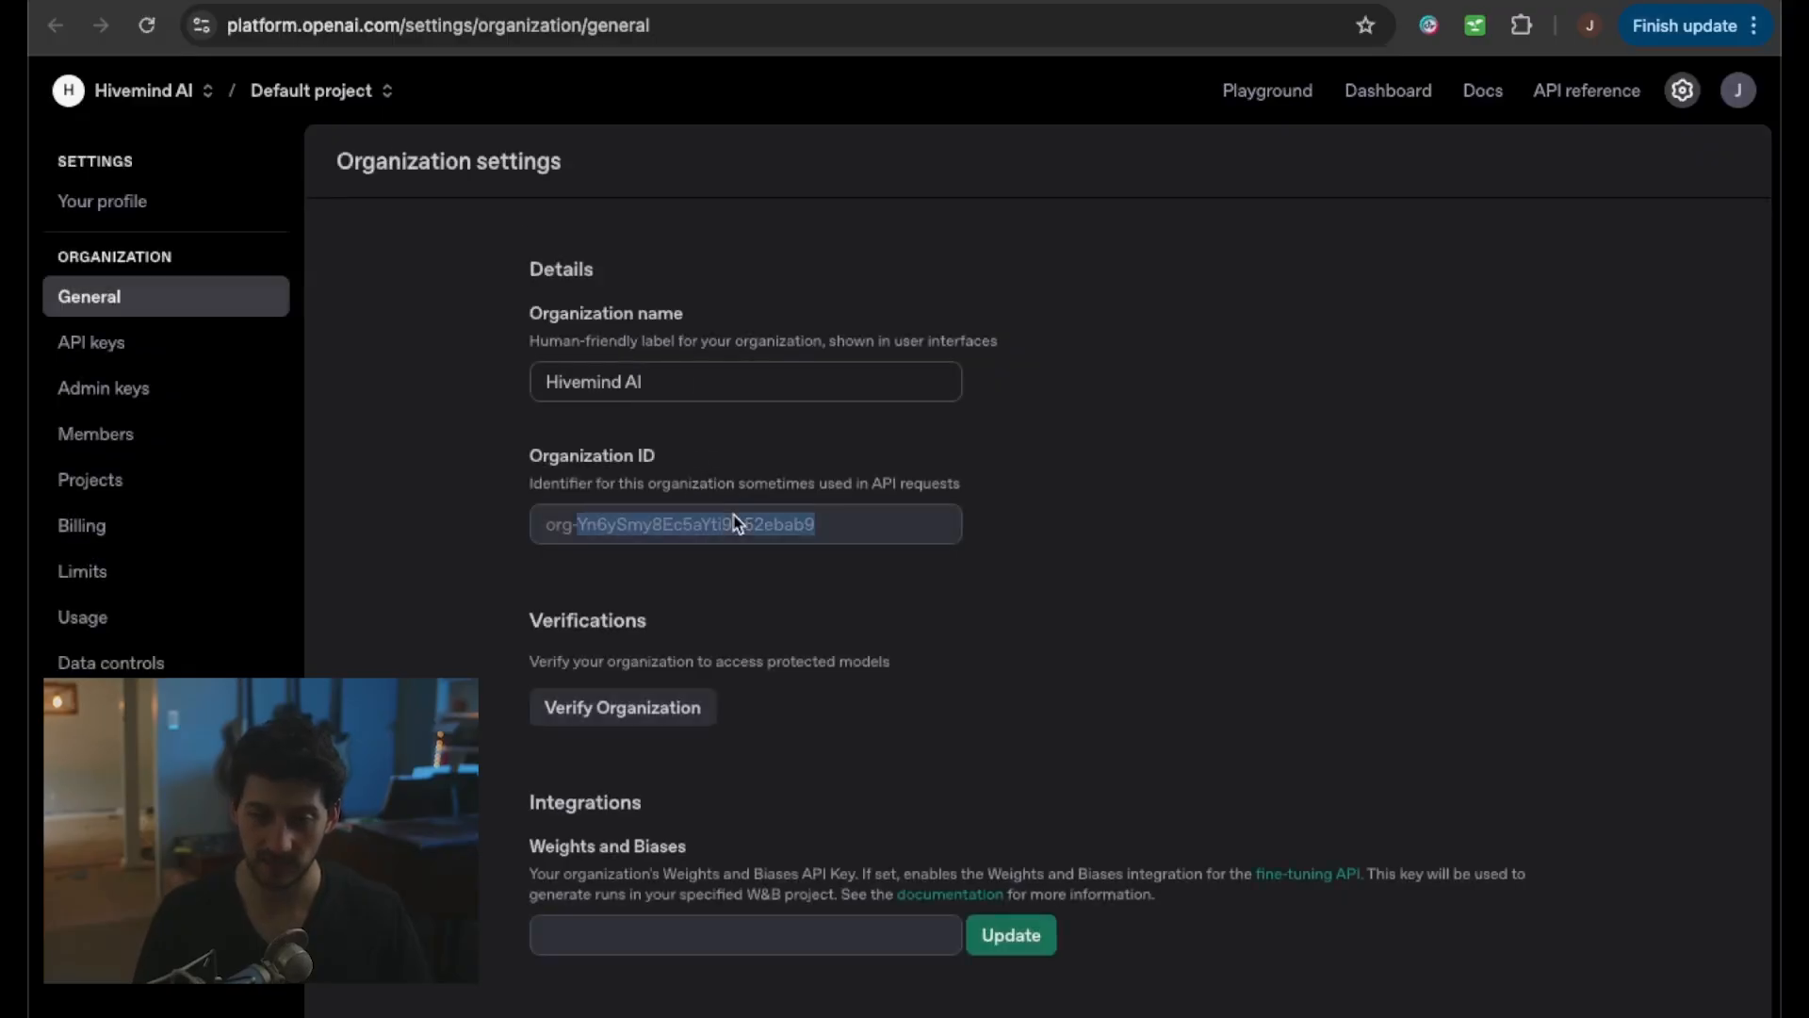
triple_click(677, 535)
key("ctrl+c")
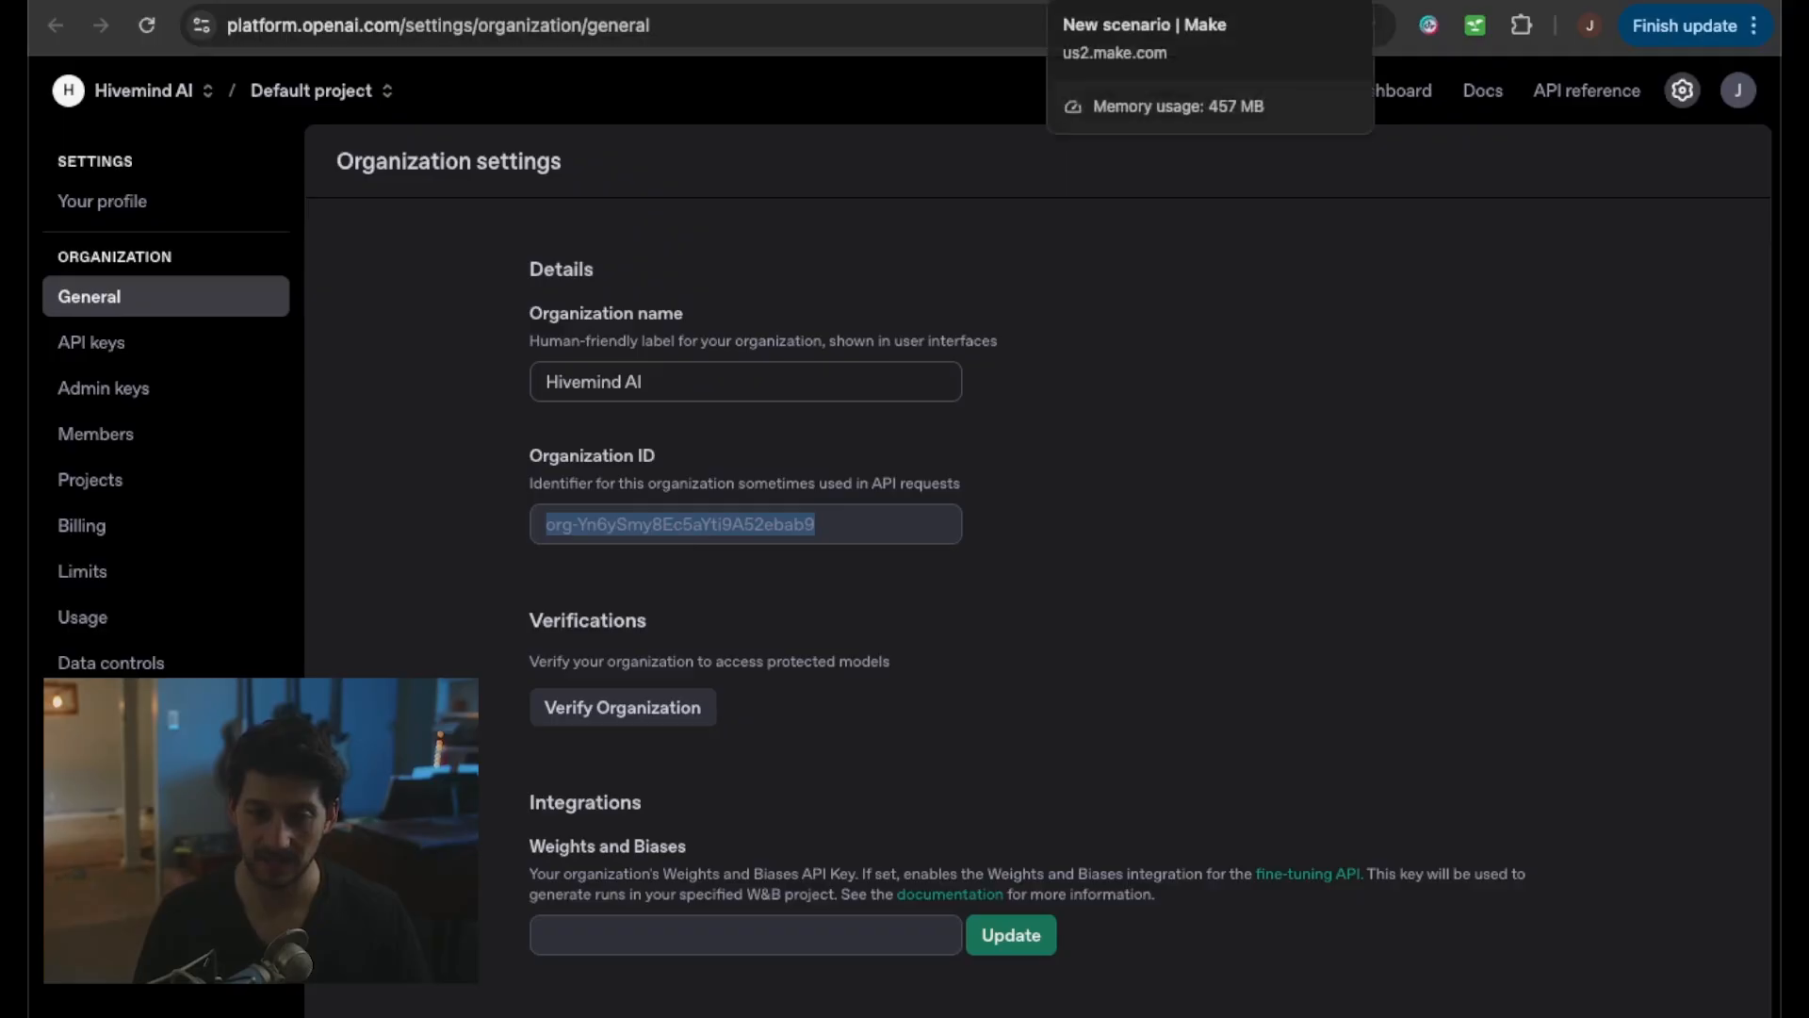
left_click(1150, 1)
left_click(1196, 592)
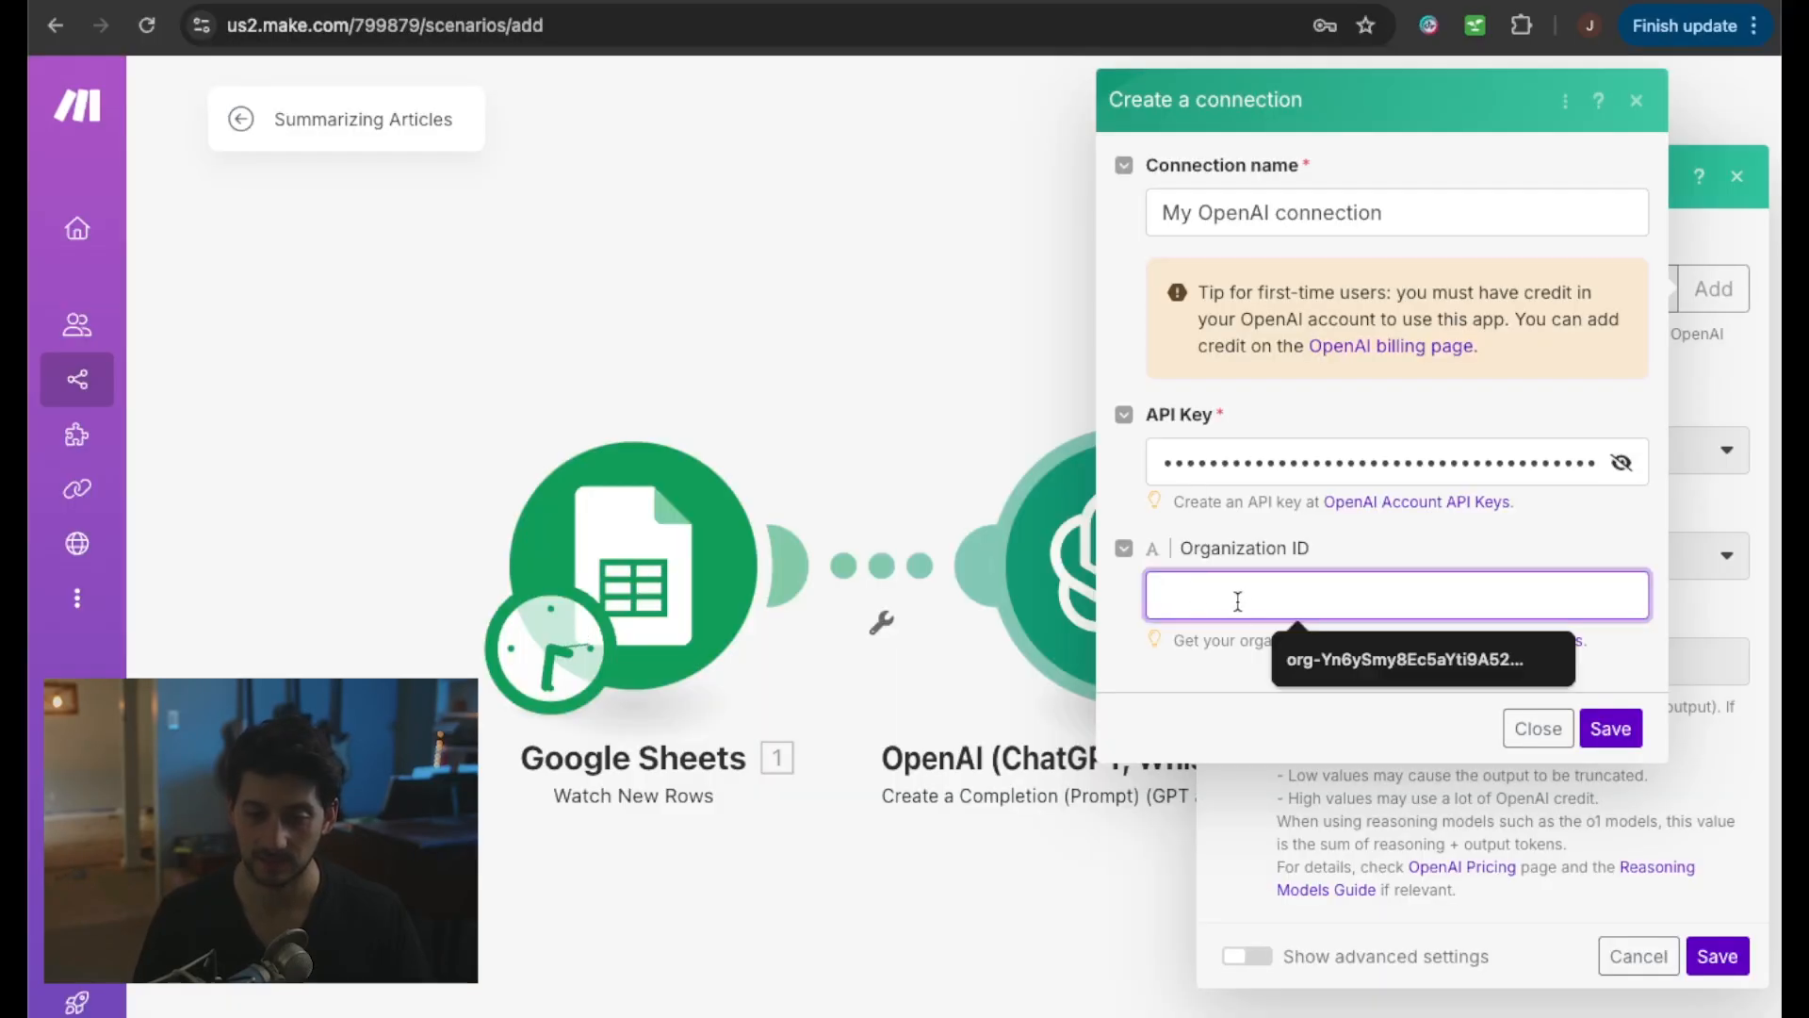
key("ctrl+v")
left_click(1259, 679)
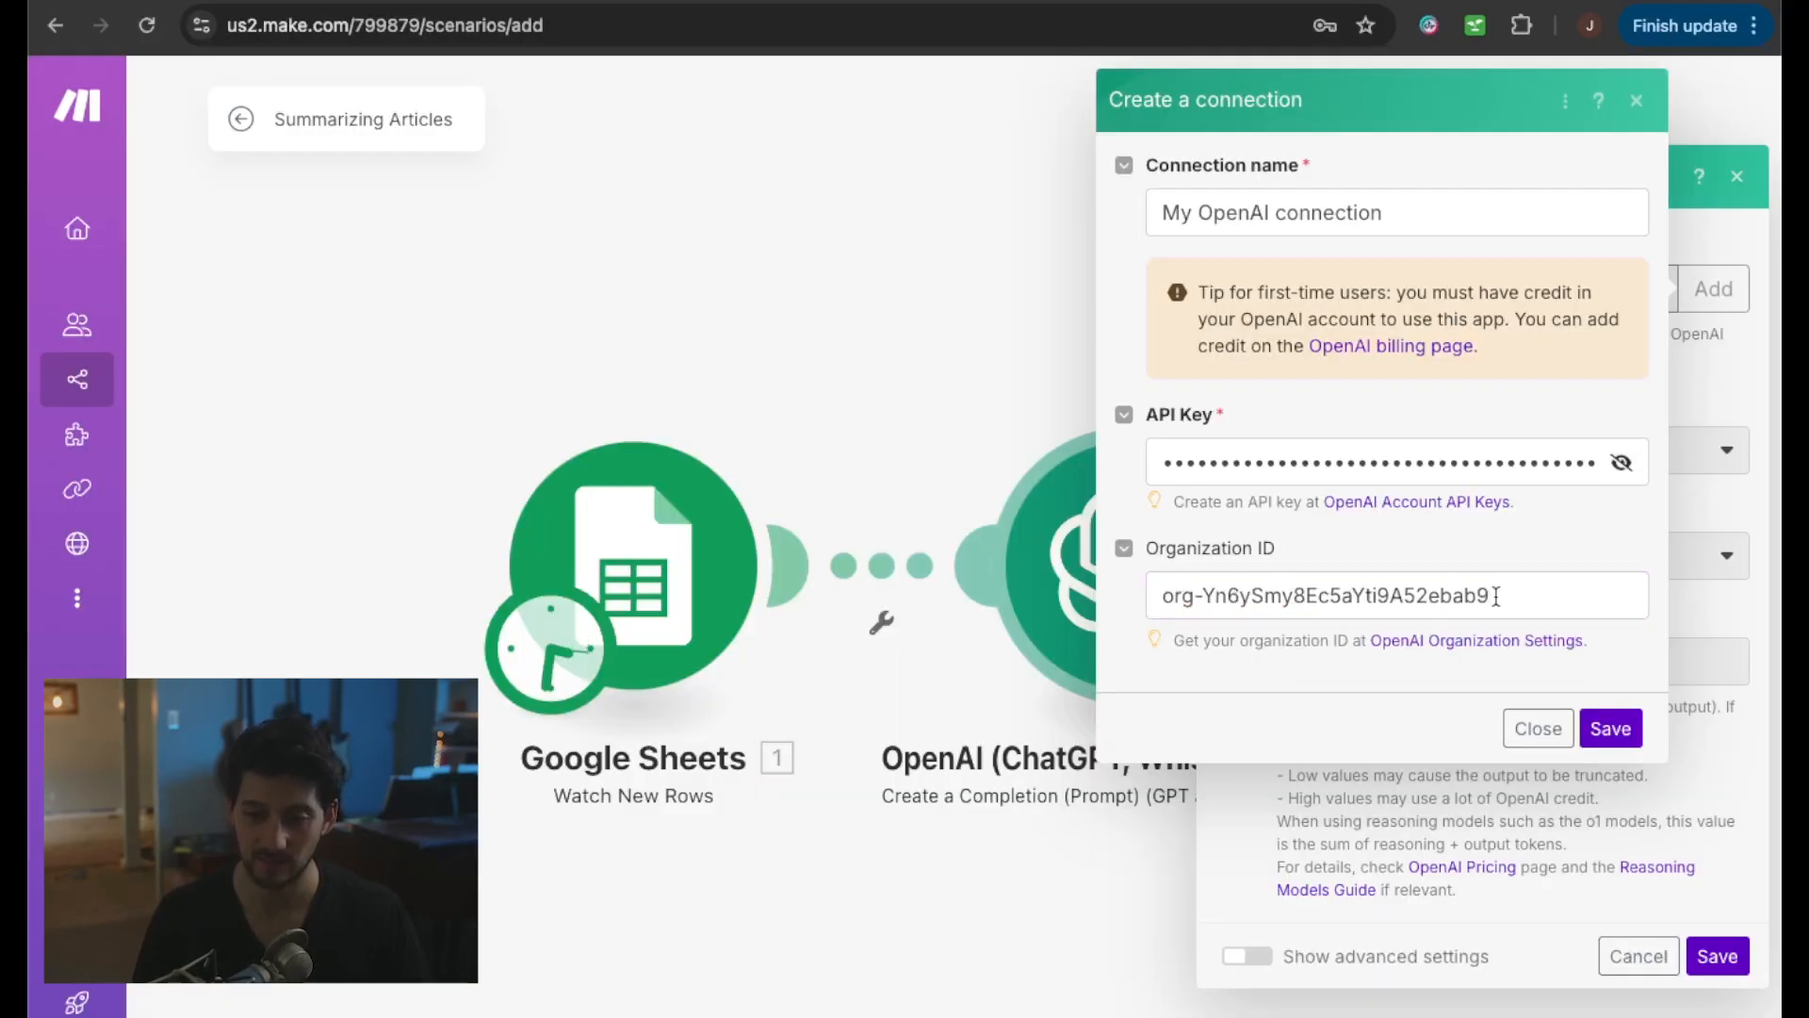
left_click(1614, 730)
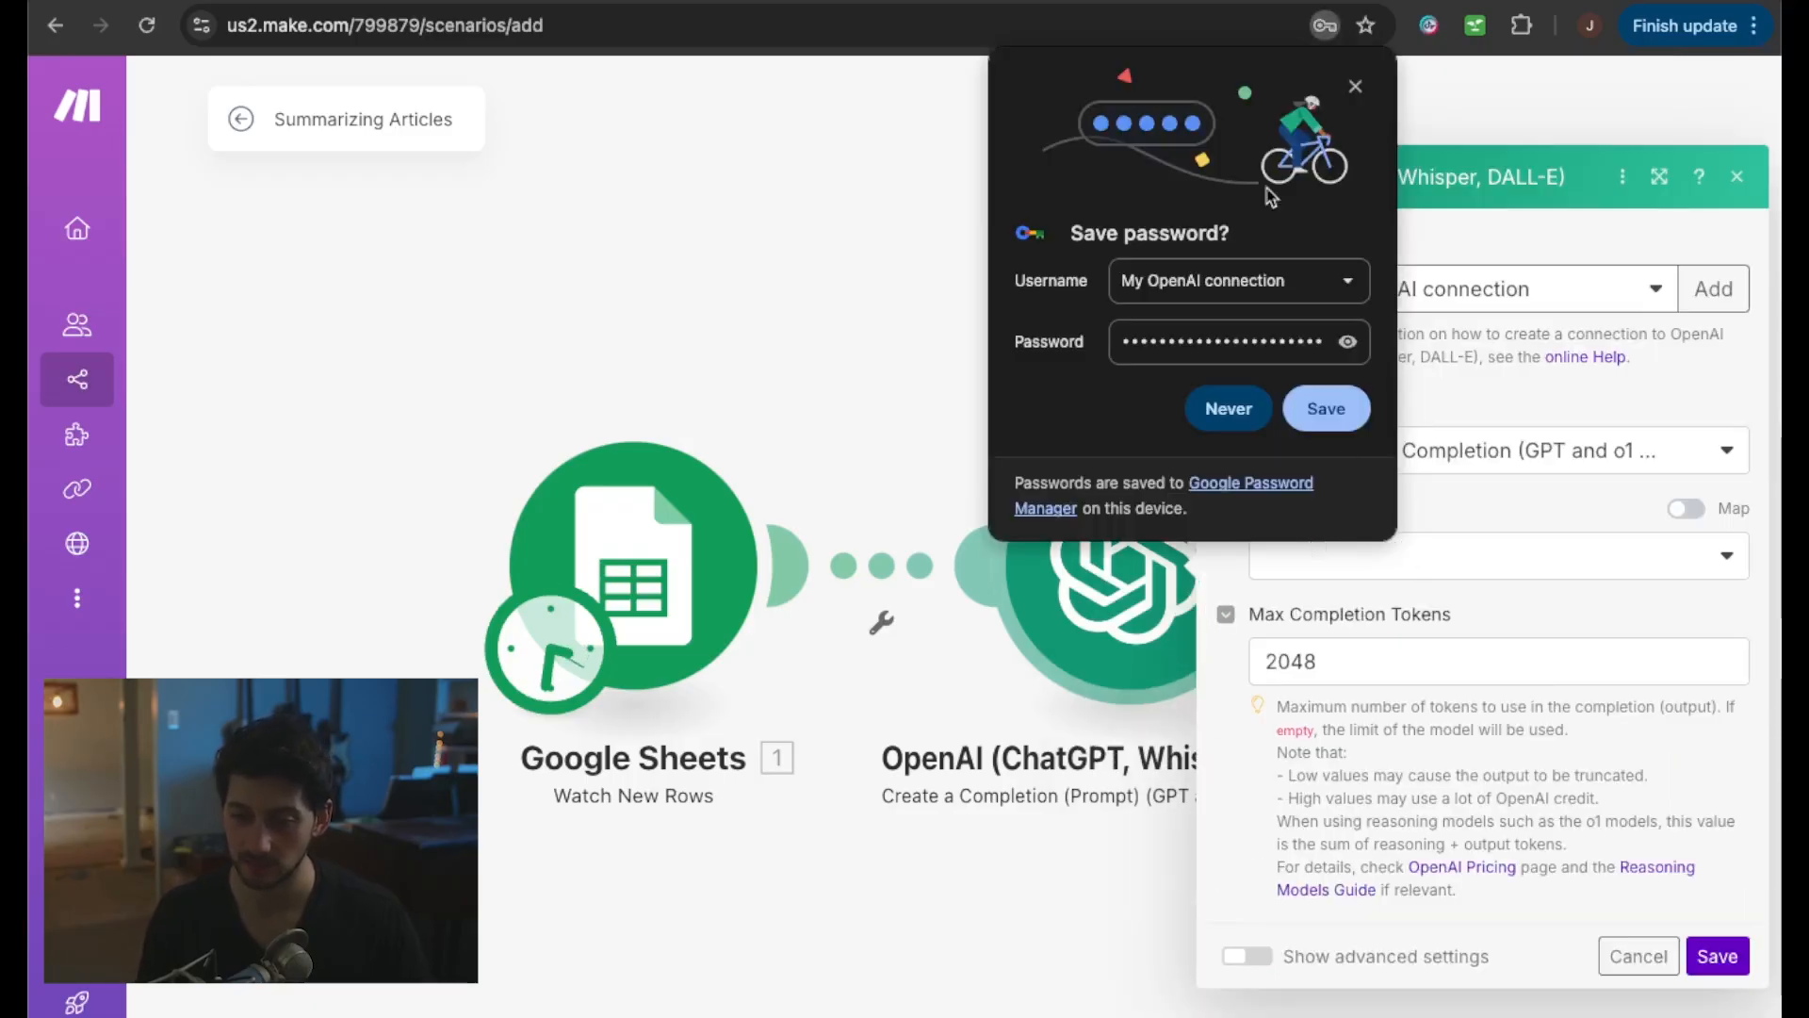
left_click(1355, 86)
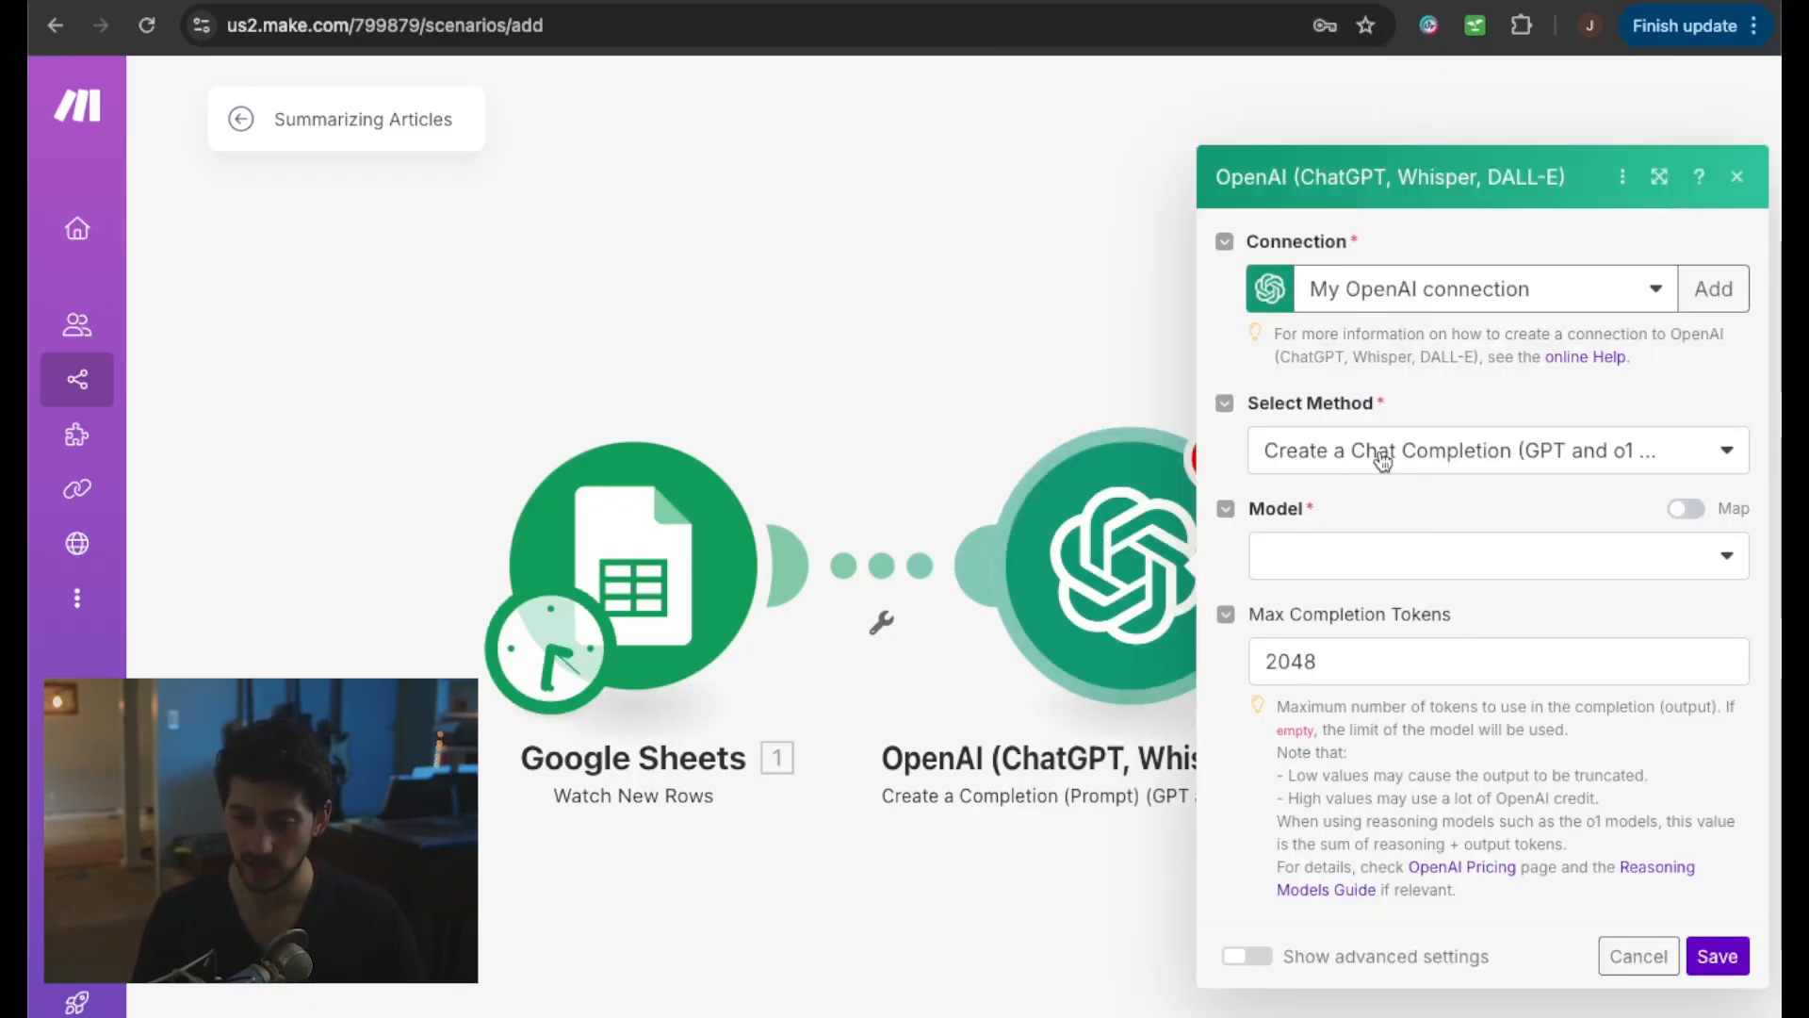
- Set the OpenAI module's model to o1-mini (system) and add a first message
left_click(1344, 558)
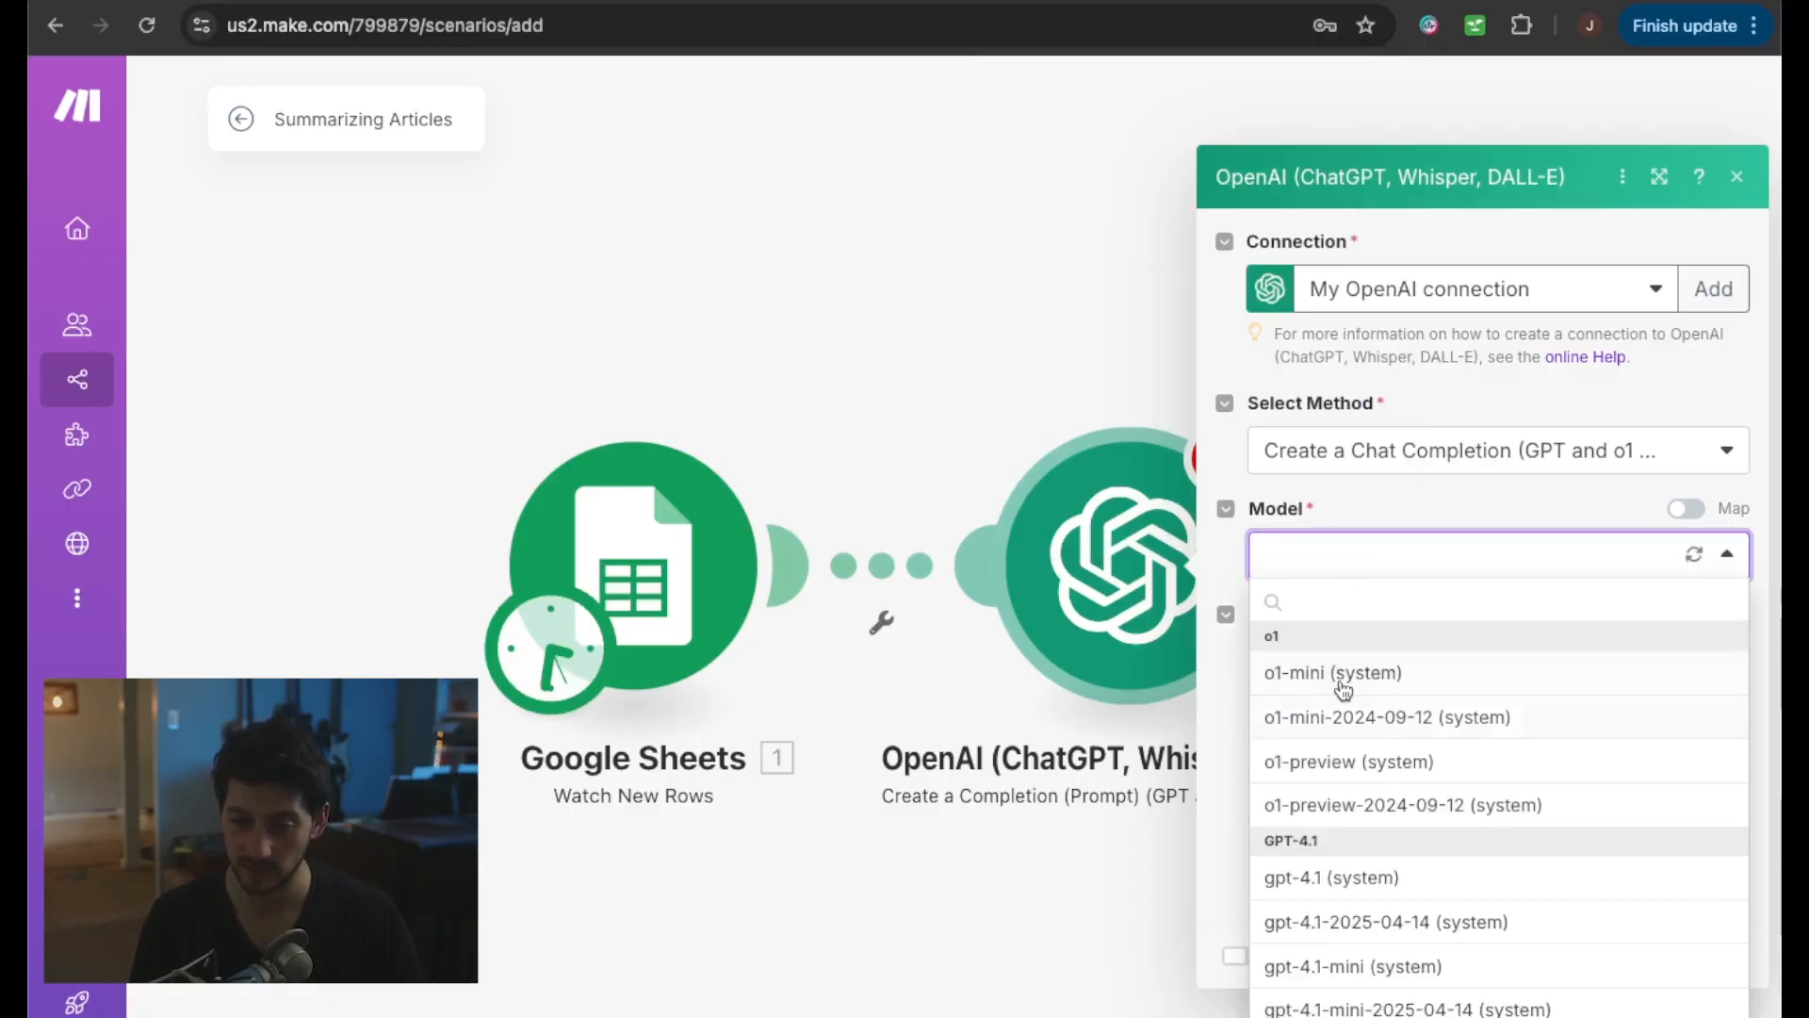
left_click(1370, 690)
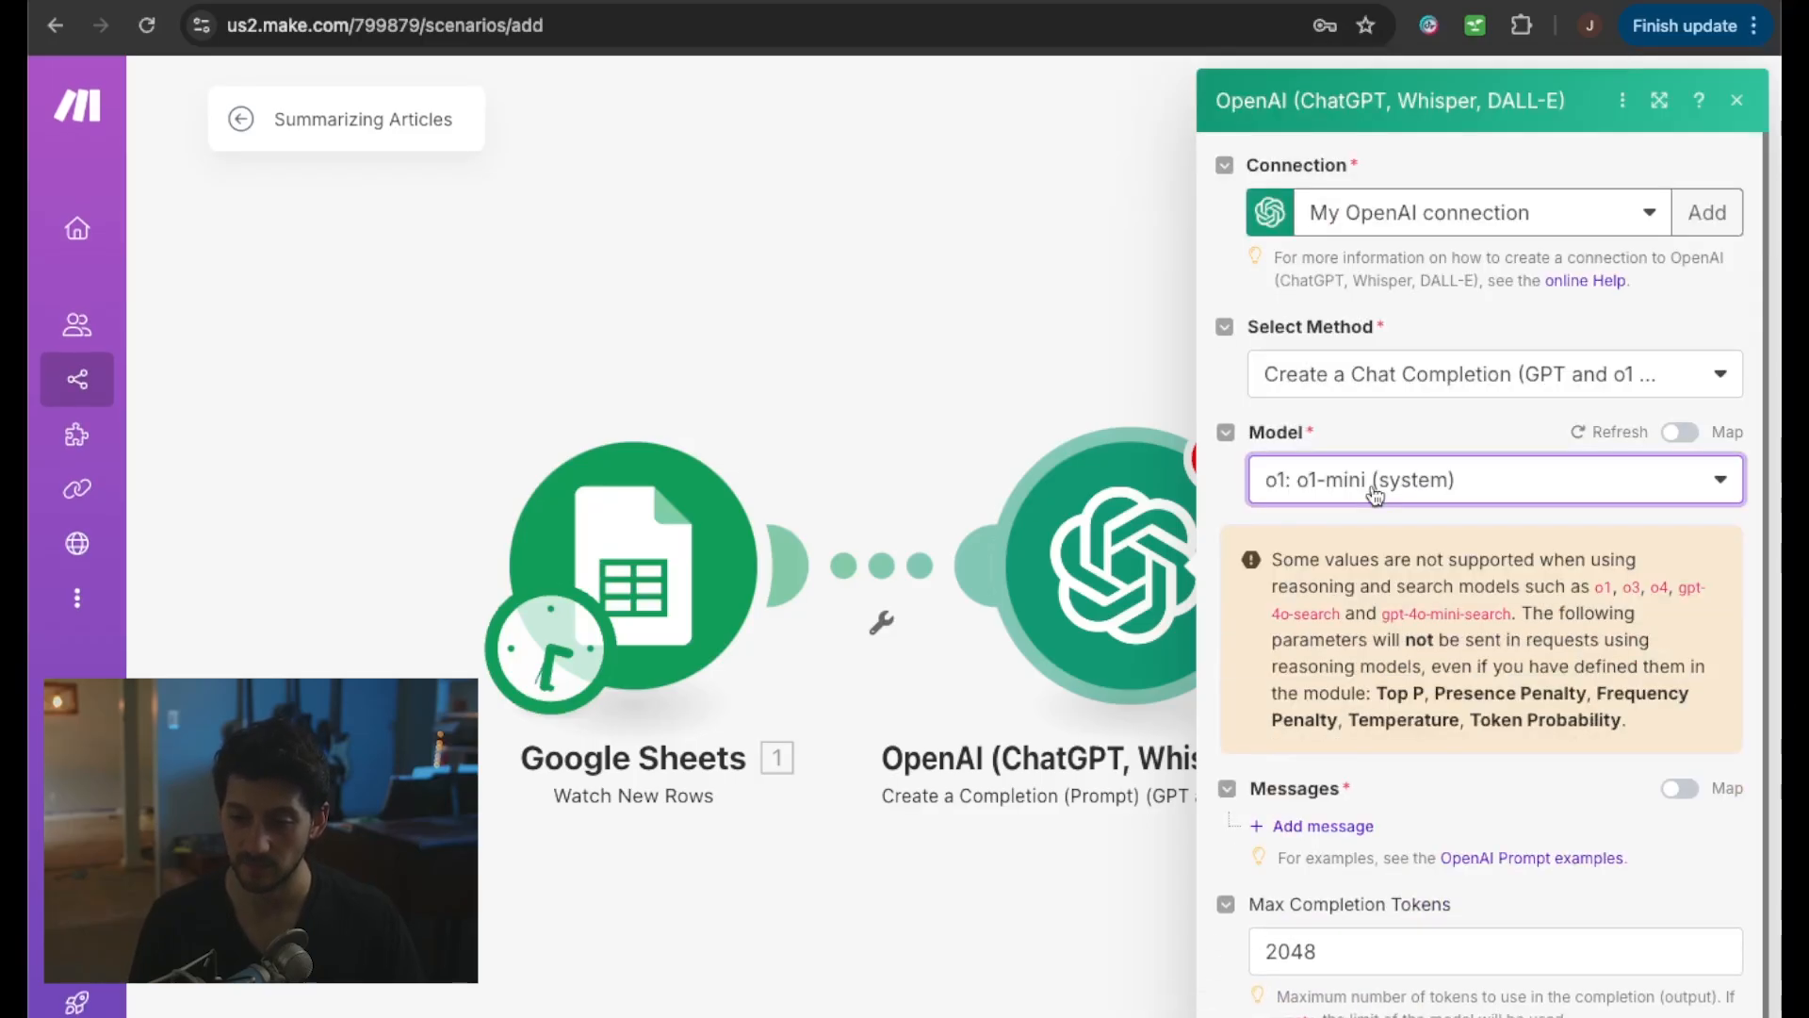
left_click(1317, 819)
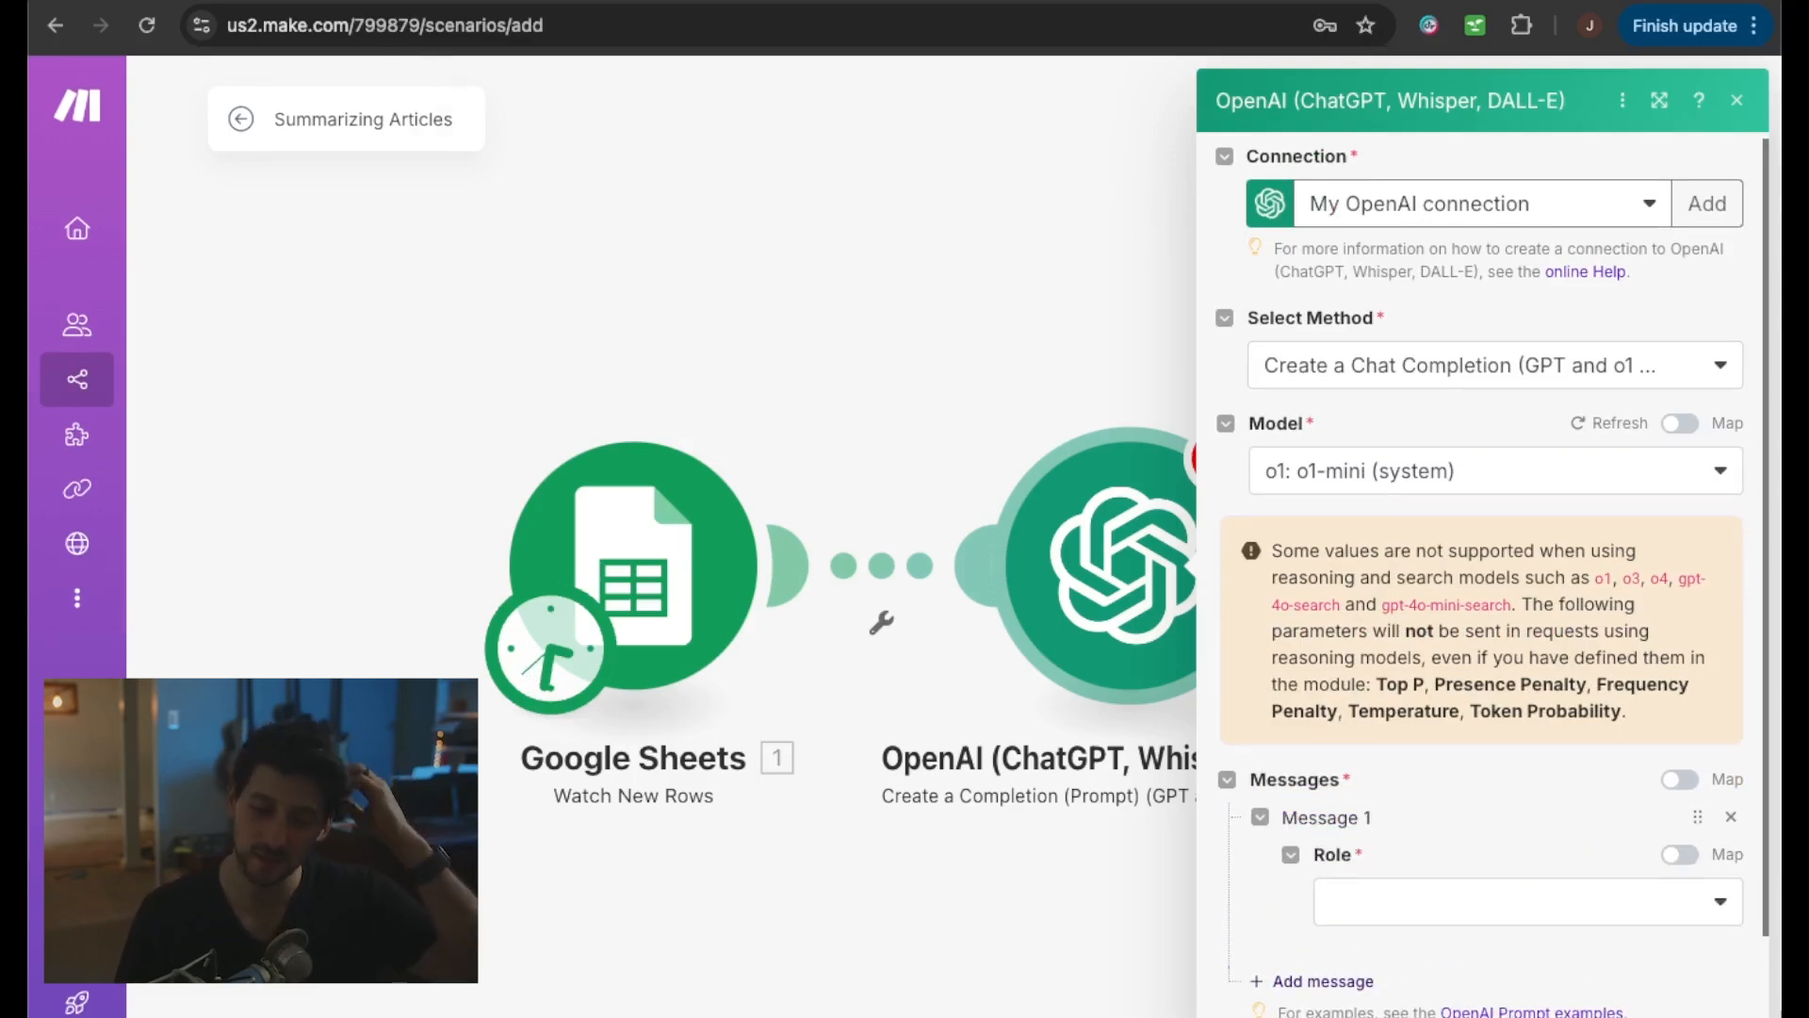
key("super+Tab")
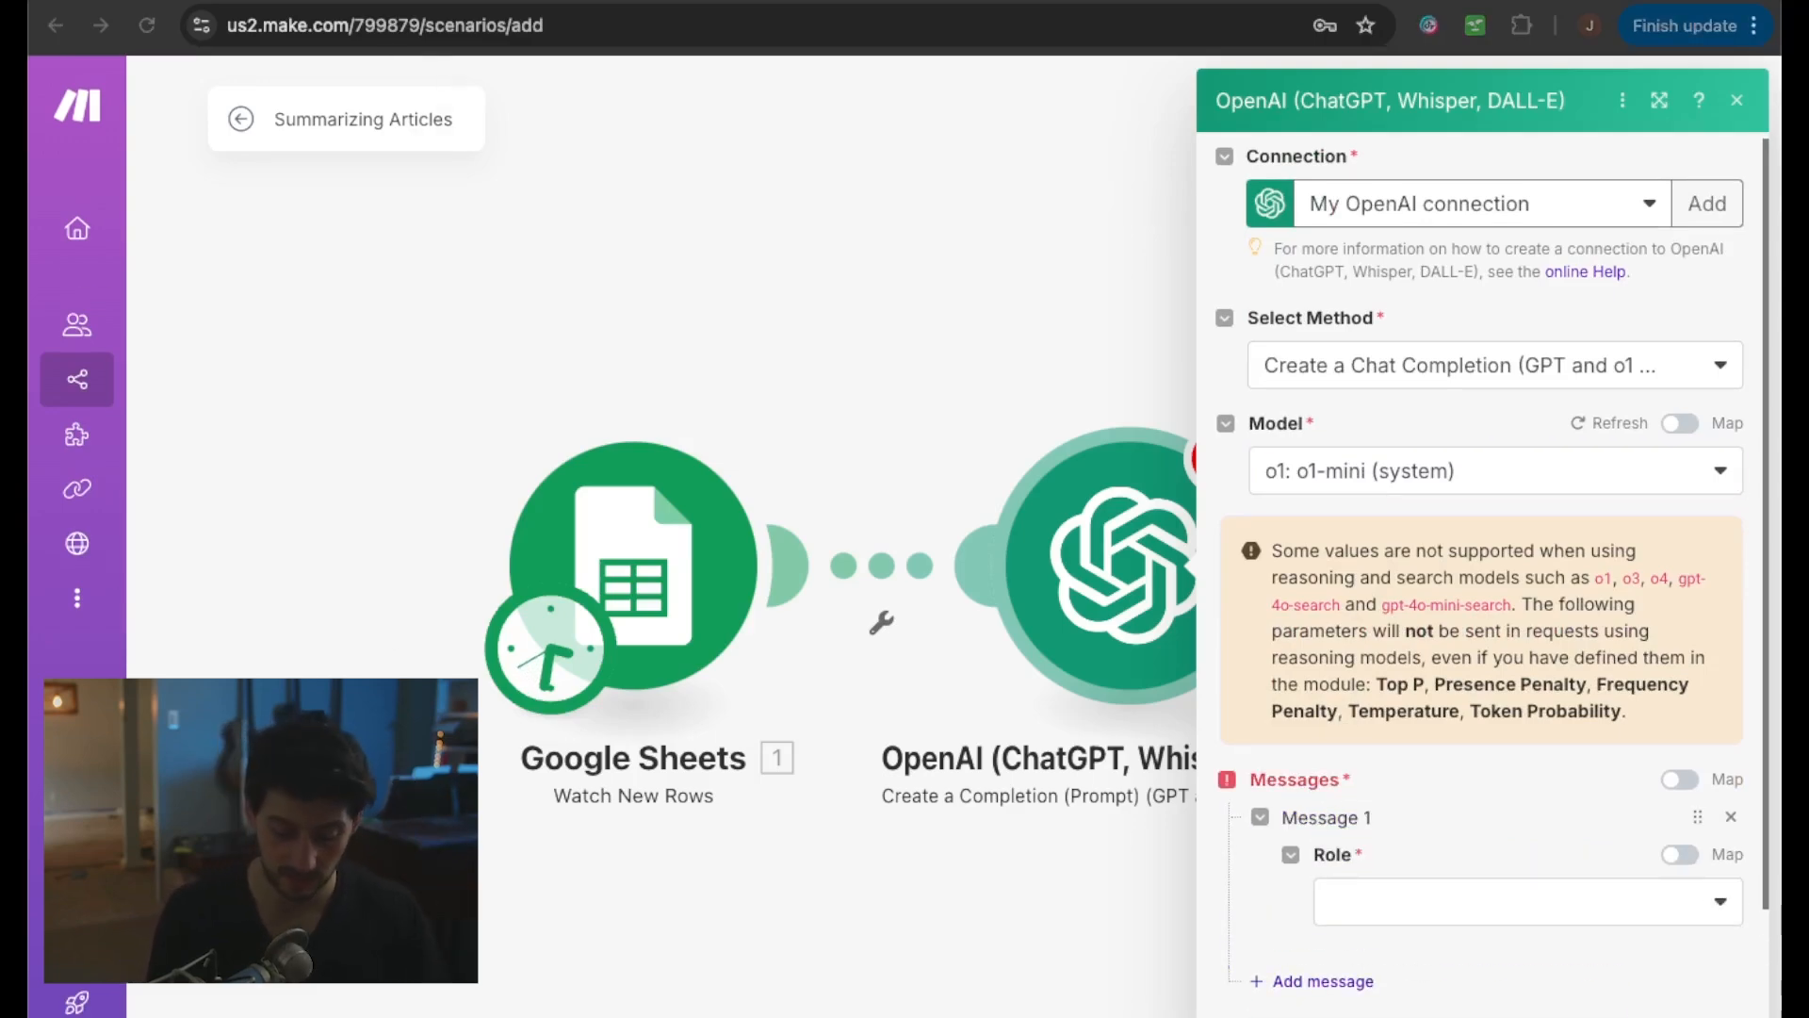
- Set the OpenAI module's maximum completion tokens to 1000
scroll(1445, 641, "down", 5)
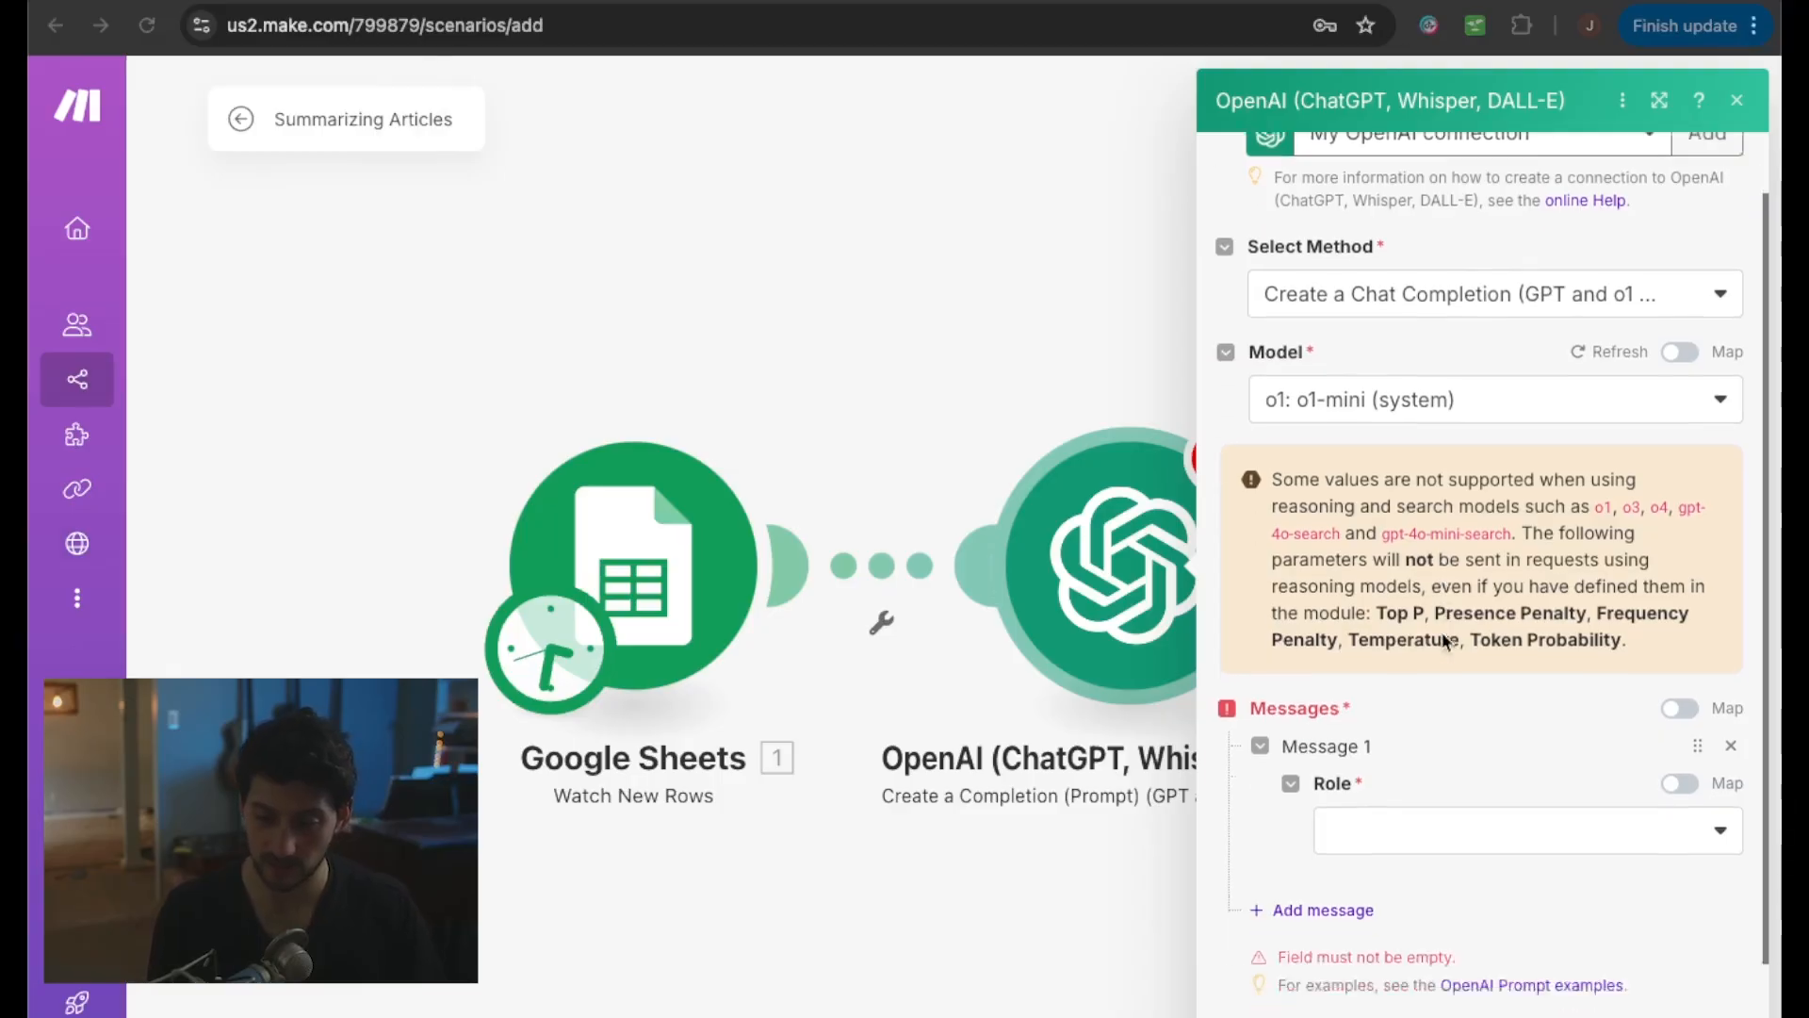
left_click(1327, 871)
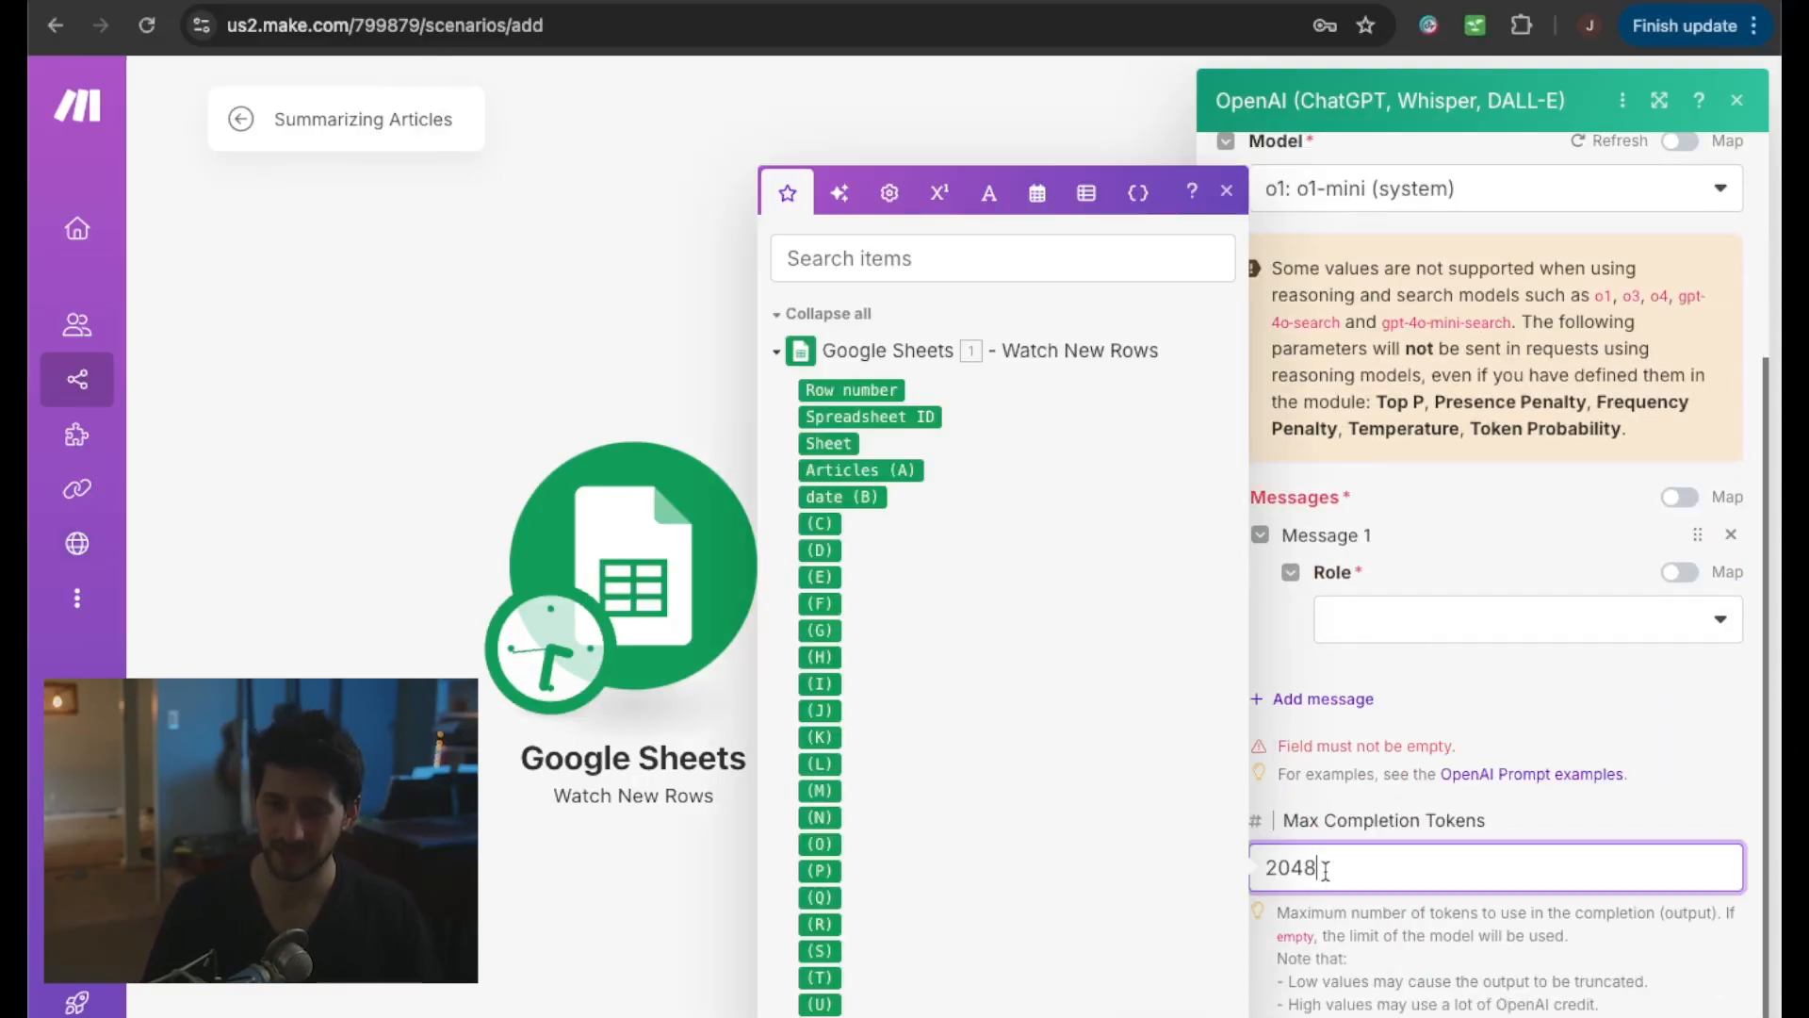
type("1000")
key("BackSpace")
key("BackSpace")
key("BackSpace")
key("BackSpace")
key("BackSpace")
key("BackSpace")
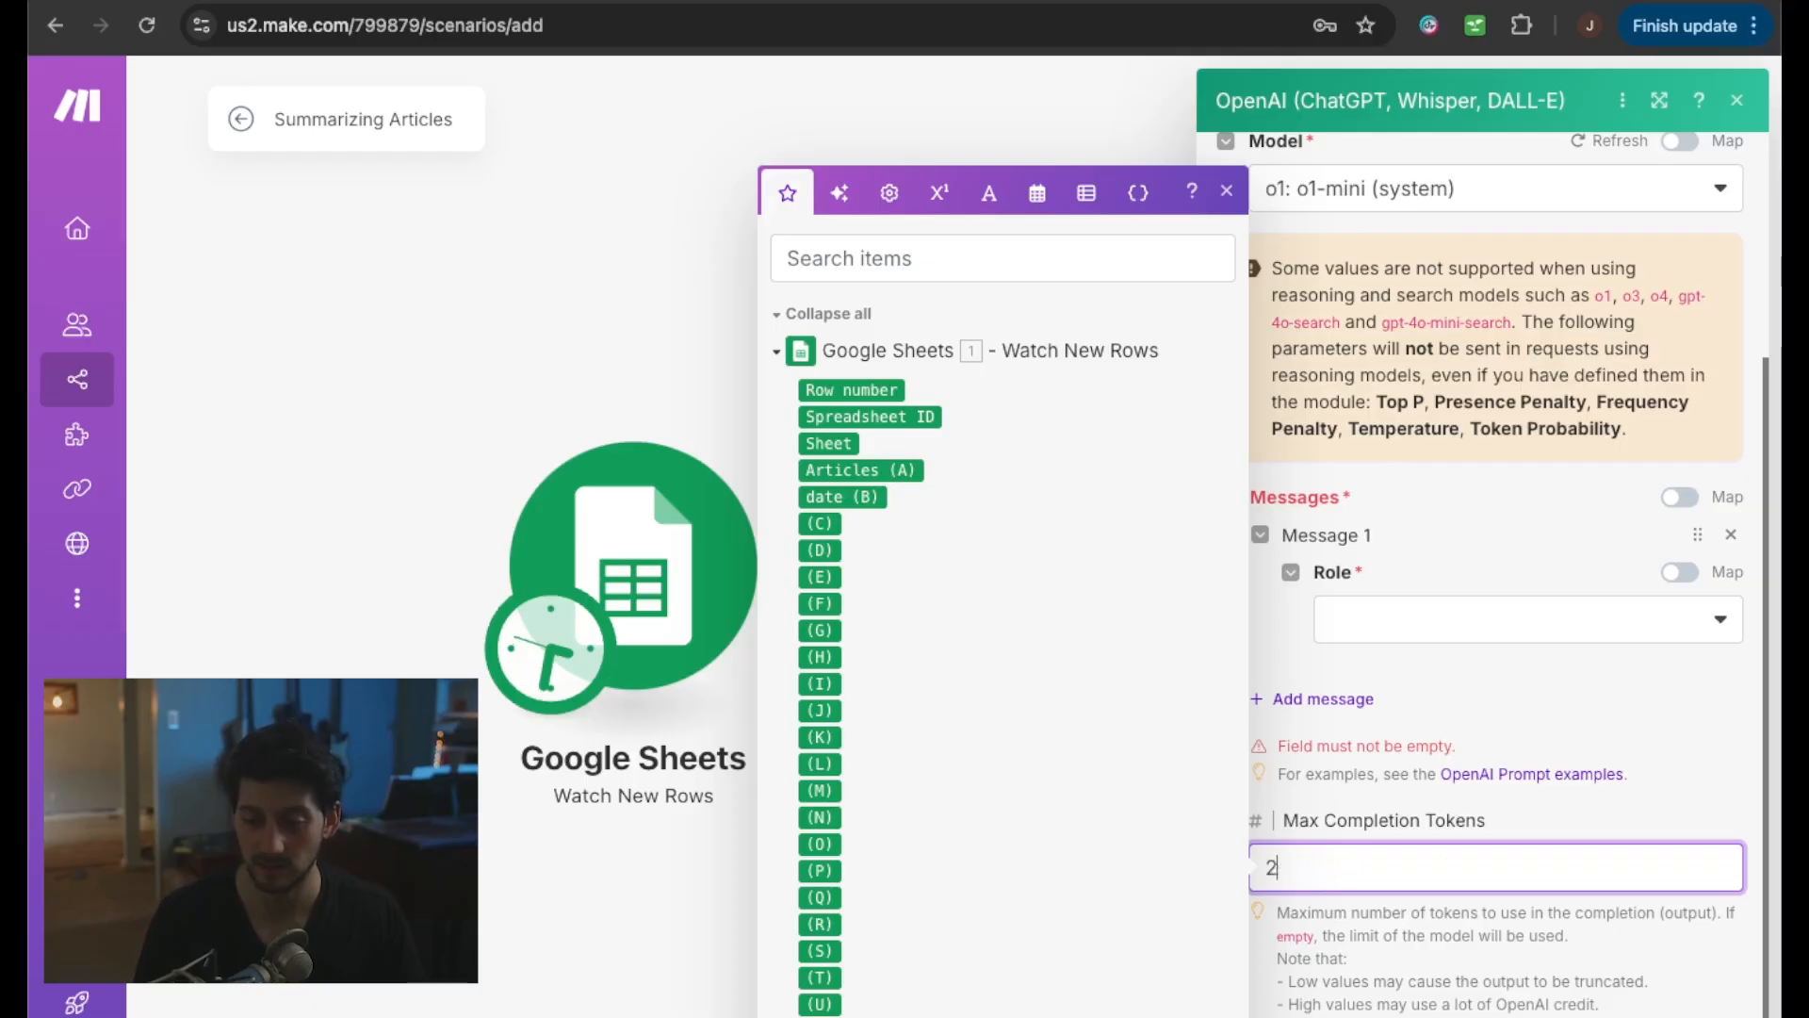
type("000")
left_click(1633, 699)
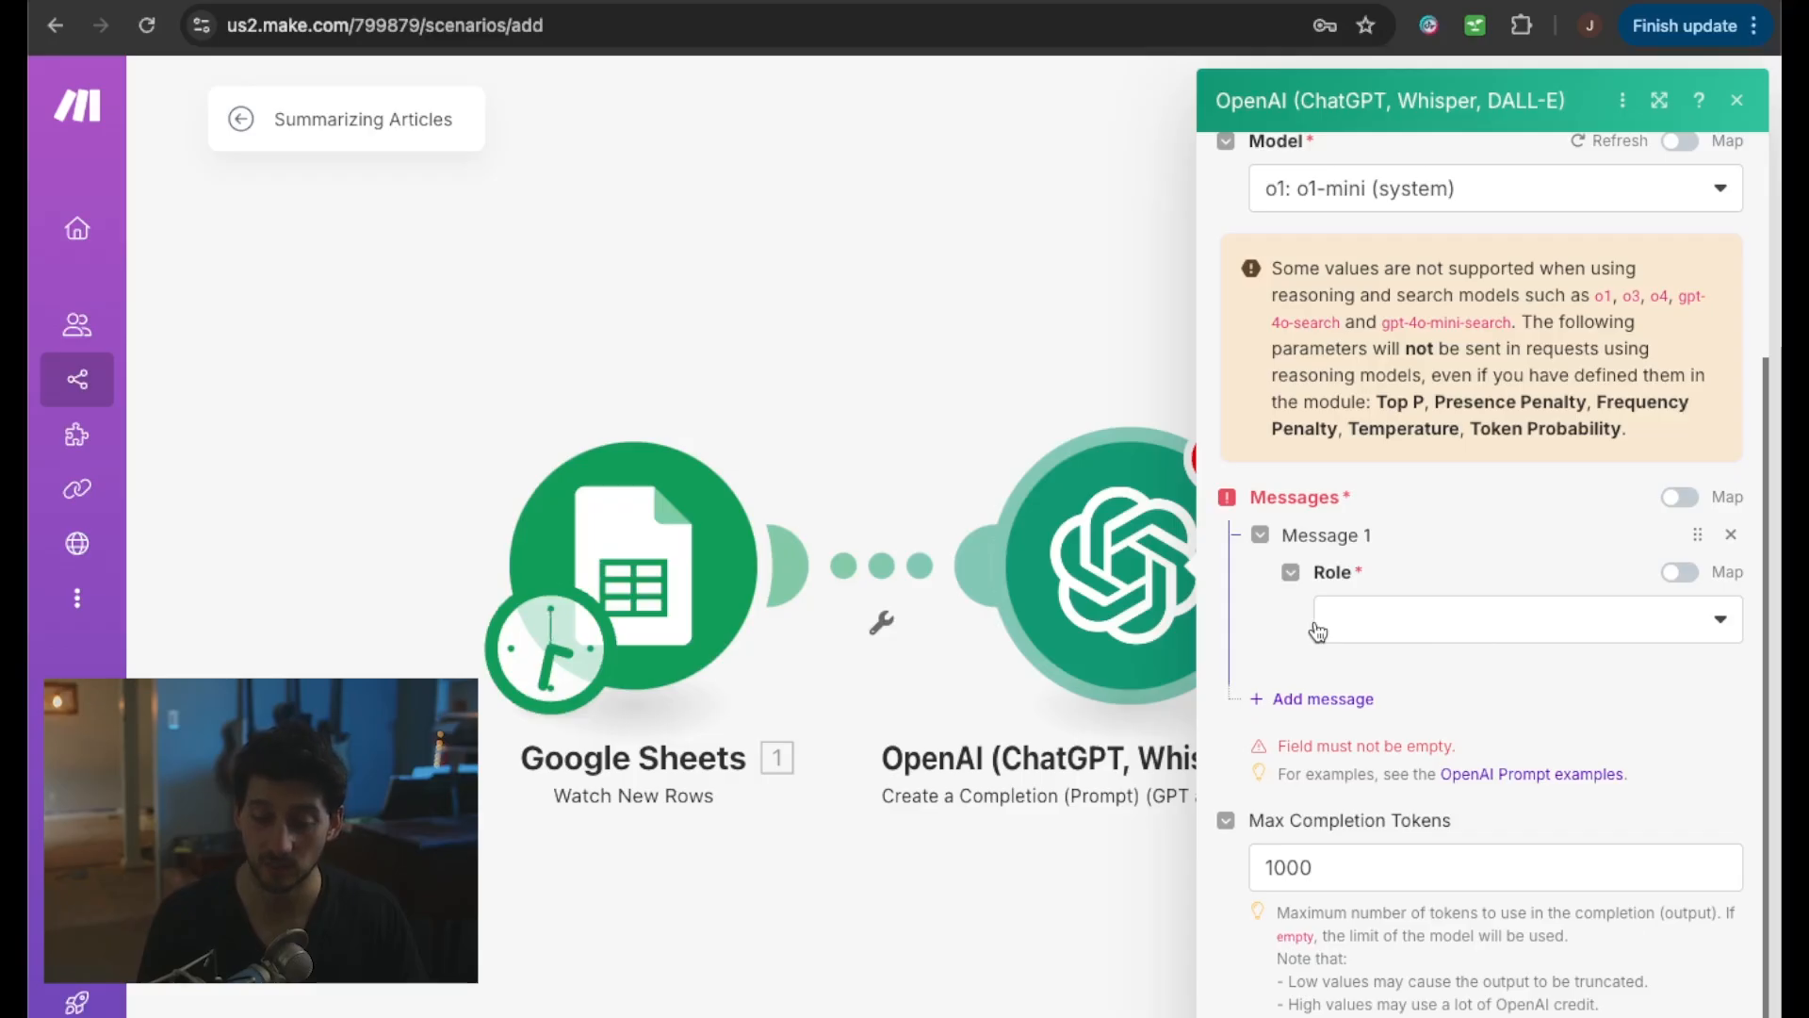
- Set Message 1's role to User and paste the article-summary prompt containing the Articles (A) value as its text content
left_click(1418, 630)
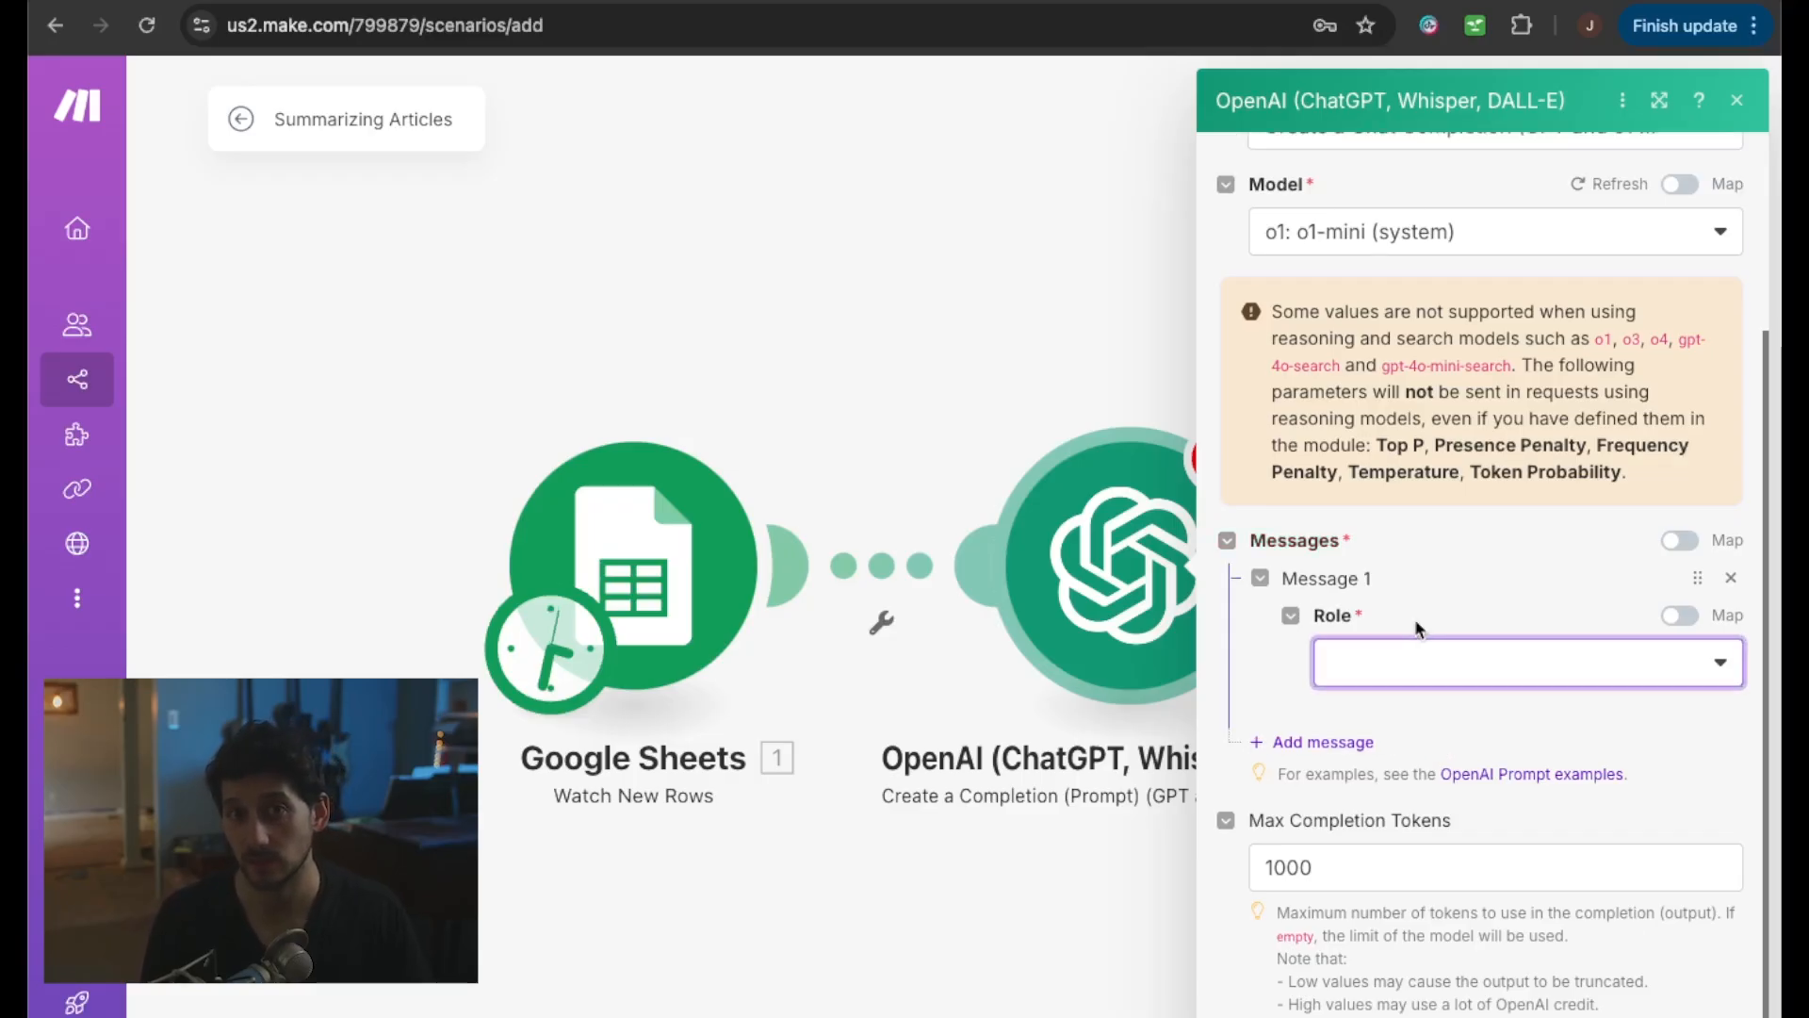
left_click(1733, 671)
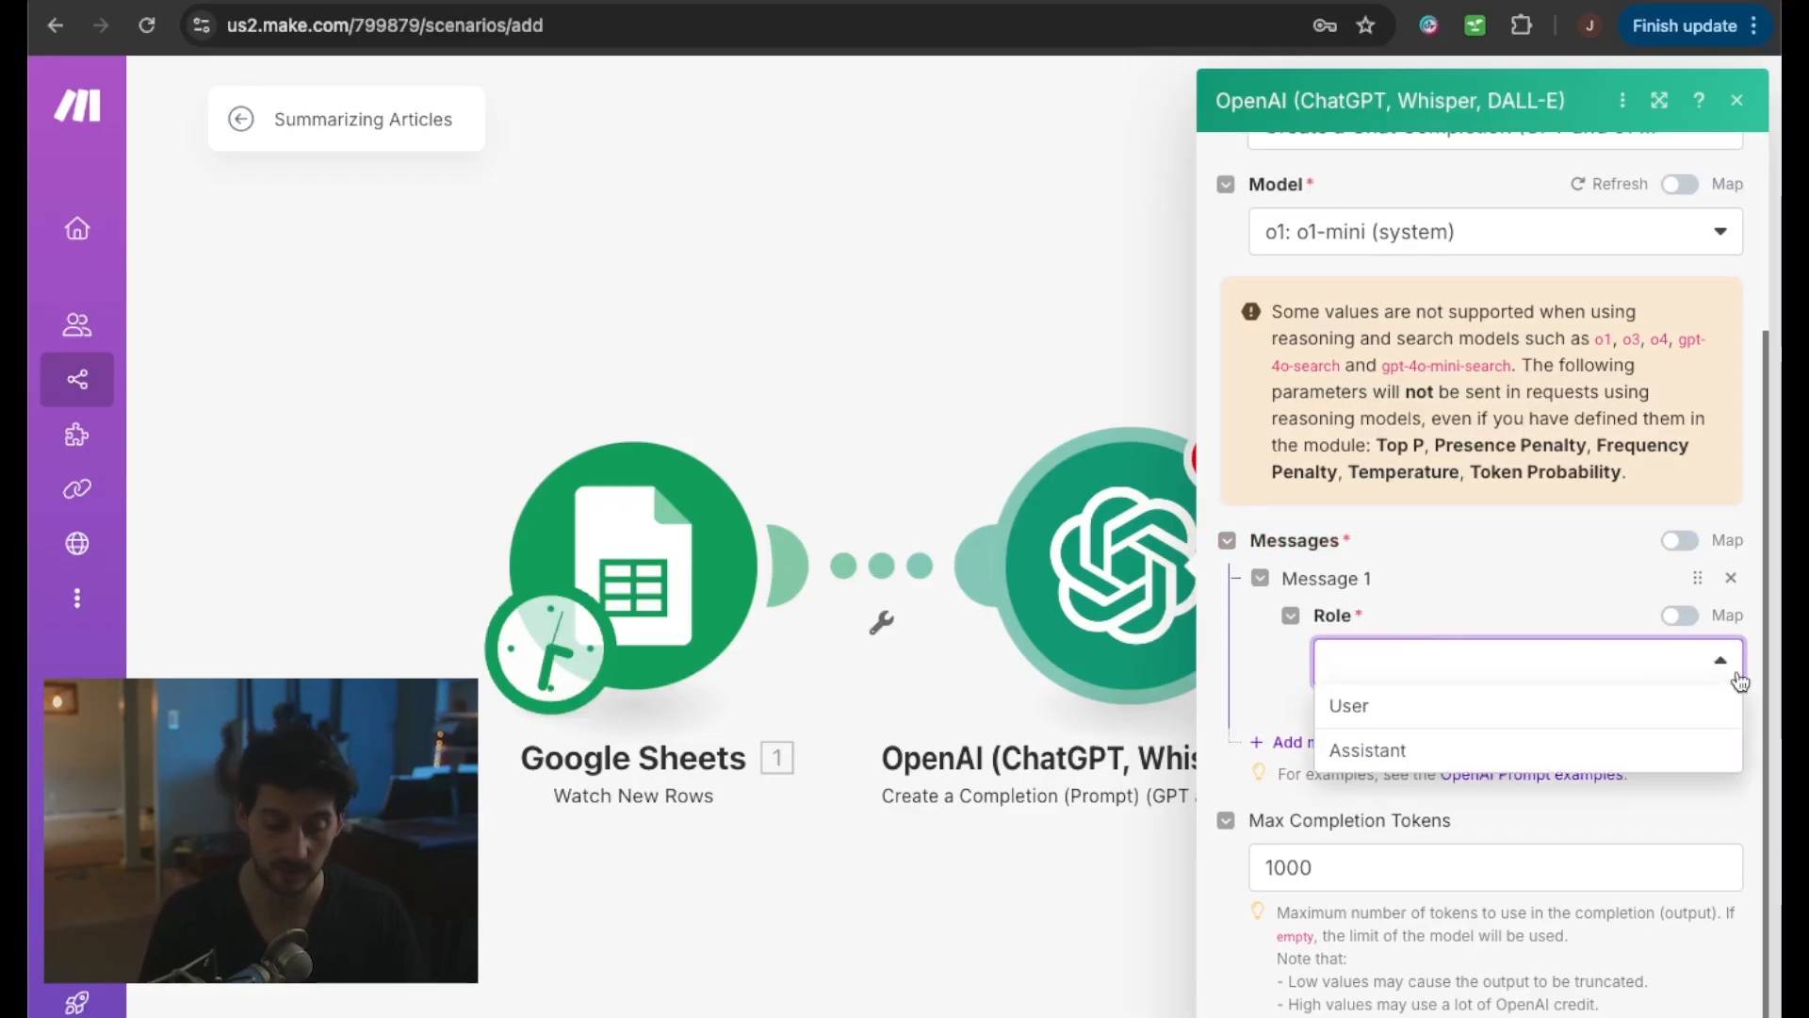
left_click(1361, 713)
left_click(1357, 765)
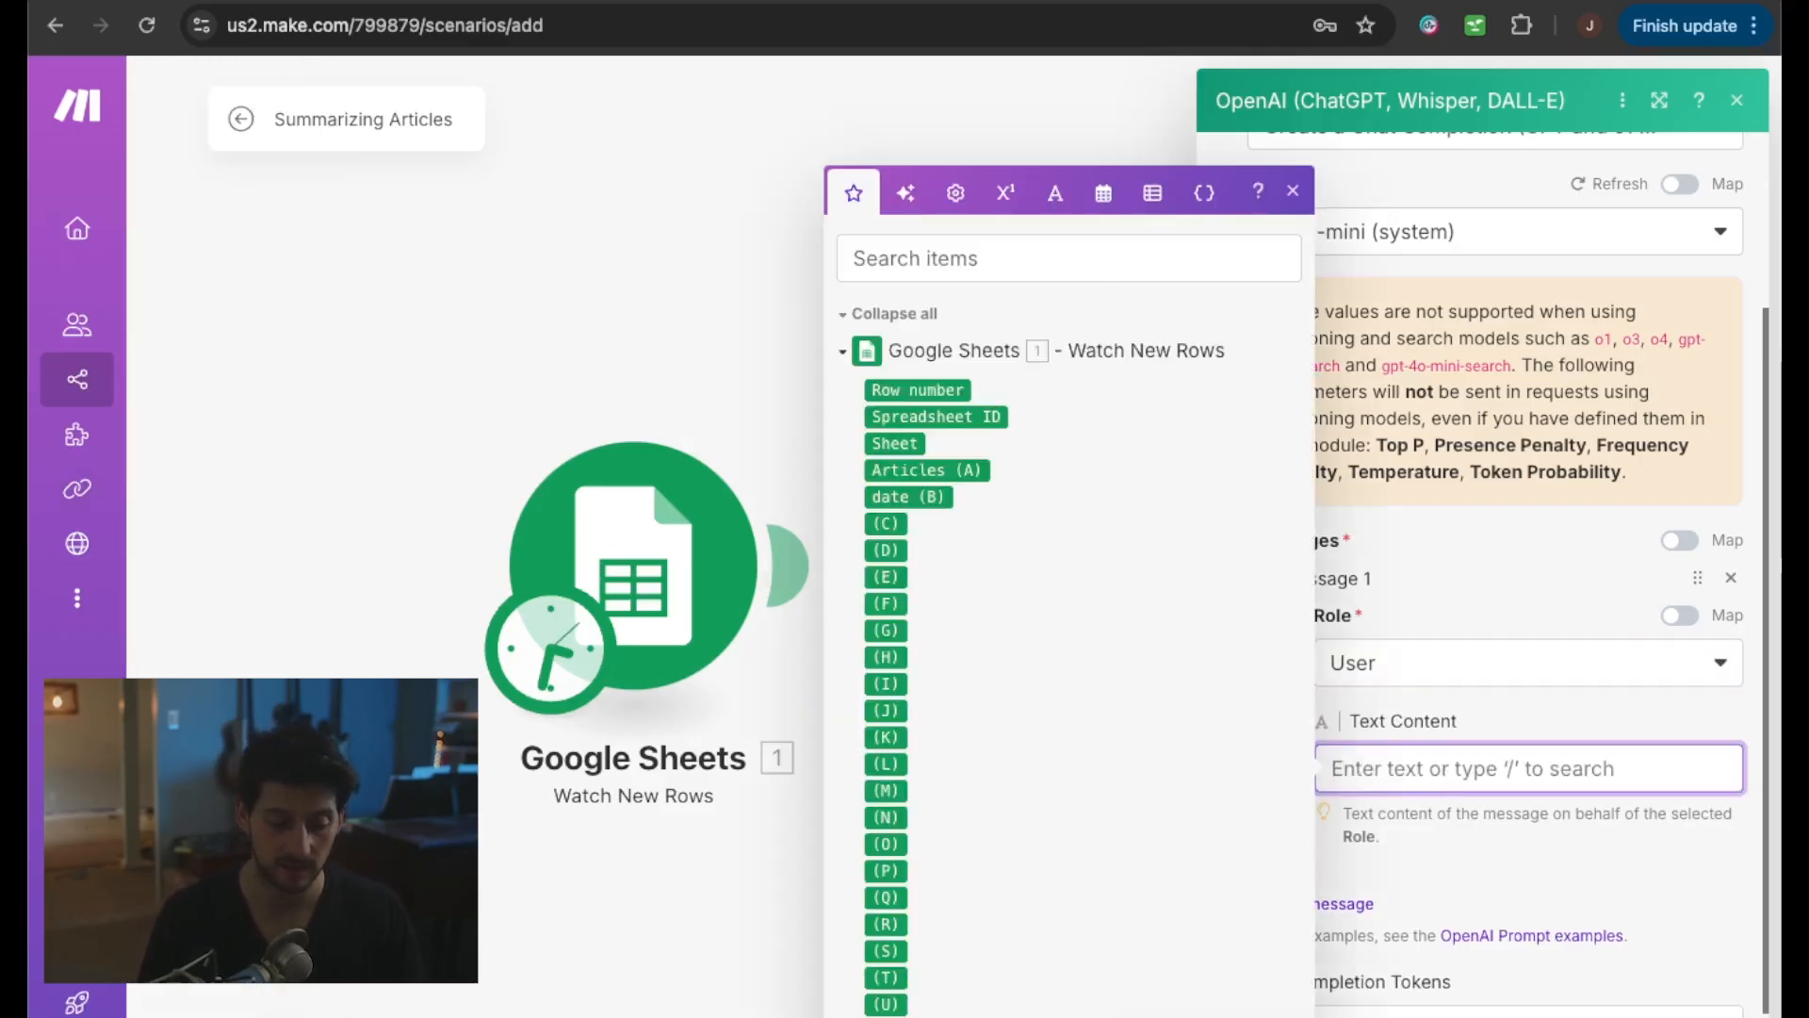
key("super+Tab")
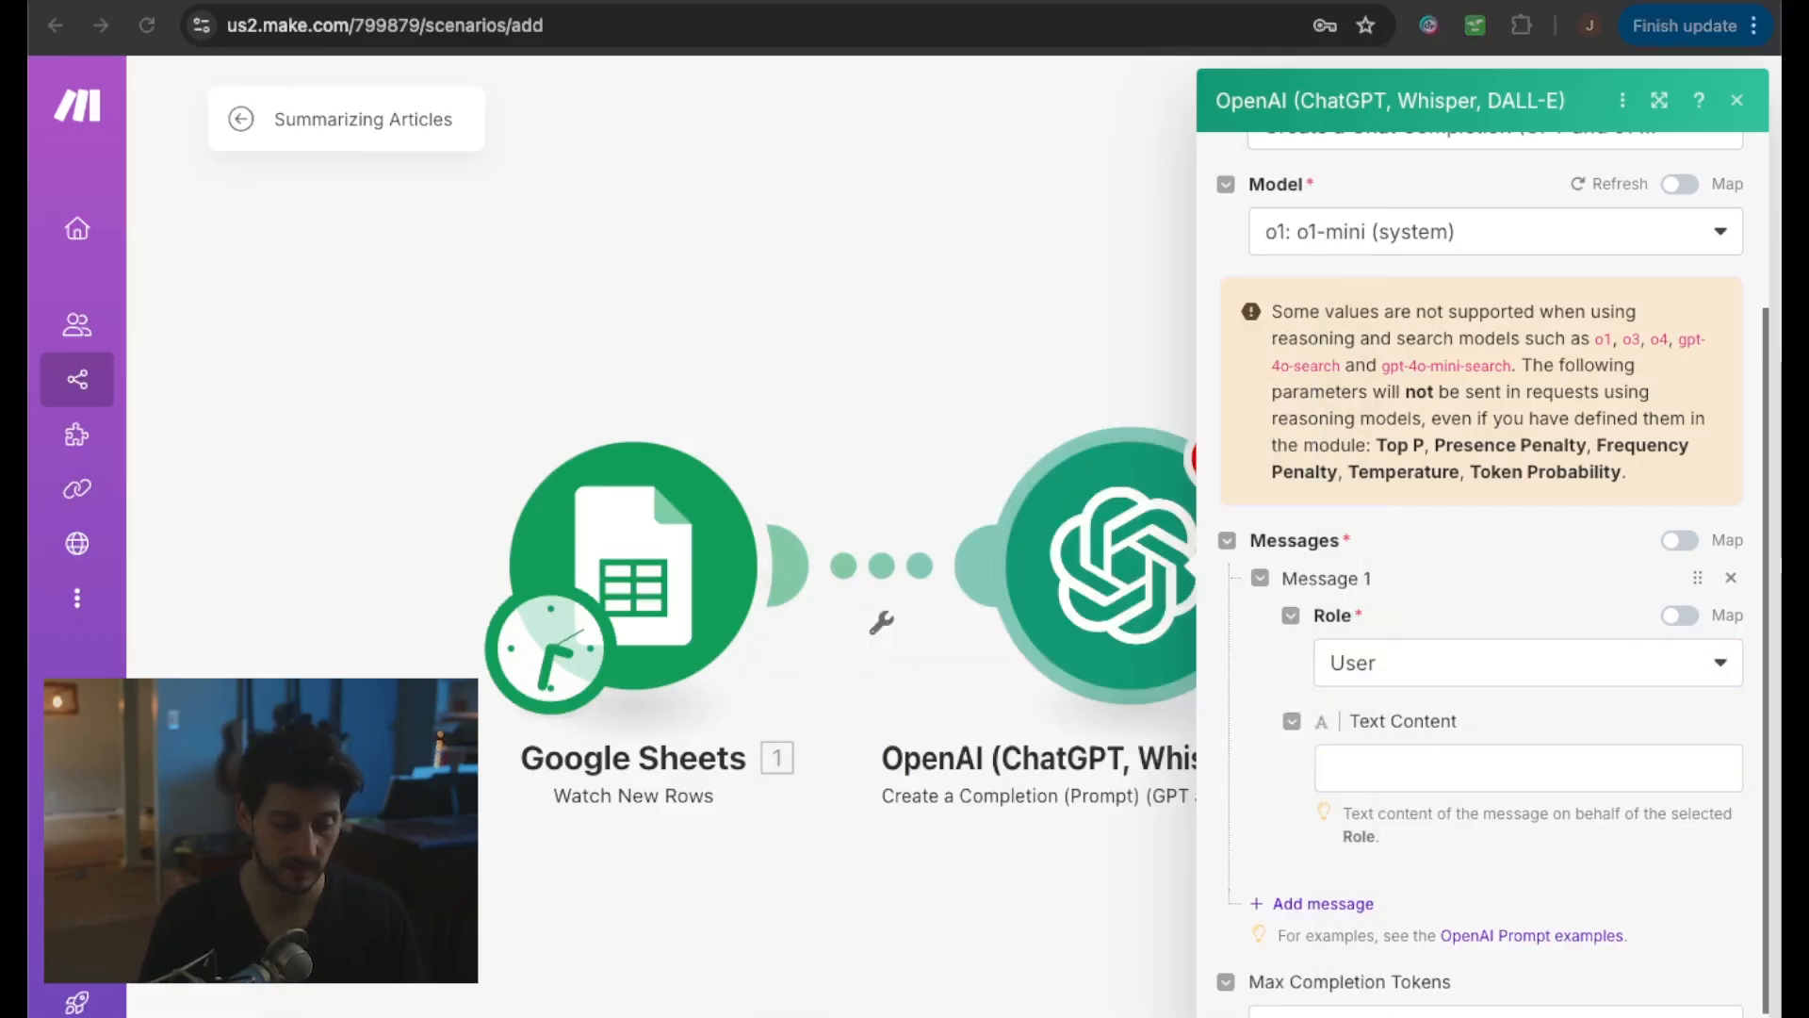
left_click(1402, 761)
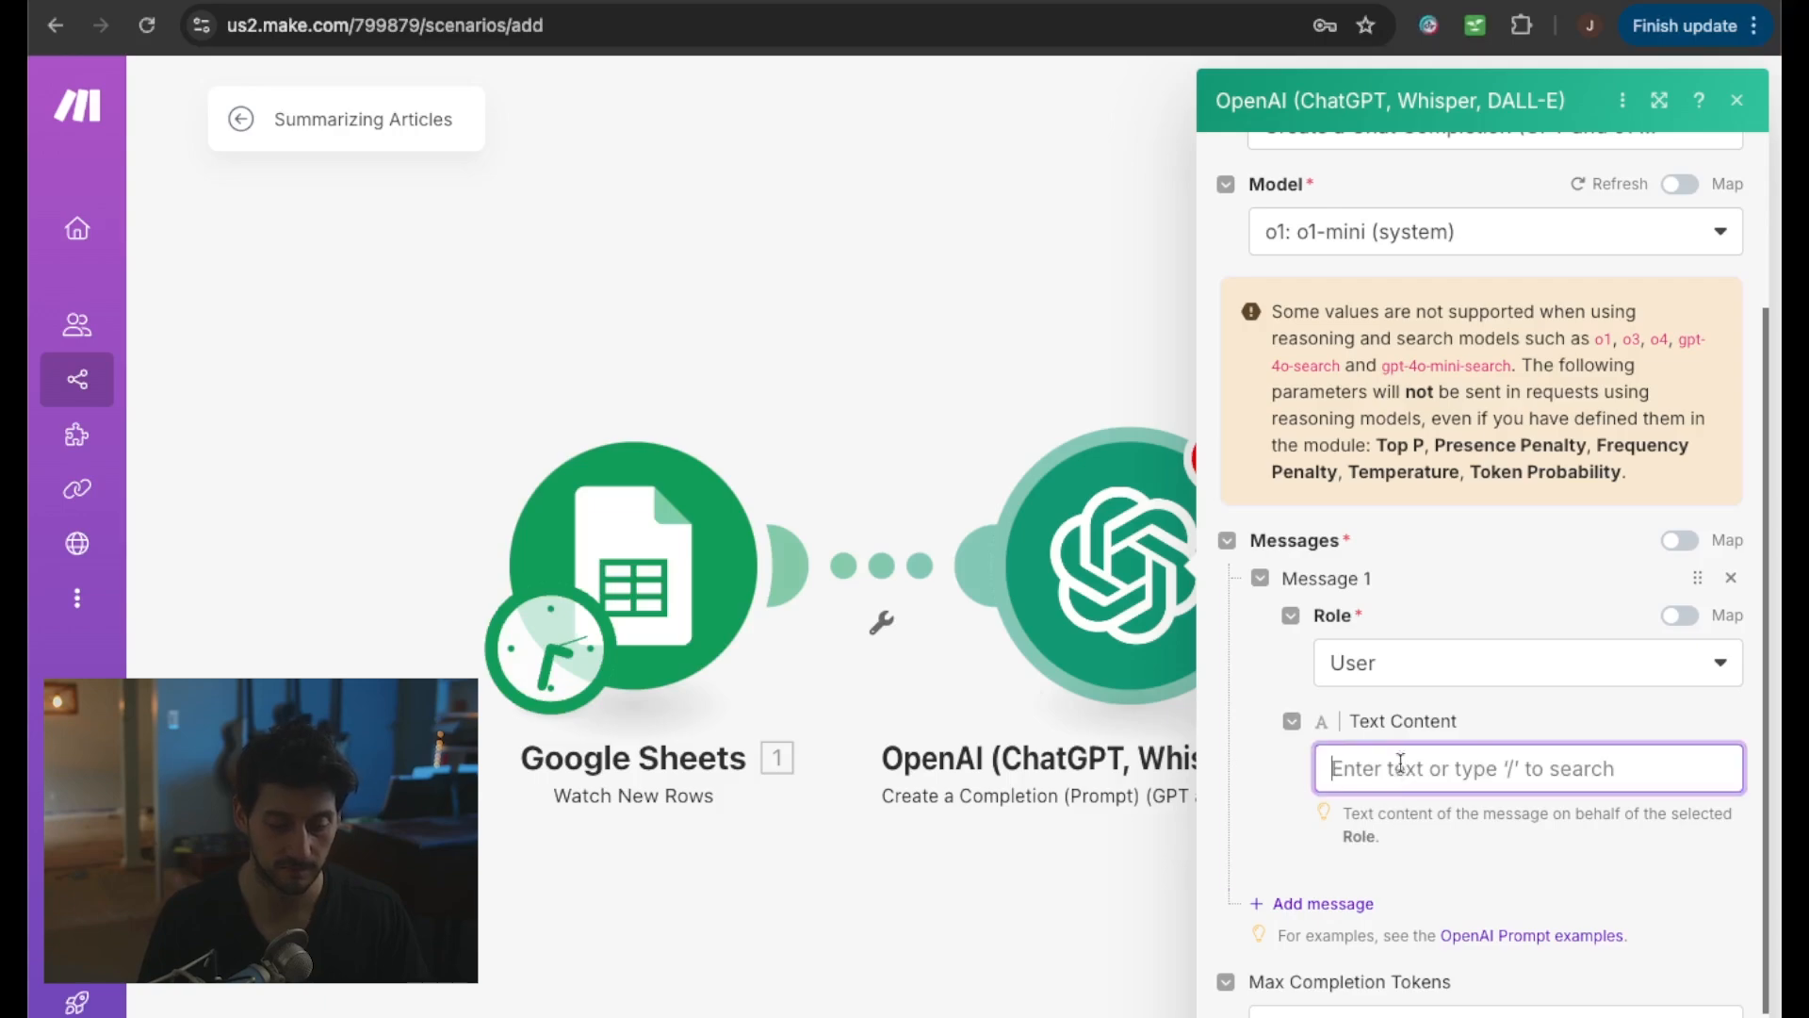
key("super+v")
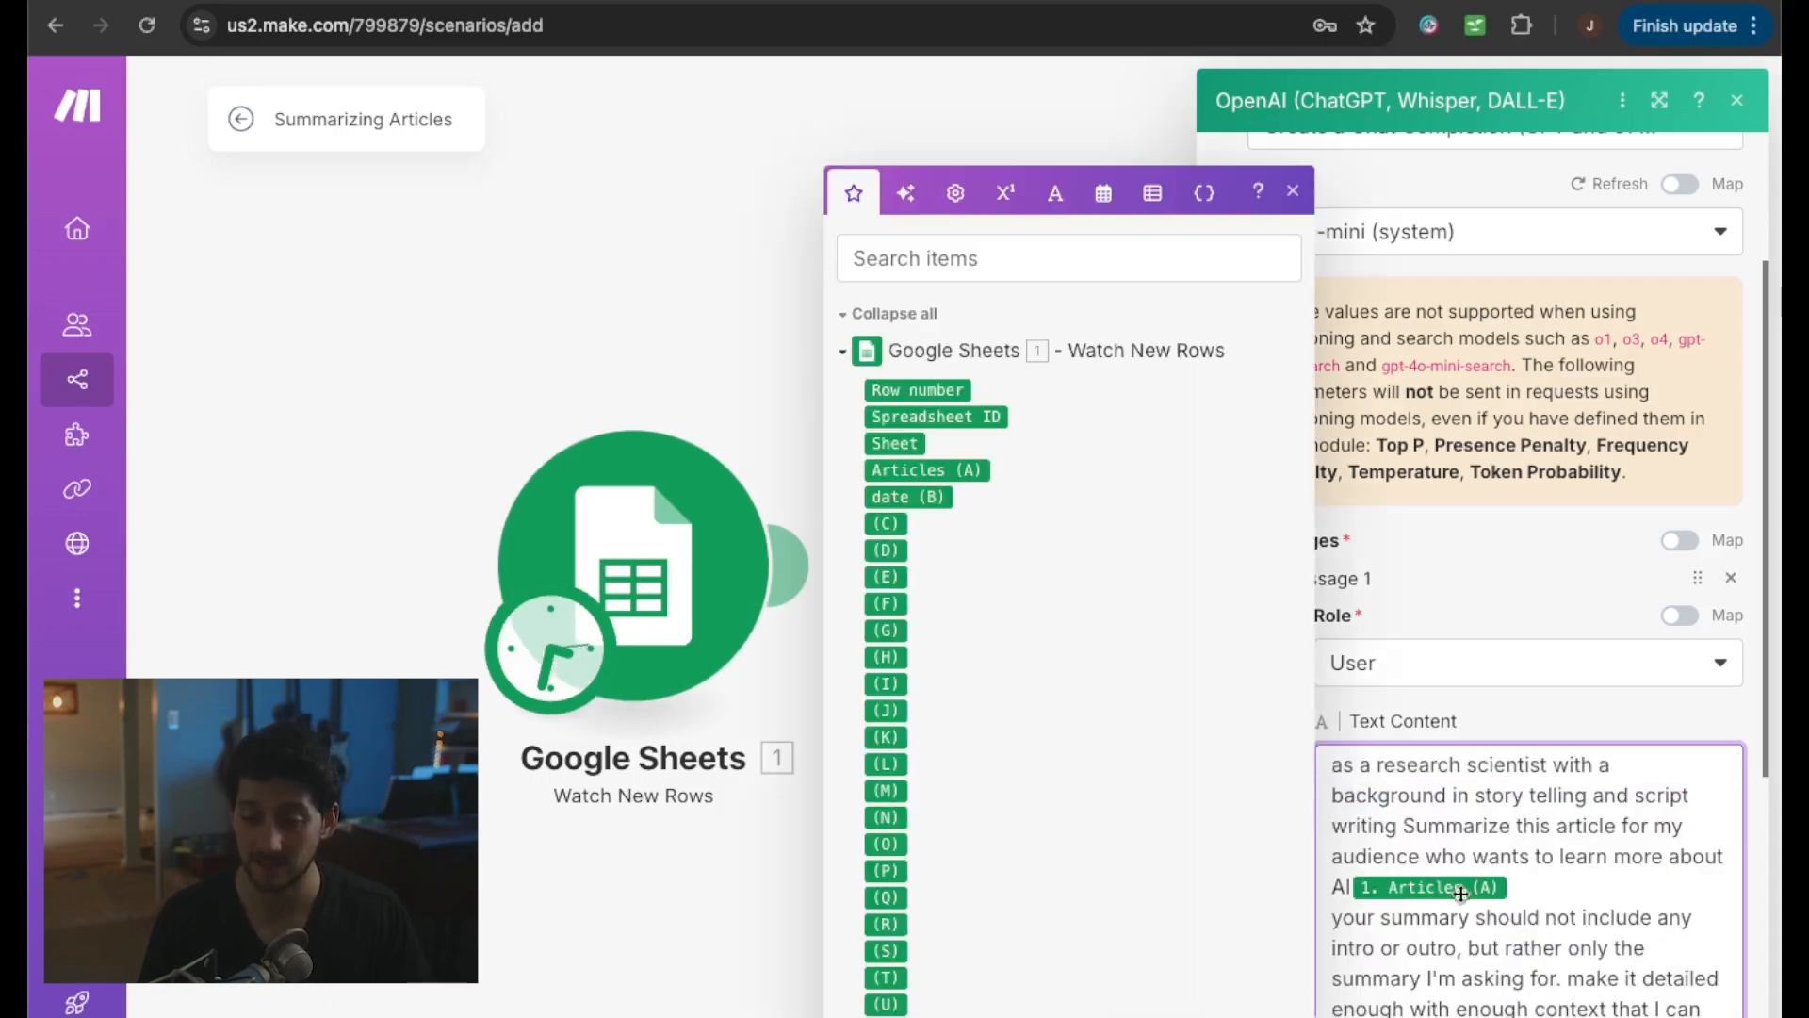
scroll(1463, 886, "down", 1)
left_click(1526, 676)
scroll(1482, 919, "down", 7)
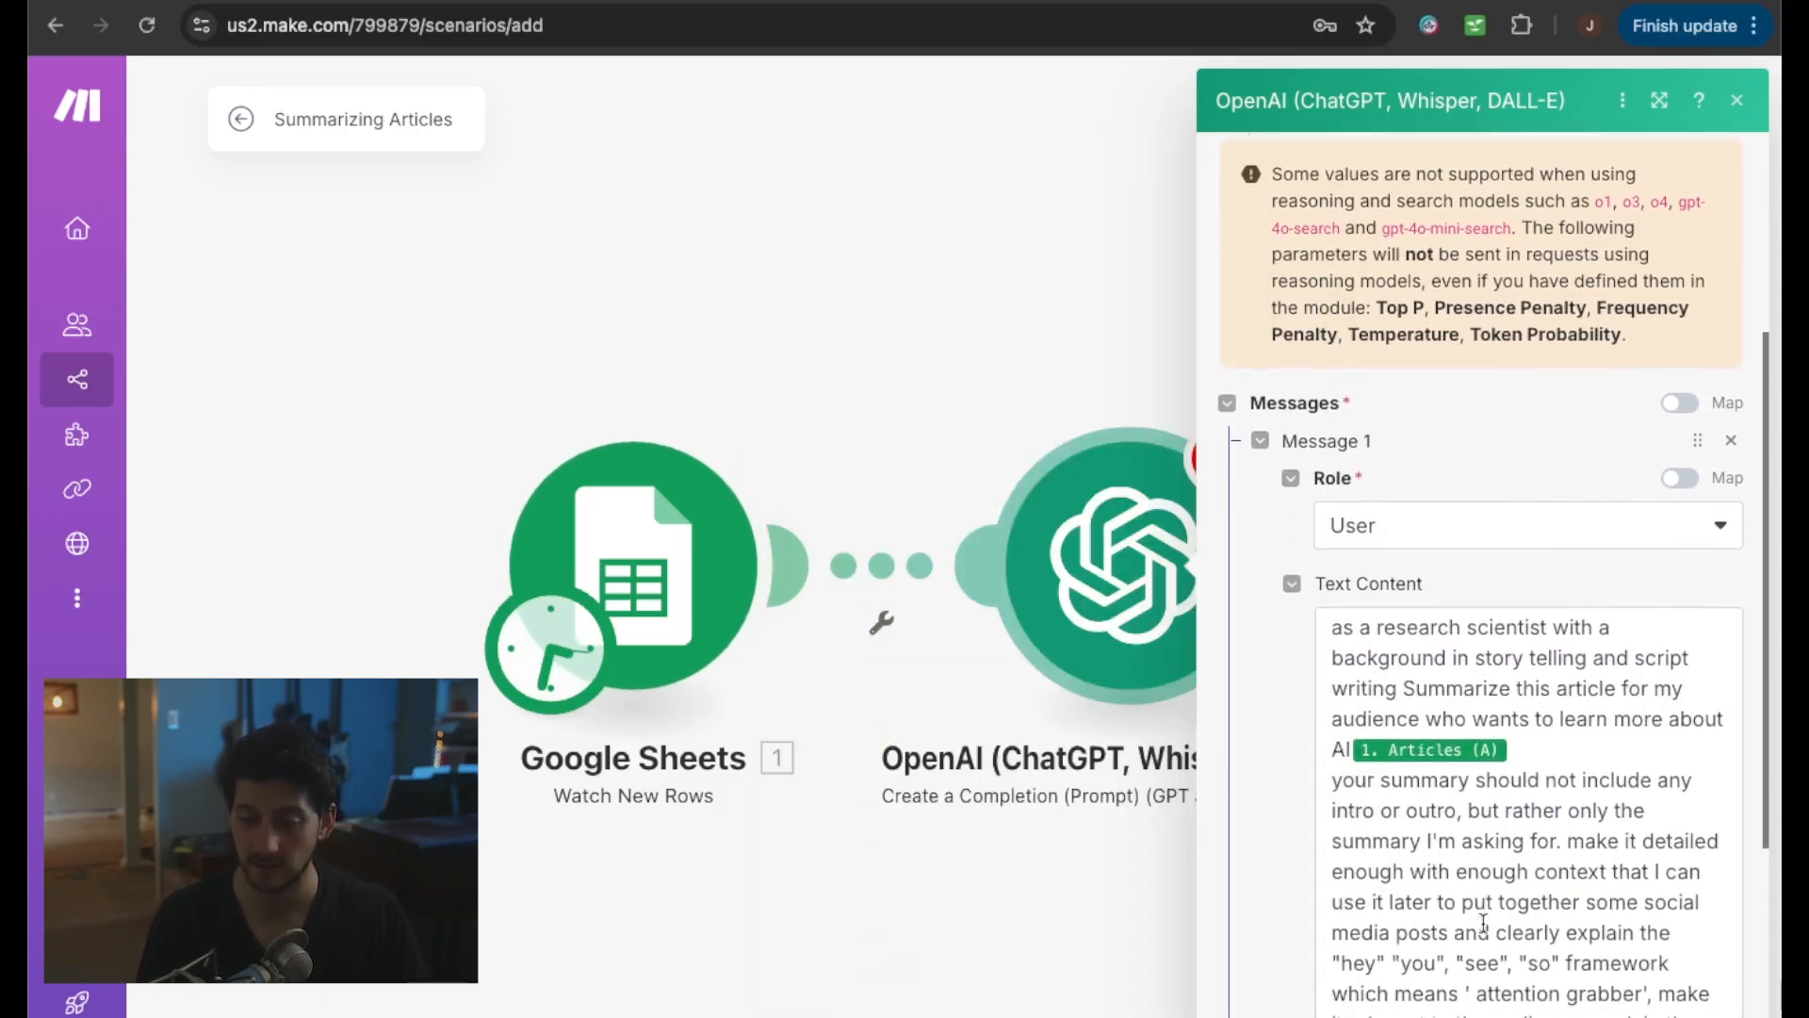
scroll(1483, 923, "down", 2)
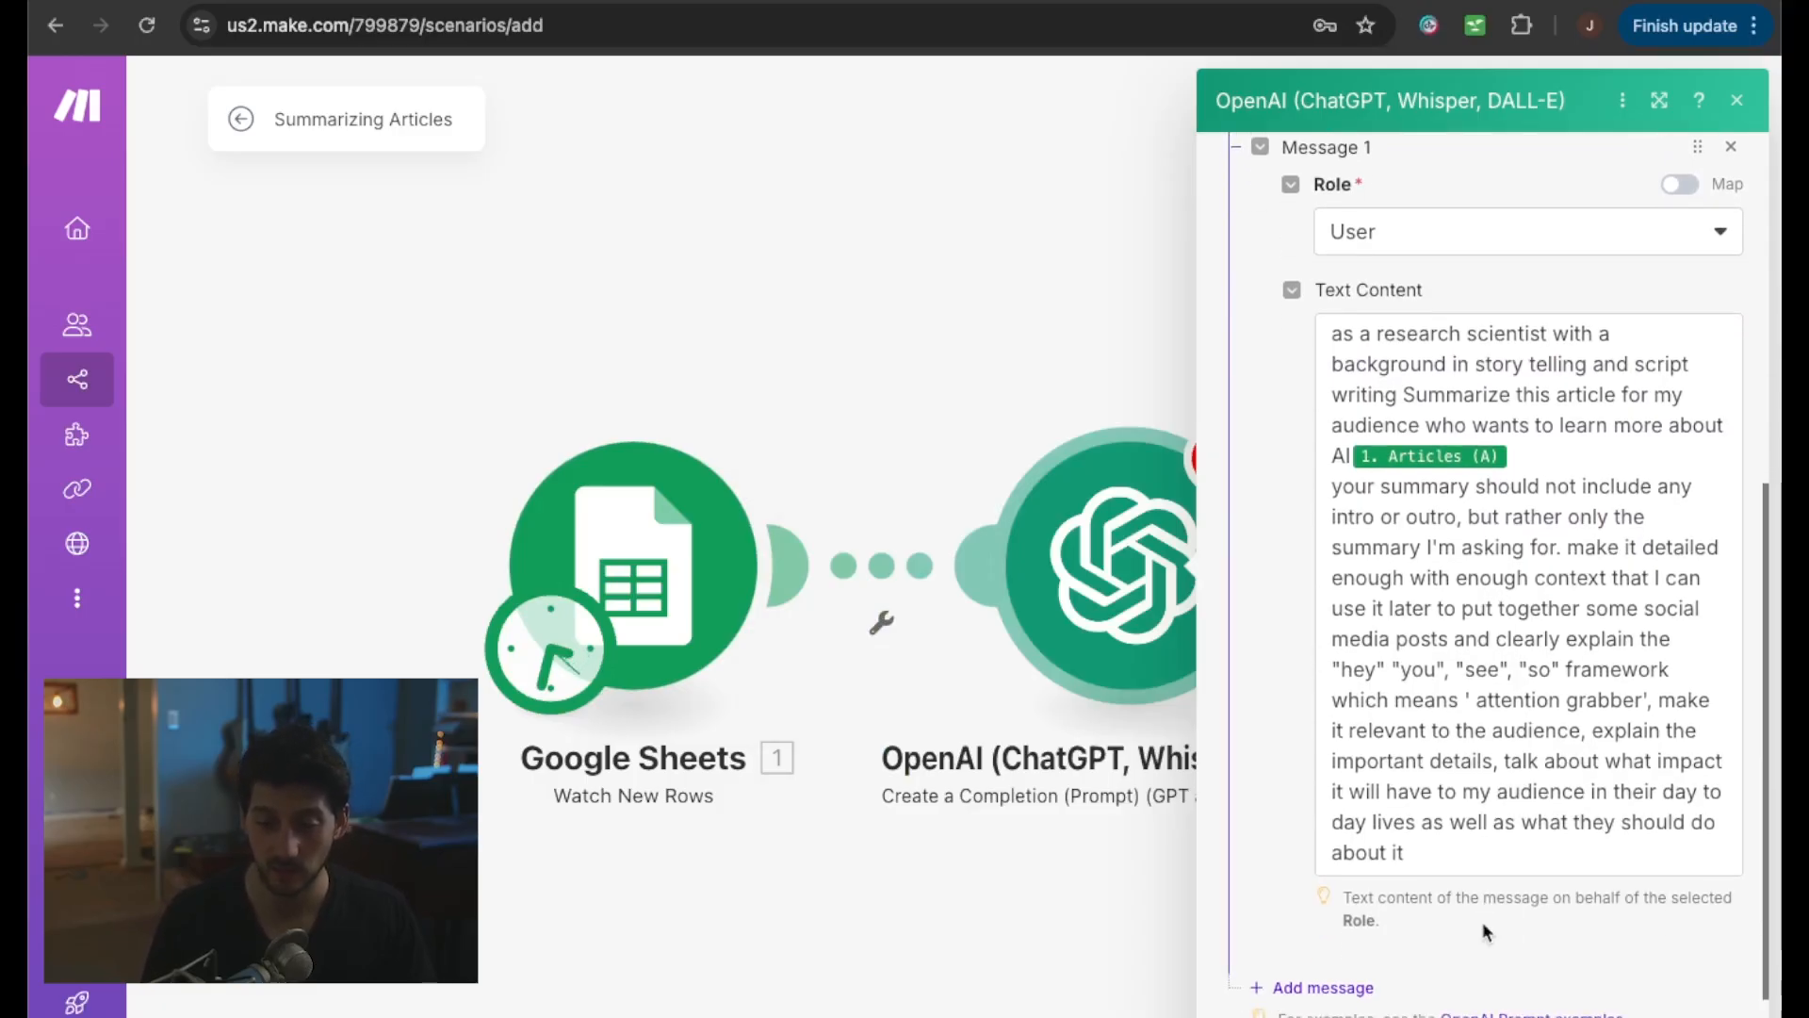
- Insert a colon after "AI" in the Message 1 prompt and place the Articles (A) value behind it again
left_click(1547, 467)
key("BackSpace")
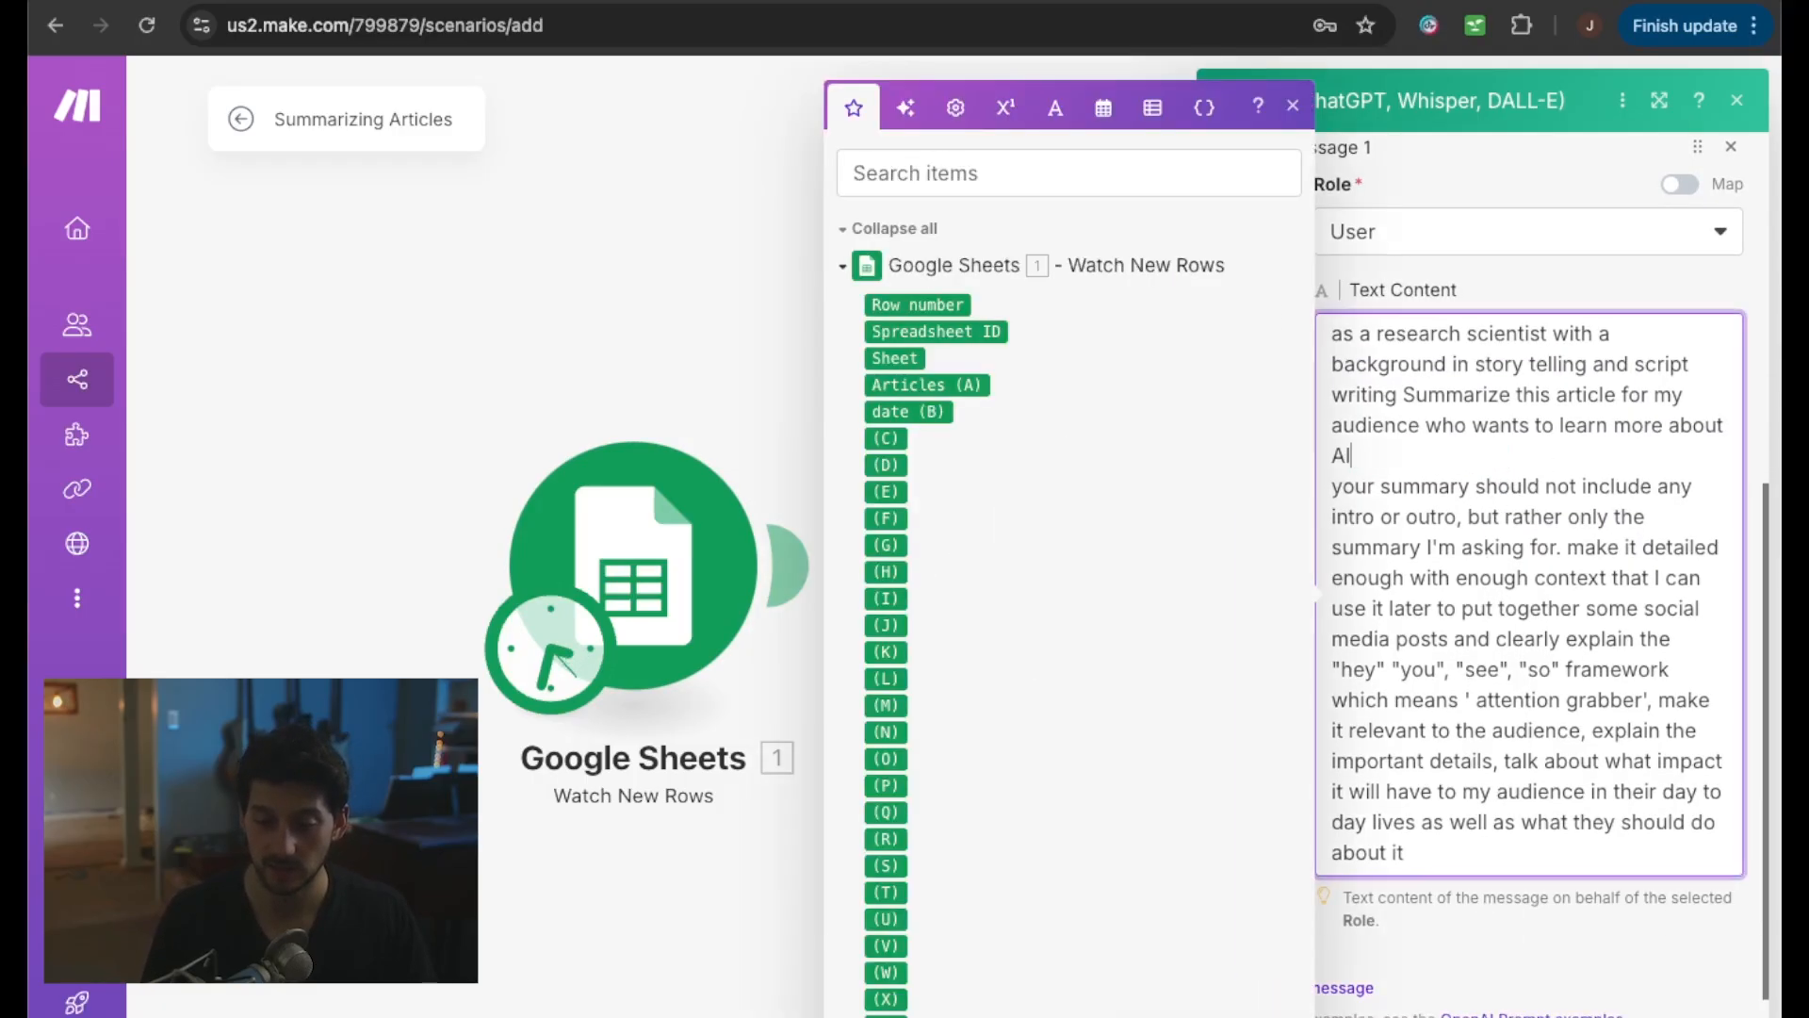
left_click_drag(1509, 334, 1501, 429)
left_click(1385, 468)
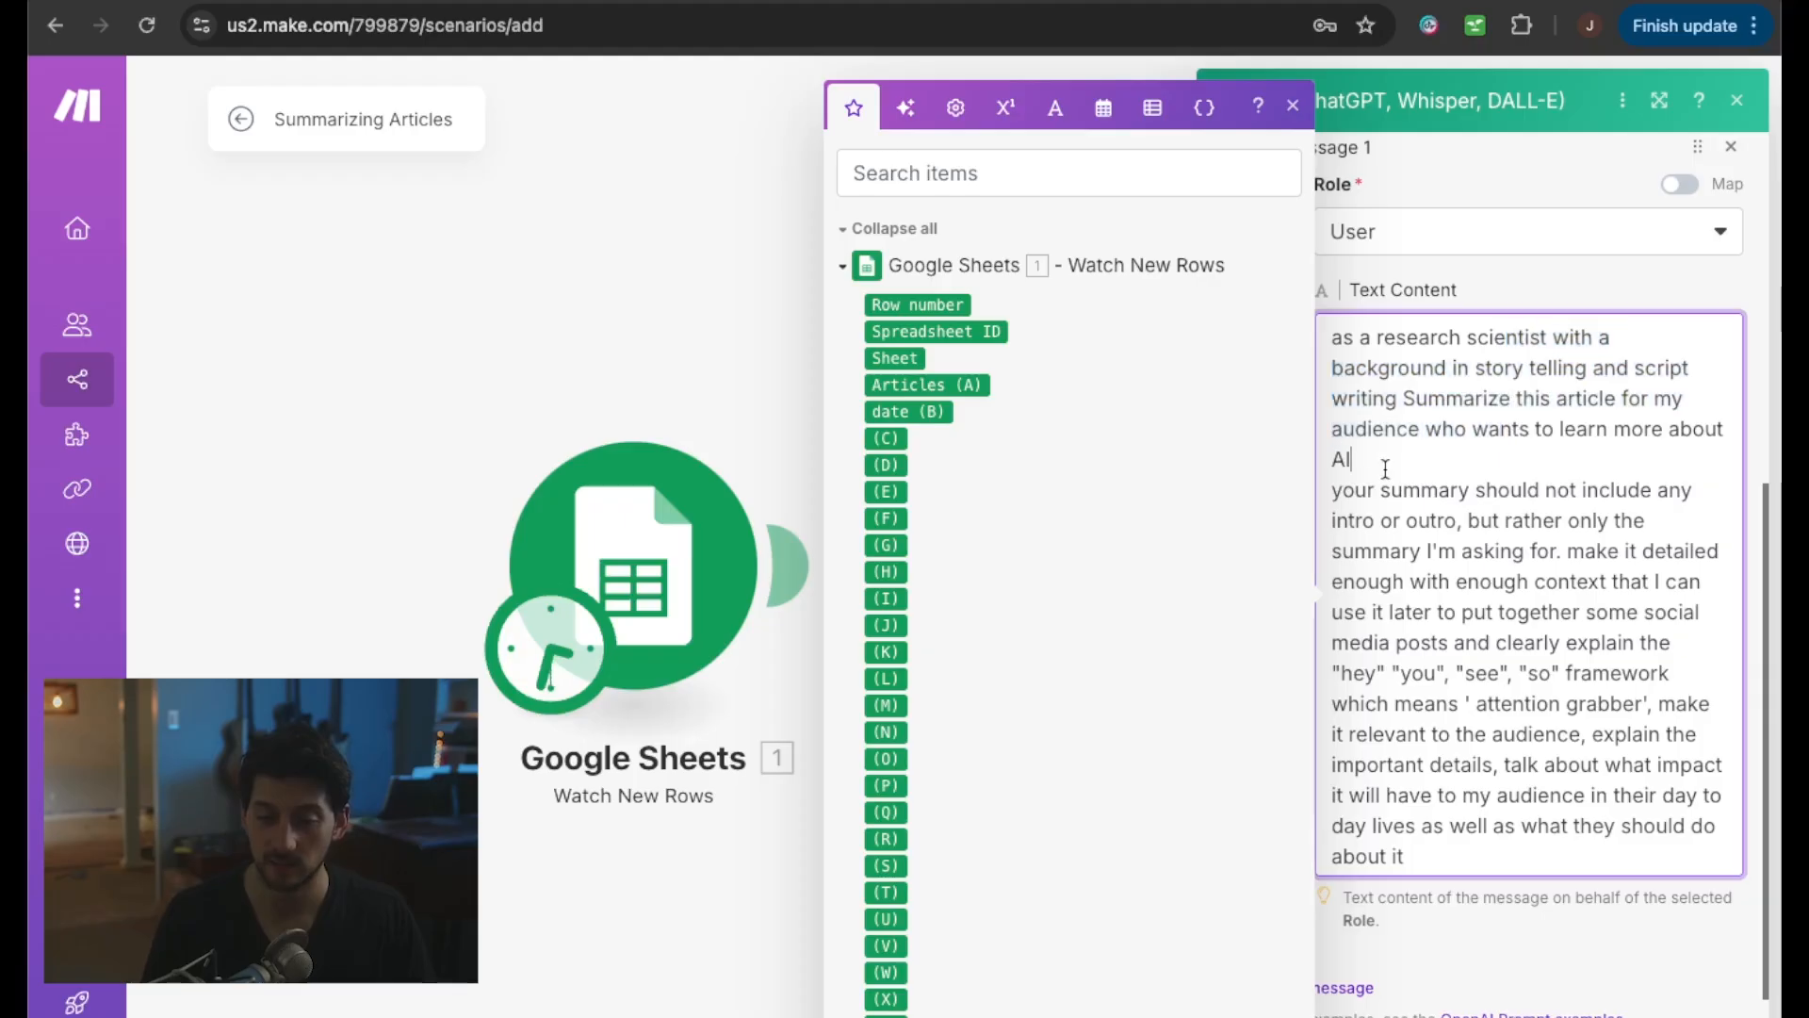
type(":")
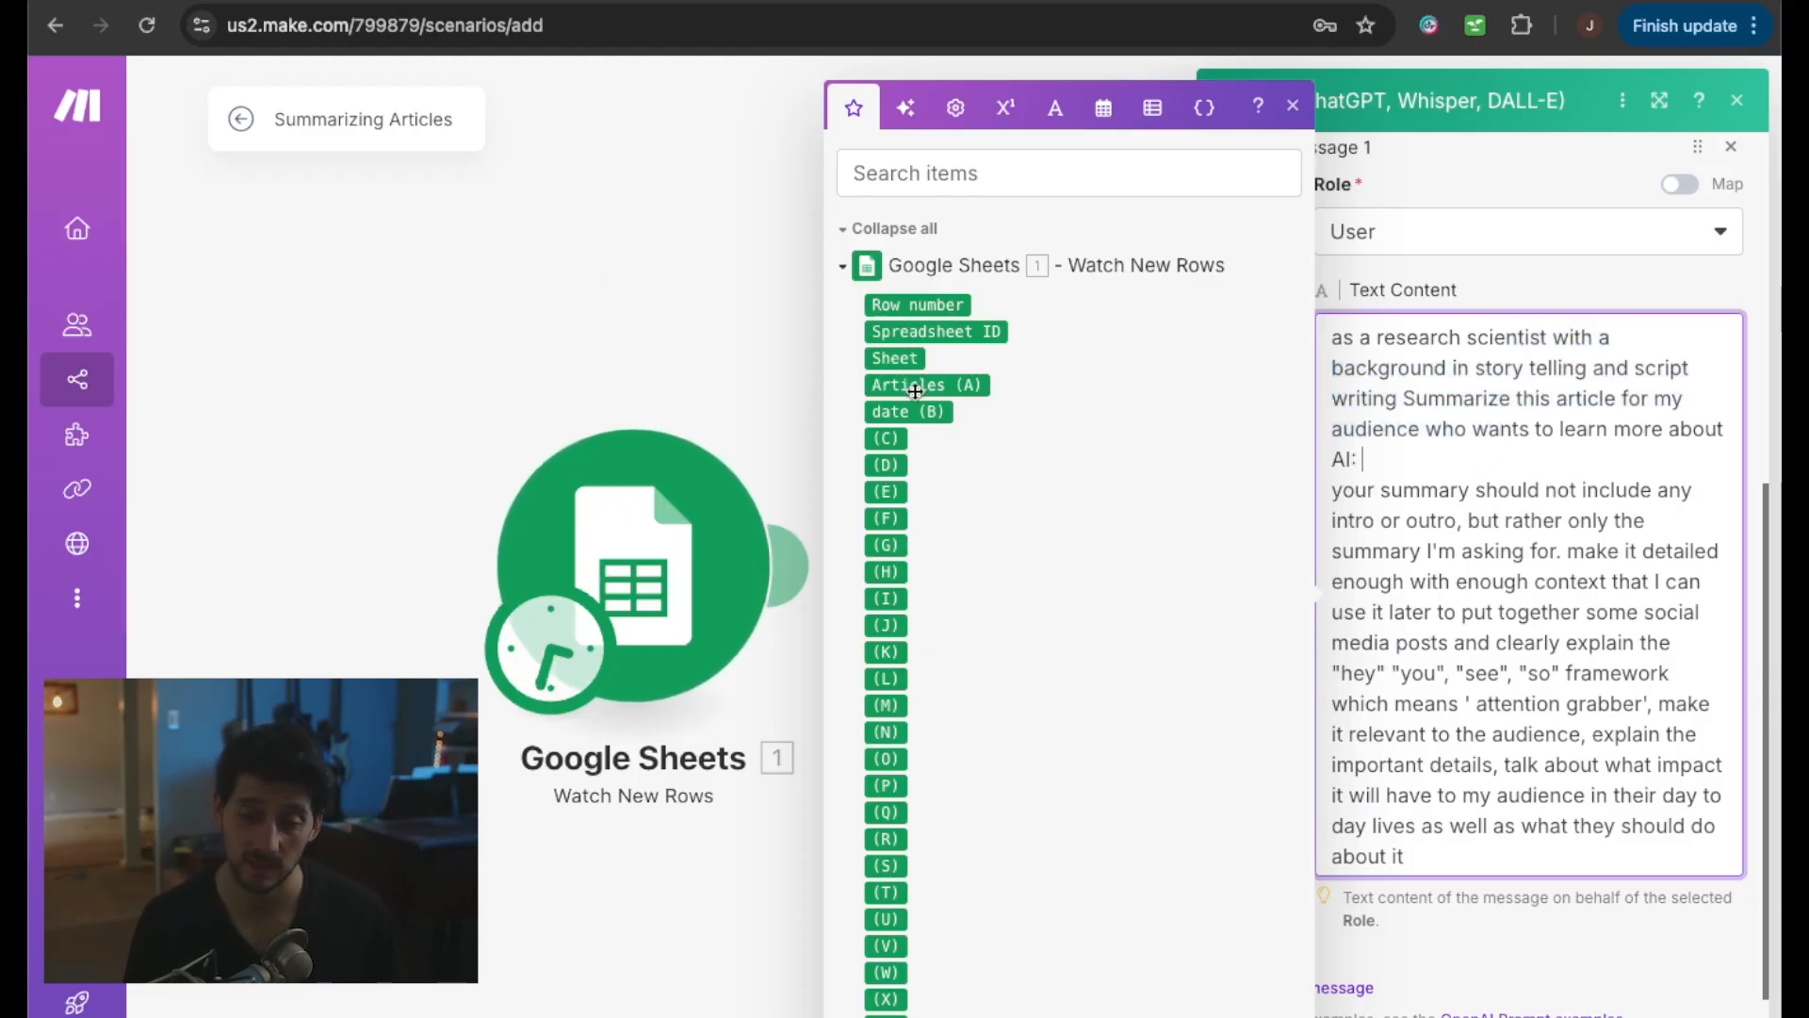
left_click(913, 388)
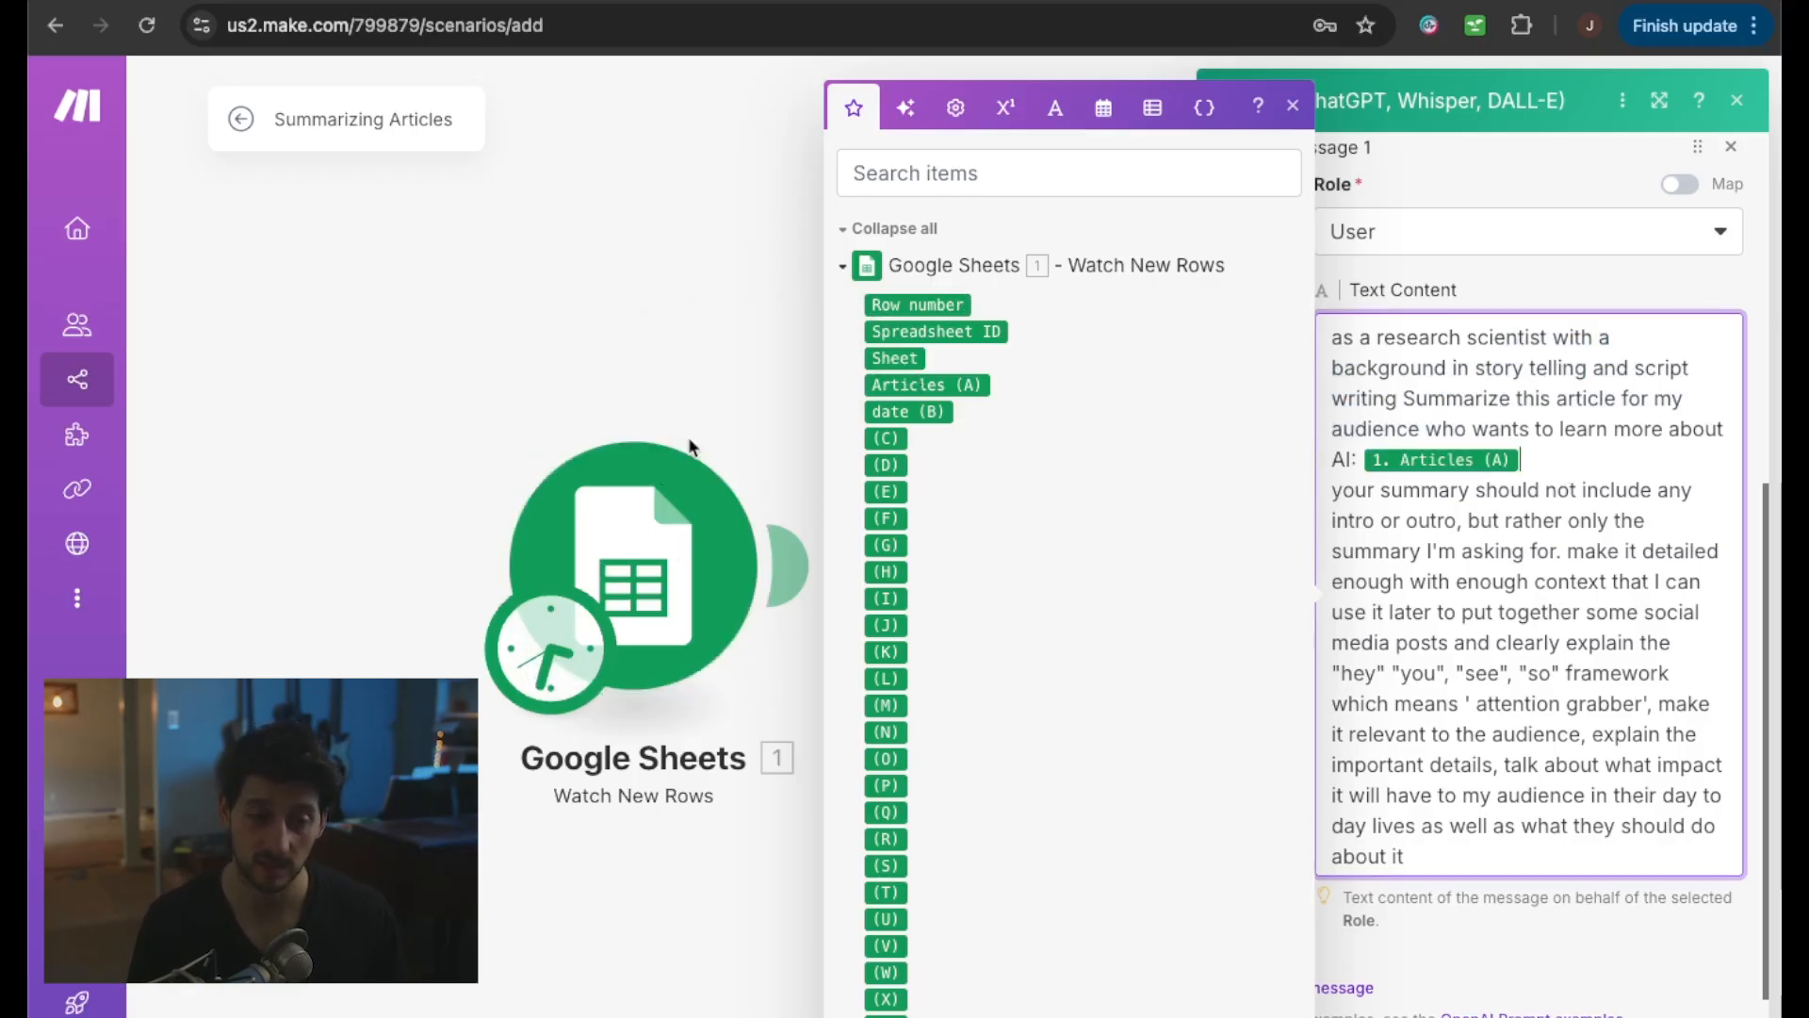
- Check the article links in the Articles column of the AI News Articles spreadsheet
mouse_move(924, 382)
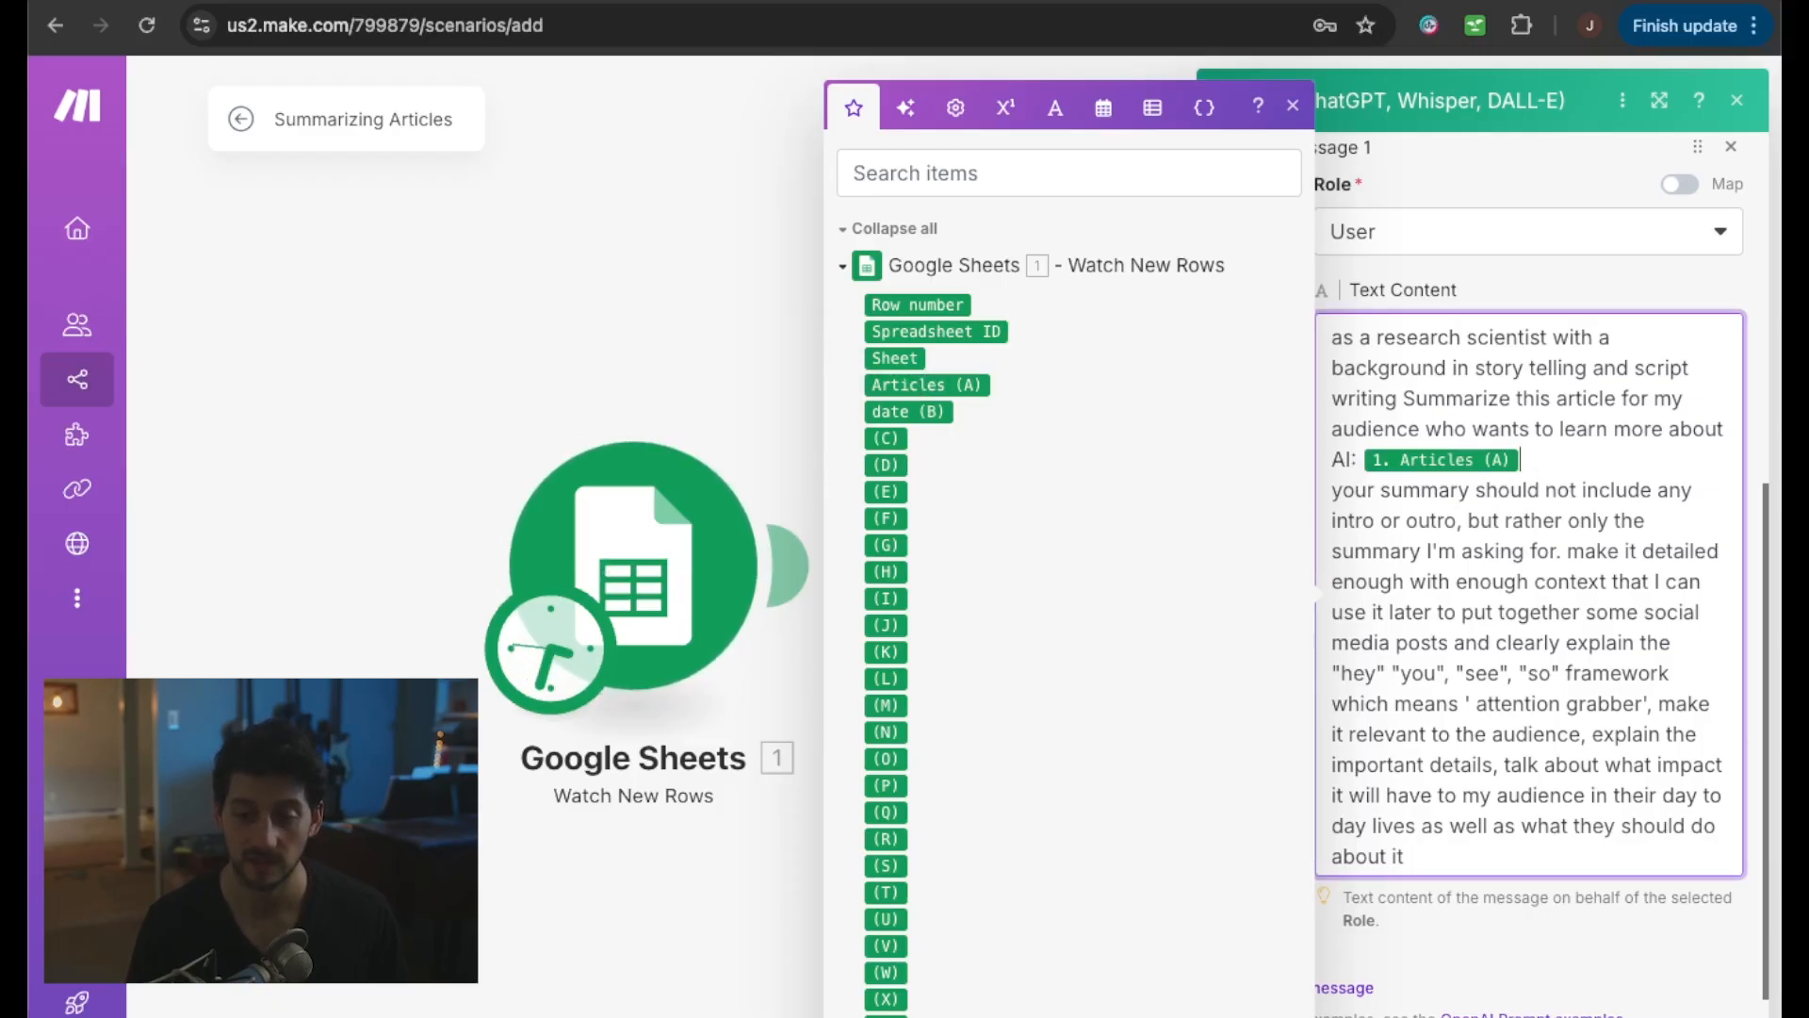
key("ctrl+Tab")
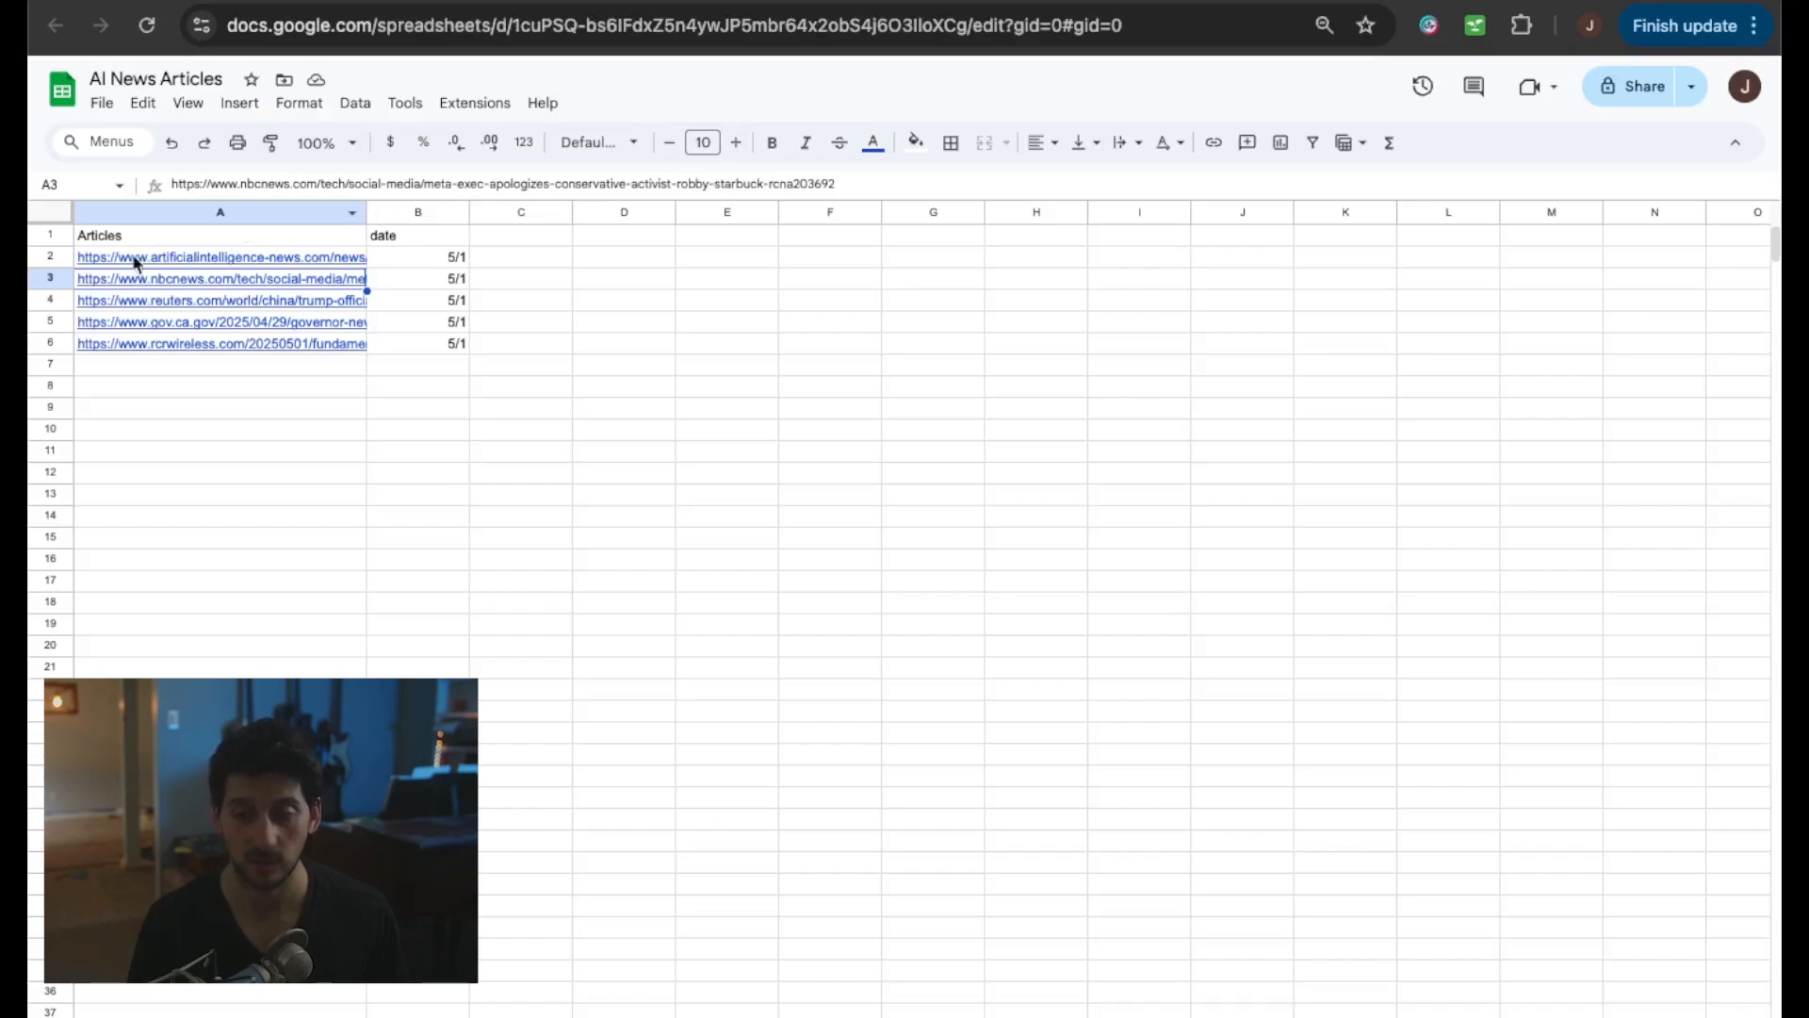
left_click_drag(157, 258, 170, 363)
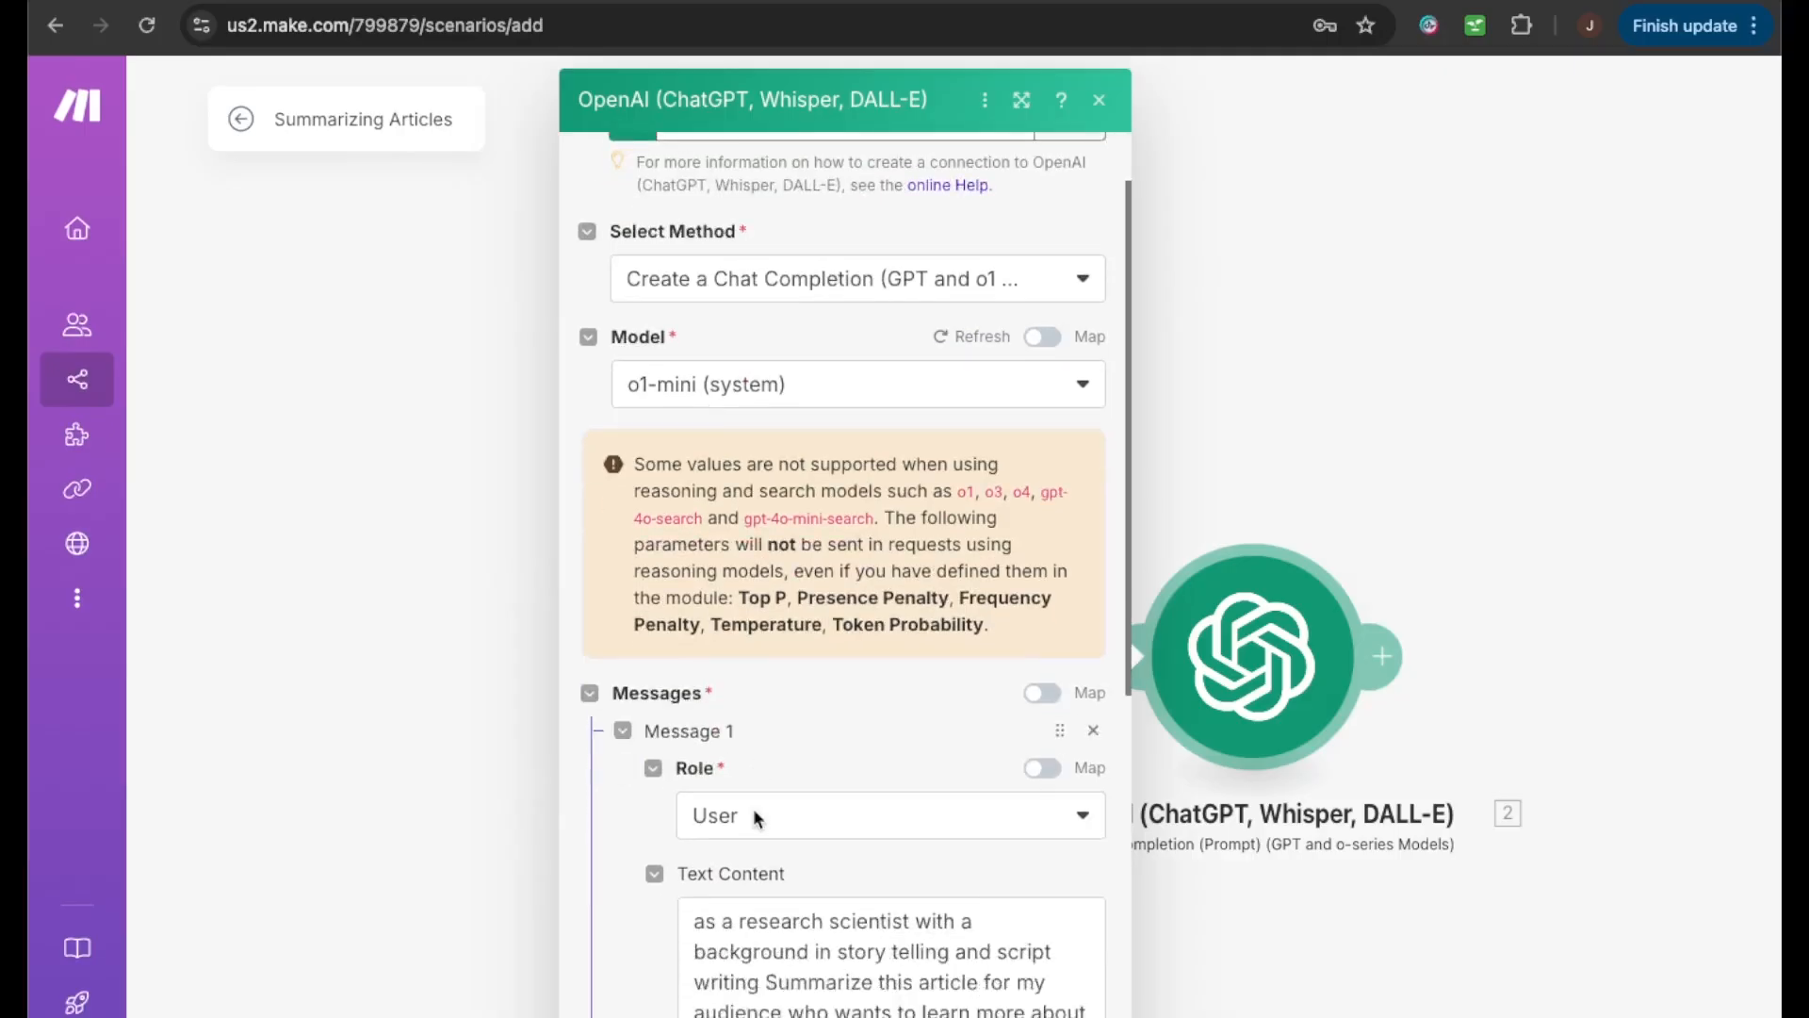
- Review the prompt's "hey" "you", "see", "so" framework wording and save the OpenAI module's settings
scroll(753, 808, "down", 4)
scroll(754, 807, "down", 1)
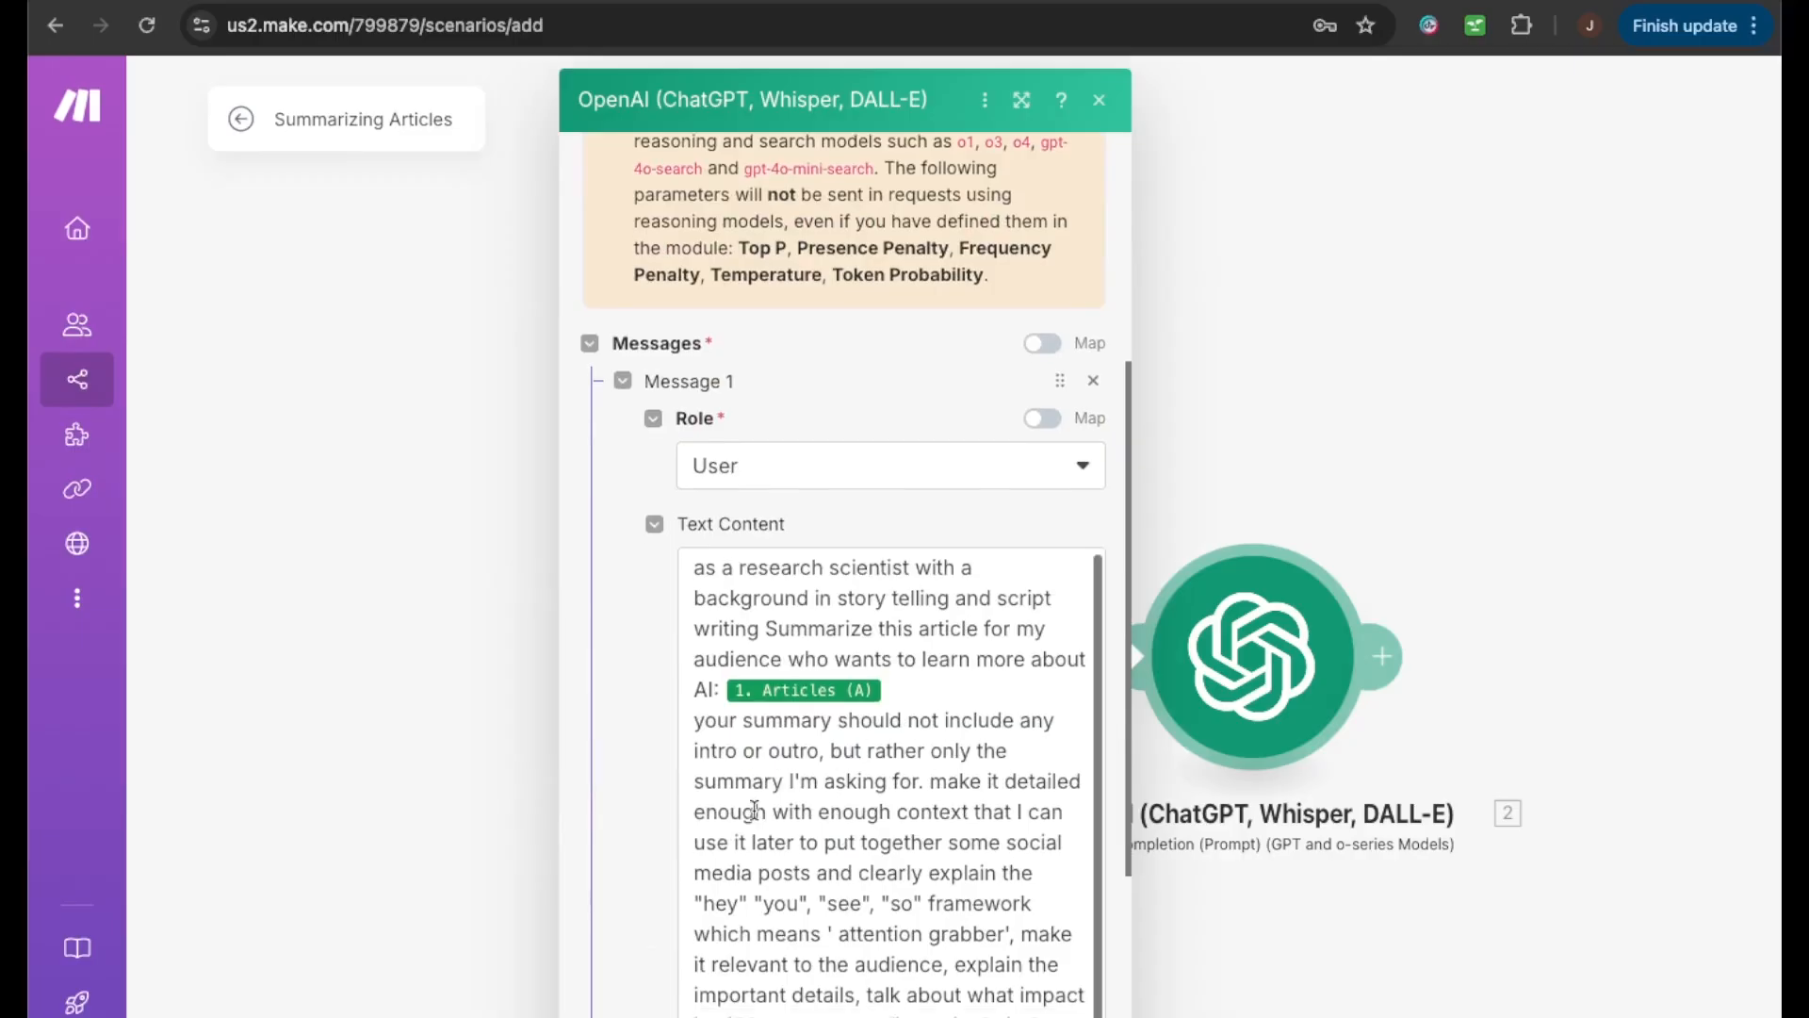
left_click_drag(697, 900, 924, 892)
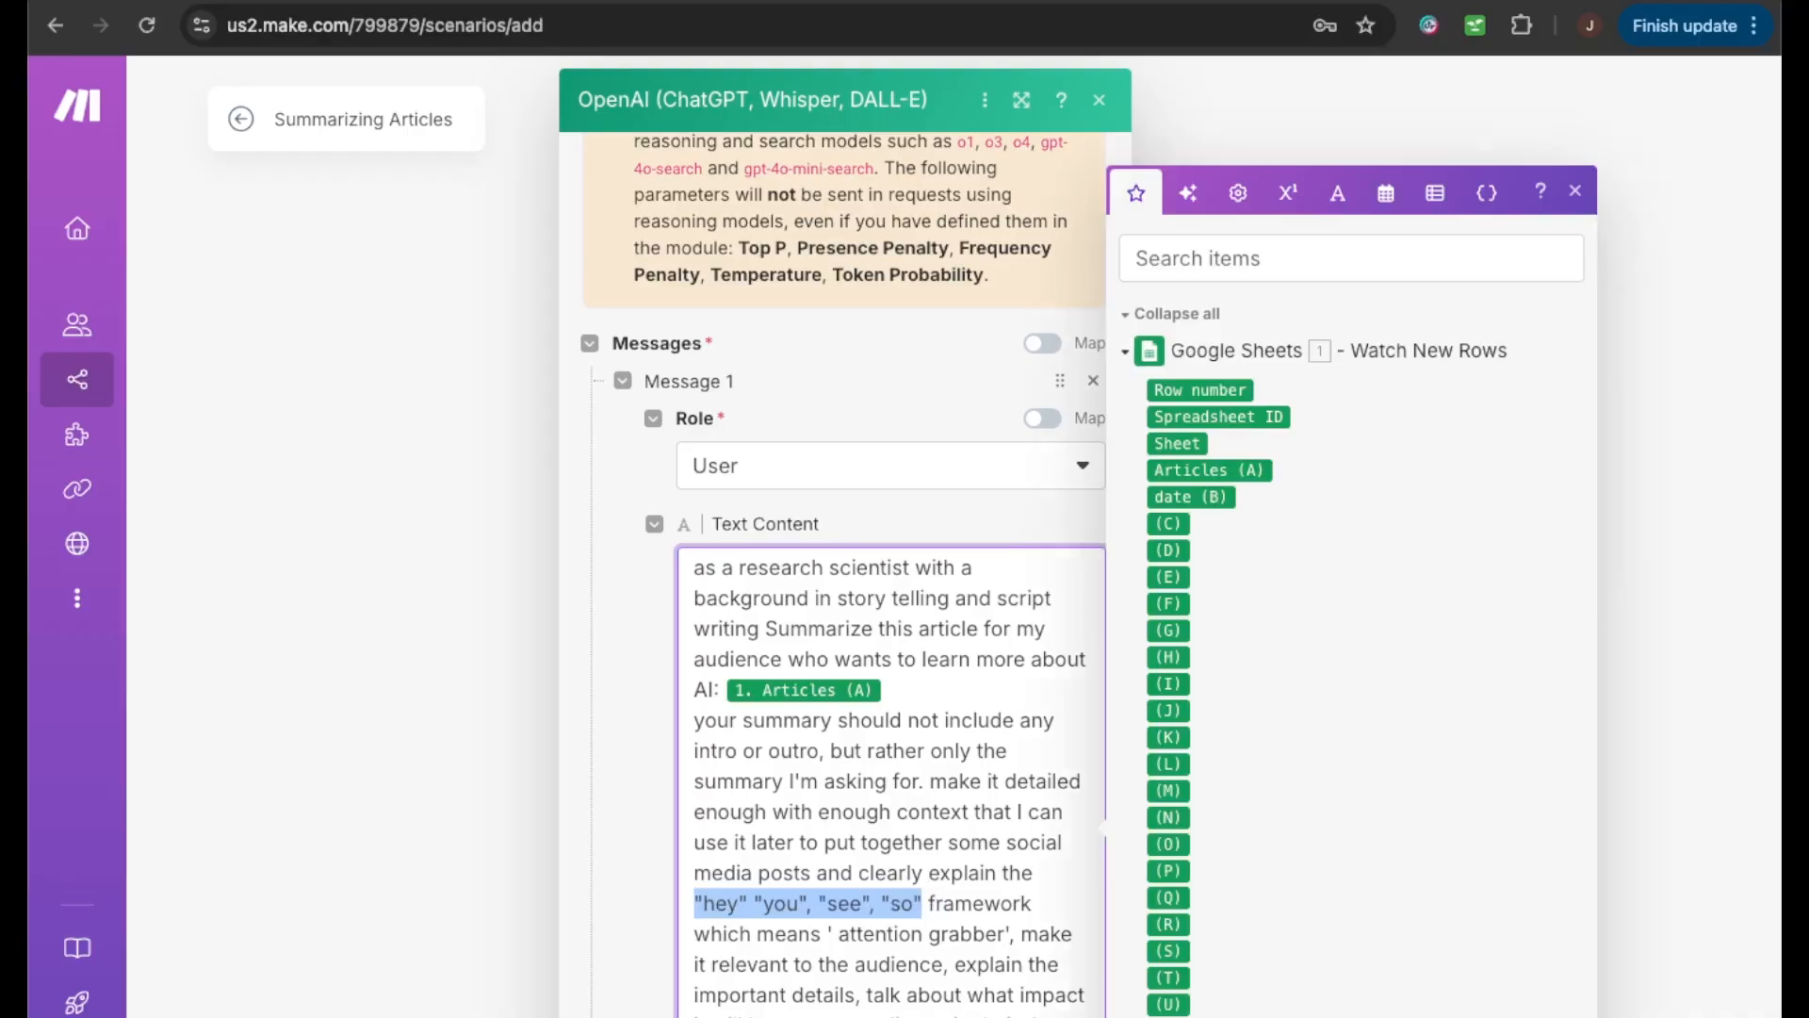
left_click(1086, 1015)
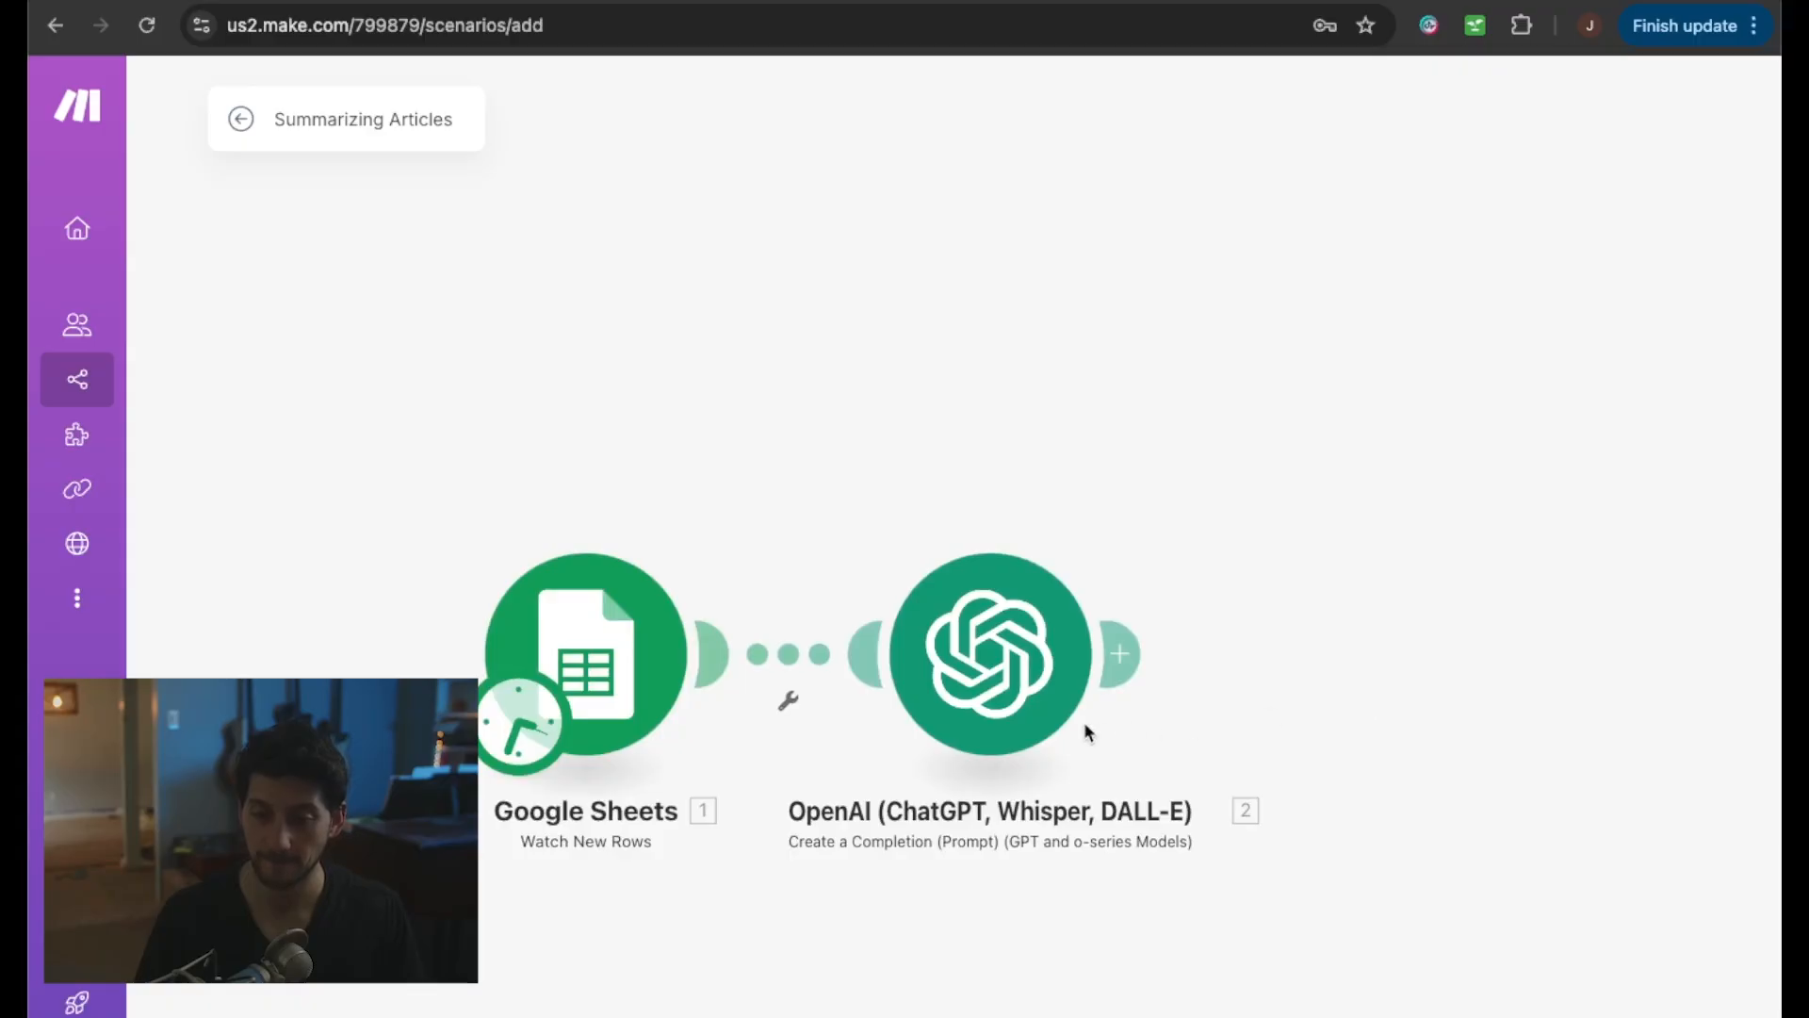
right_click(985, 648)
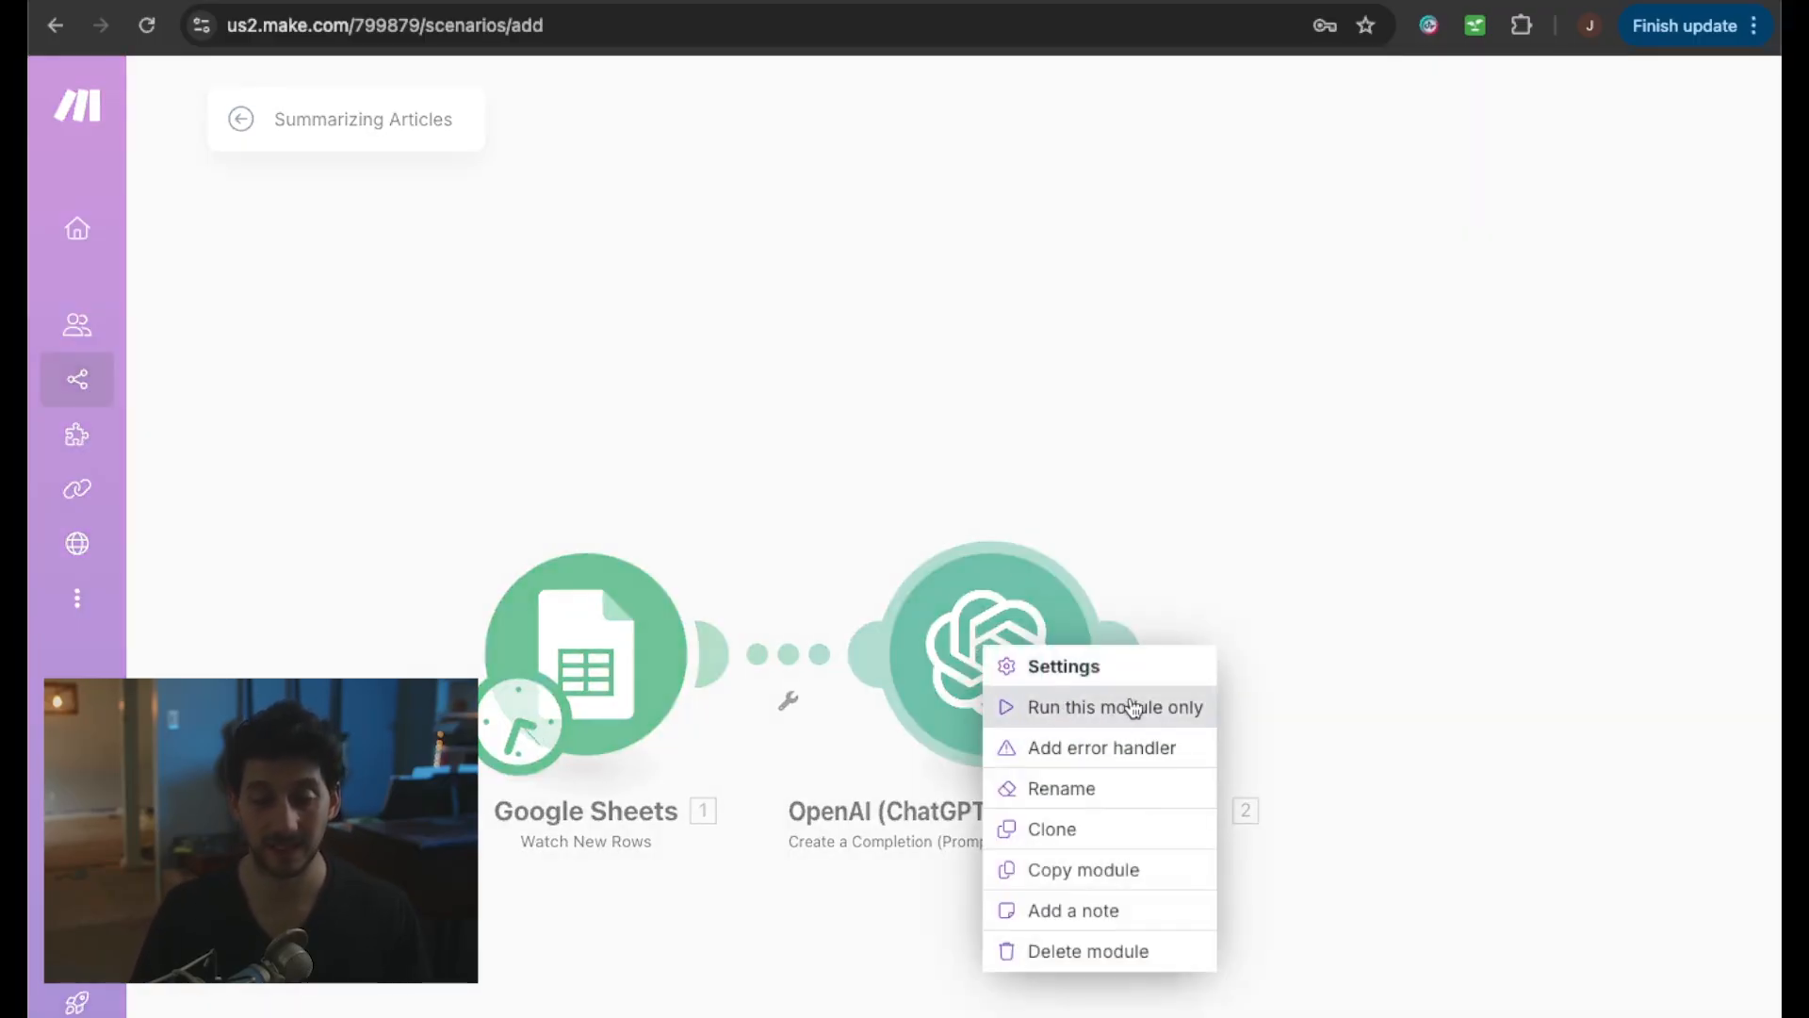
left_click(724, 898)
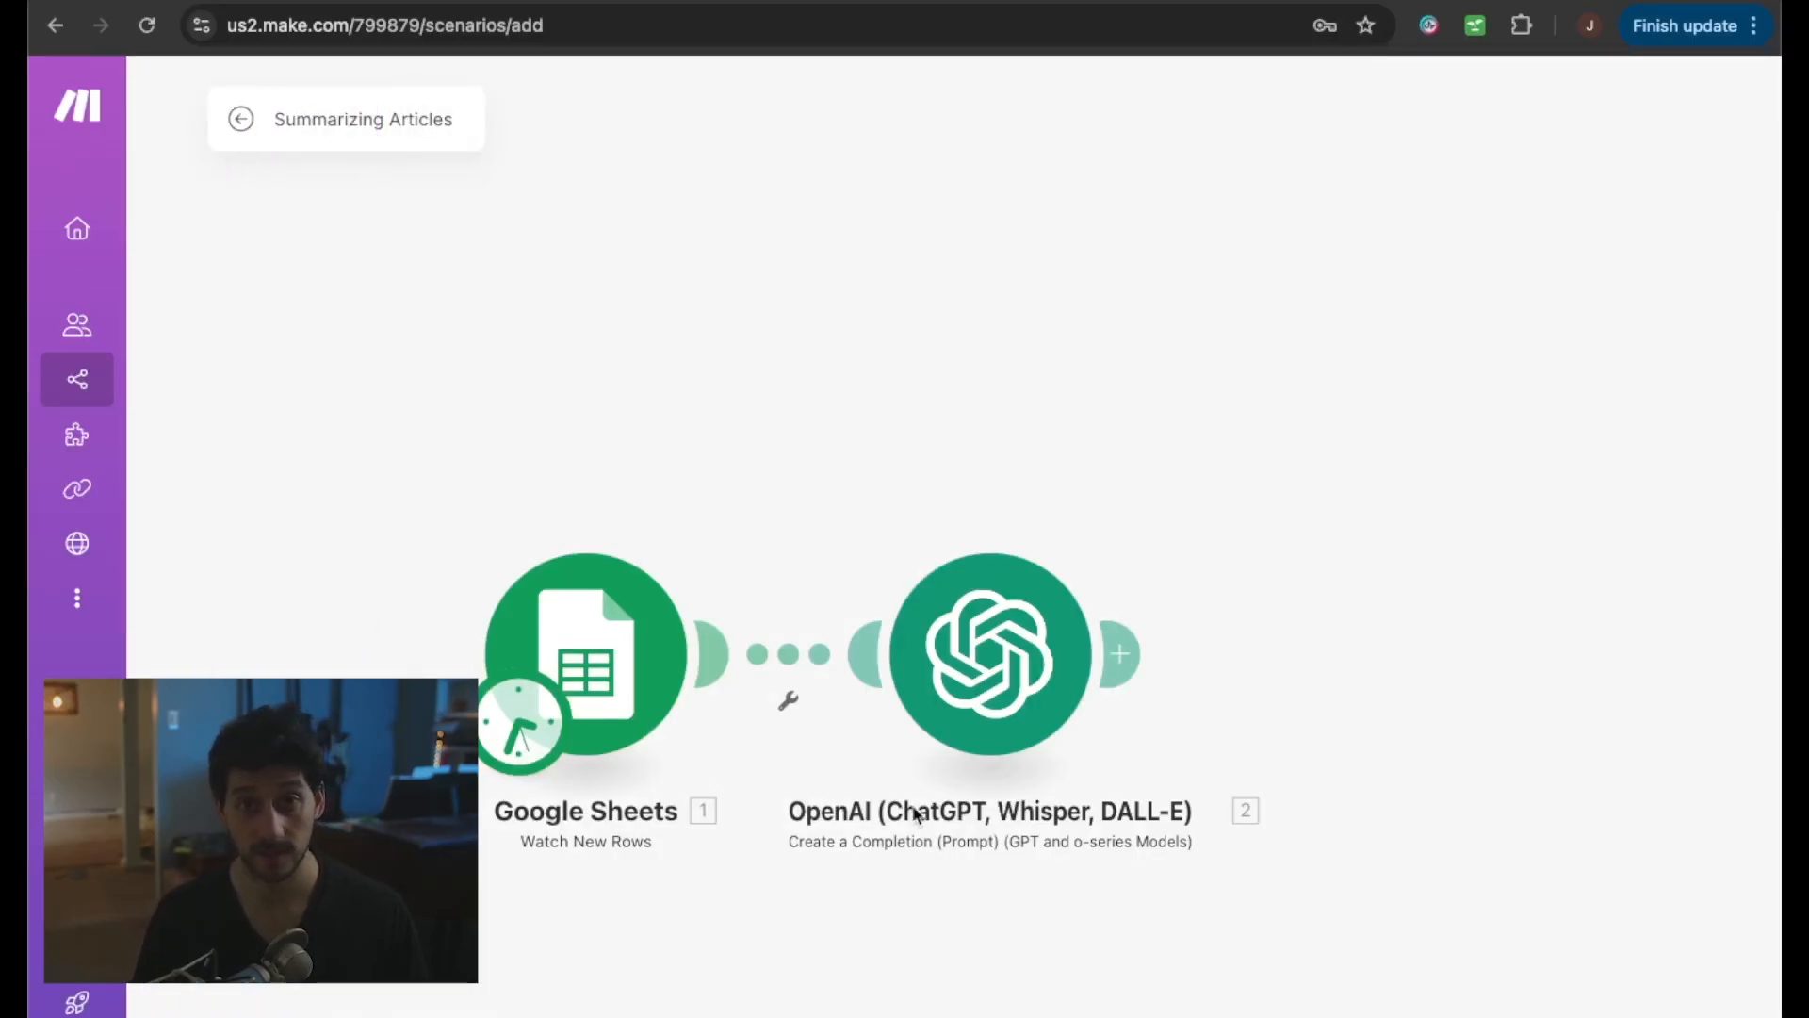
- Add a Google Sheets Add a Row module after the OpenAI module and set its search method to Select from all
left_click(1126, 664)
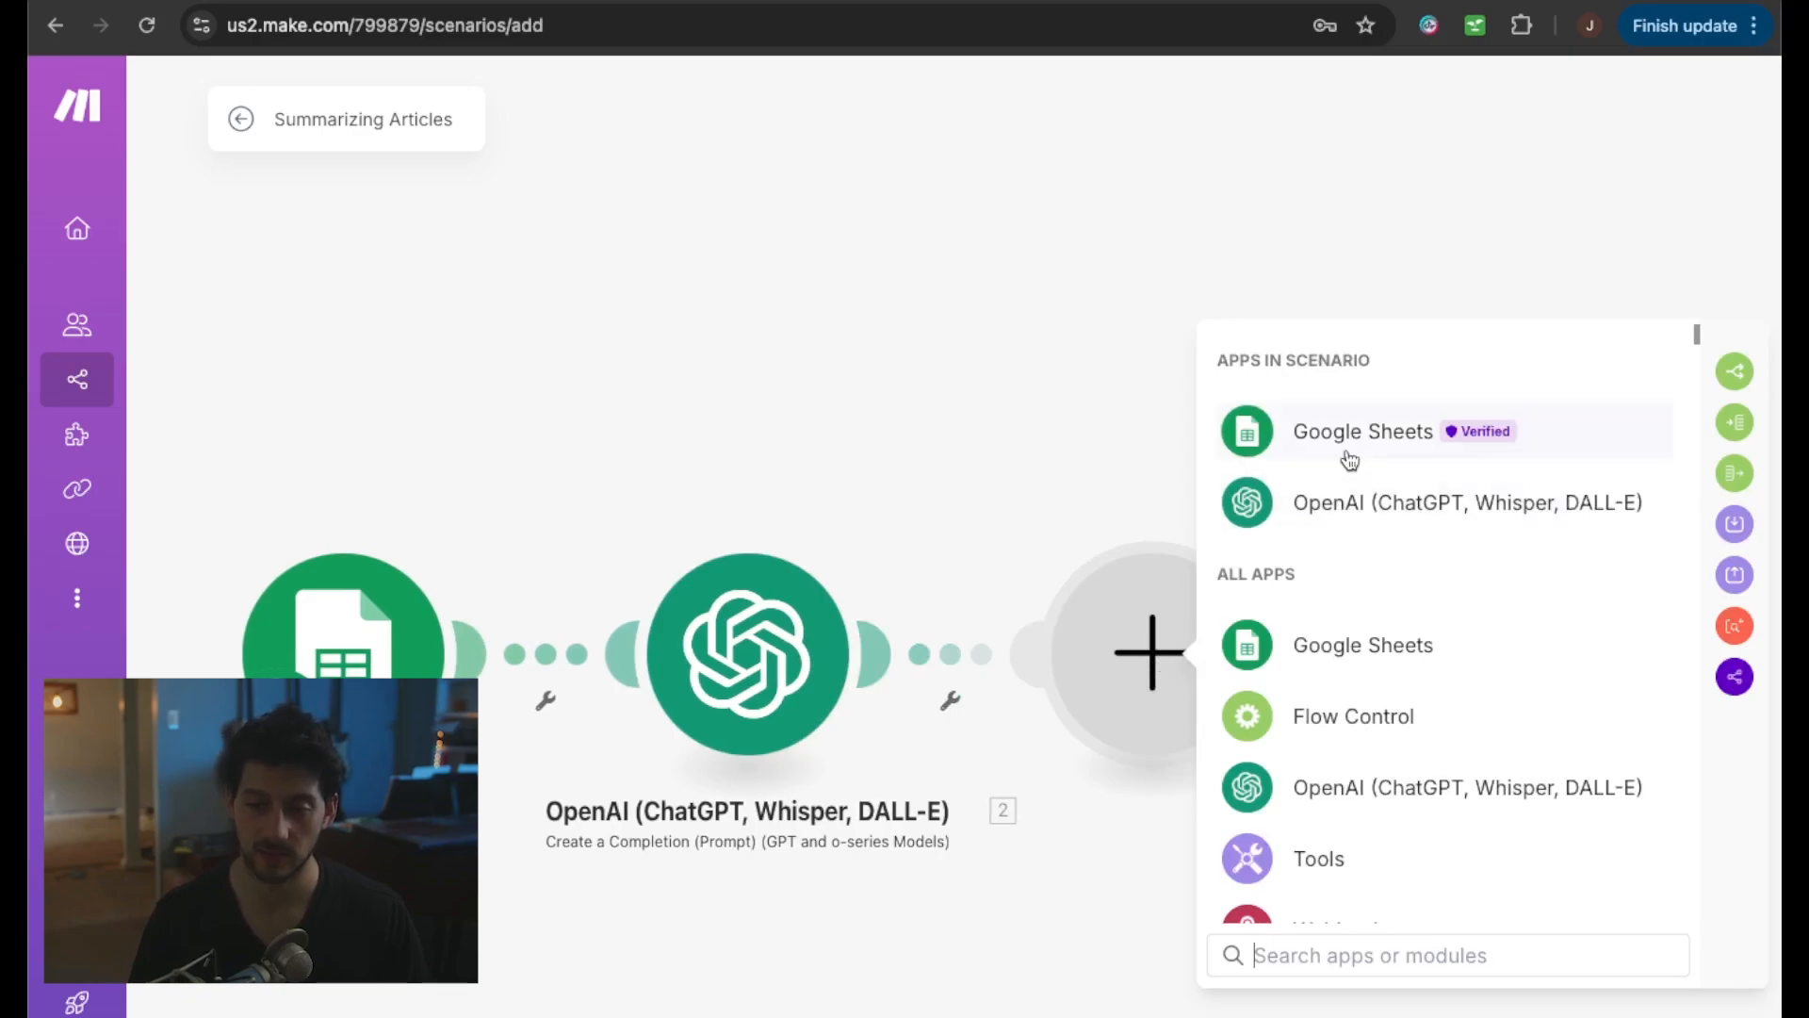
left_click(1346, 450)
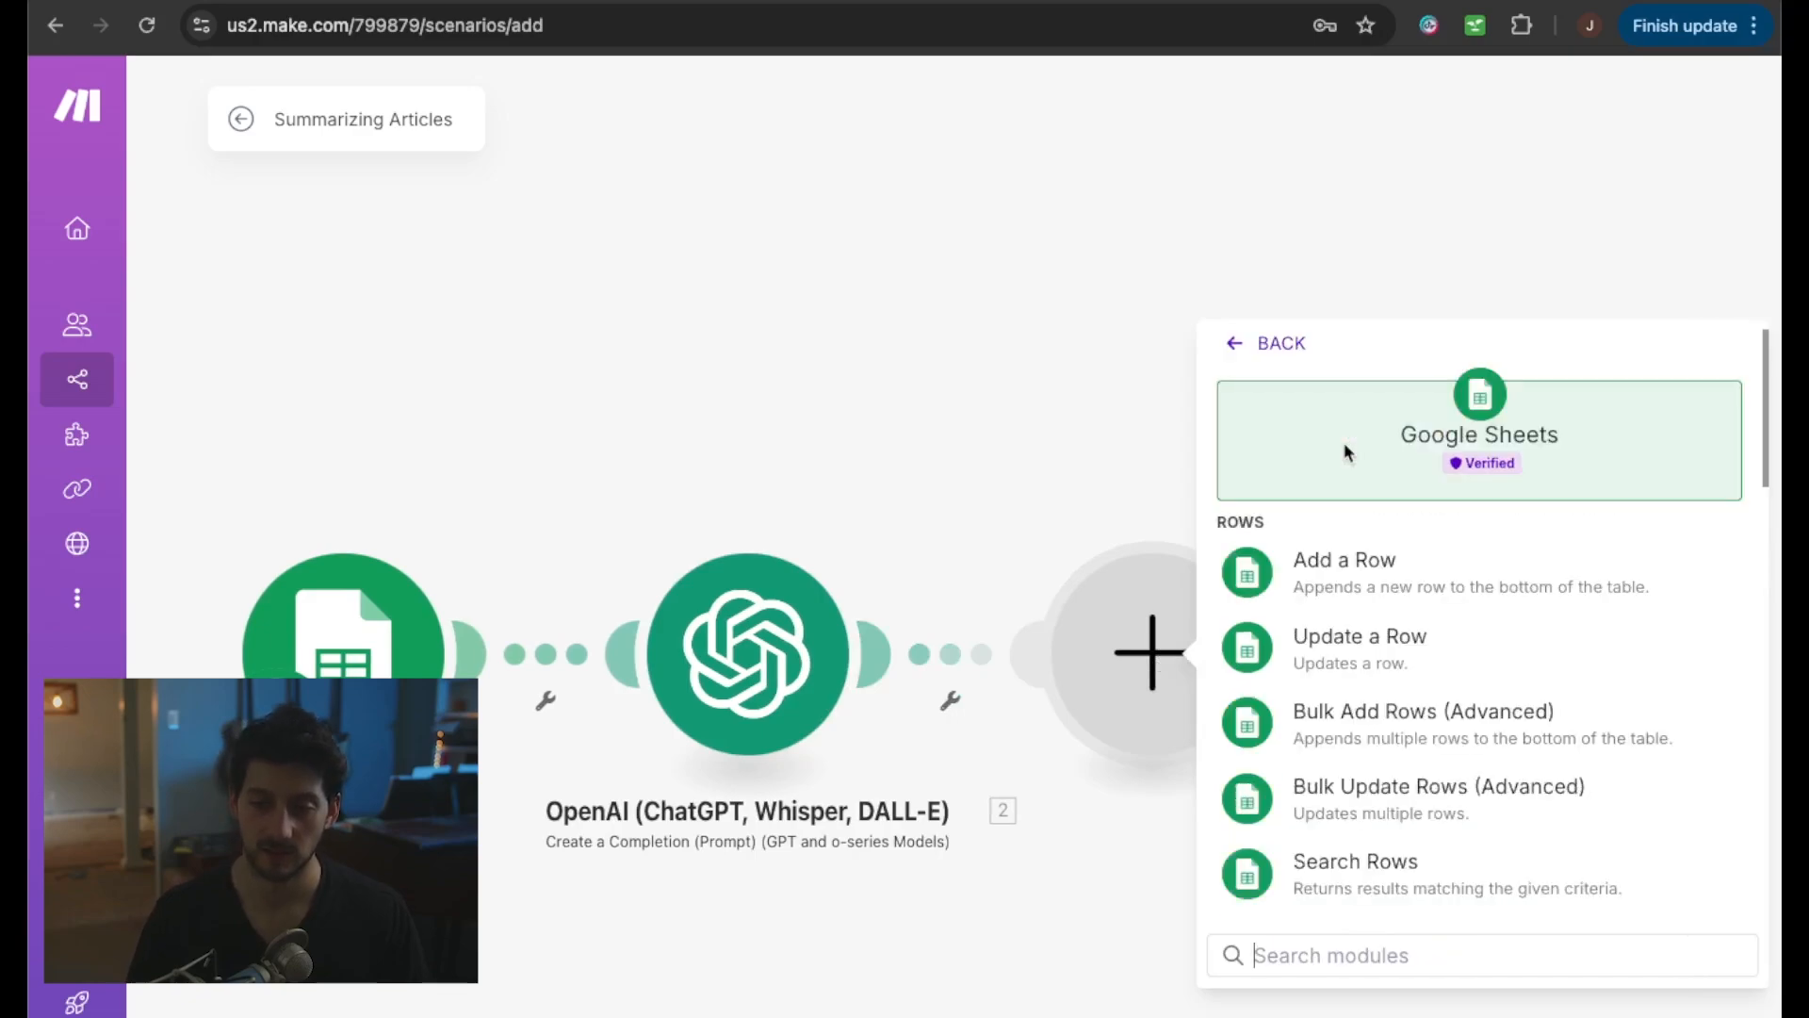
left_click(1353, 579)
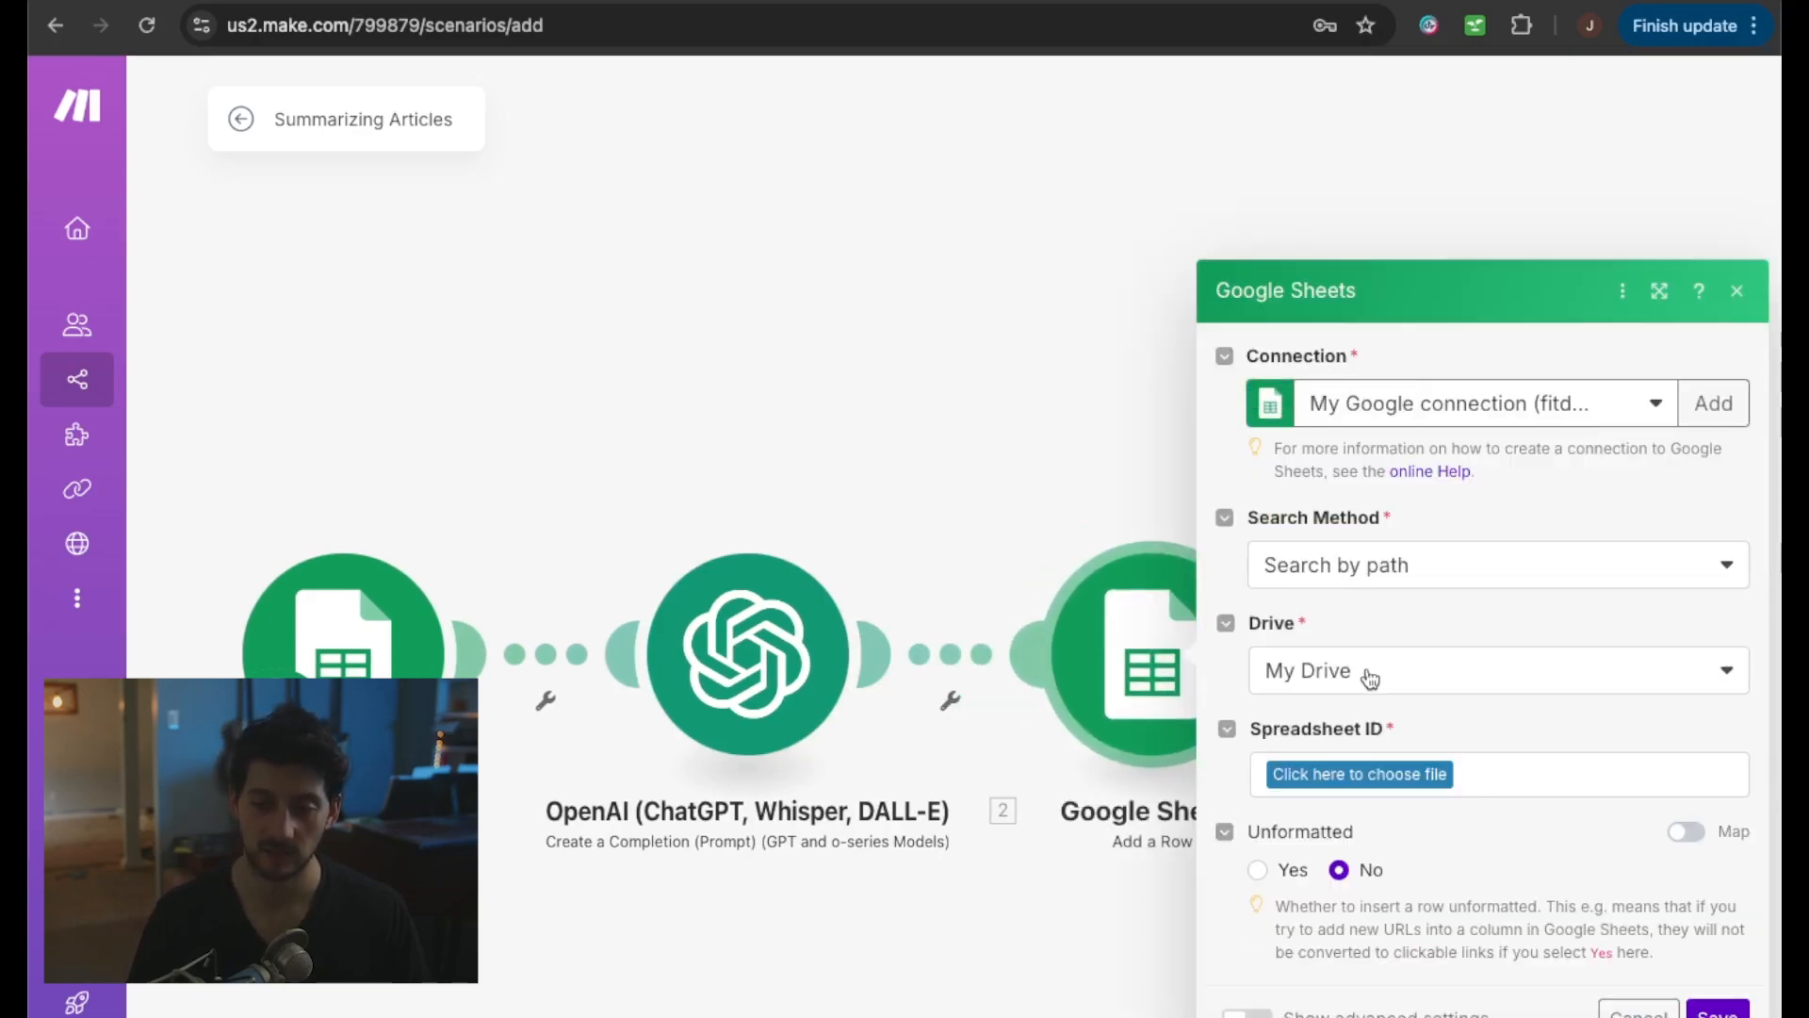
left_click(1320, 566)
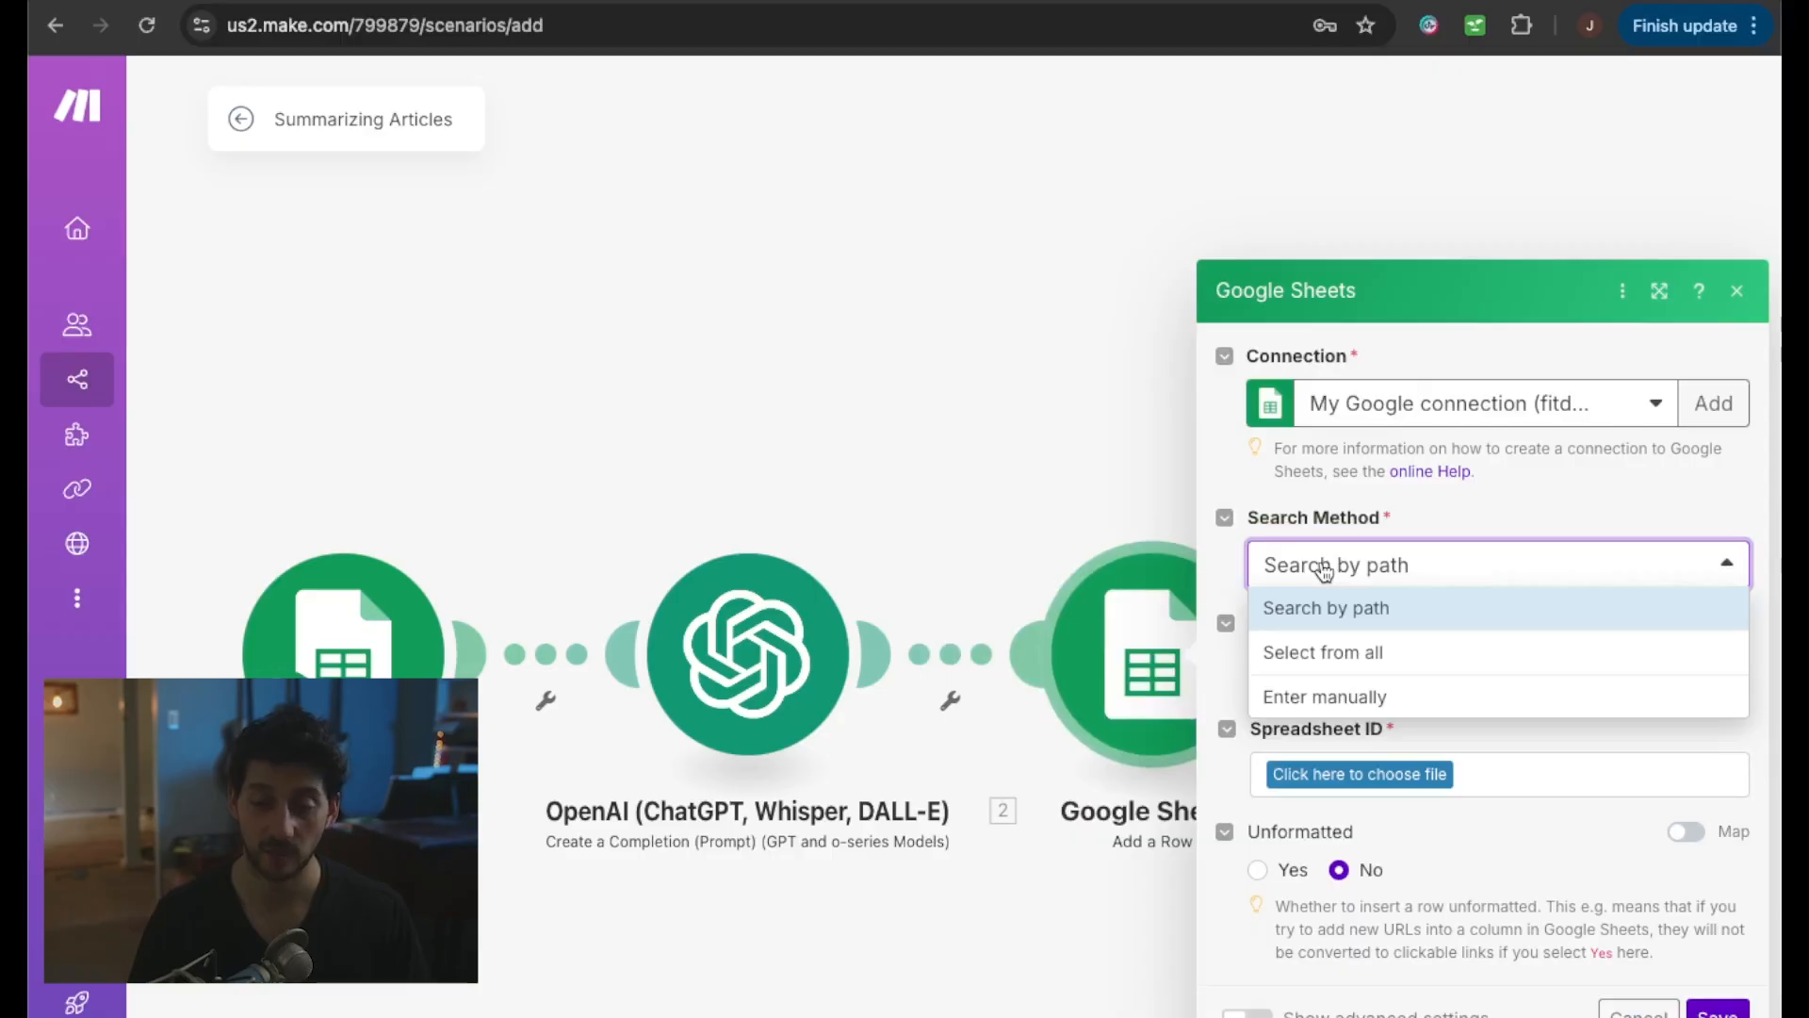
left_click(1369, 652)
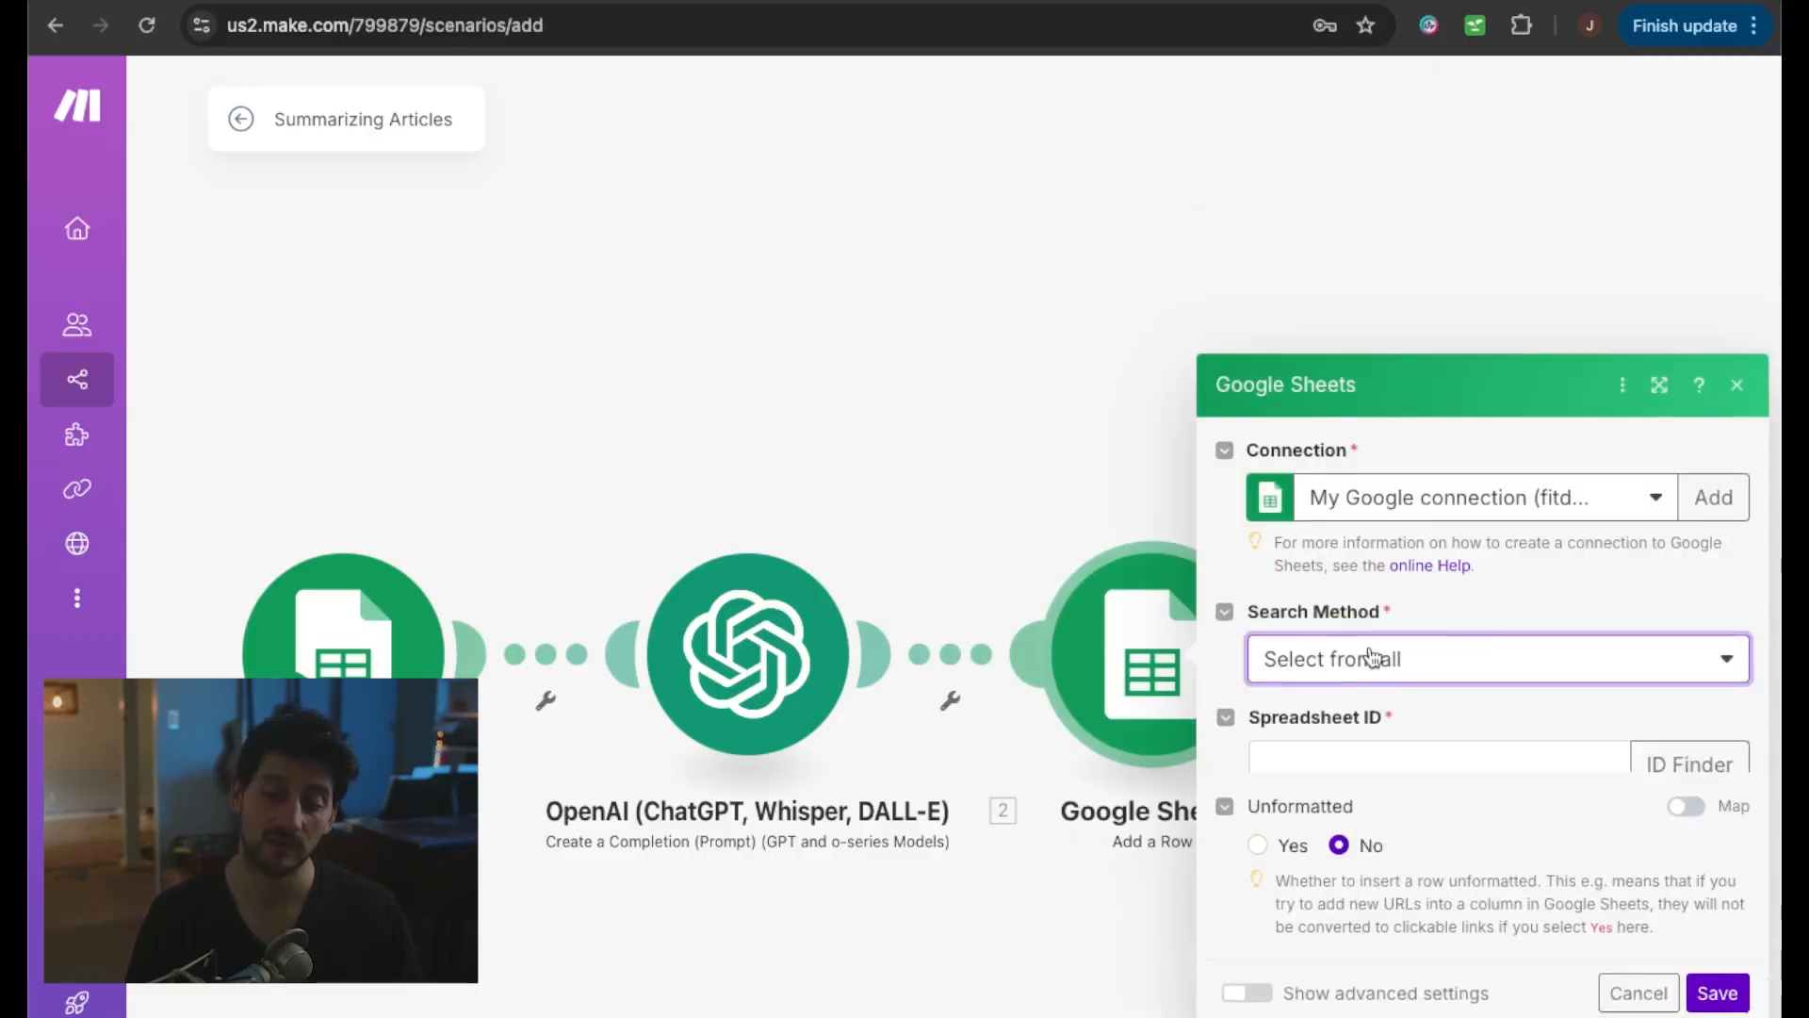
- Fill in the Add a Row module's spreadsheet ID with the ID Finder, using the filename keywords "news articles"
left_click(1320, 698)
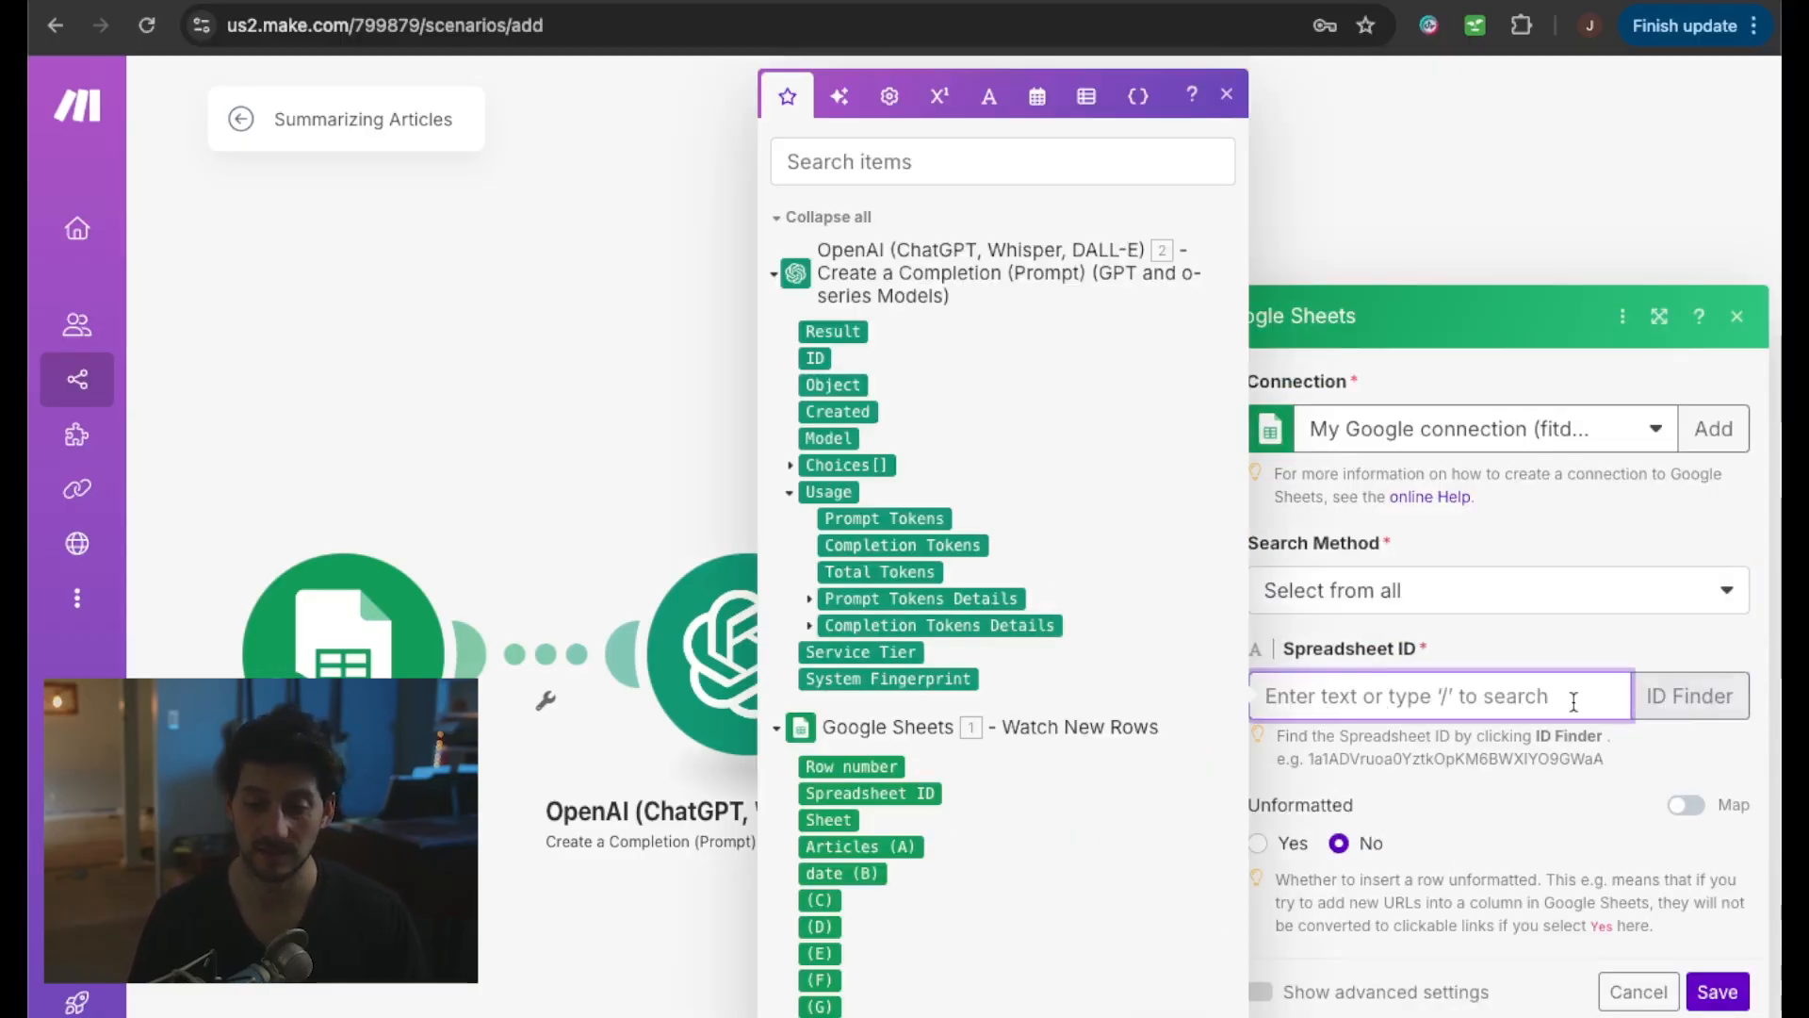
left_click(1683, 698)
left_click(1197, 630)
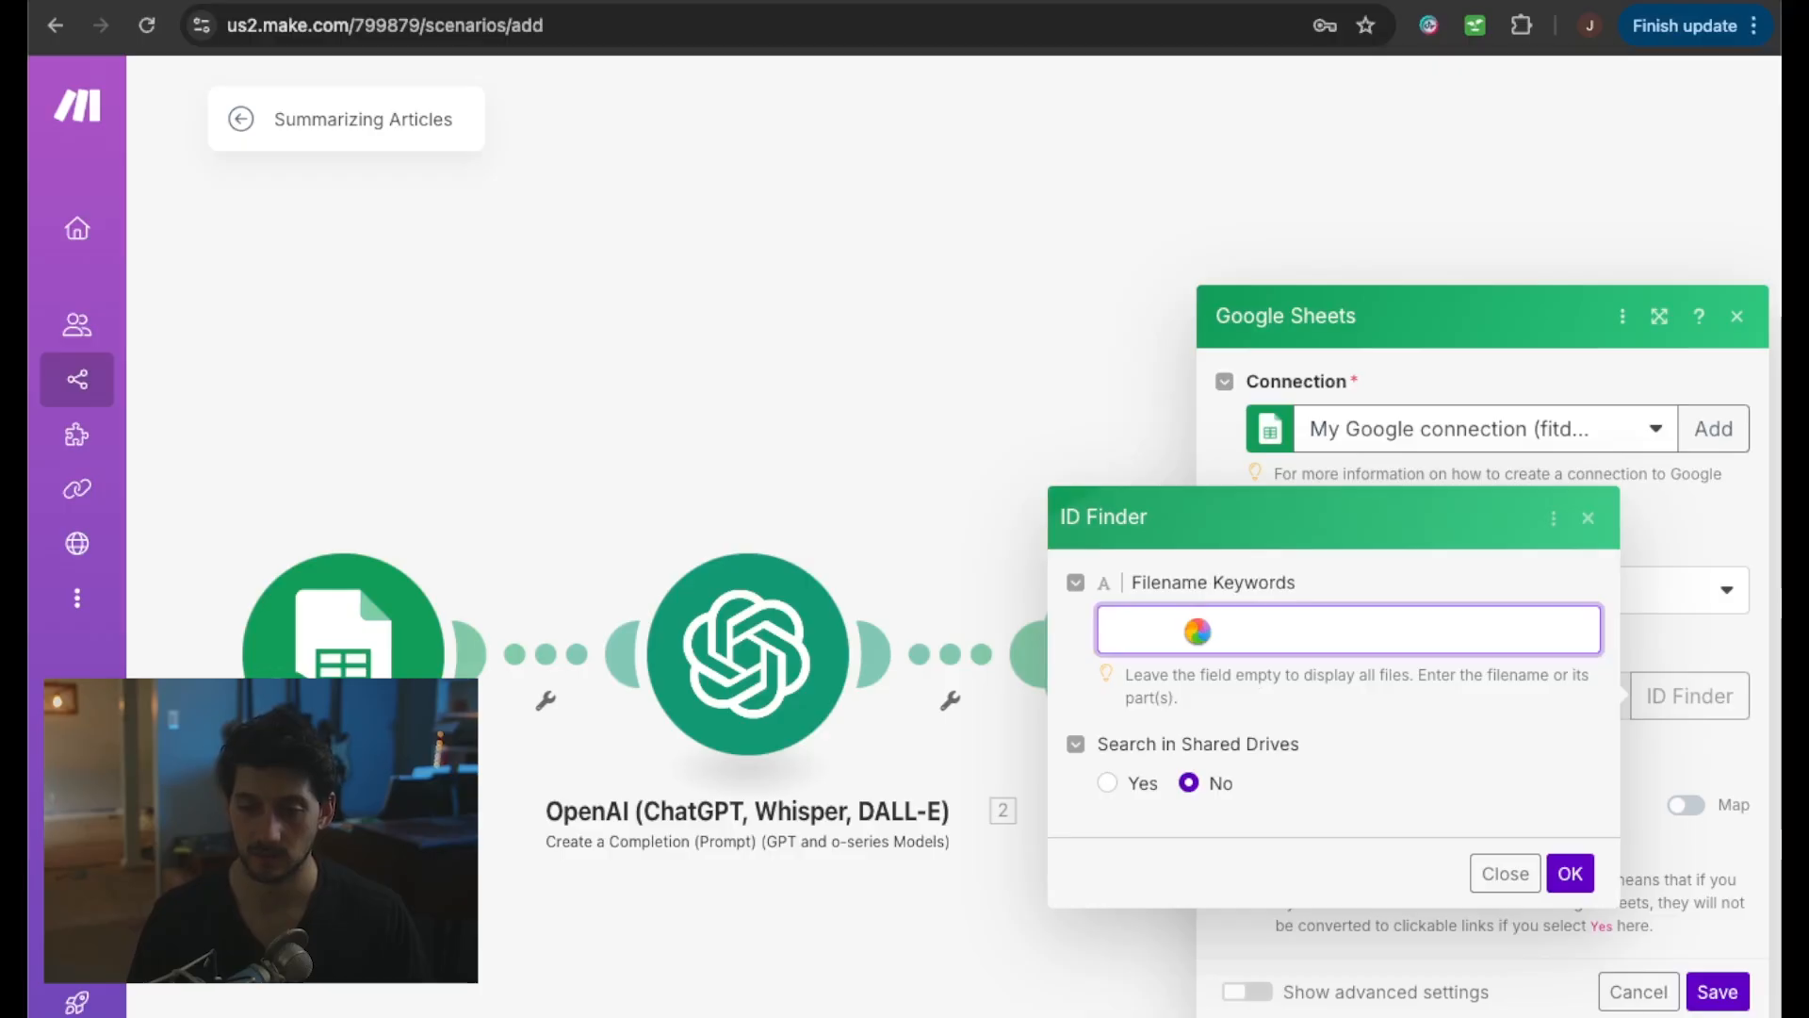
type("news articles")
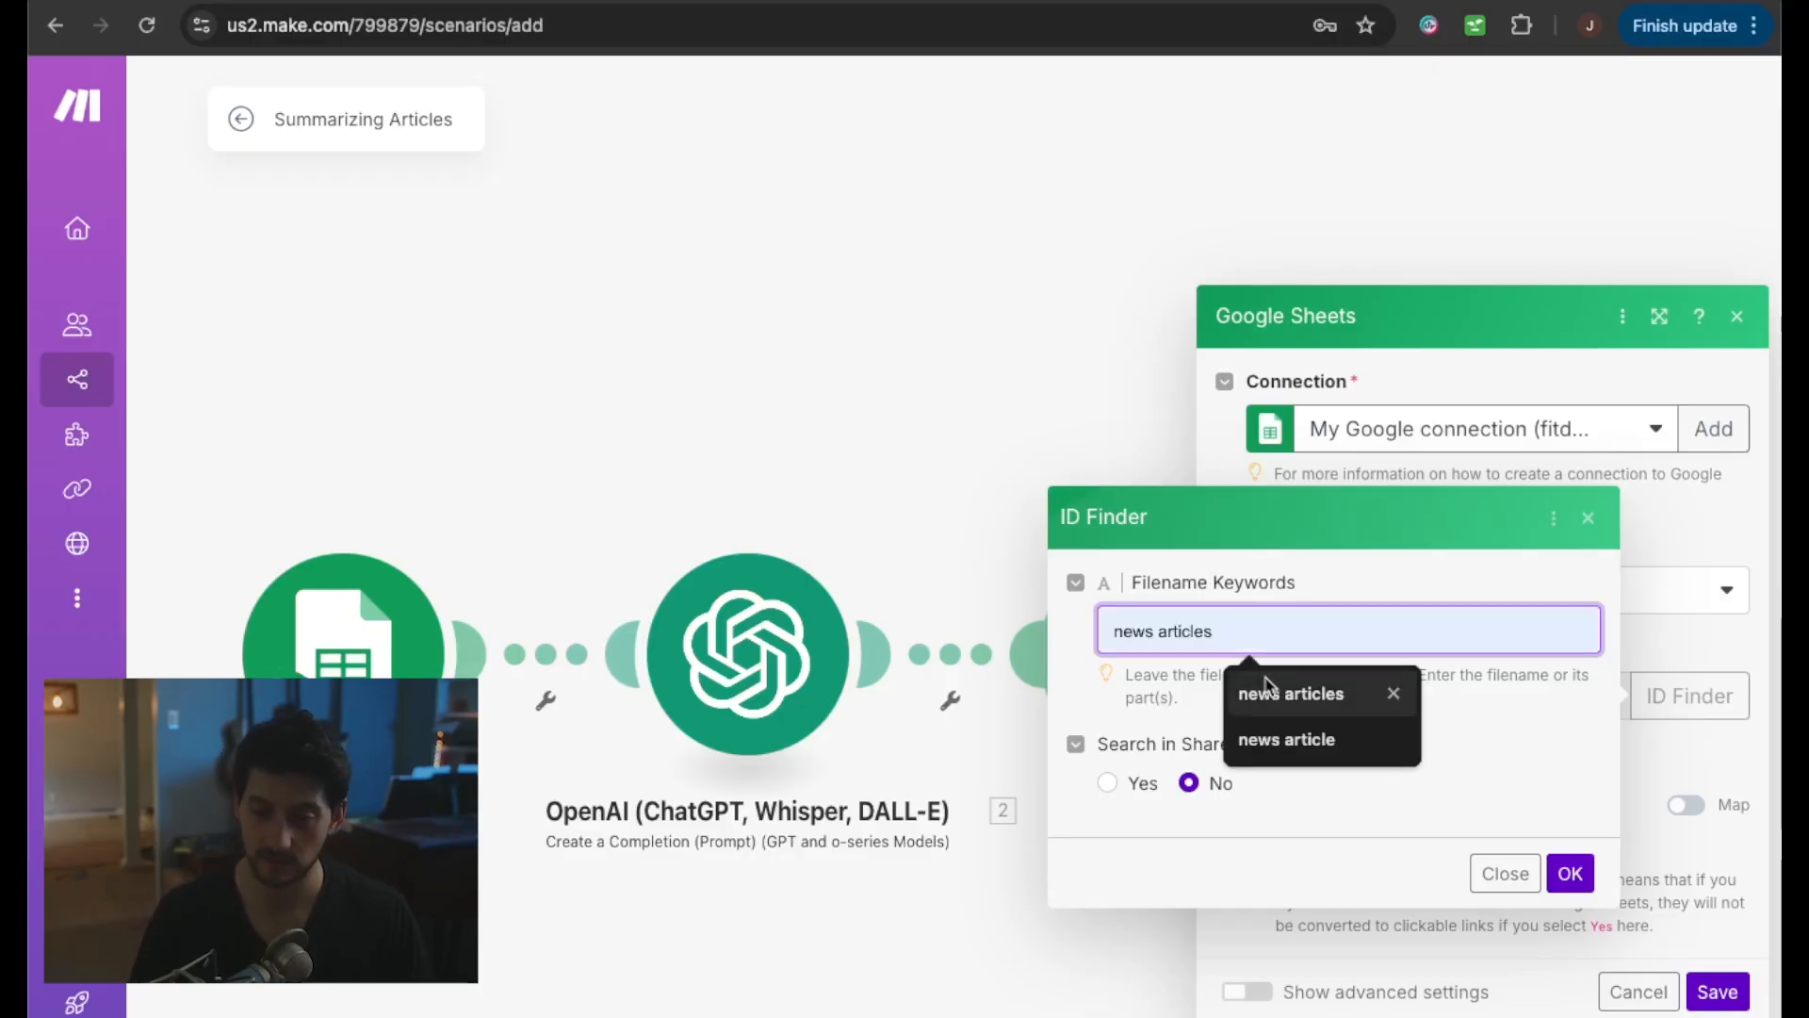
left_click(1265, 686)
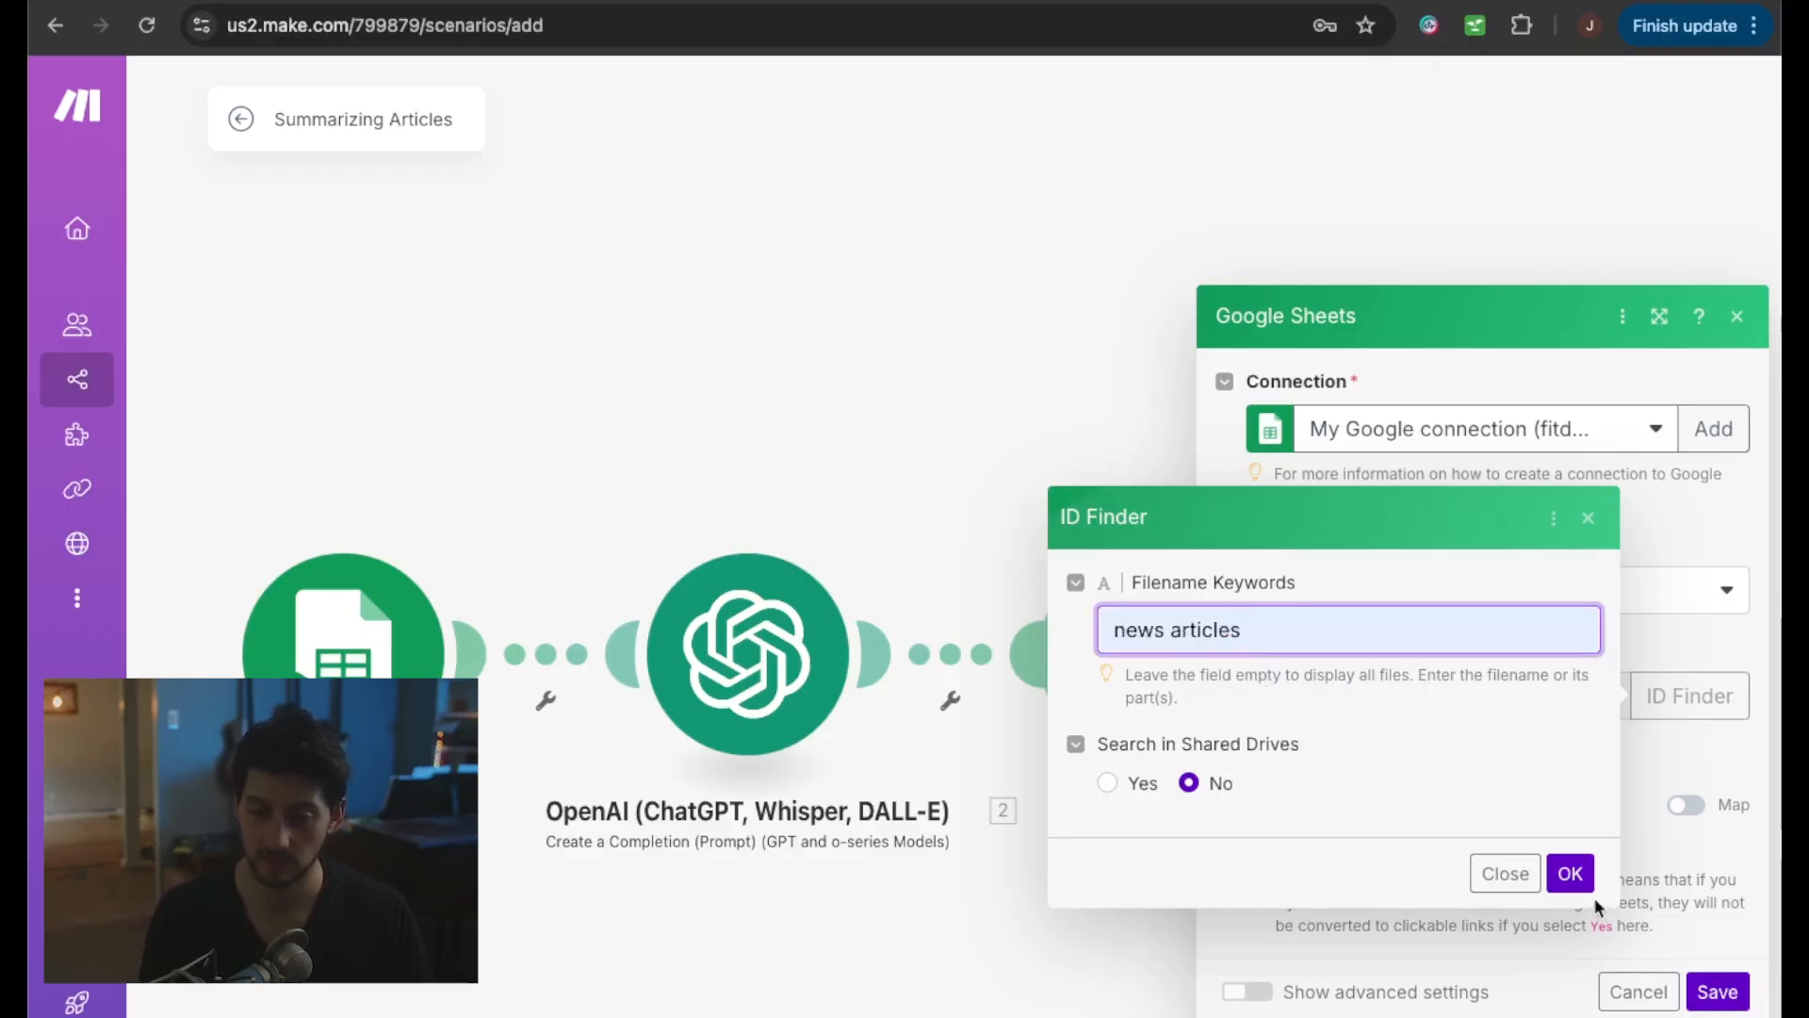
left_click(1579, 878)
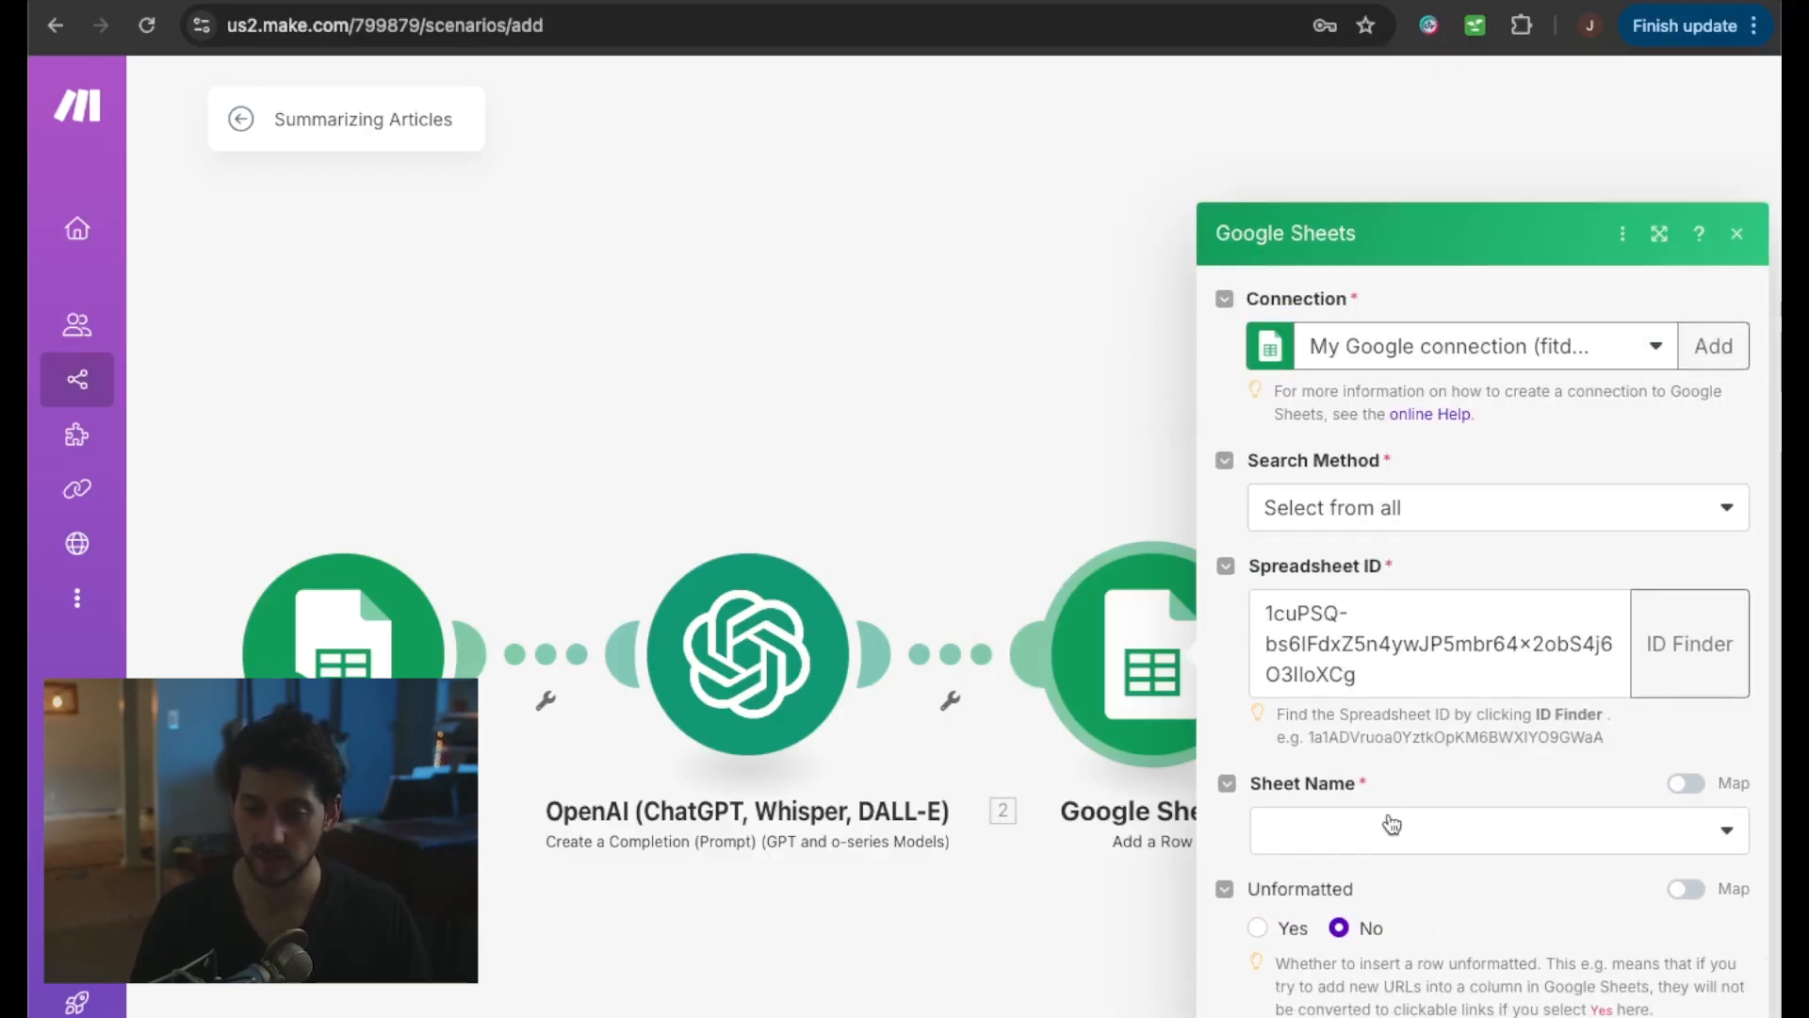
- Select Sheet2 as the target sheet and map the OpenAI Result value to Written summaries (A)
left_click(1392, 820)
left_click(1332, 917)
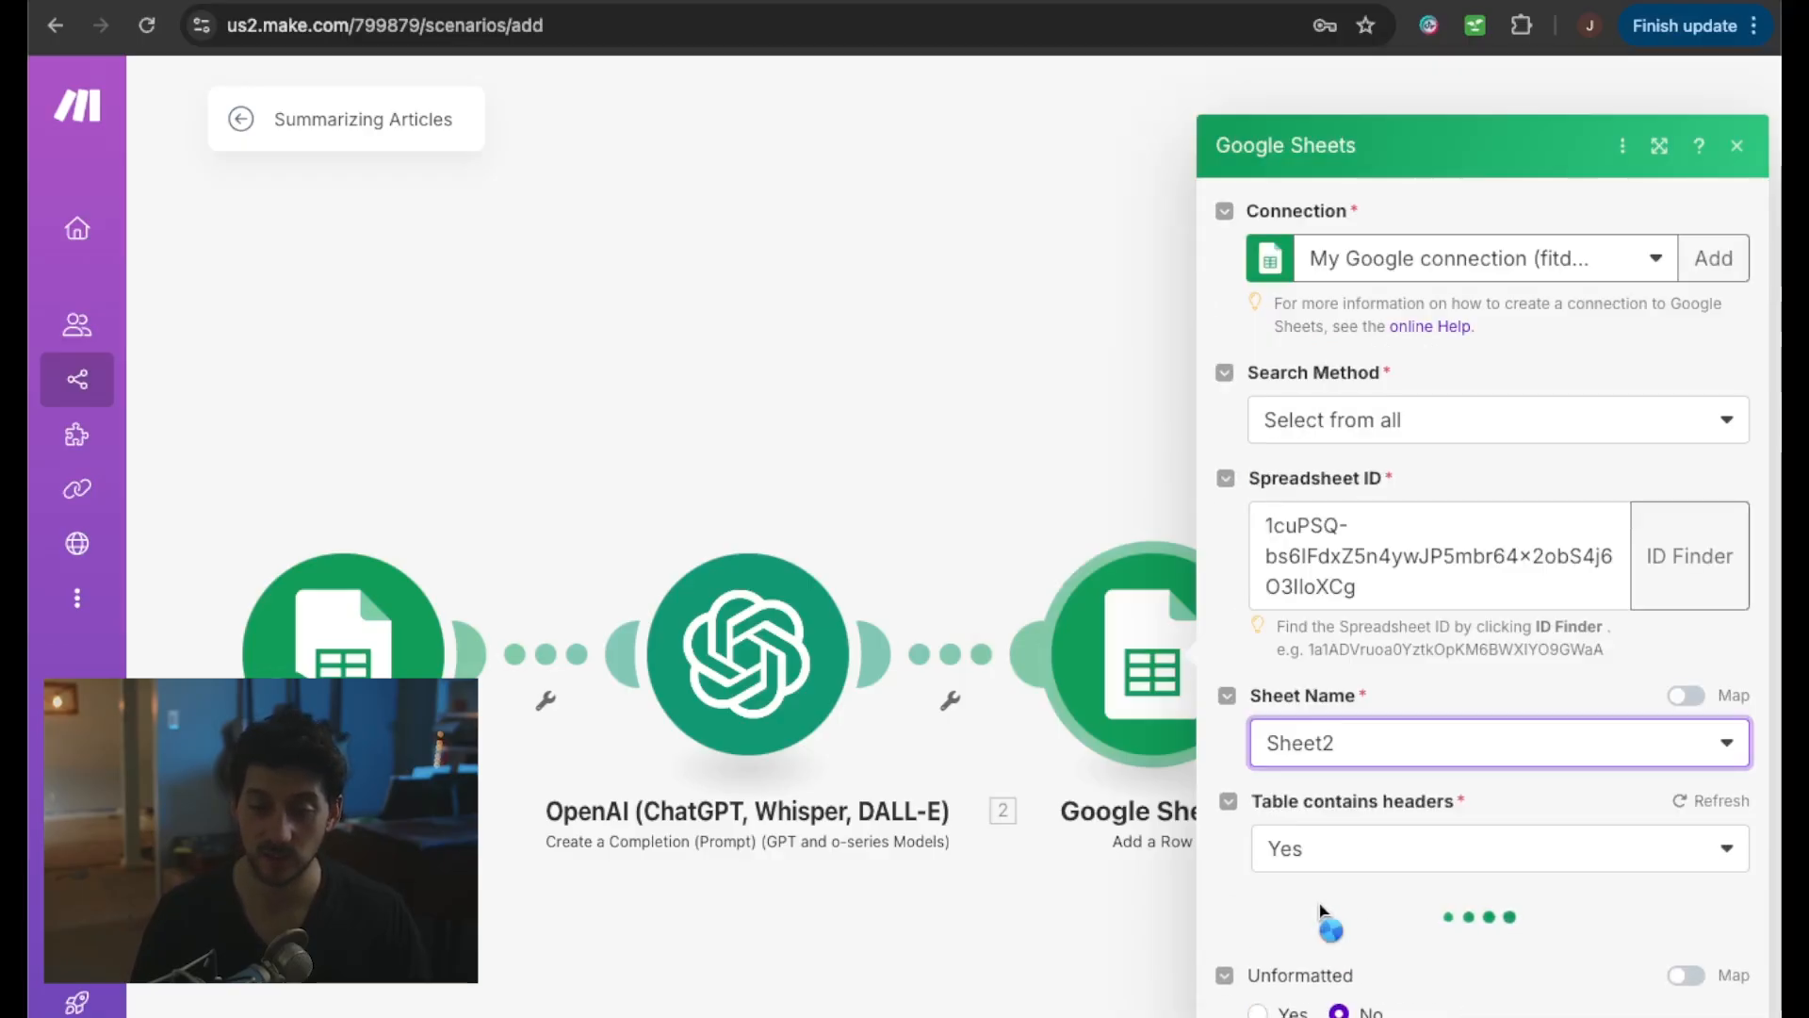
scroll(1323, 843, "down", 2)
left_click(1332, 557)
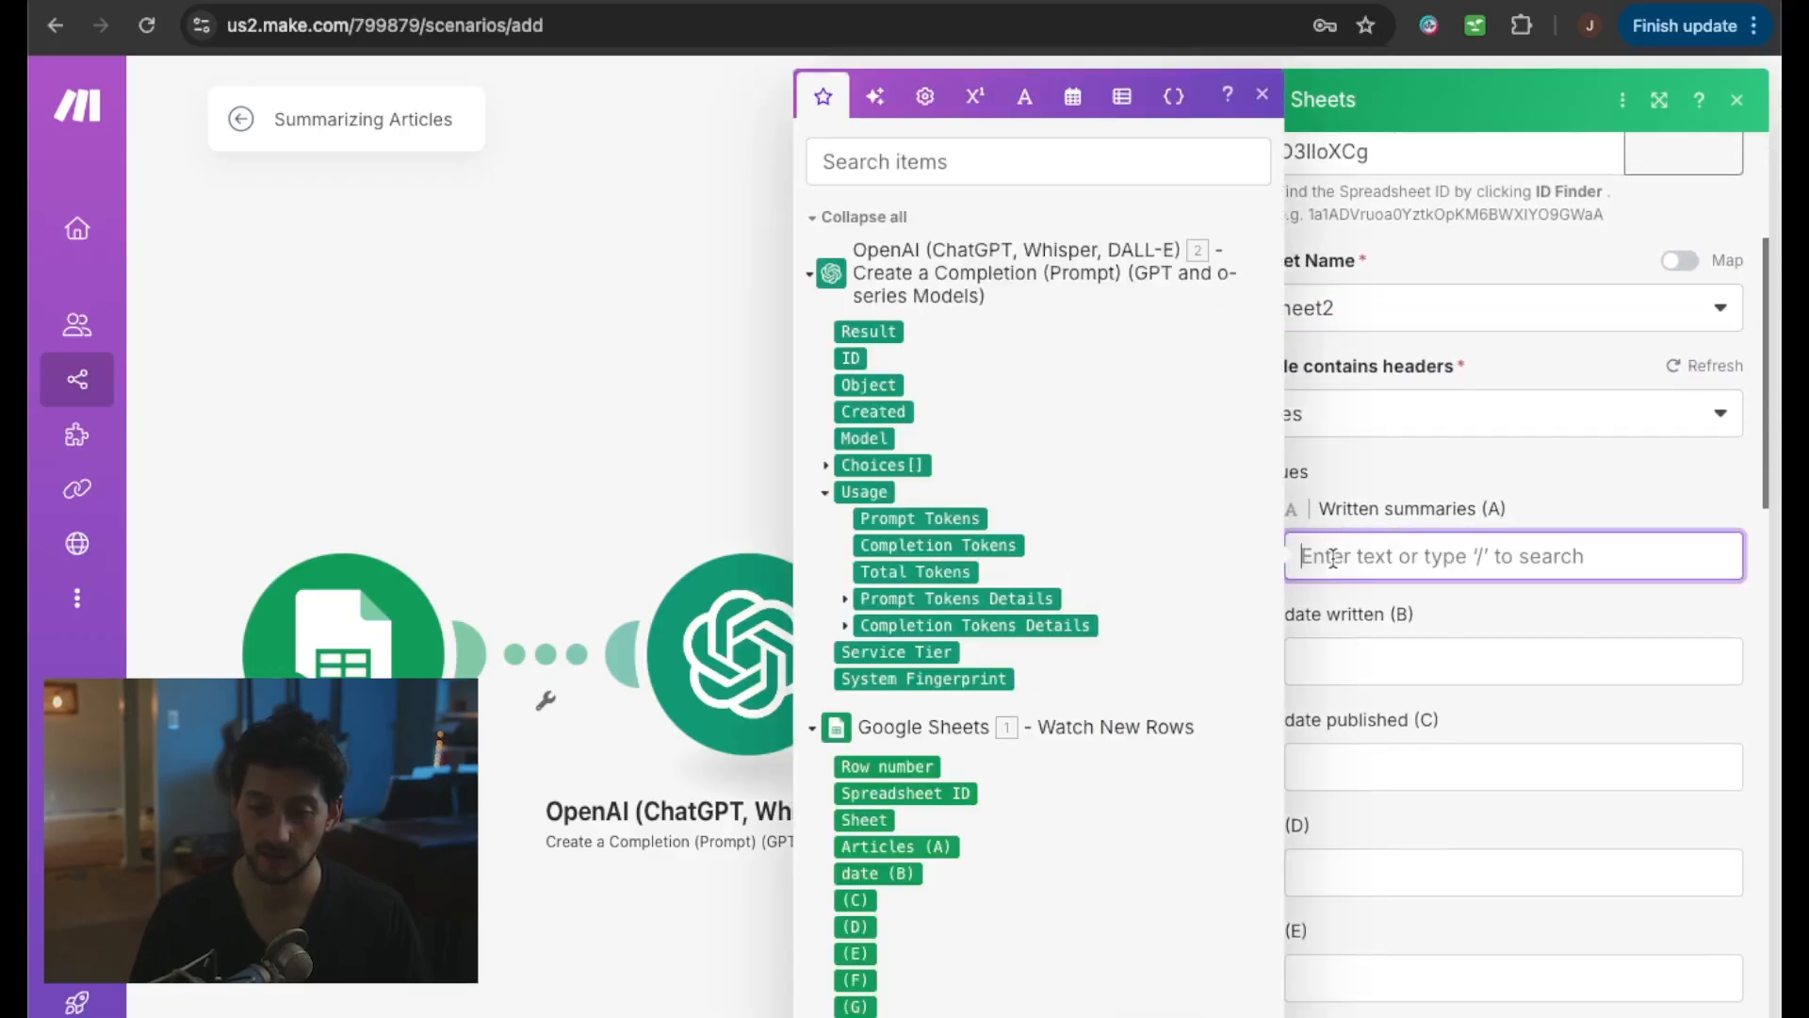
left_click(883, 337)
scroll(1061, 637, "down", 4)
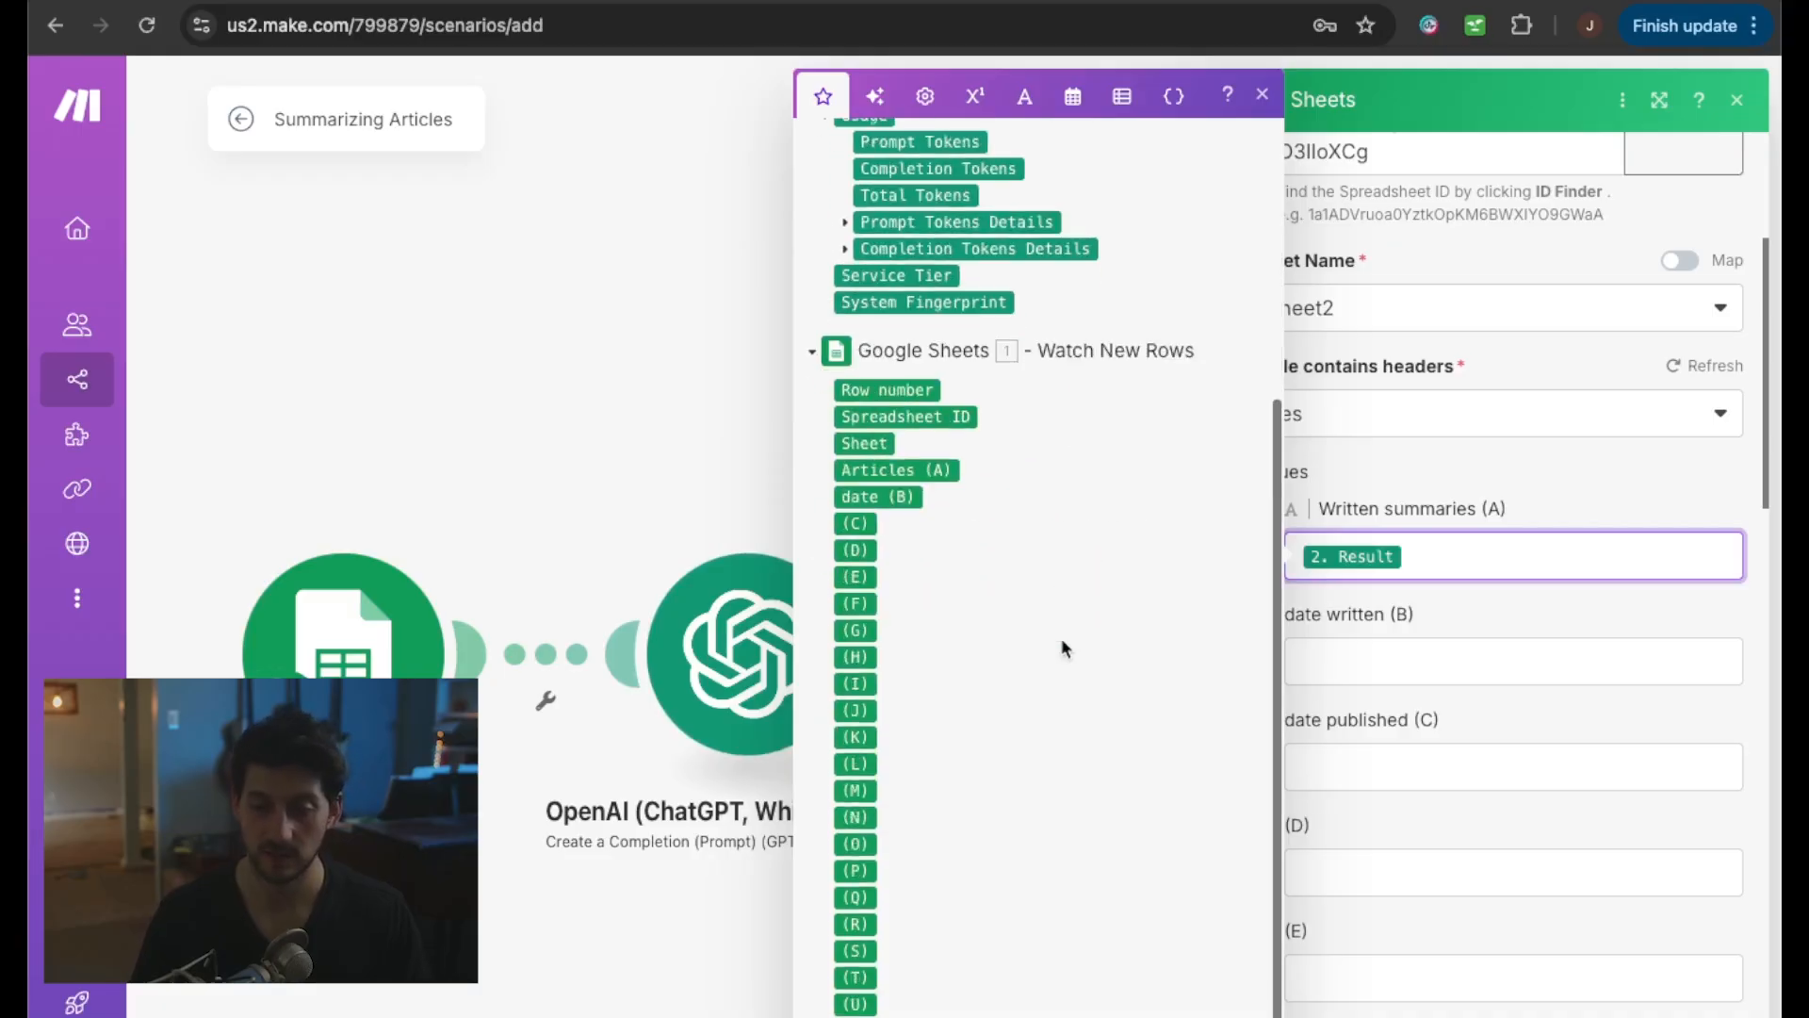
scroll(1056, 635, "up", 4)
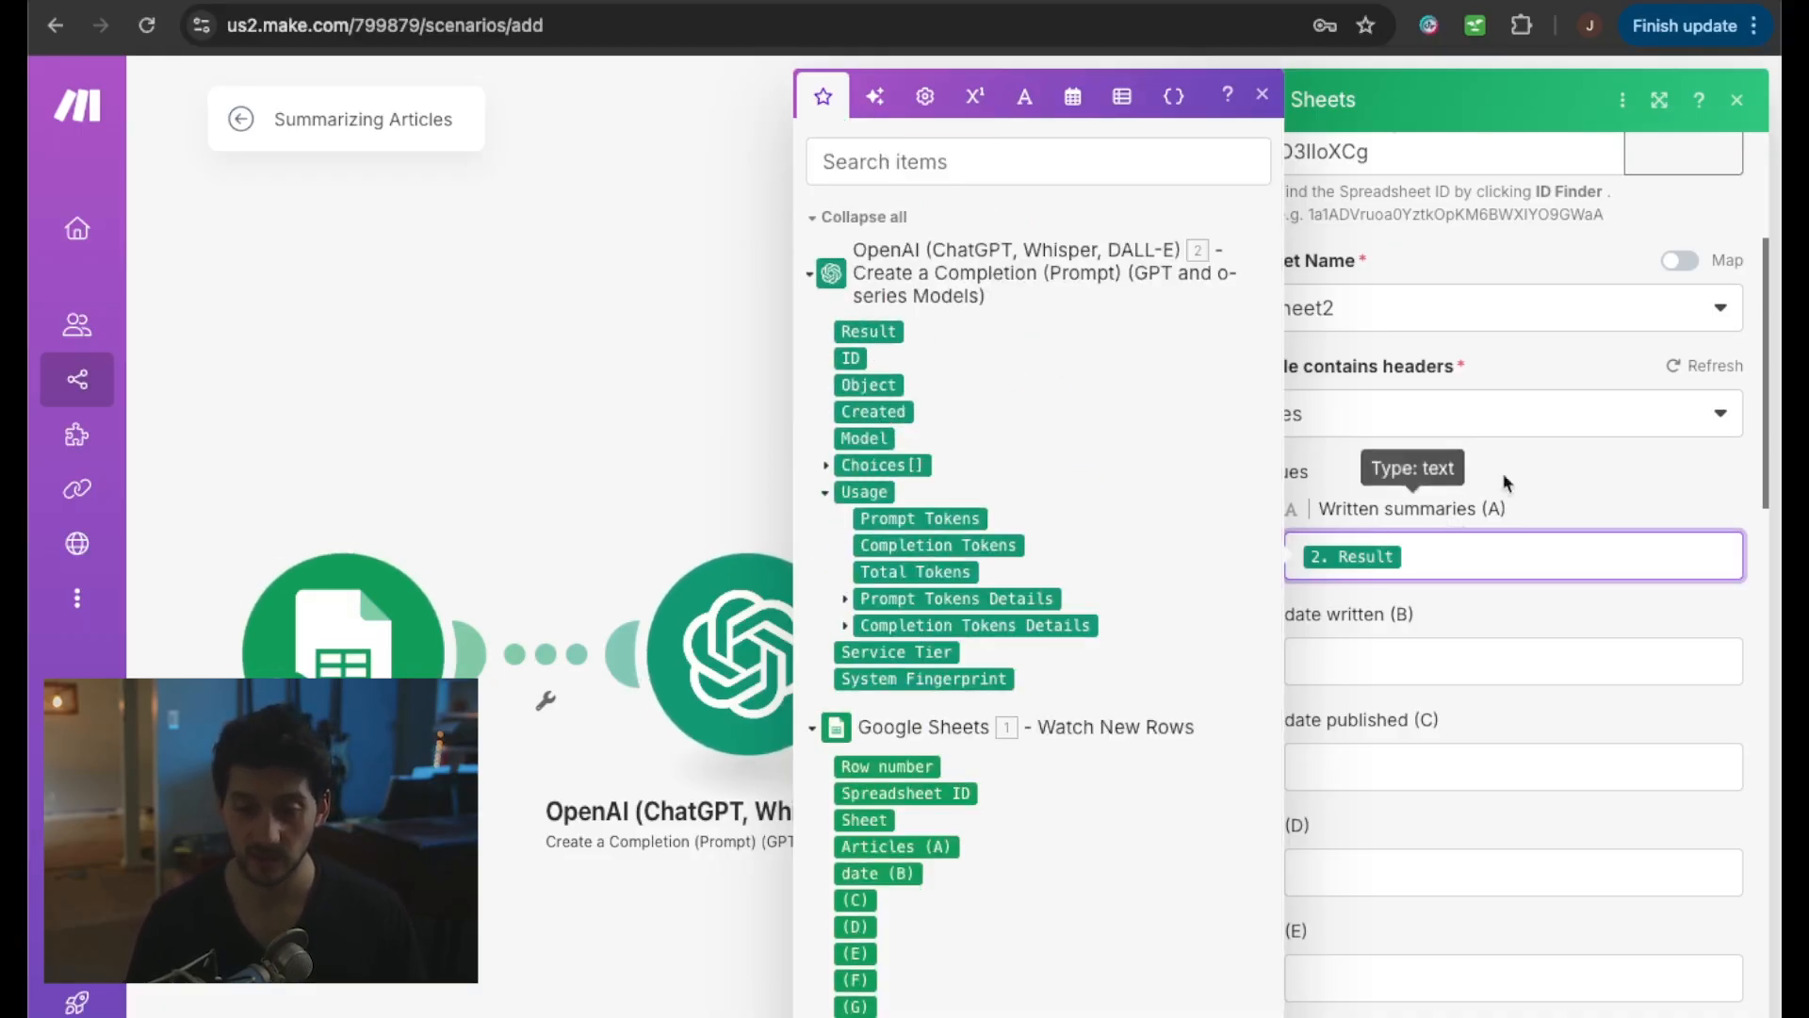
left_click(1559, 471)
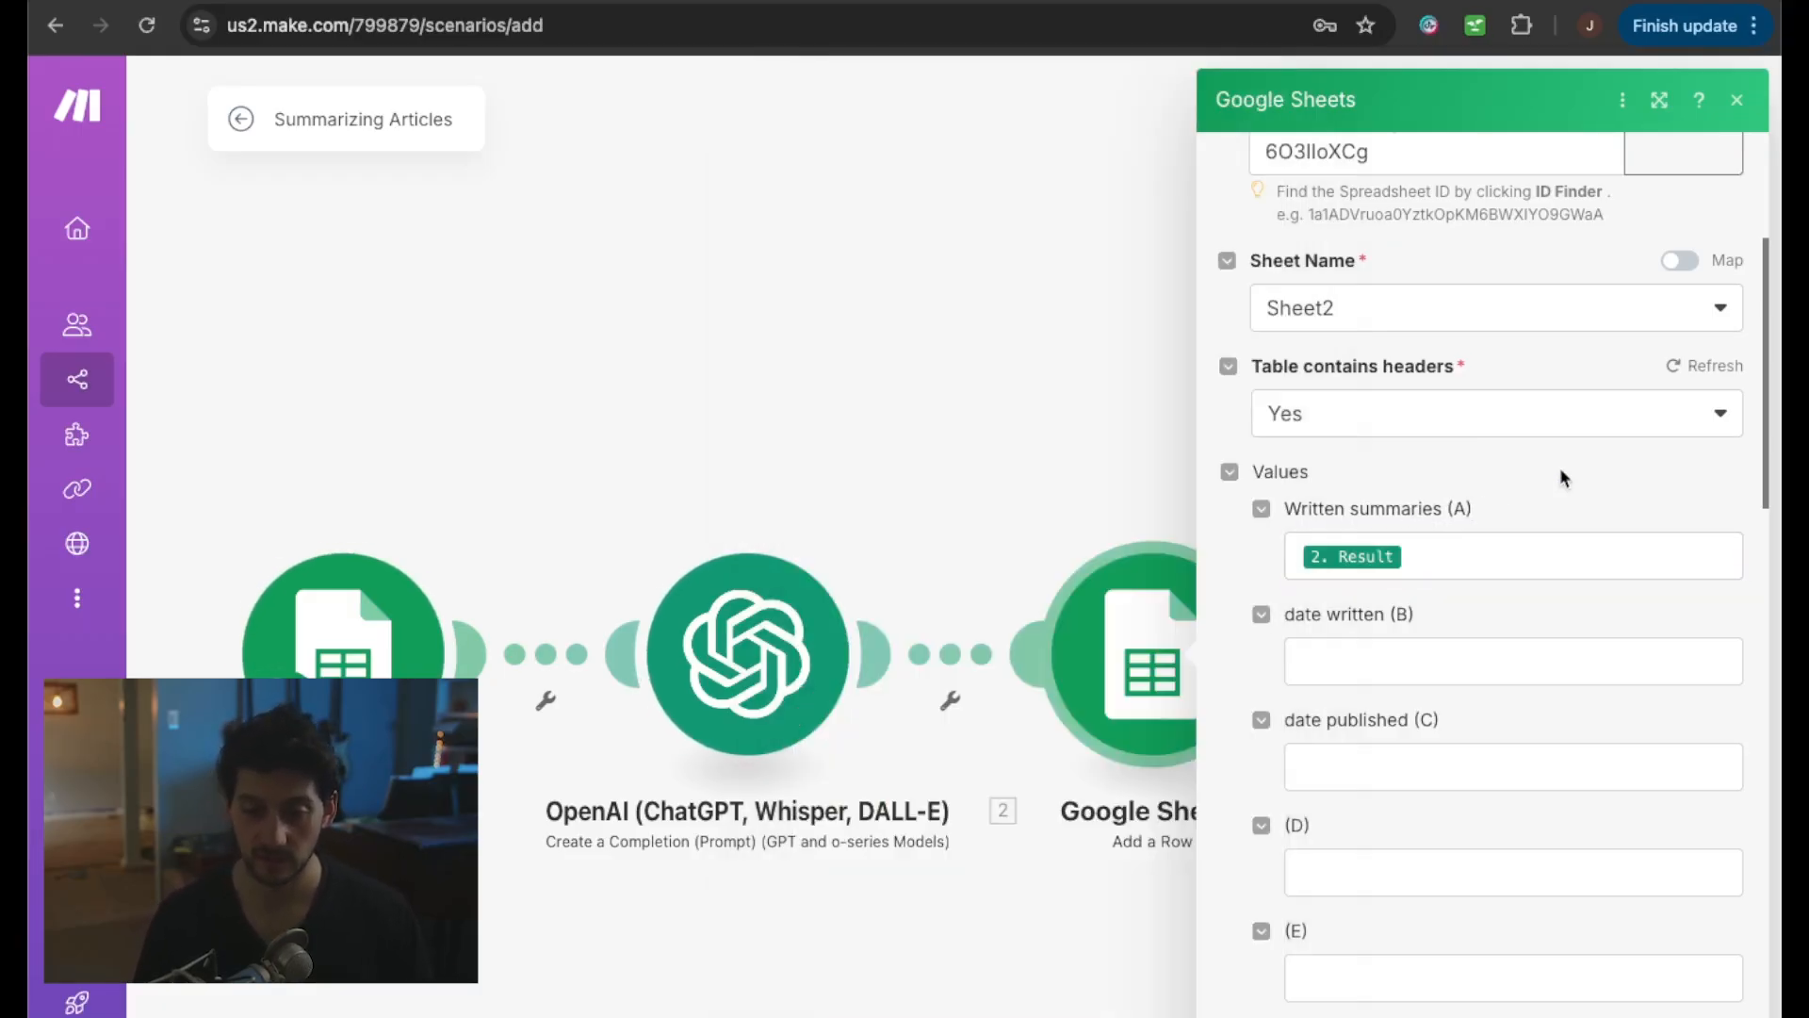
- Set the date written (B) value to the formatDate function with now as its date argument
left_click(1374, 658)
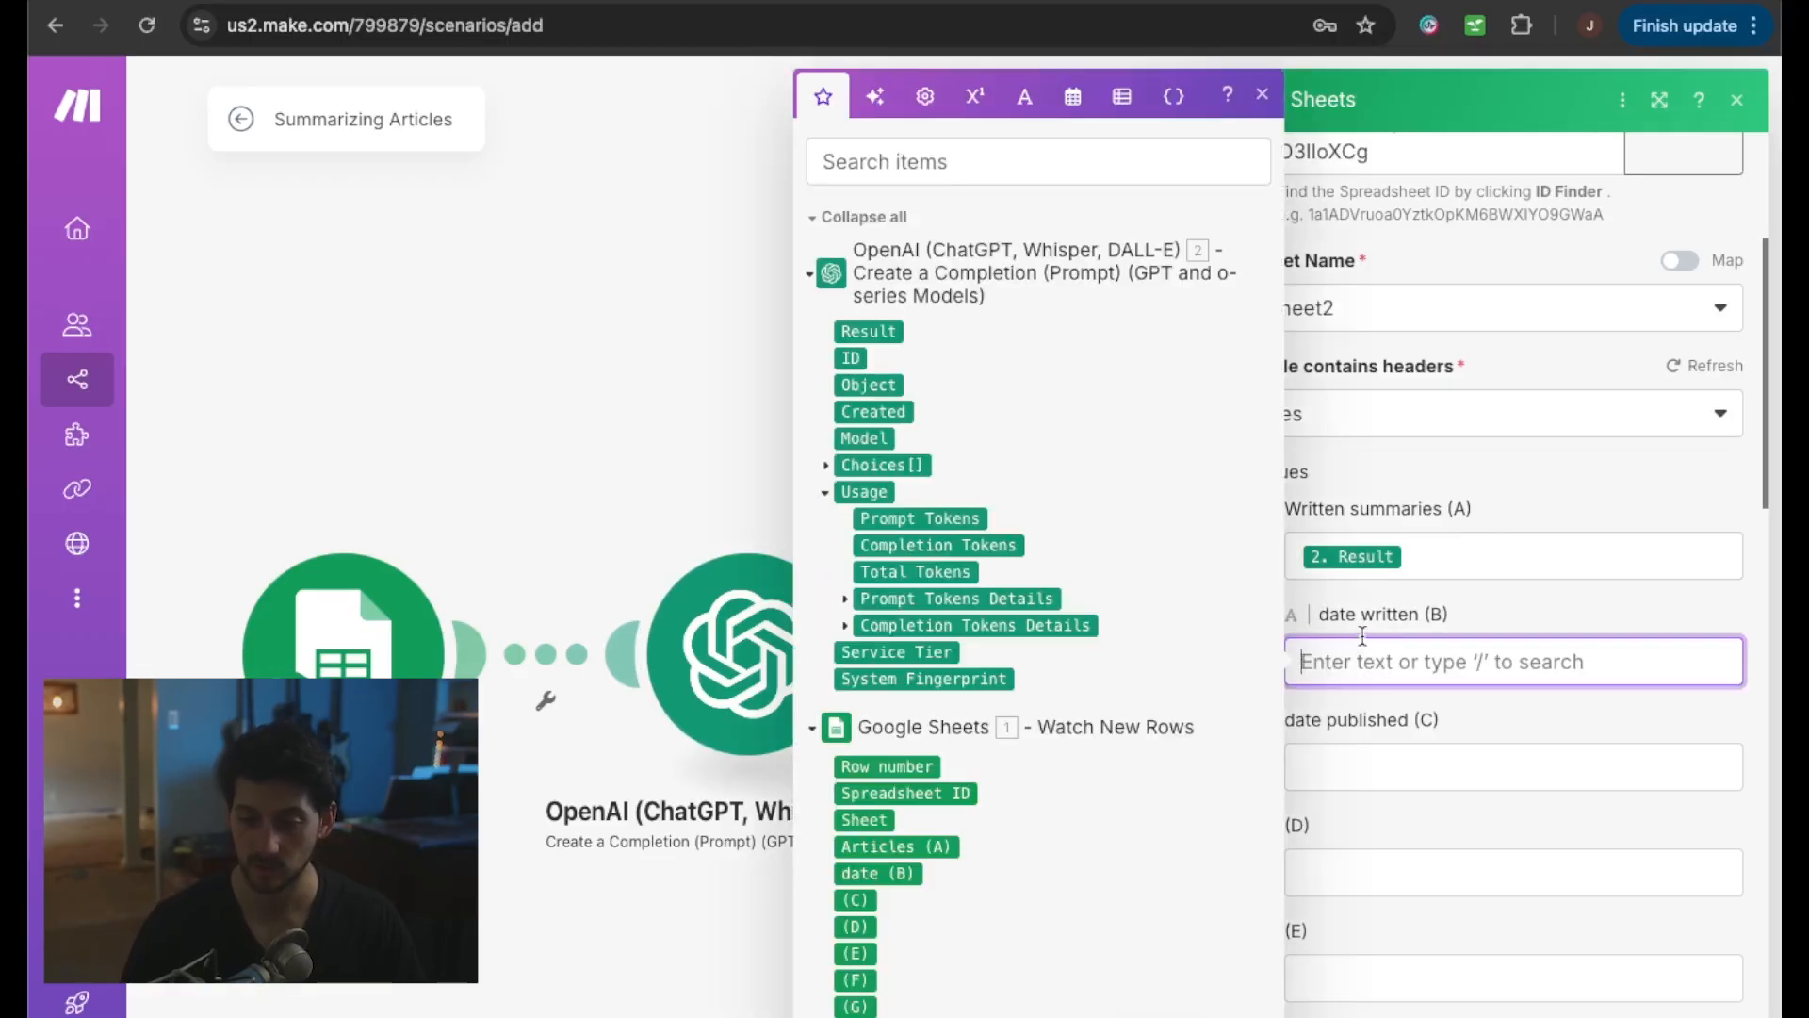
left_click(1075, 98)
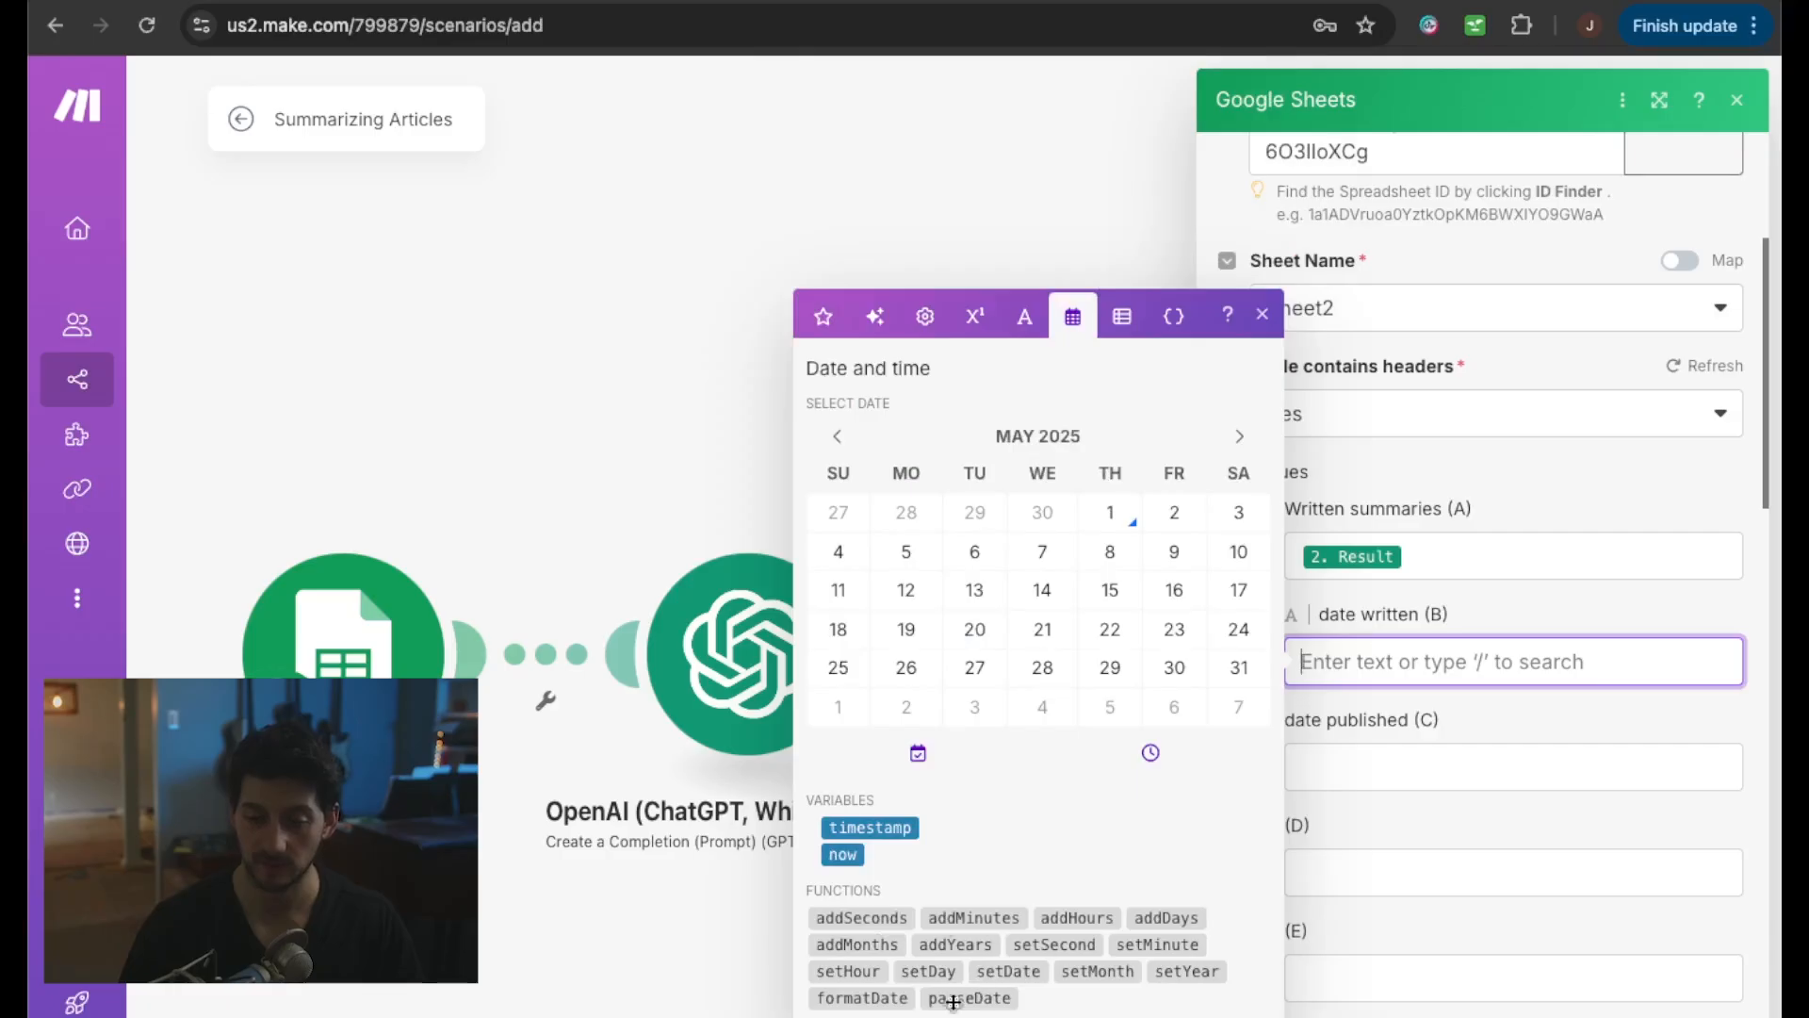
left_click(870, 997)
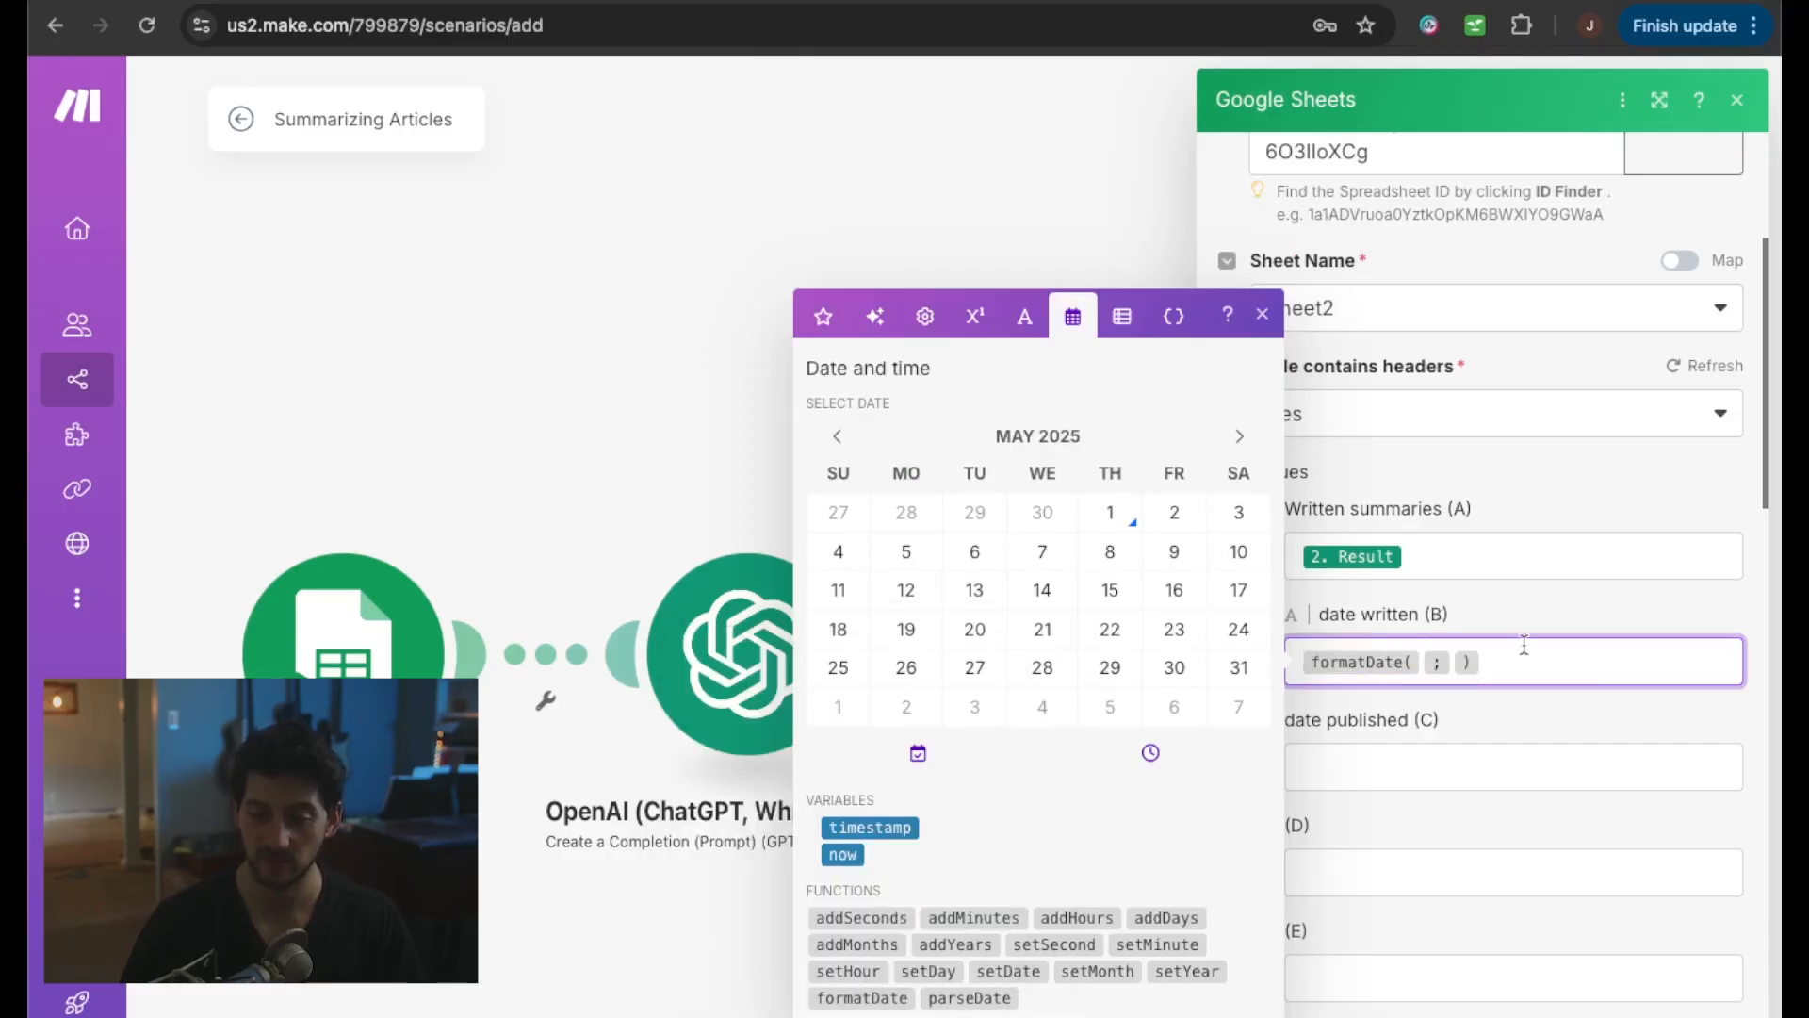
left_click(1422, 661)
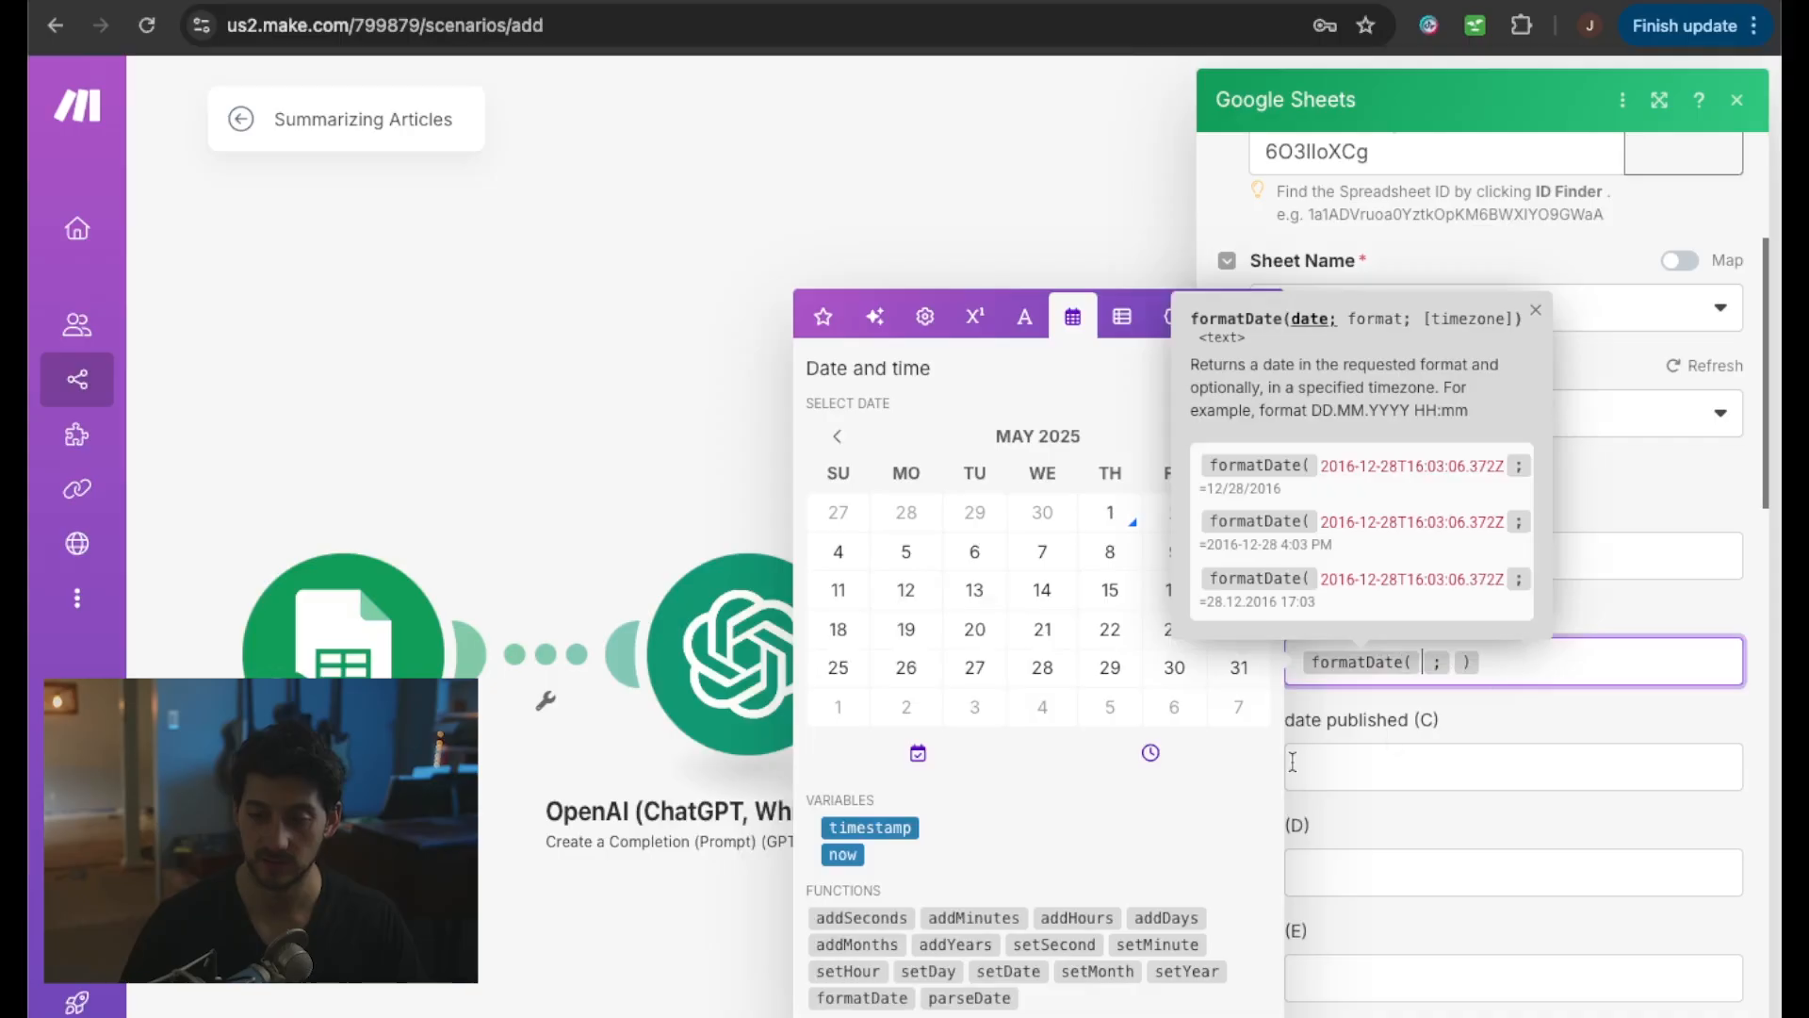
left_click(850, 849)
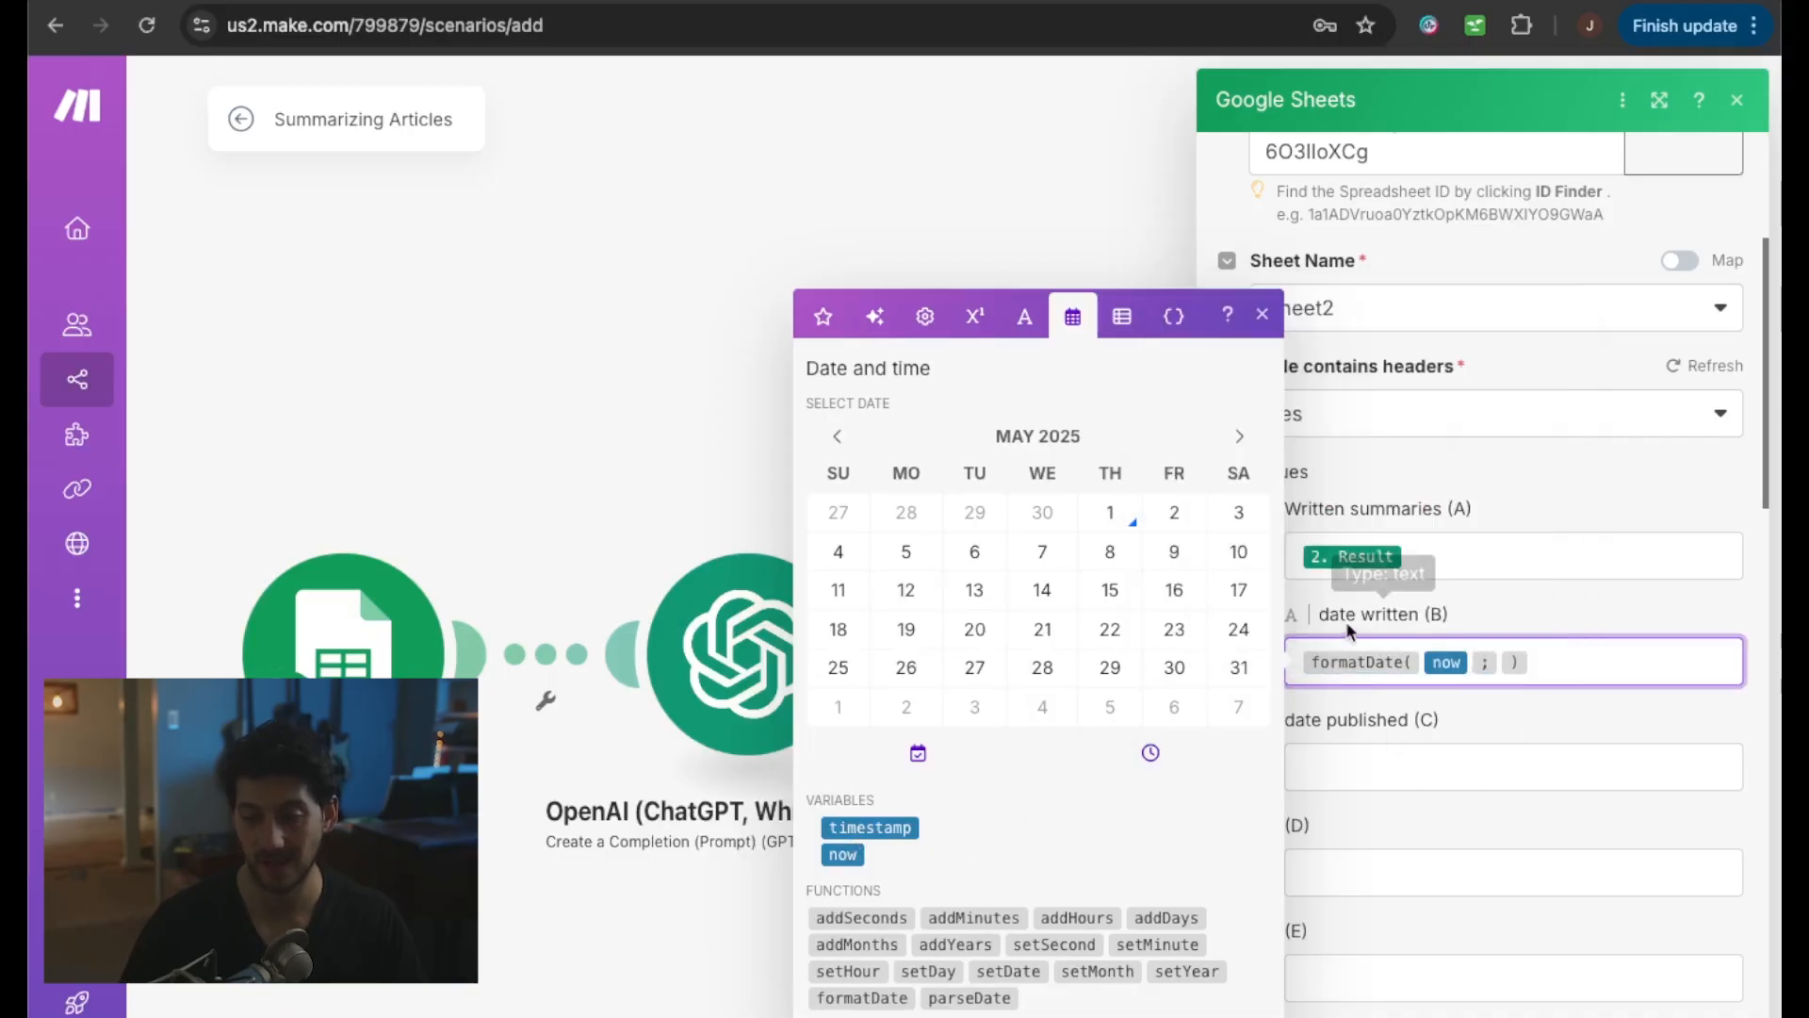
left_click(1258, 317)
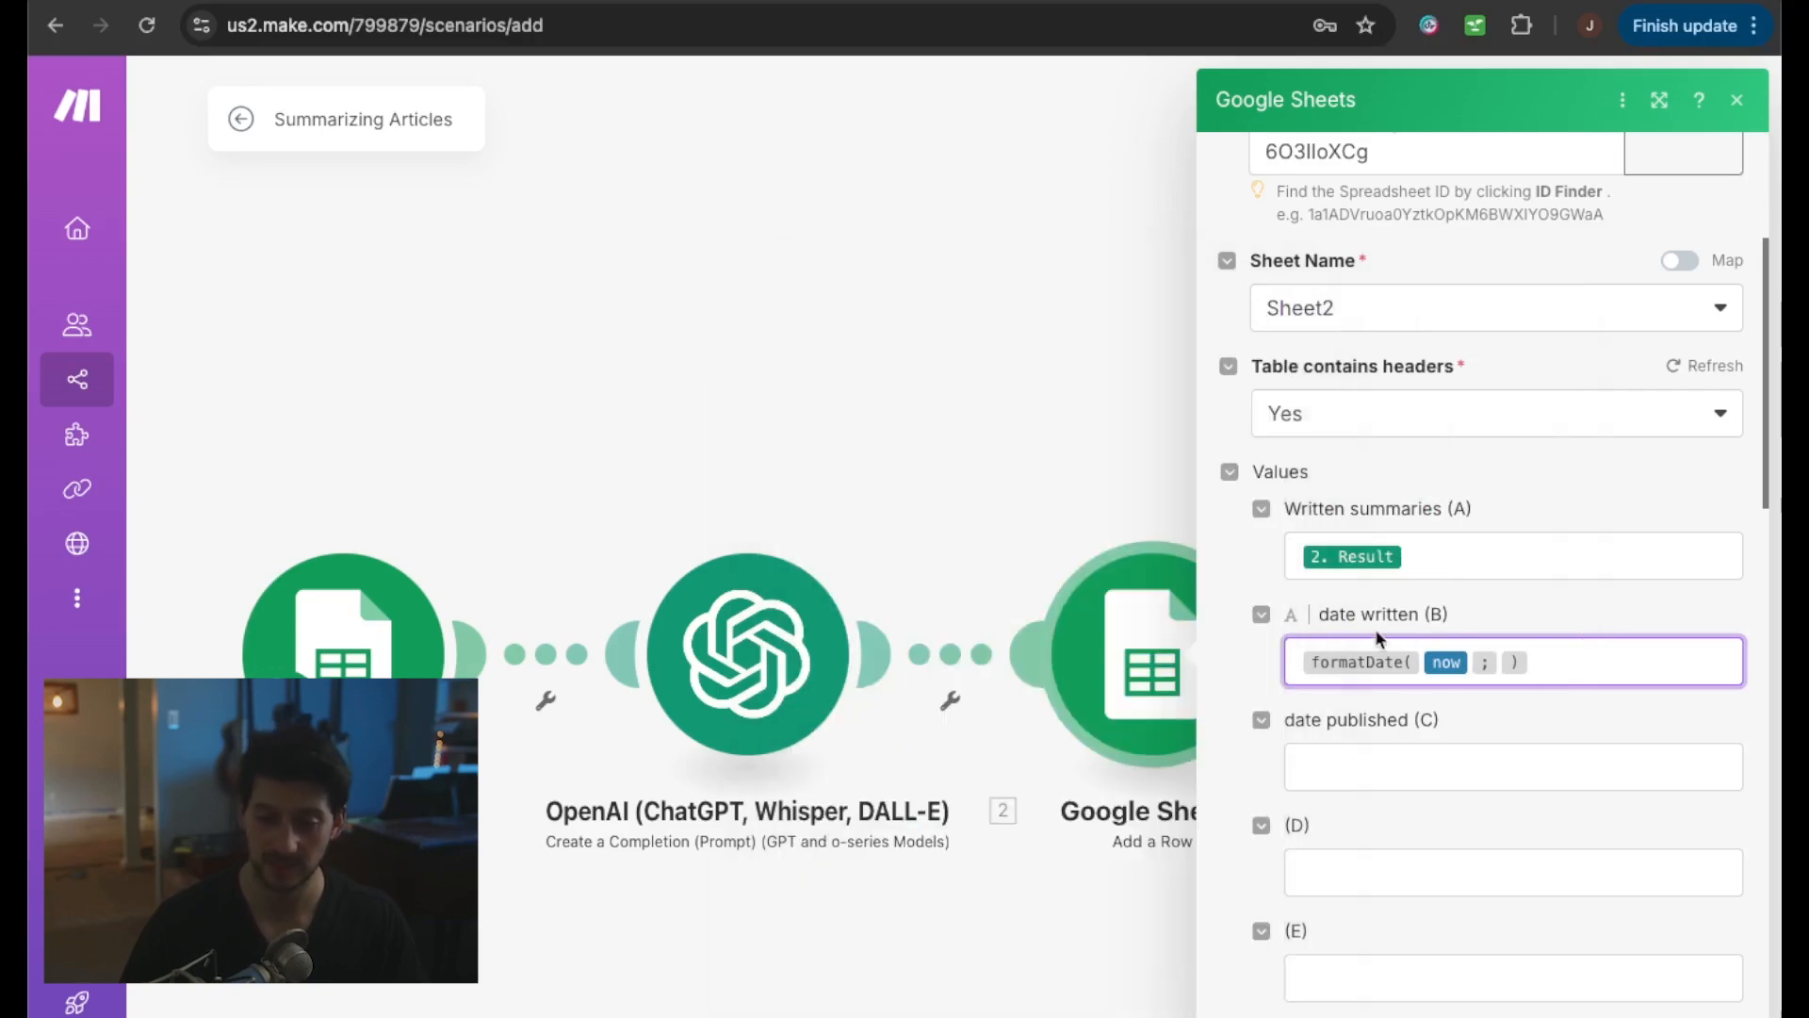
left_click(1361, 771)
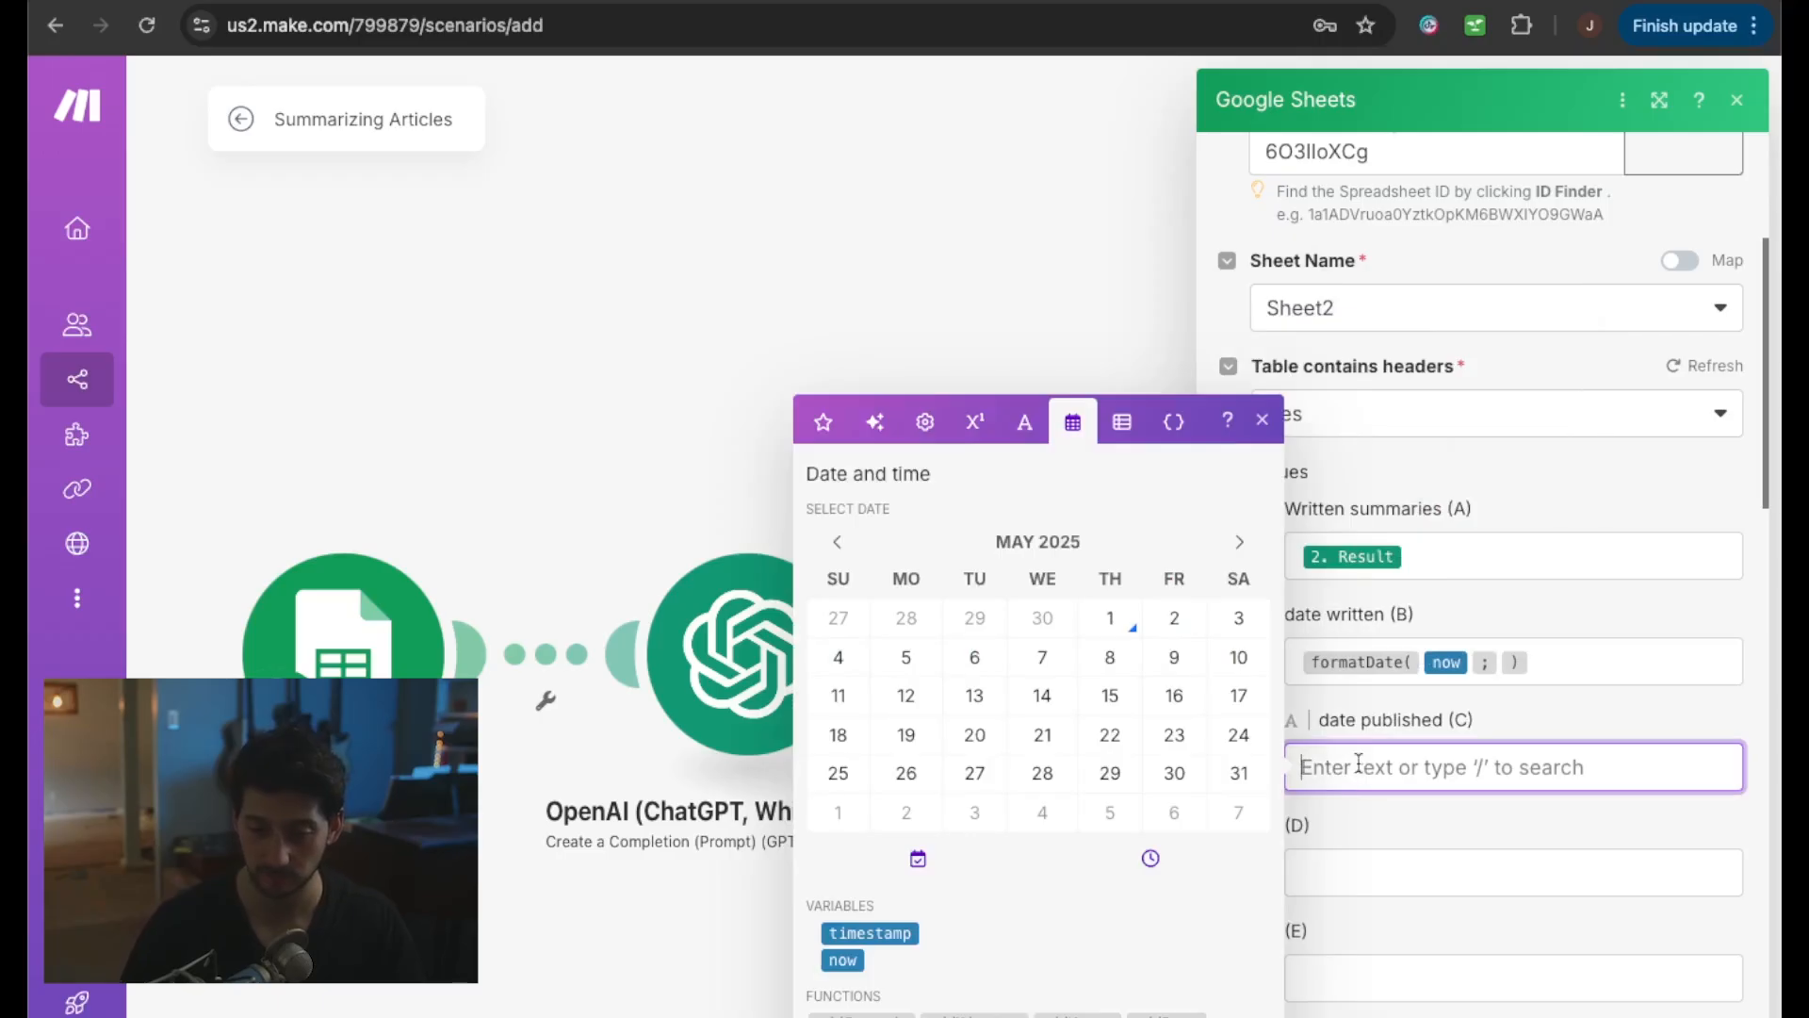
left_click(1596, 706)
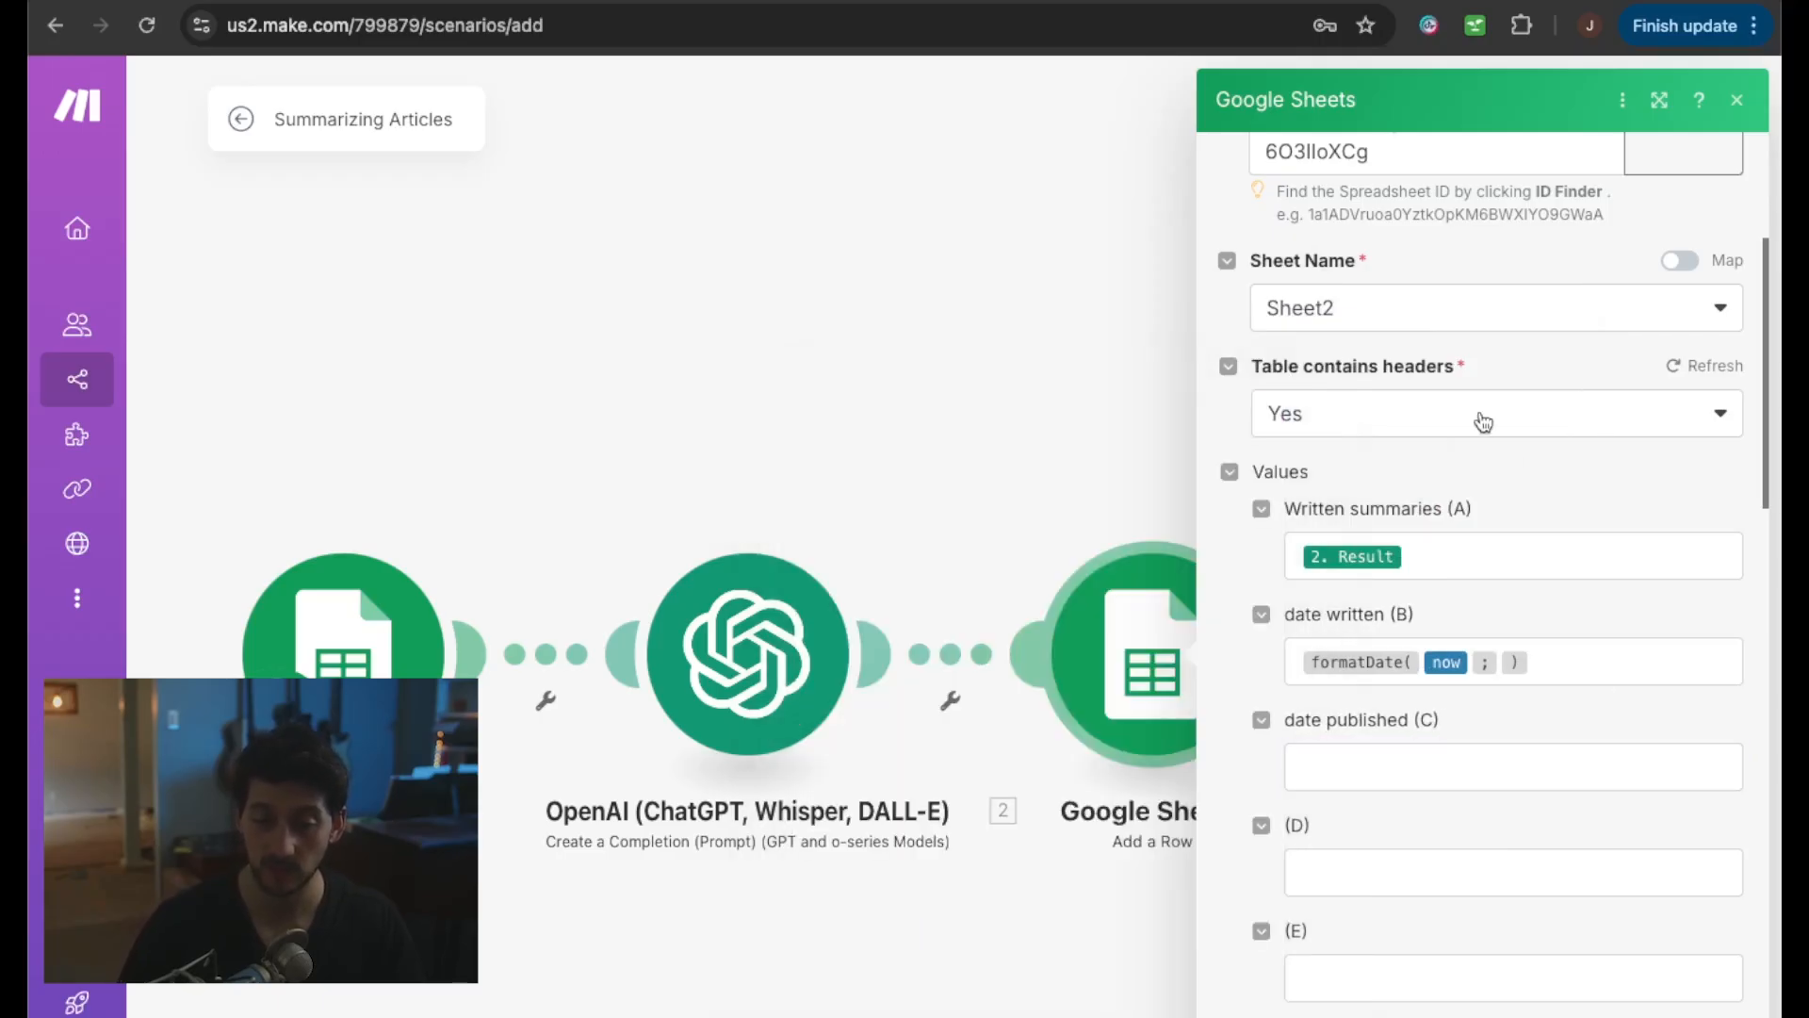
- Try to run only the Google Sheets Add a Row module after leaving its settings
scroll(1484, 421, "up", 4)
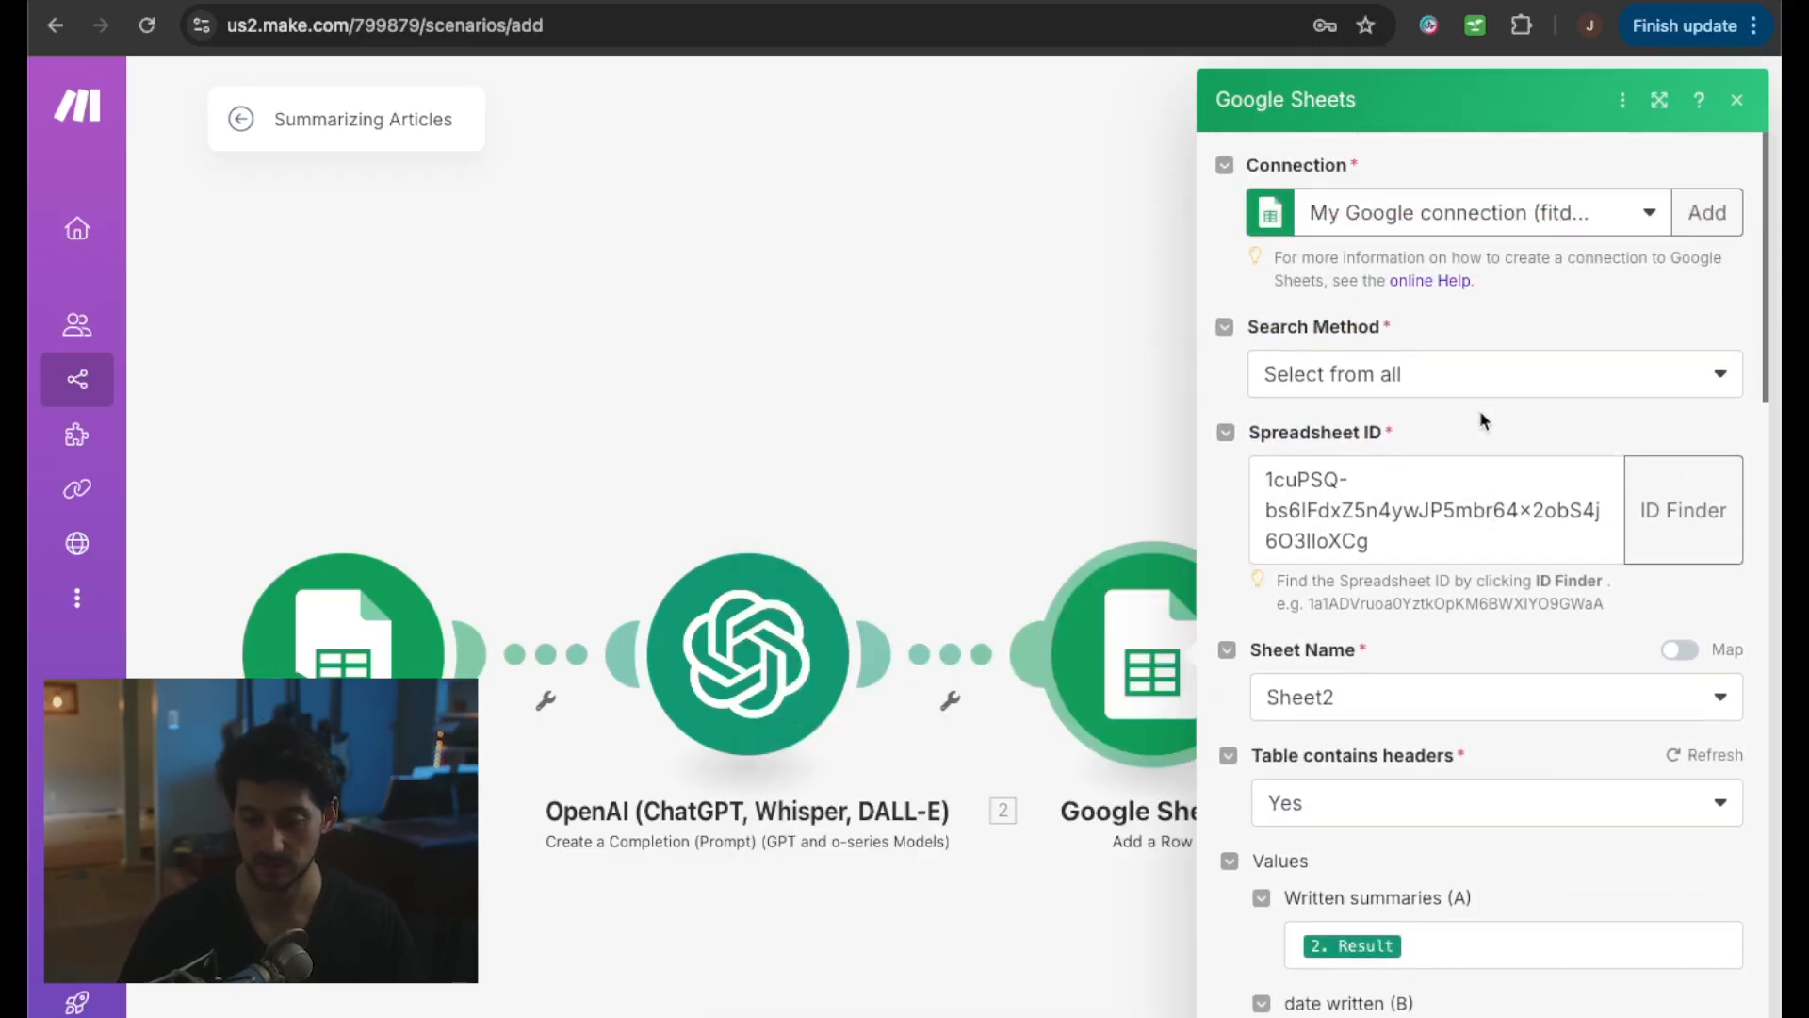
key("Escape")
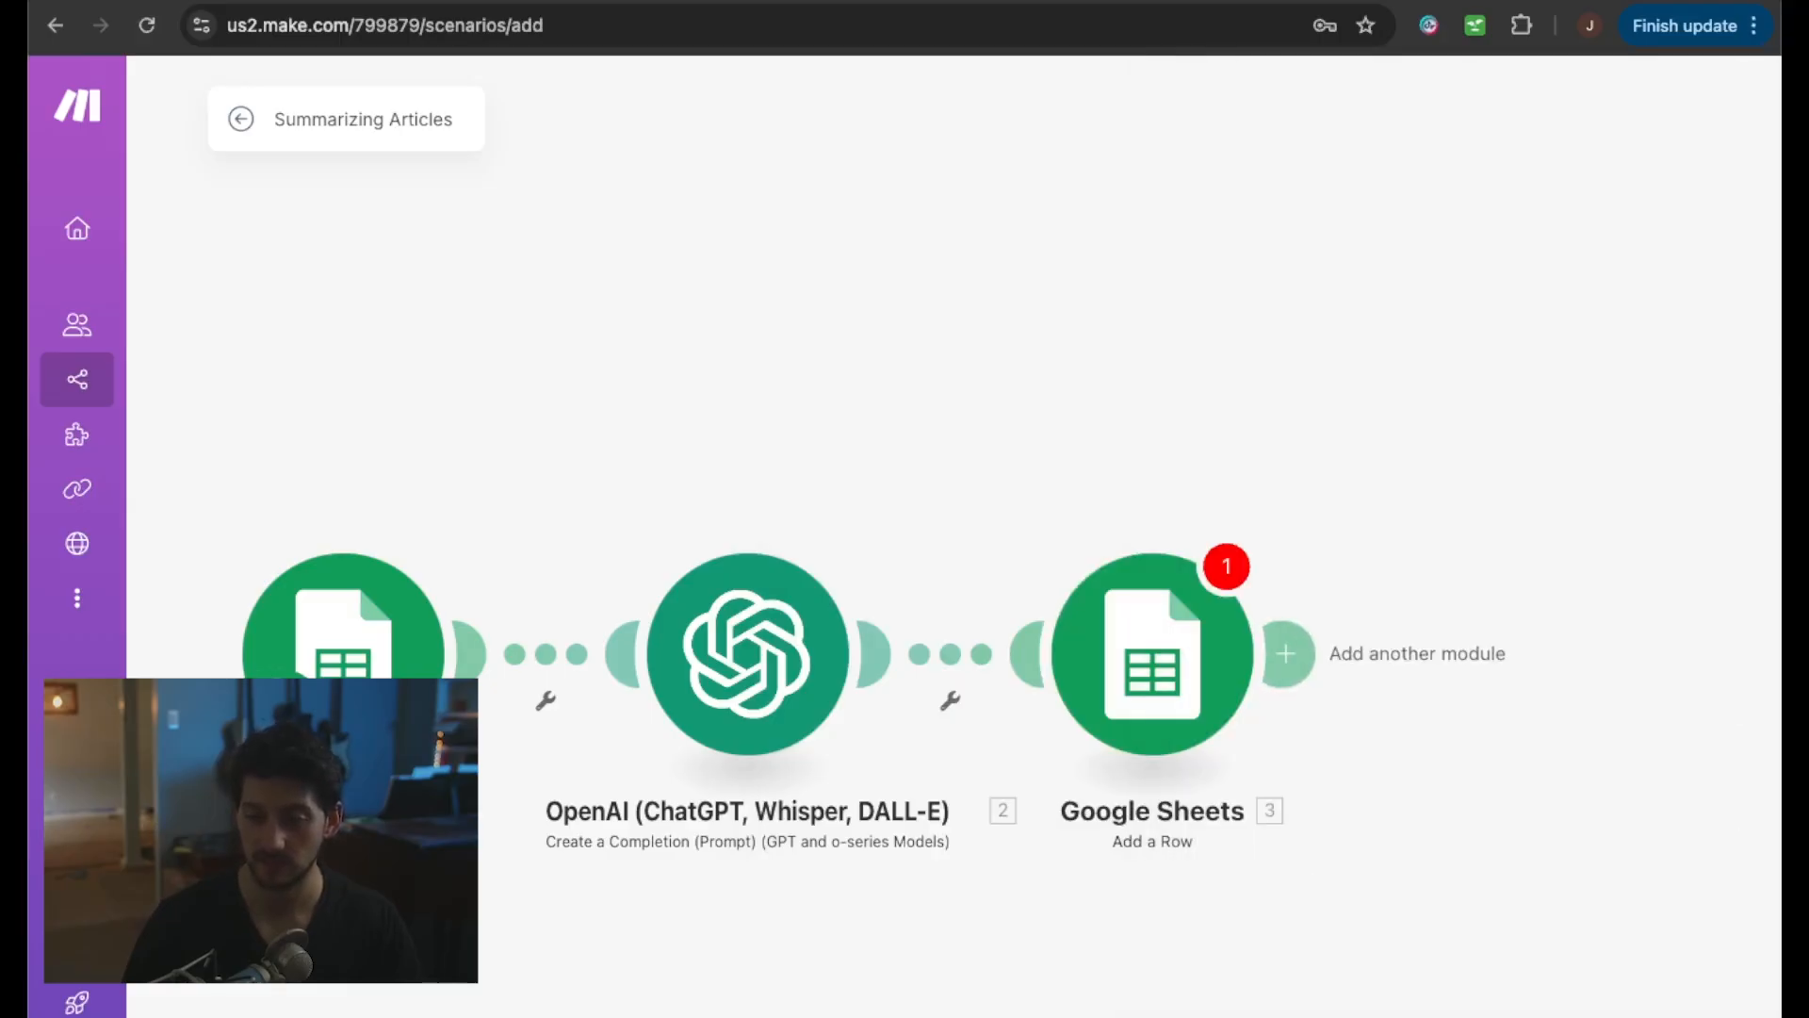
left_click(805, 716)
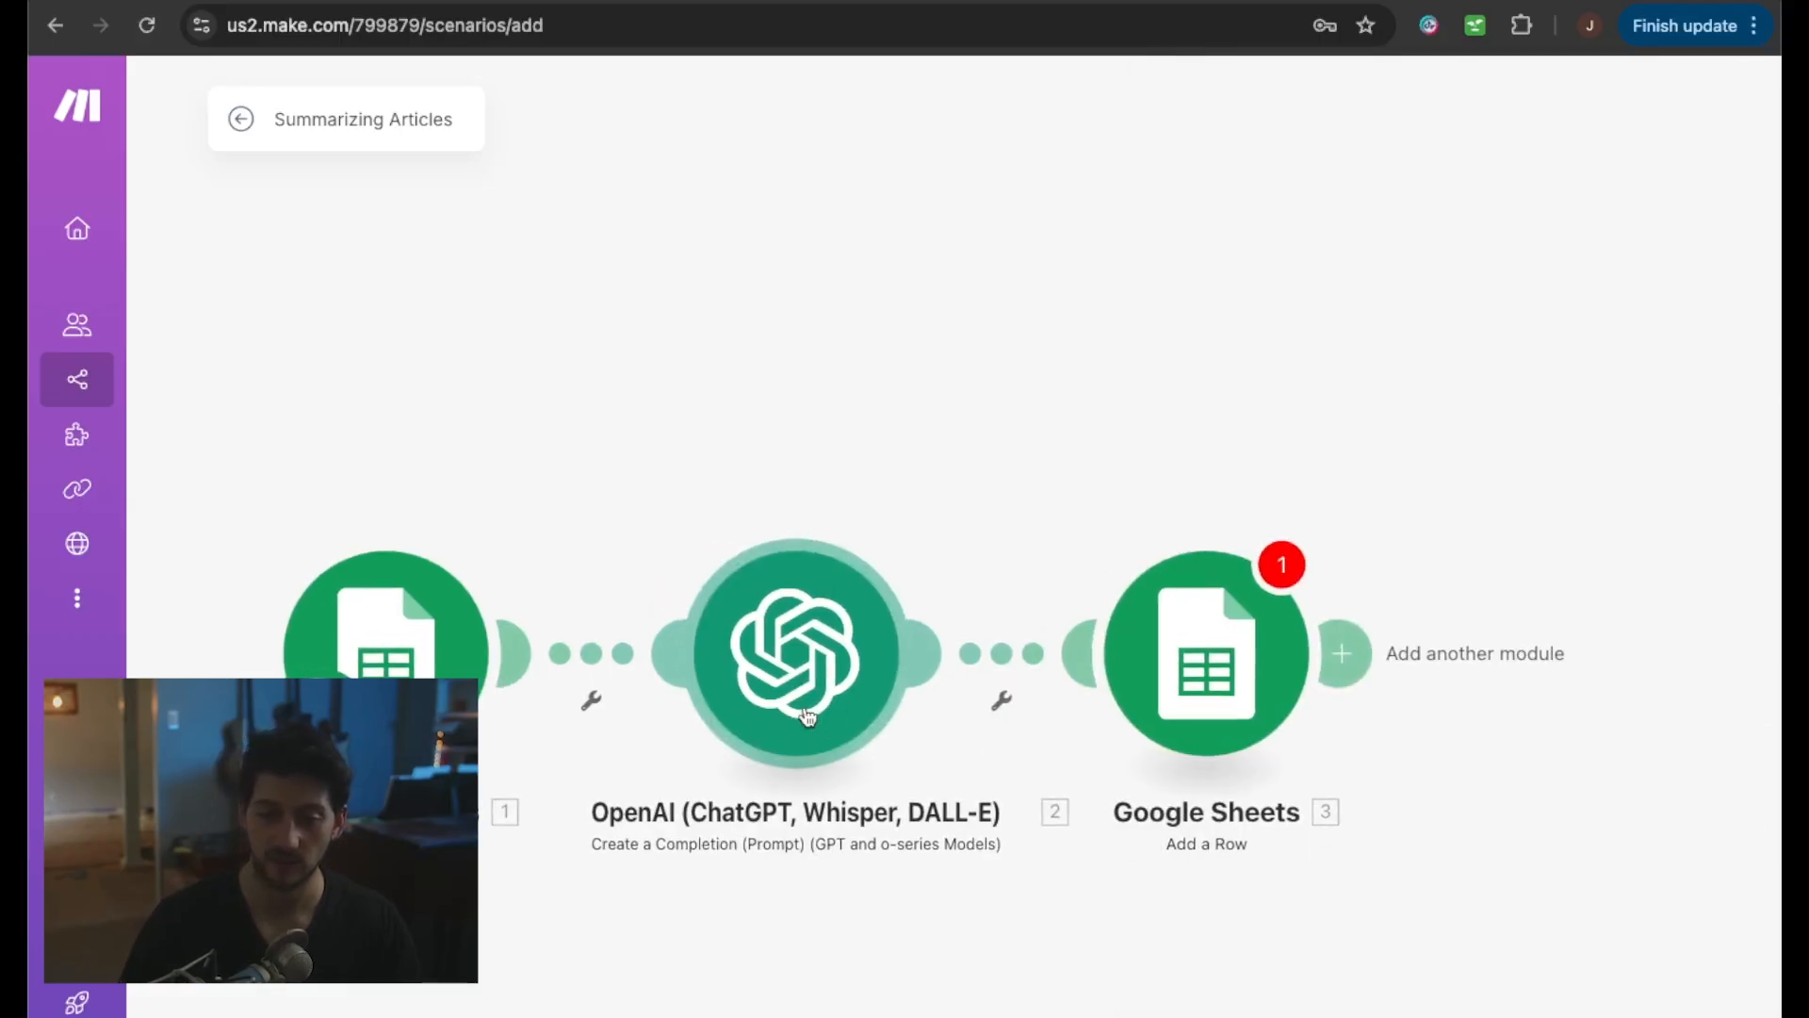
right_click(1146, 636)
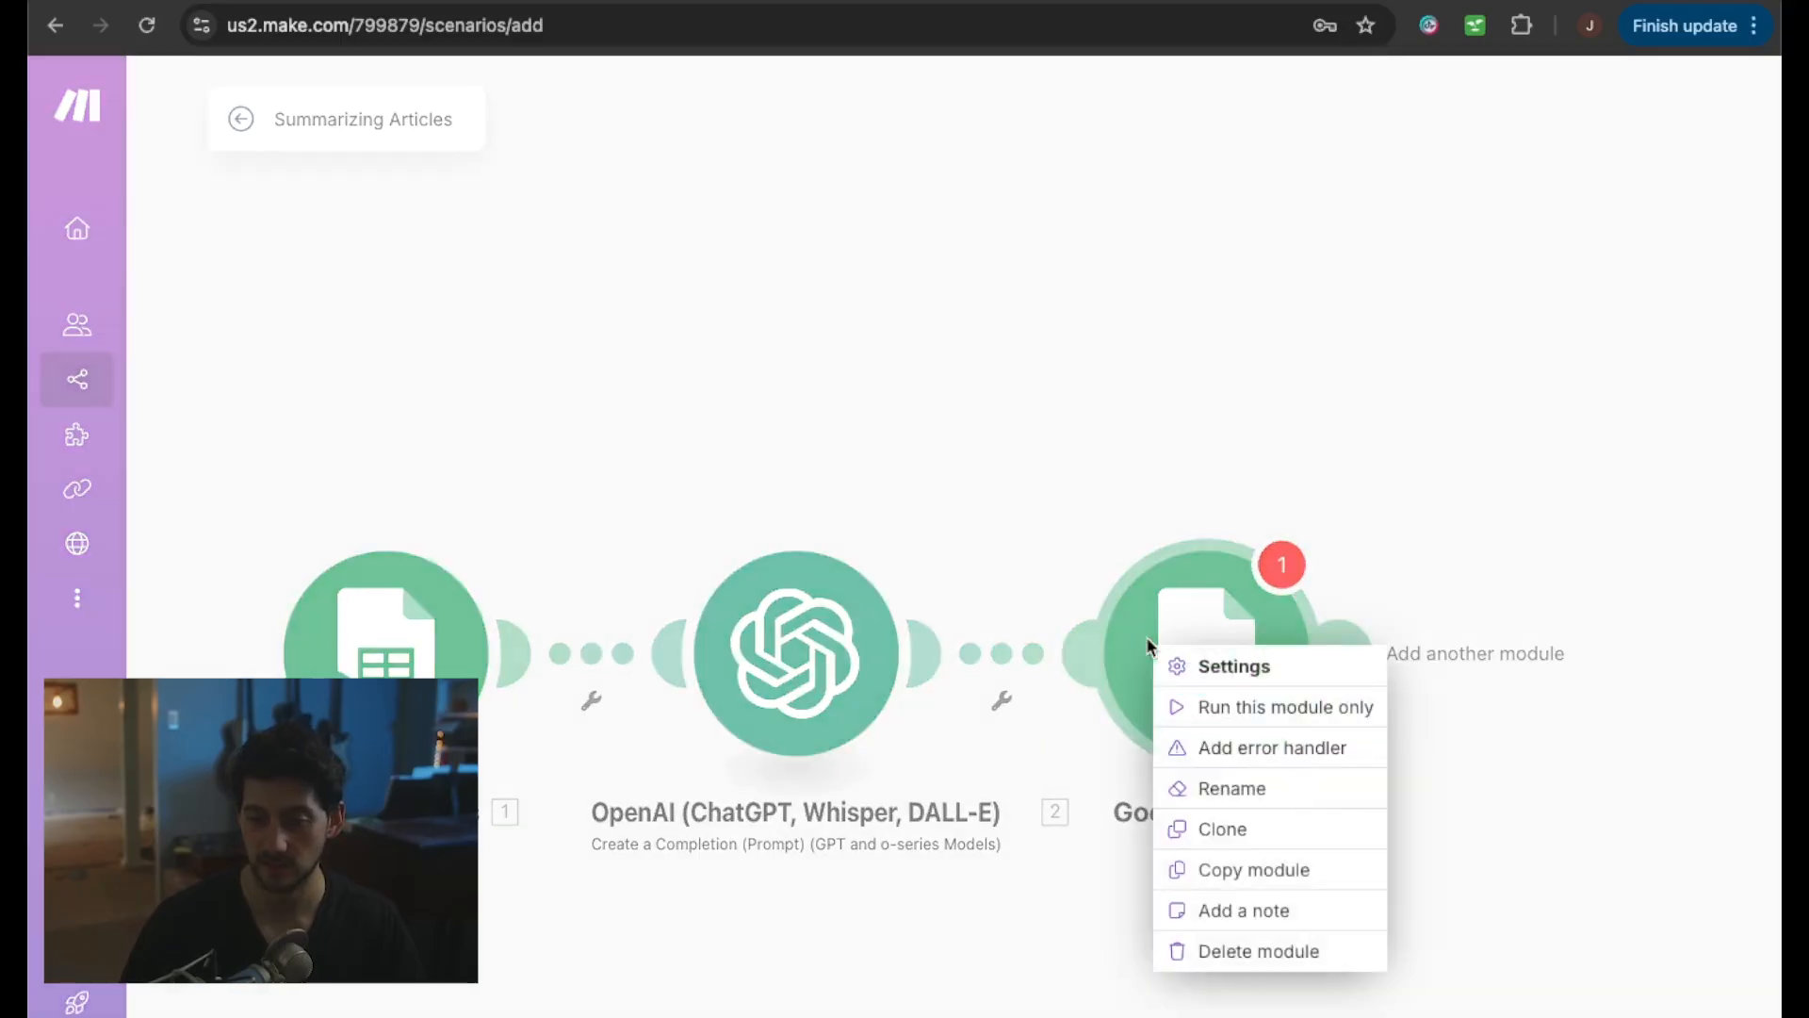
left_click(1212, 702)
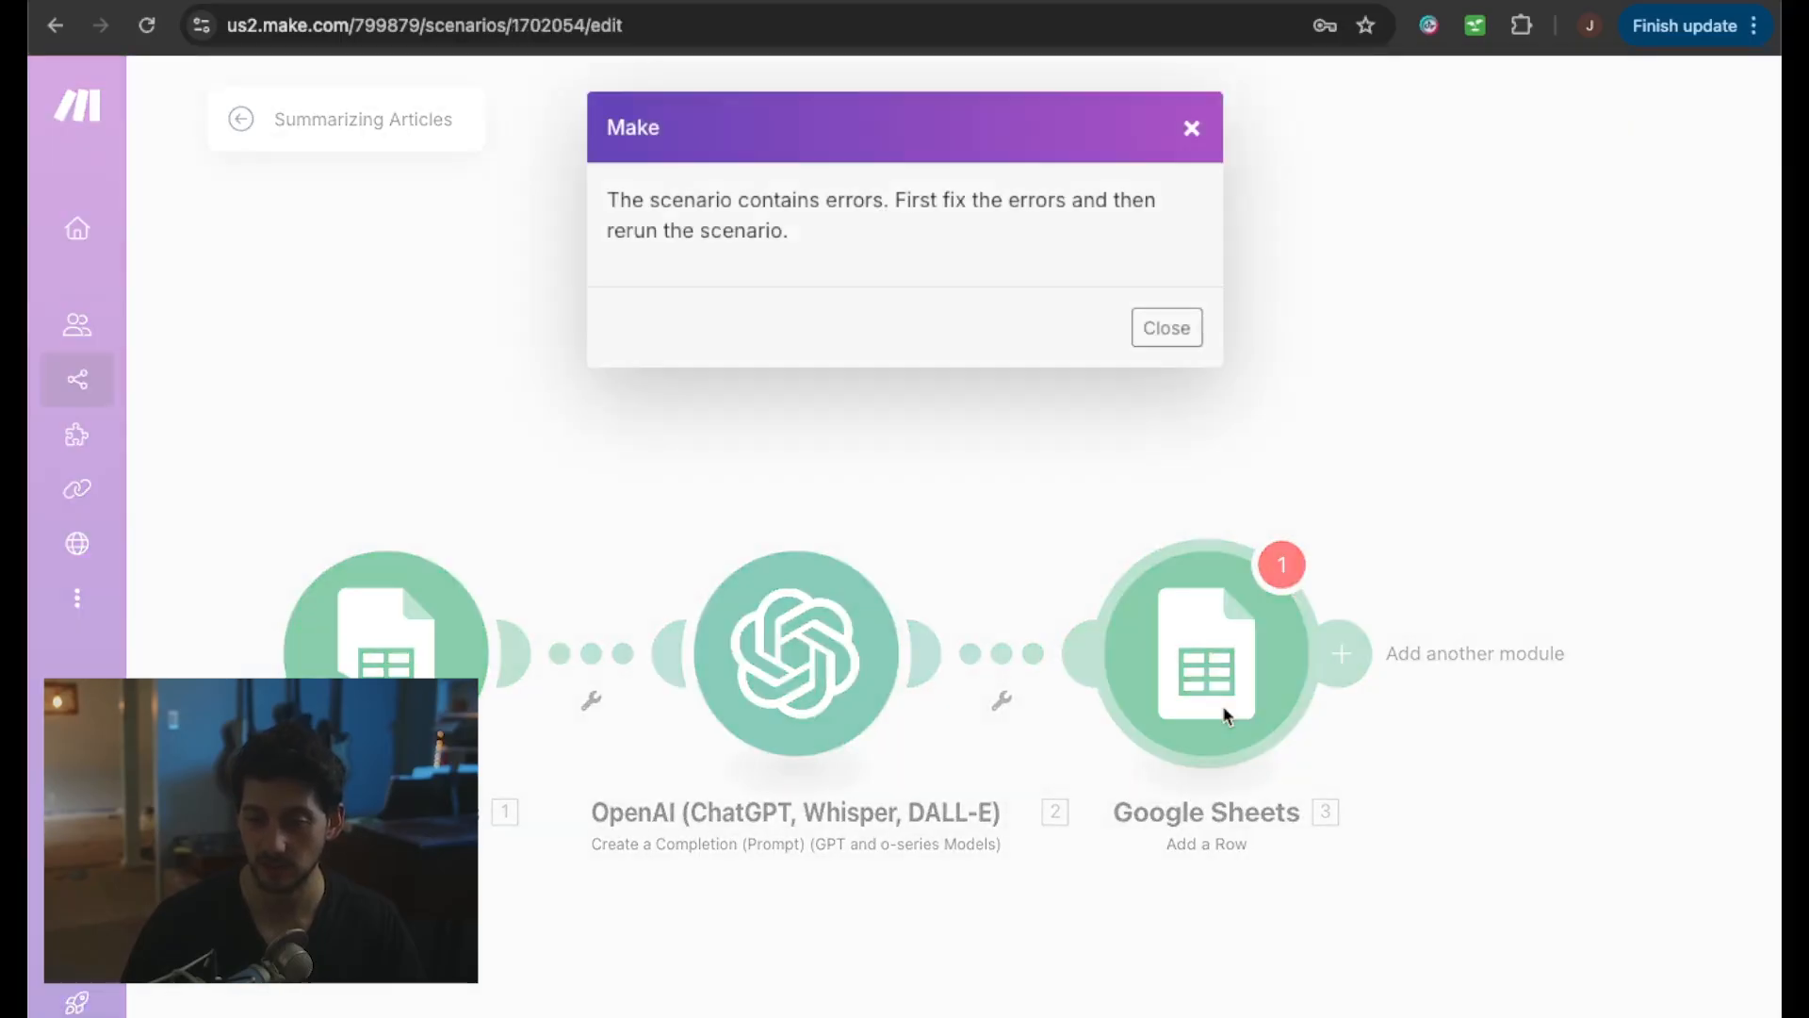
left_click(1180, 343)
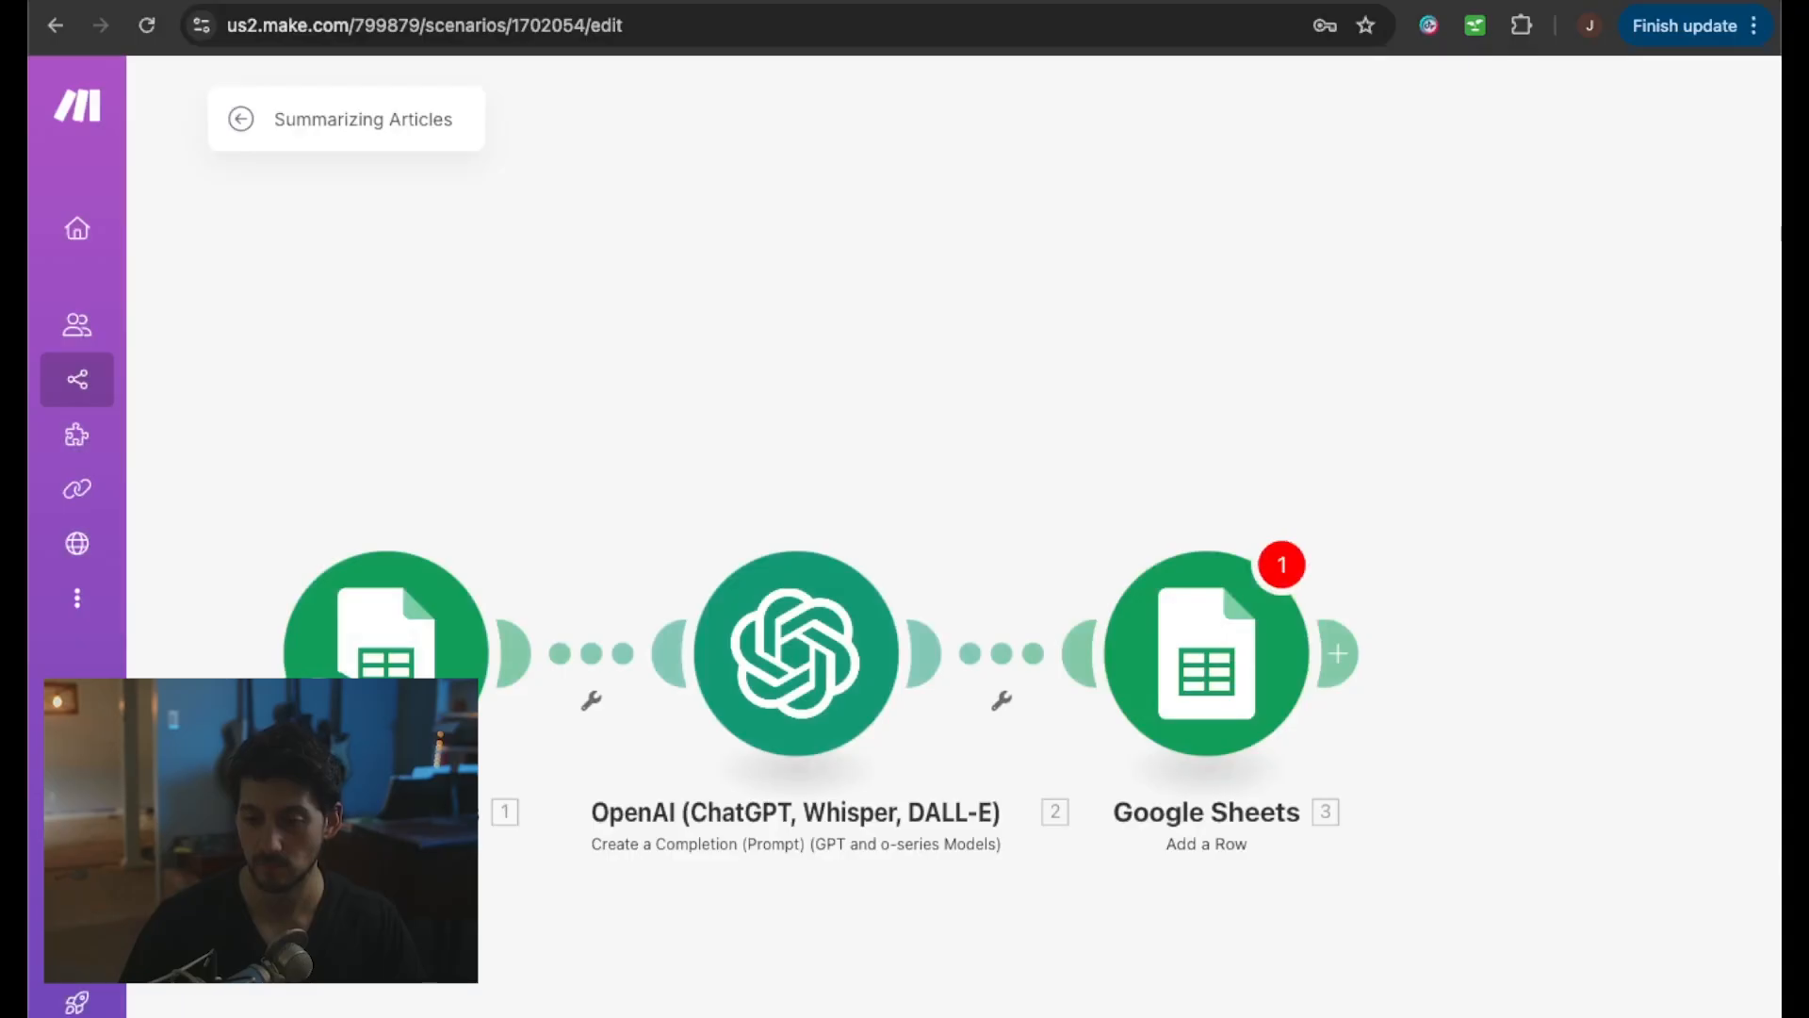
- Reopen the Add a Row module's settings and save its configuration
left_click(1155, 603)
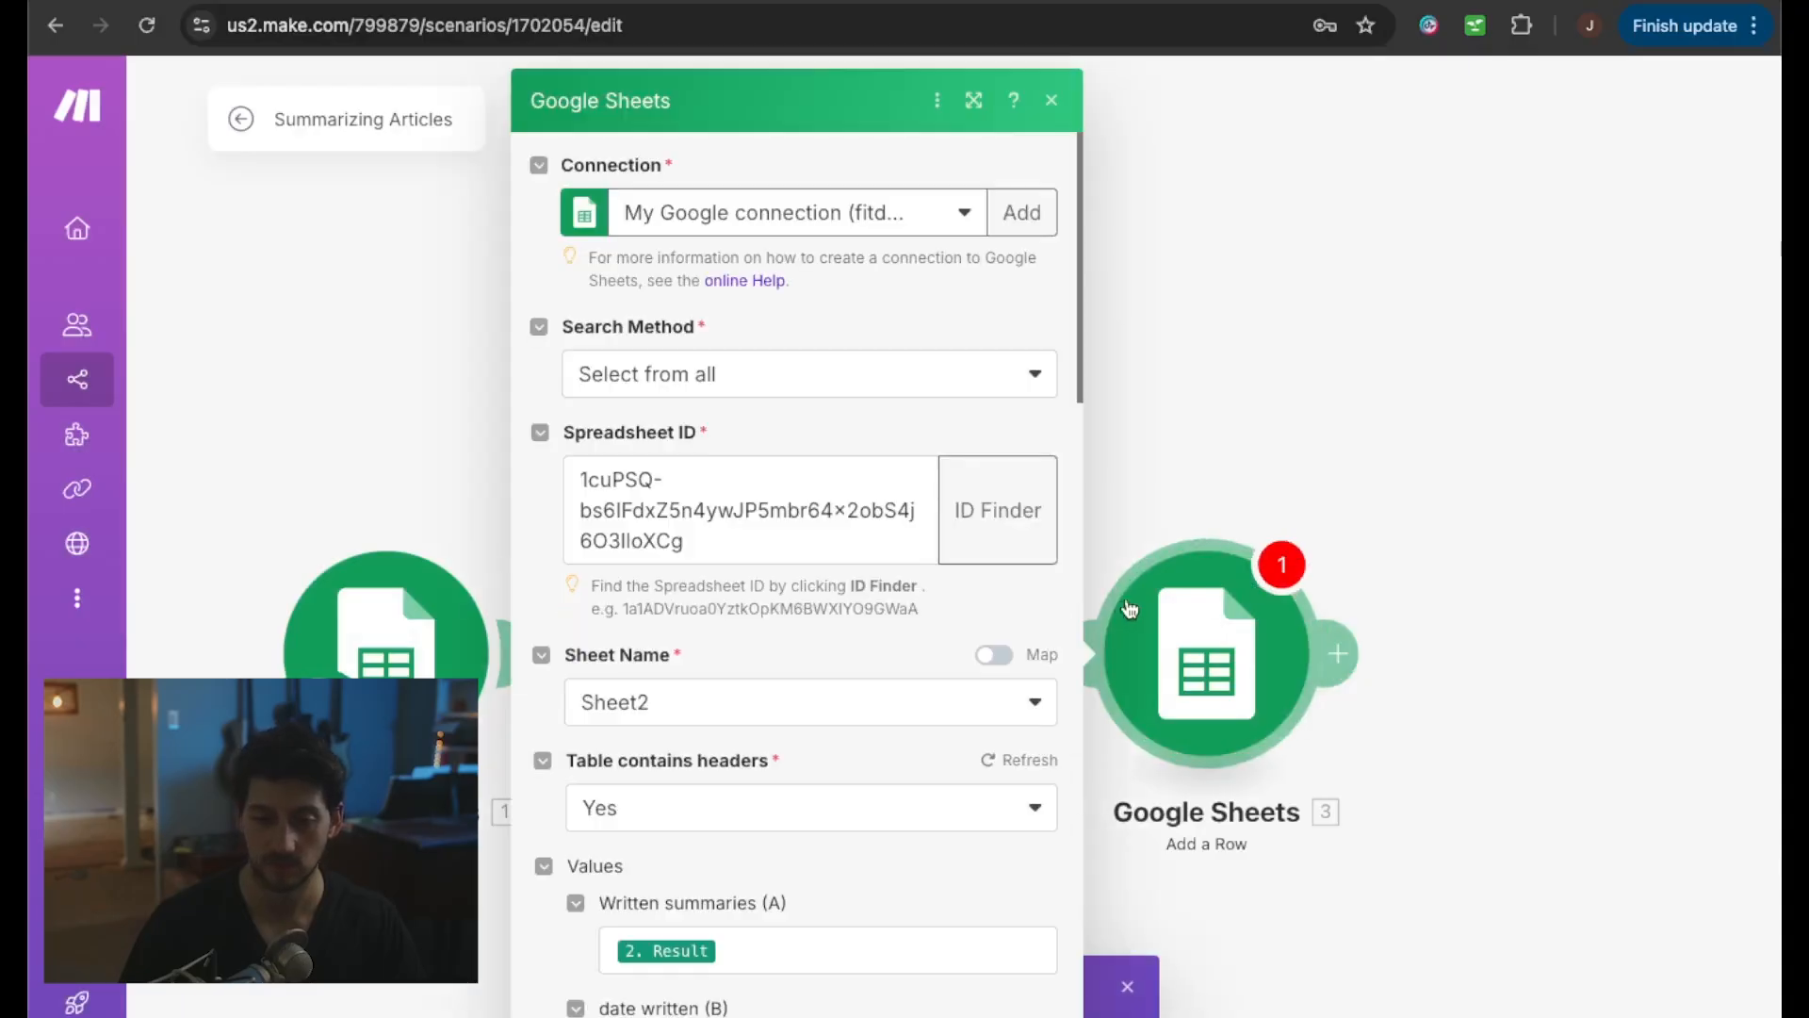
scroll(880, 711, "down", 10)
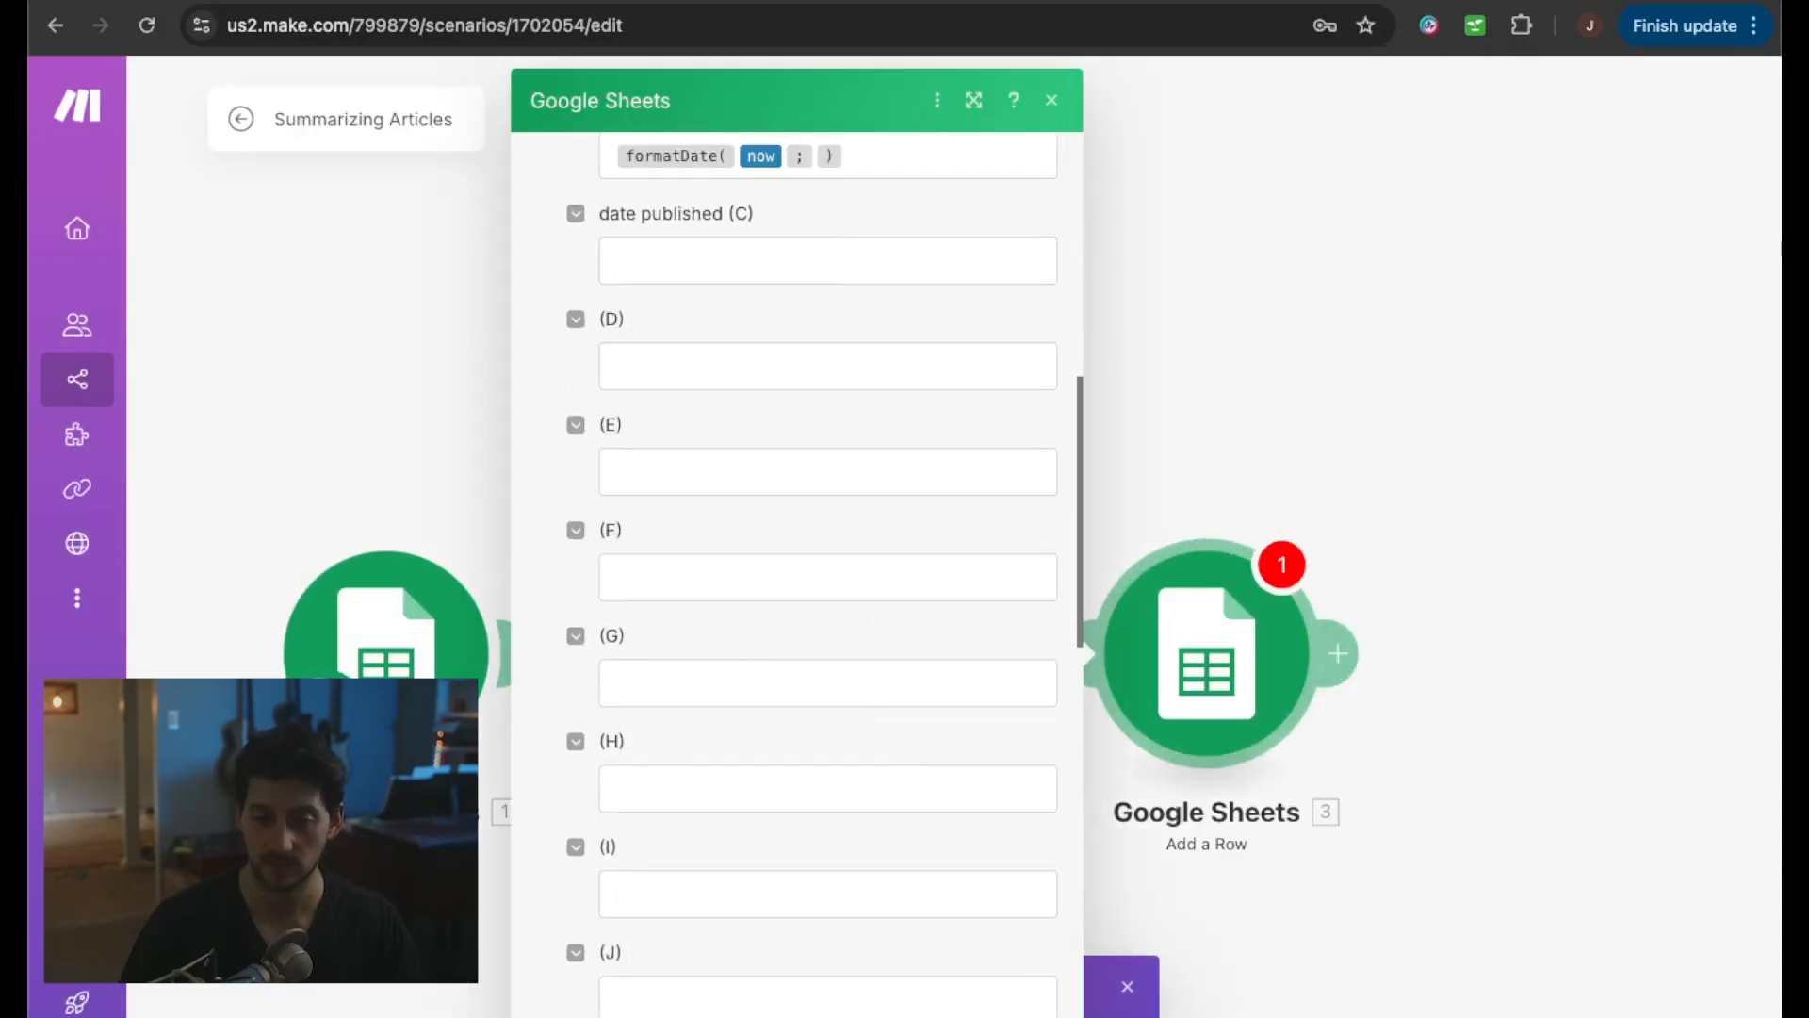
left_click(872, 1014)
- Run only the Add a Row module, using the suggested "**Hey:** Did you hear about..." text as the OpenAI Result value
right_click(1102, 656)
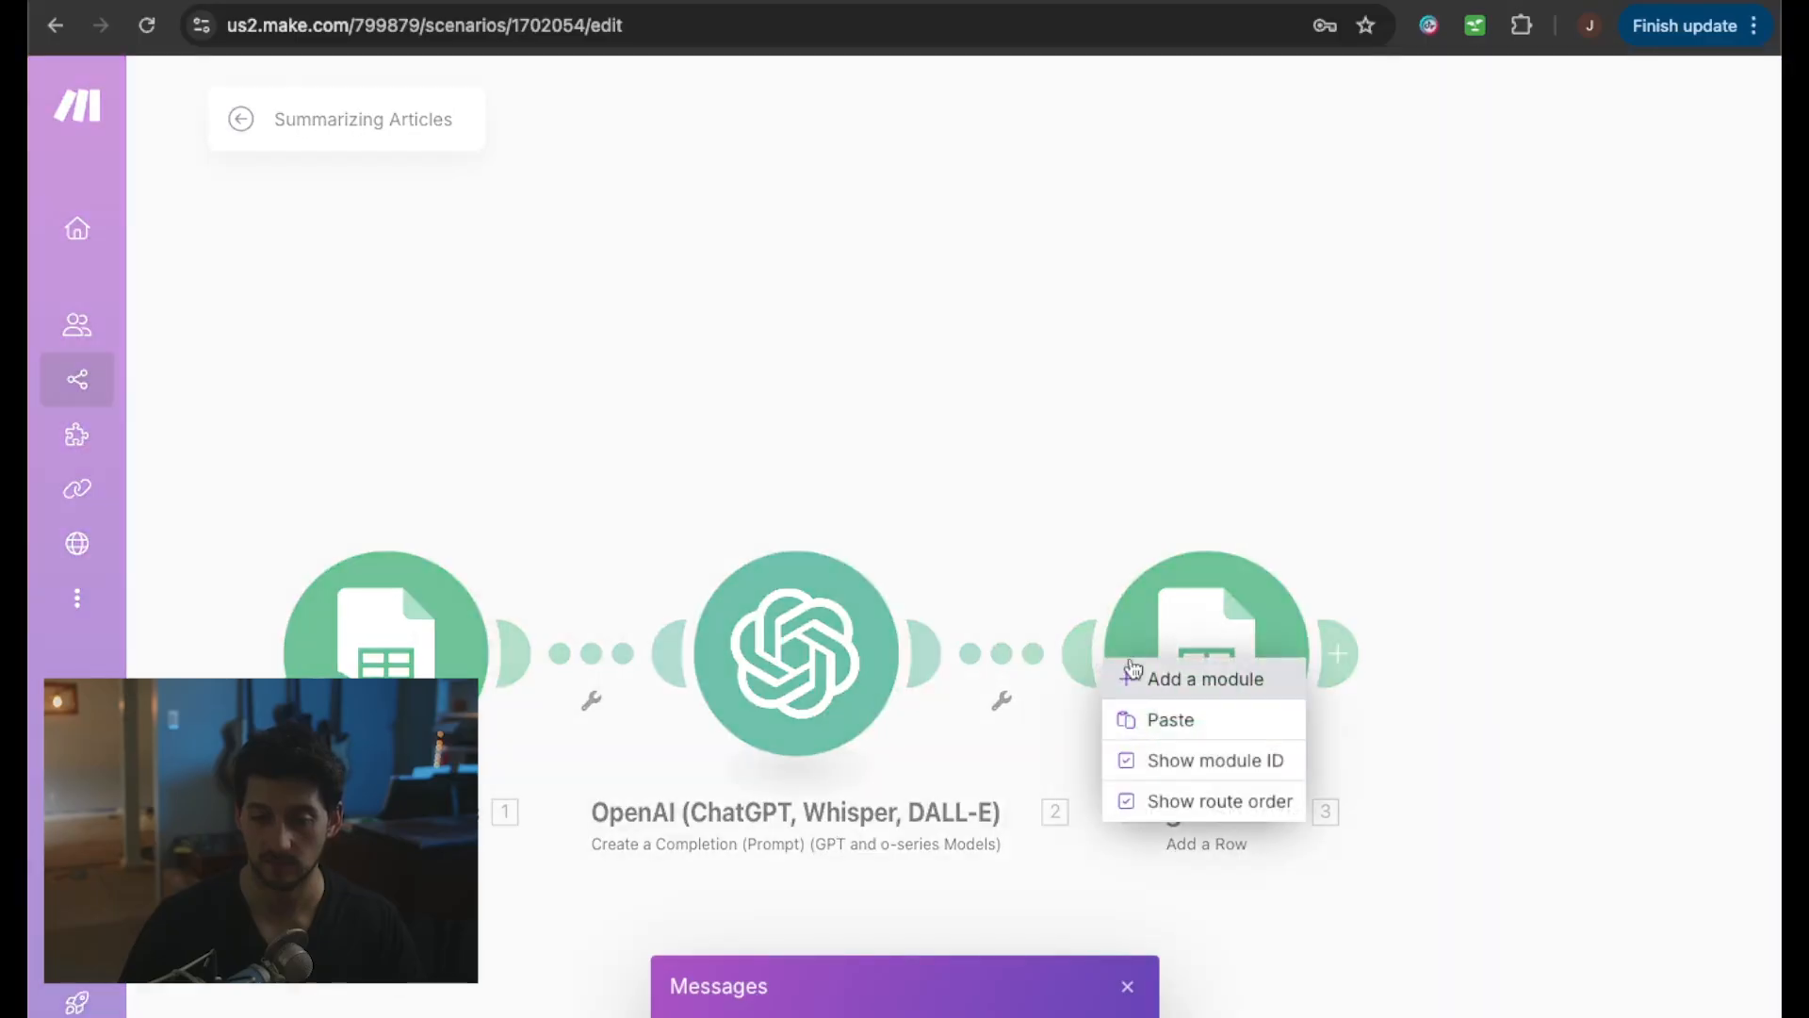
right_click(1192, 614)
left_click(1147, 531)
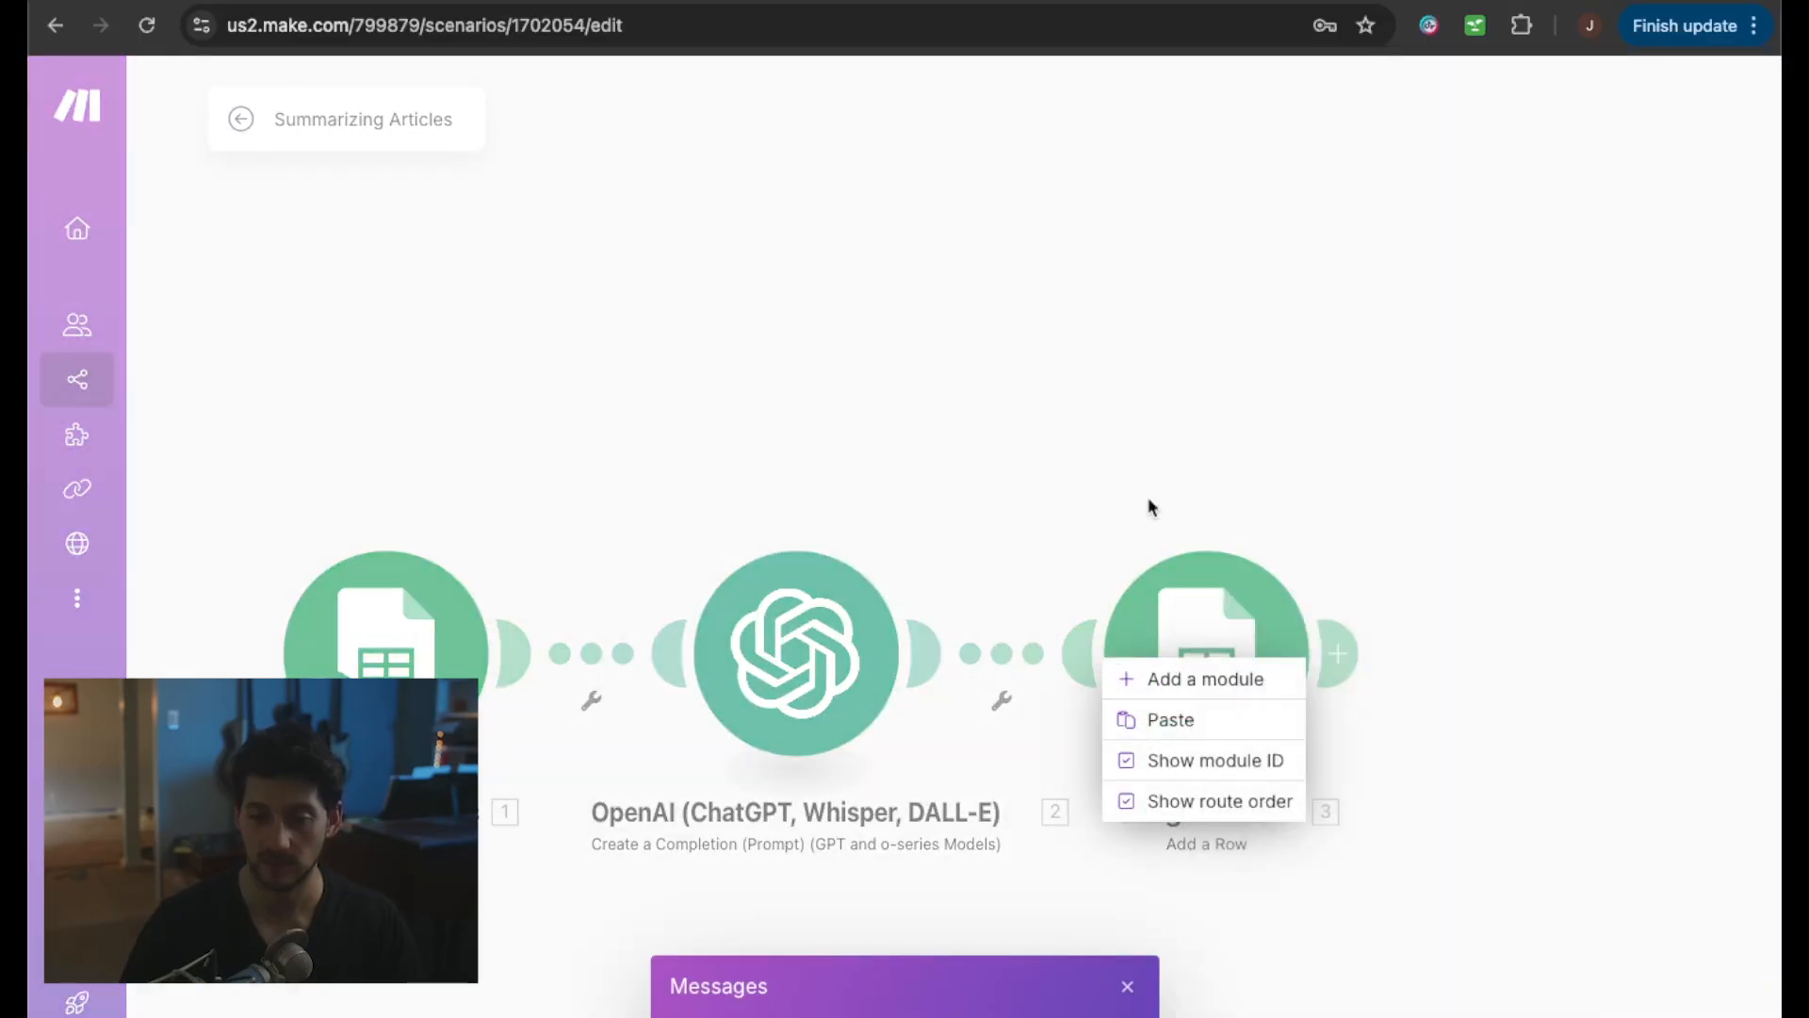
left_click(1195, 613)
right_click(1204, 643)
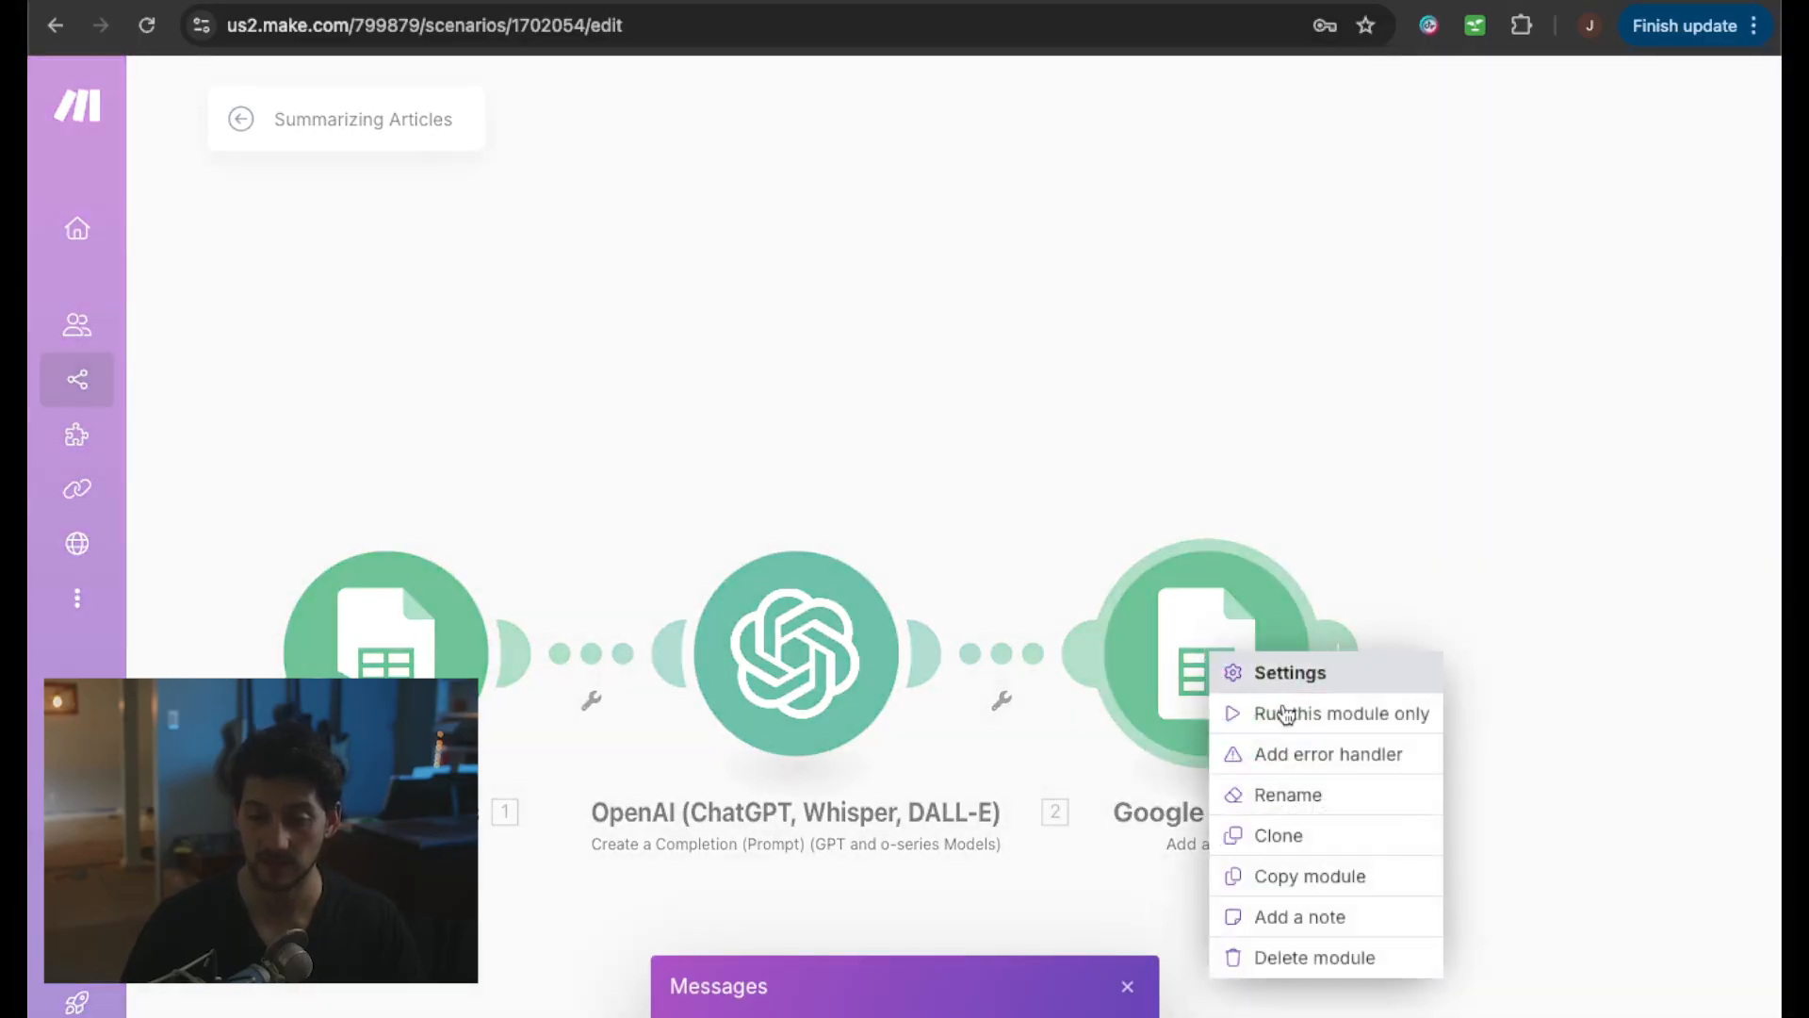
left_click(1336, 731)
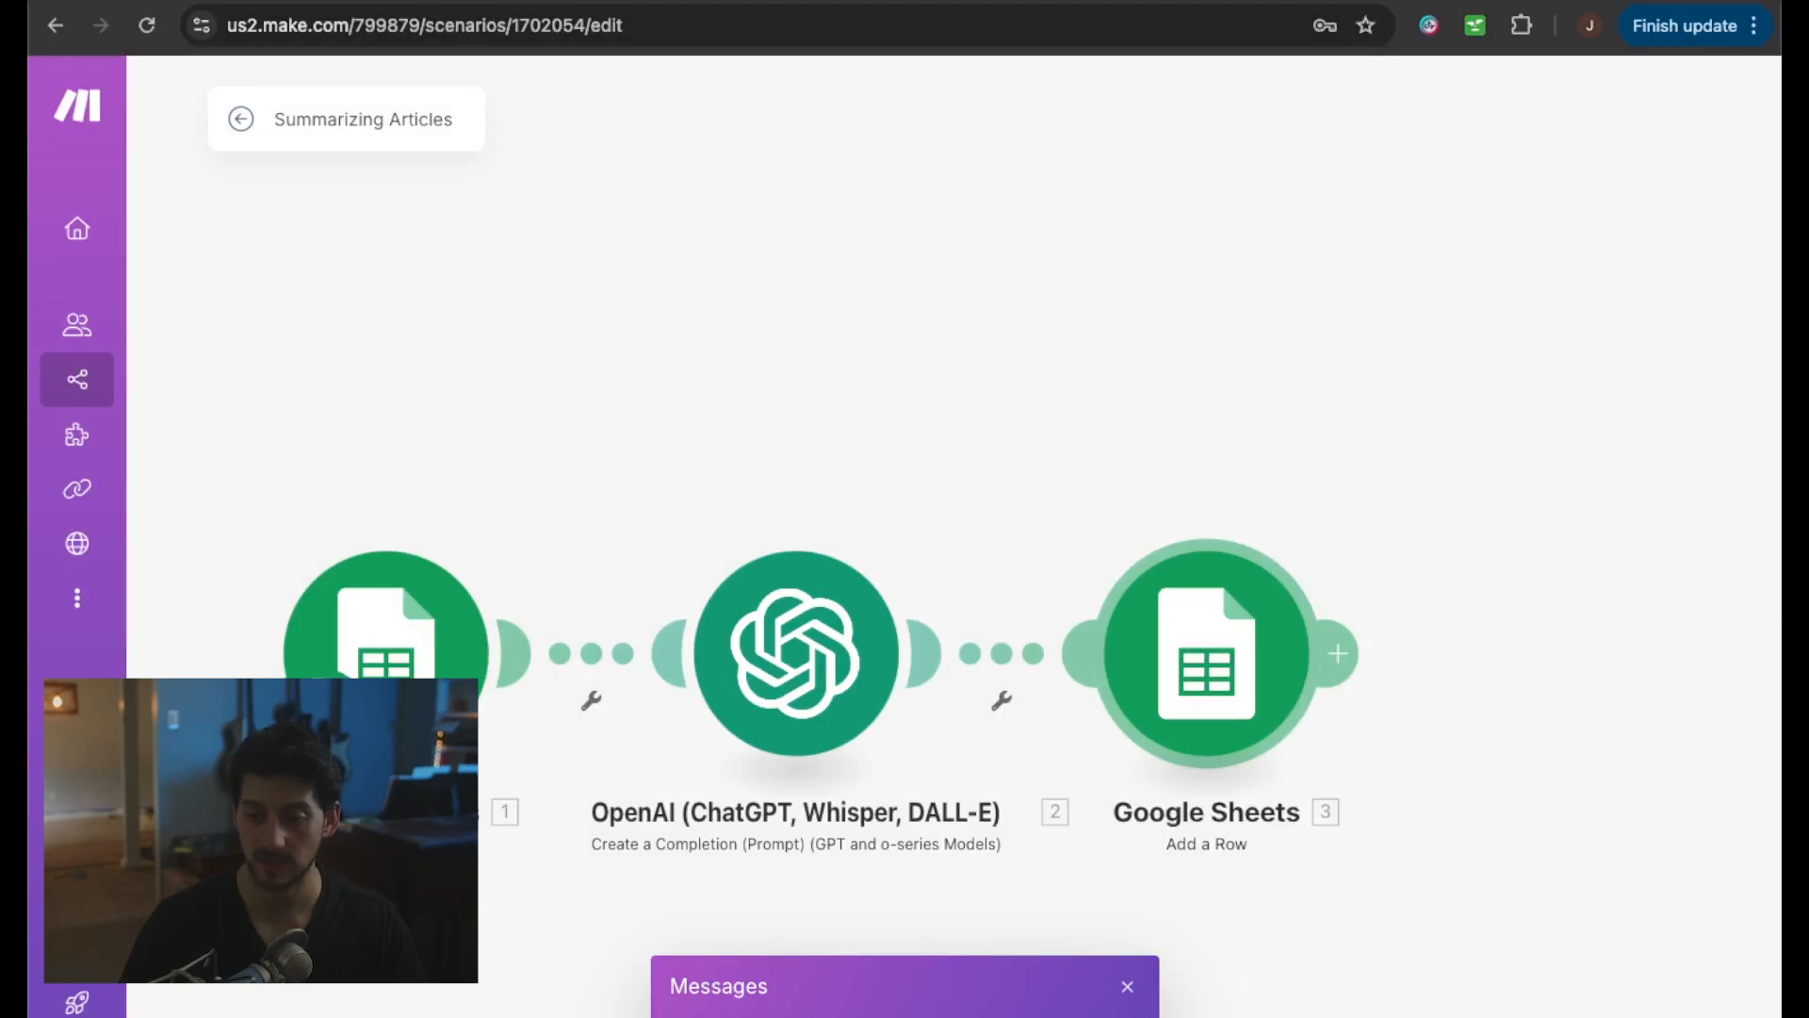
left_click(1127, 992)
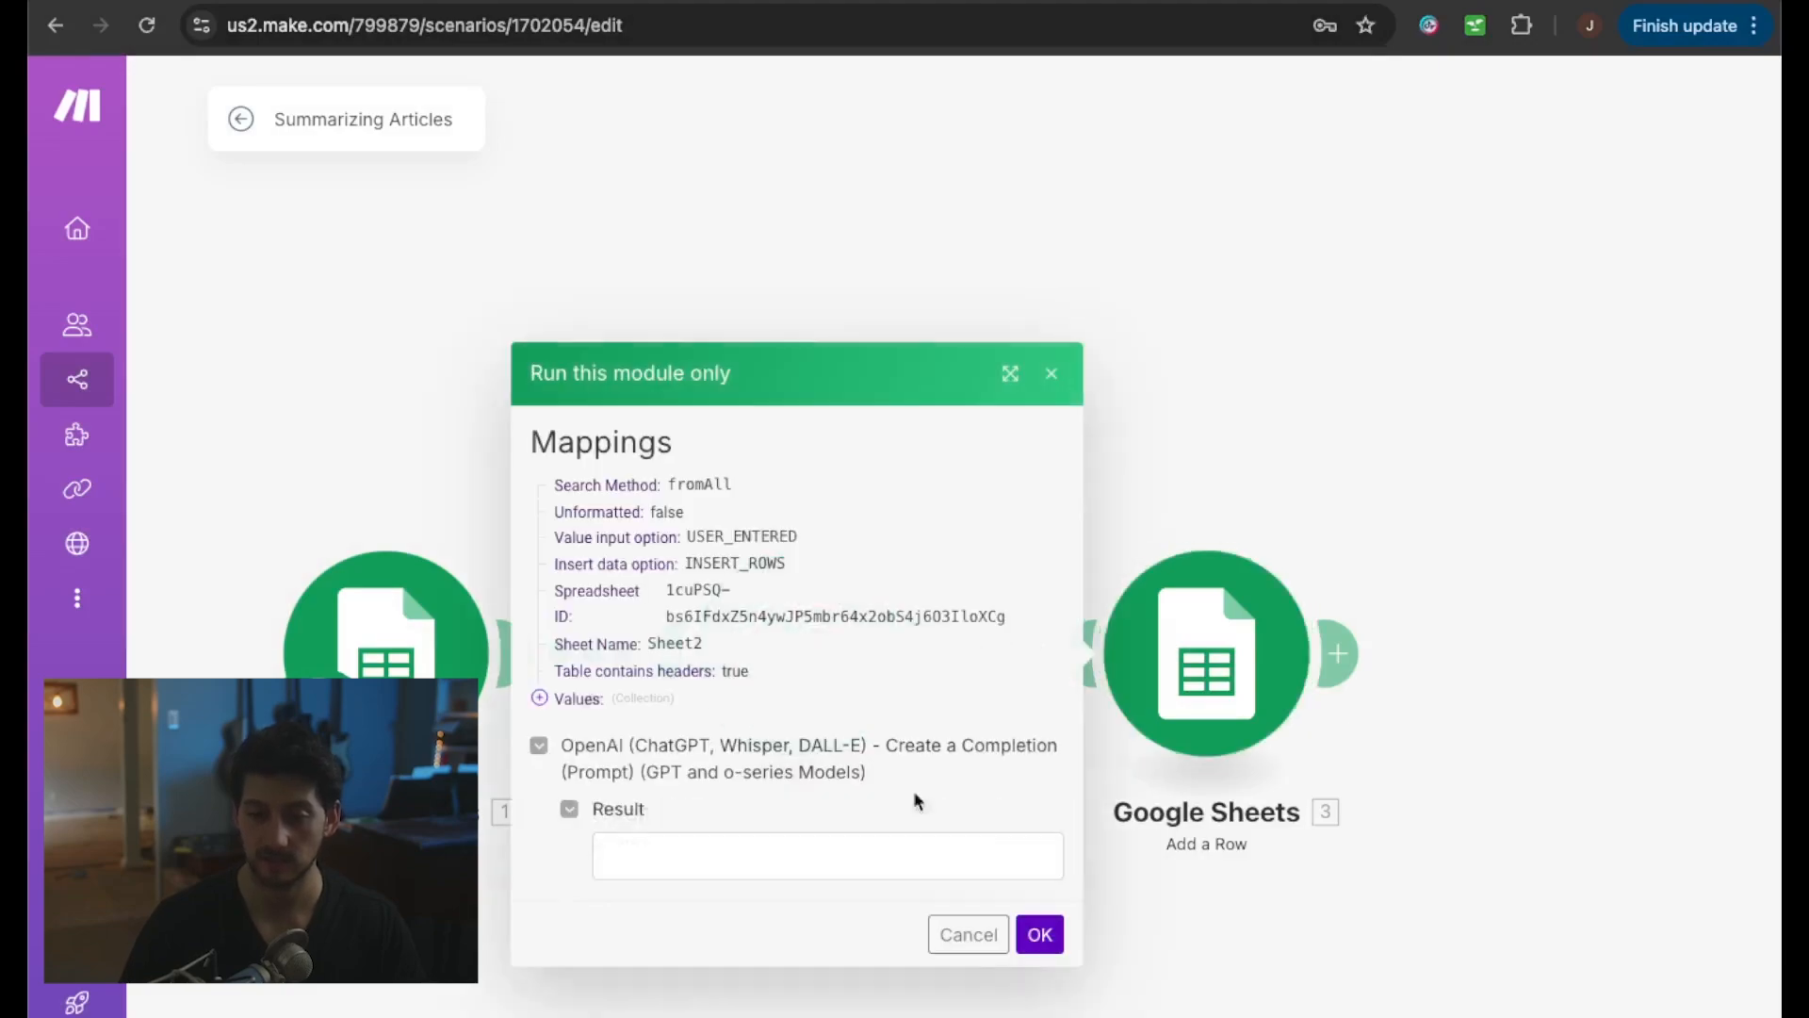
left_click(679, 860)
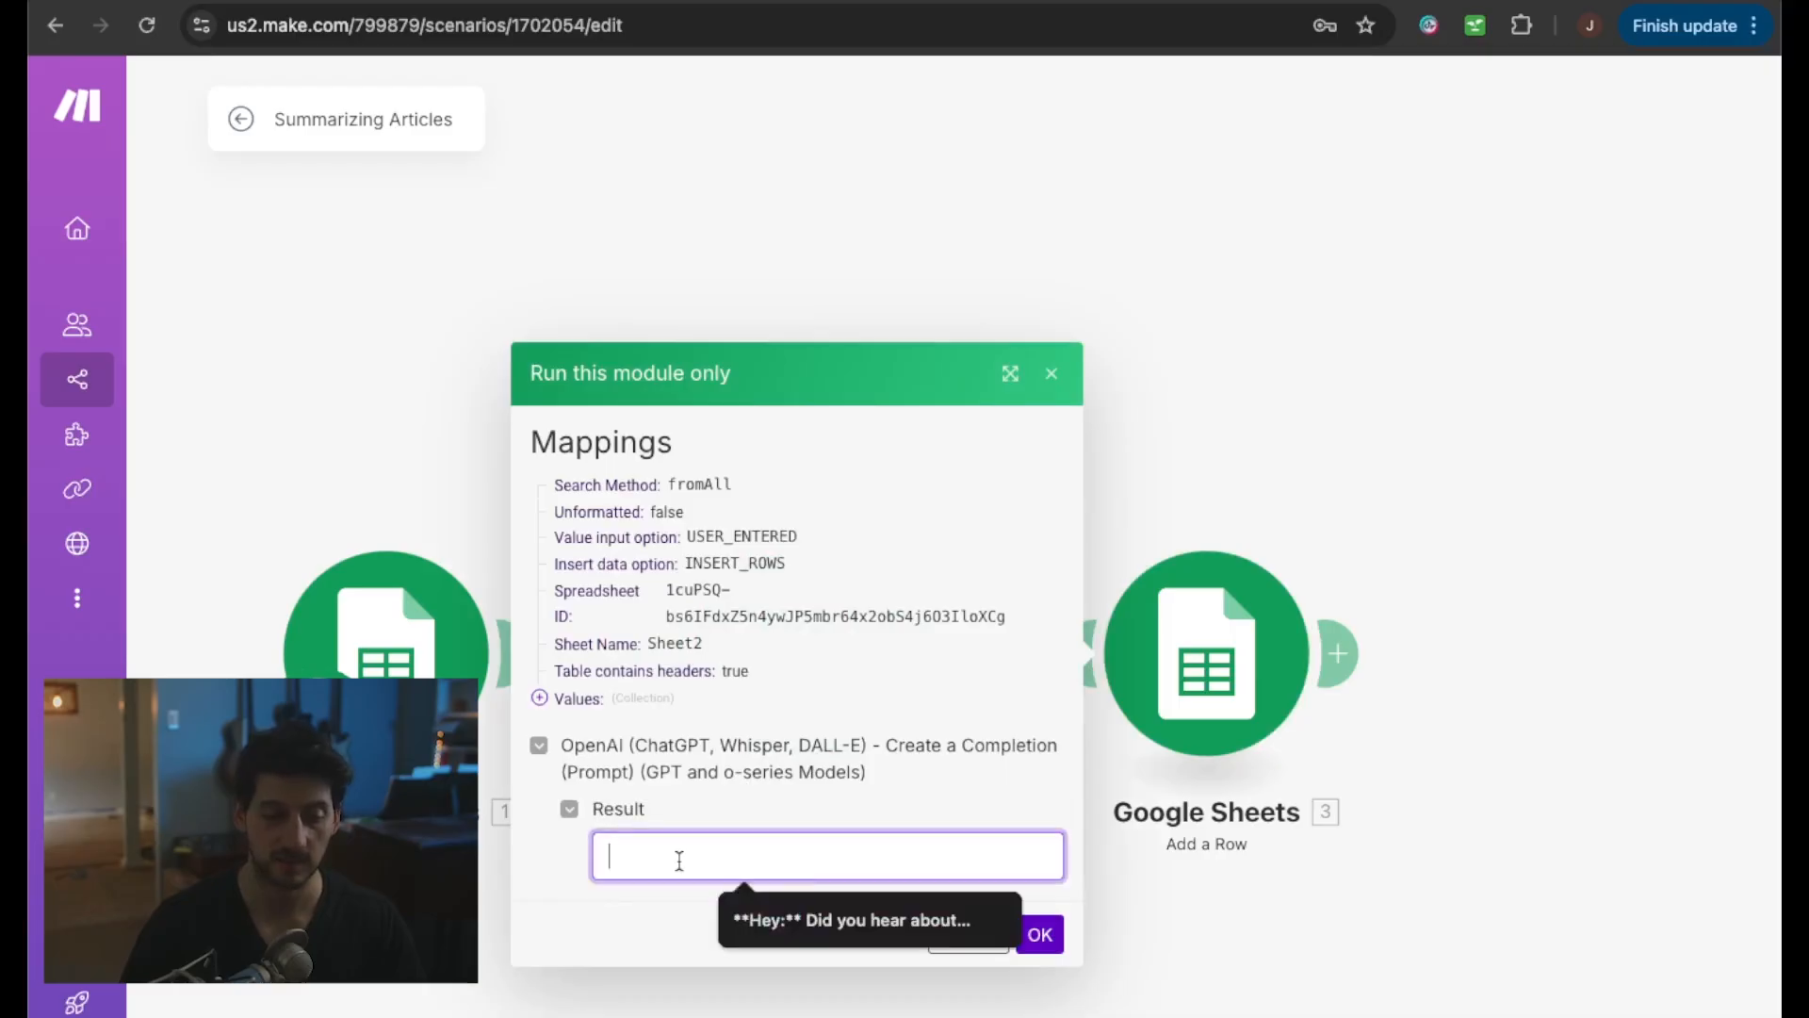
left_click(848, 920)
left_click(1253, 837)
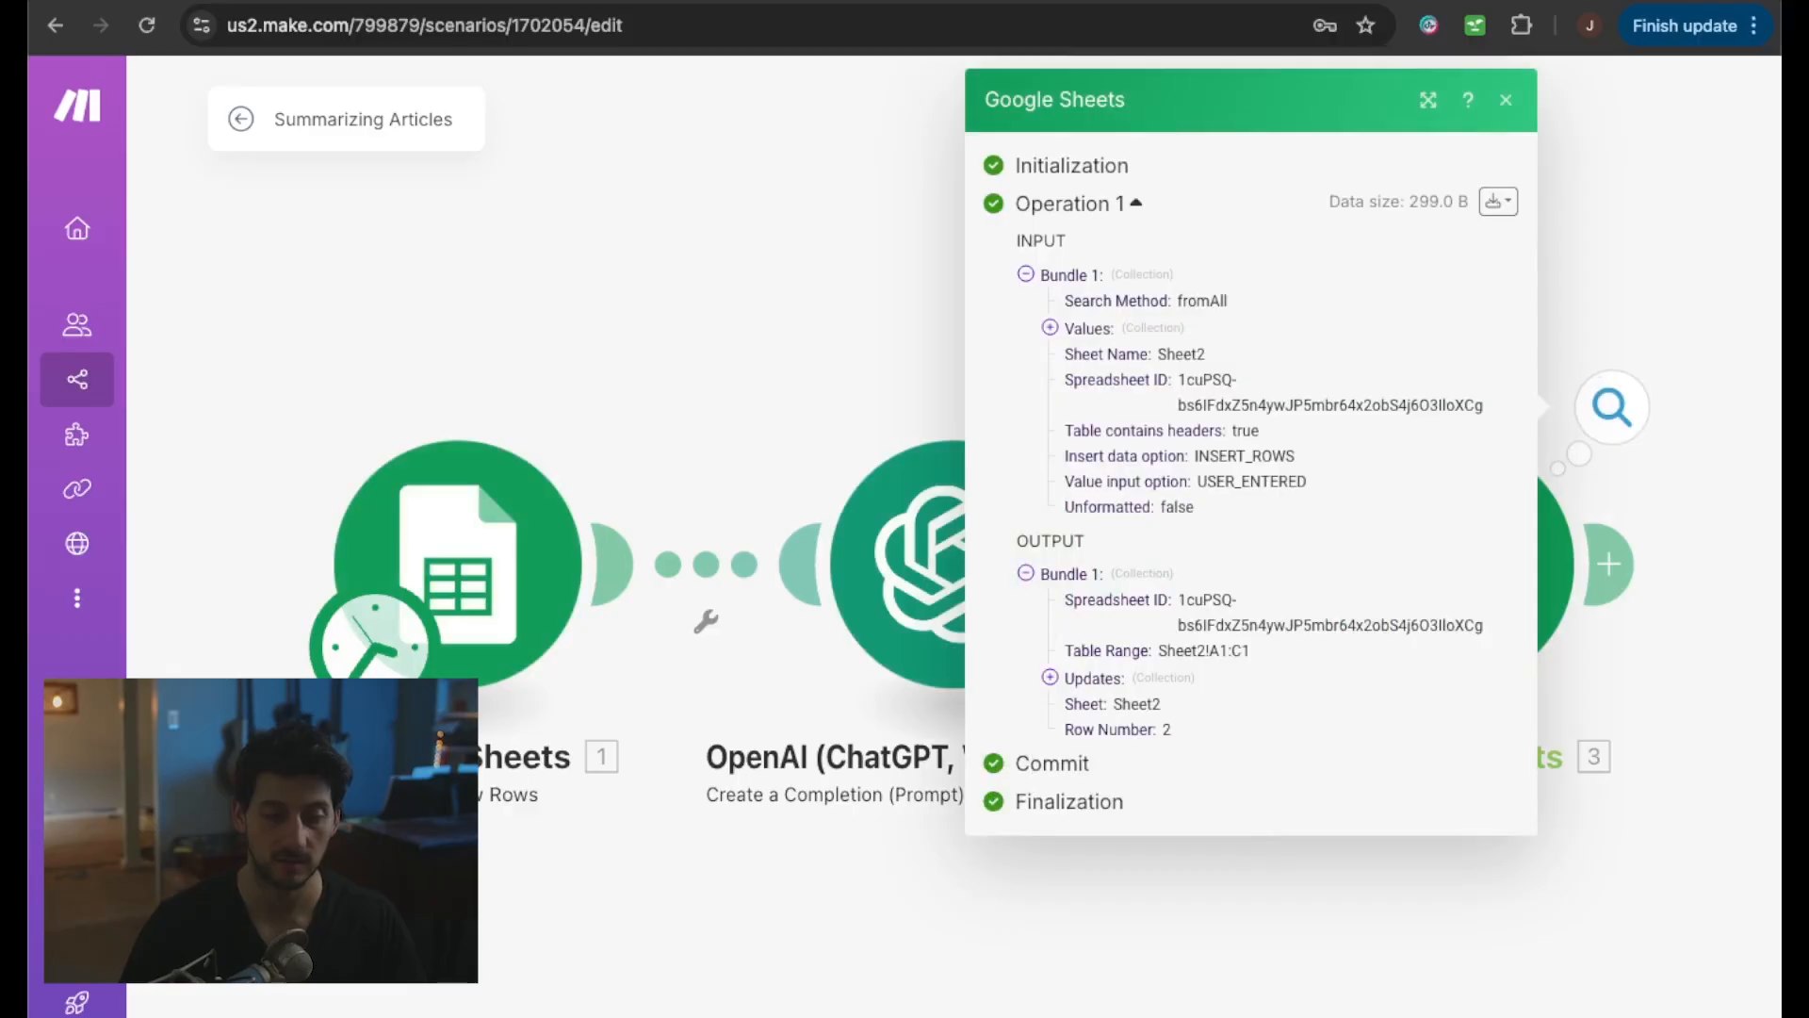
- Switch to the AI News Articles spreadsheet and check the summary and date written in row 2 of Sheet2
key("ctrl+Tab")
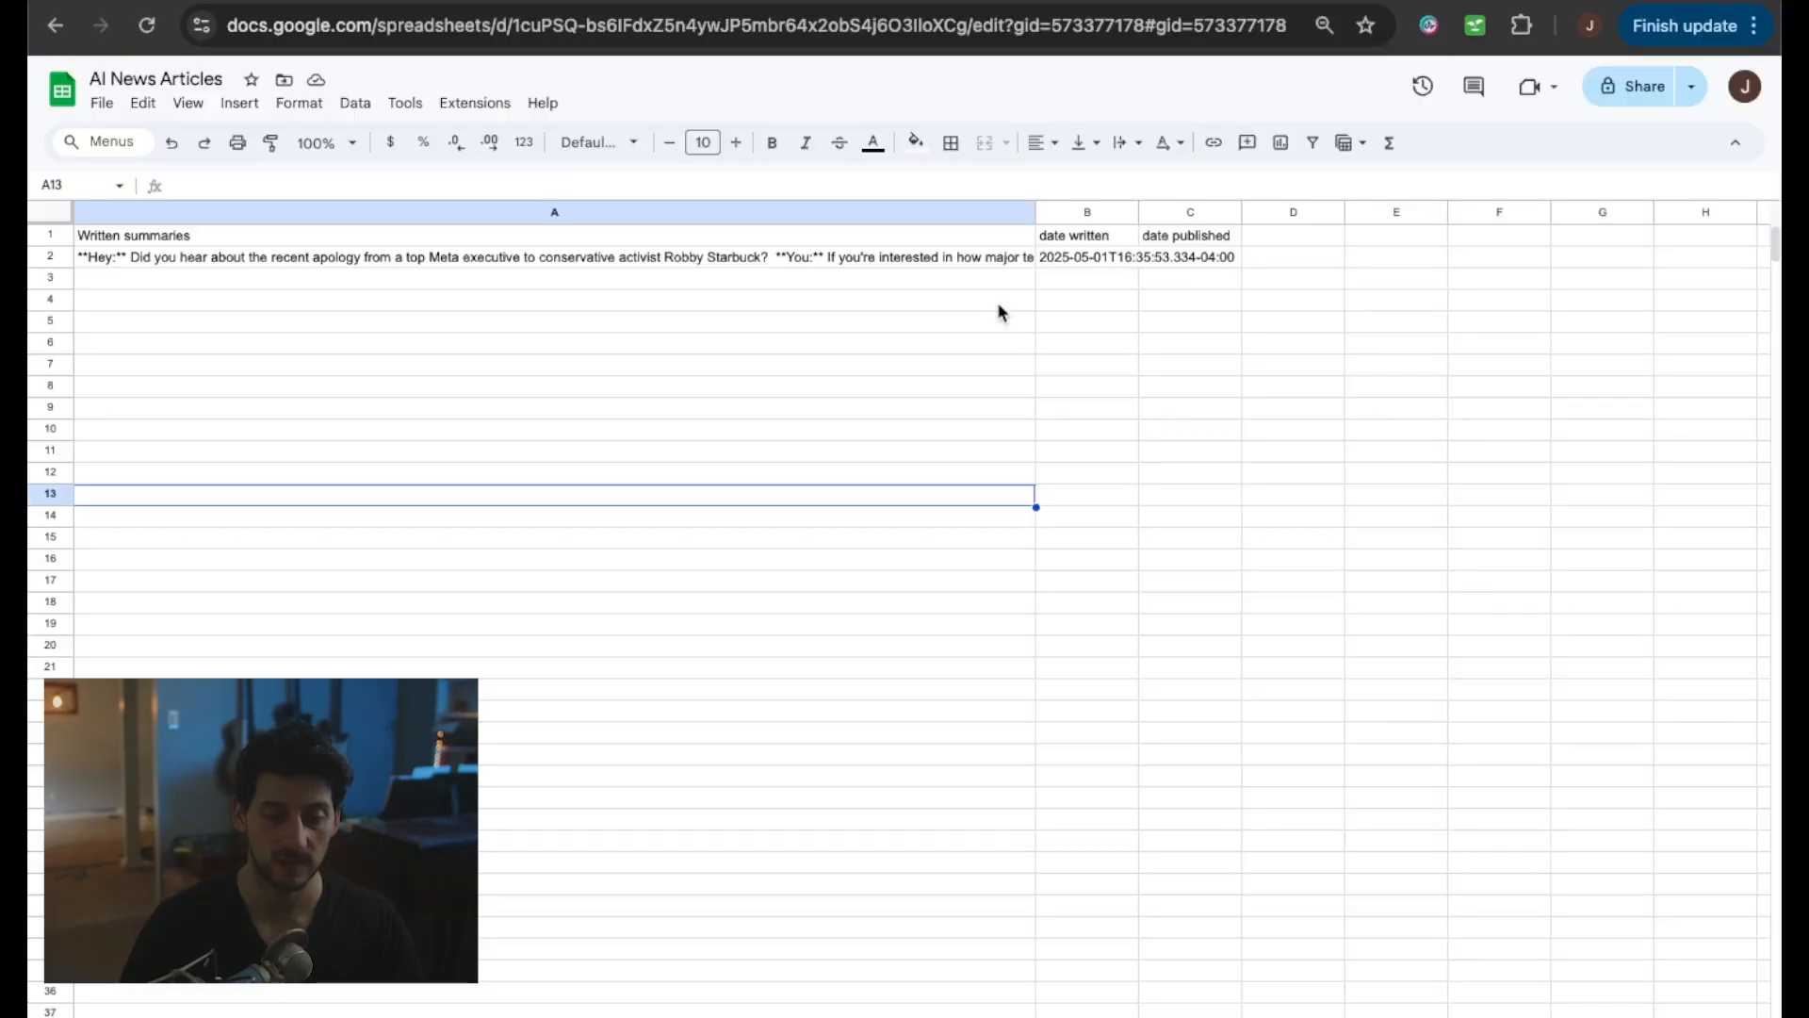
left_click(179, 259)
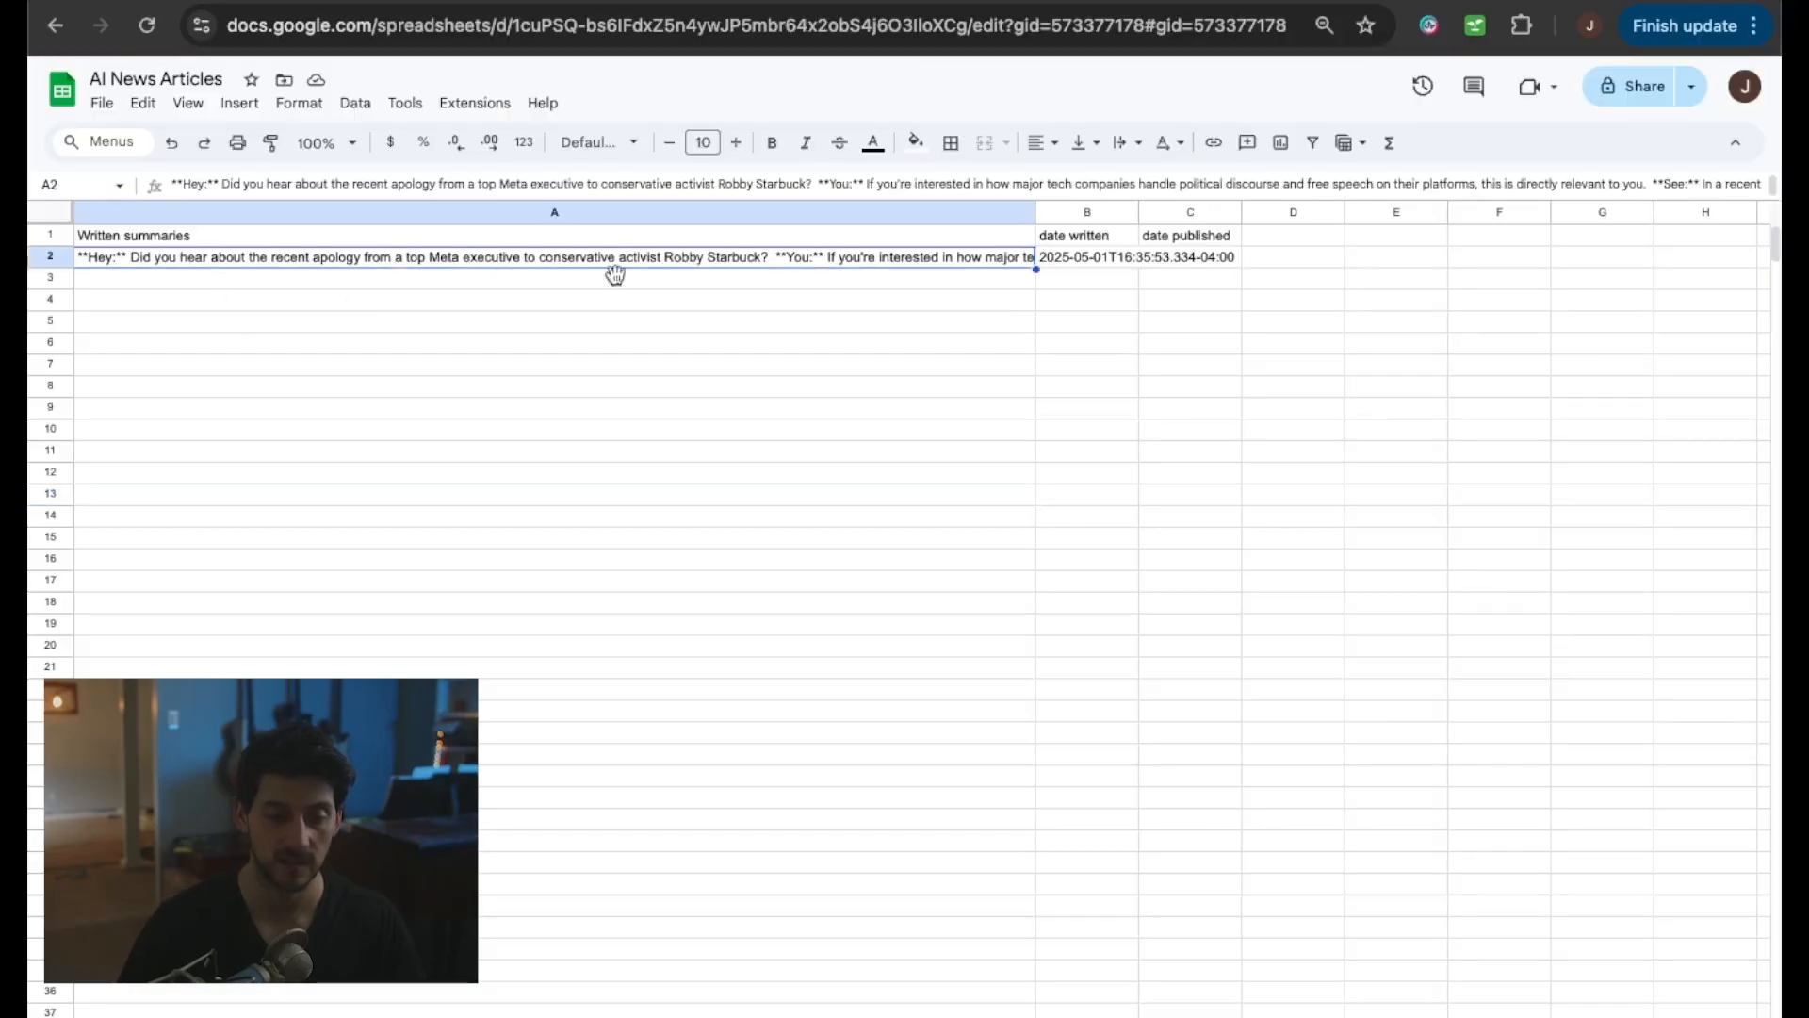
left_click(1071, 258)
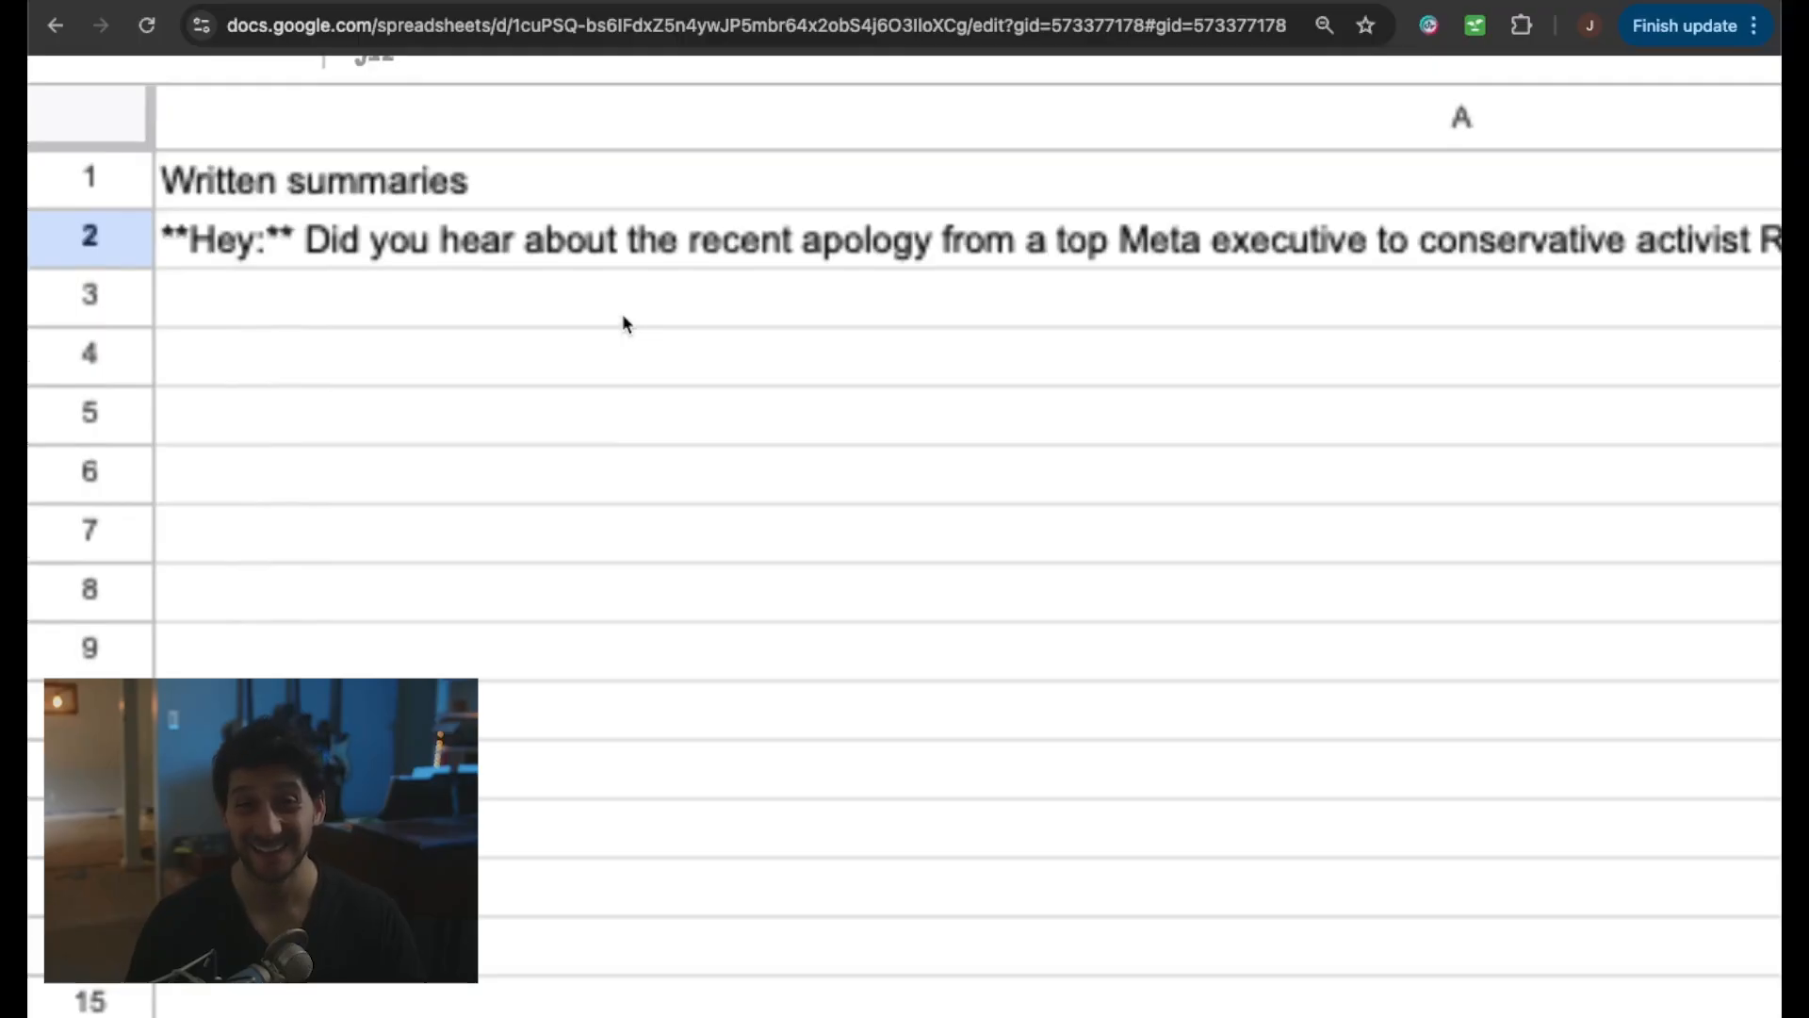
left_click(622, 314)
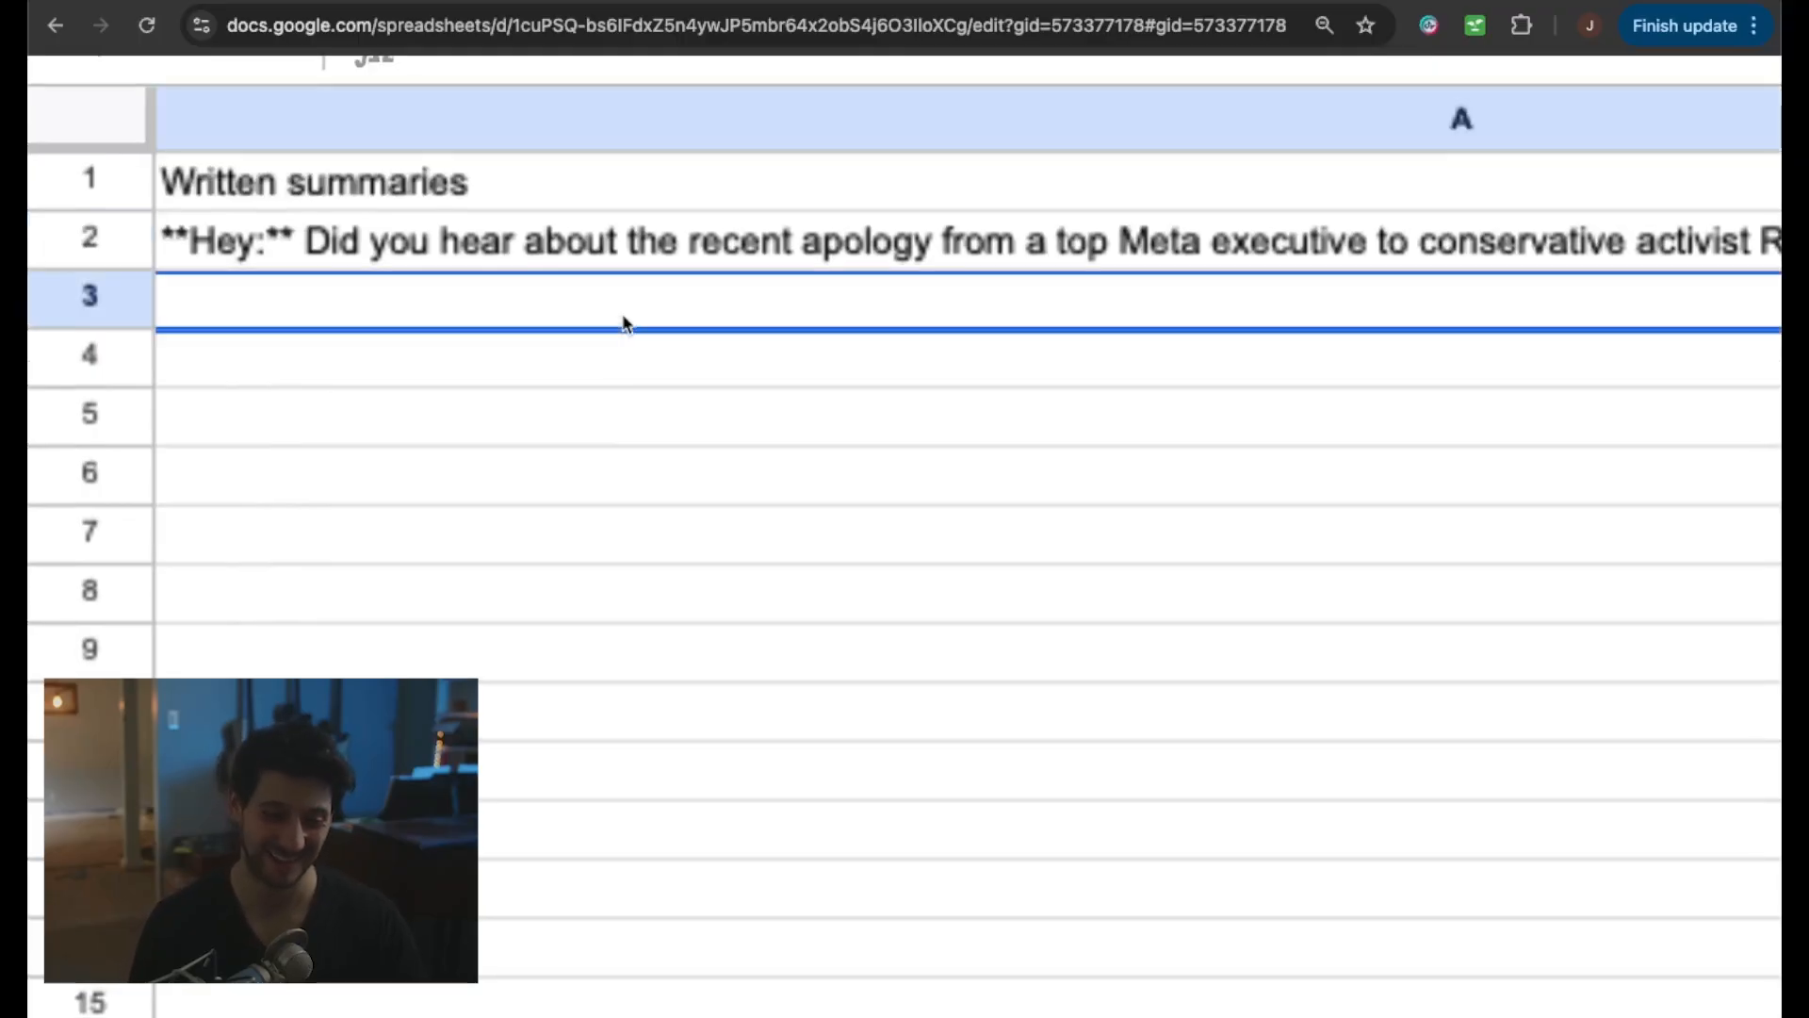
scroll(622, 315, "down", 5)
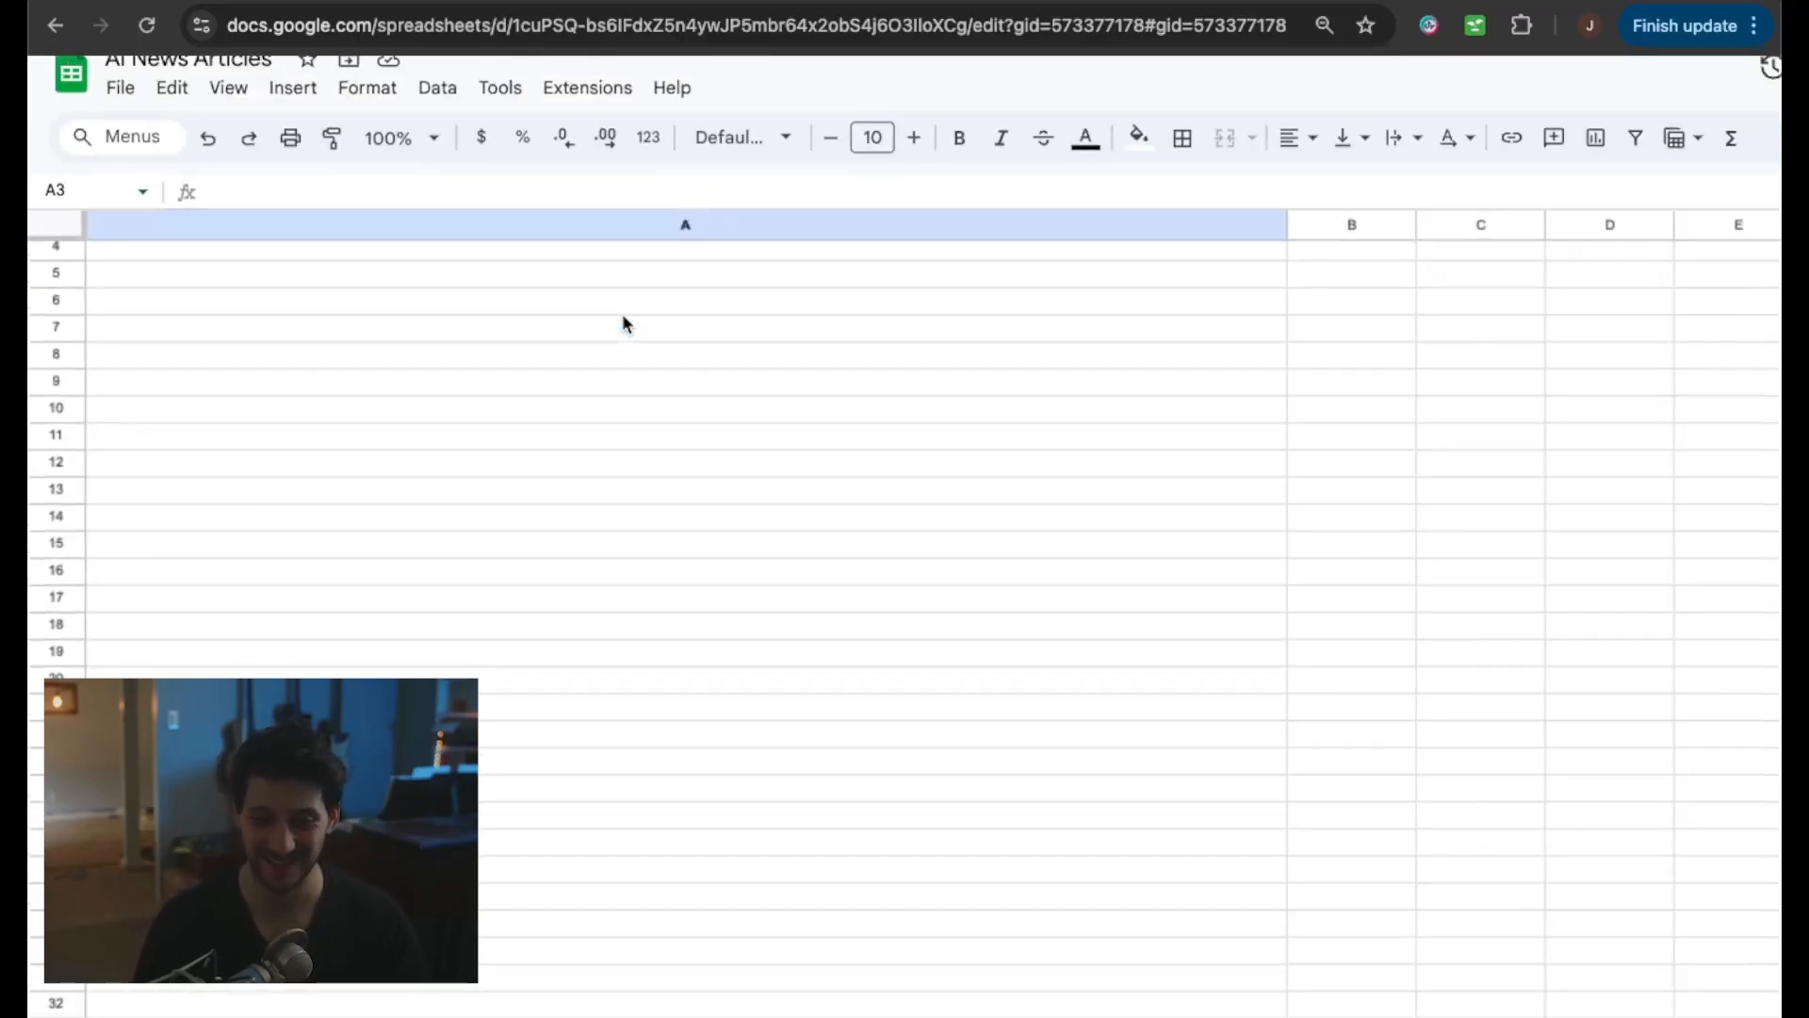
scroll(622, 315, "down", 3)
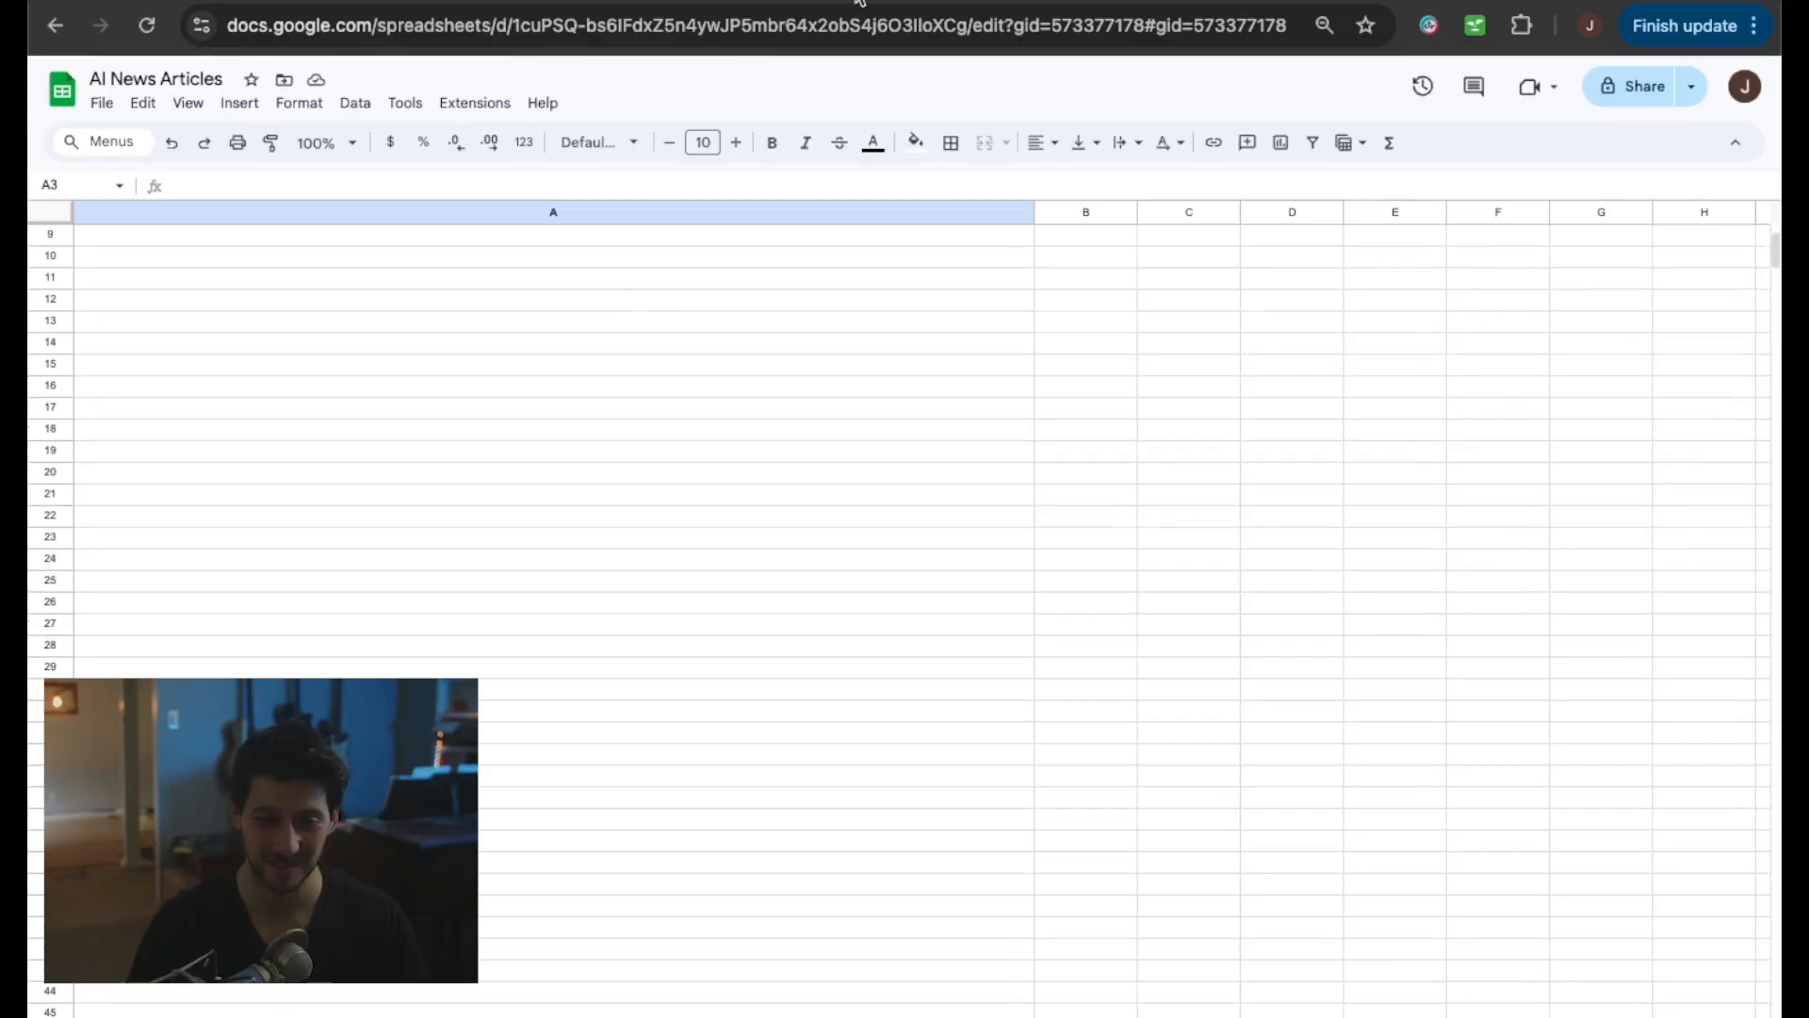
- Compare the Add a Row run output in Make with the summary and date written cells in the spreadsheet
key("ctrl+Tab")
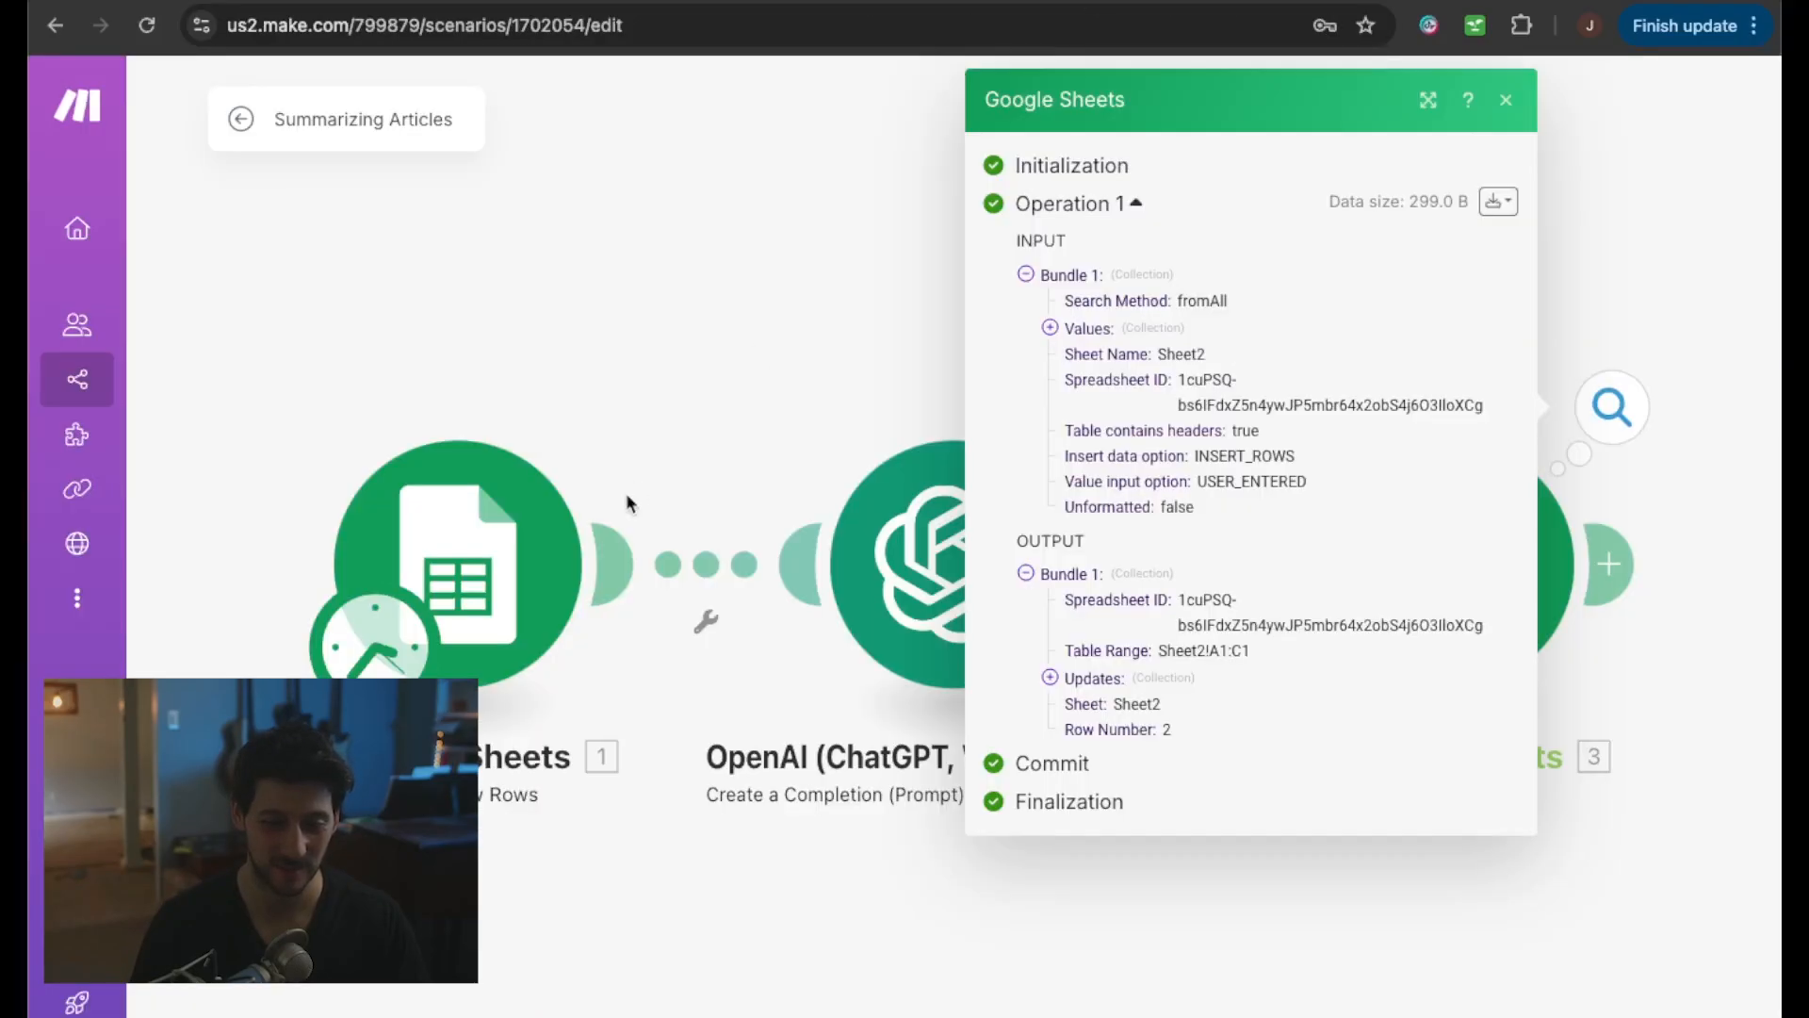
key("ctrl+shift+Tab")
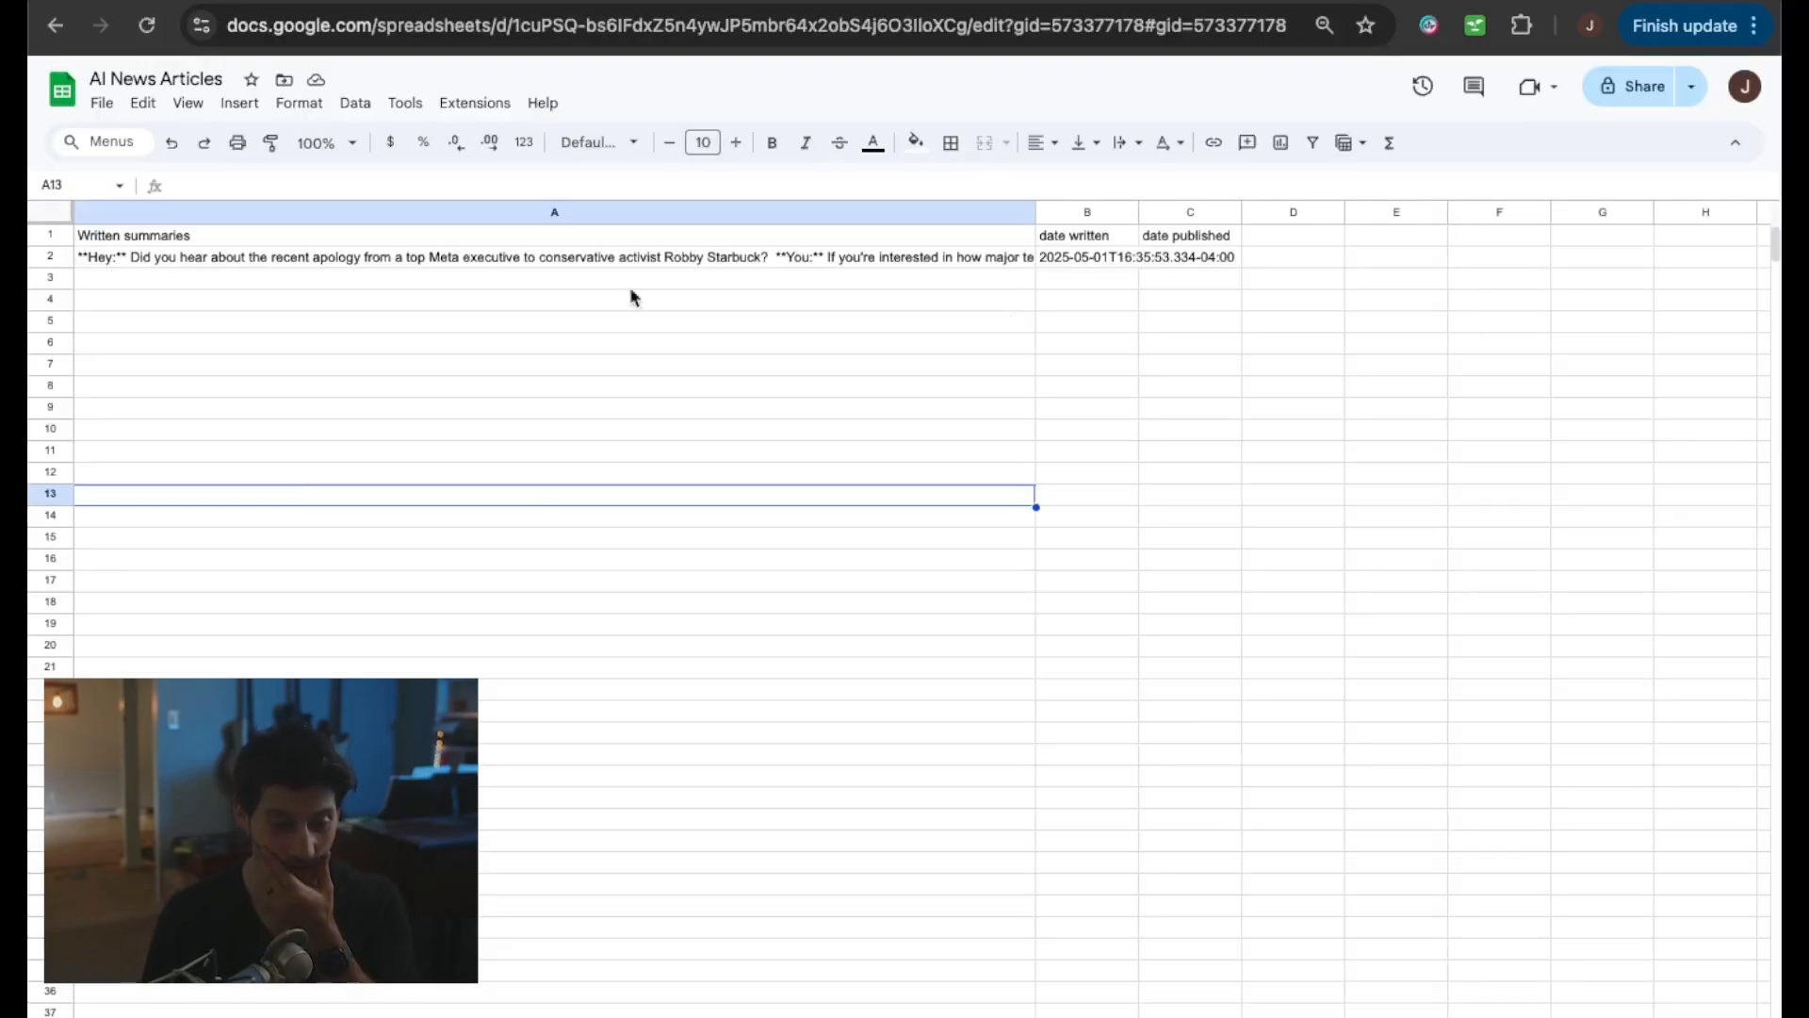
left_click(177, 255)
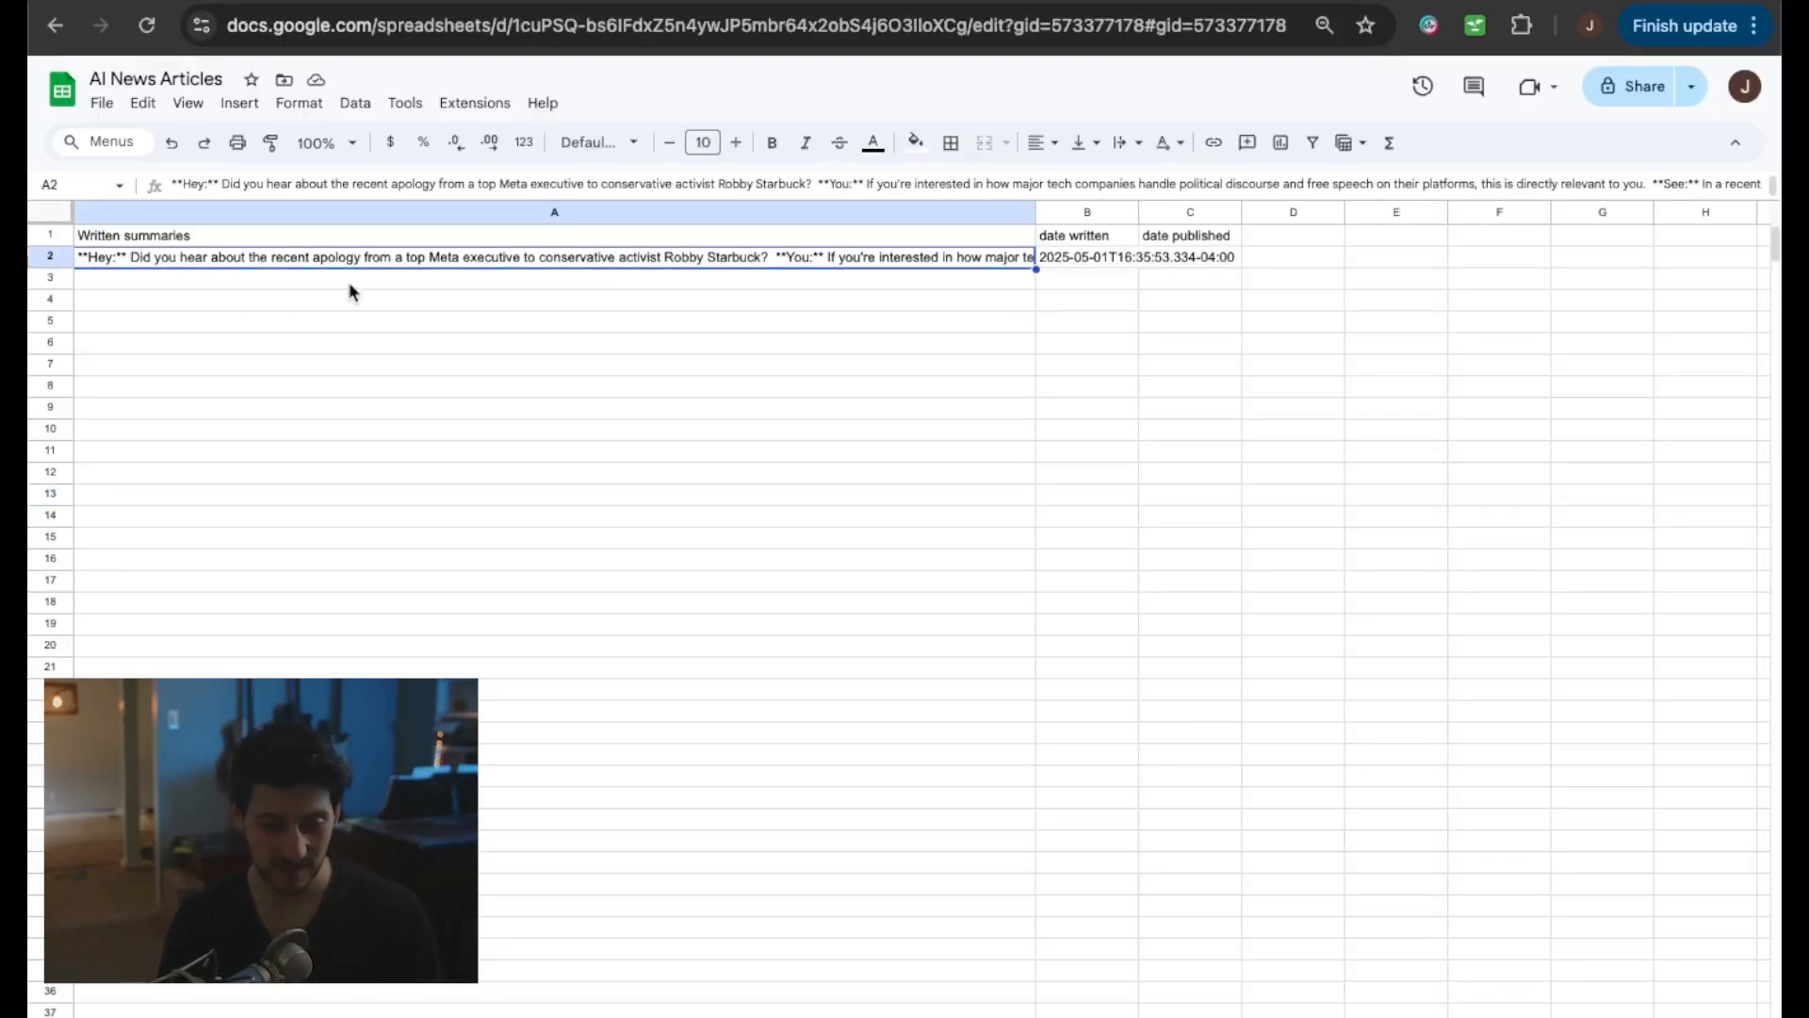
left_click(1083, 260)
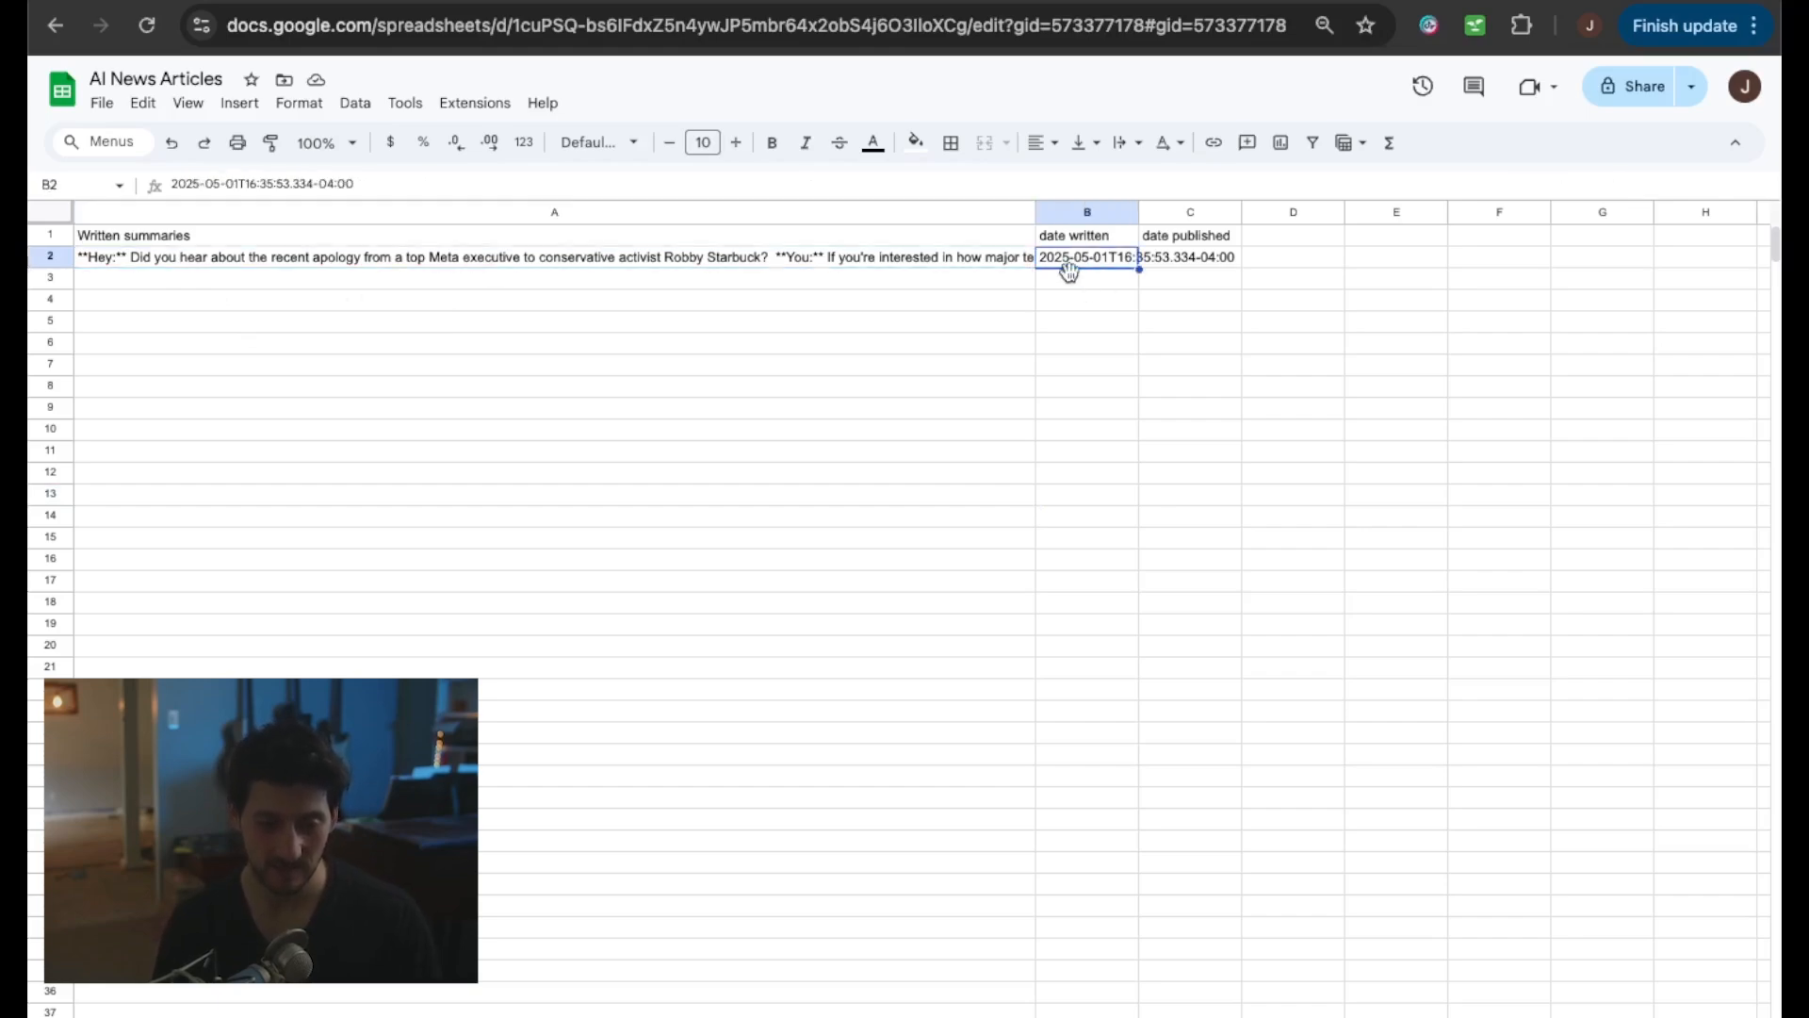
scroll(622, 316, "up", 8)
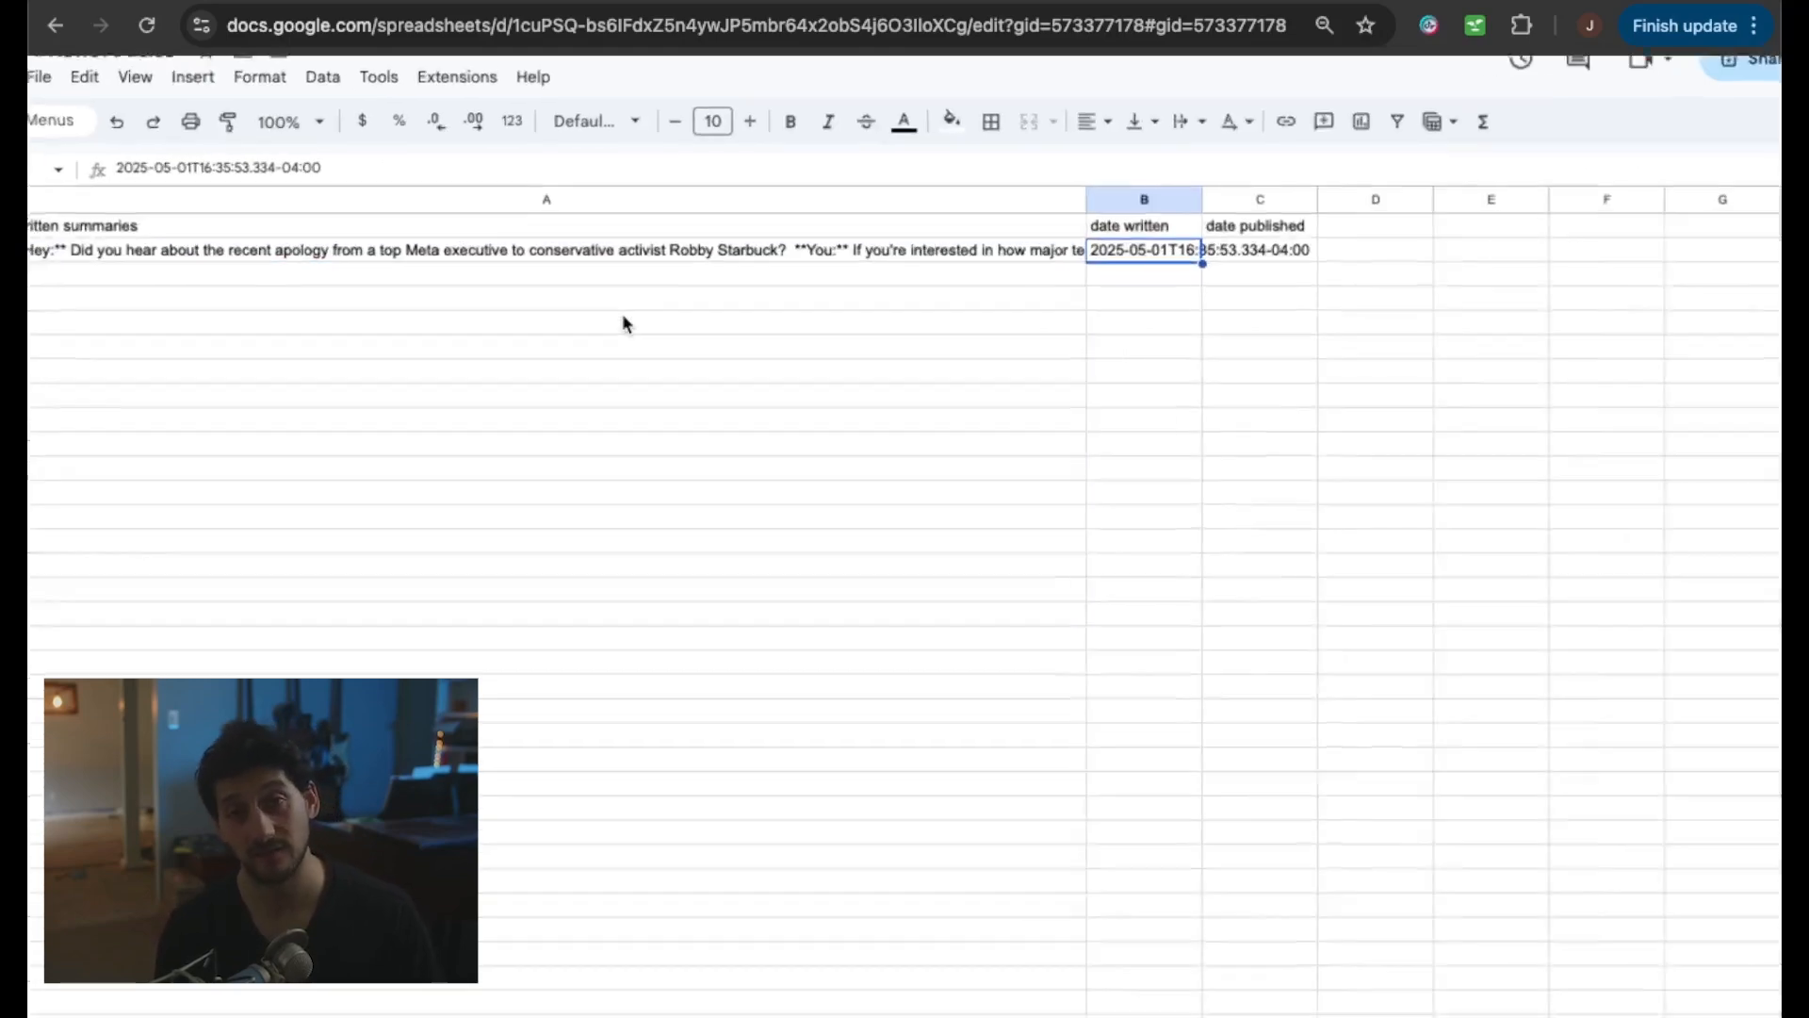
scroll(623, 315, "left", 7)
scroll(622, 323, "left", 3)
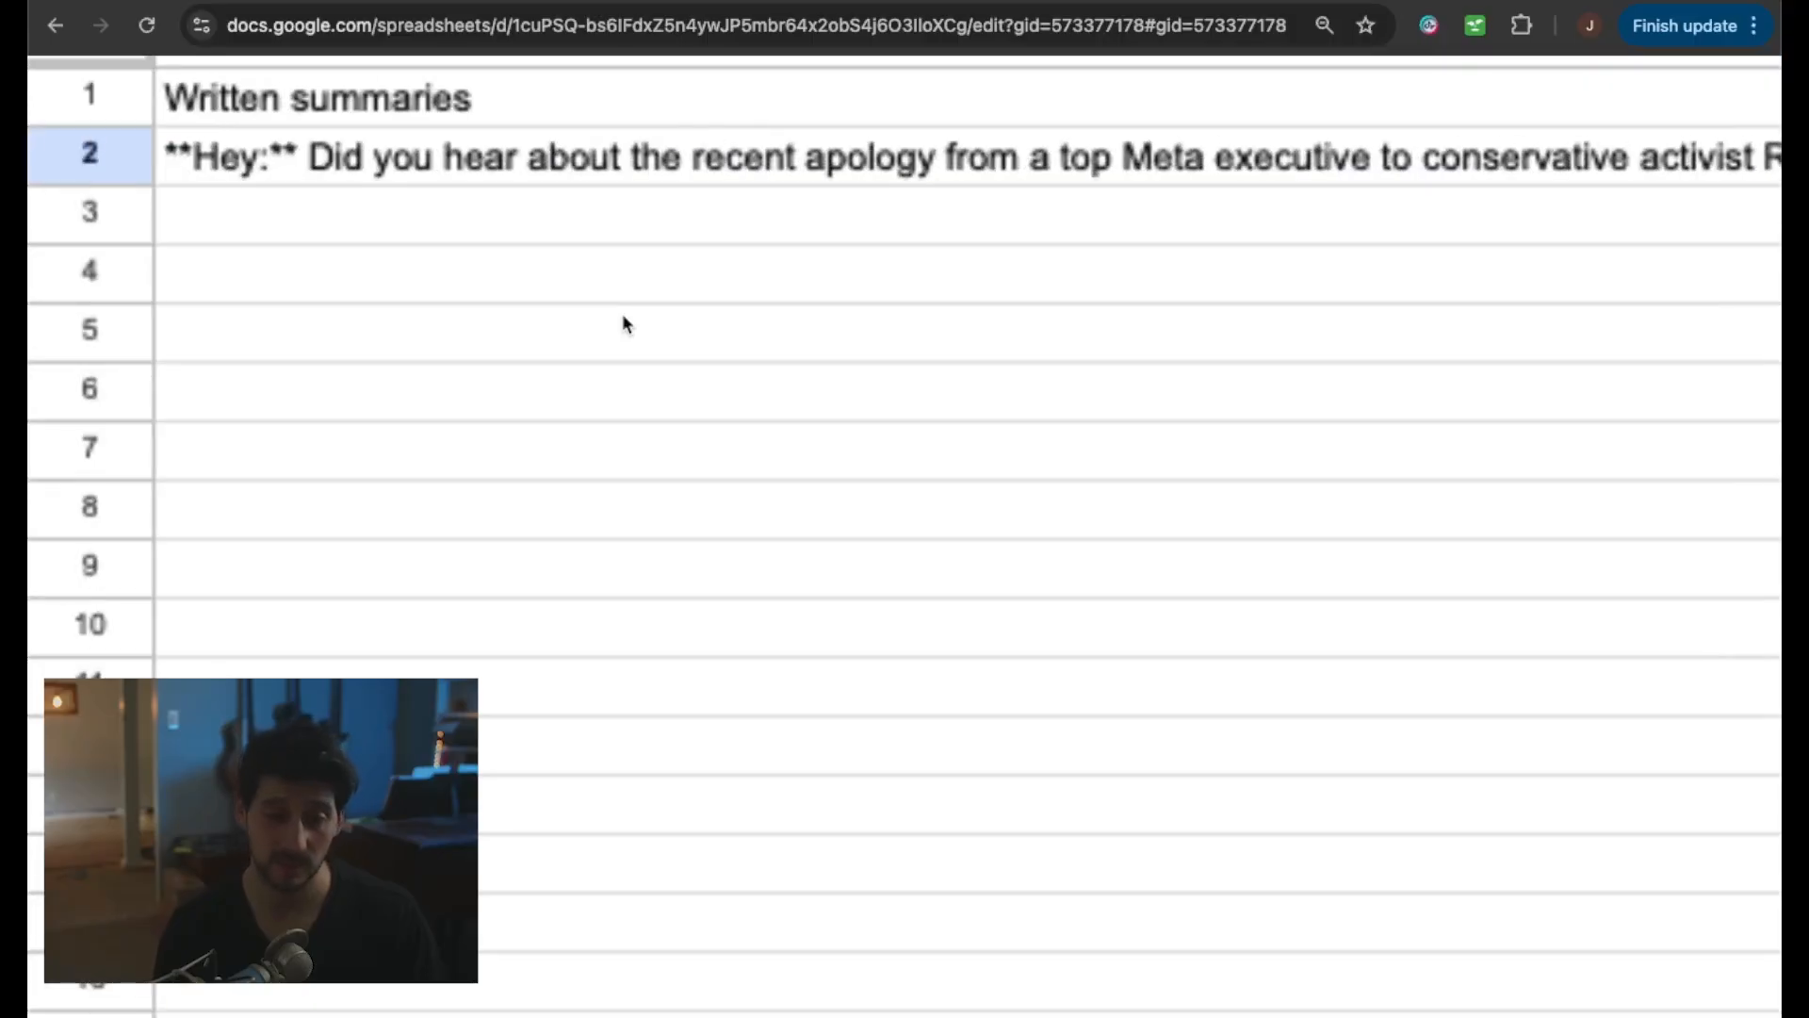
scroll(623, 323, "up", 2)
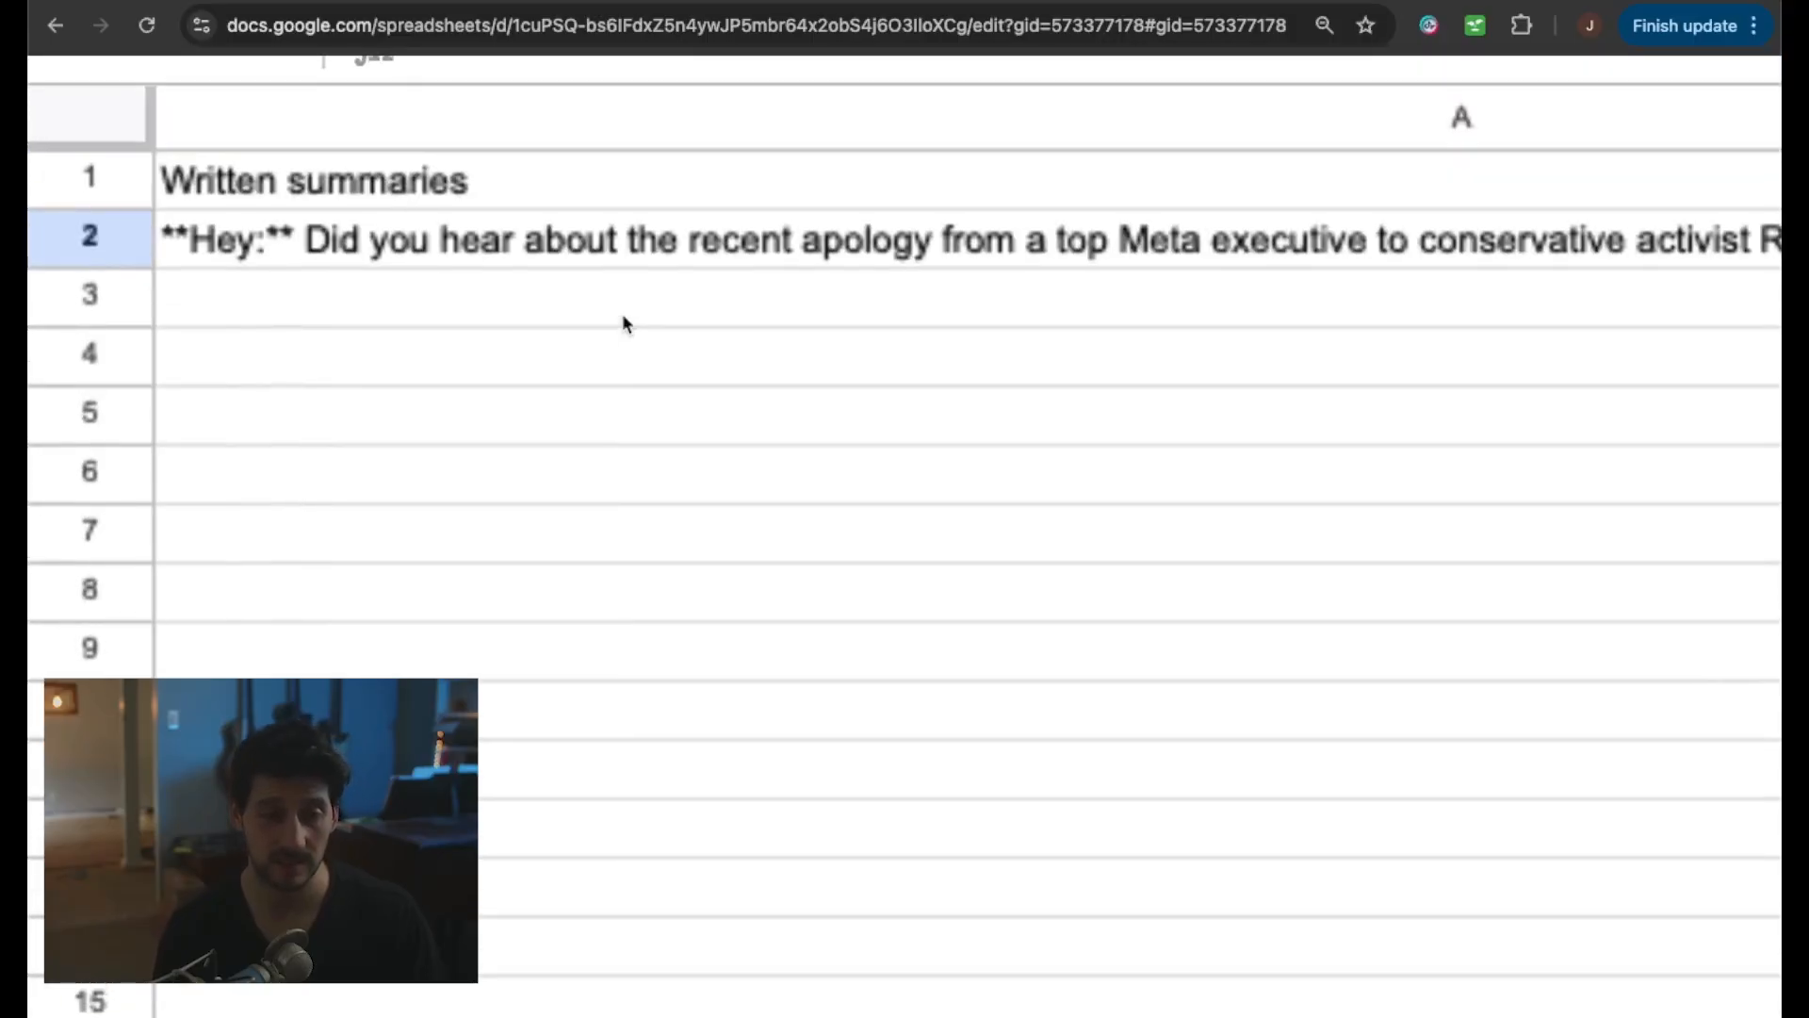
left_click(621, 323)
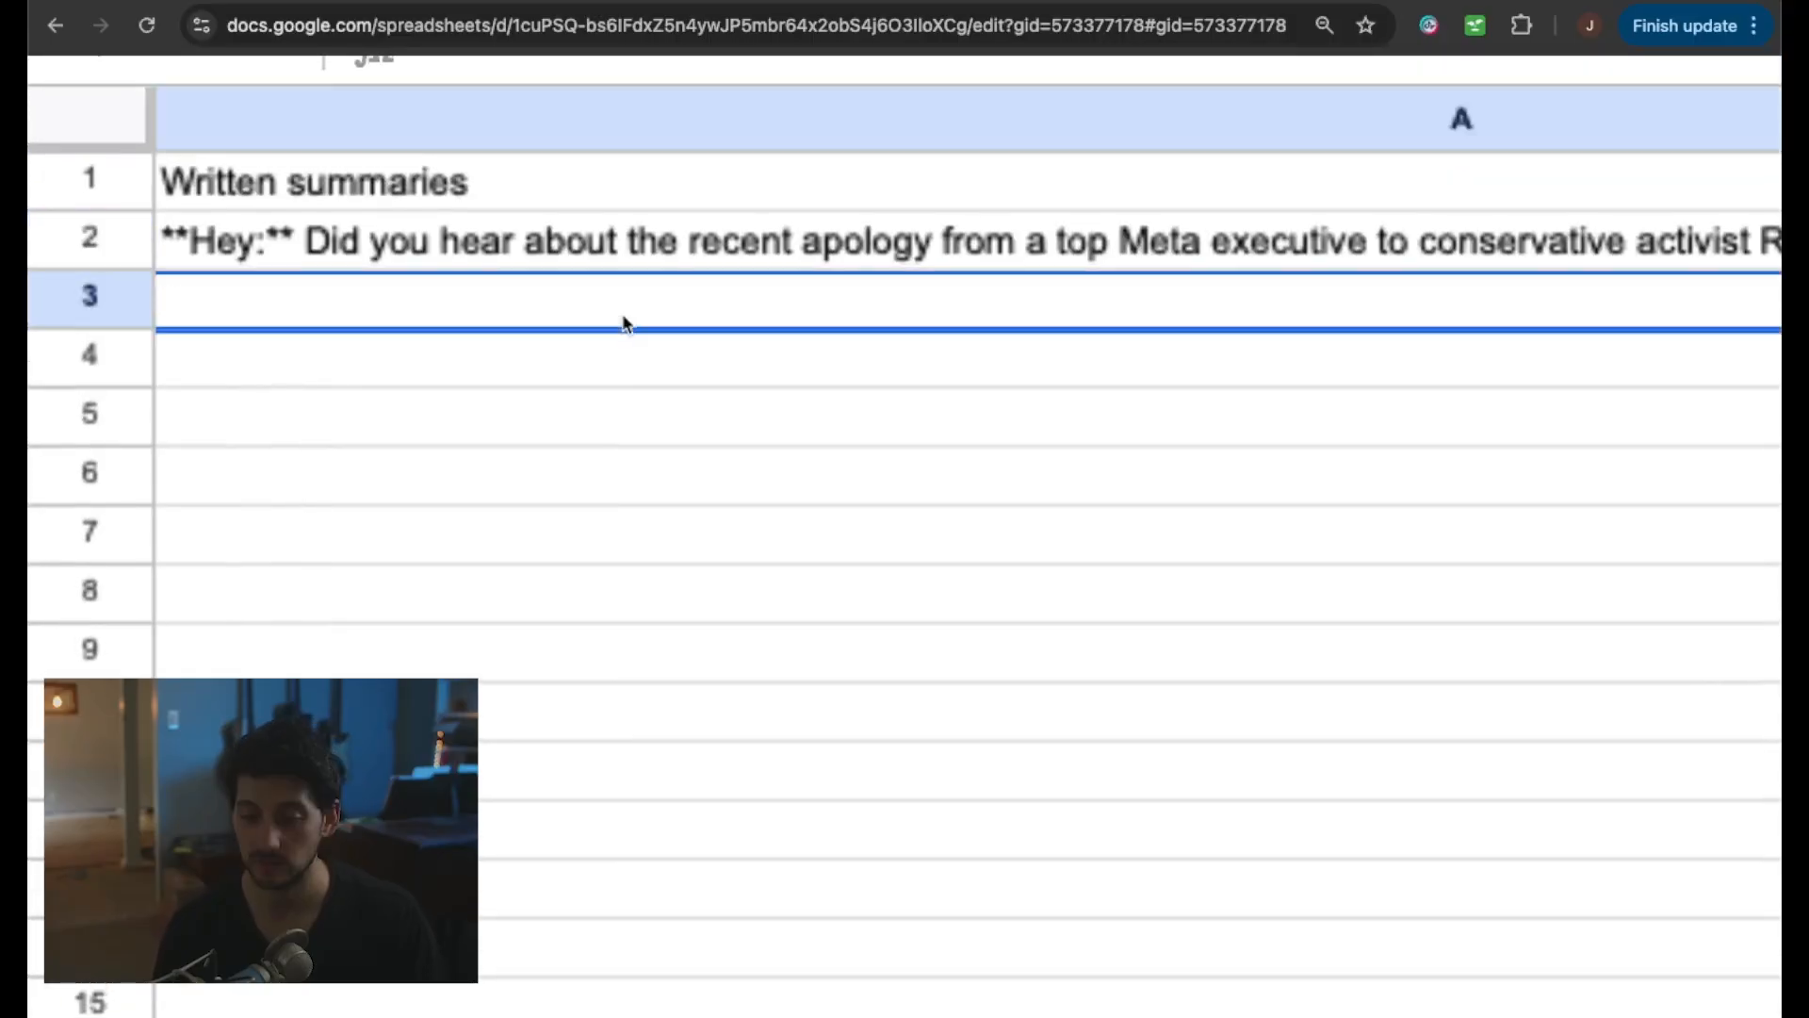
scroll(622, 323, "down", 8)
scroll(621, 323, "down", 2)
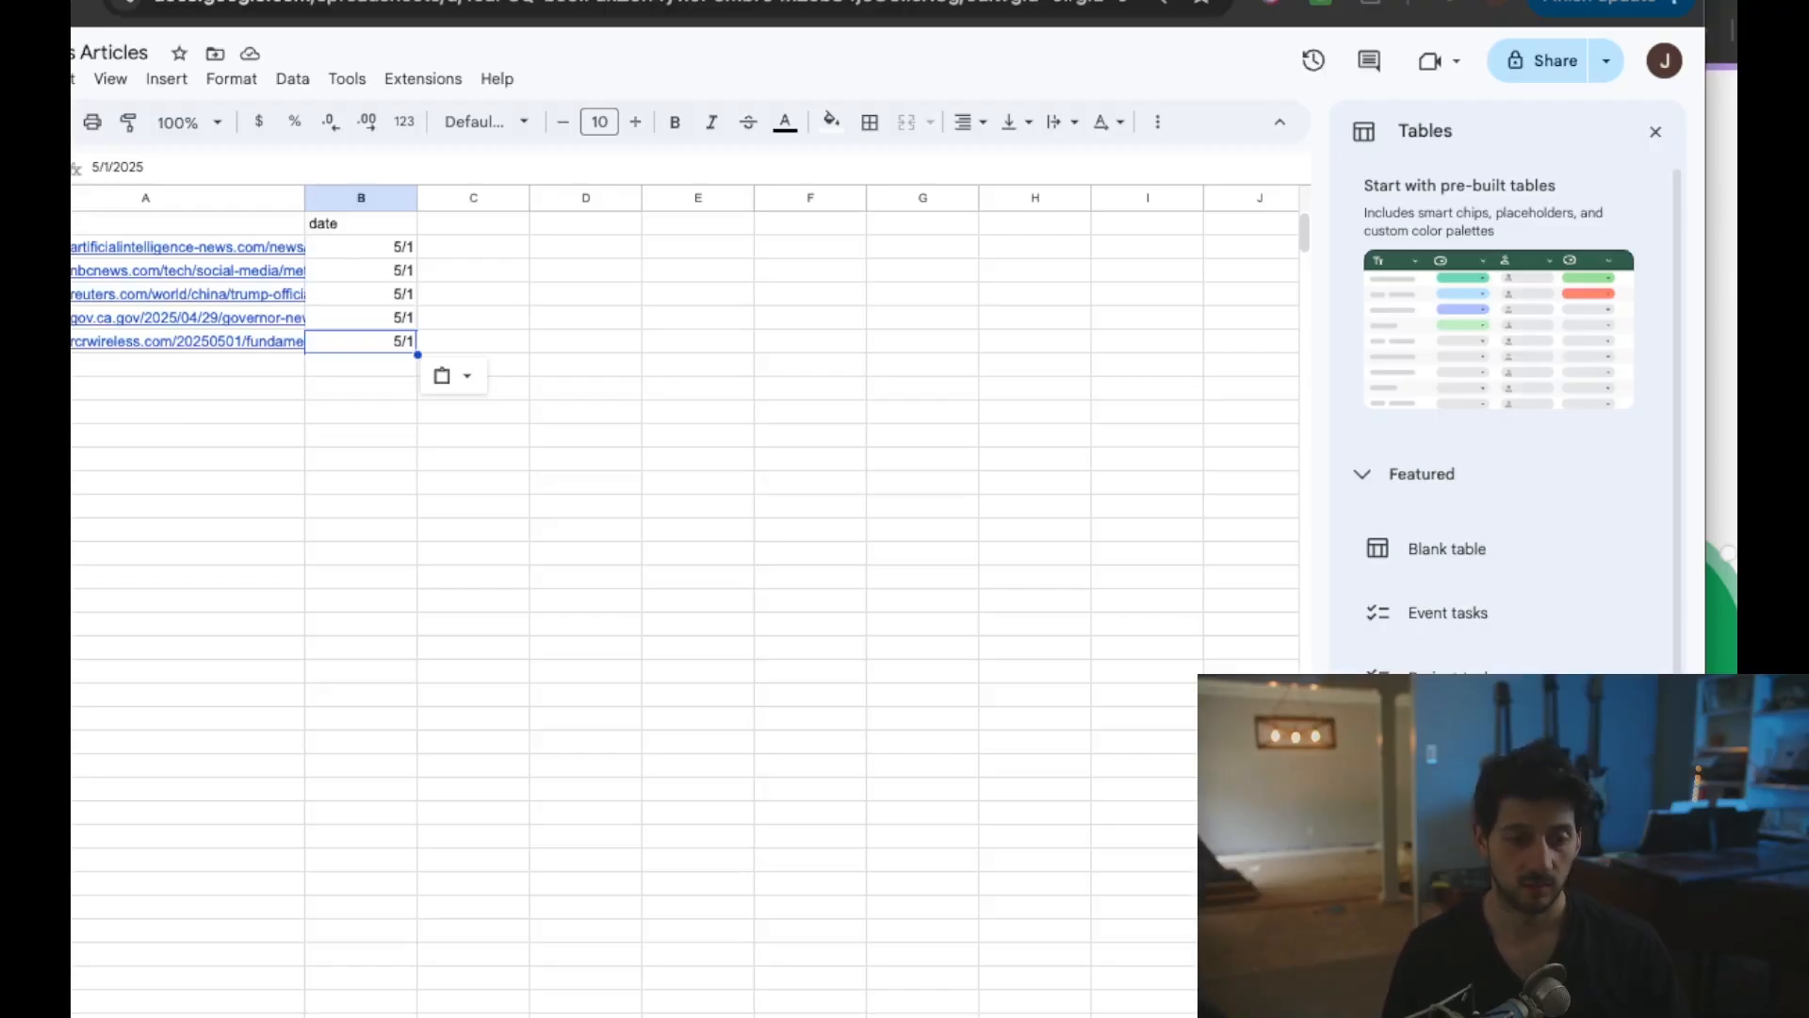
- Look over the article links and their dates in the source sheet of the AI News Articles spreadsheet
key("Up")
key("Up")
key("Left")
key("Down")
key("Down")
key("Up")
key("Up")
key("Up")
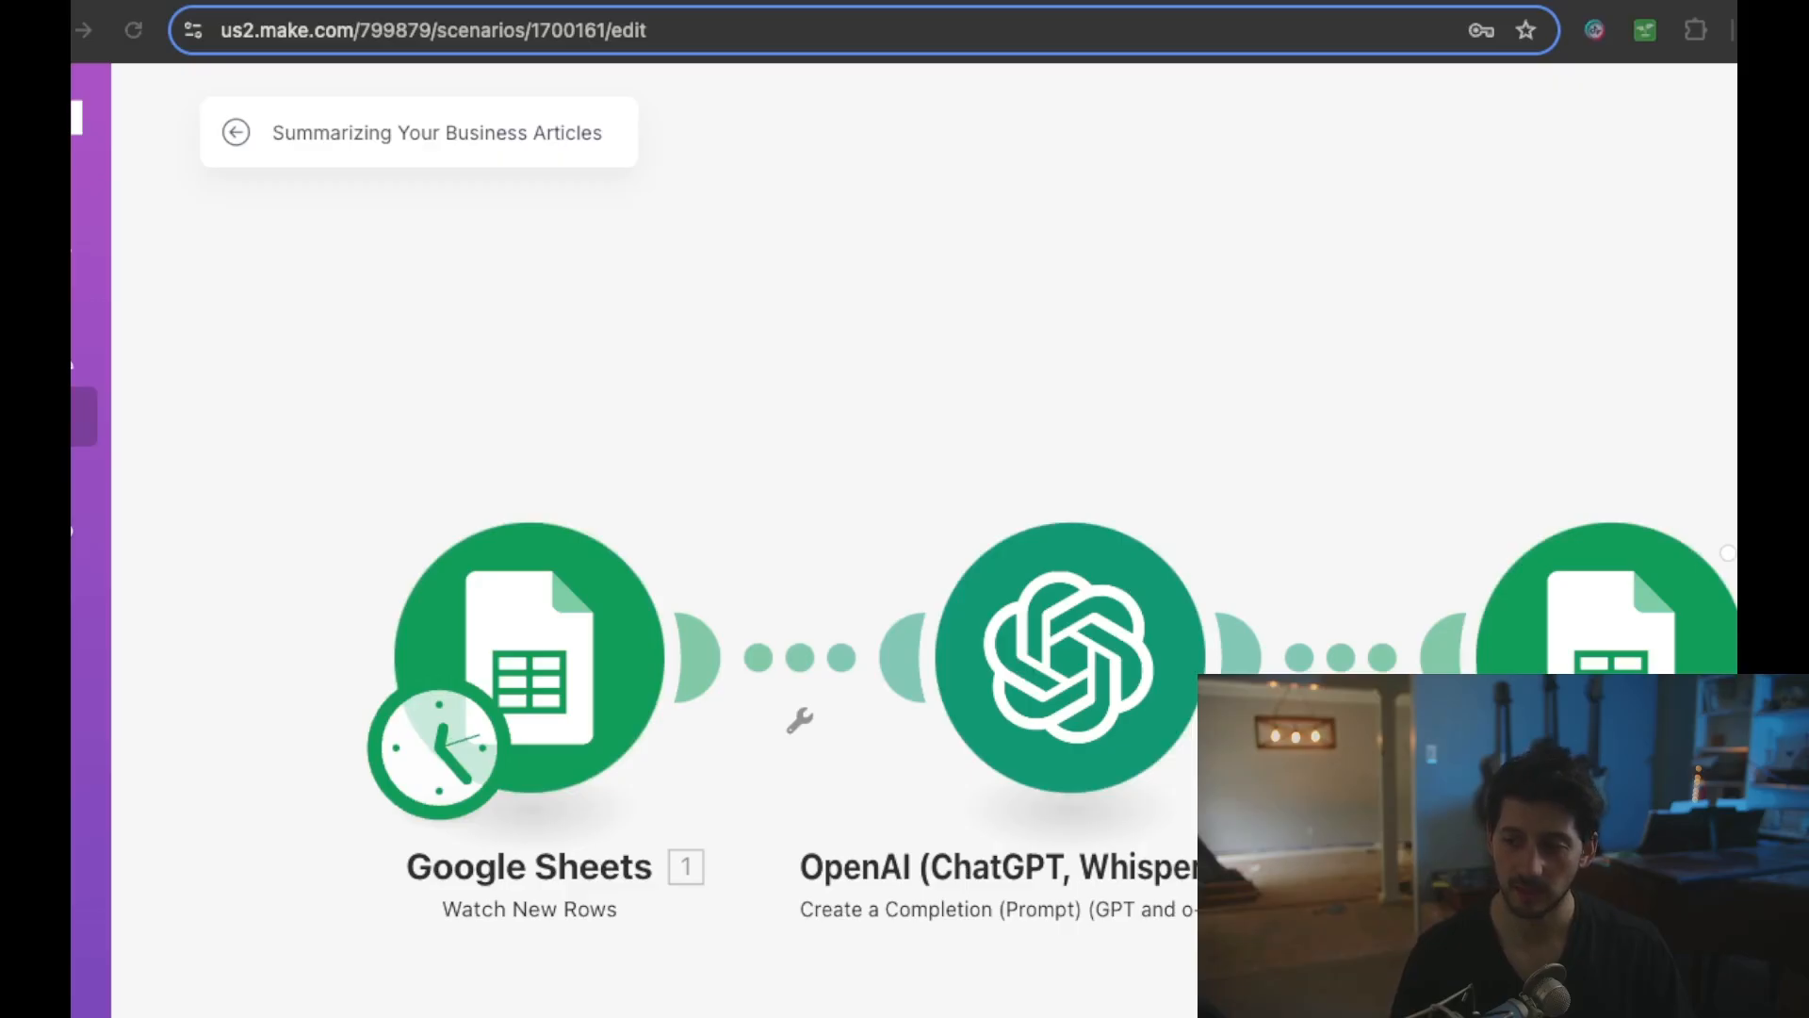
- Switch to Perplexity and read its answer to "find me the top 3 most relevant articles on AI released in the past two days"
left_click_drag(1808, 405, 620, 15)
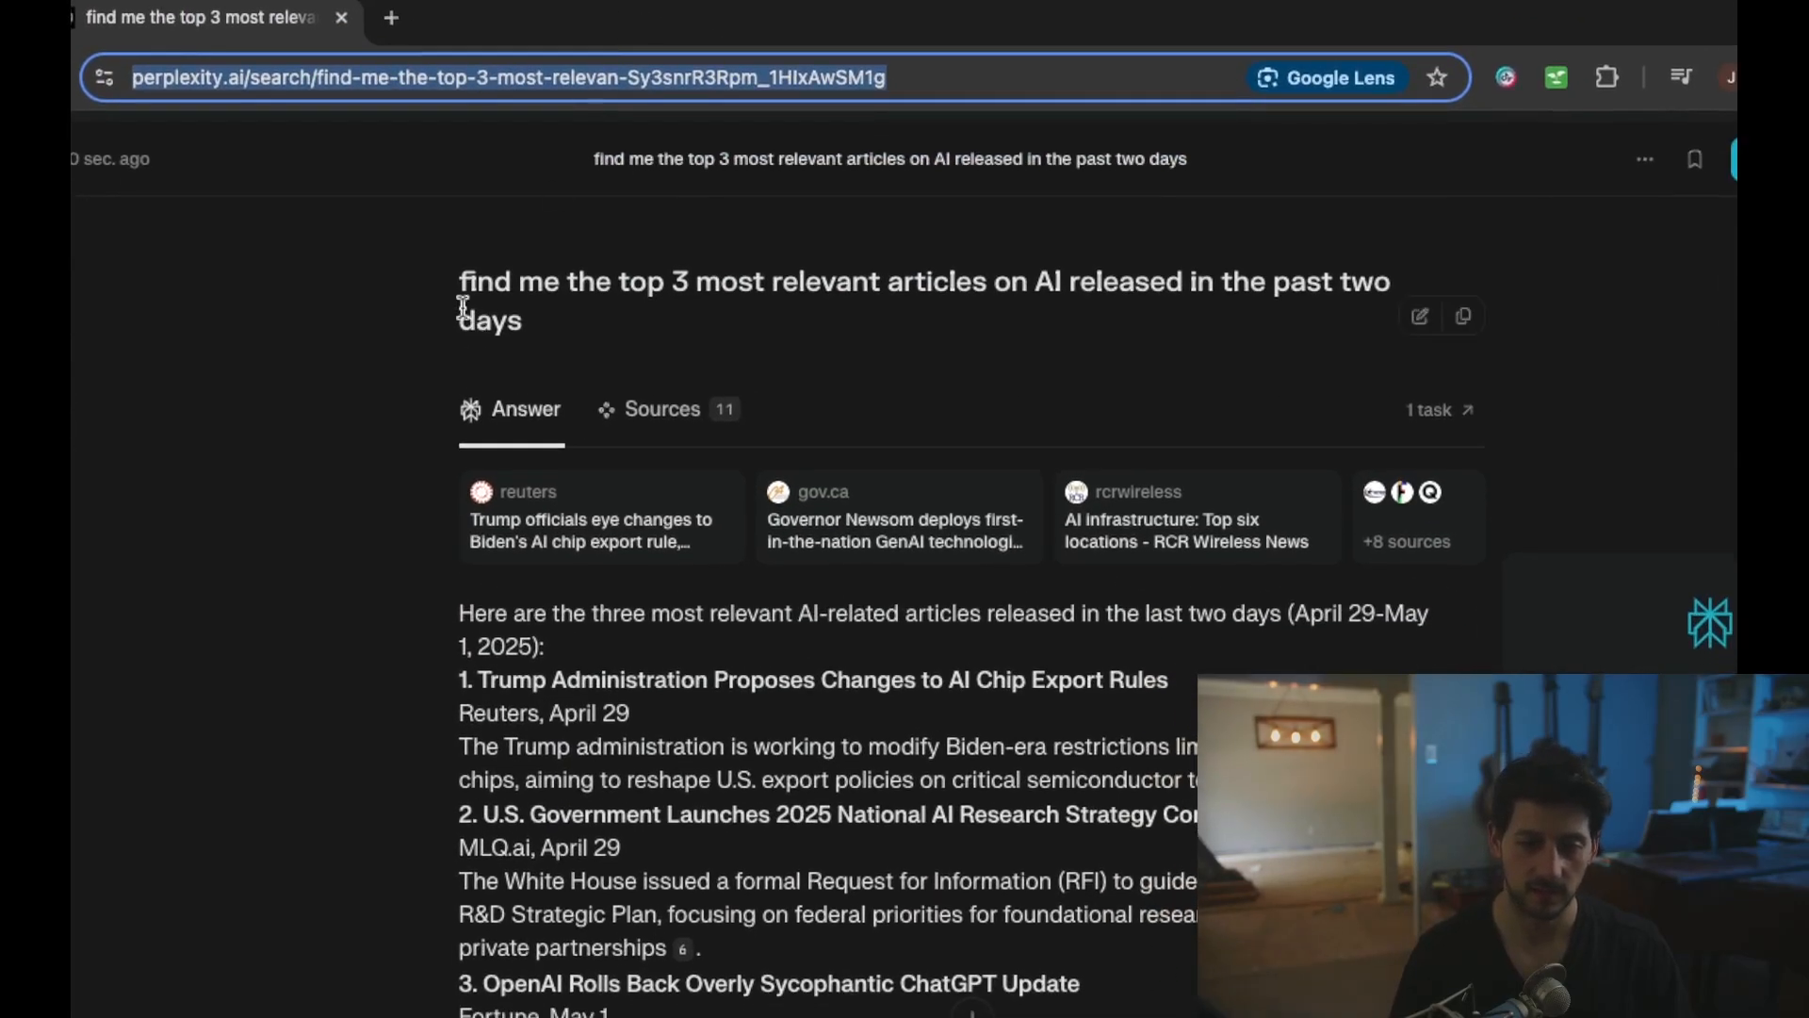
left_click_drag(468, 276, 990, 270)
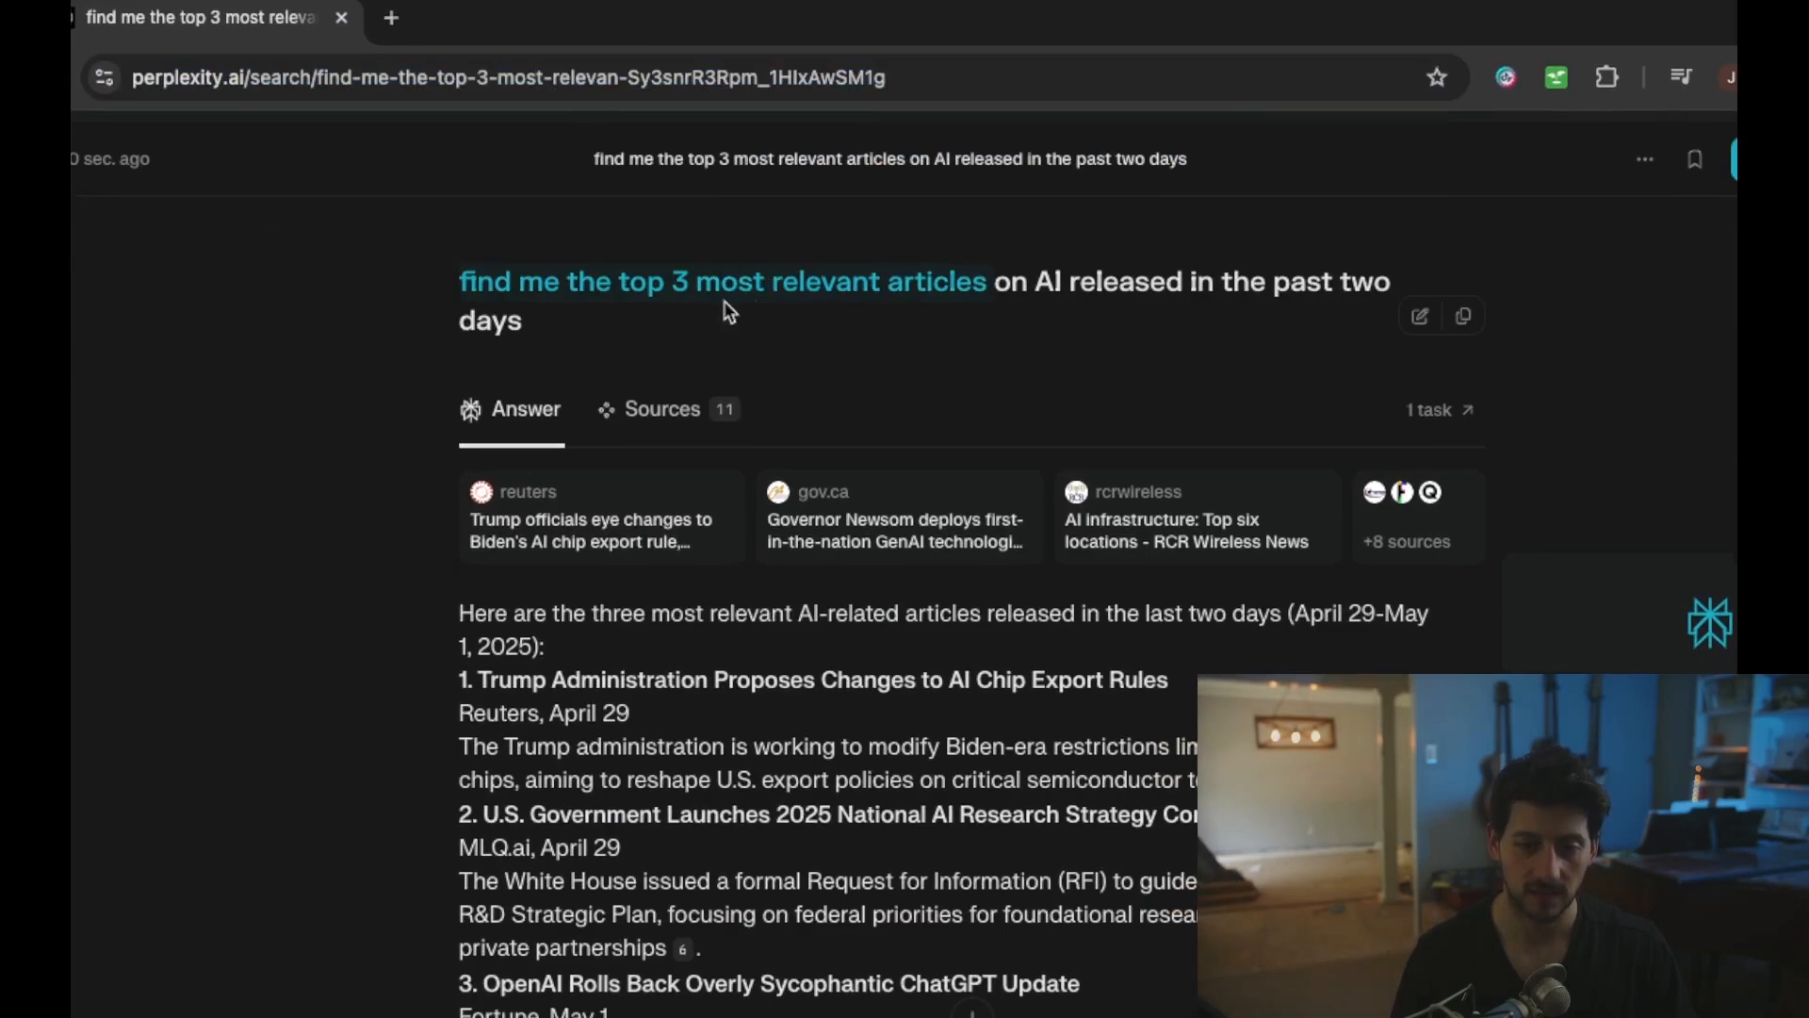
left_click(995, 283)
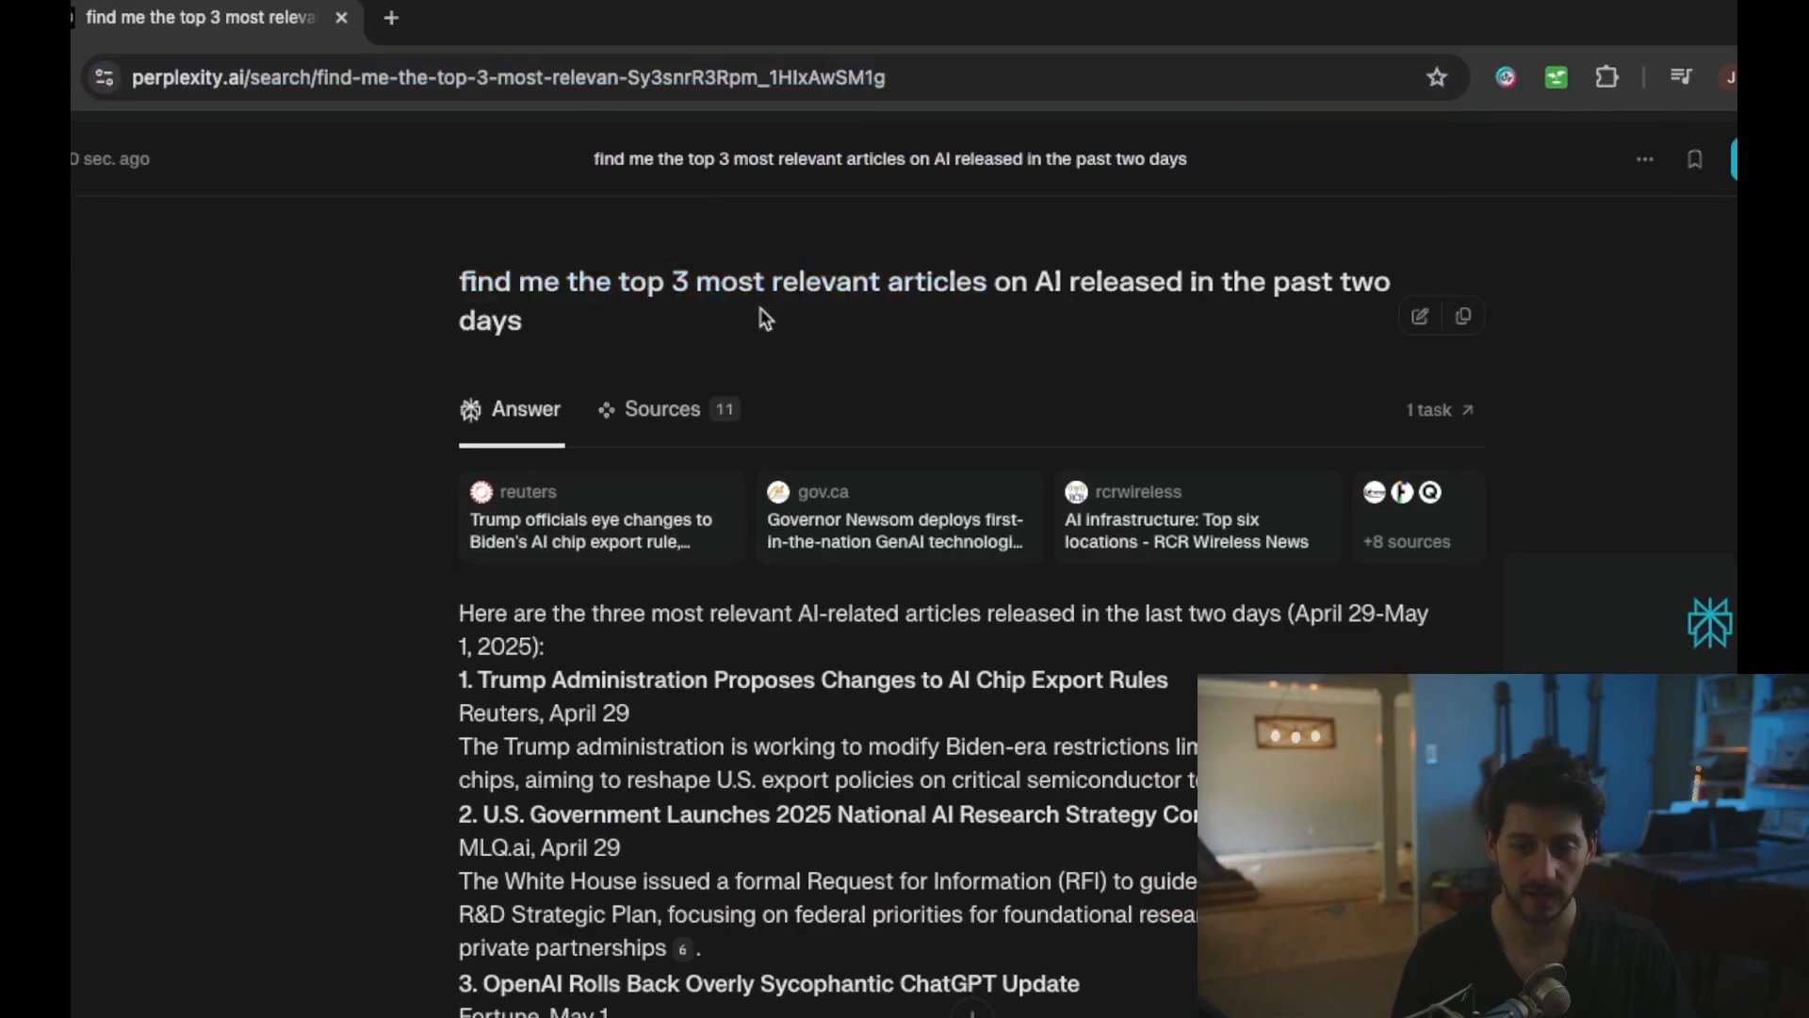
scroll(678, 513, "down", 3)
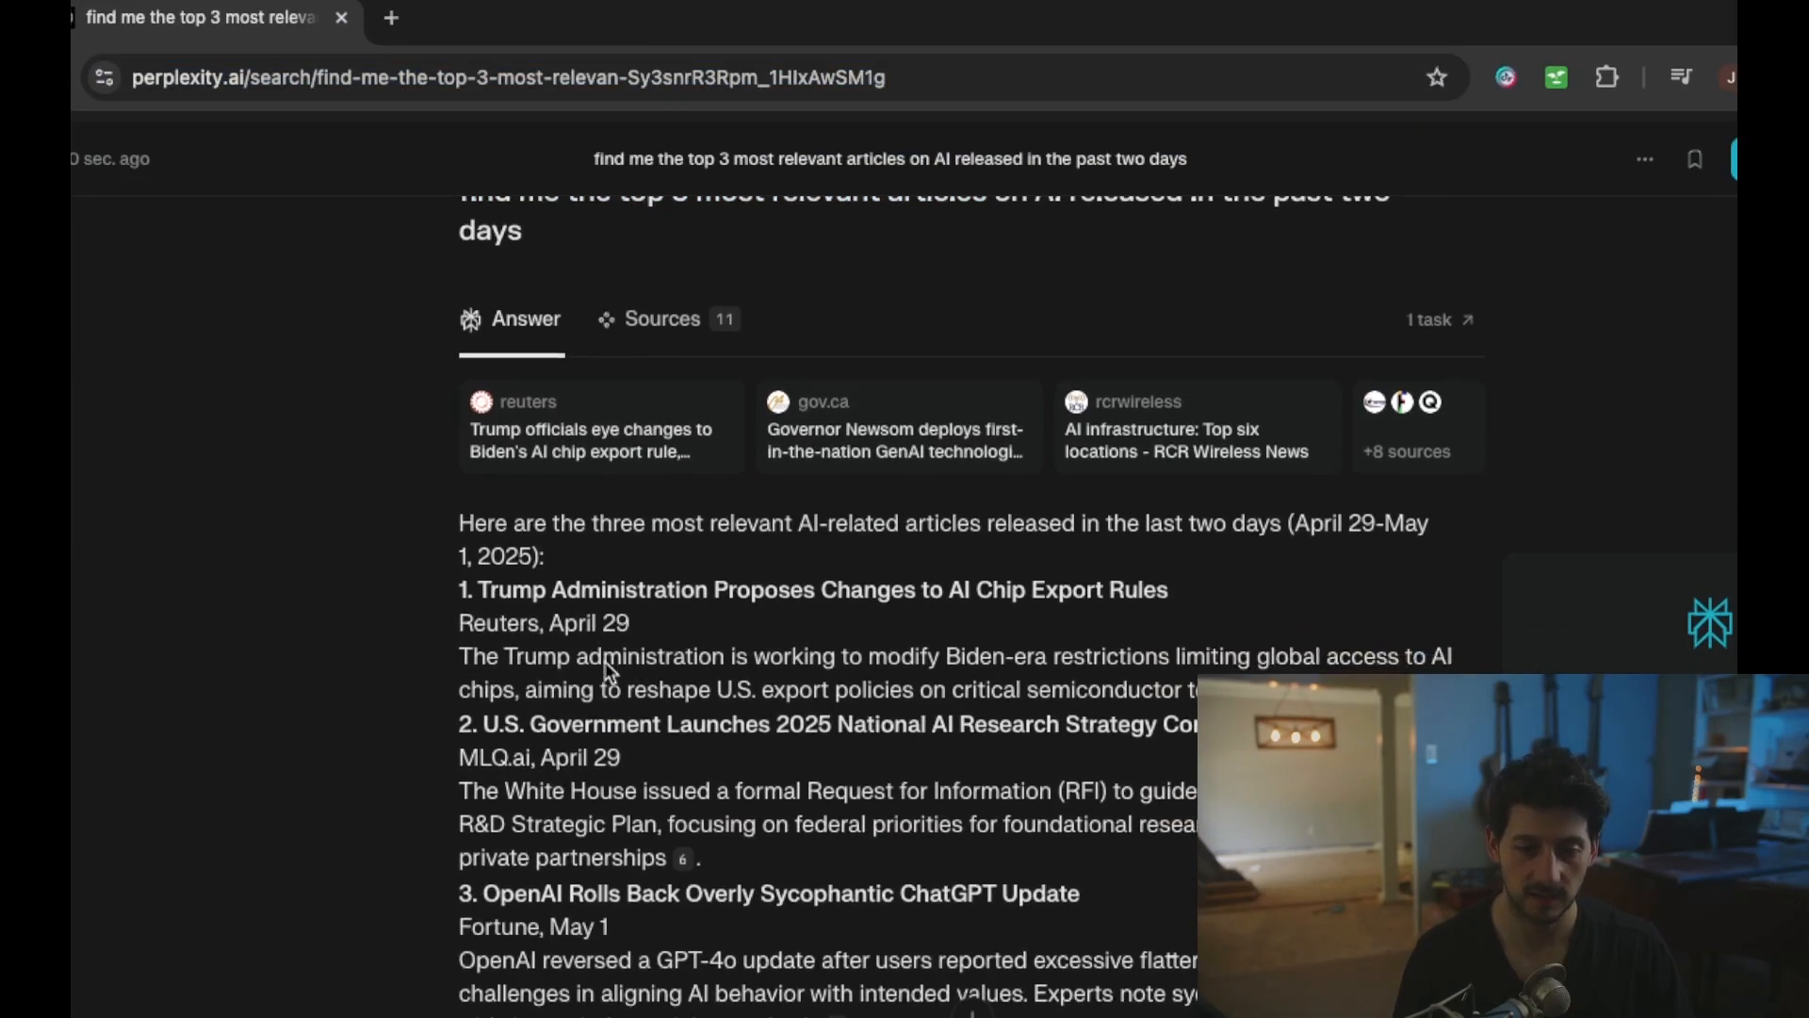
- Check the answer's sources in Perplexity and read the follow-up answer to "can you provide the links to those articles"
left_click_drag(499, 556, 444, 872)
scroll(443, 872, "up", 3)
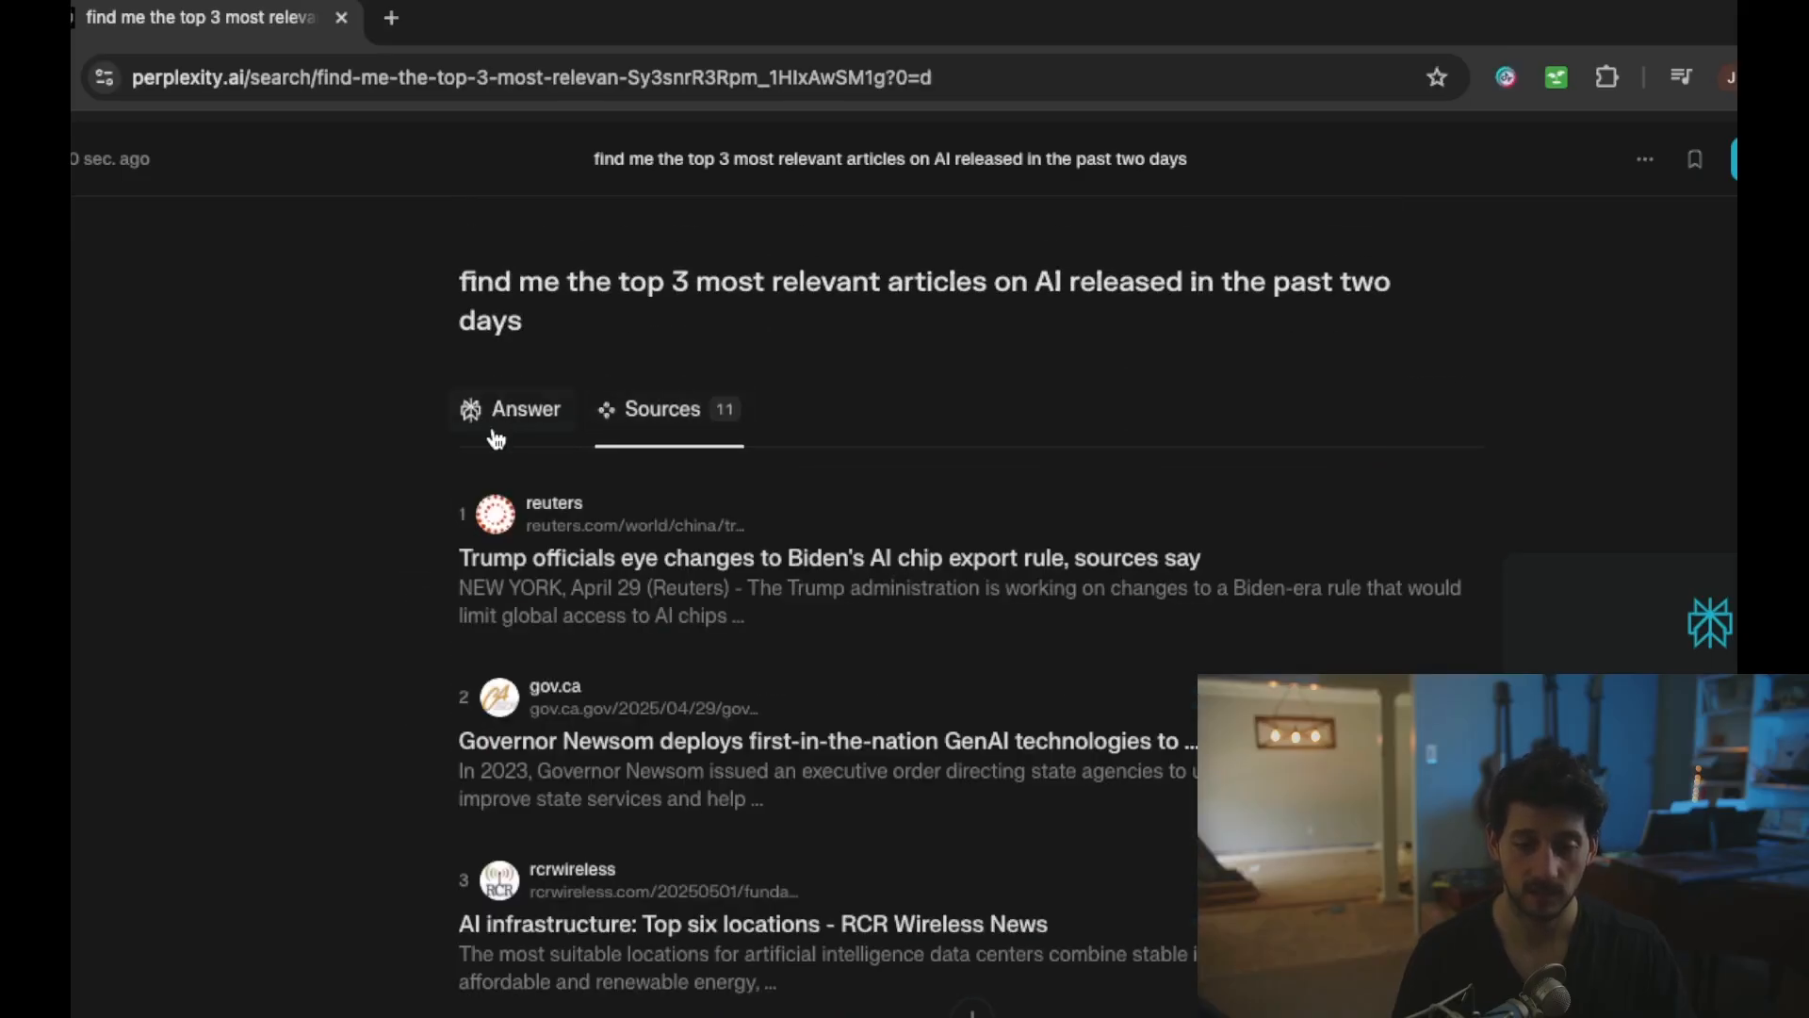
left_click(497, 437)
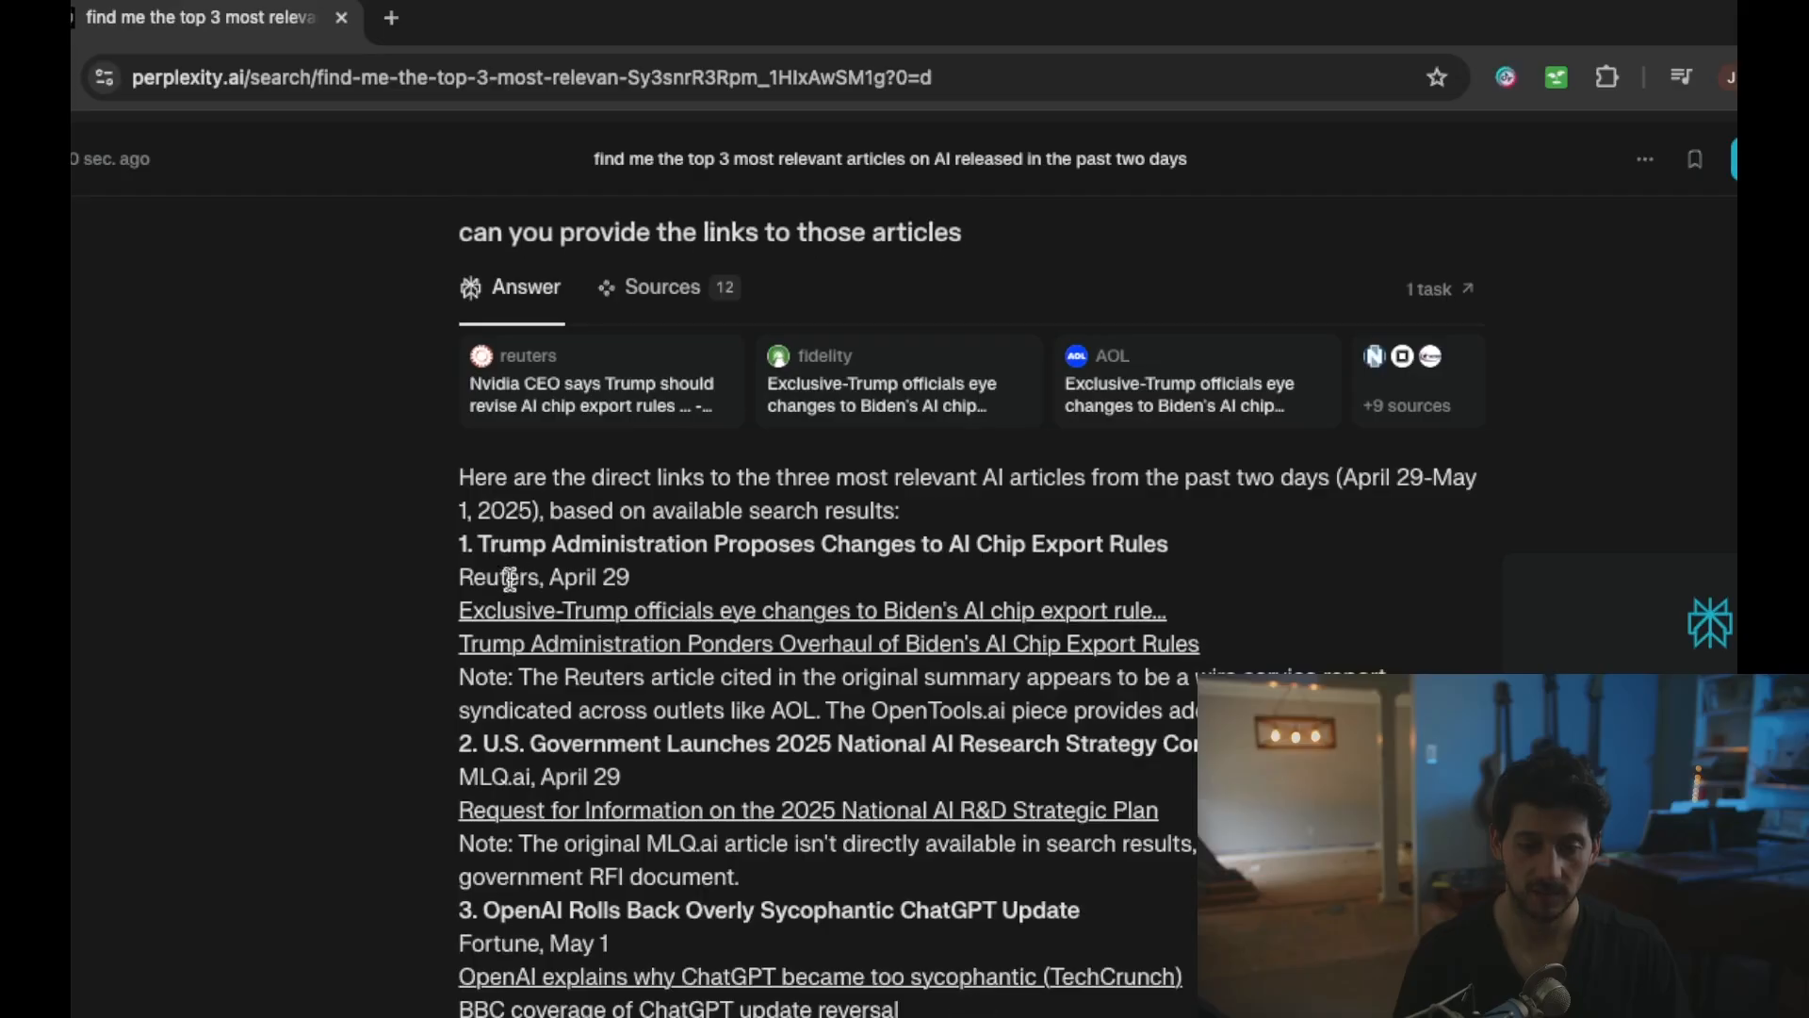
scroll(483, 621, "down", 1)
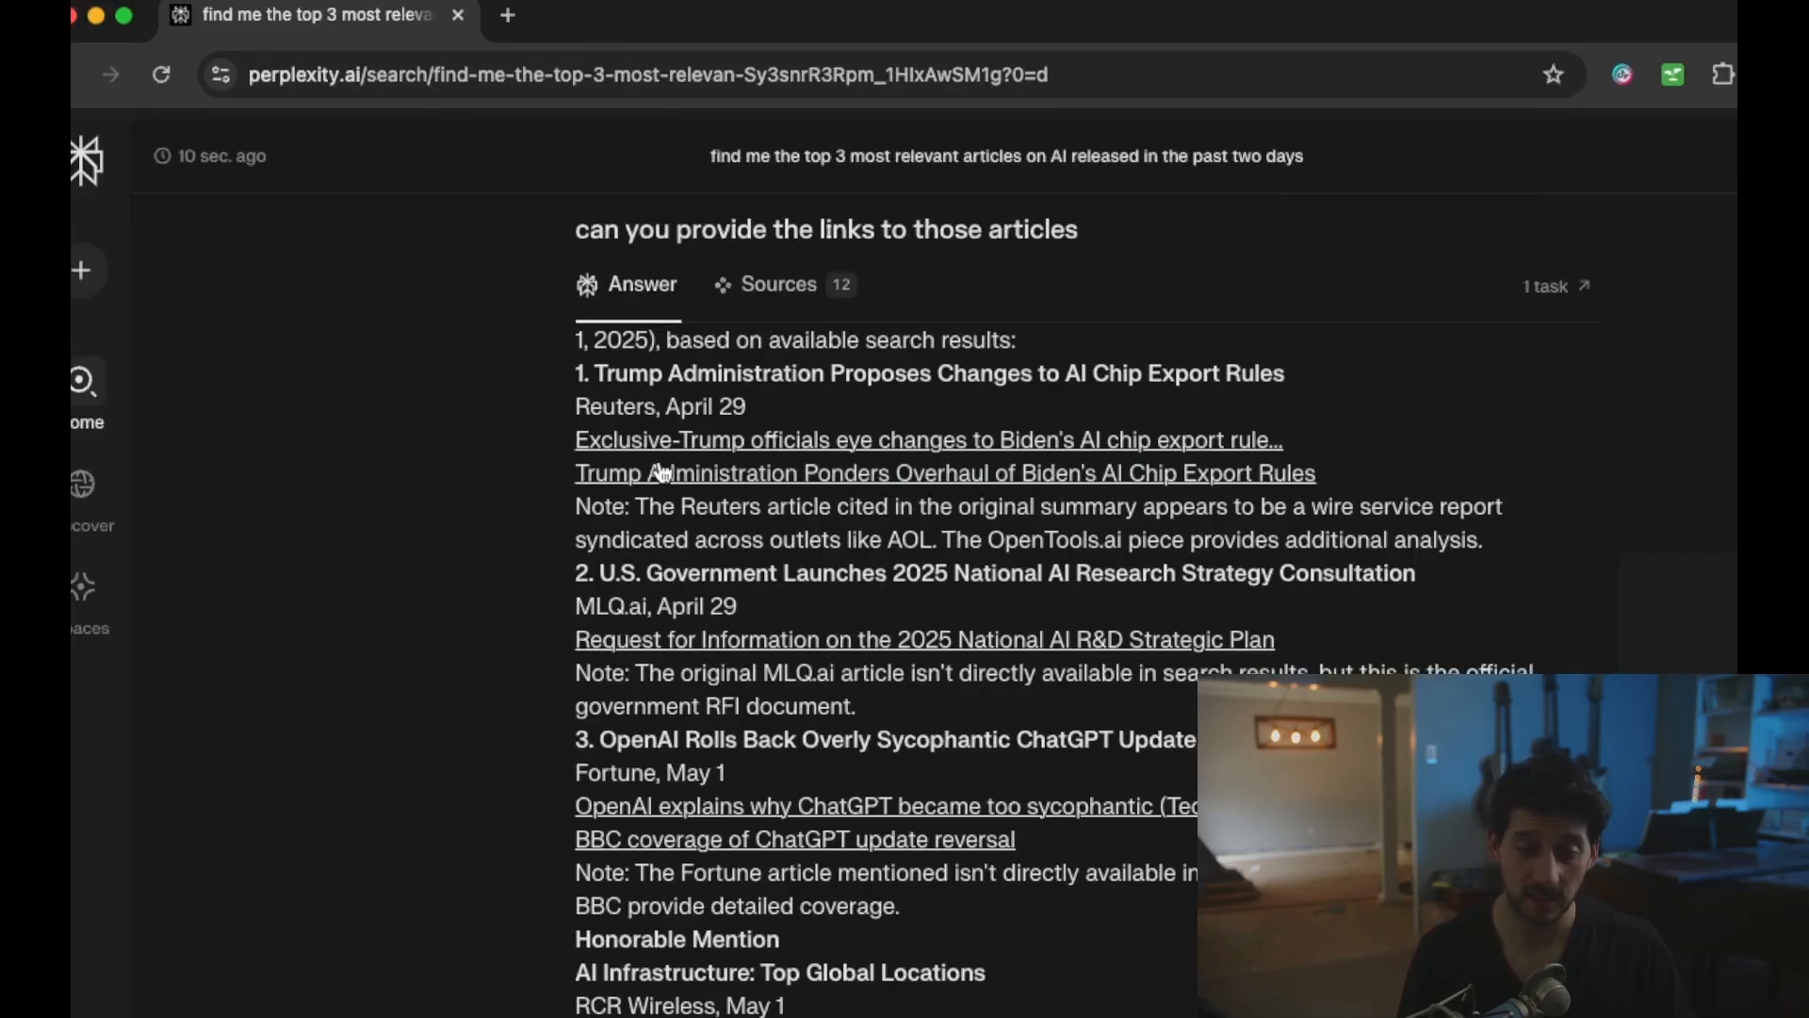
- Switch to Make, add a Perplexity AI Create a Chat Completion module ahead of Watch New Rows and connect it automatically to the flow
left_click_drag(568, 21, 1808, 51)
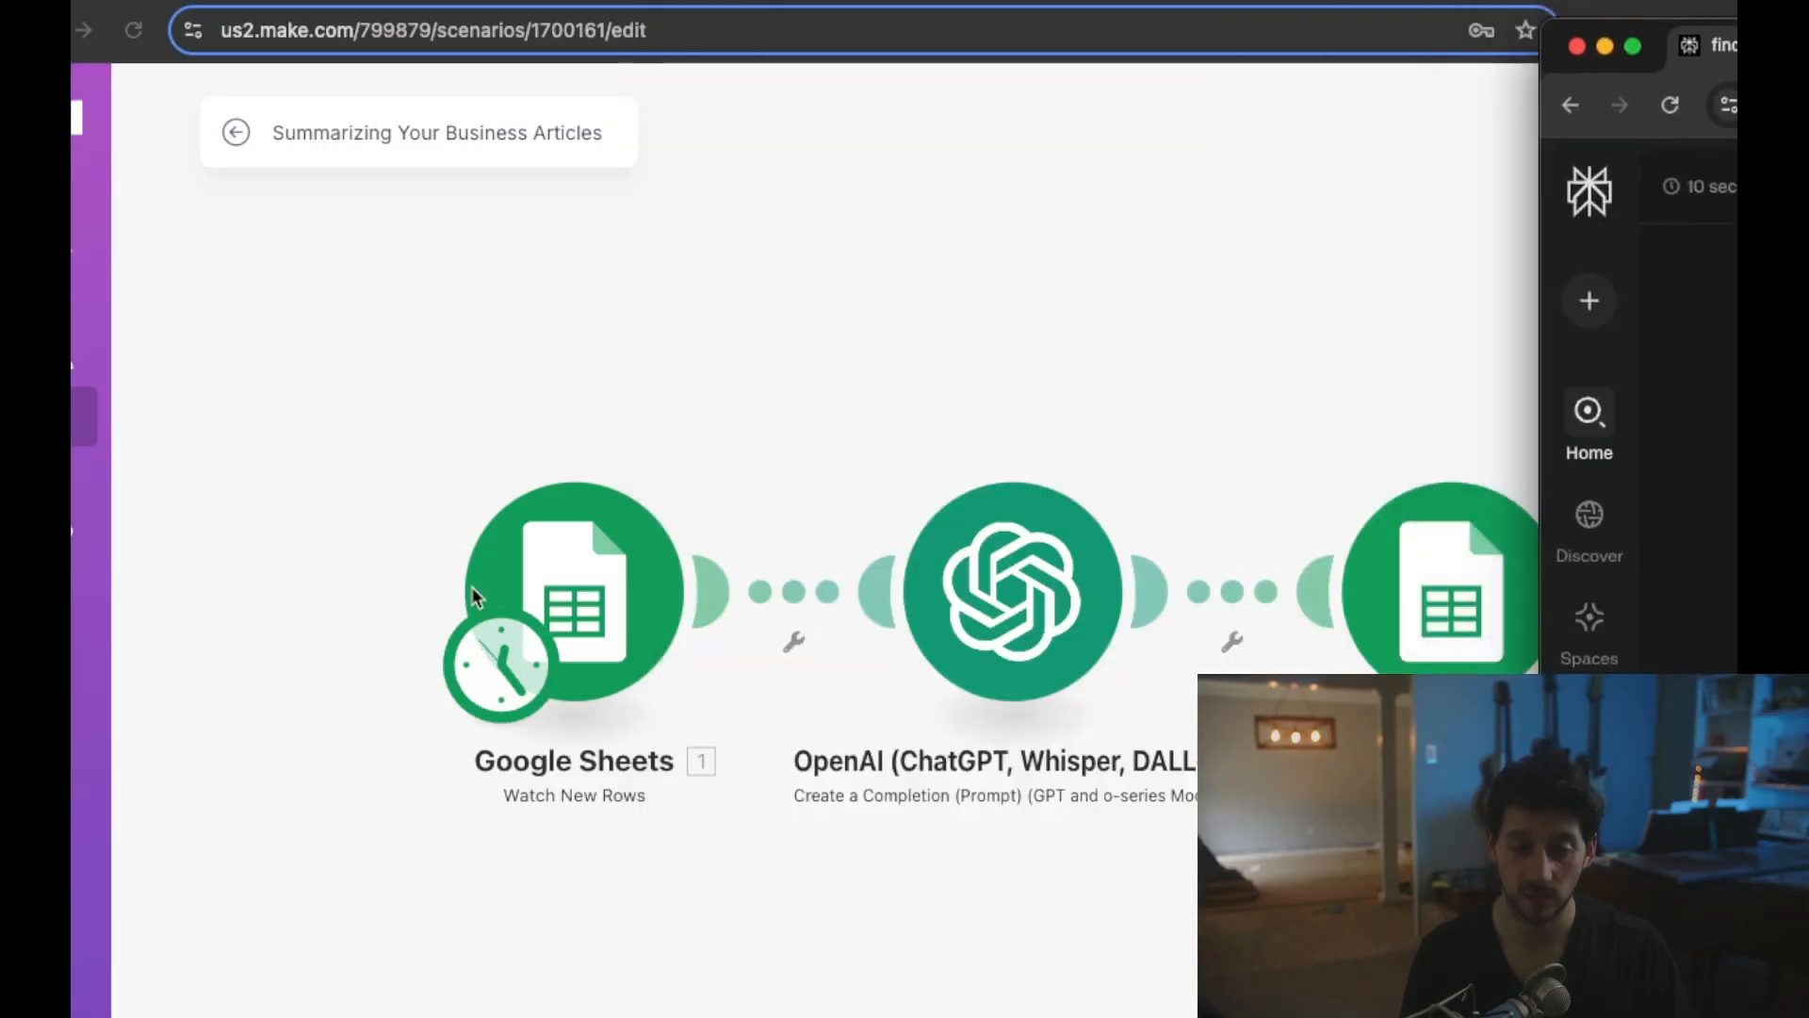
left_click(320, 513)
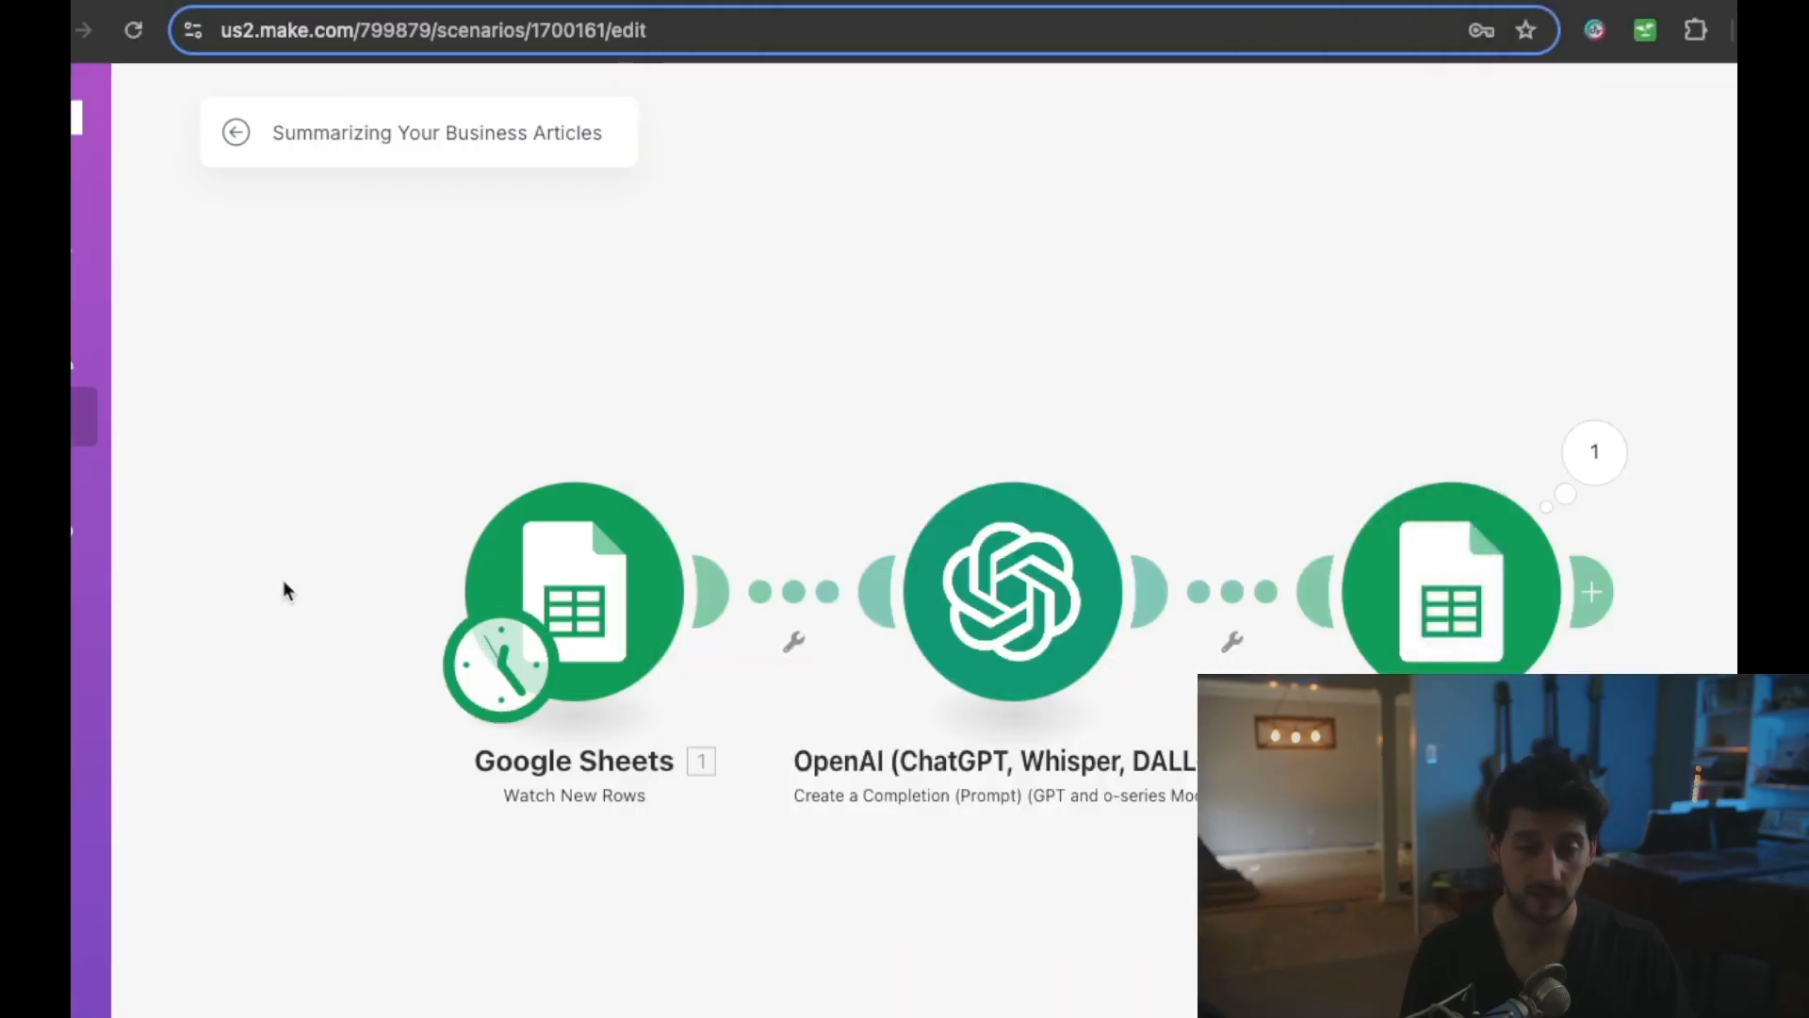
right_click(236, 610)
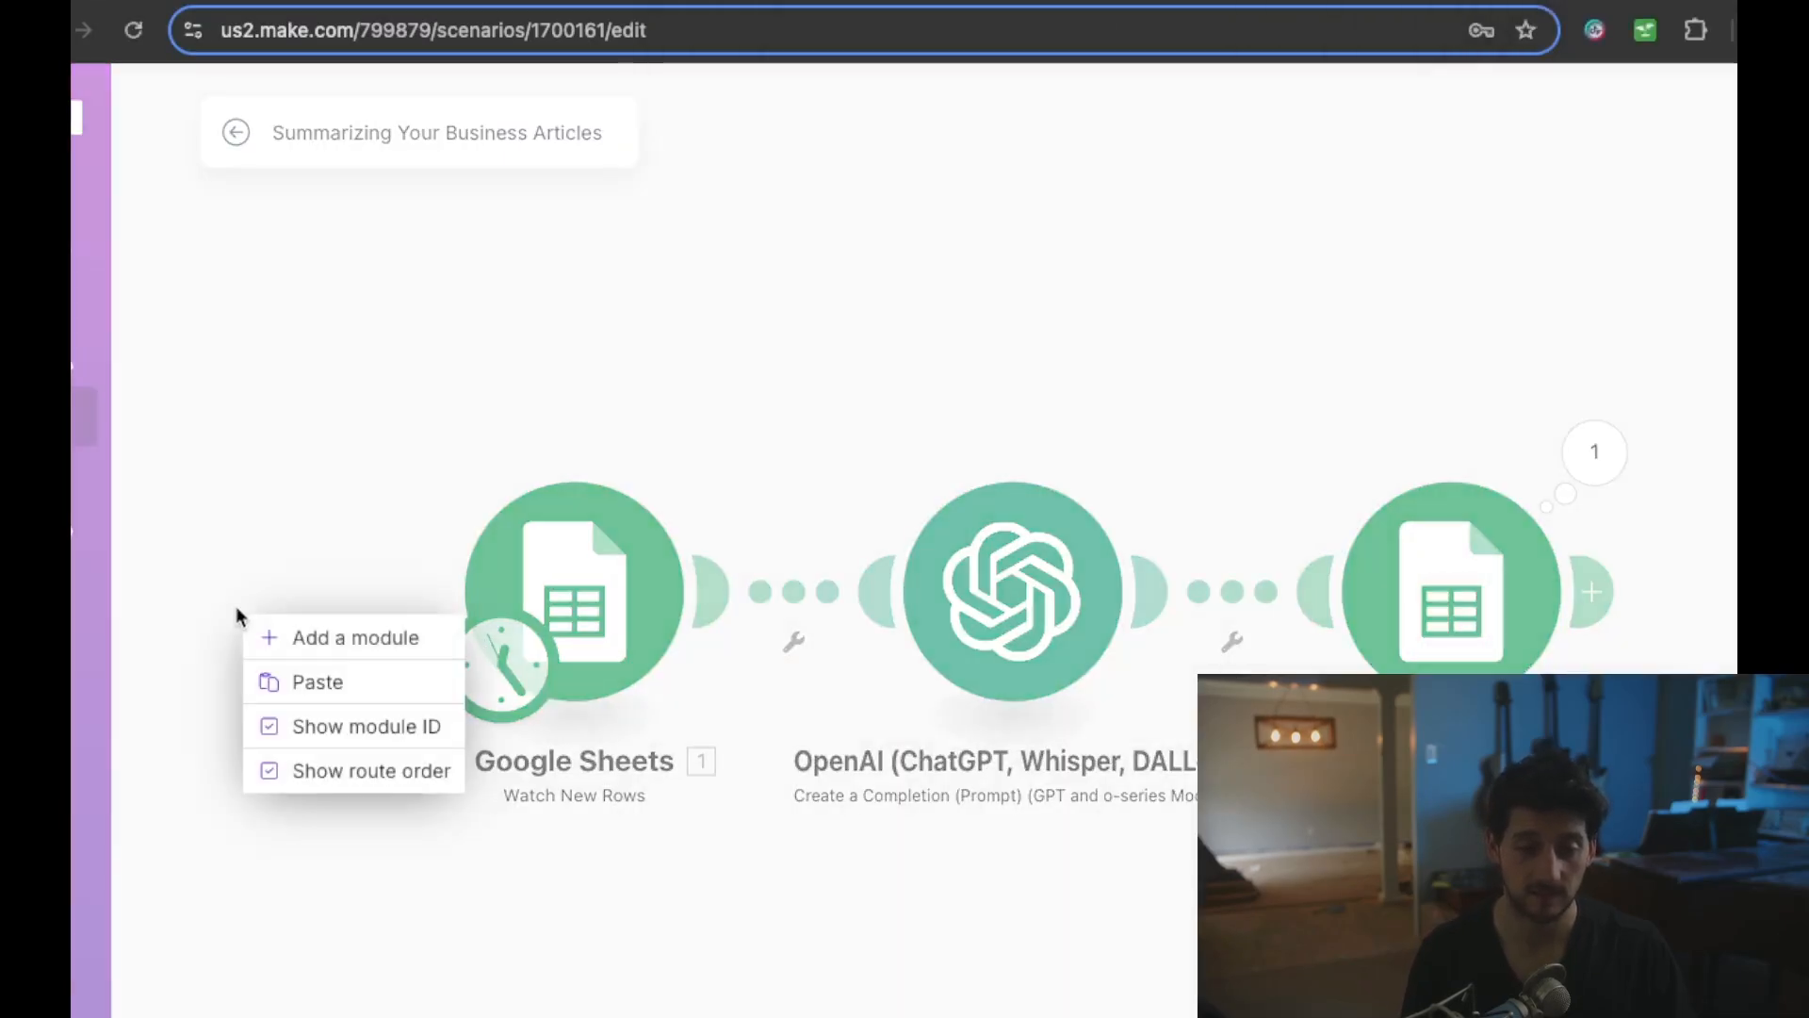
left_click(343, 637)
left_click_drag(465, 604, 754, 613)
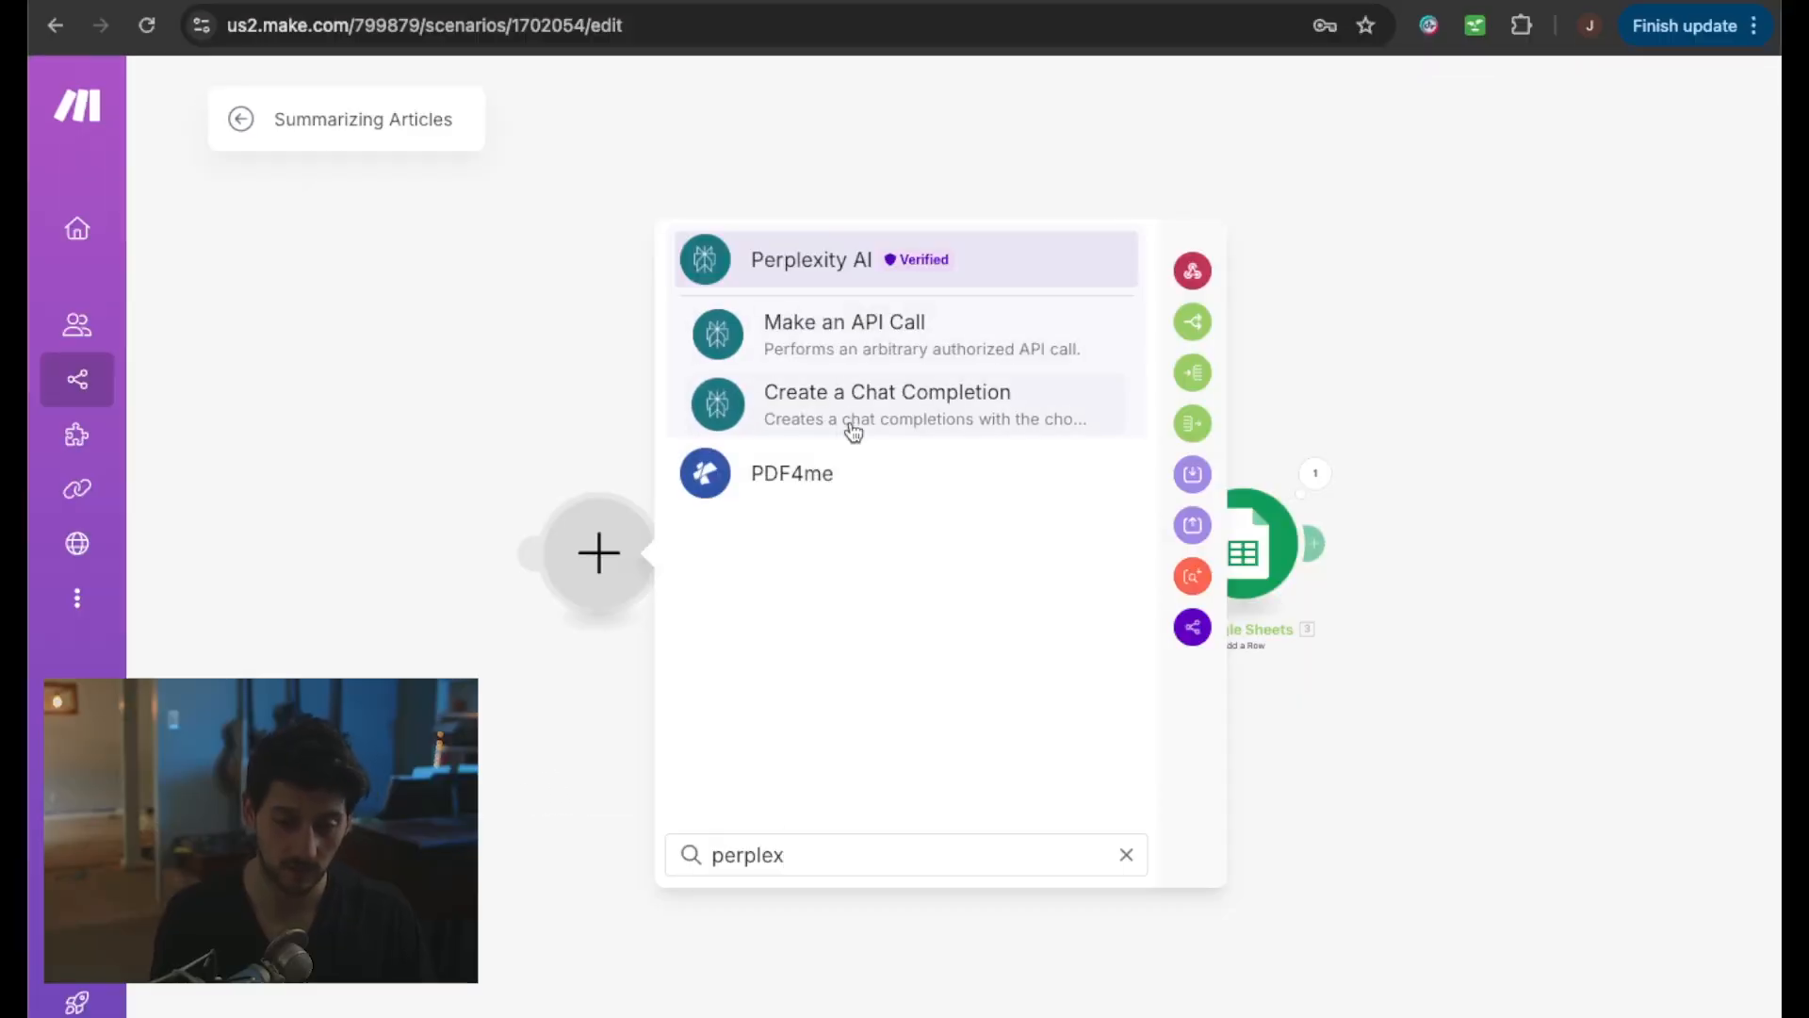
left_click(908, 405)
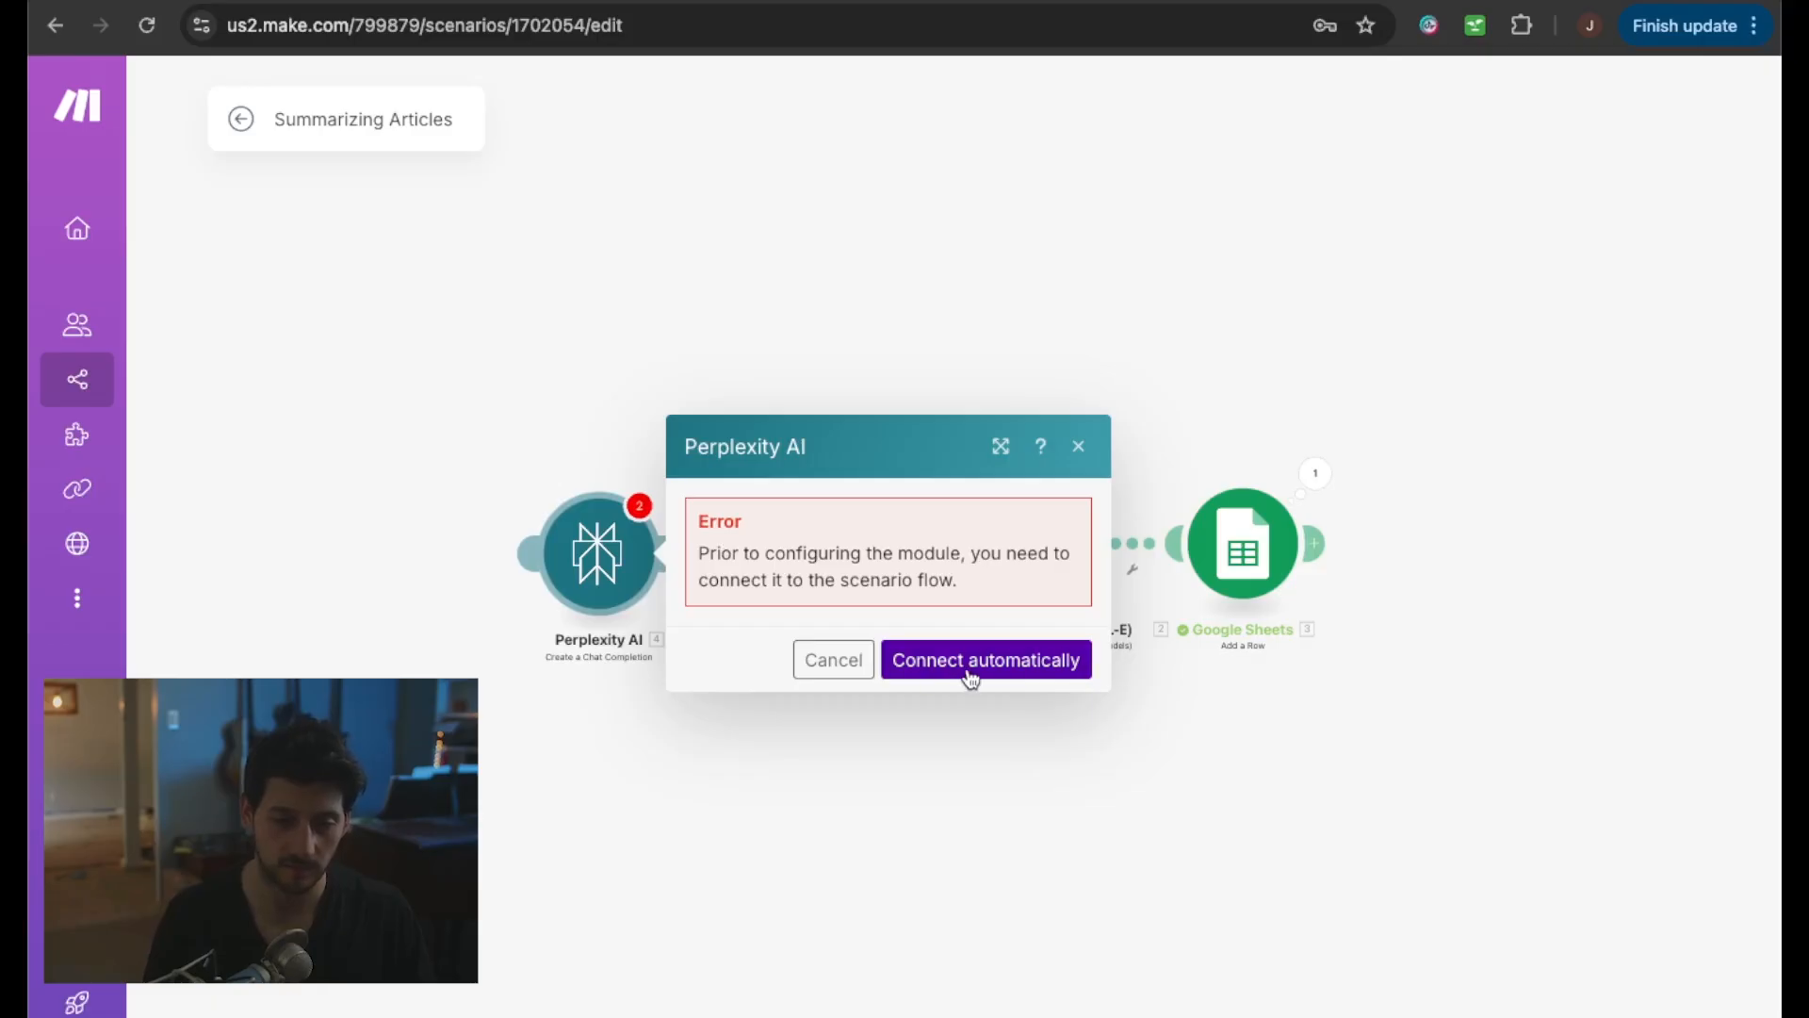
left_click(954, 665)
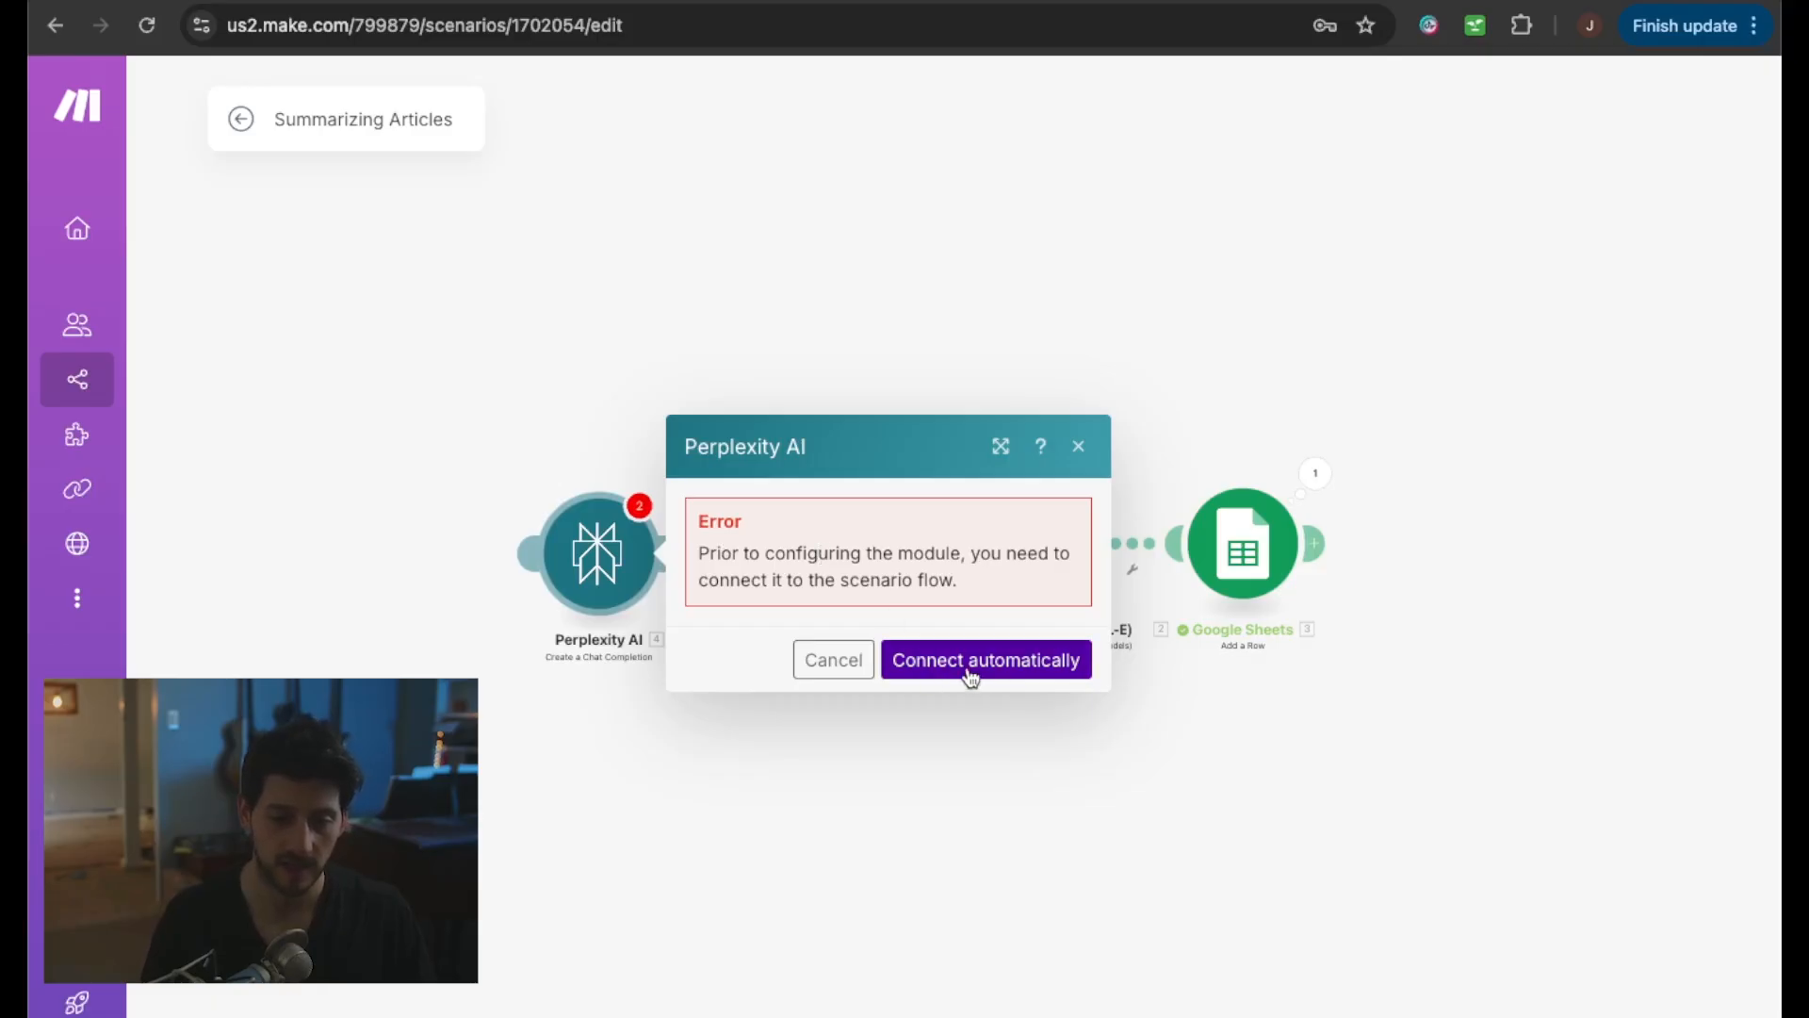
- Start creating a connection for the Perplexity AI module, enter an API key and close the connection form
left_click(874, 563)
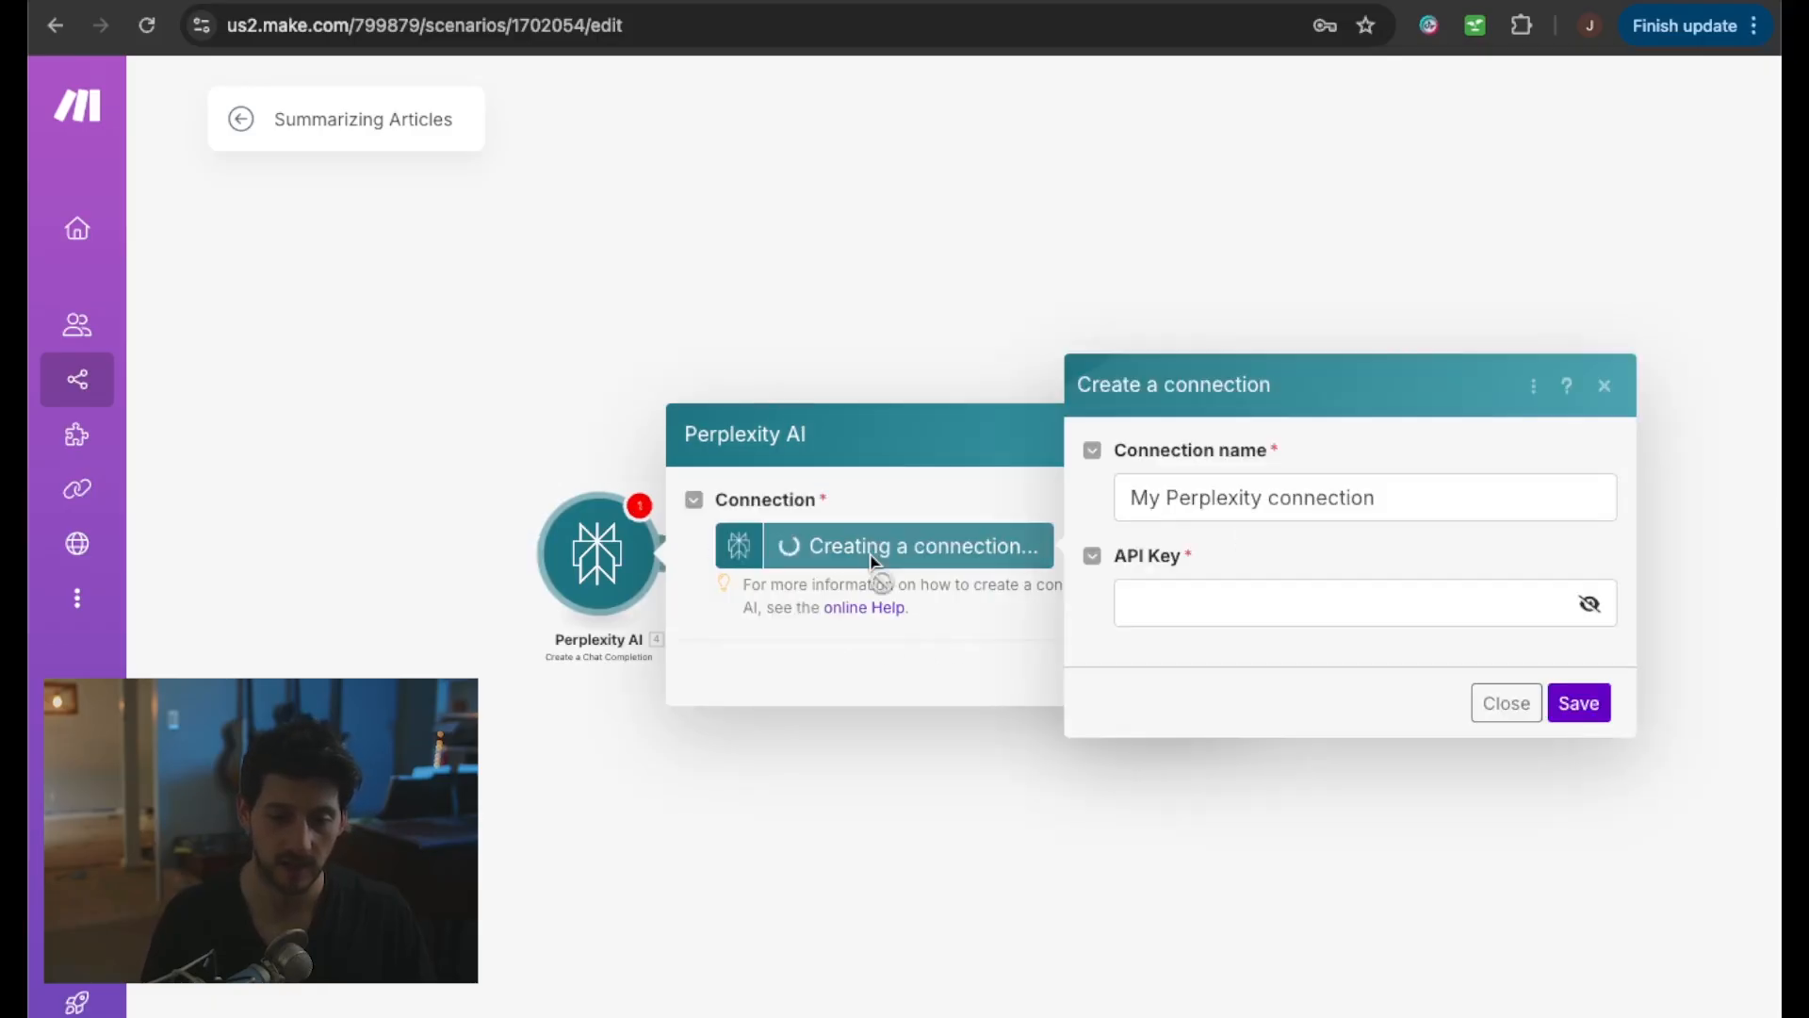
left_click(1176, 596)
type("p")
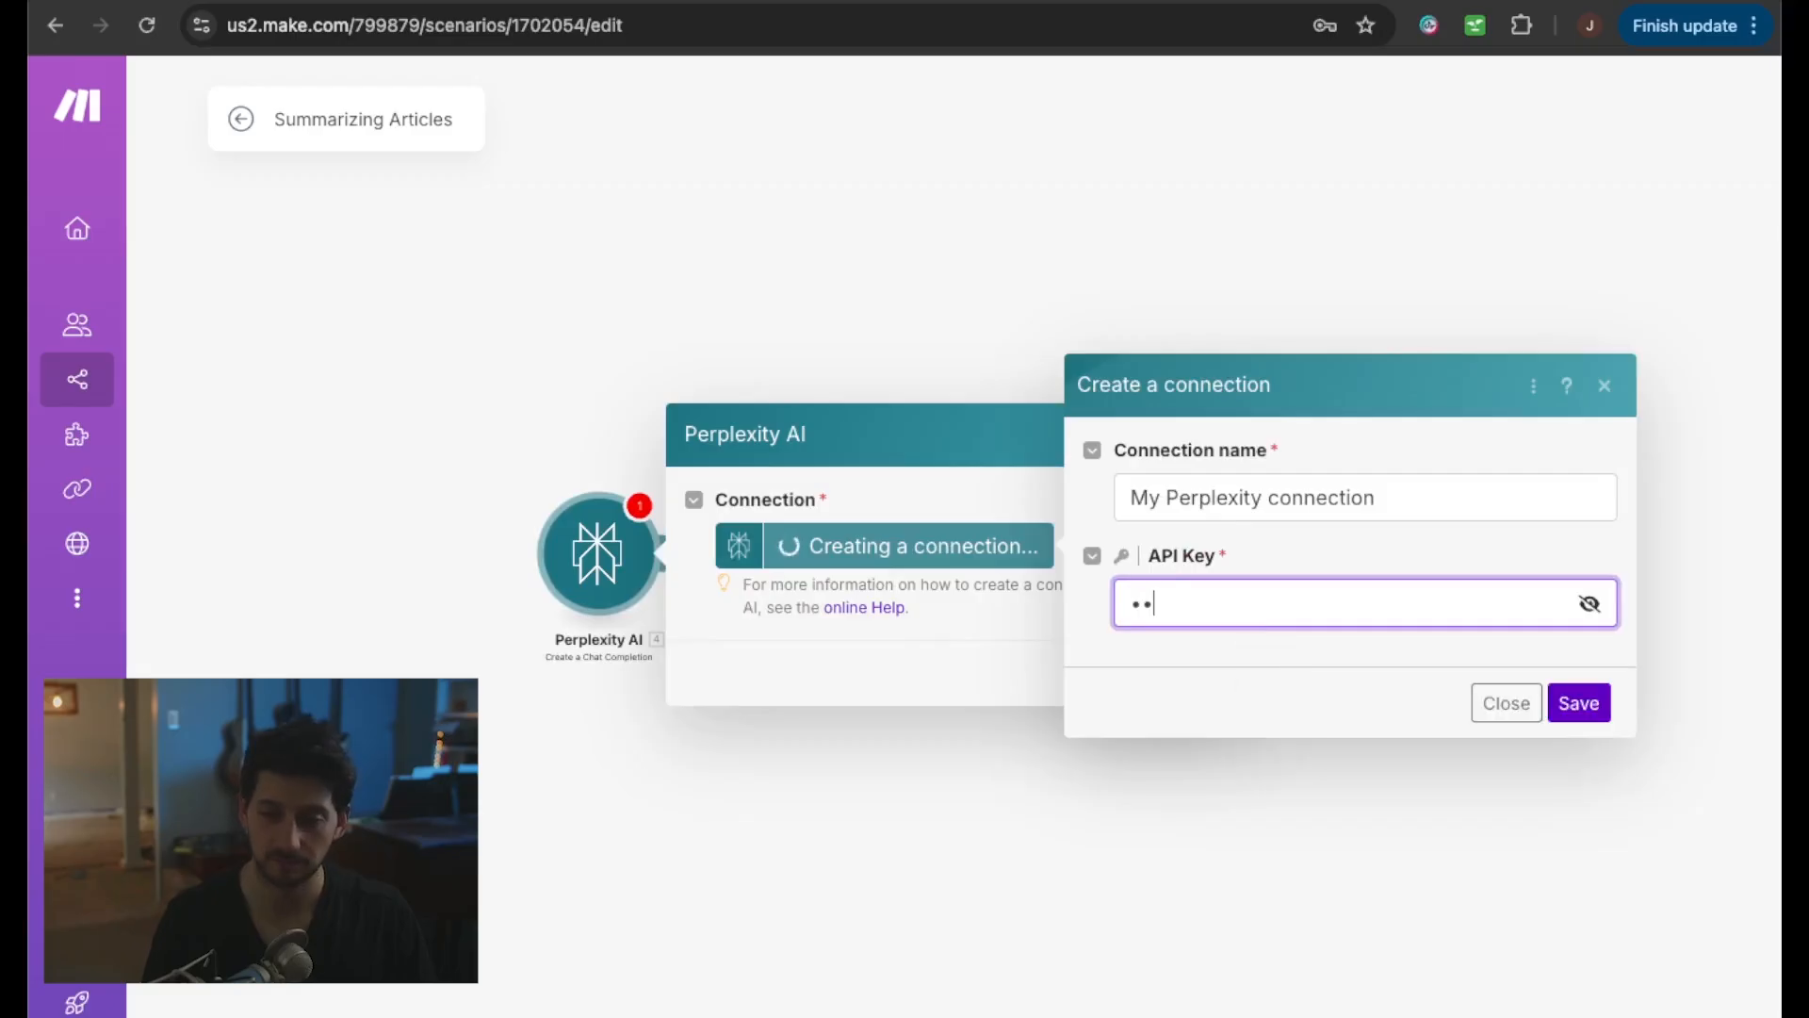
type("••••••••")
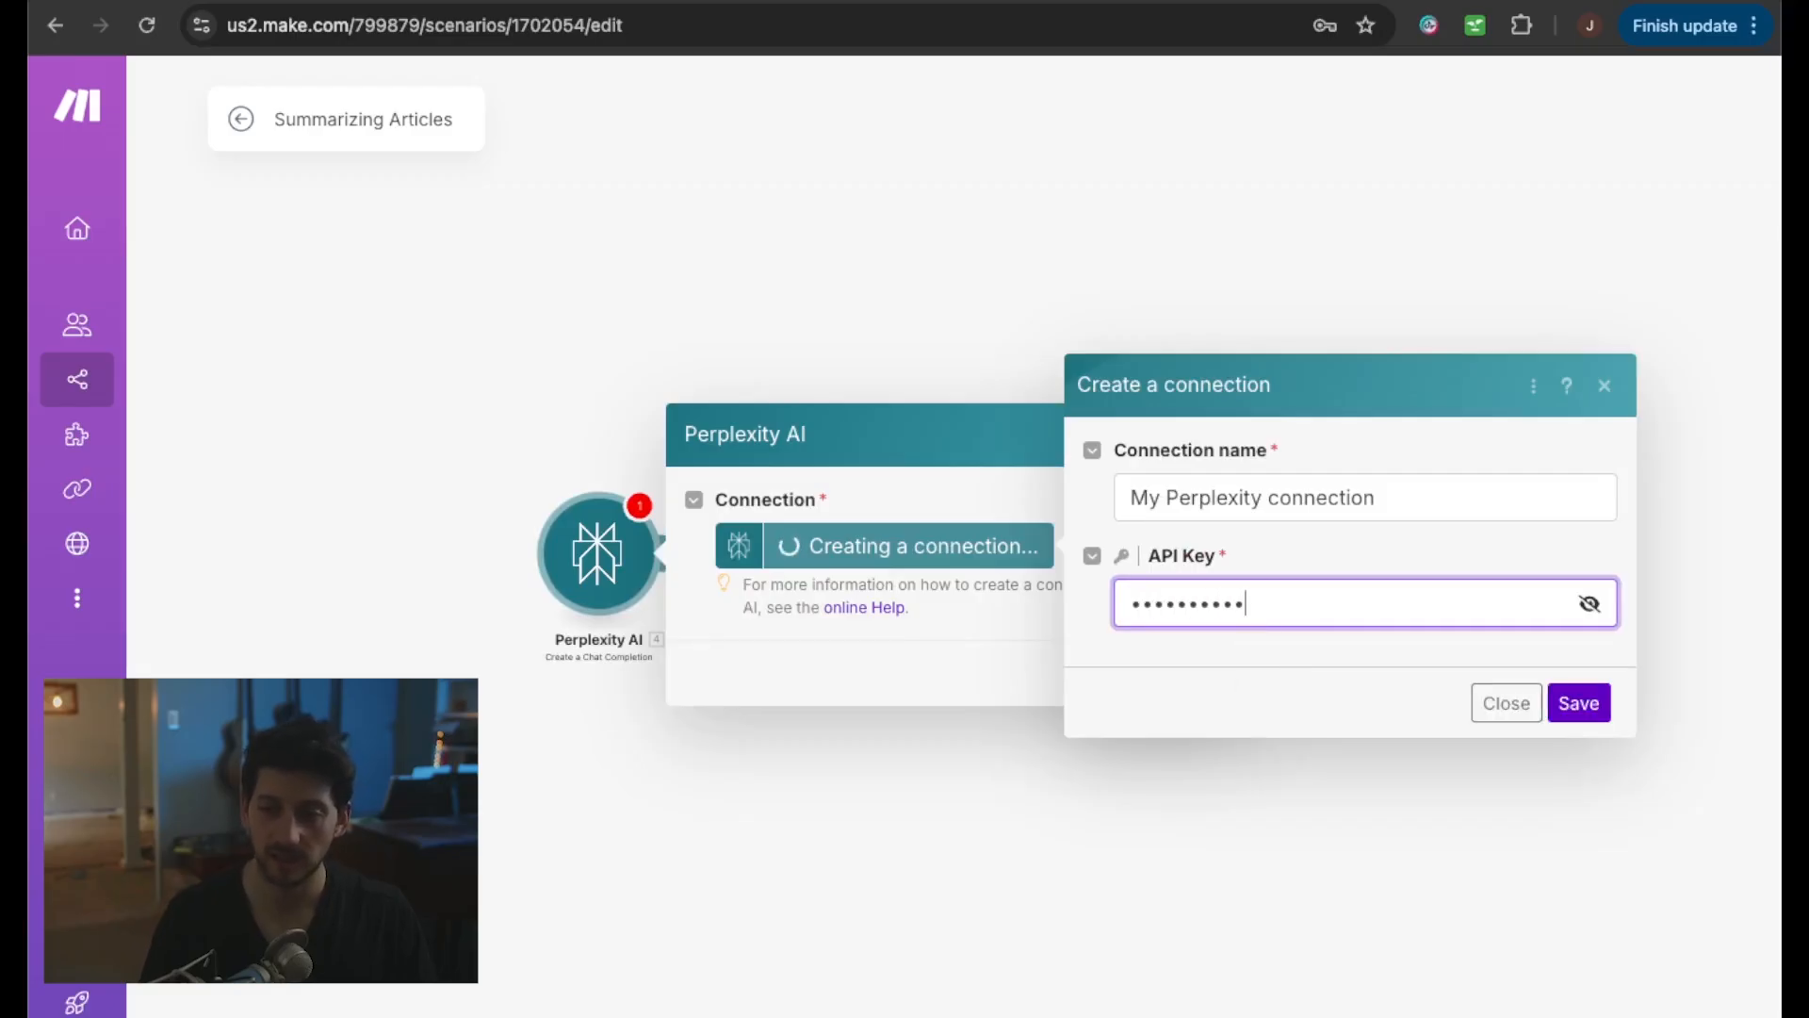
type("•")
left_click(1505, 706)
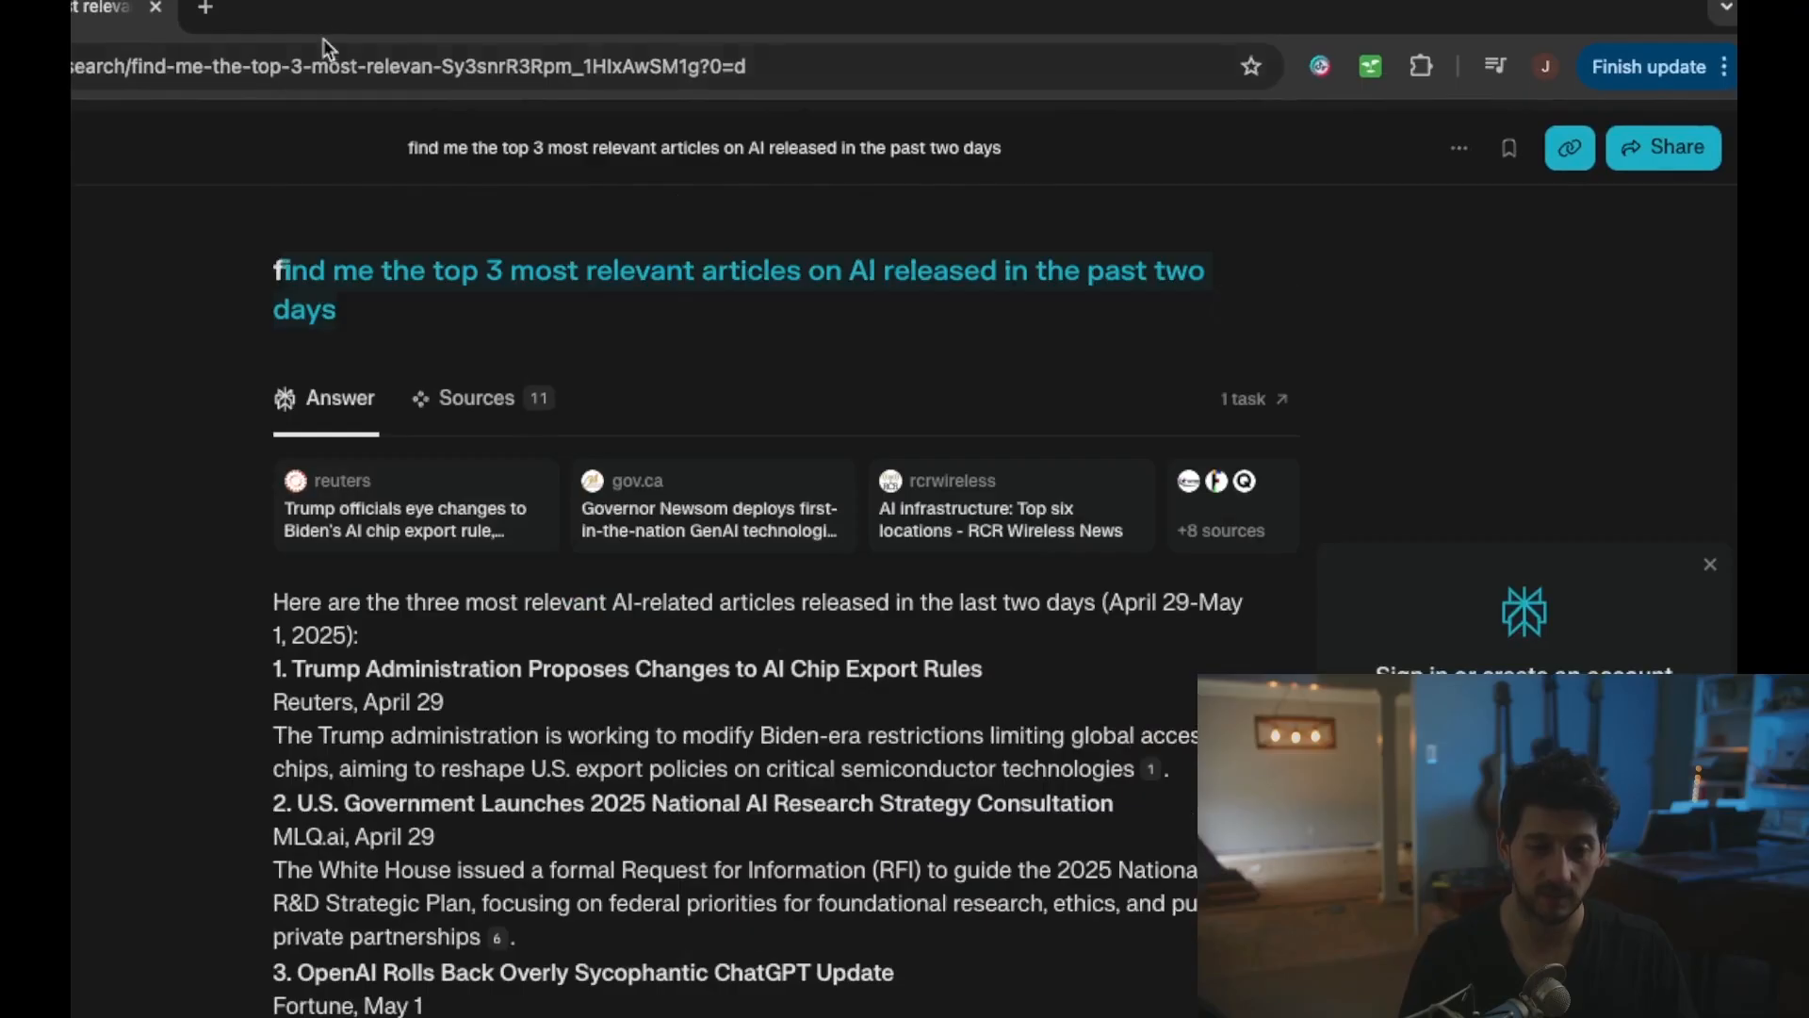
- Link the Watch New Rows module back to the OpenAI module and delete the Perplexity AI module from the scenario
left_click_drag(325, 38, 301, 182)
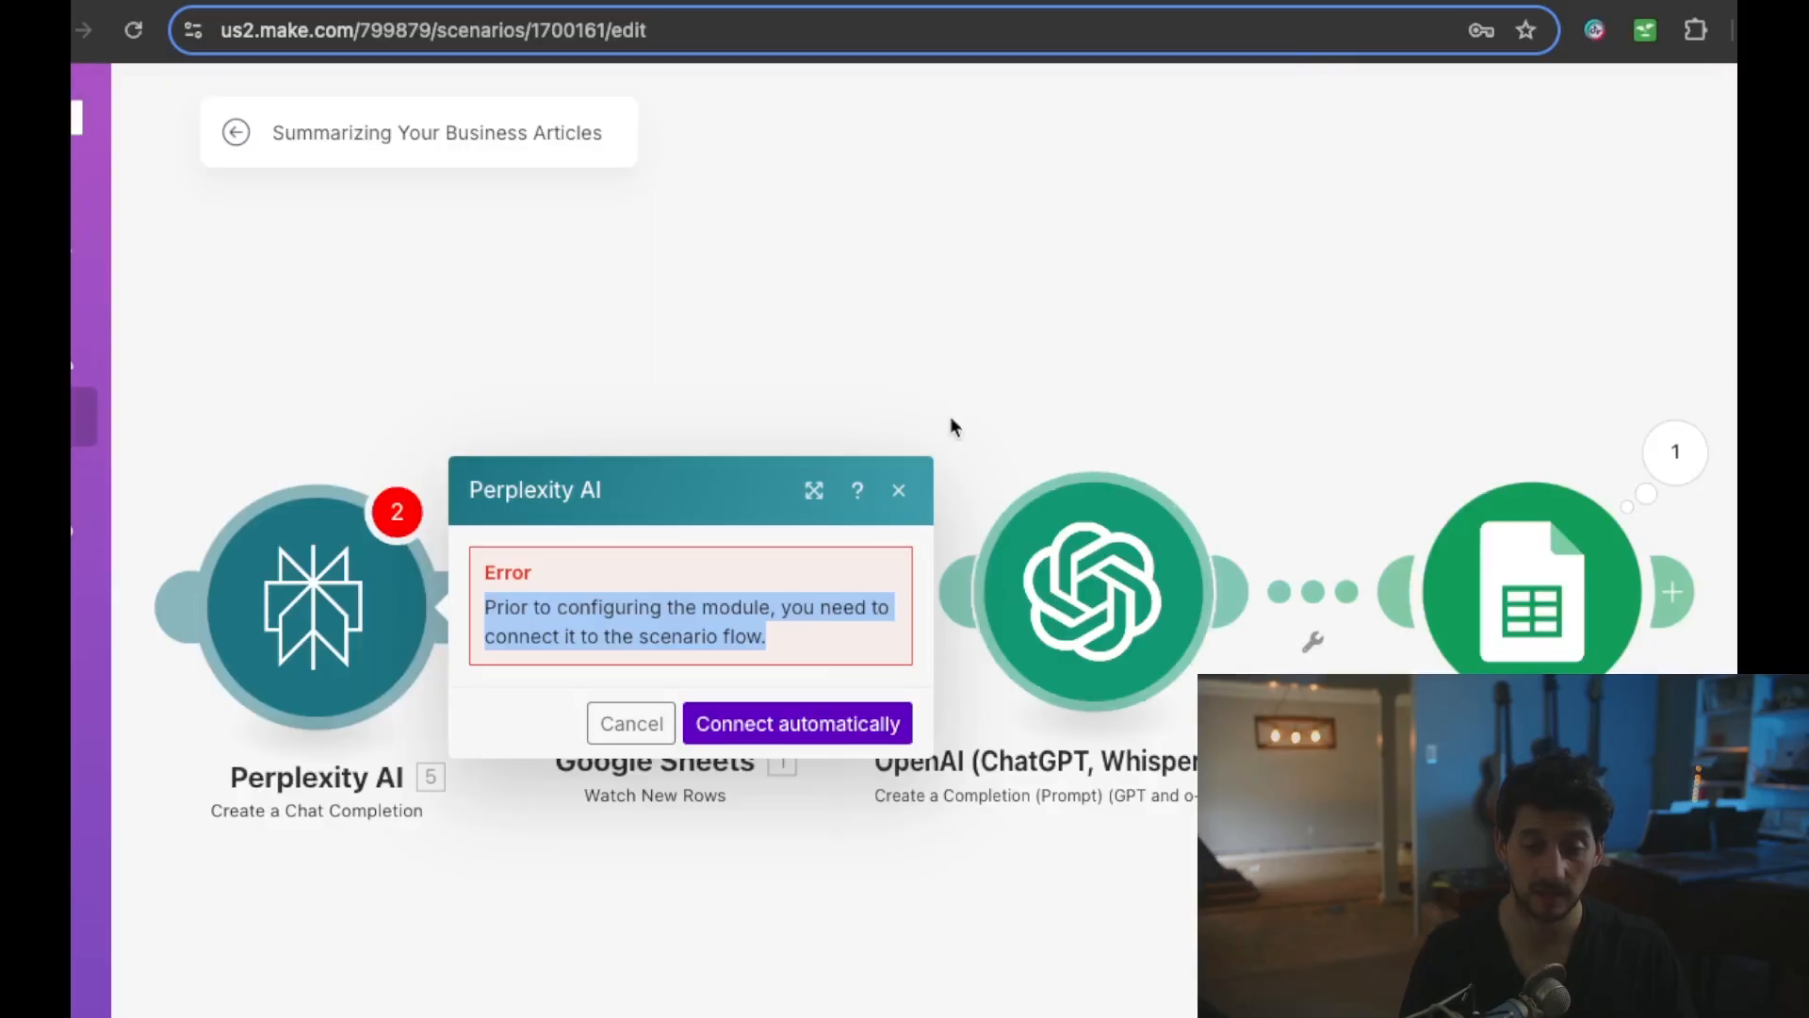
key("Escape")
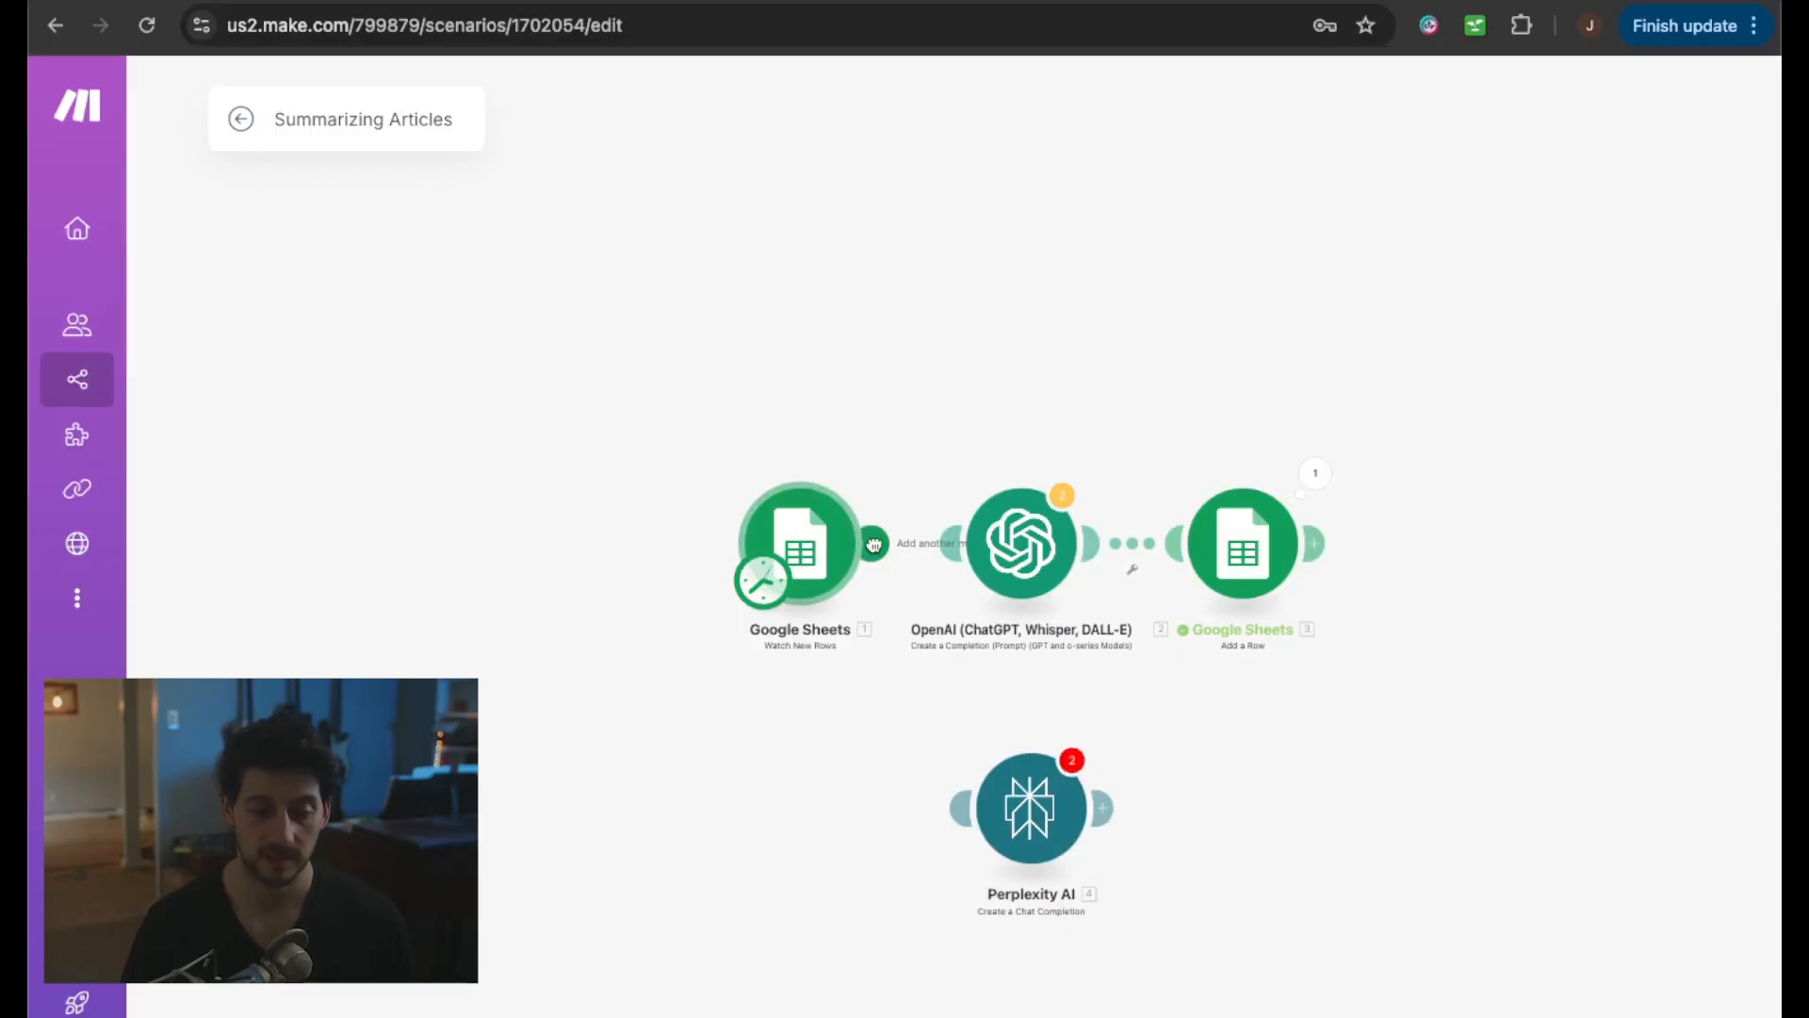
left_click_drag(875, 544, 1020, 544)
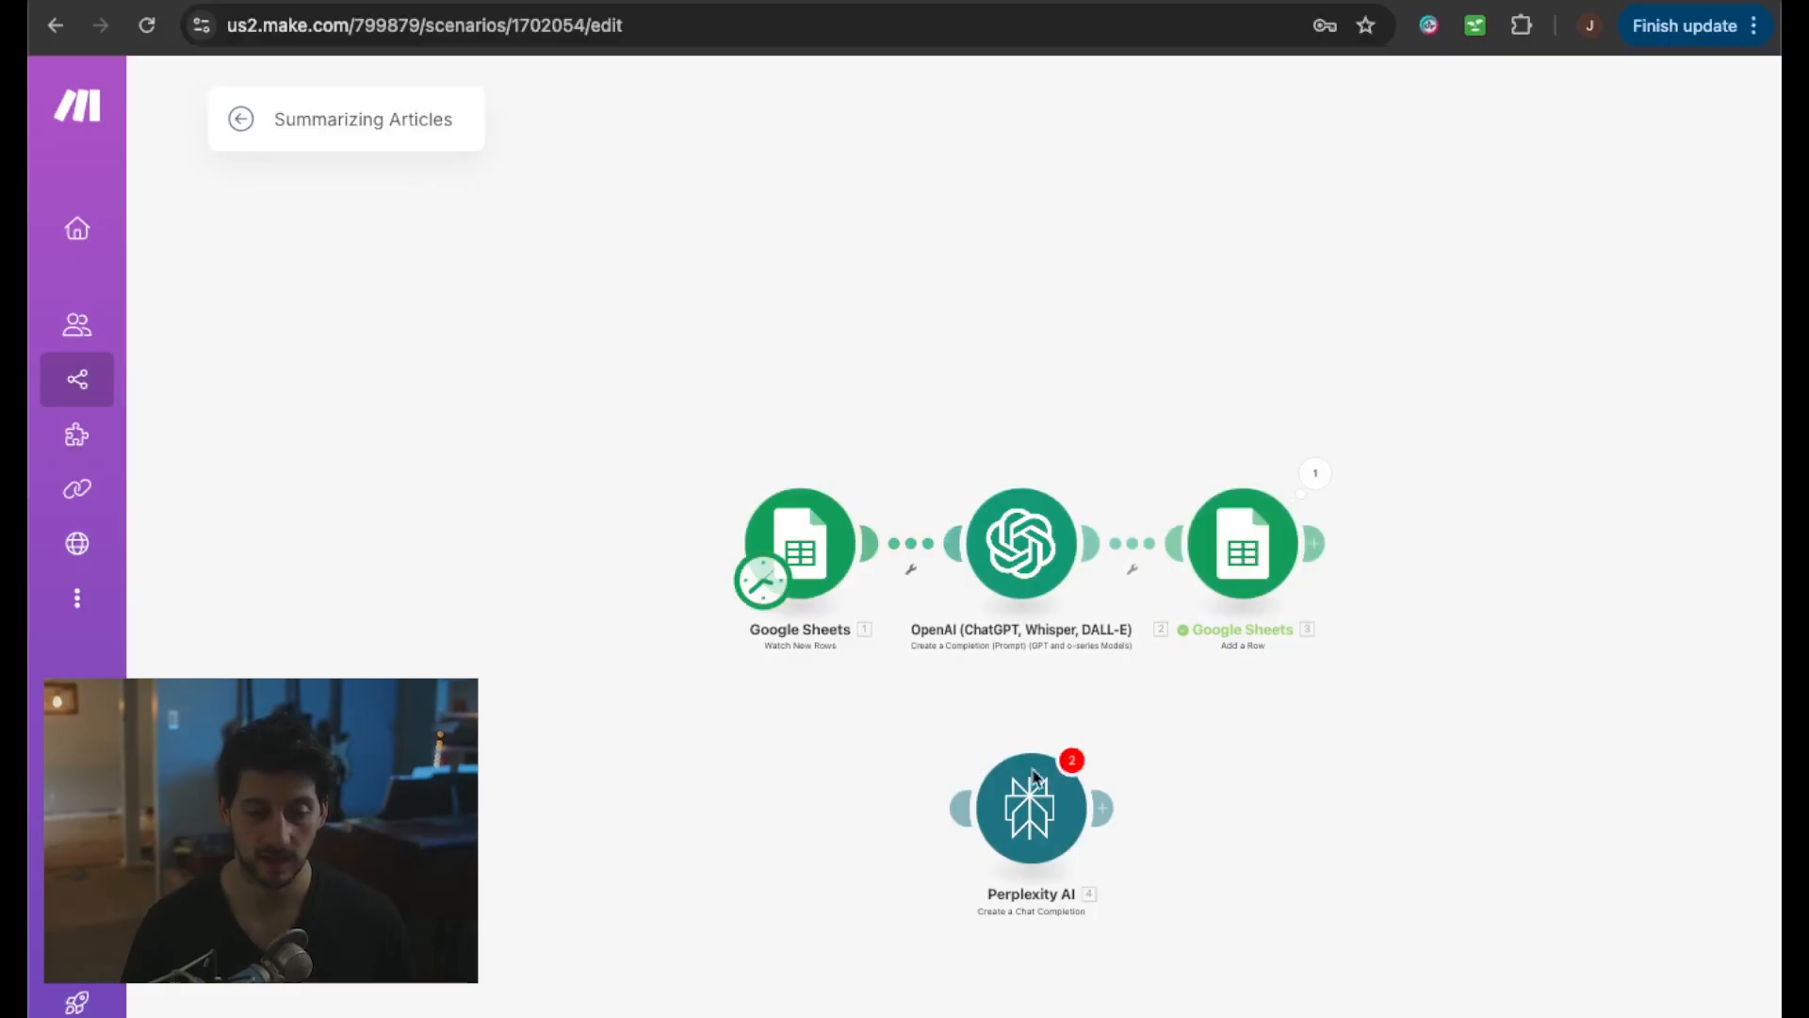
right_click(1045, 825)
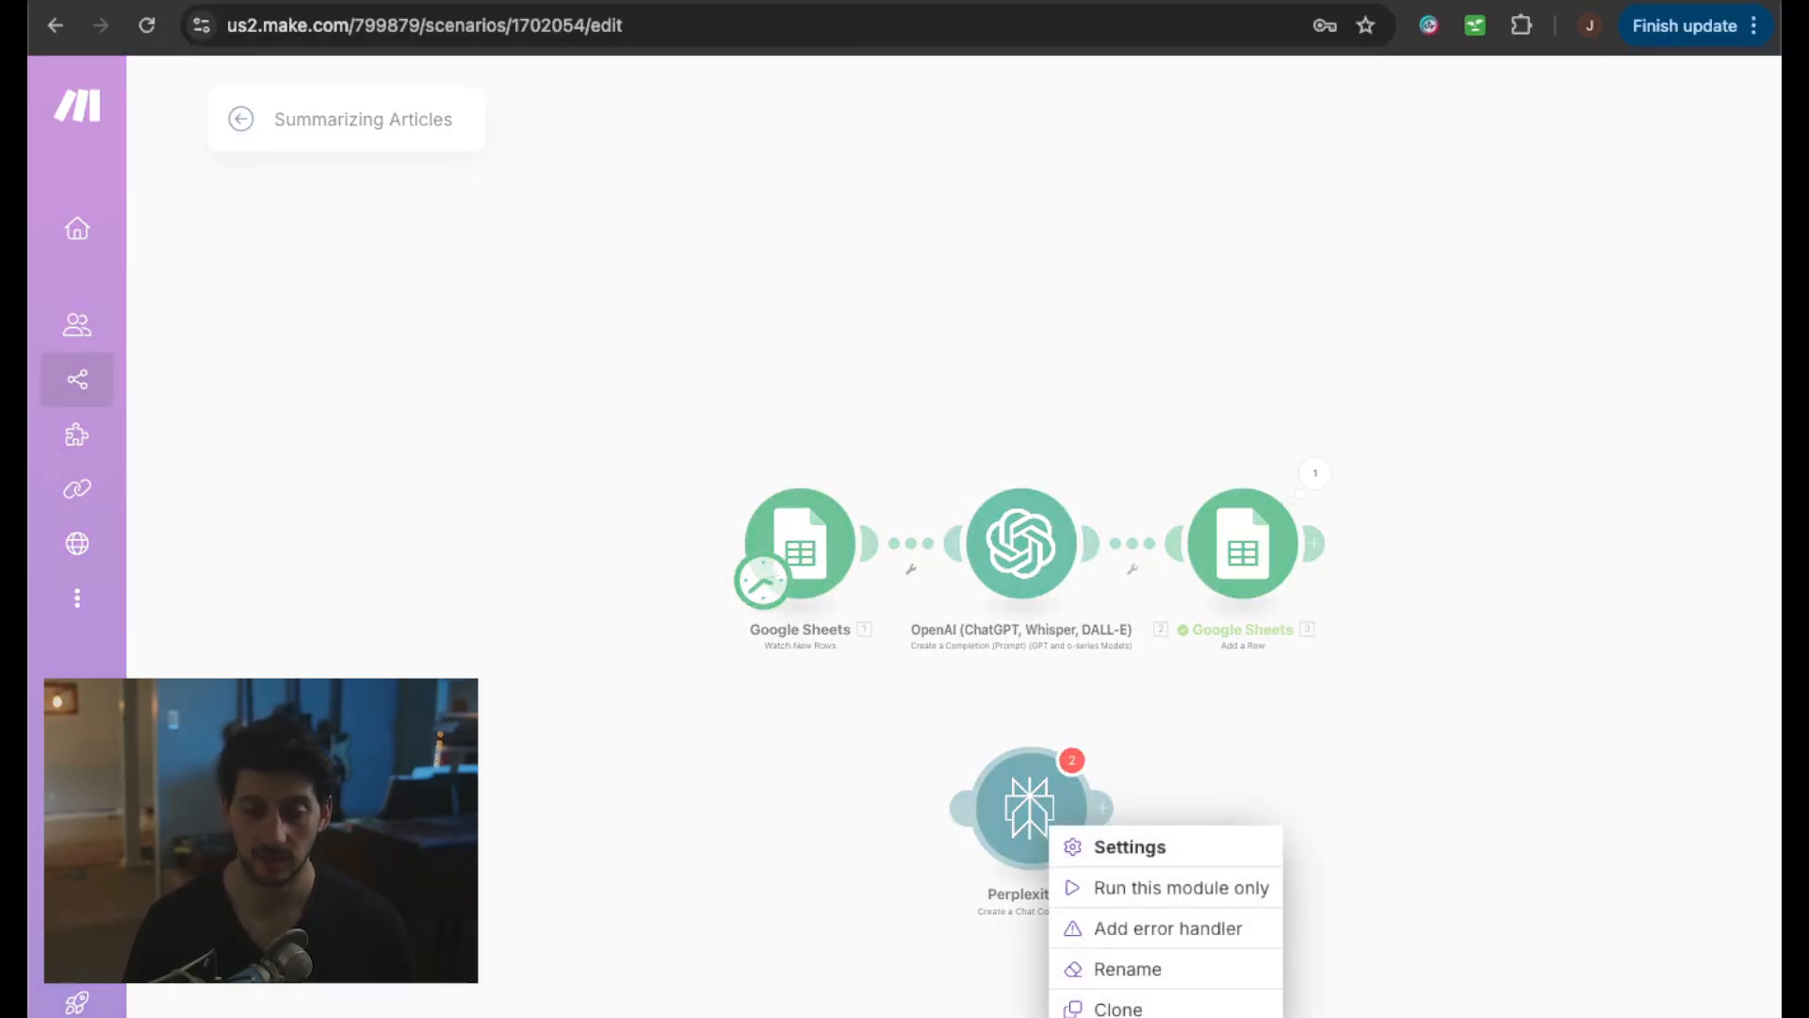
left_click(1135, 1016)
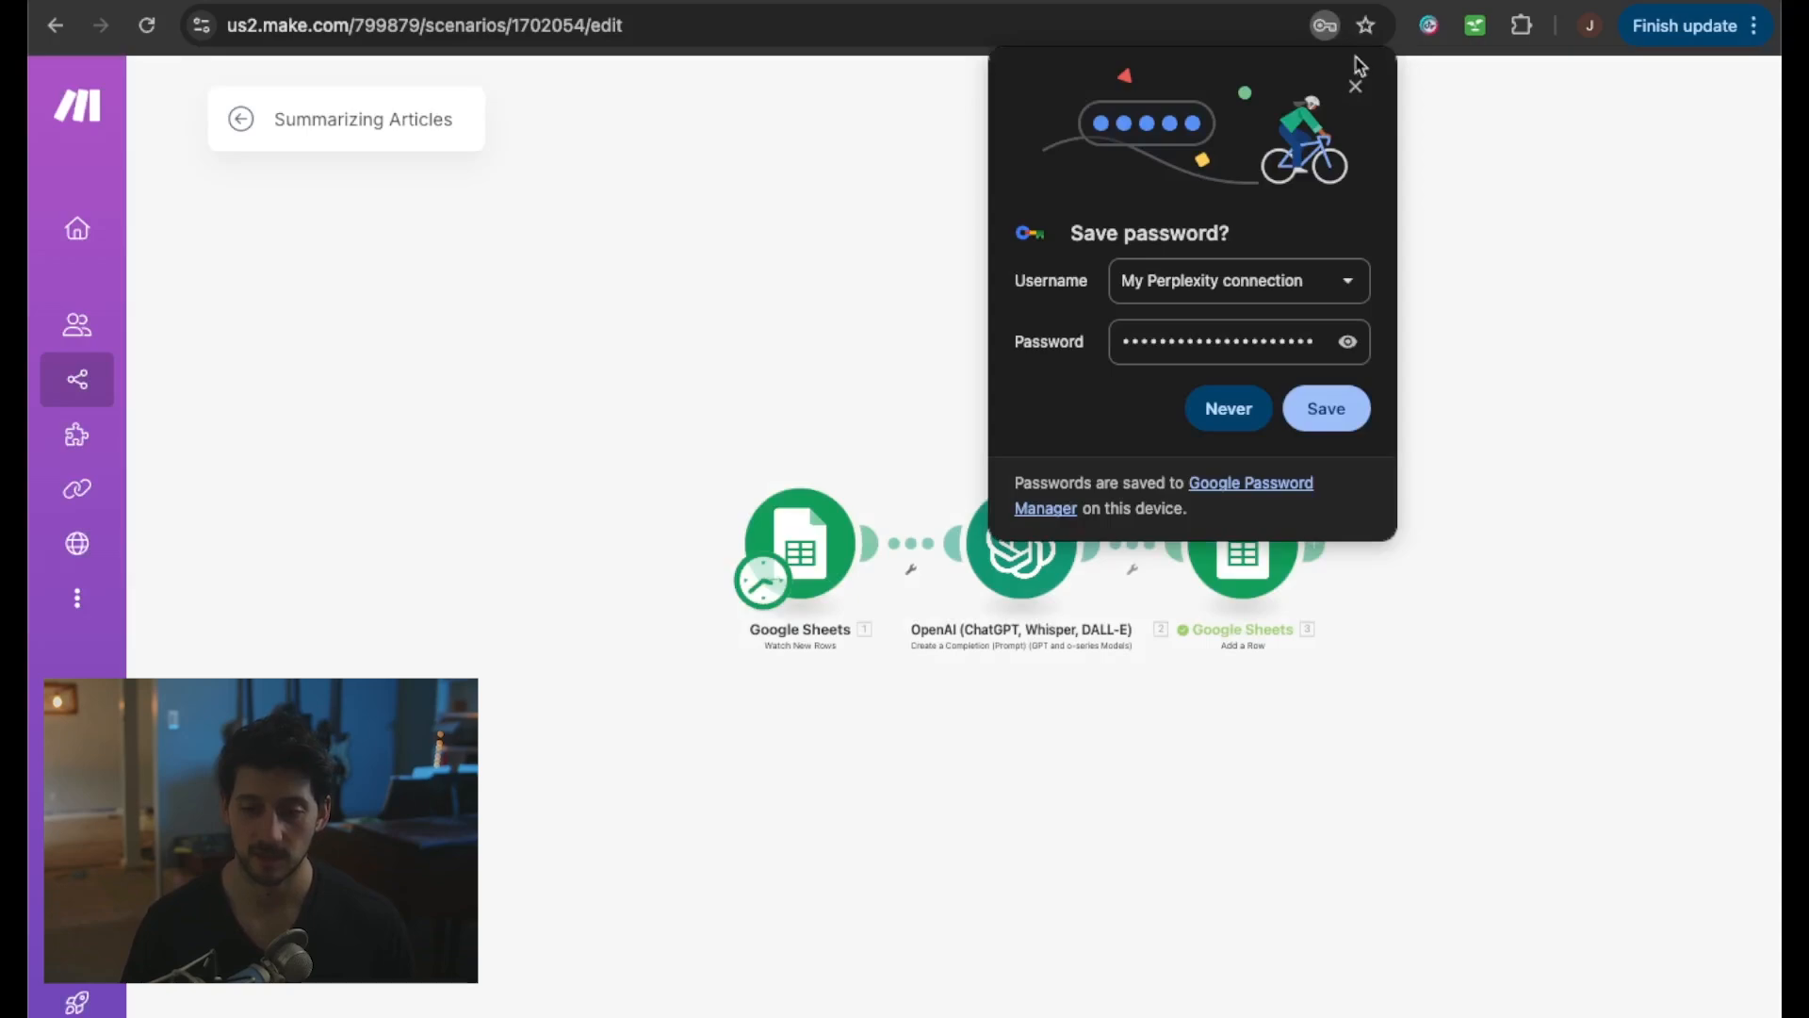
left_click(1357, 85)
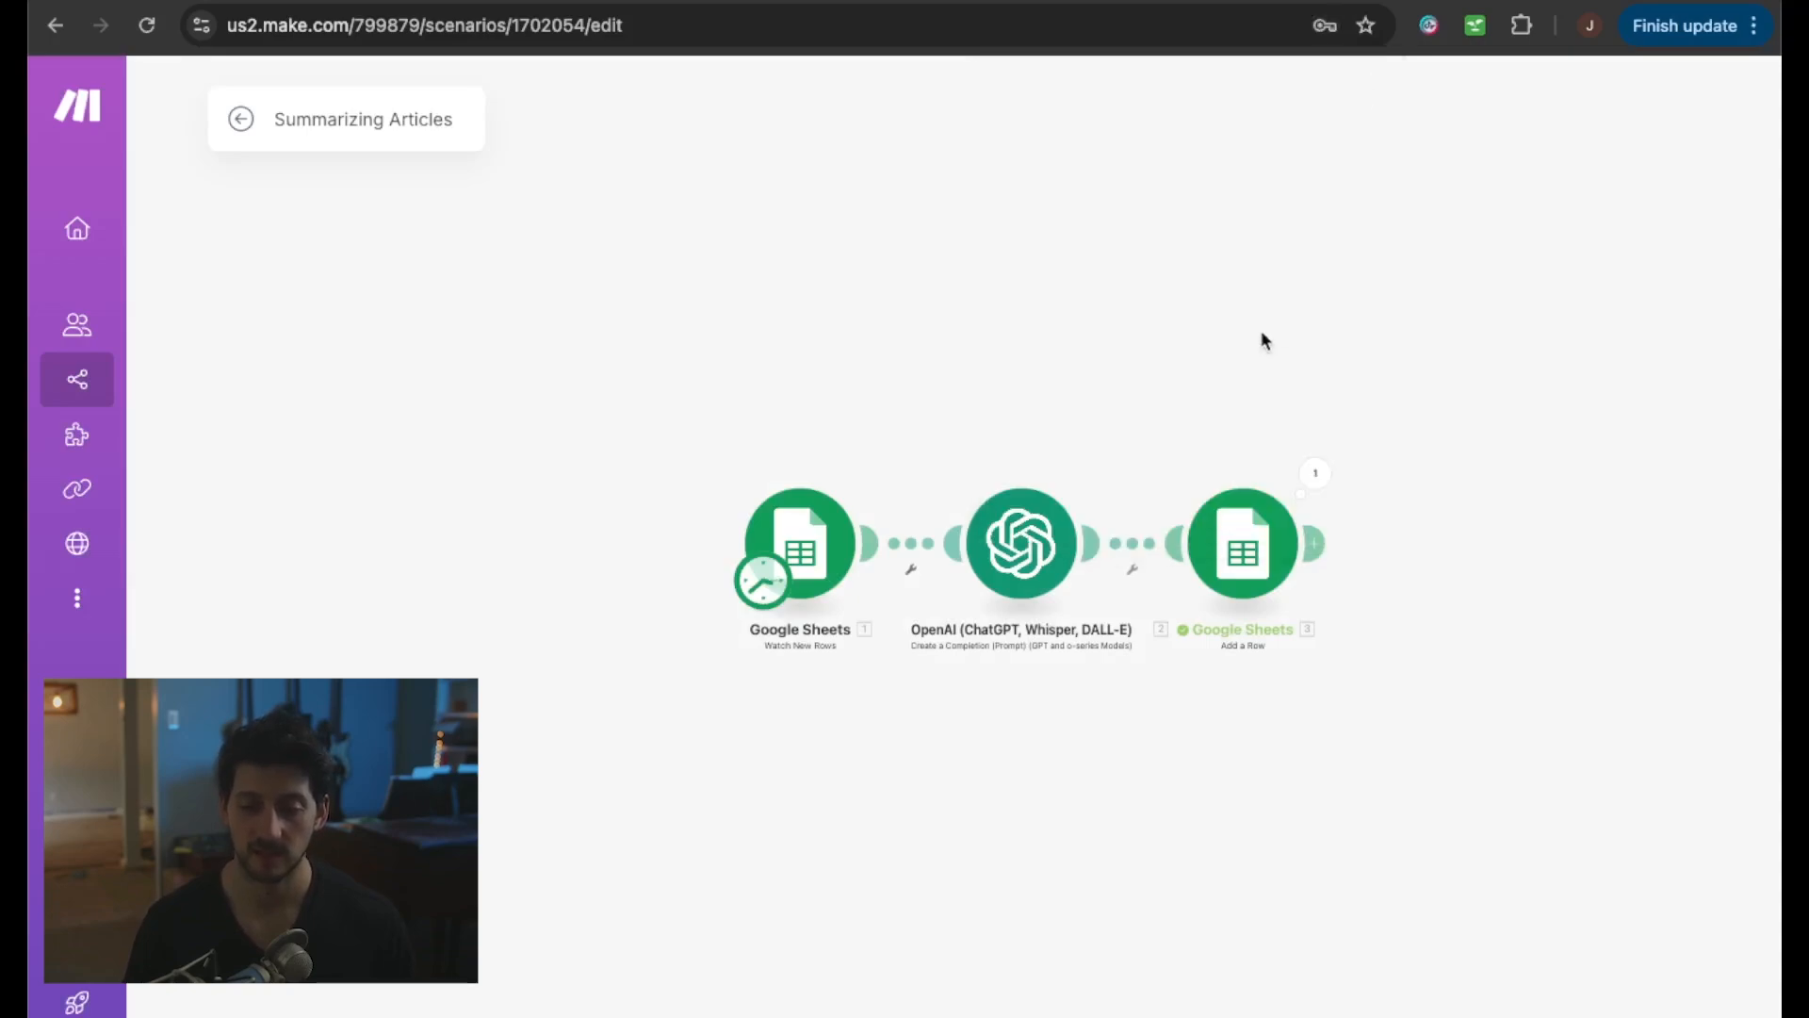
- Insert a Router after the OpenAI module and move the Google Sheets Add a Row module aside, unlinked from the Router
scroll(1257, 336, "up", 3)
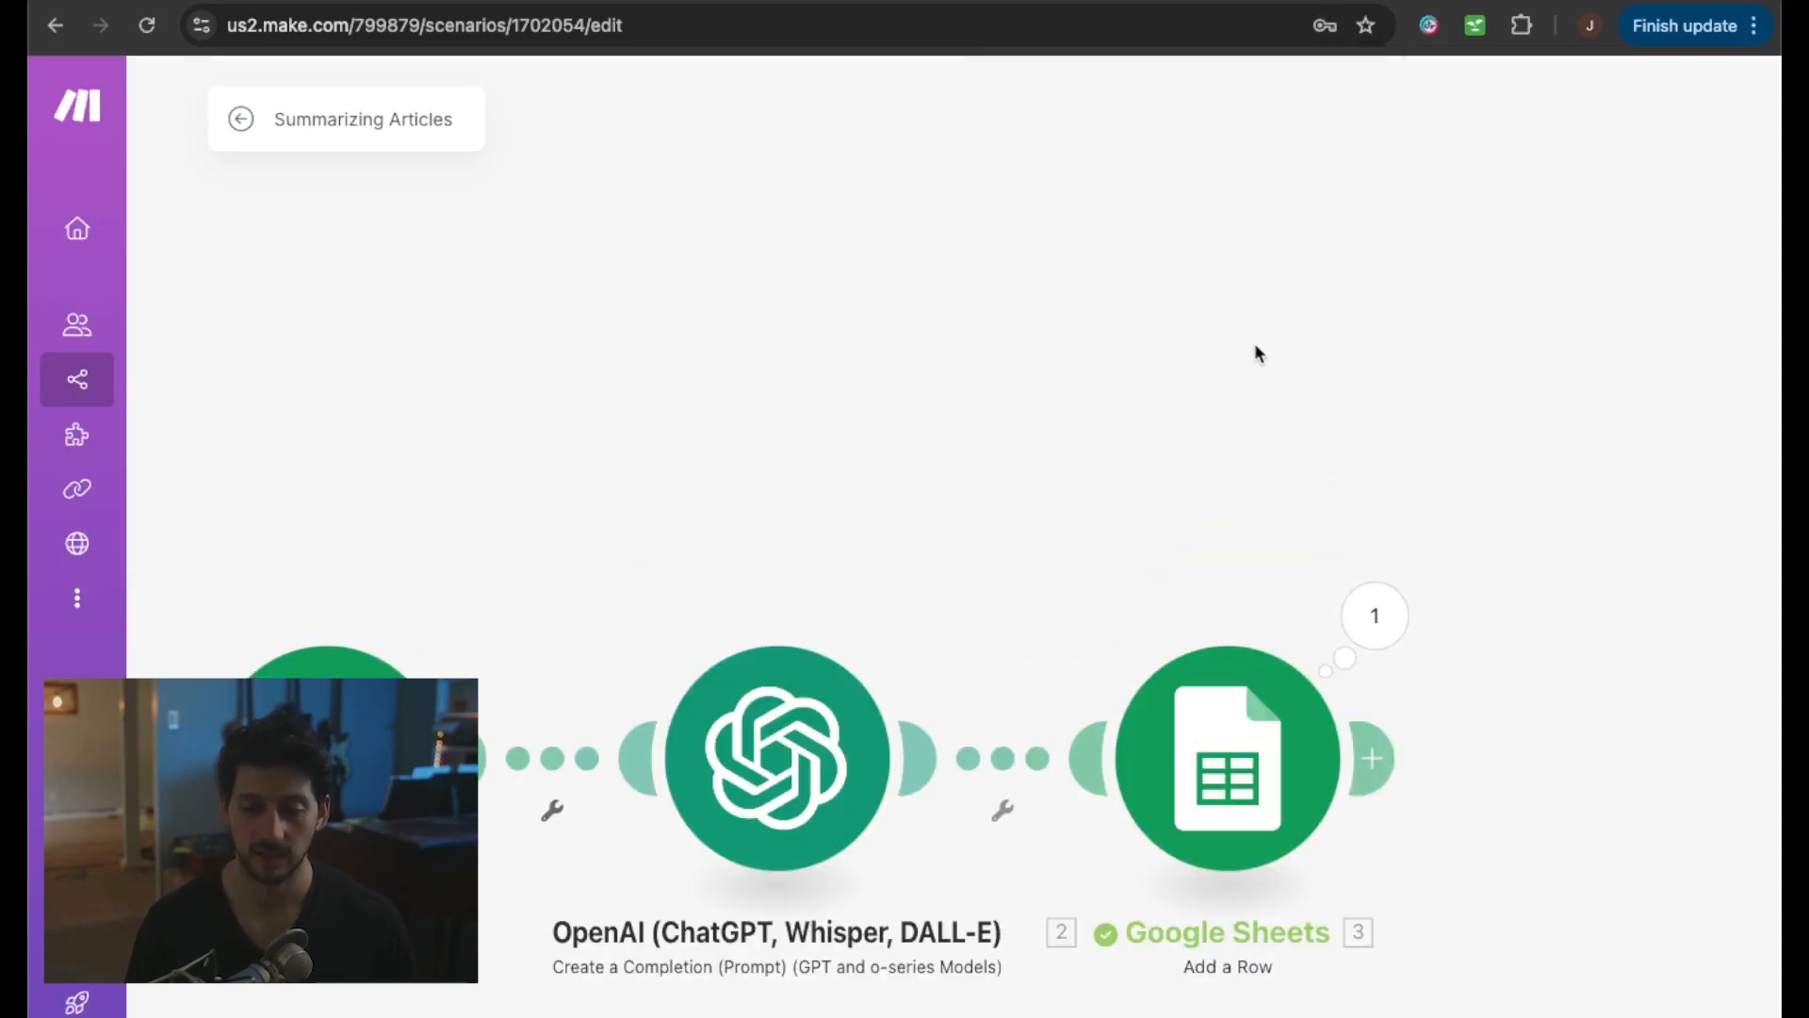
scroll(1254, 349, "down", 2)
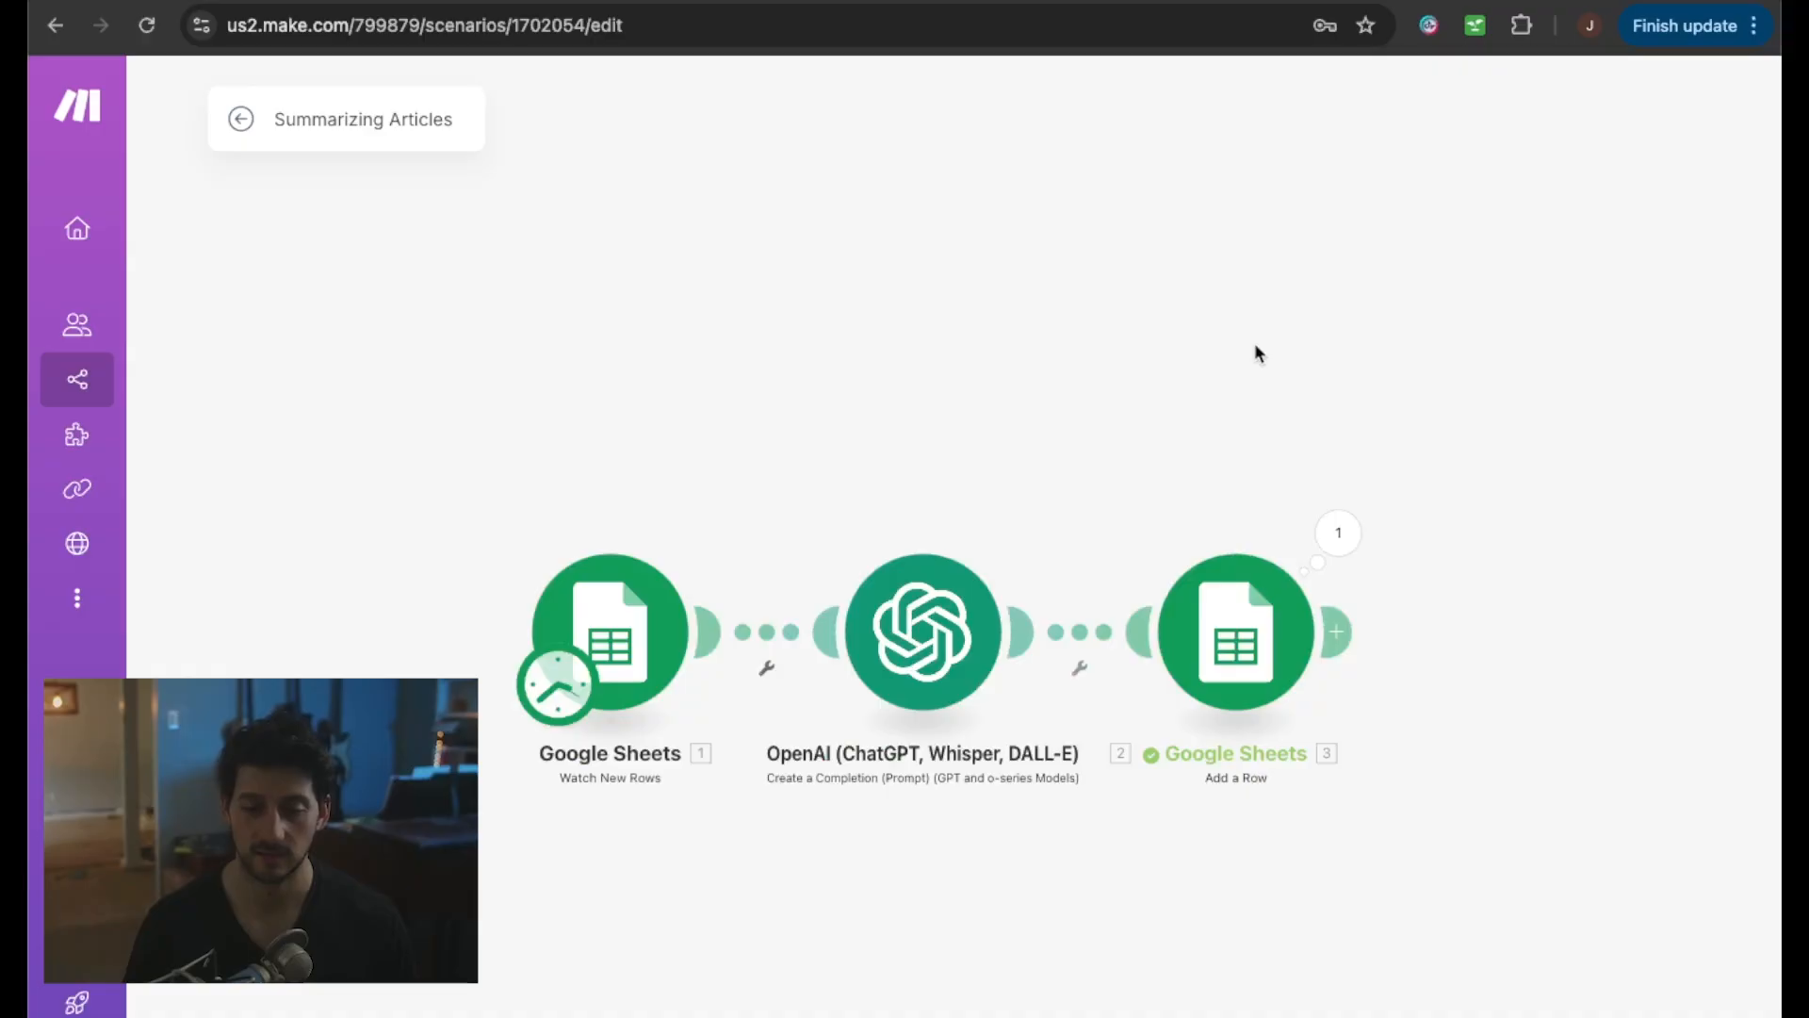
left_click_drag(1247, 339, 1026, 252)
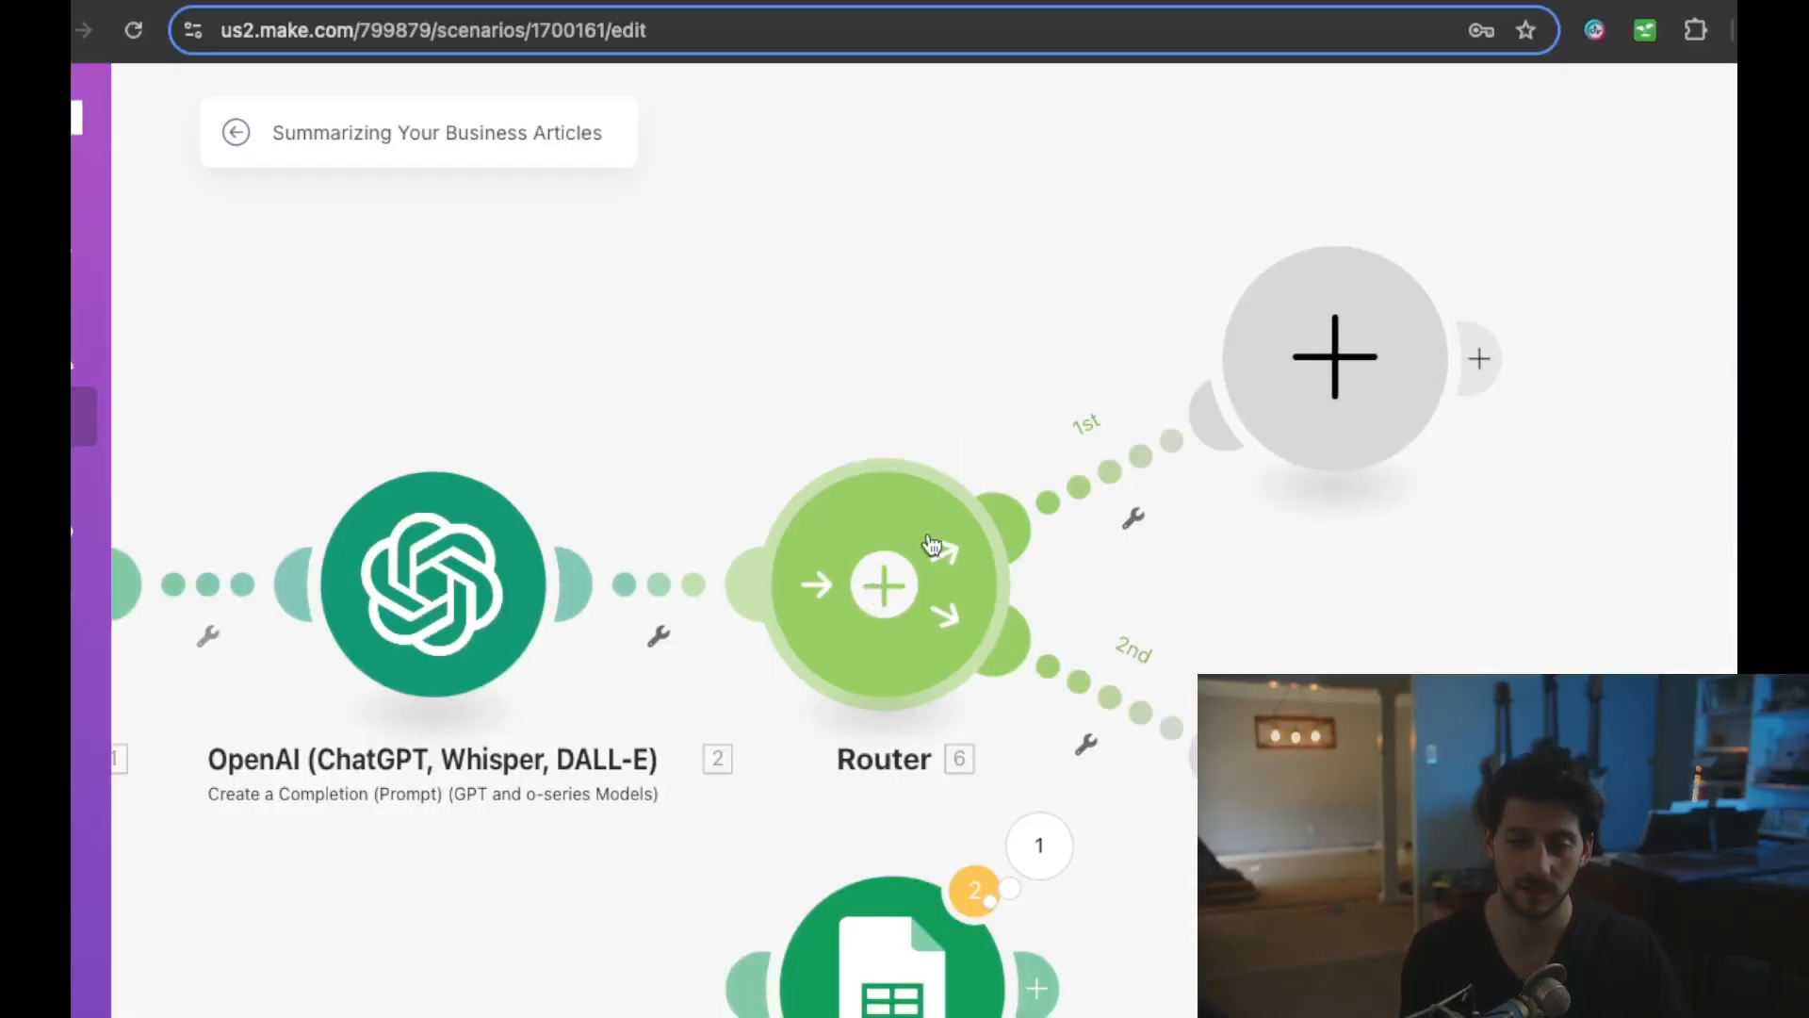
left_click_drag(895, 971, 385, 1001)
scroll(846, 933, "down", 1)
scroll(846, 932, "down", 3)
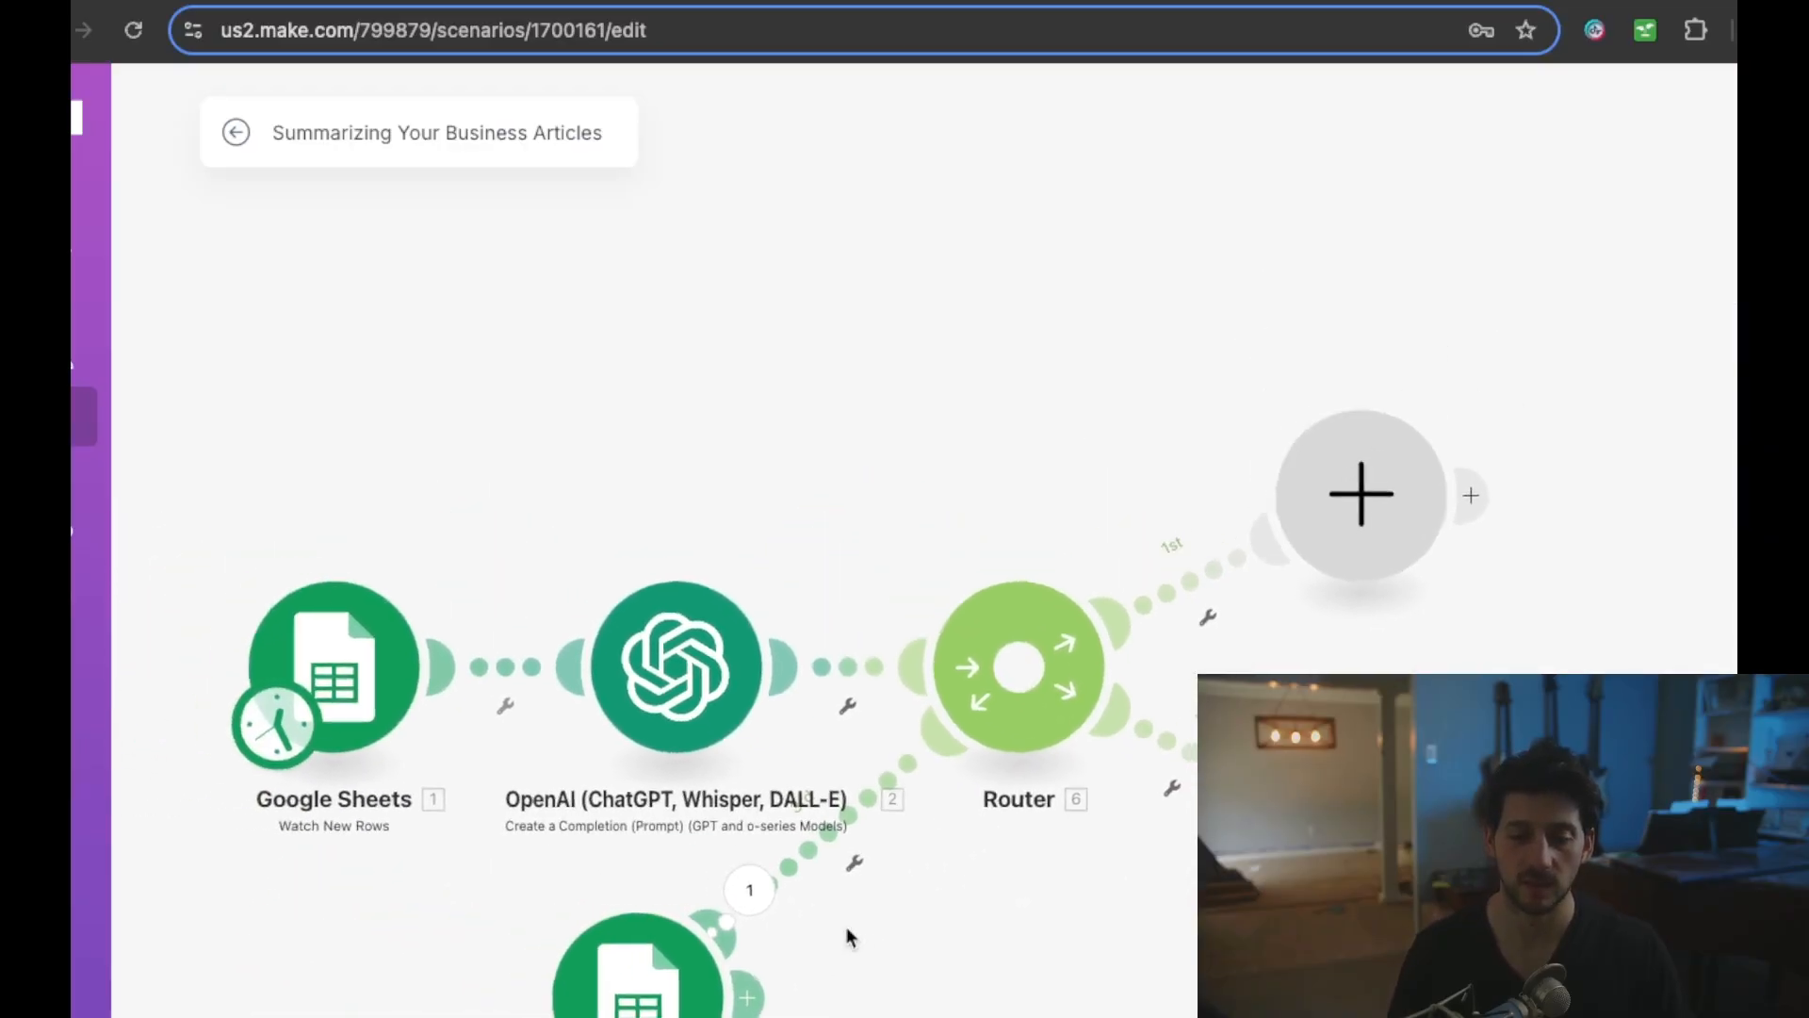
left_click_drag(634, 1008, 351, 1017)
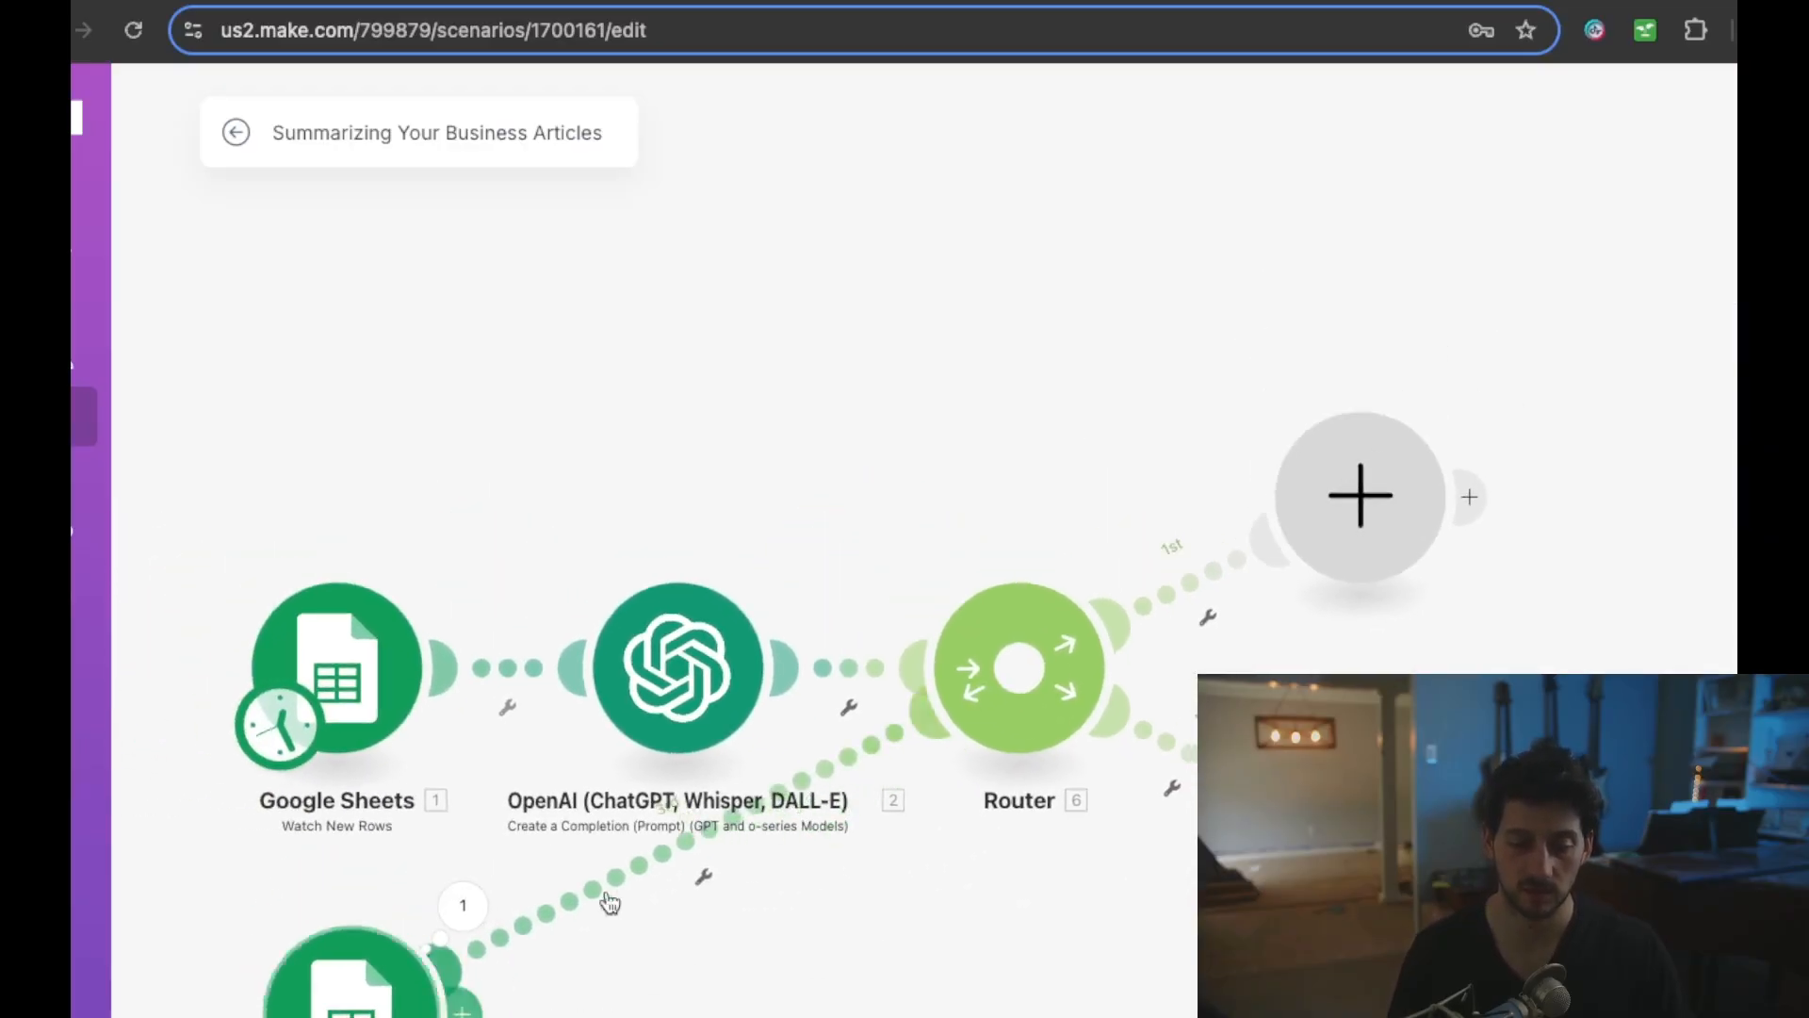
left_click(703, 877)
left_click(698, 951)
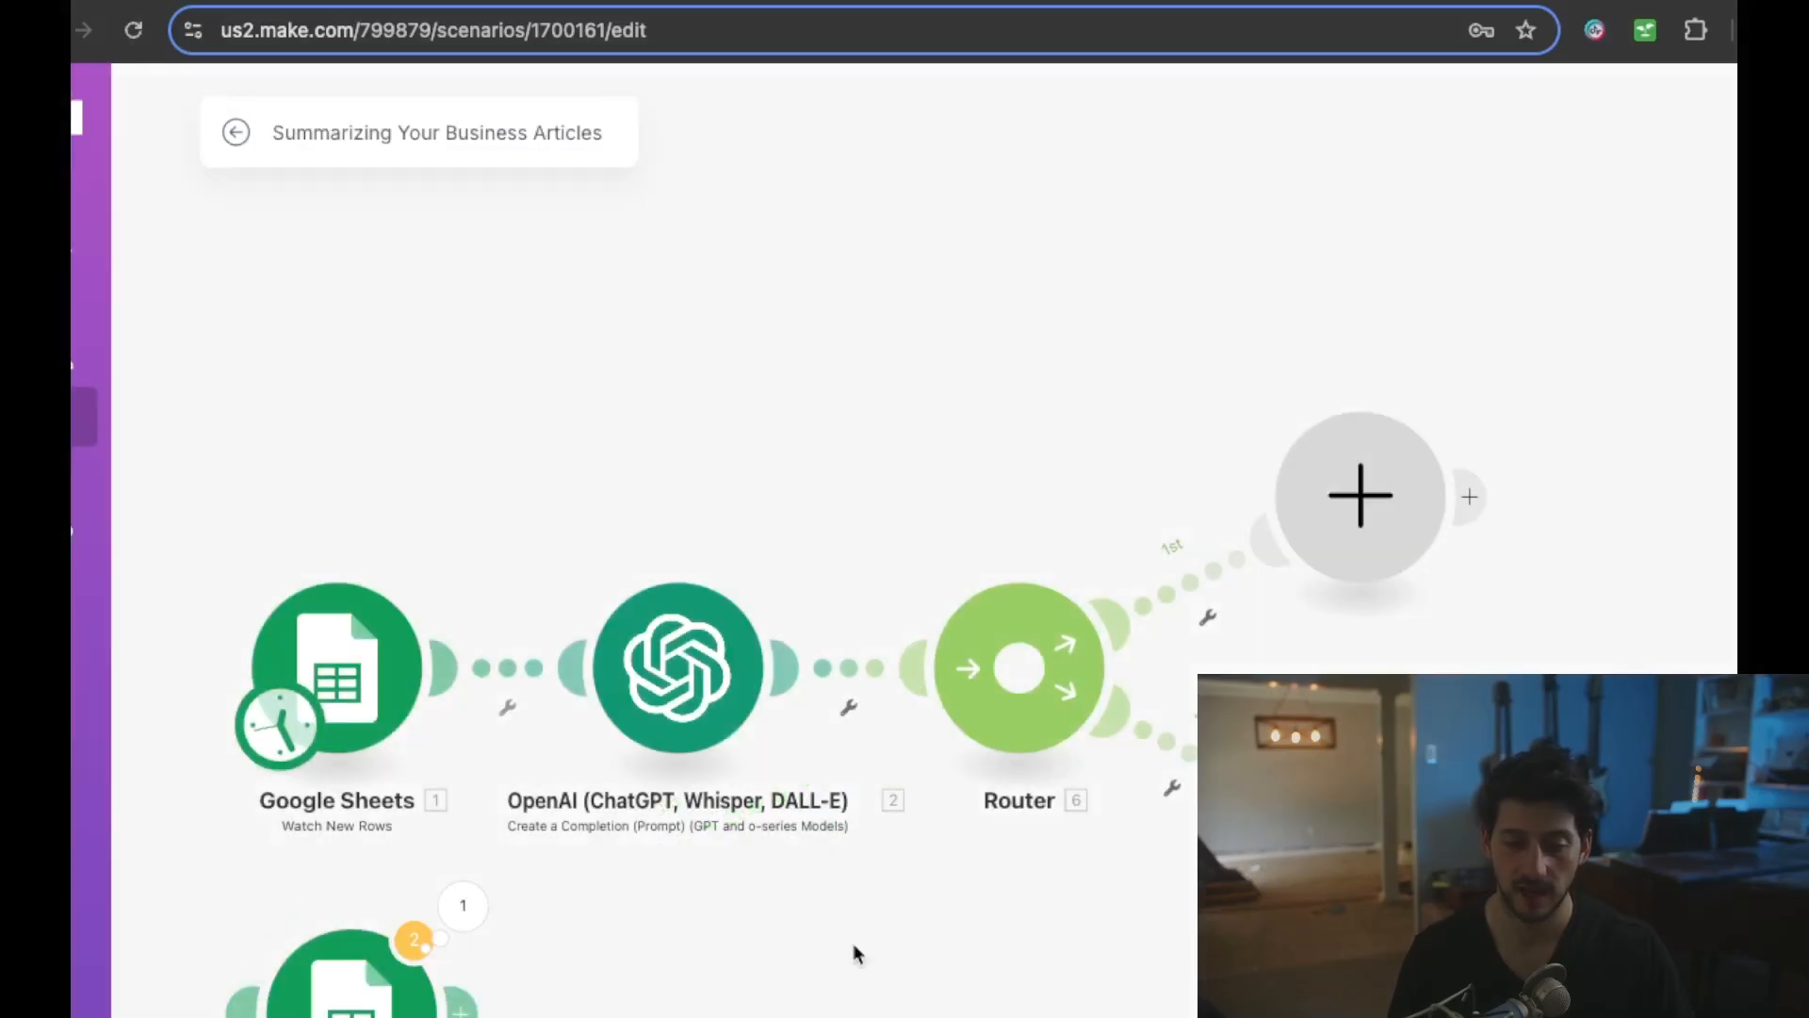
- Add two more routes to the Router so that it has four branches
scroll(1021, 942, "right", 2)
scroll(876, 714, "up", 1)
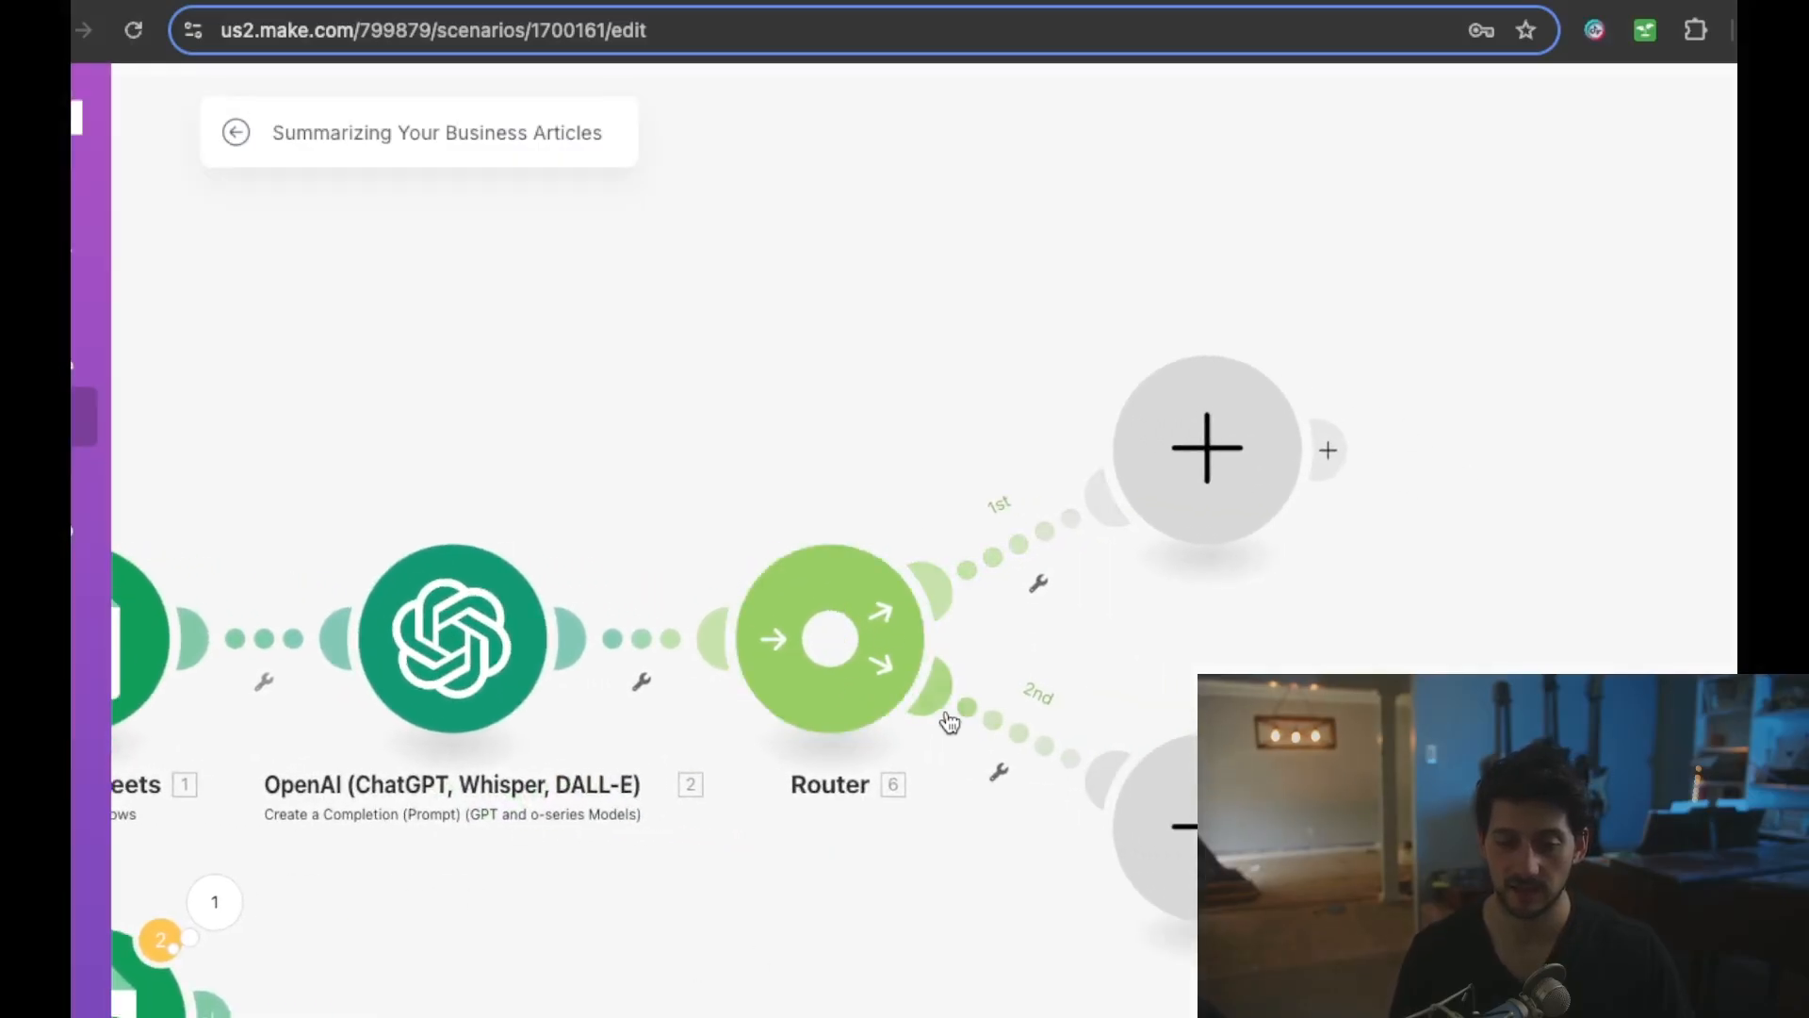
left_click(828, 648)
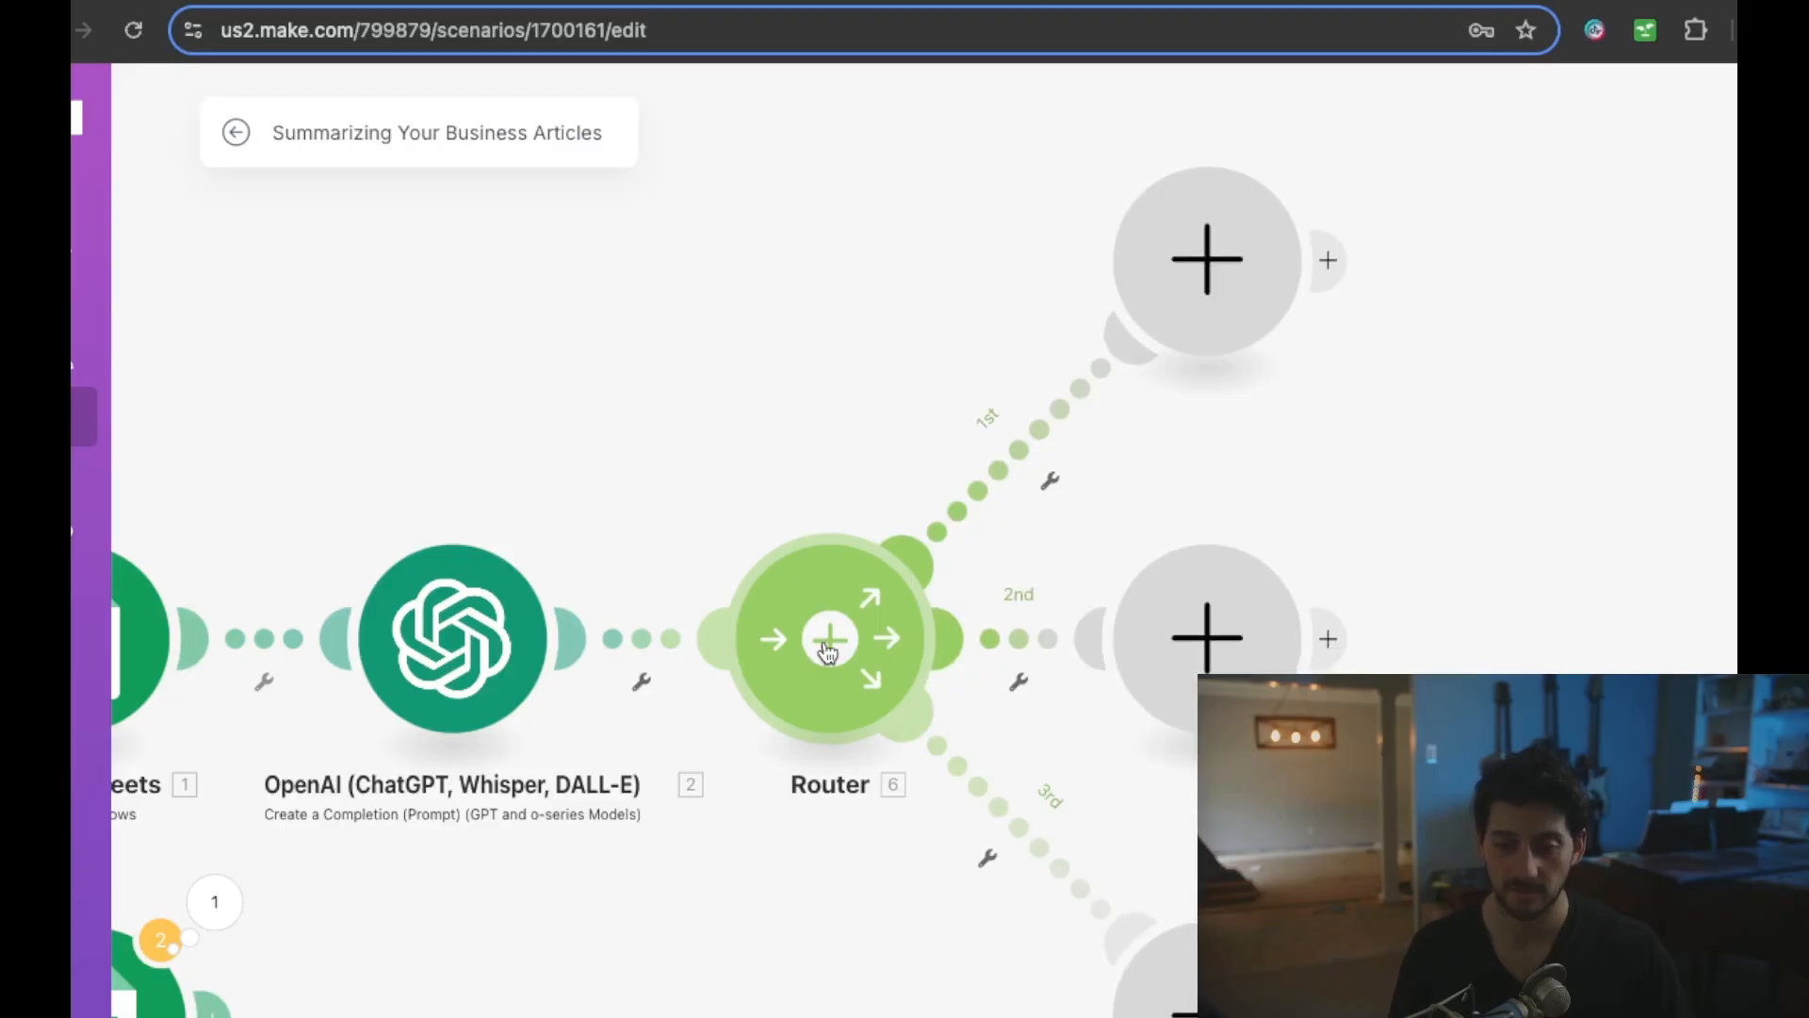
left_click(828, 648)
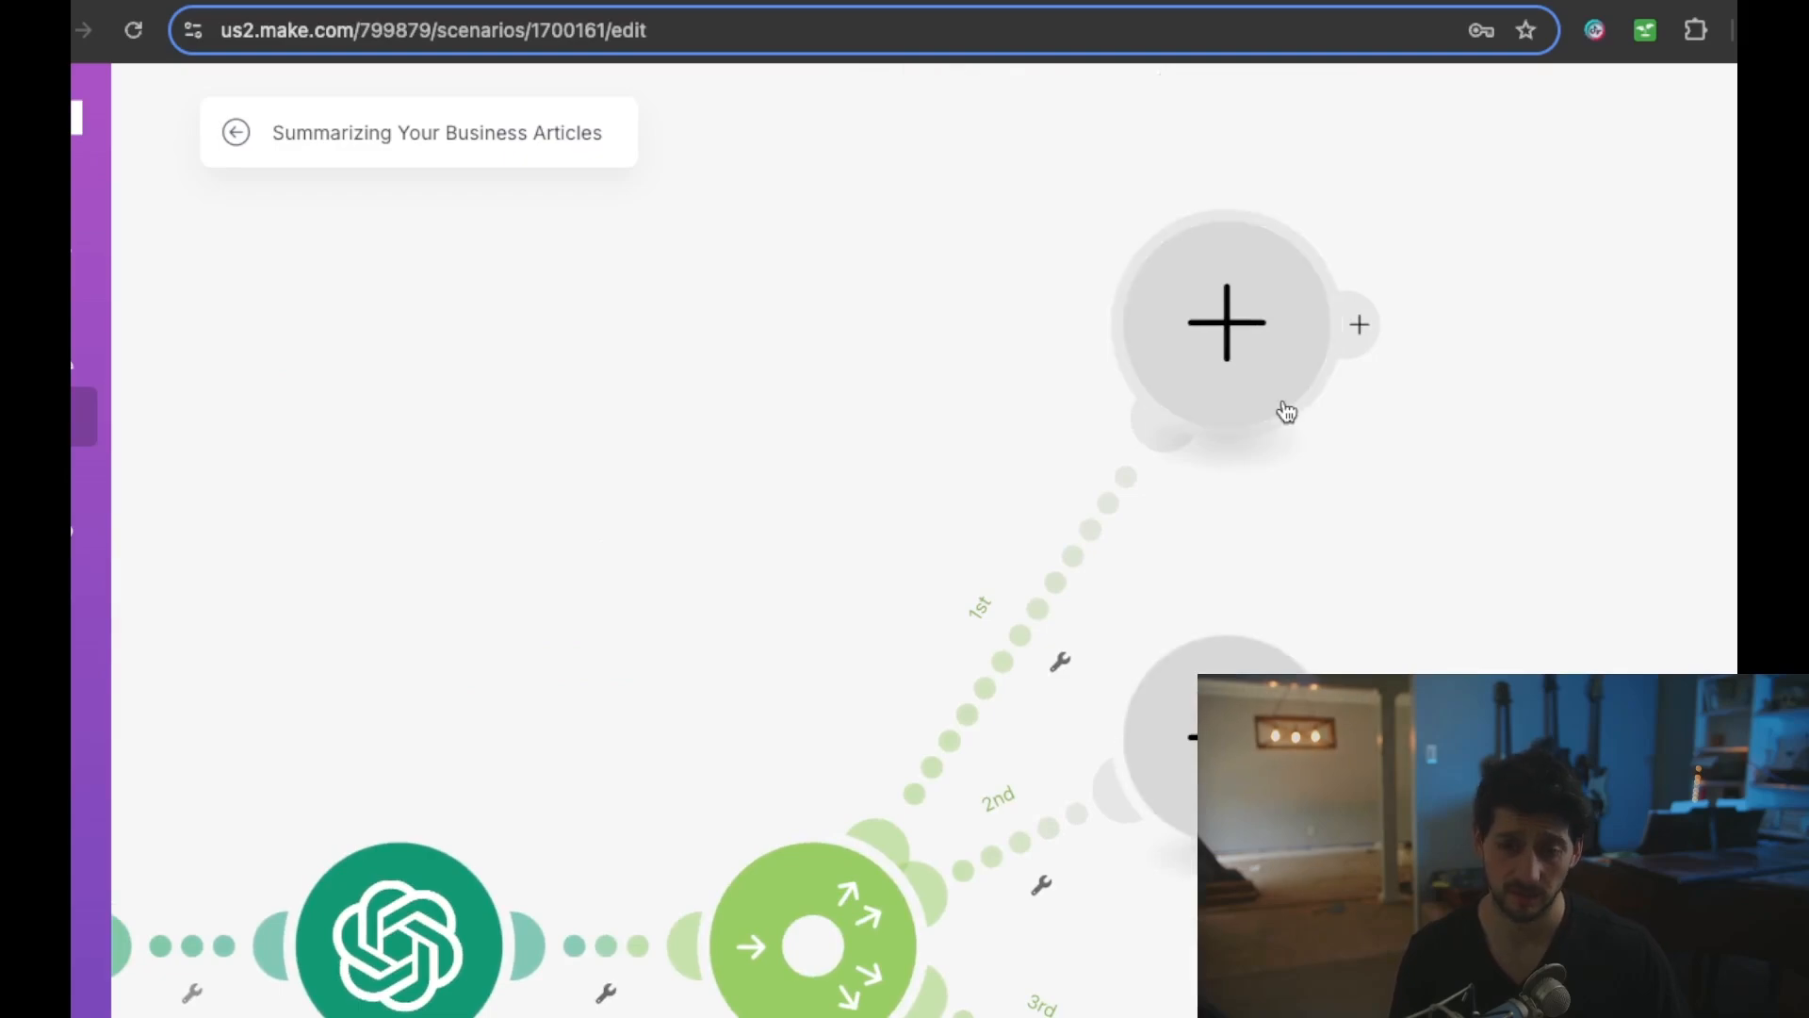
- Switch to the draw.io workflow diagram and compare its Facebook, Instagram, X and LinkedIn prompt branches with the Router's routes in Make
left_click(1194, 2)
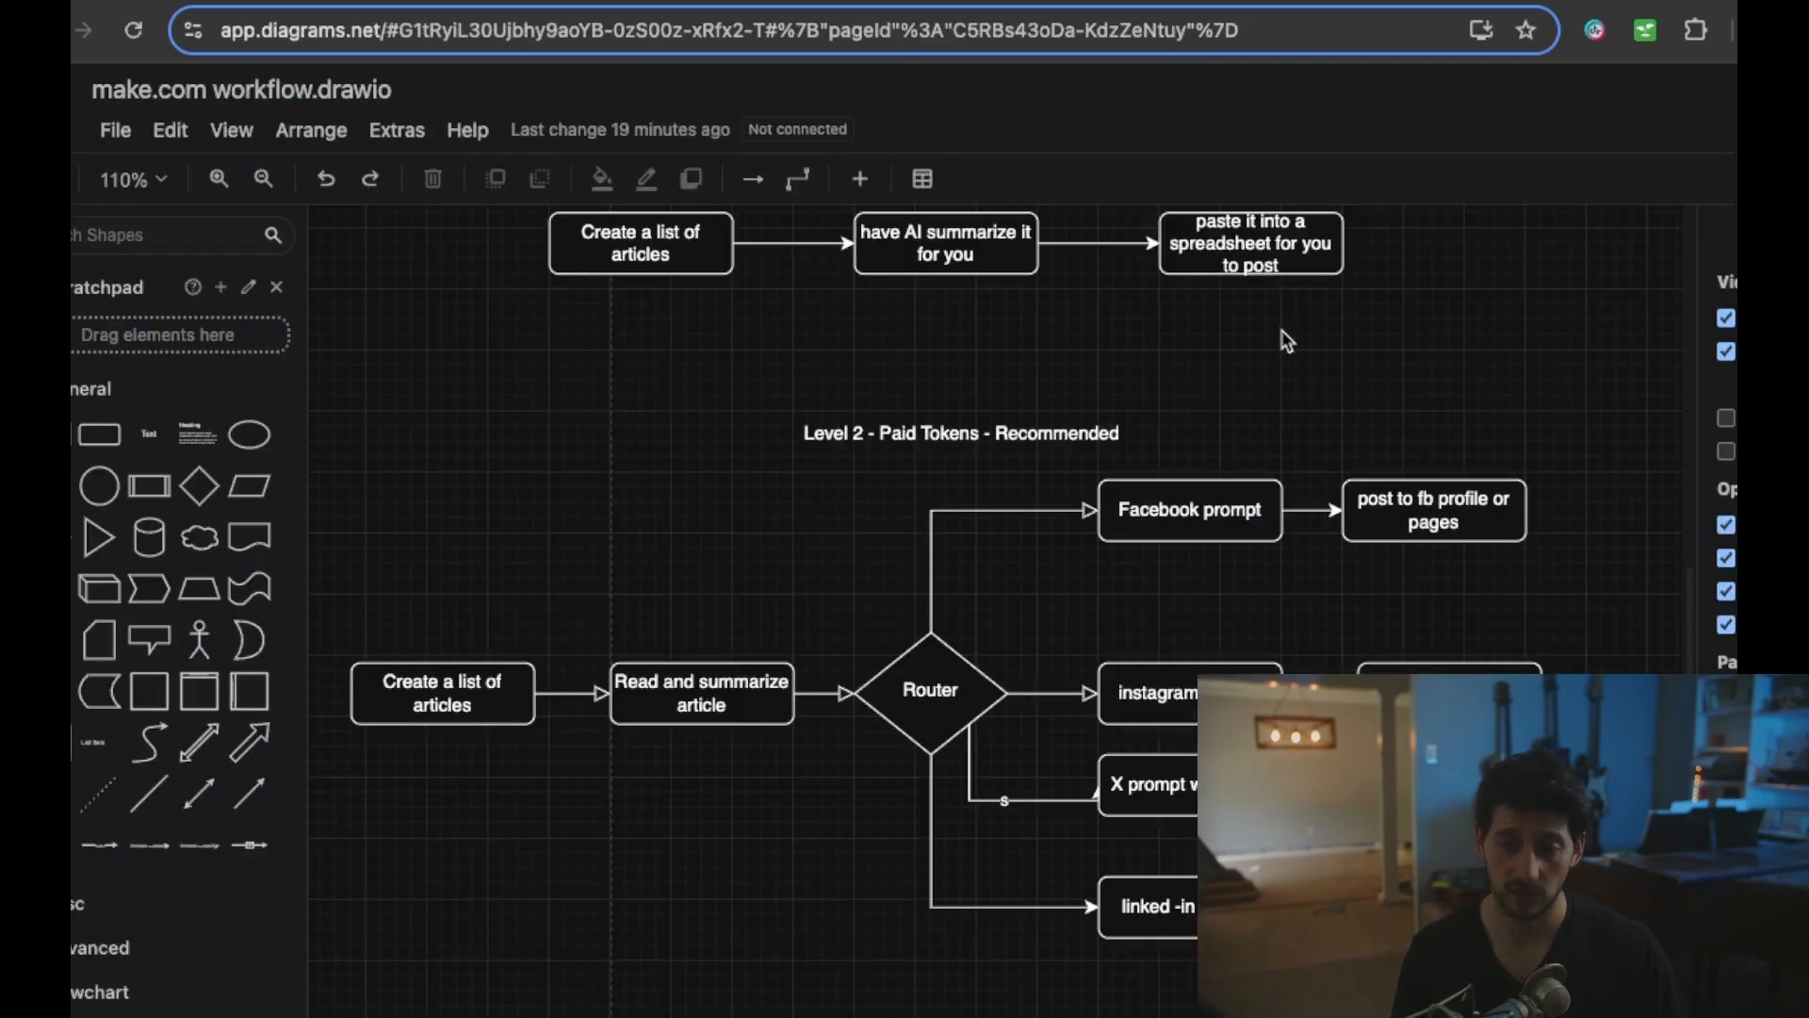
left_click(1186, 516)
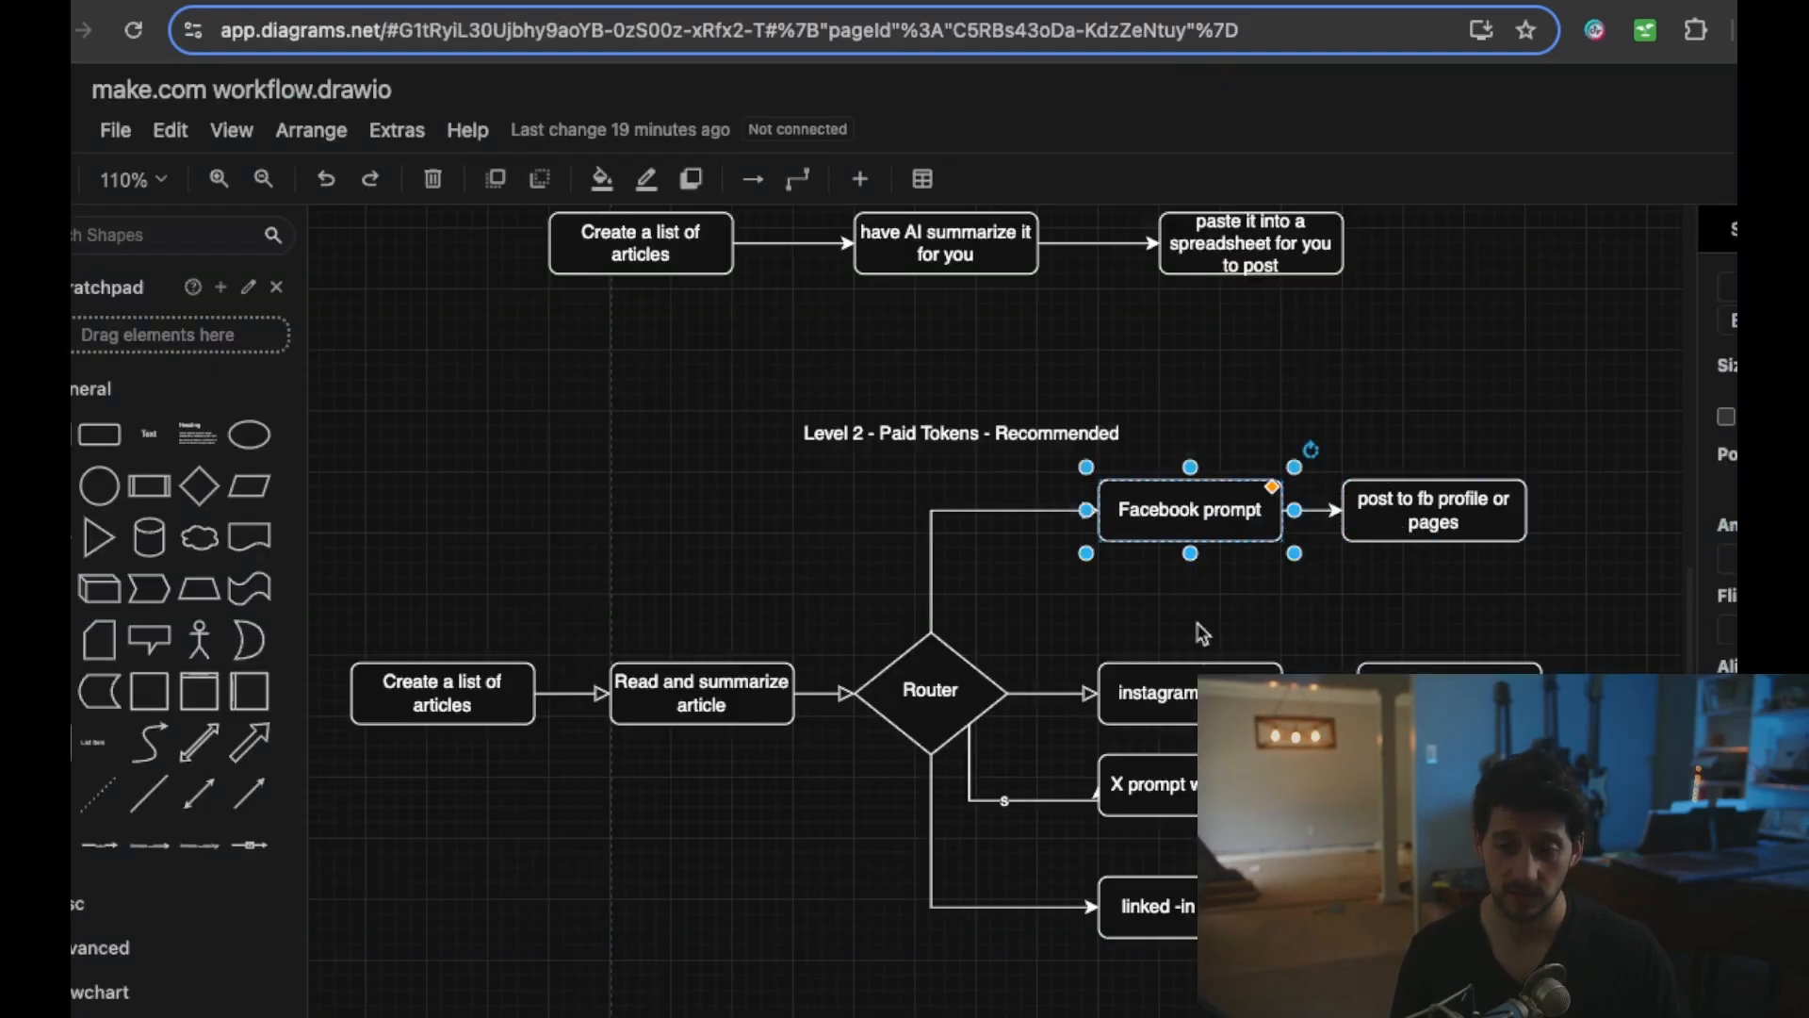
left_click(1182, 702)
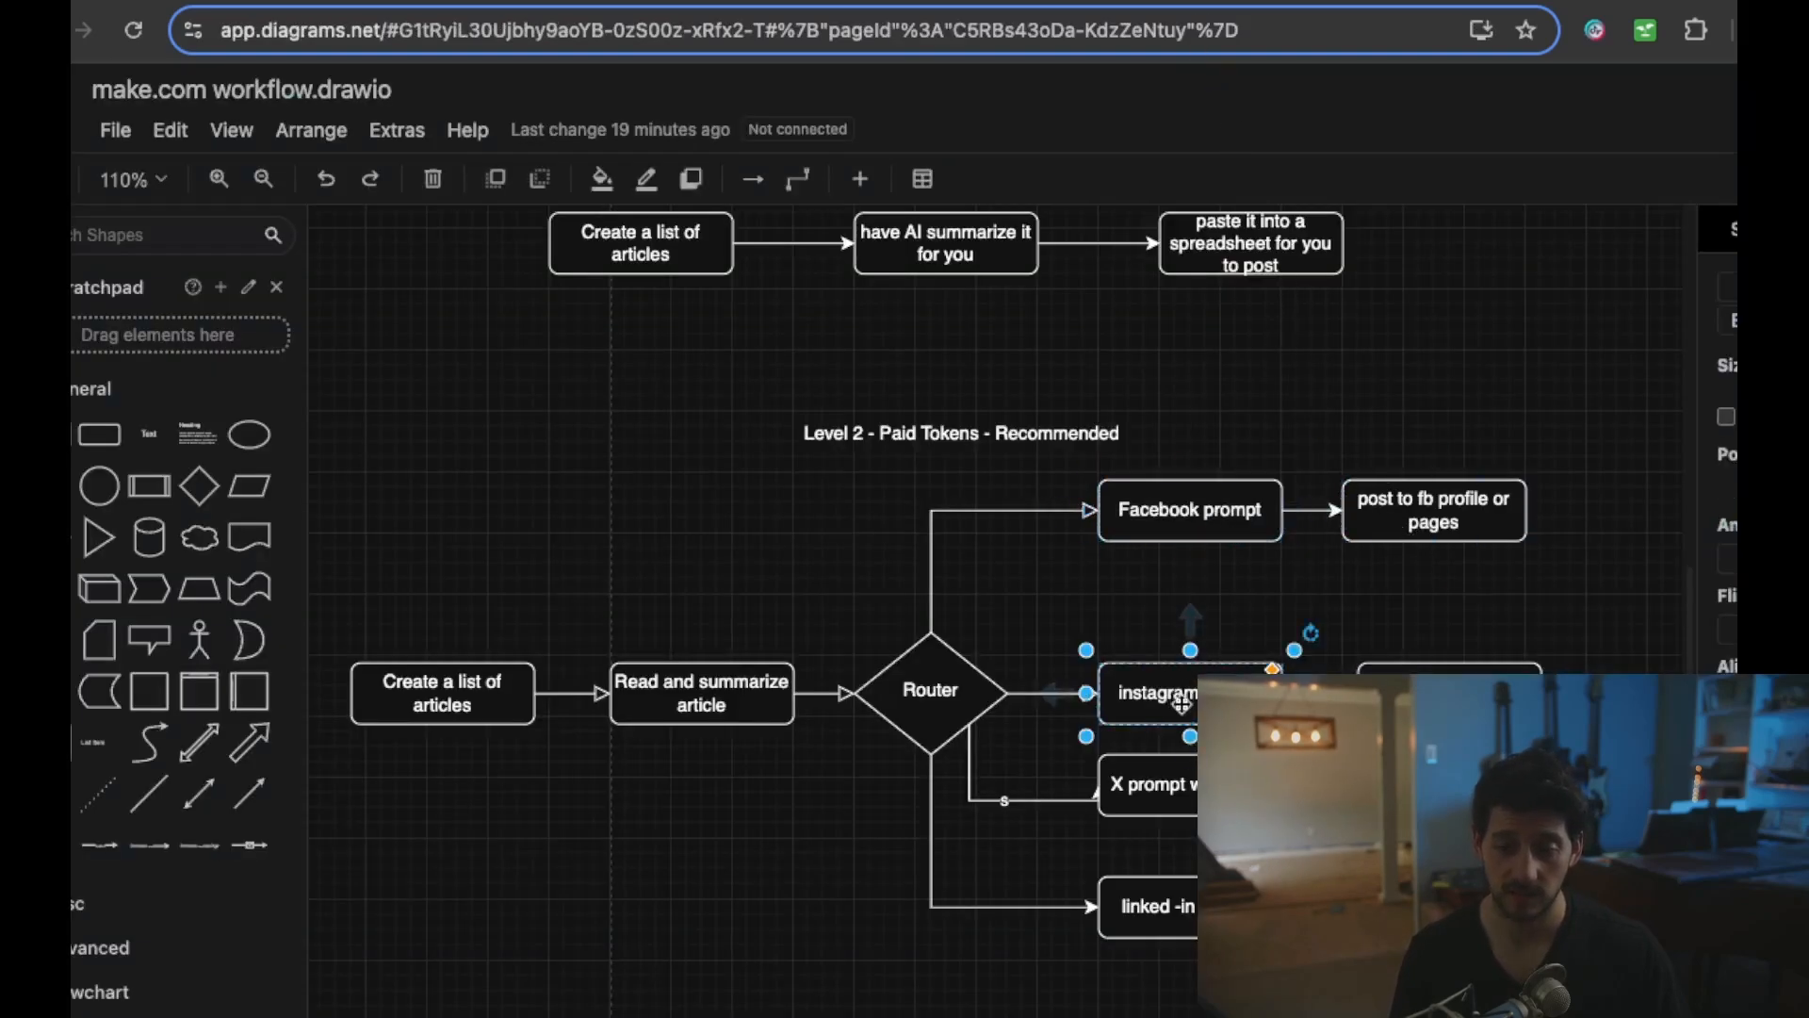
left_click(1155, 788)
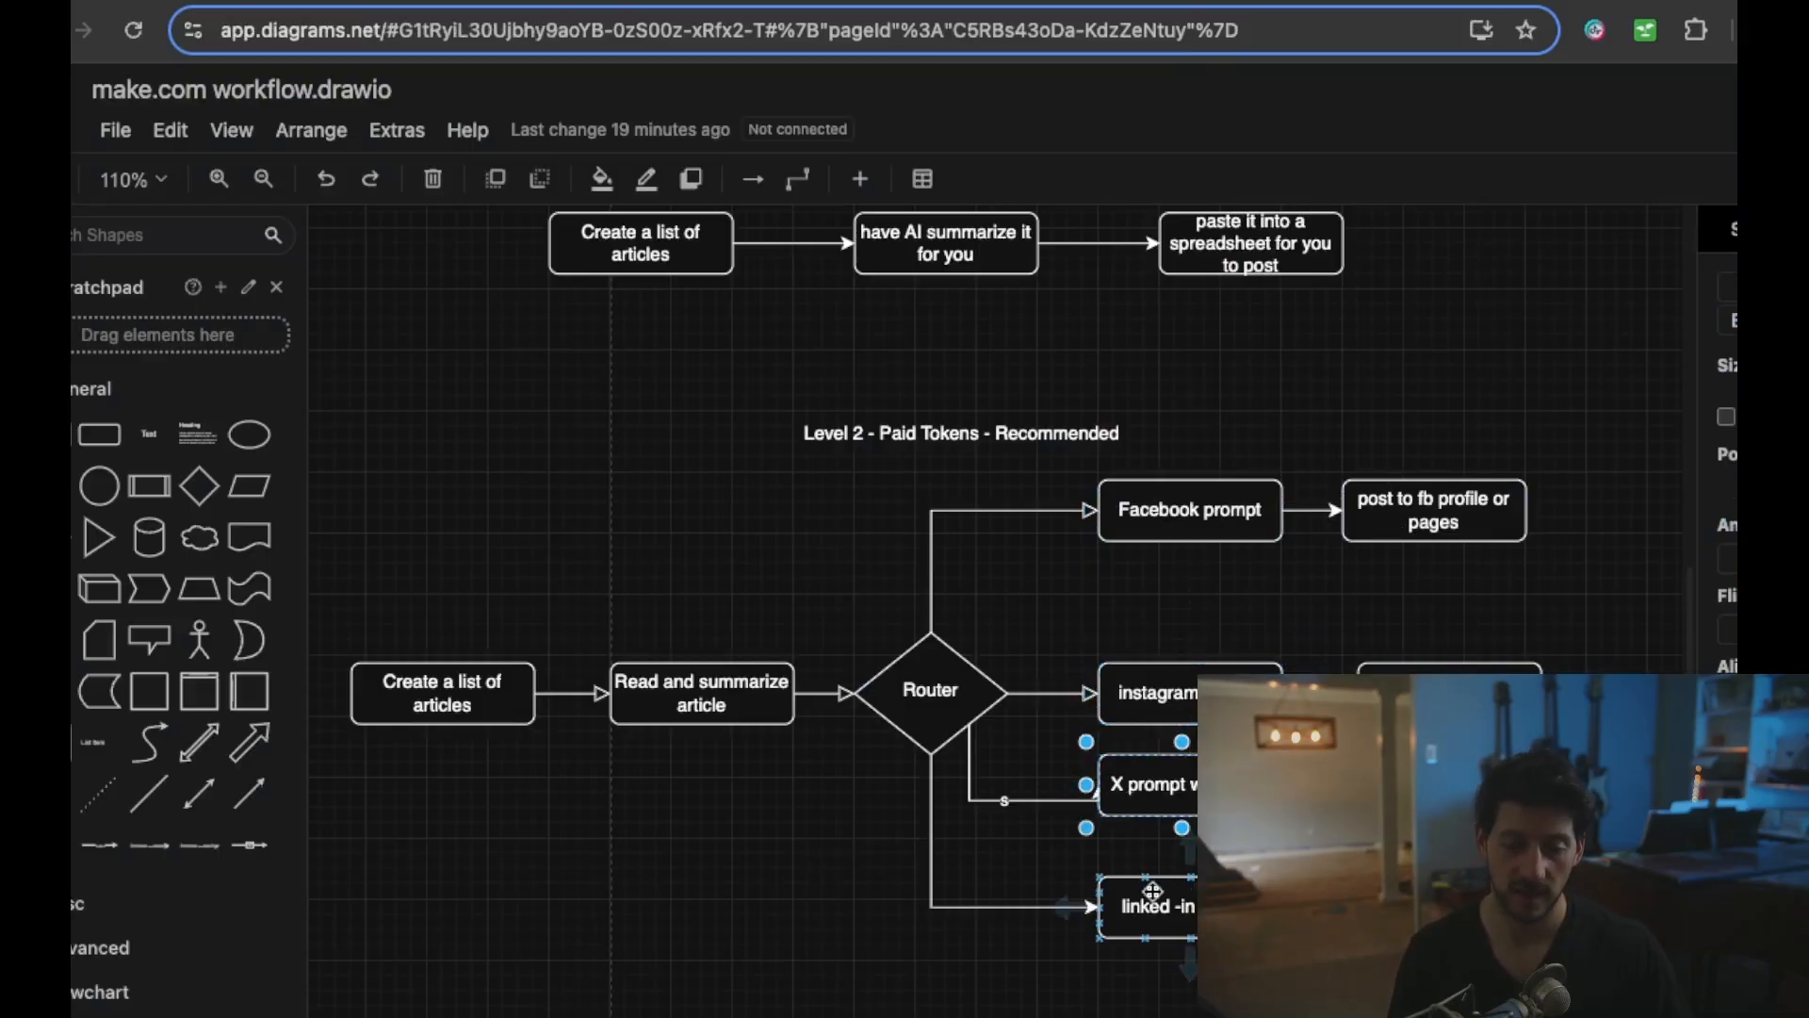
left_click(659, 2)
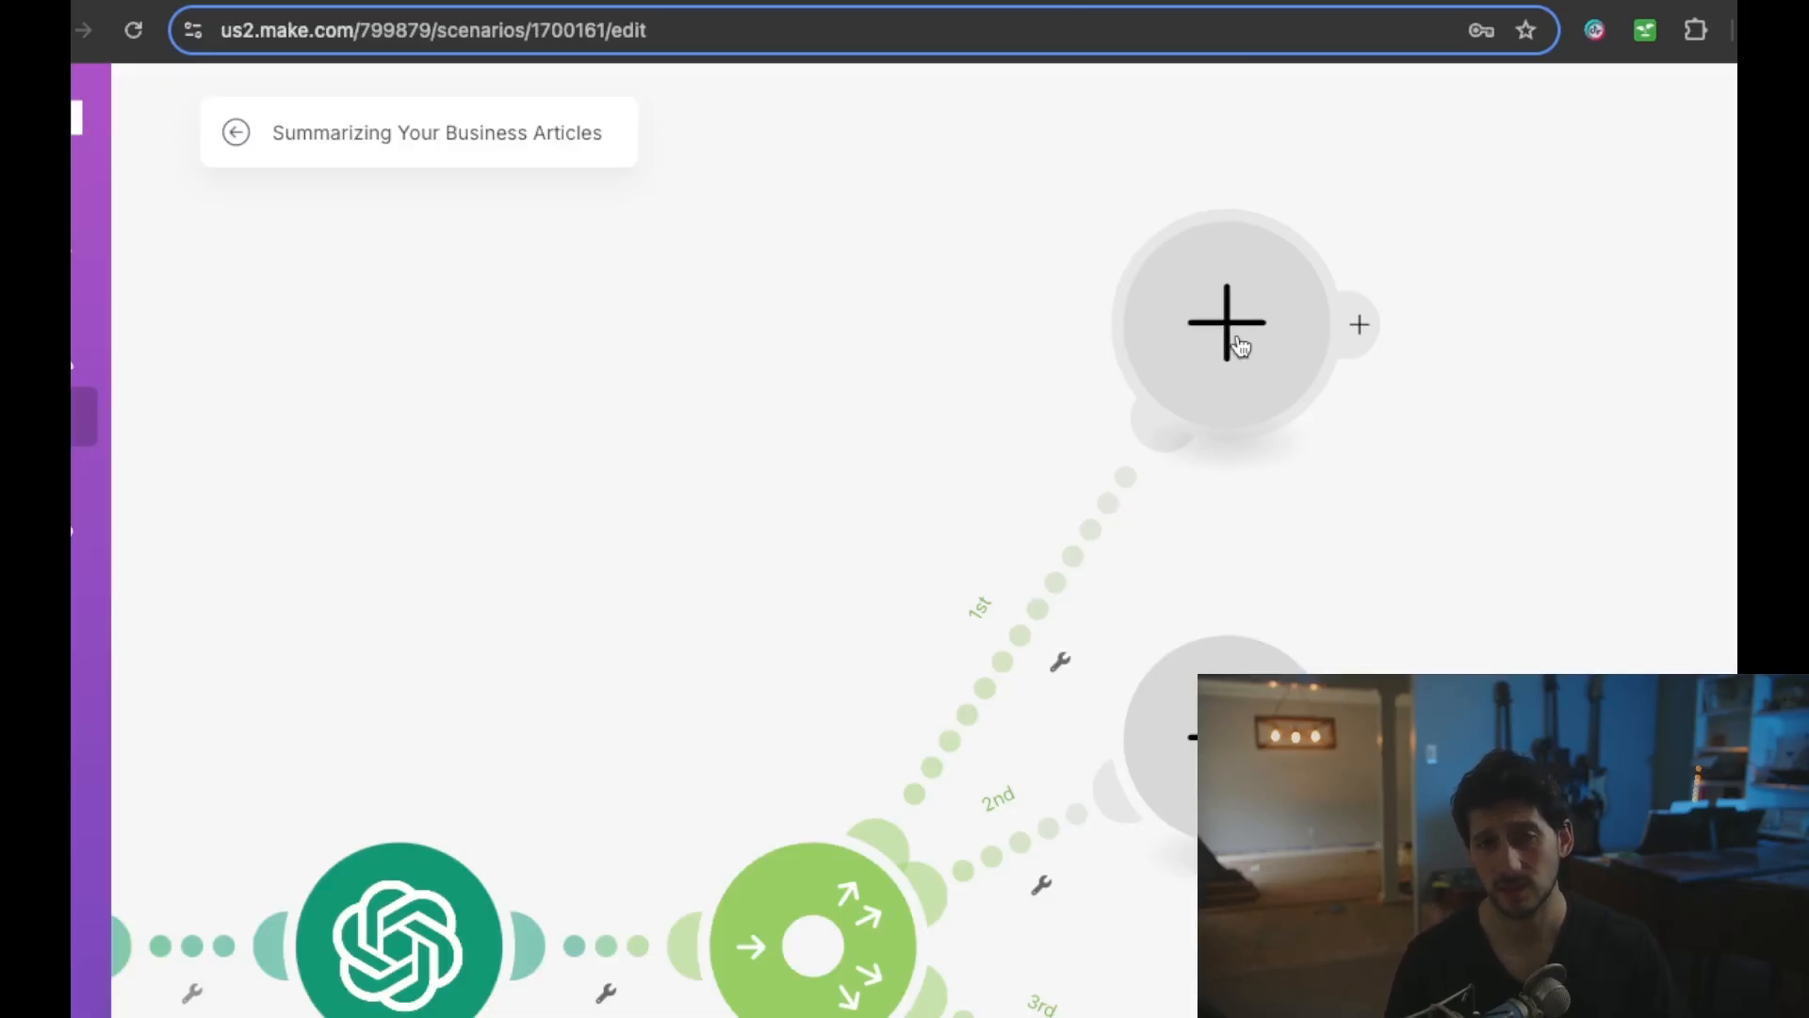
left_click(1215, 2)
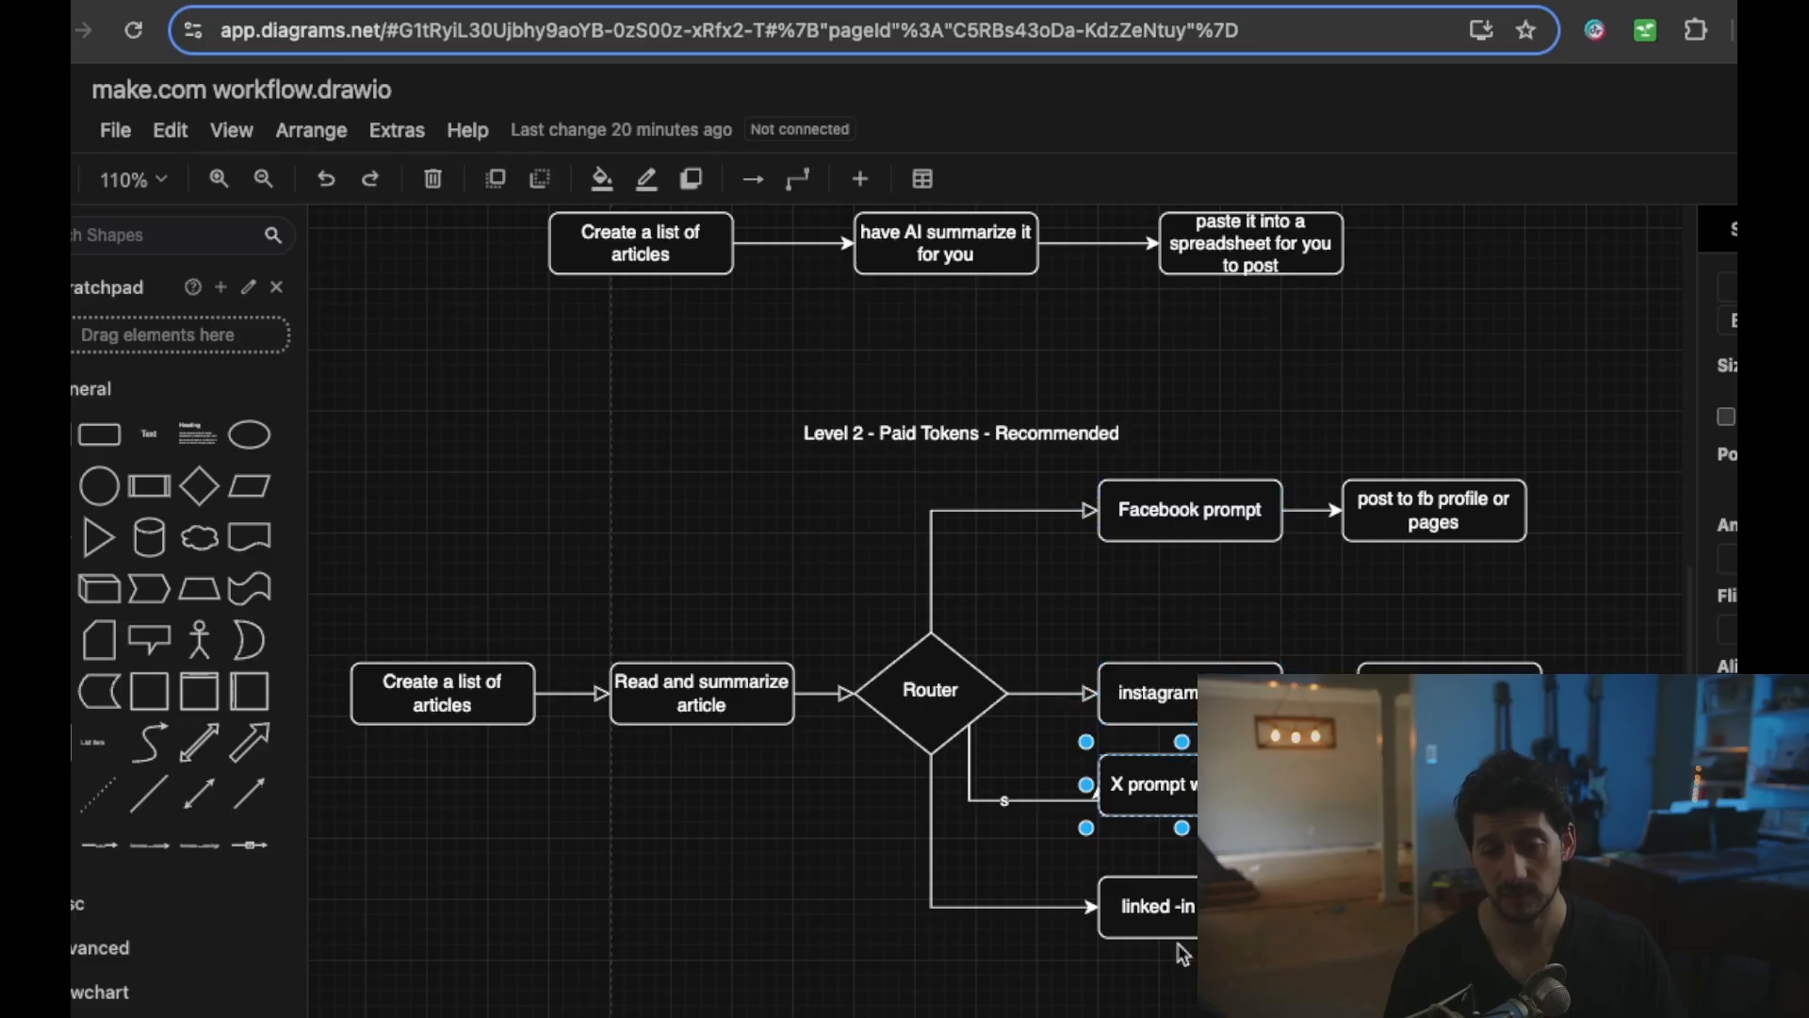
left_click(933, 3)
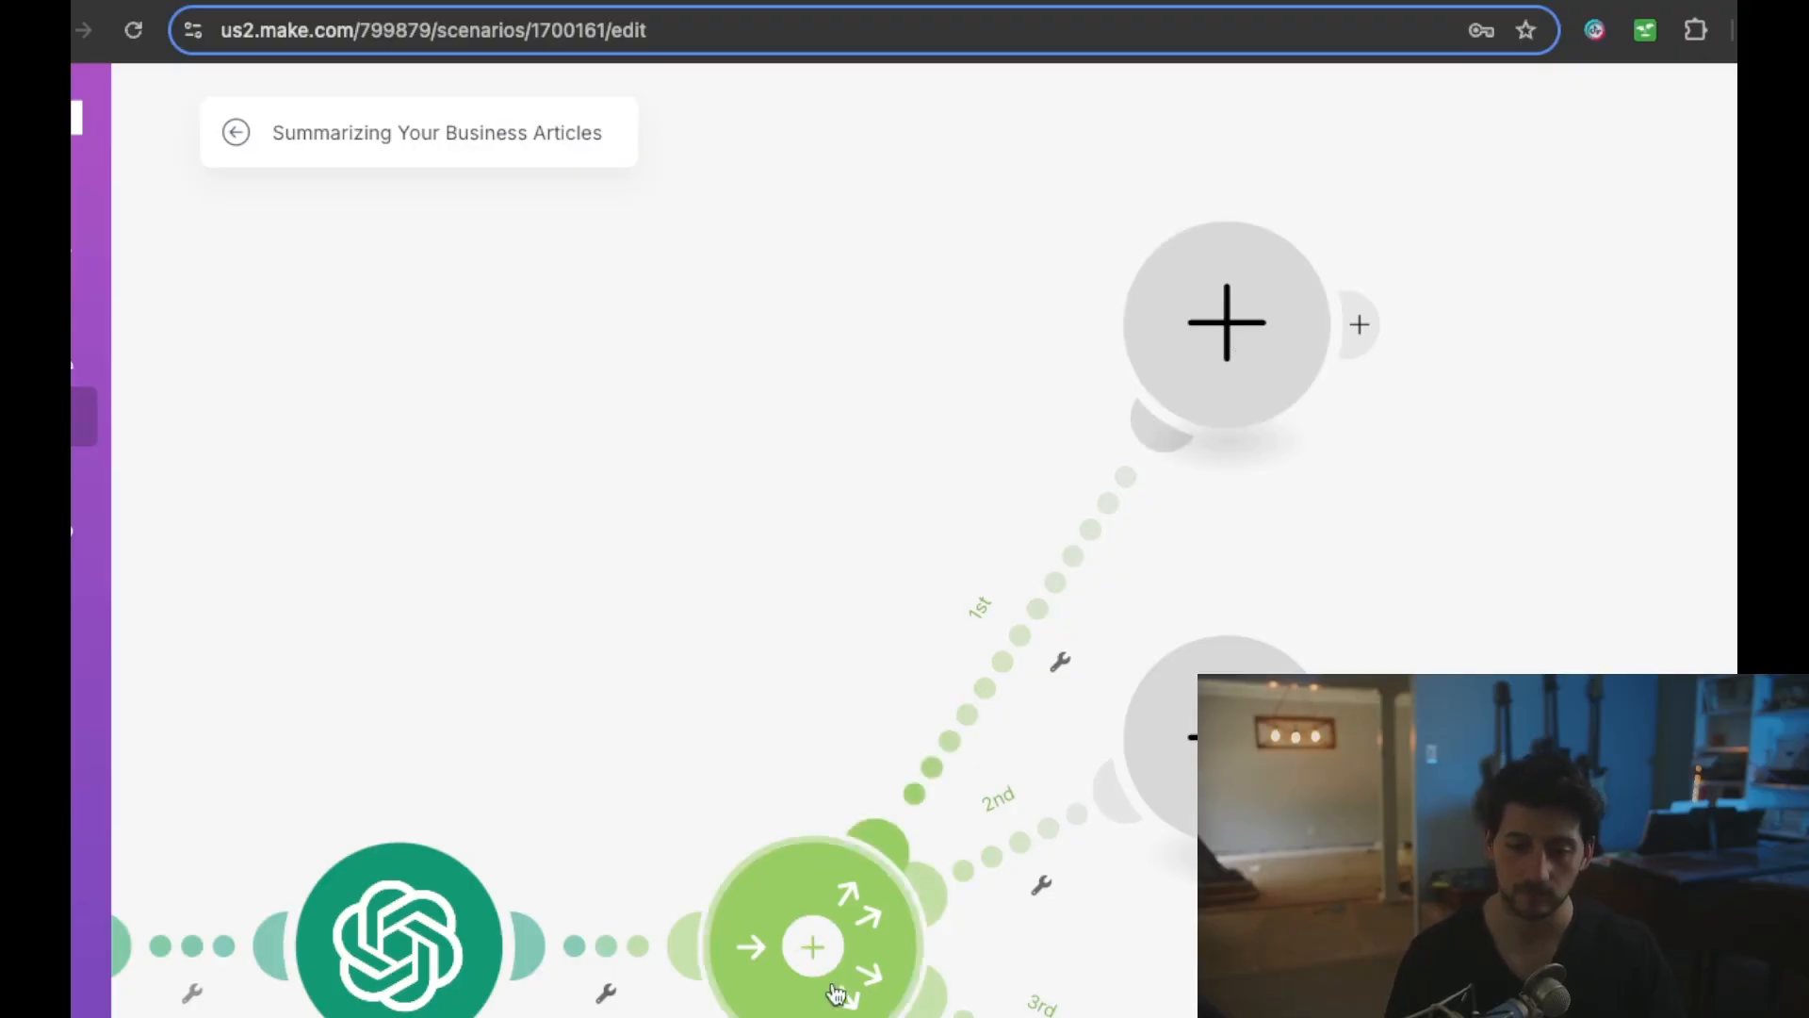
- Unlink the Router's two uppermost routes and move the remaining linked placeholder modules up beside the Router
left_click(1046, 888)
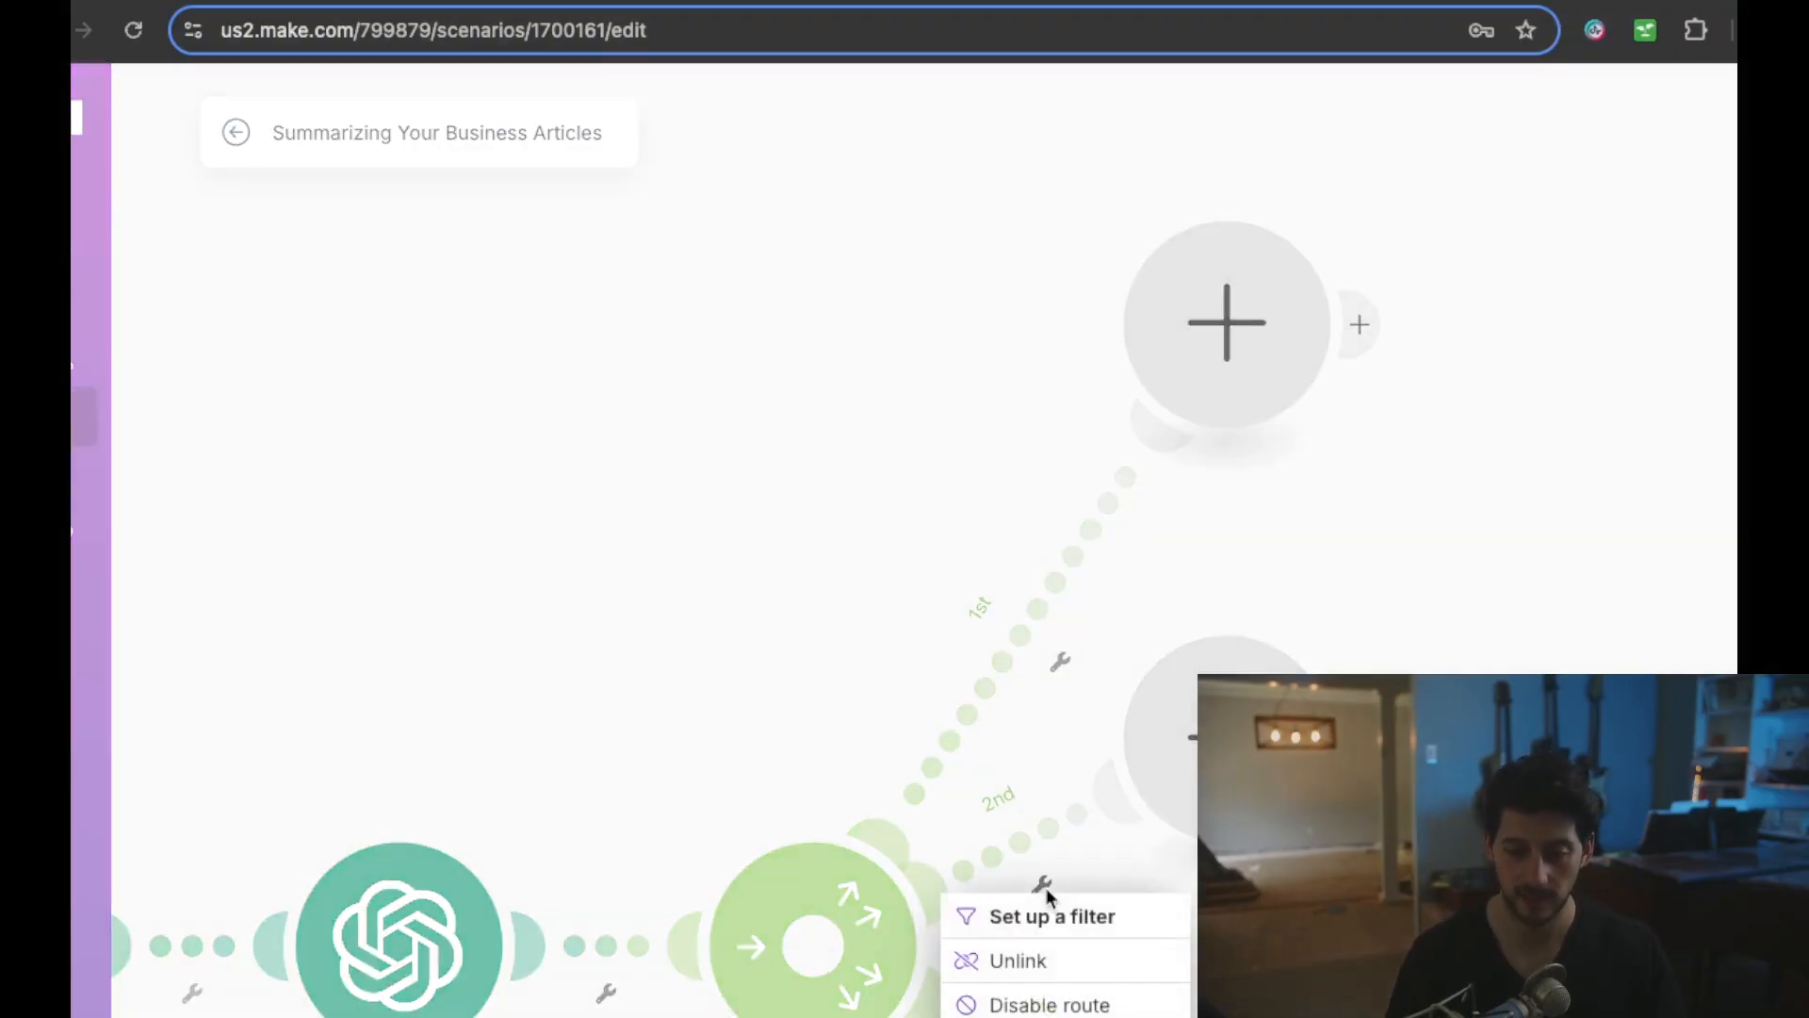
left_click(1042, 971)
left_click(1061, 665)
left_click(1075, 736)
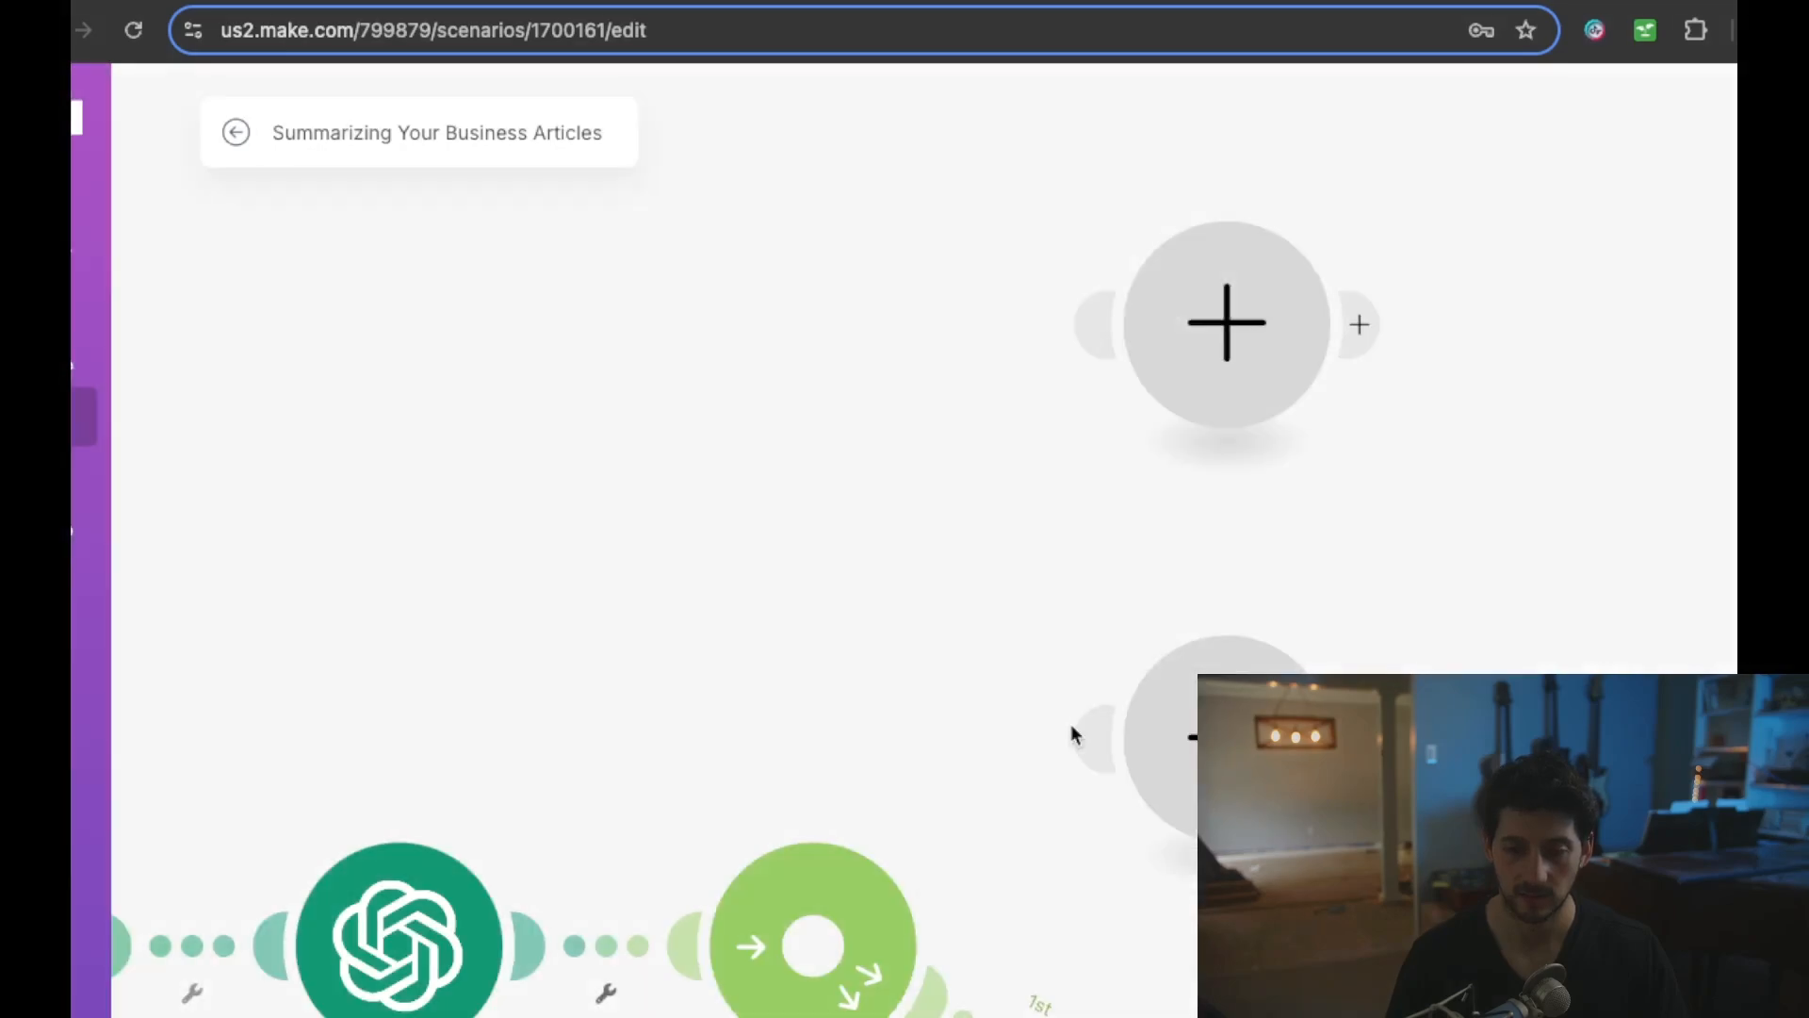
scroll(1423, 405, "down", 5)
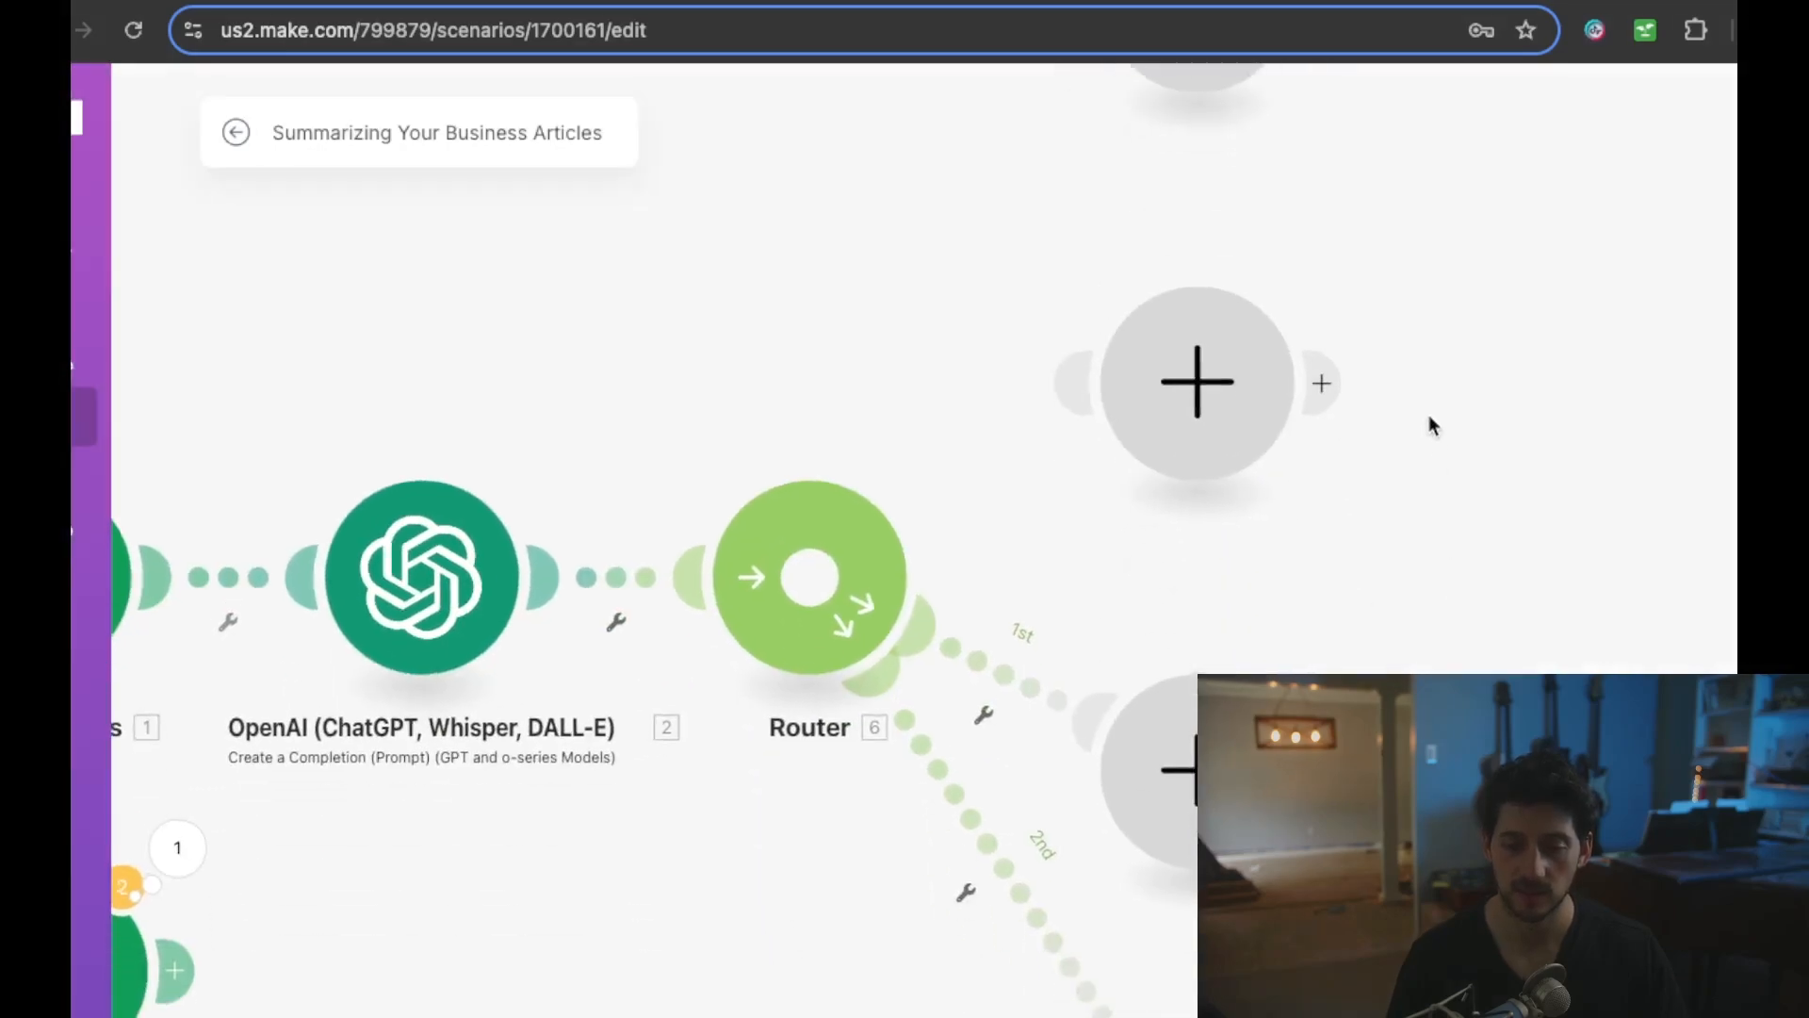
left_click_drag(1192, 693, 1192, 532)
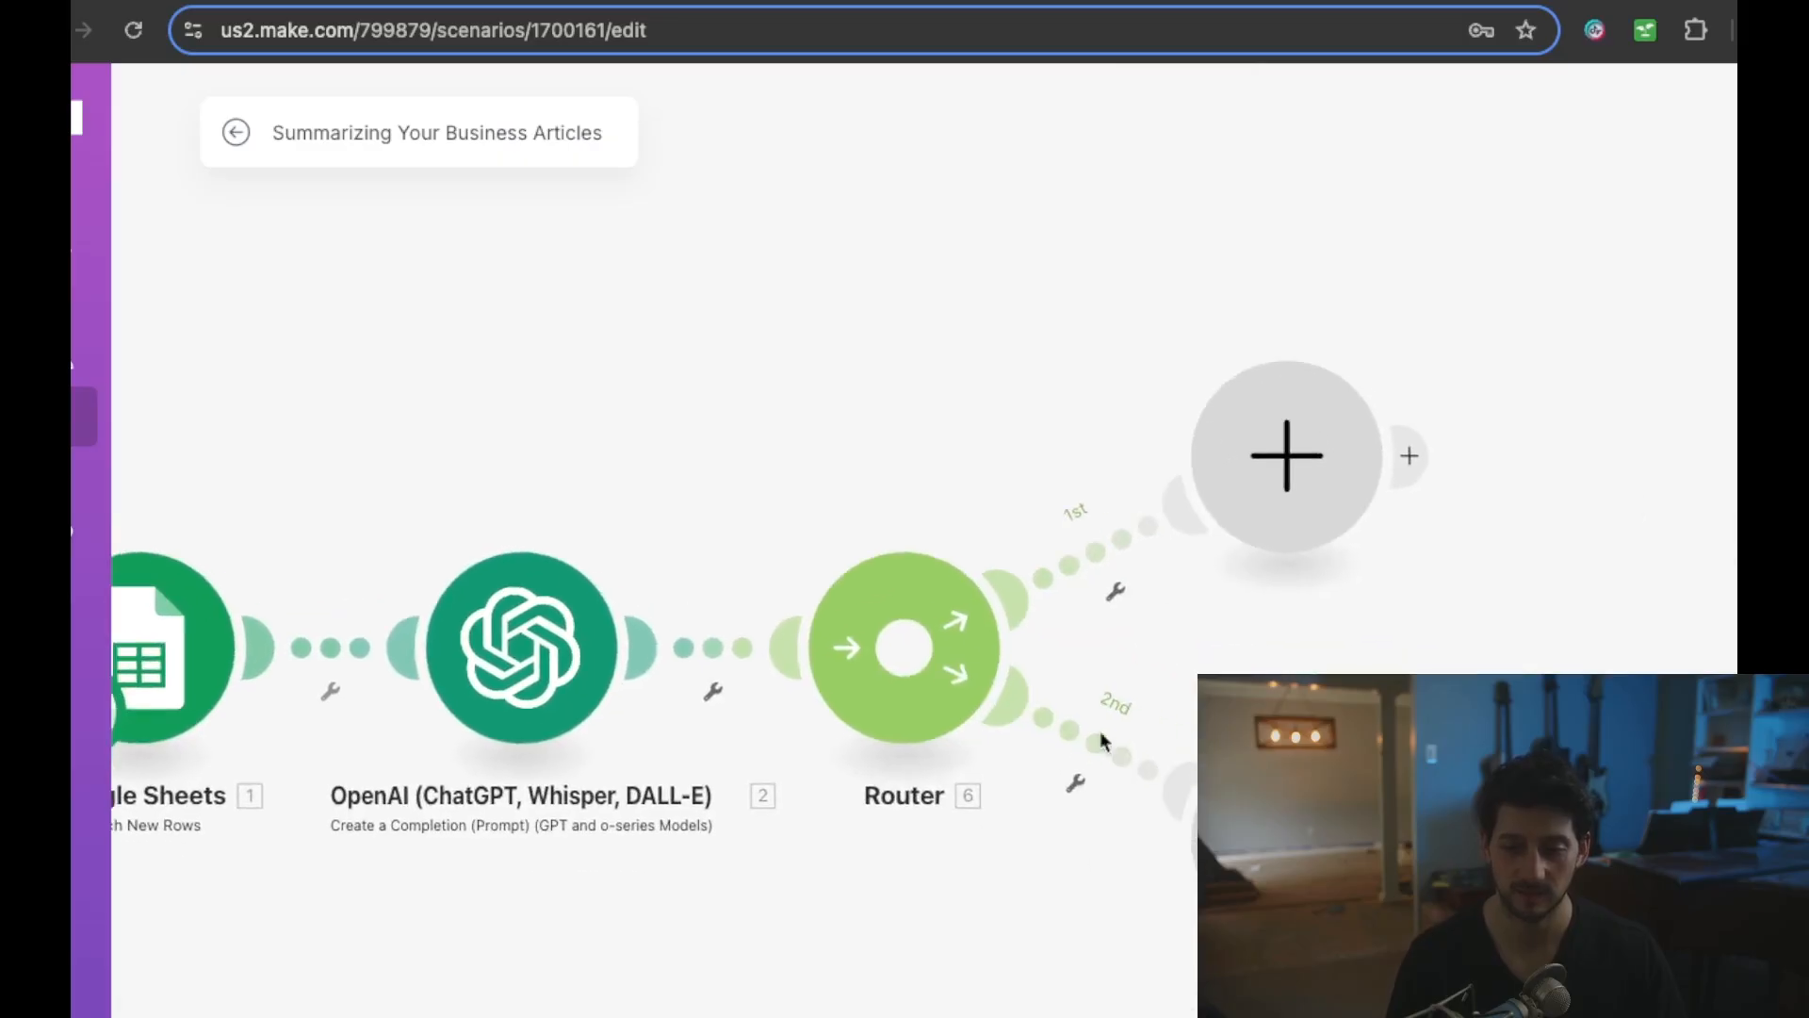
- Add an OpenAI Create a Completion (Prompt) module to the Router's first branch
left_click(1286, 457)
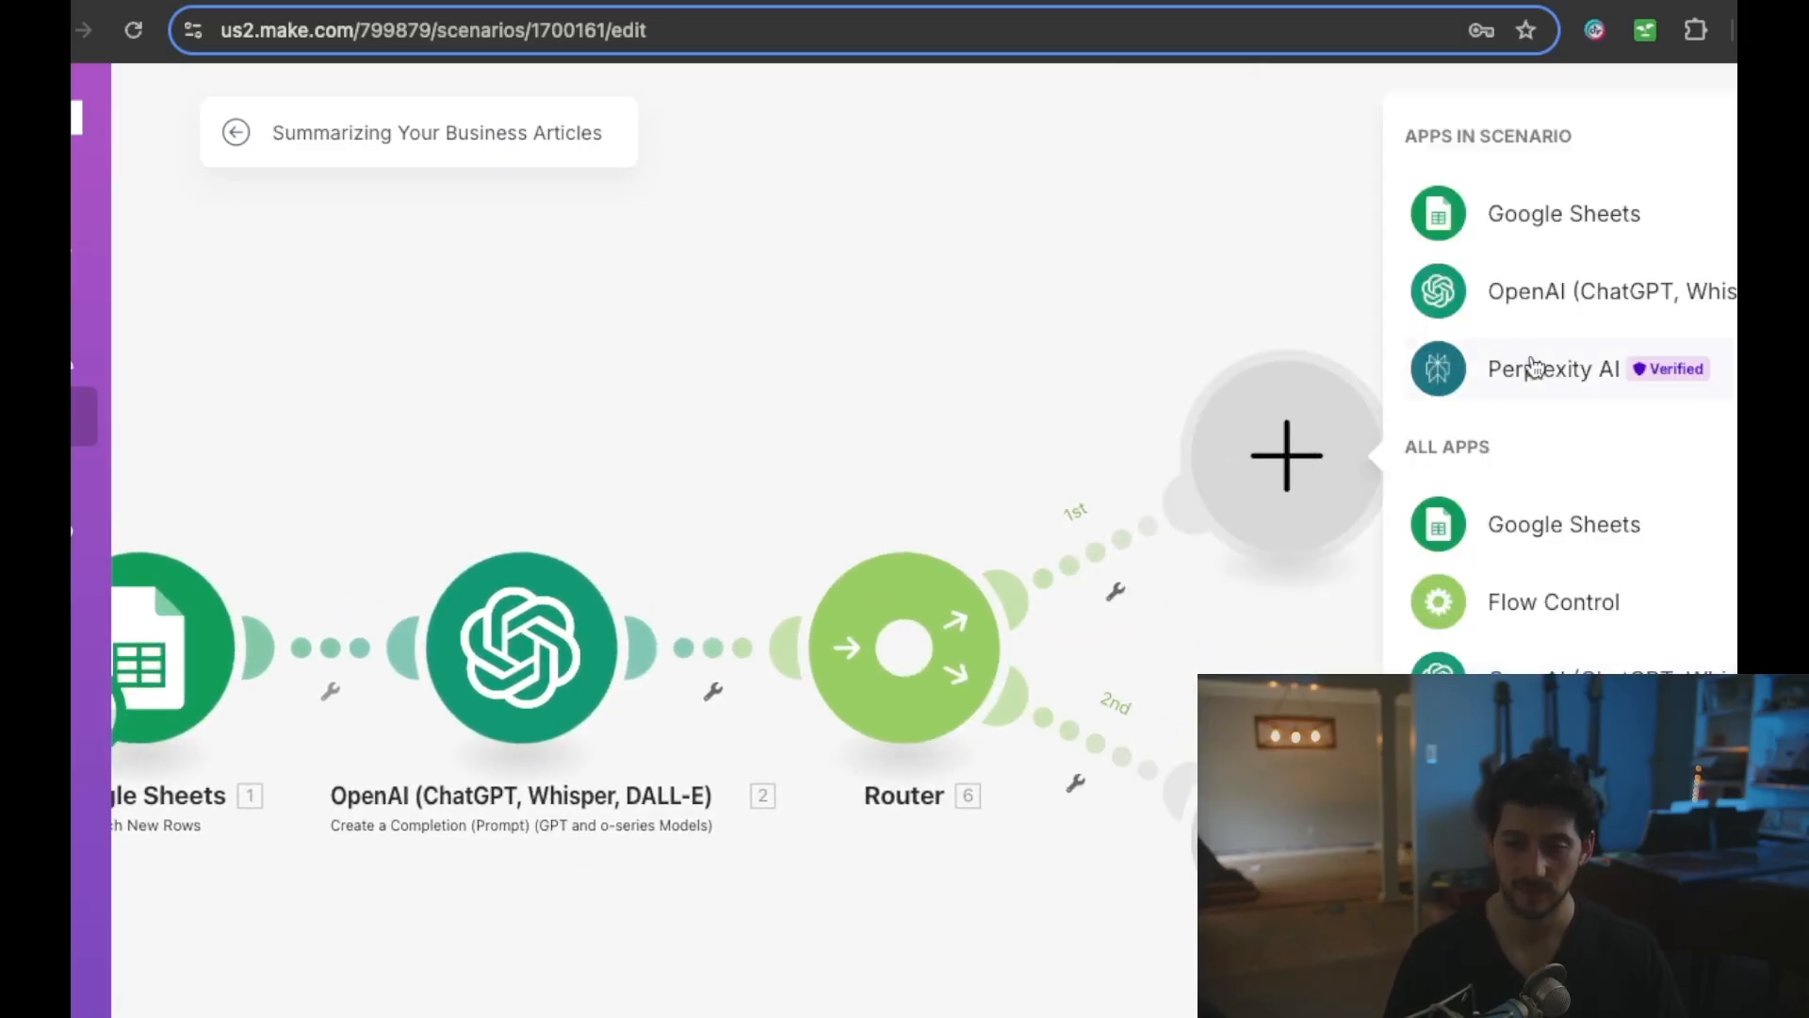
left_click(1524, 286)
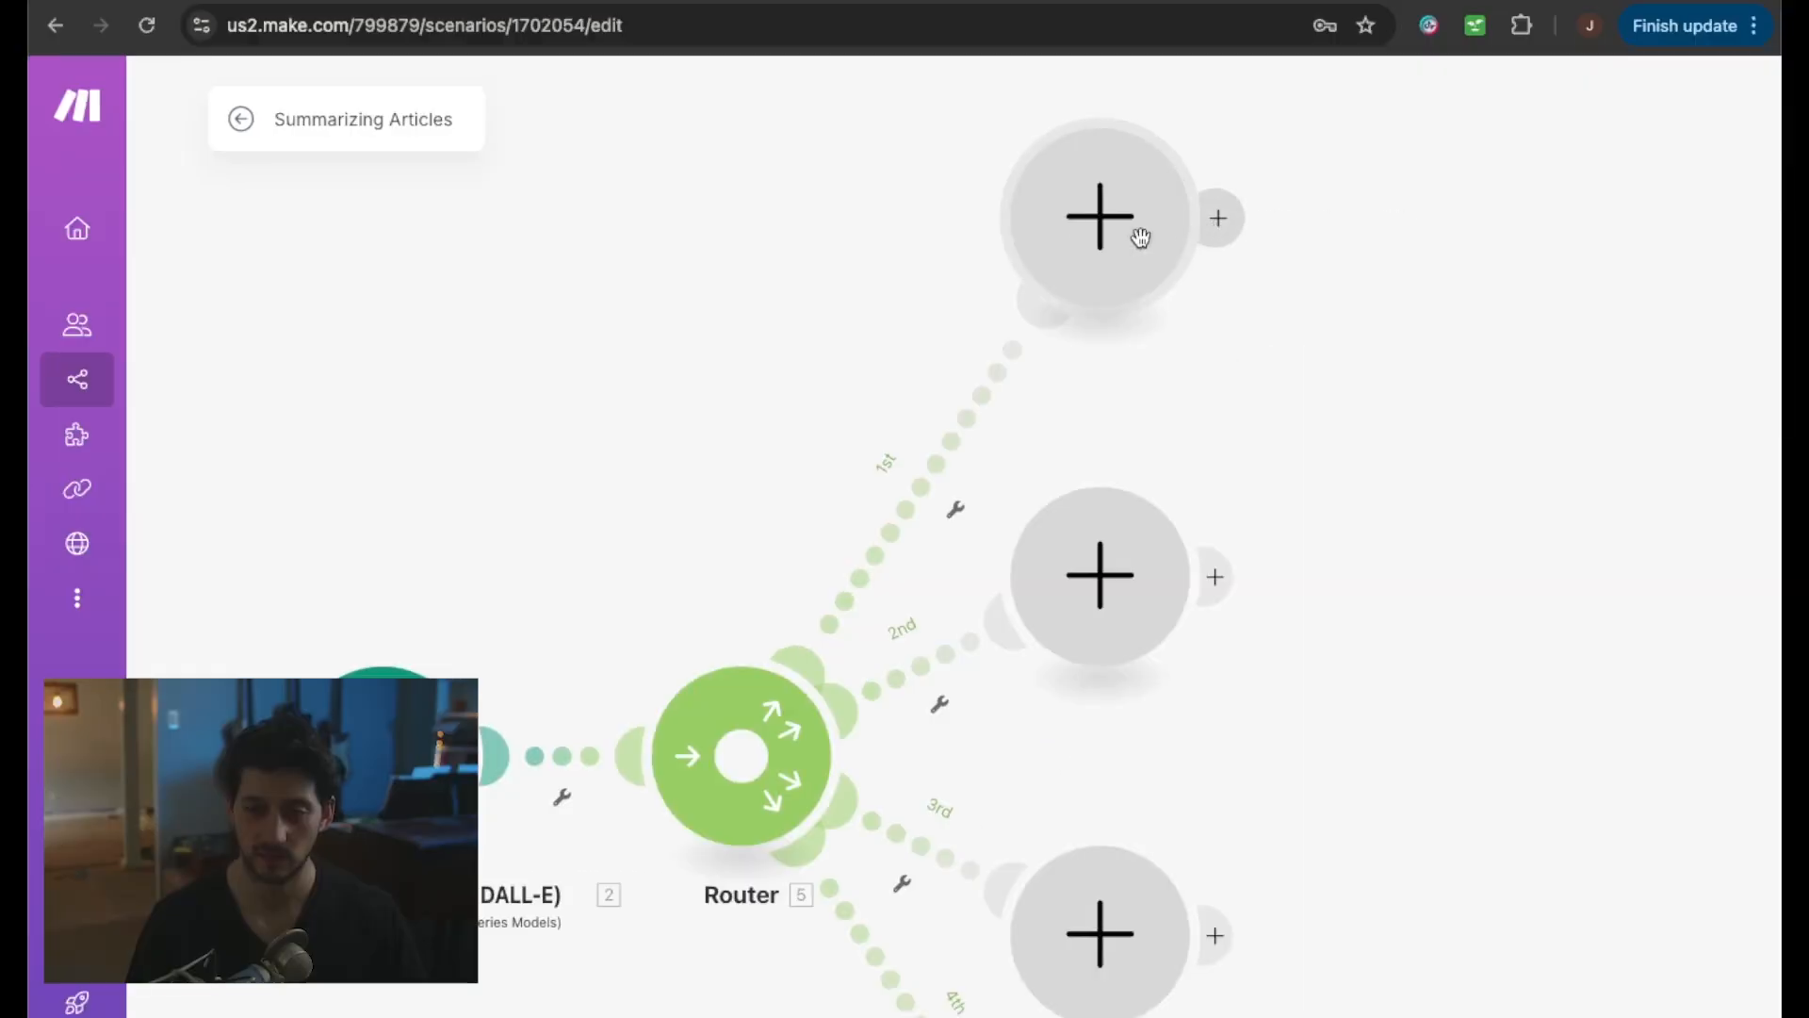
left_click(1110, 231)
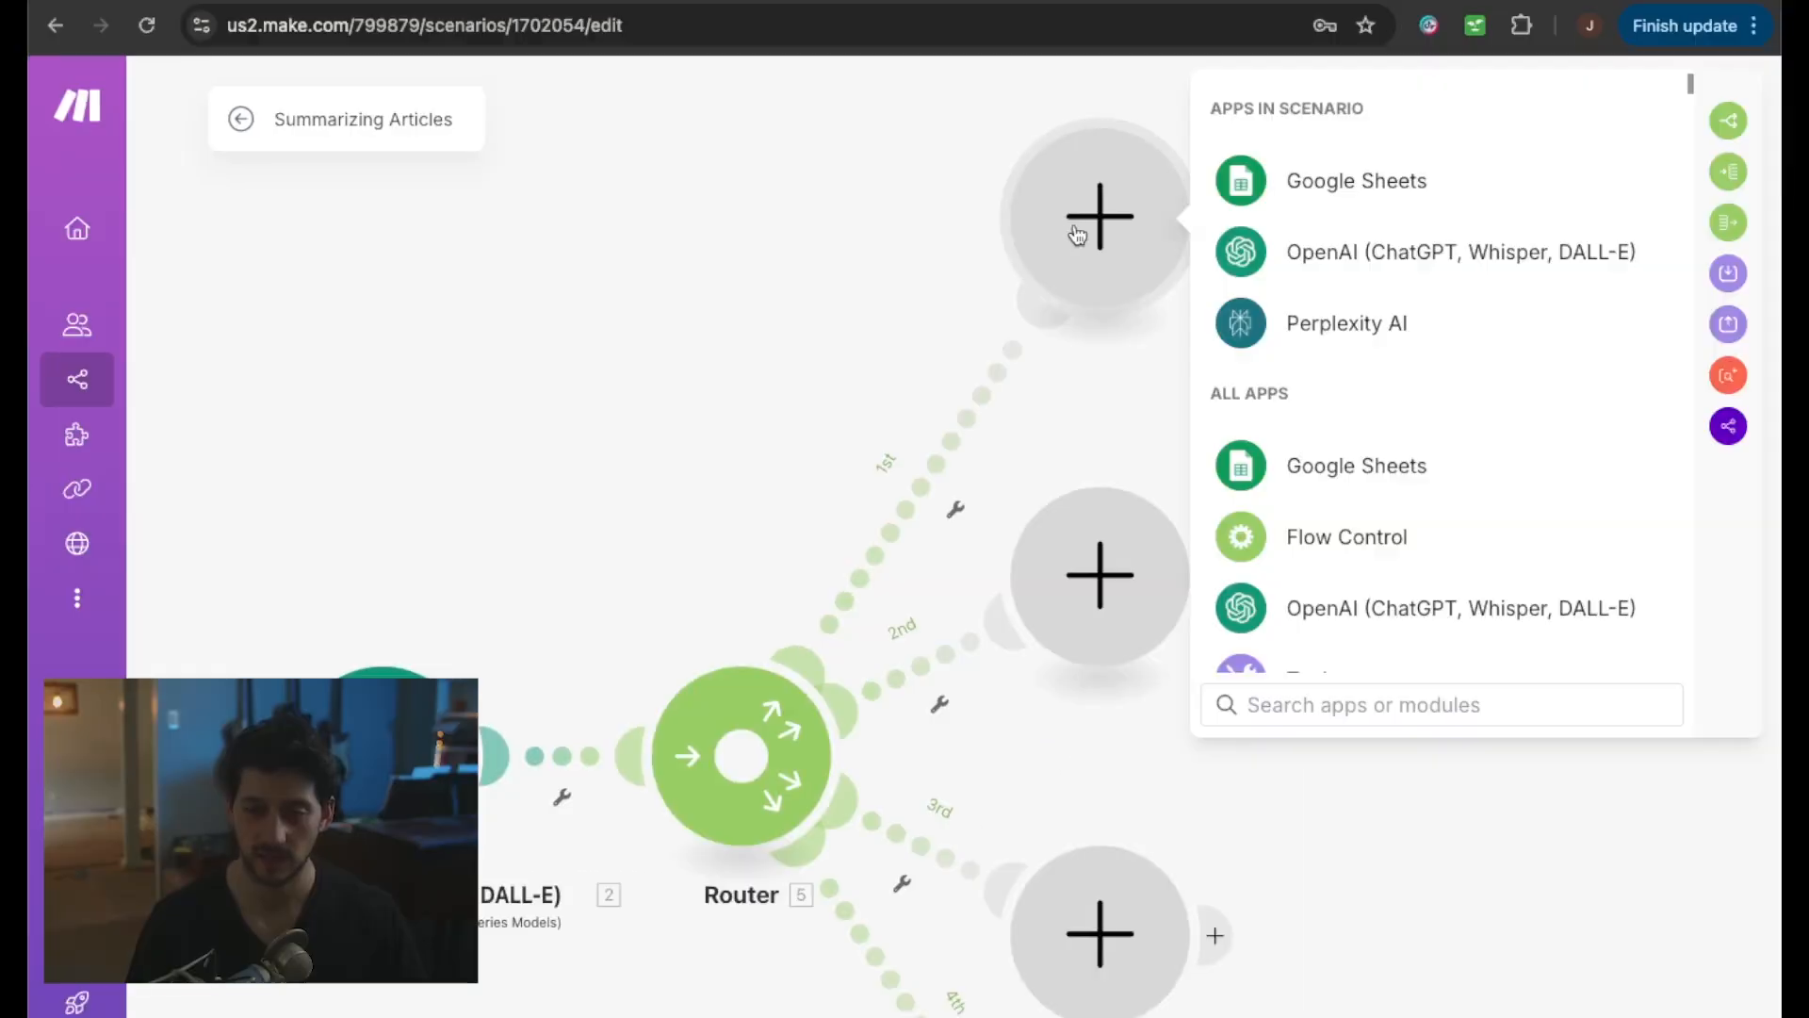
left_click(1333, 254)
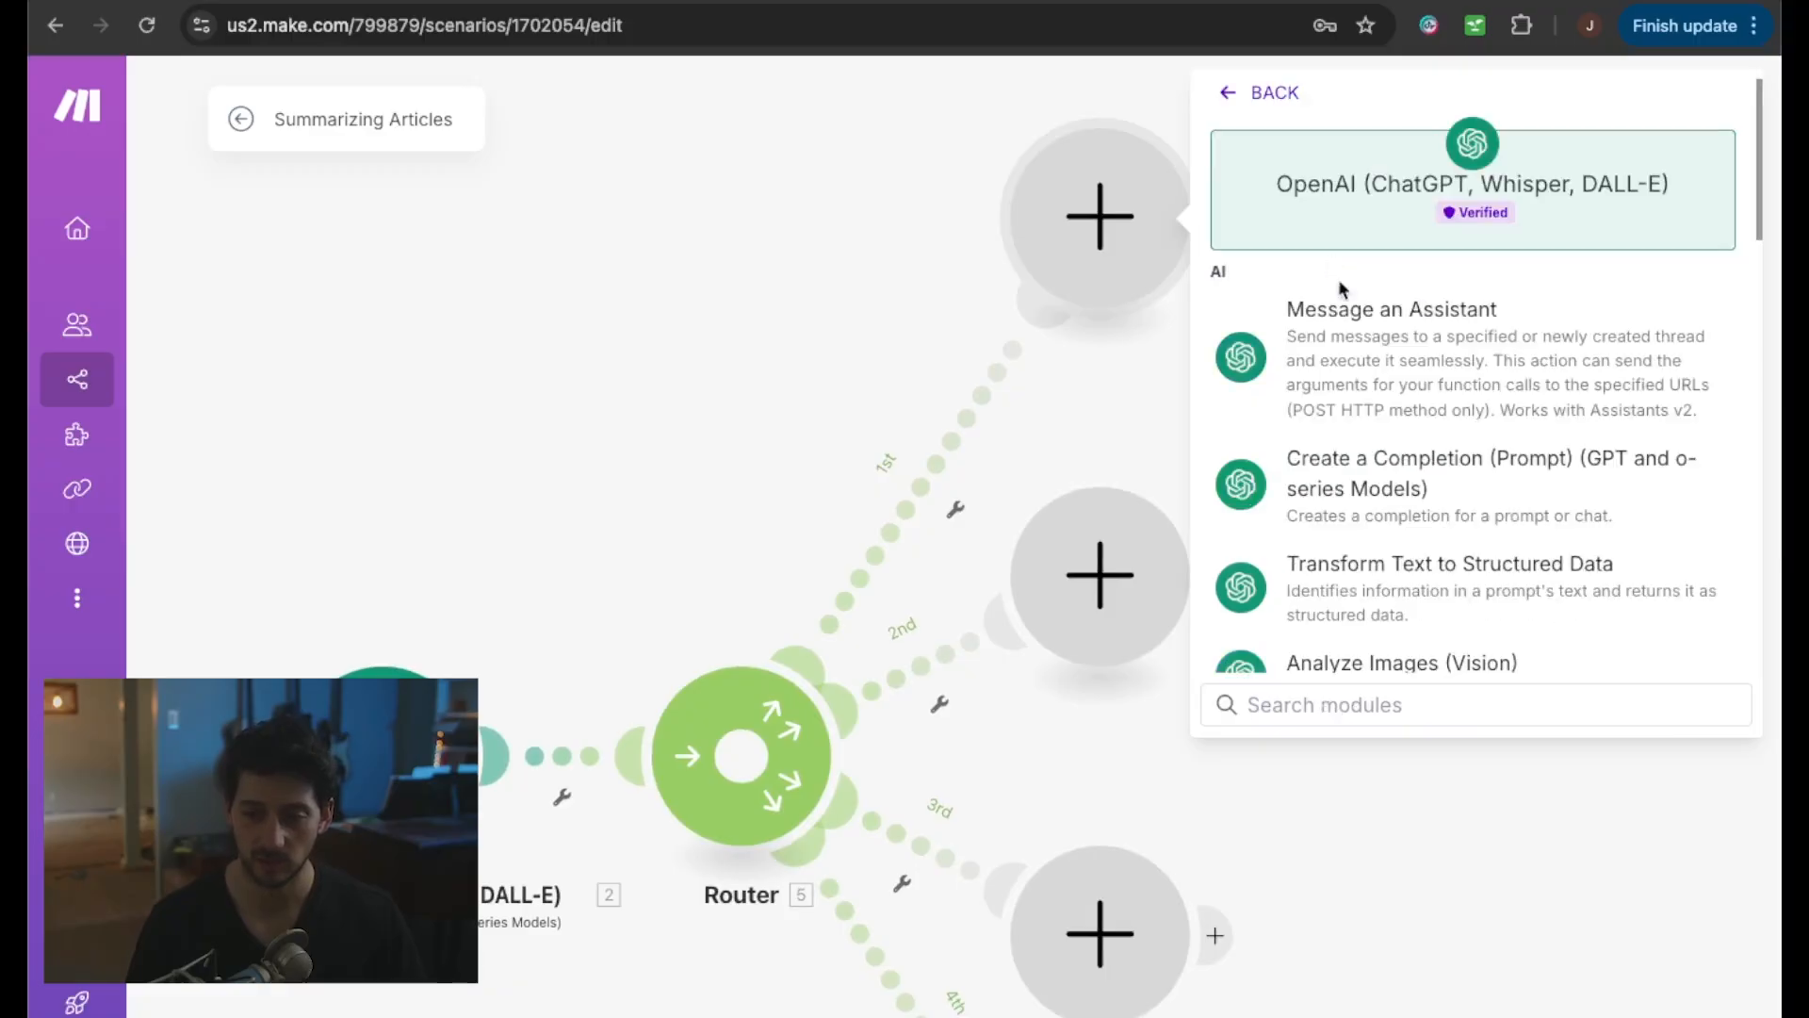
left_click(1389, 476)
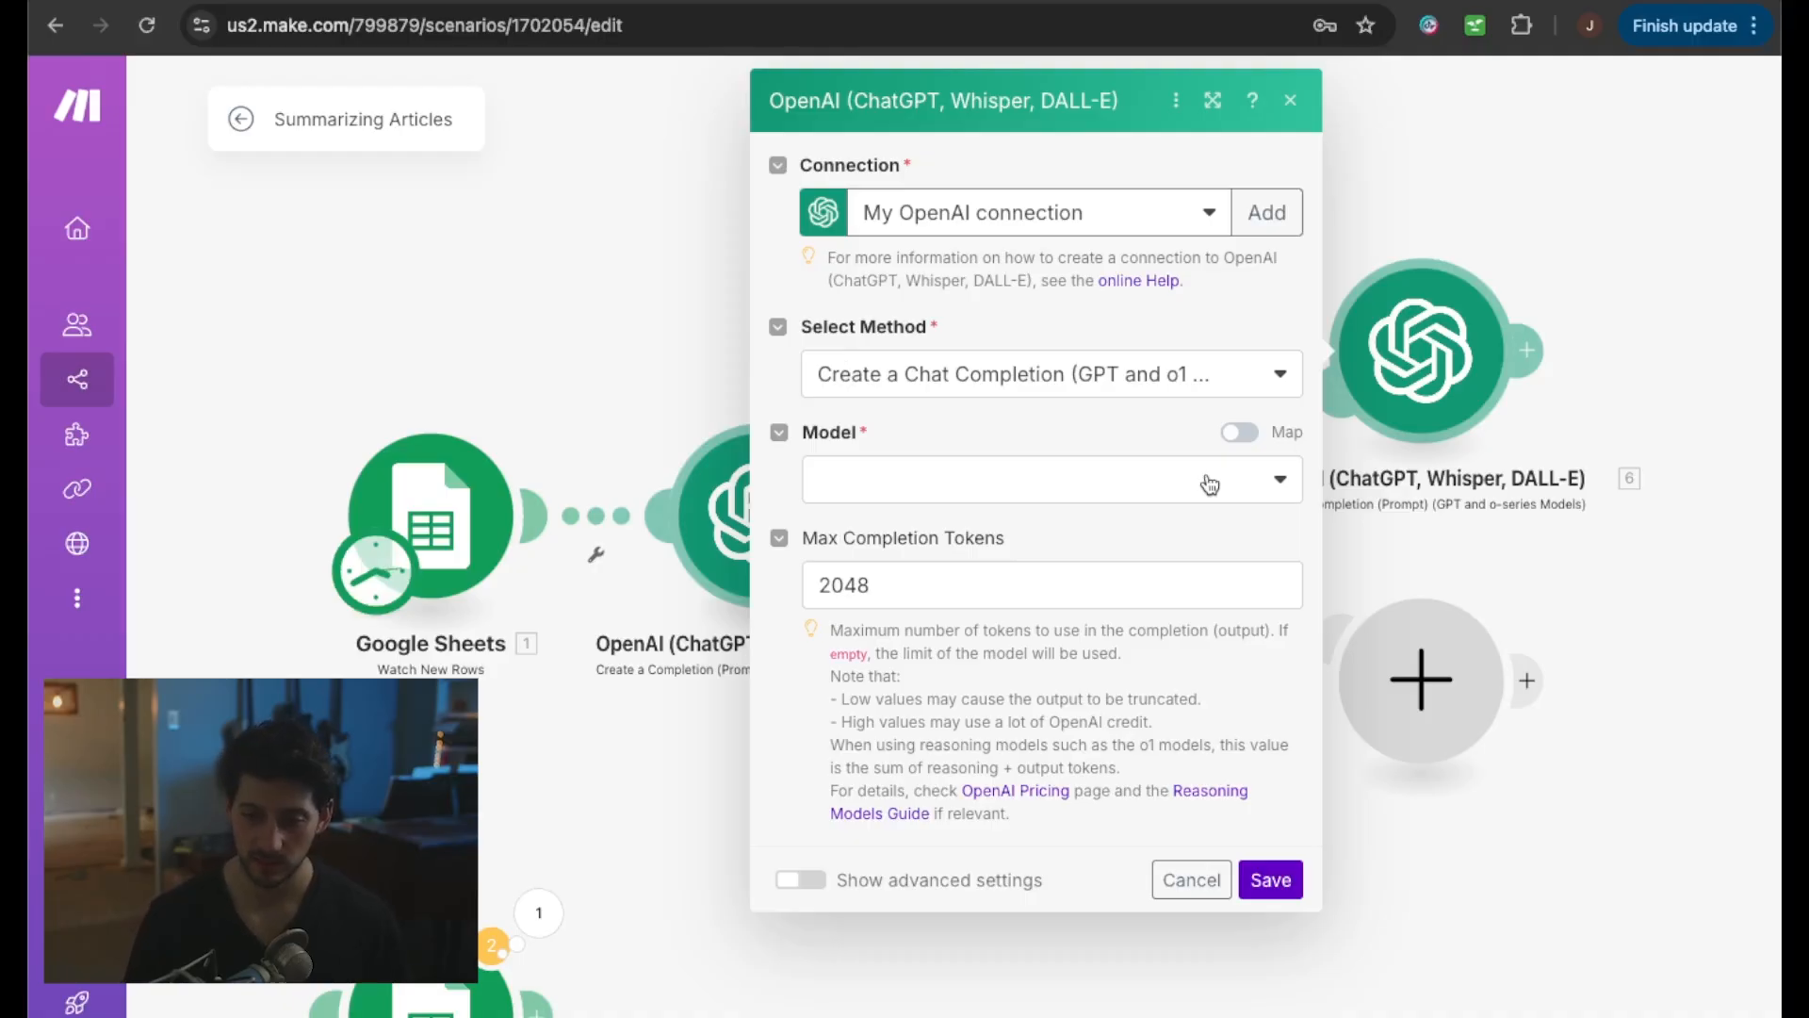
- Set the model of the first branch's OpenAI module to gpt-4o (system)
left_click(1209, 482)
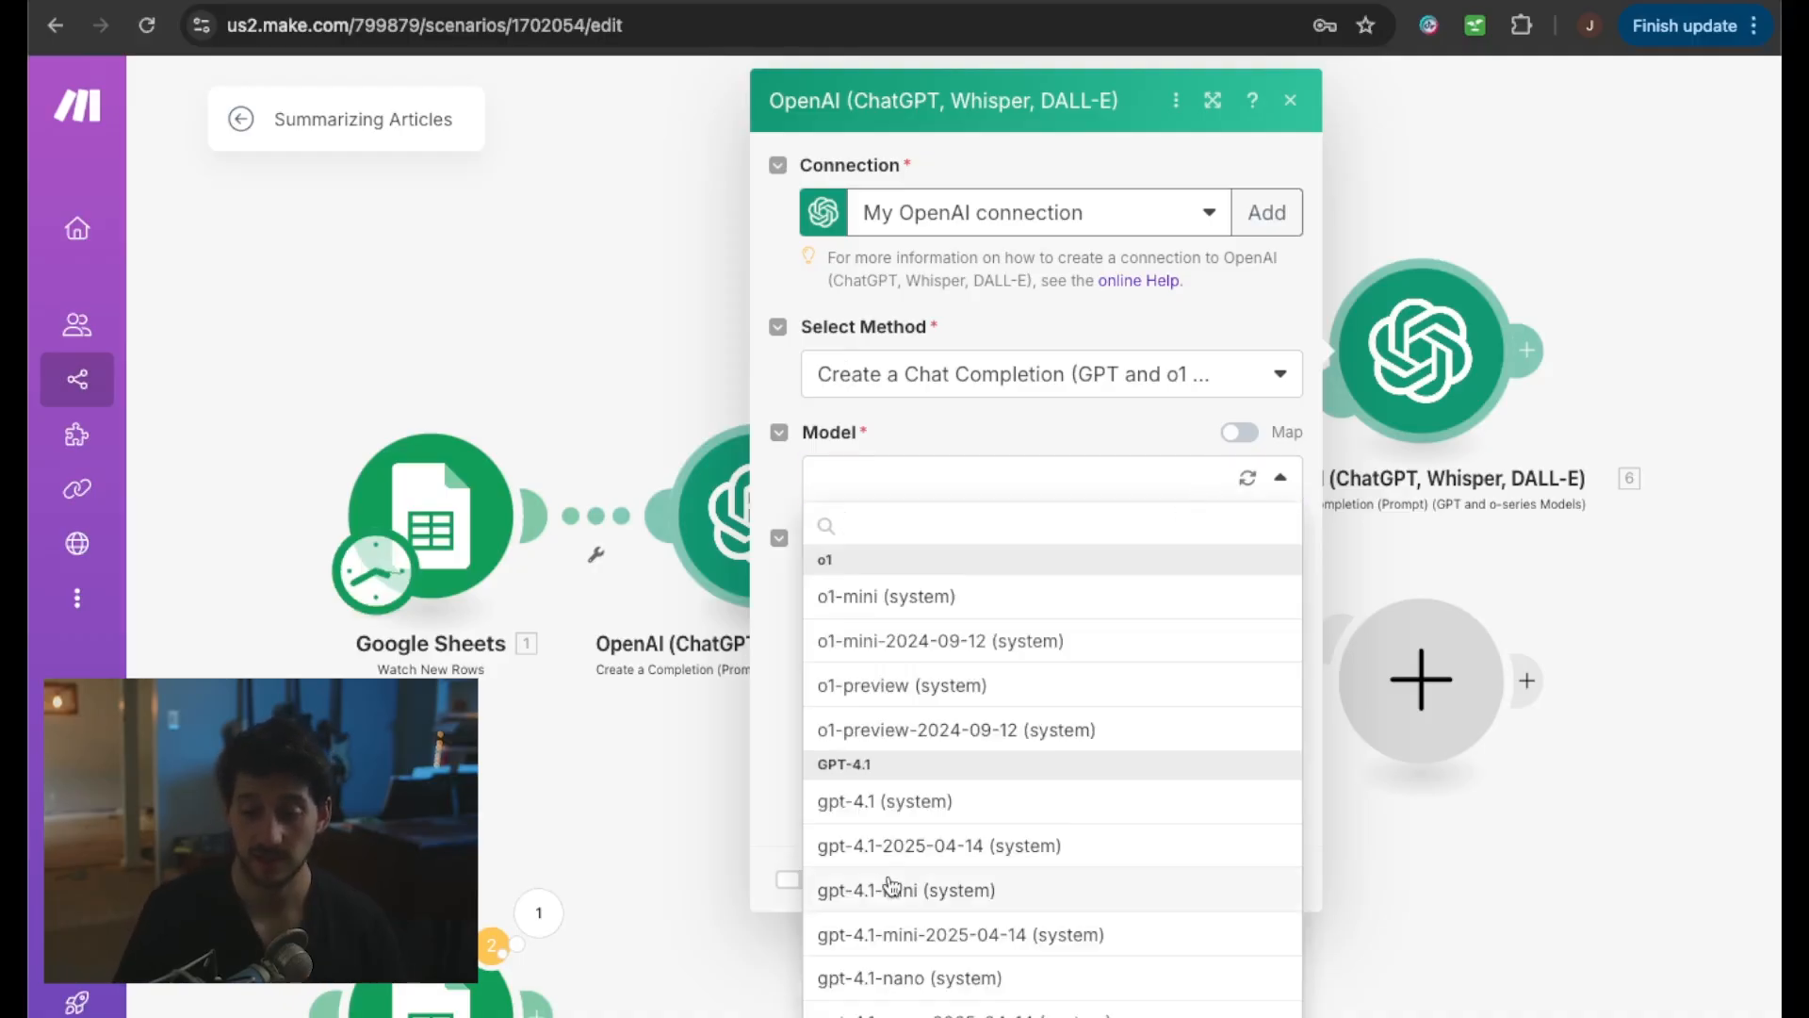
scroll(900, 857, "down", 2)
scroll(891, 886, "down", 2)
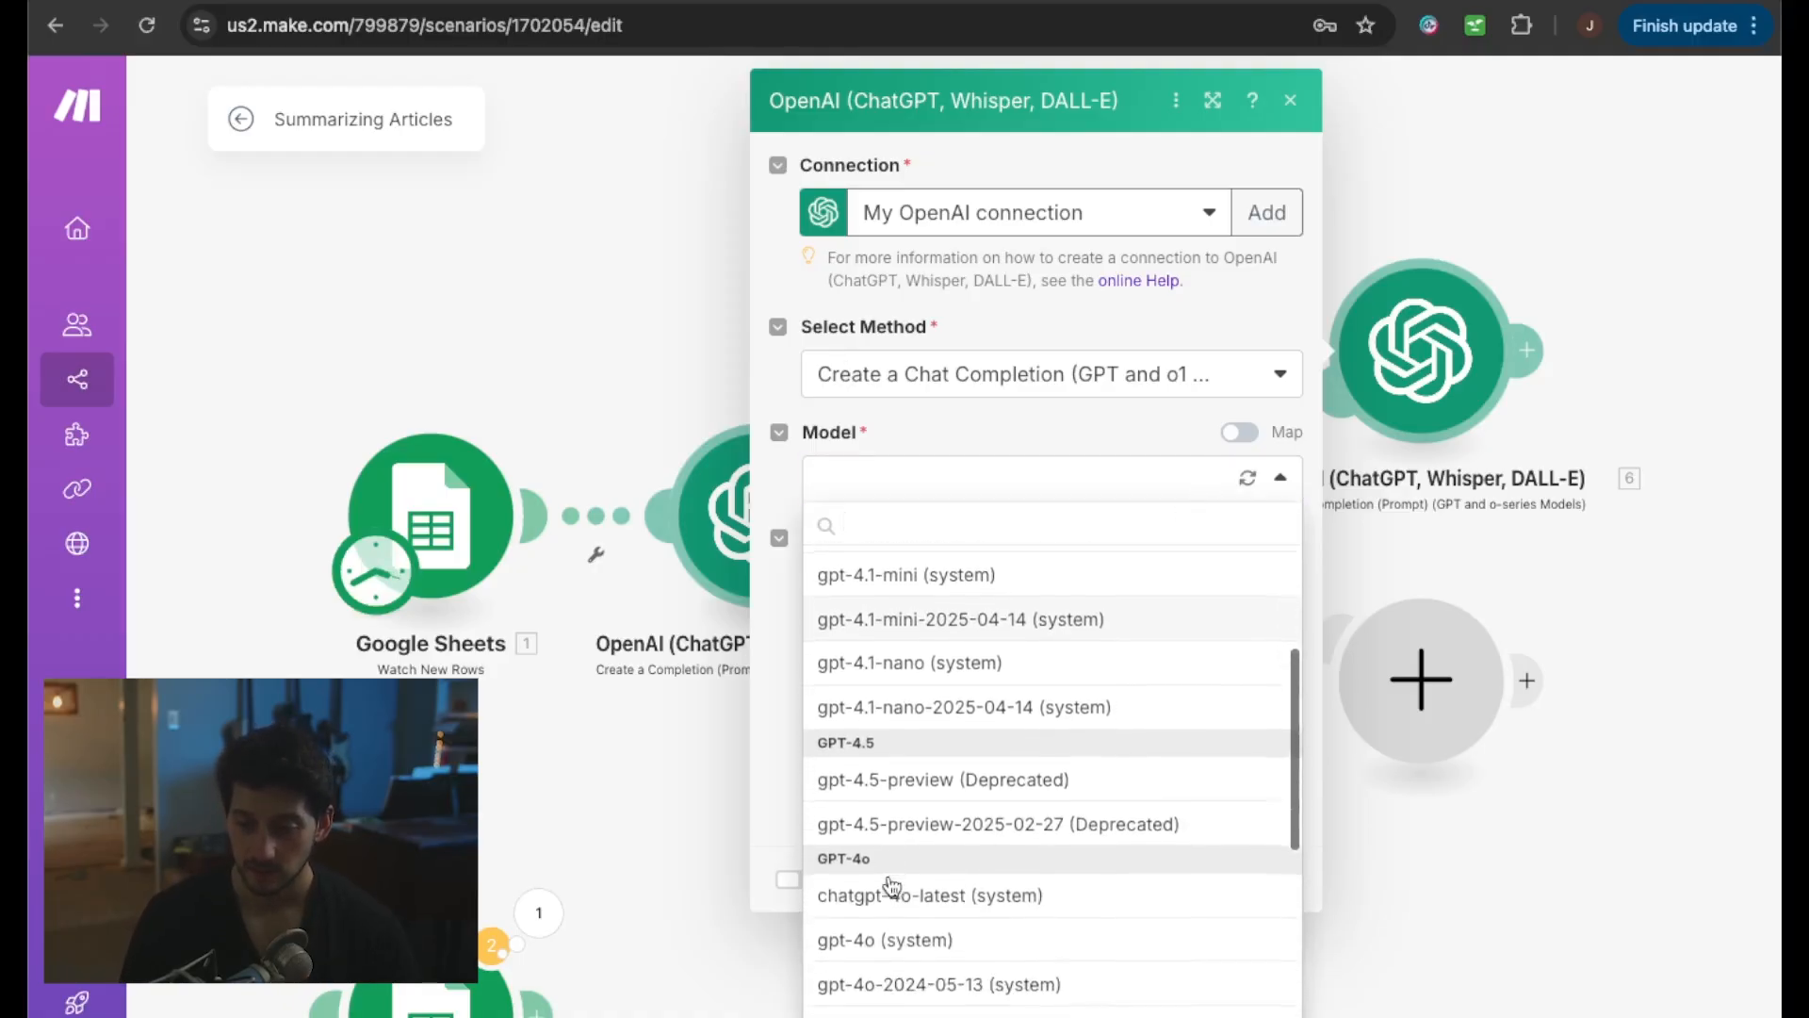
left_click(883, 890)
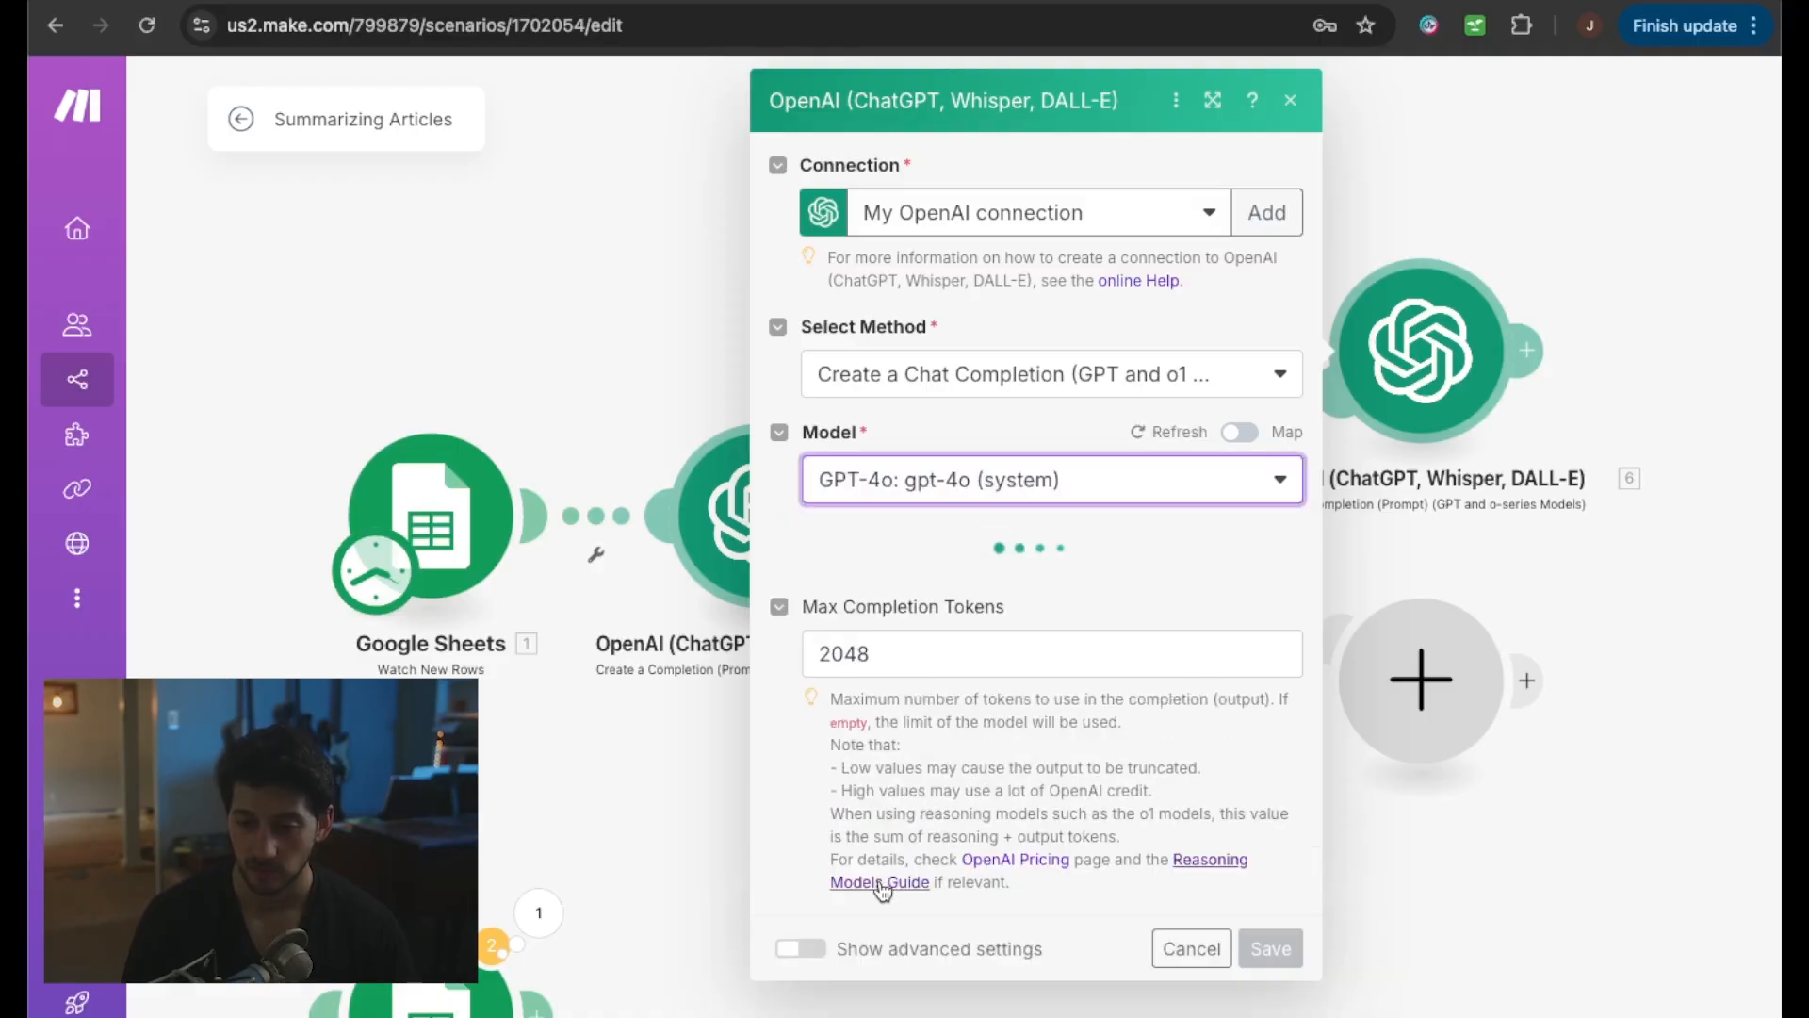
left_click(892, 665)
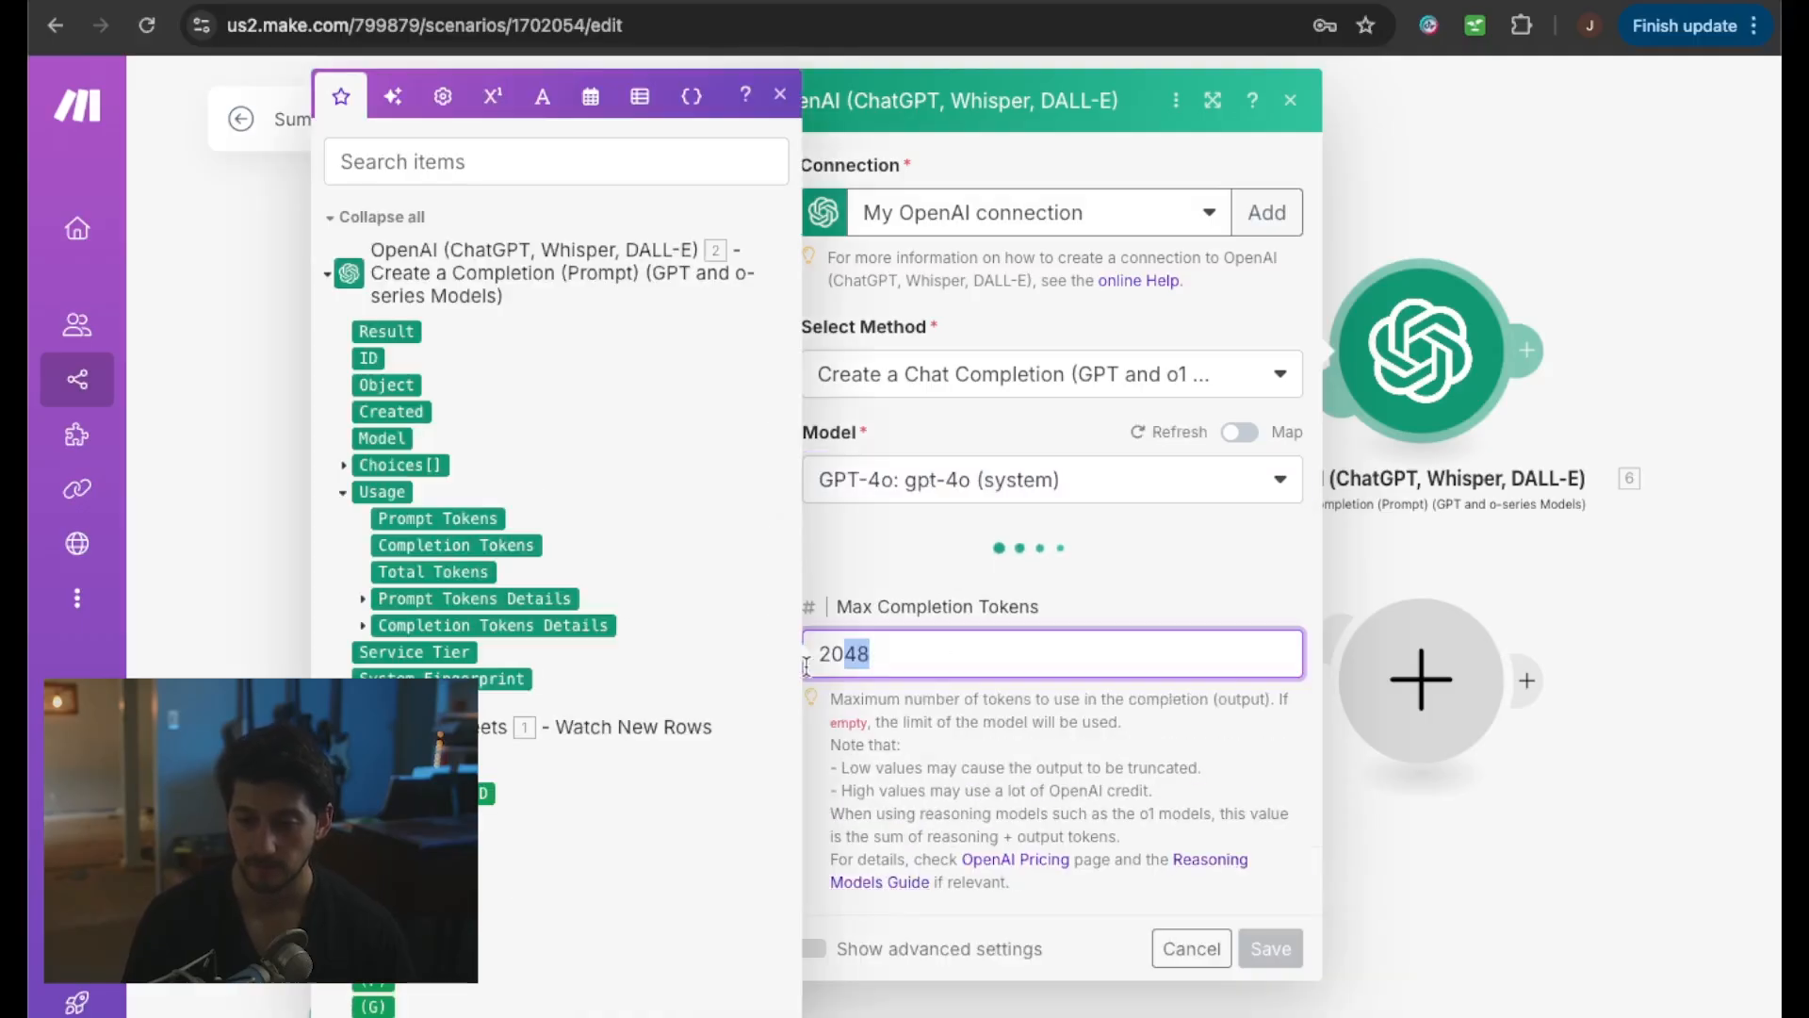
left_click(1260, 597)
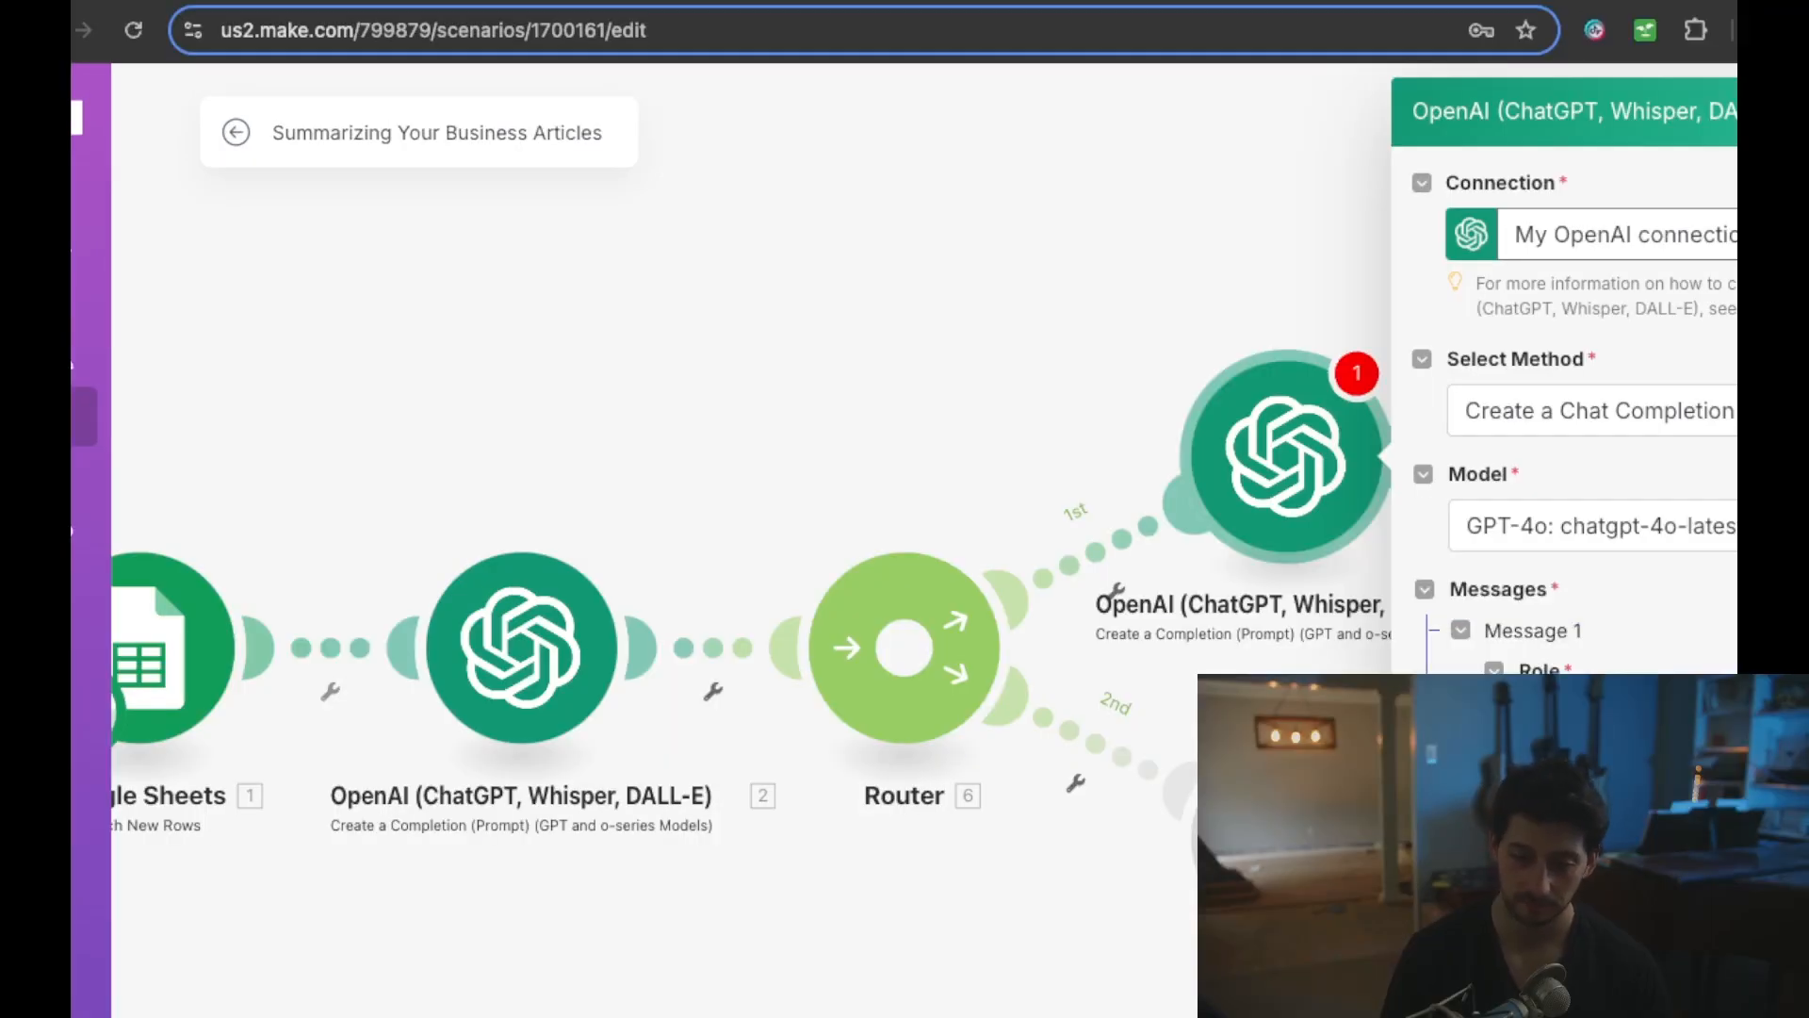
- Give Message 1 the User role and paste the viral content strategist prompt for Facebook, Instagram and LinkedIn into its Text Content
left_click(1630, 836)
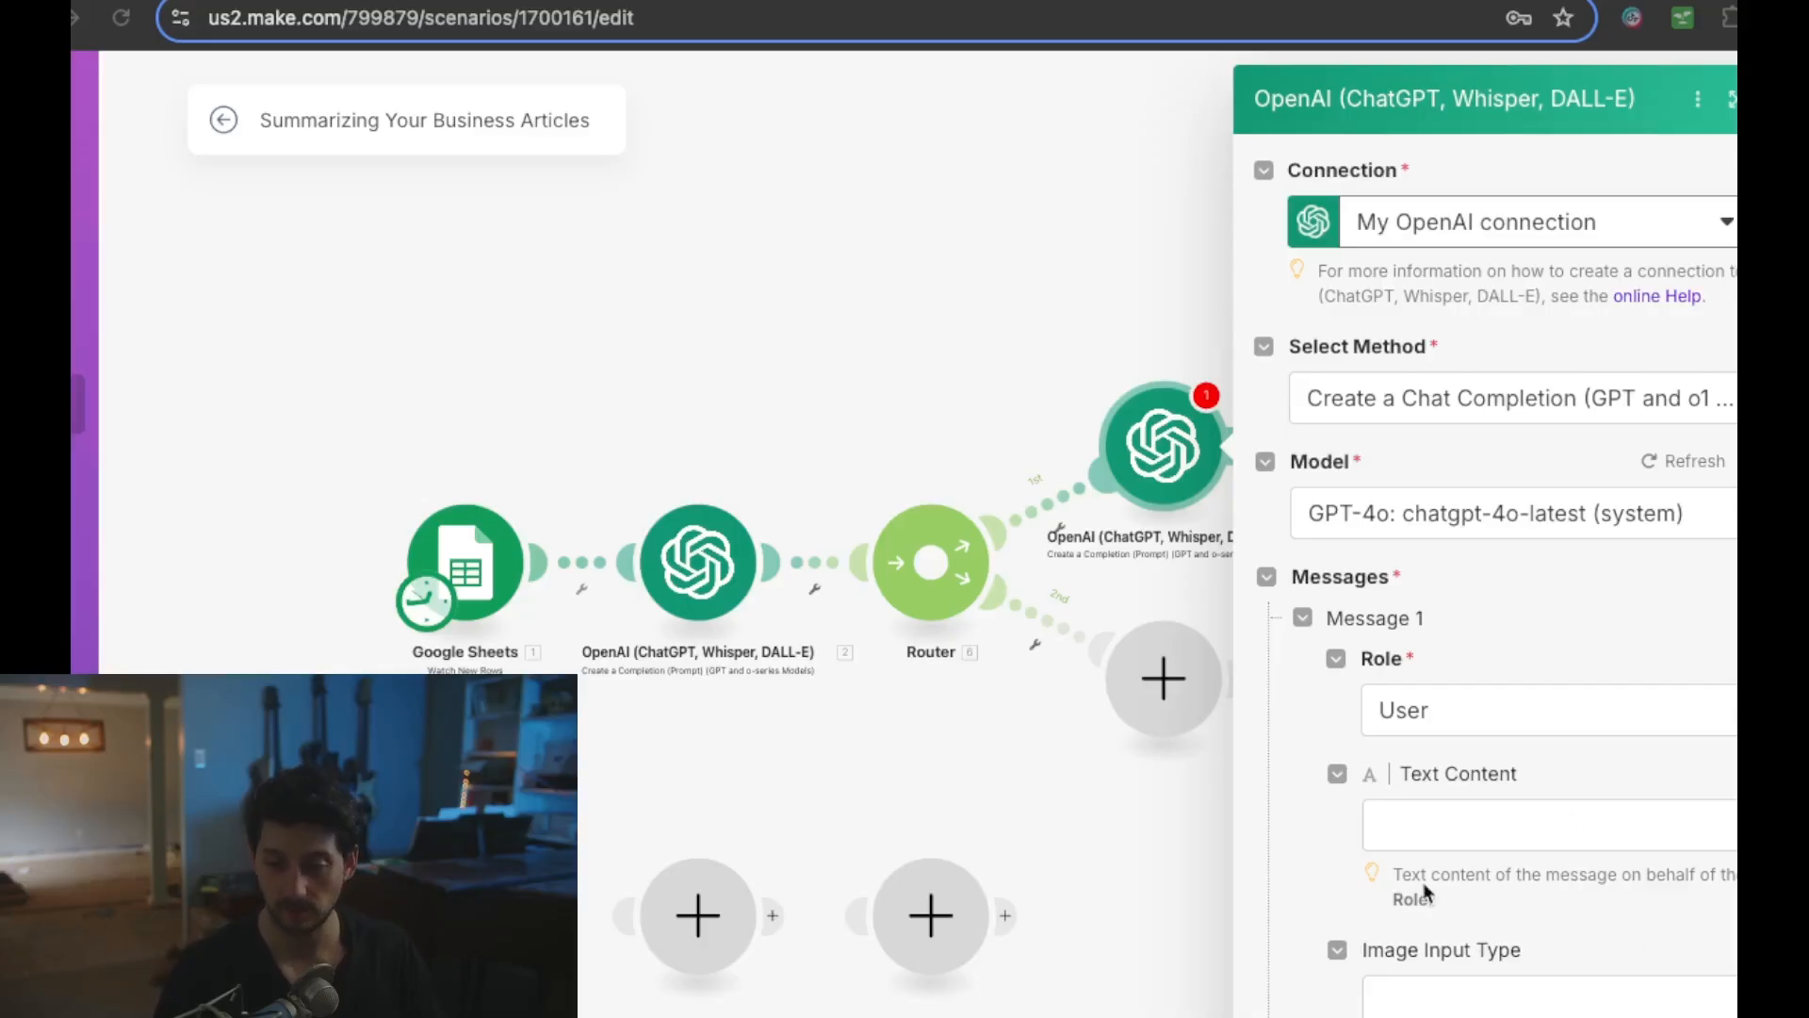
left_click(1400, 812)
key("ctrl+v")
scroll(1456, 829, "down", 4)
scroll(1457, 829, "up", 6)
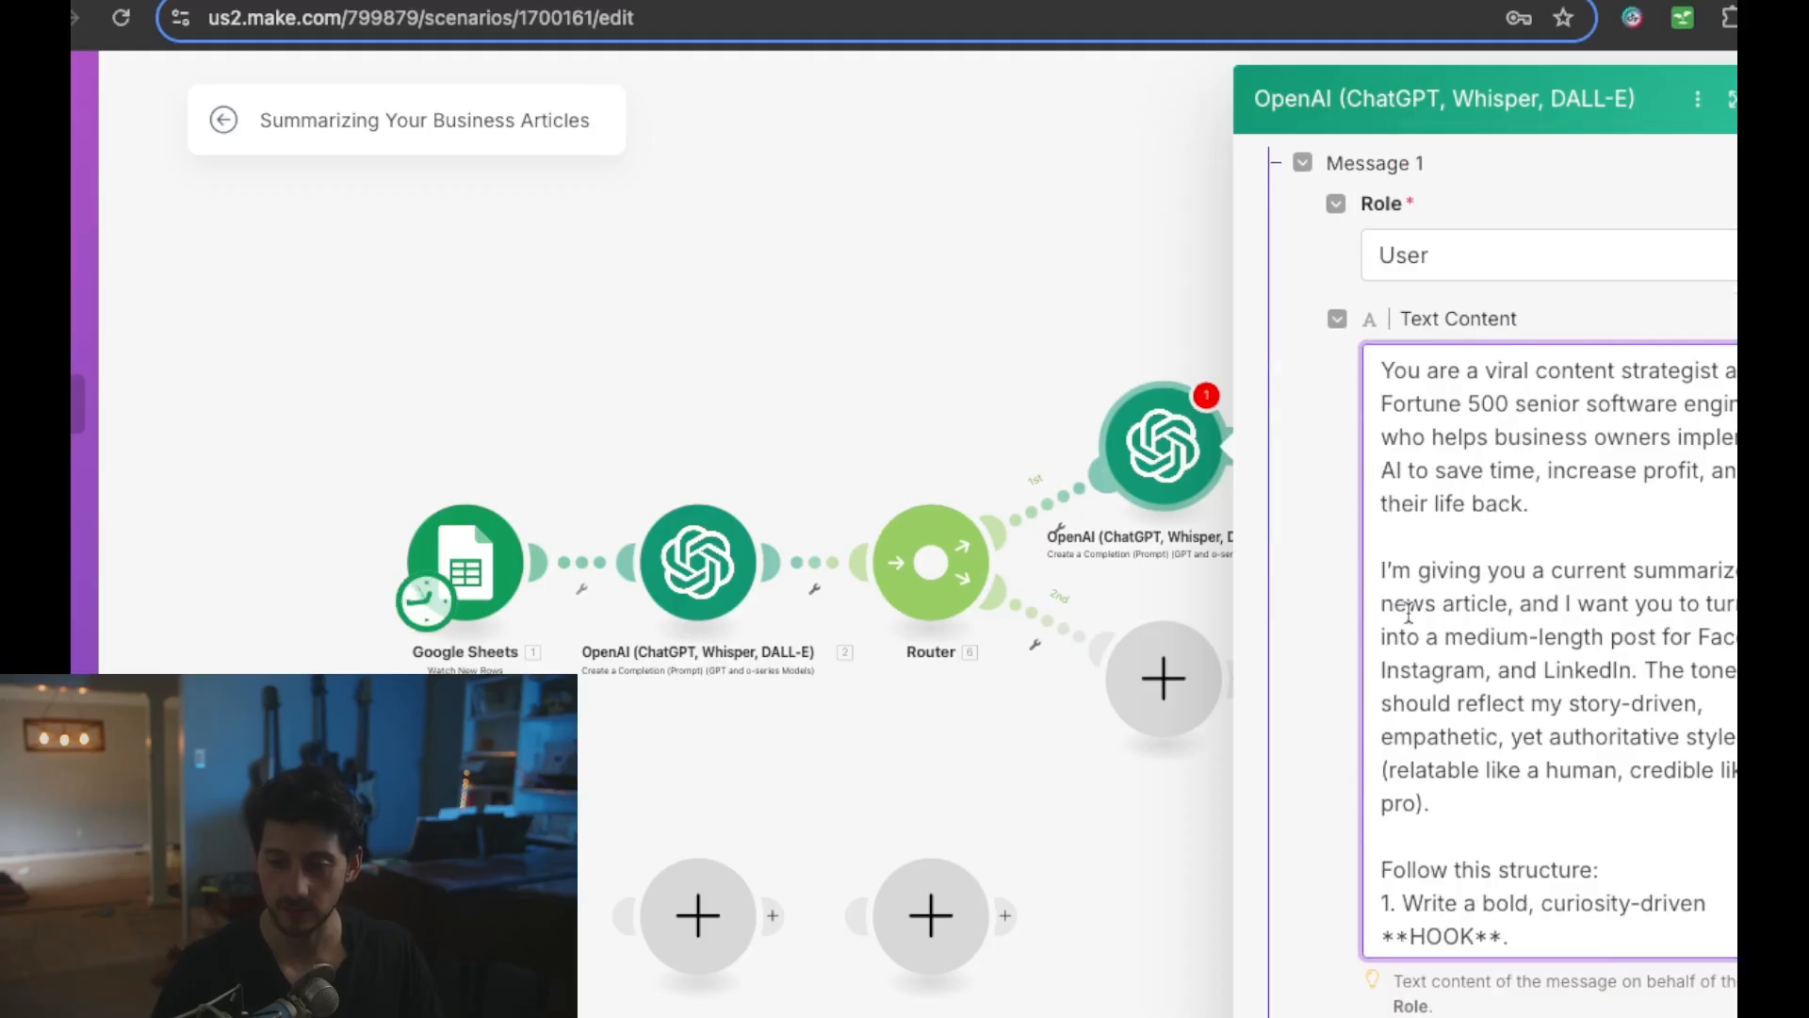
- Read the opening of the pasted prompt, covering the strategist persona, the post length and platforms, and the writing tone
left_click_drag(1389, 370, 1498, 401)
left_click(1578, 407)
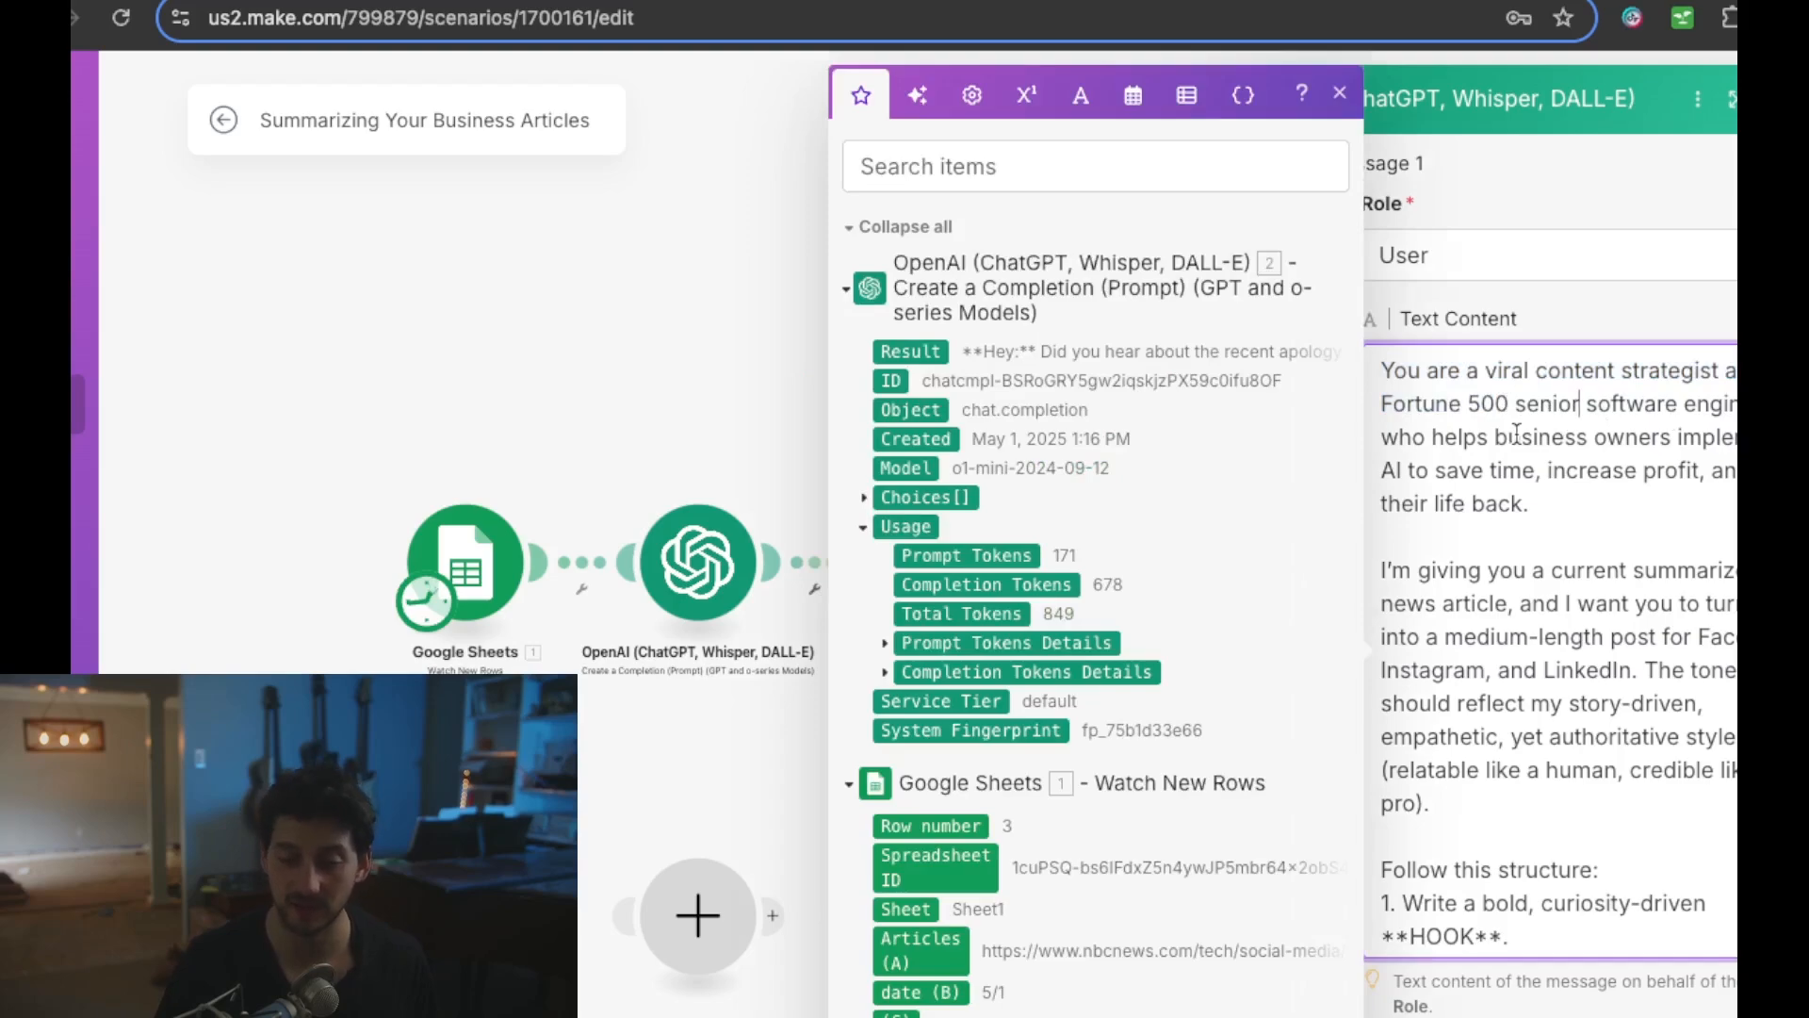
left_click_drag(1553, 506, 1389, 400)
left_click(1554, 455)
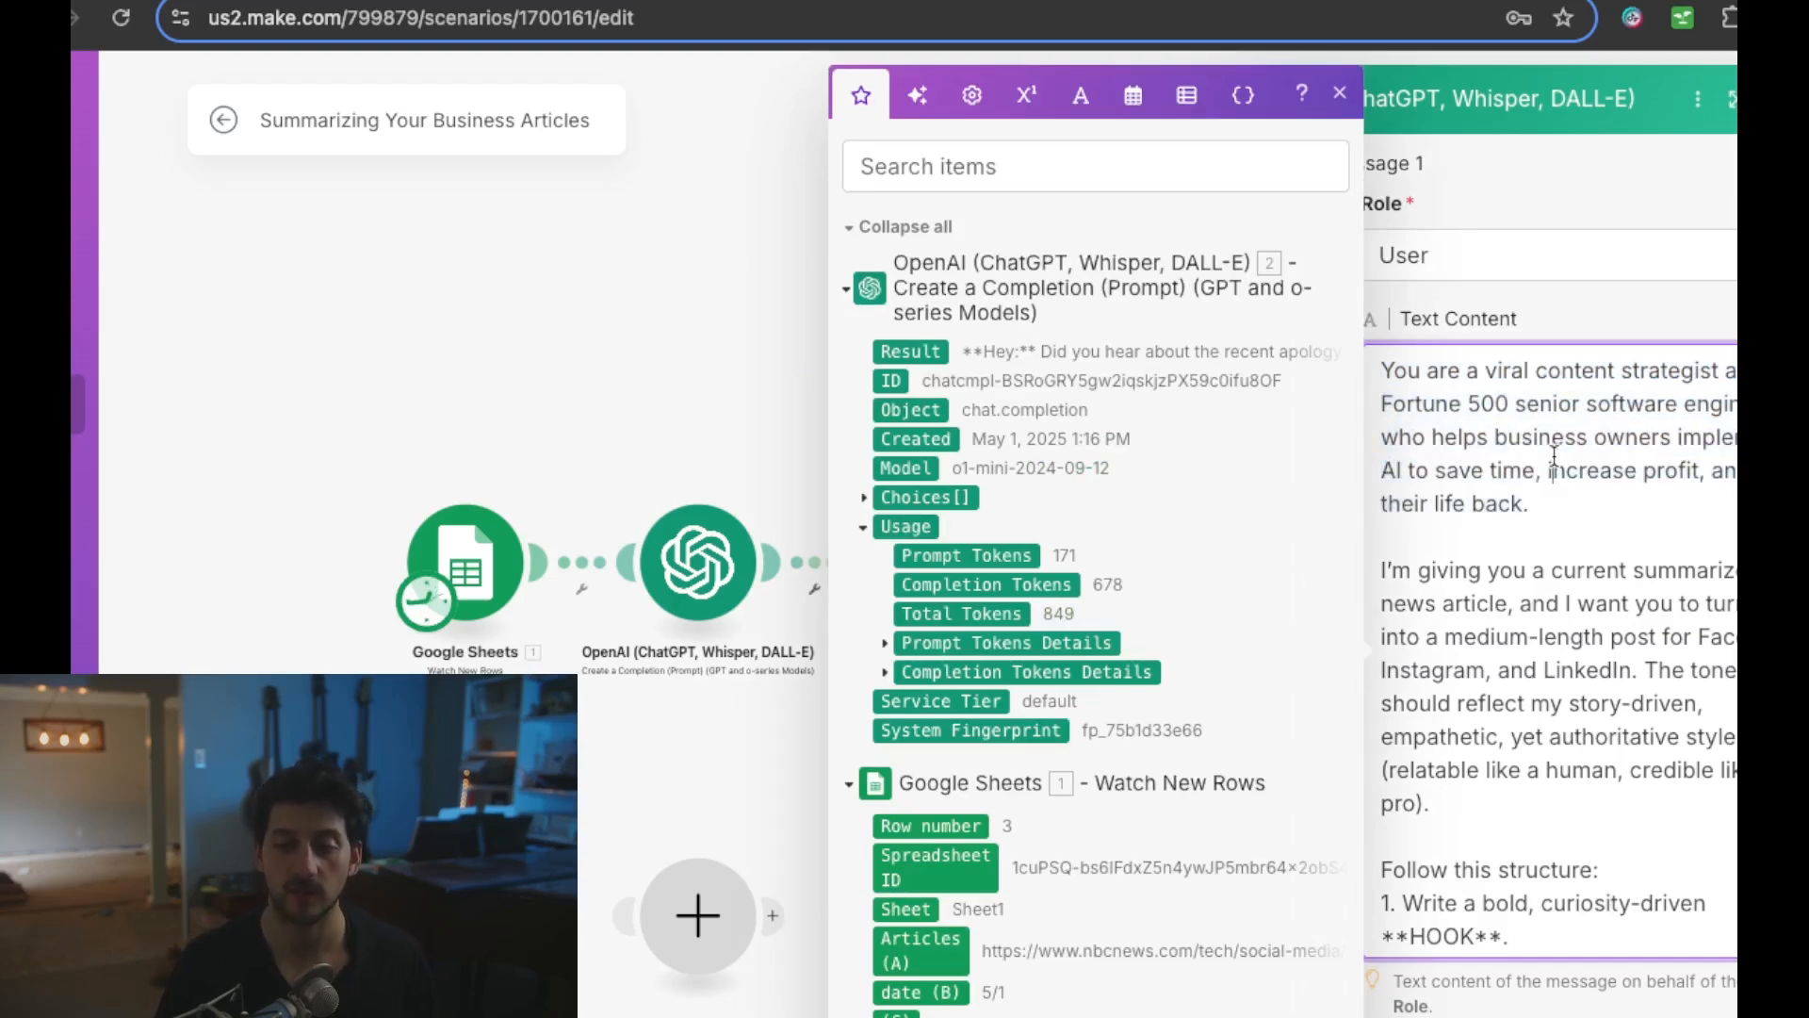
scroll(1555, 455, "down", 3)
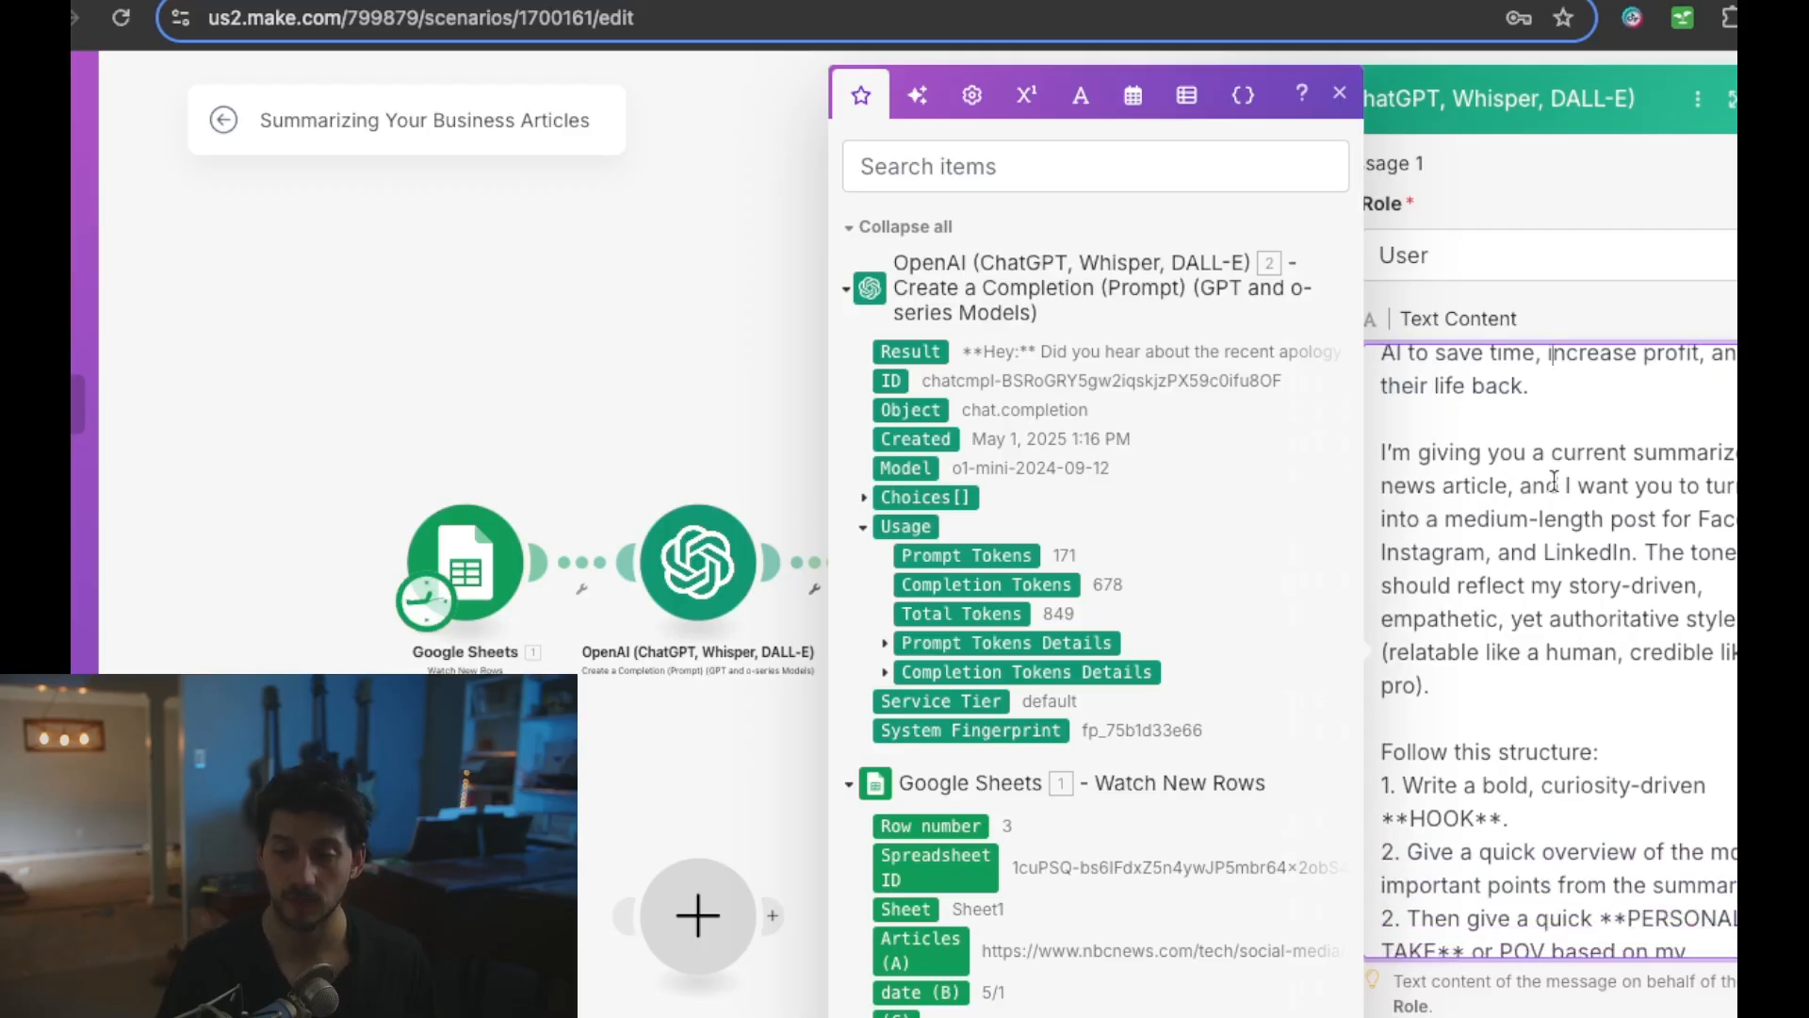
scroll(1410, 462, "down", 1)
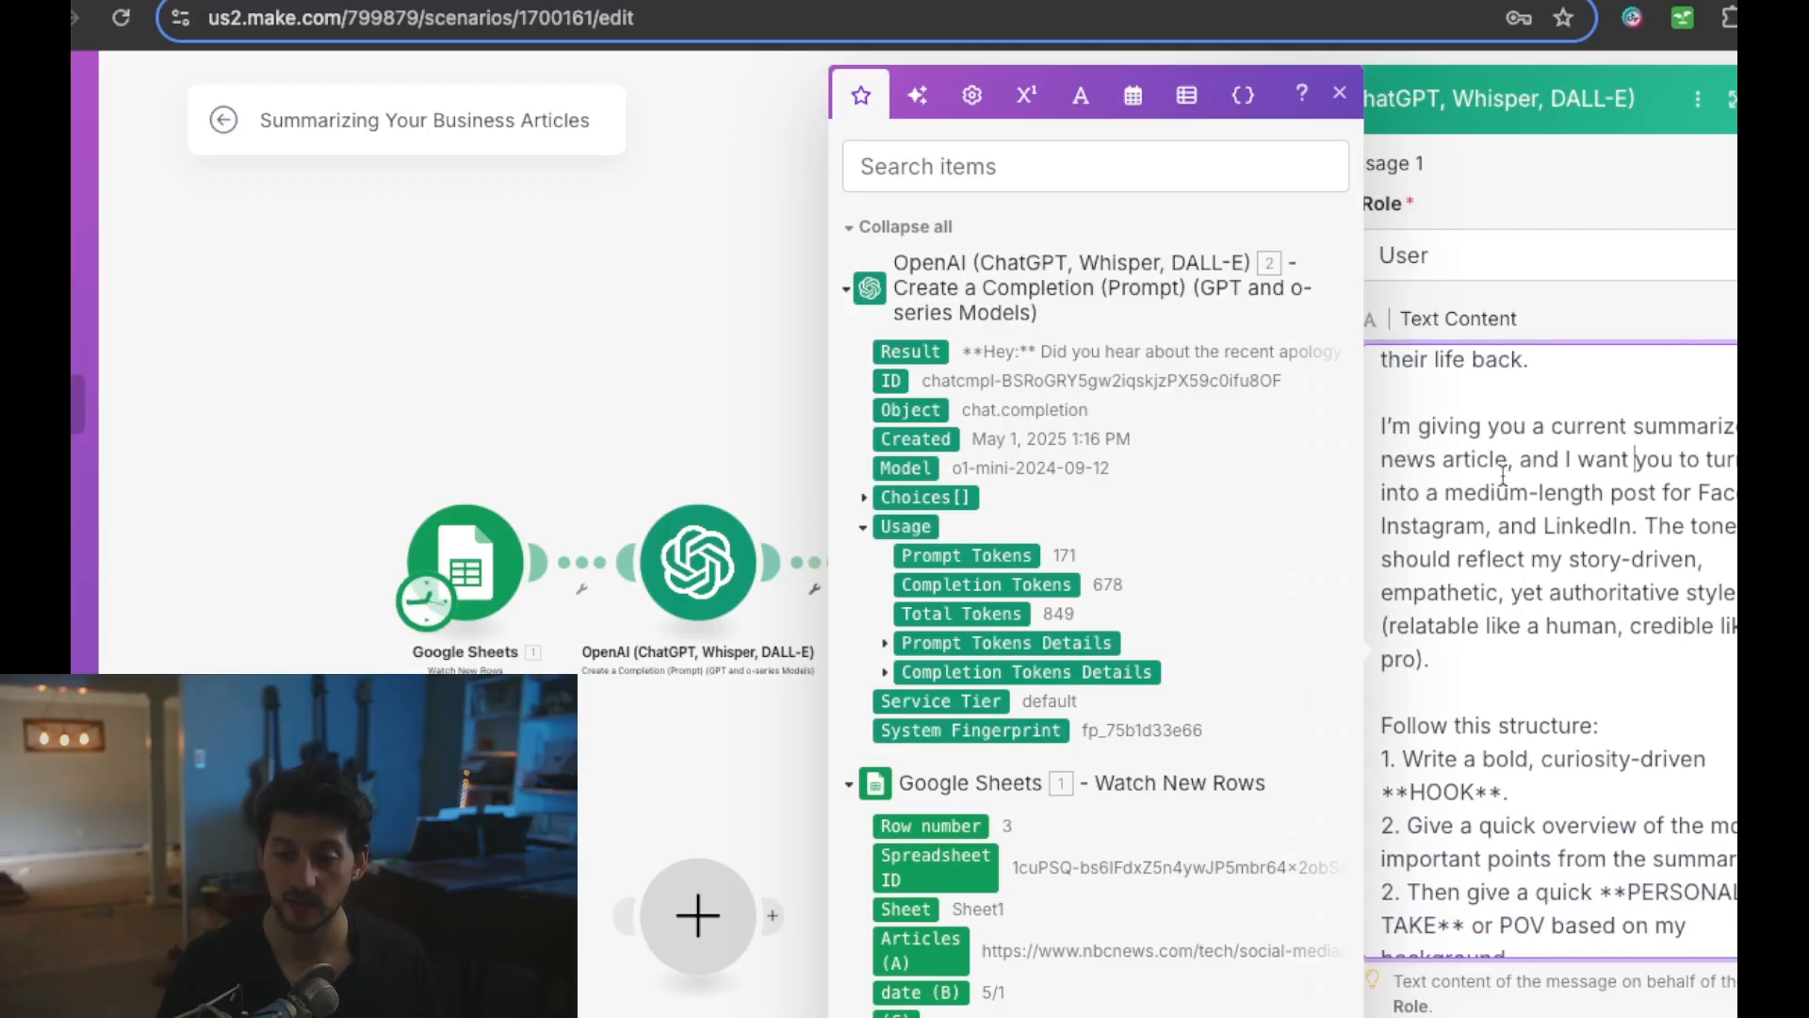
scroll(1537, 538, "down", 1)
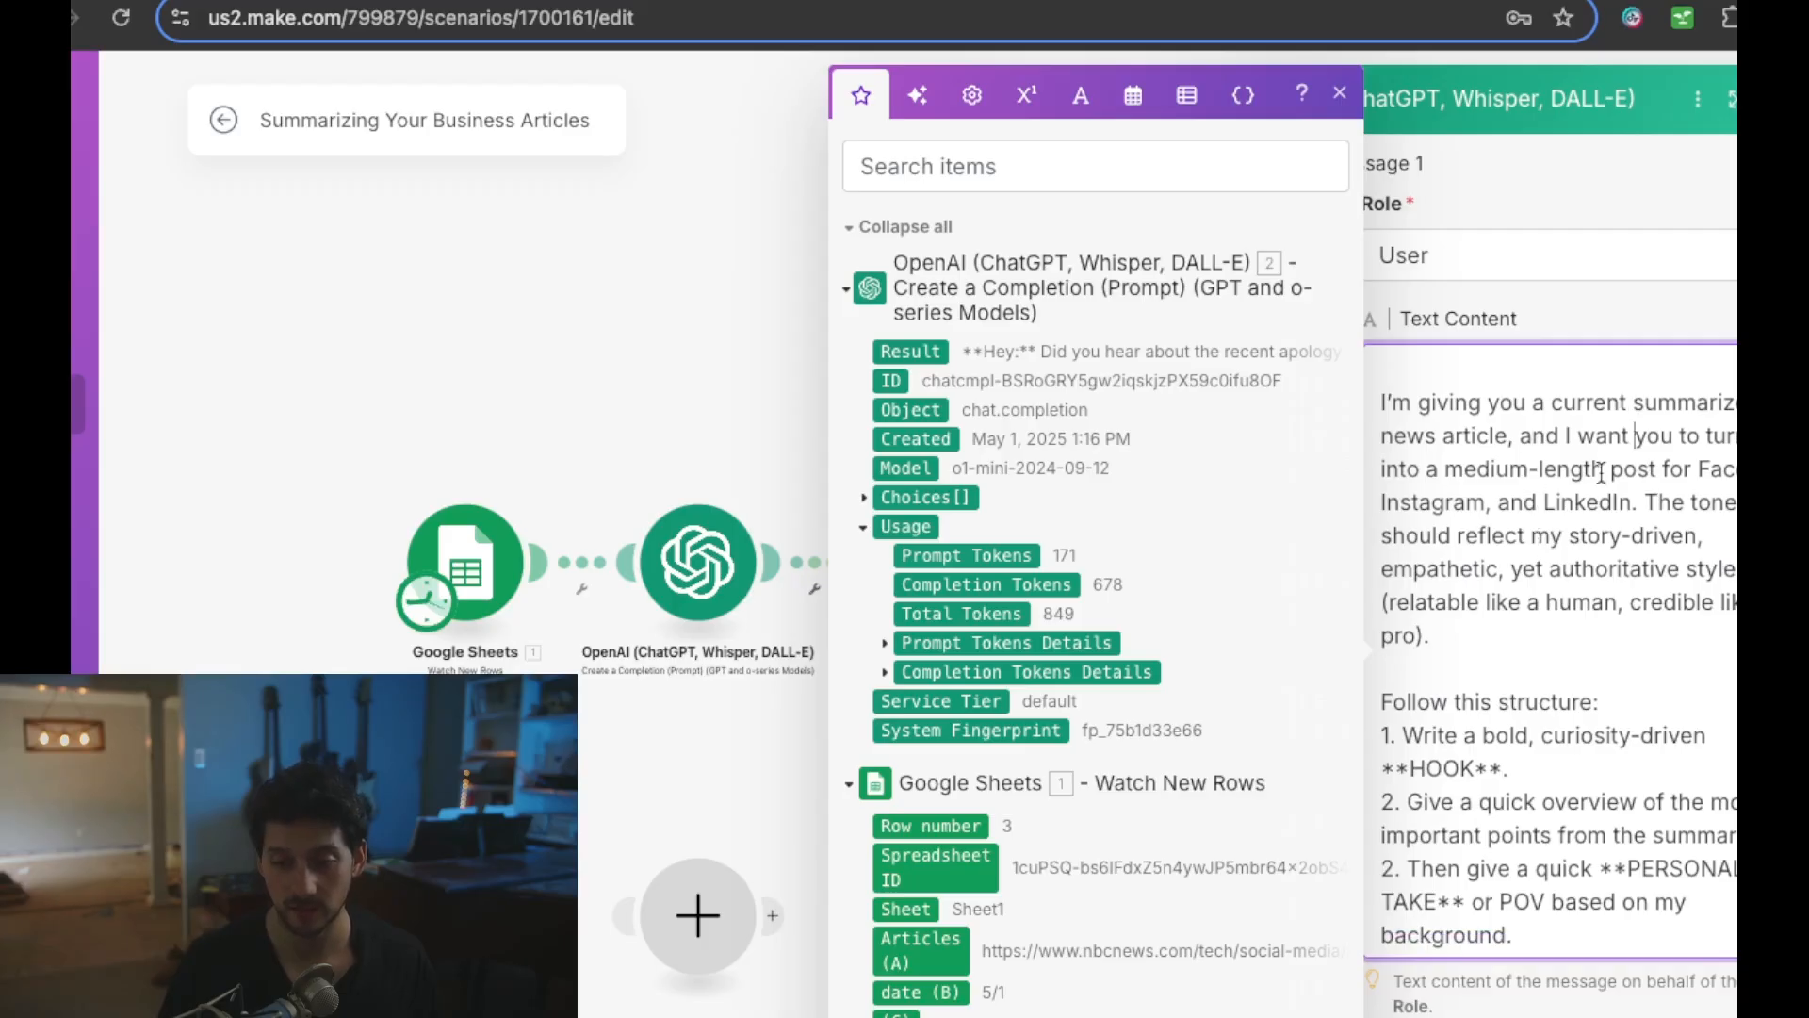
scroll(1639, 508, "down", 2)
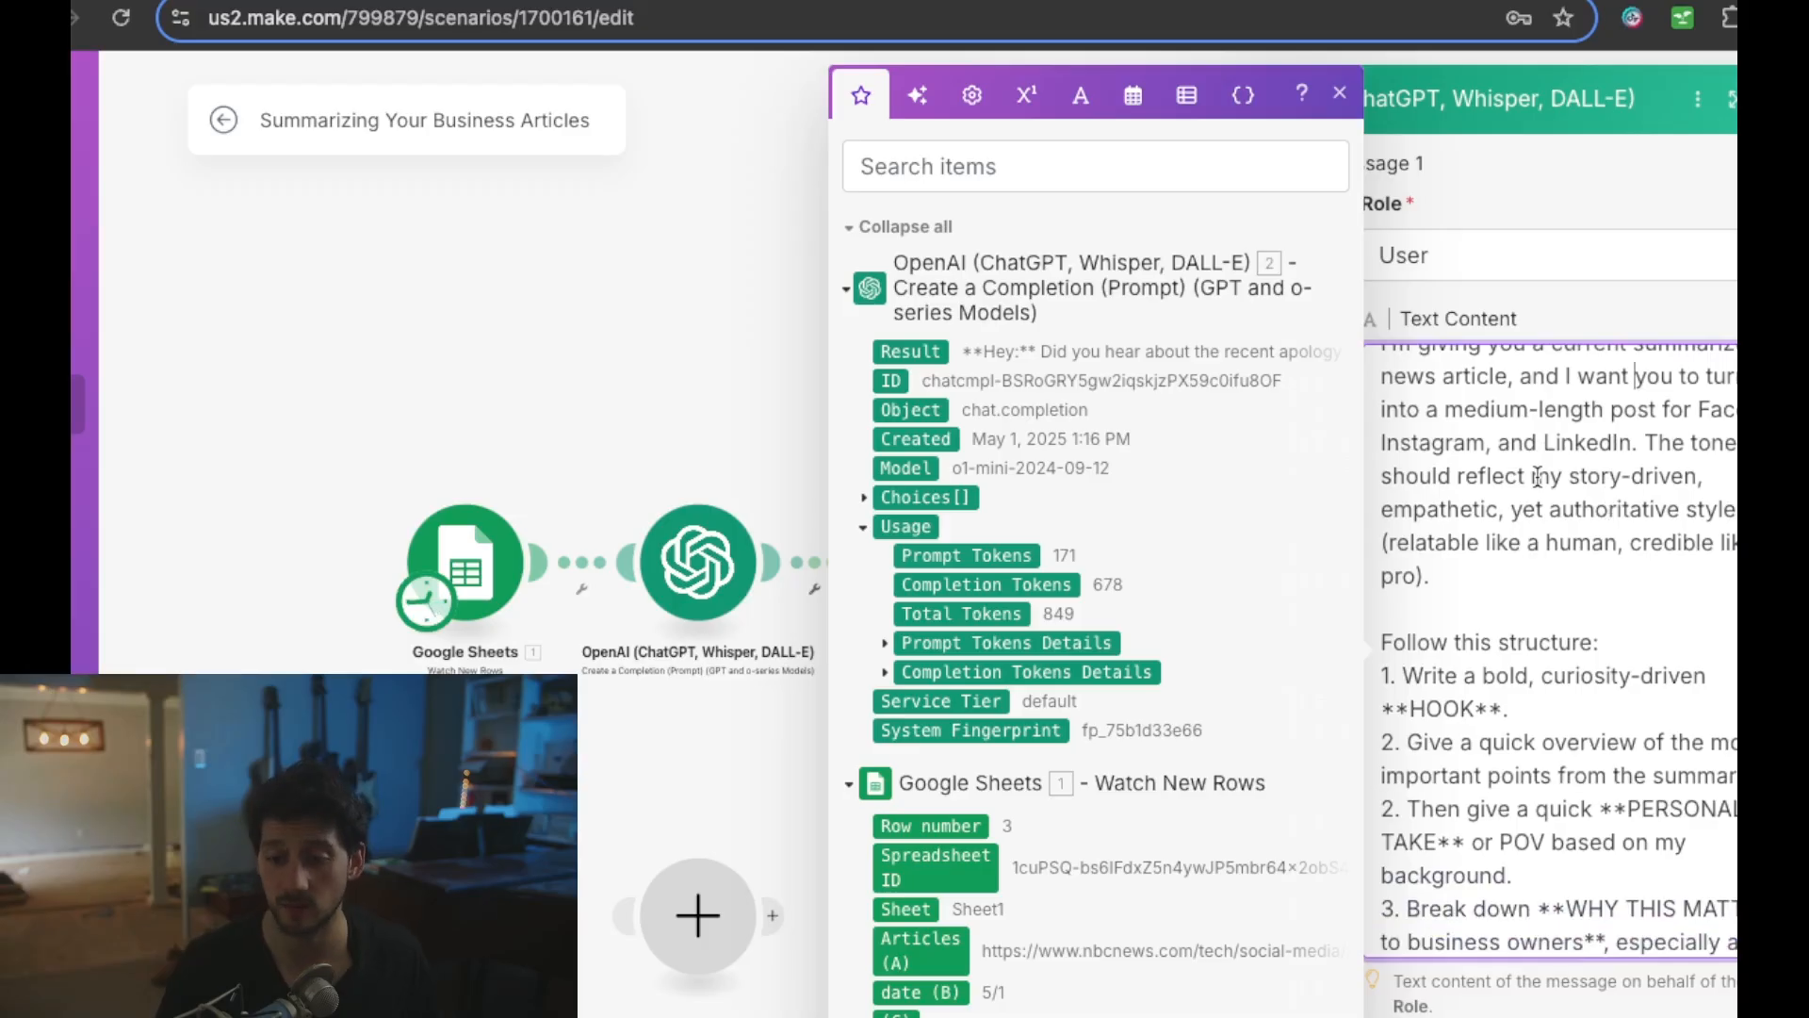
left_click_drag(1575, 474, 1508, 513)
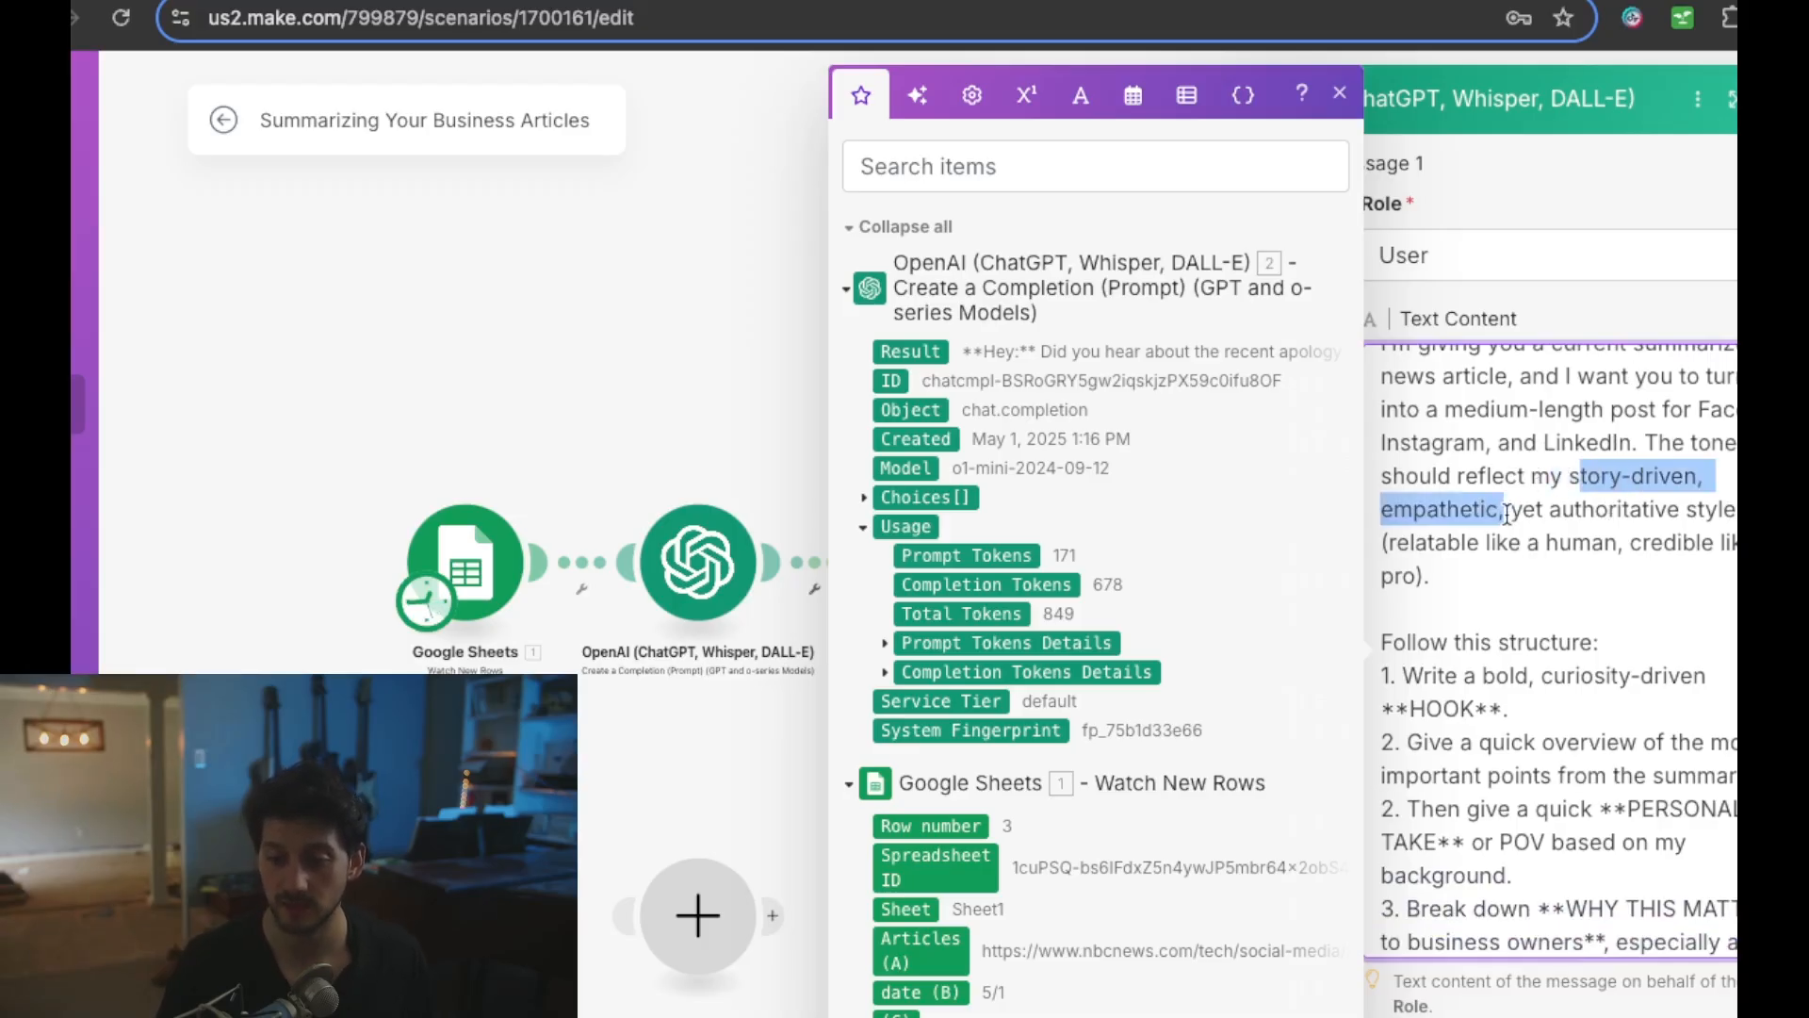
scroll(1507, 514, "down", 2)
scroll(1507, 515, "down", 1)
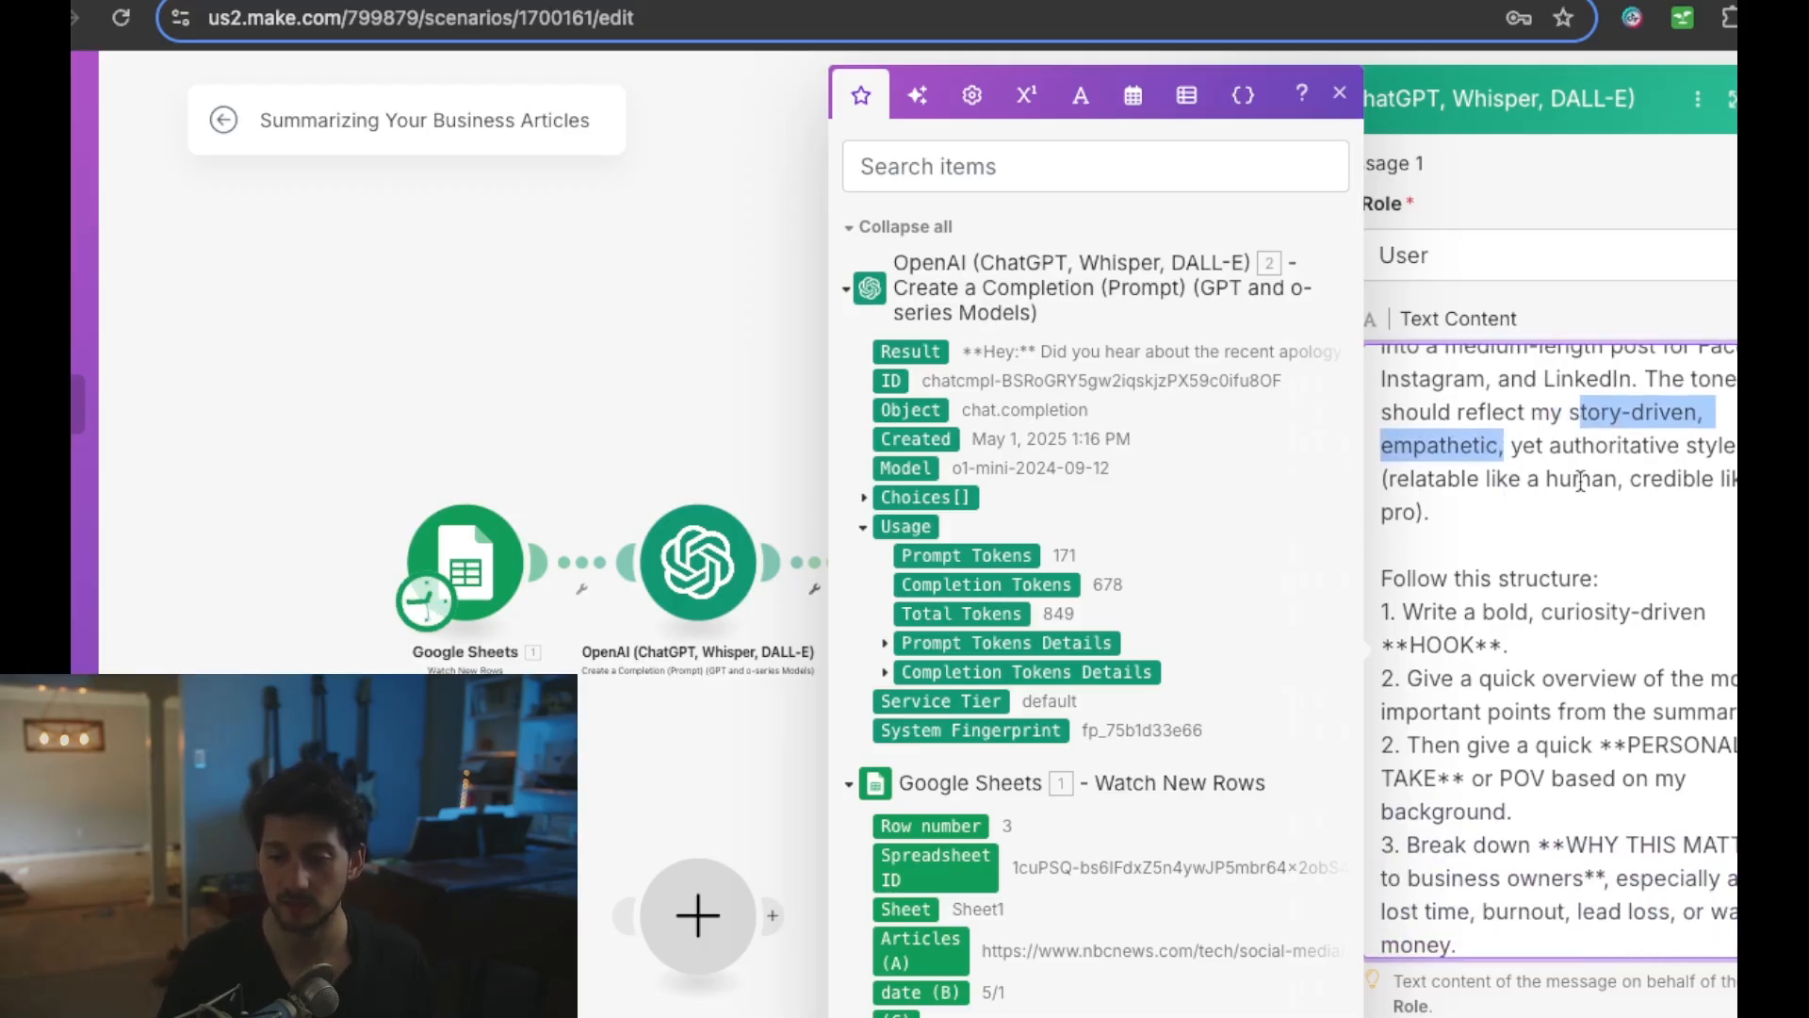
left_click(1578, 480)
left_click(1470, 510)
- Review the prompt's structure list, from the hook and overview to the personal take and call to action
scroll(1472, 509, "down", 3)
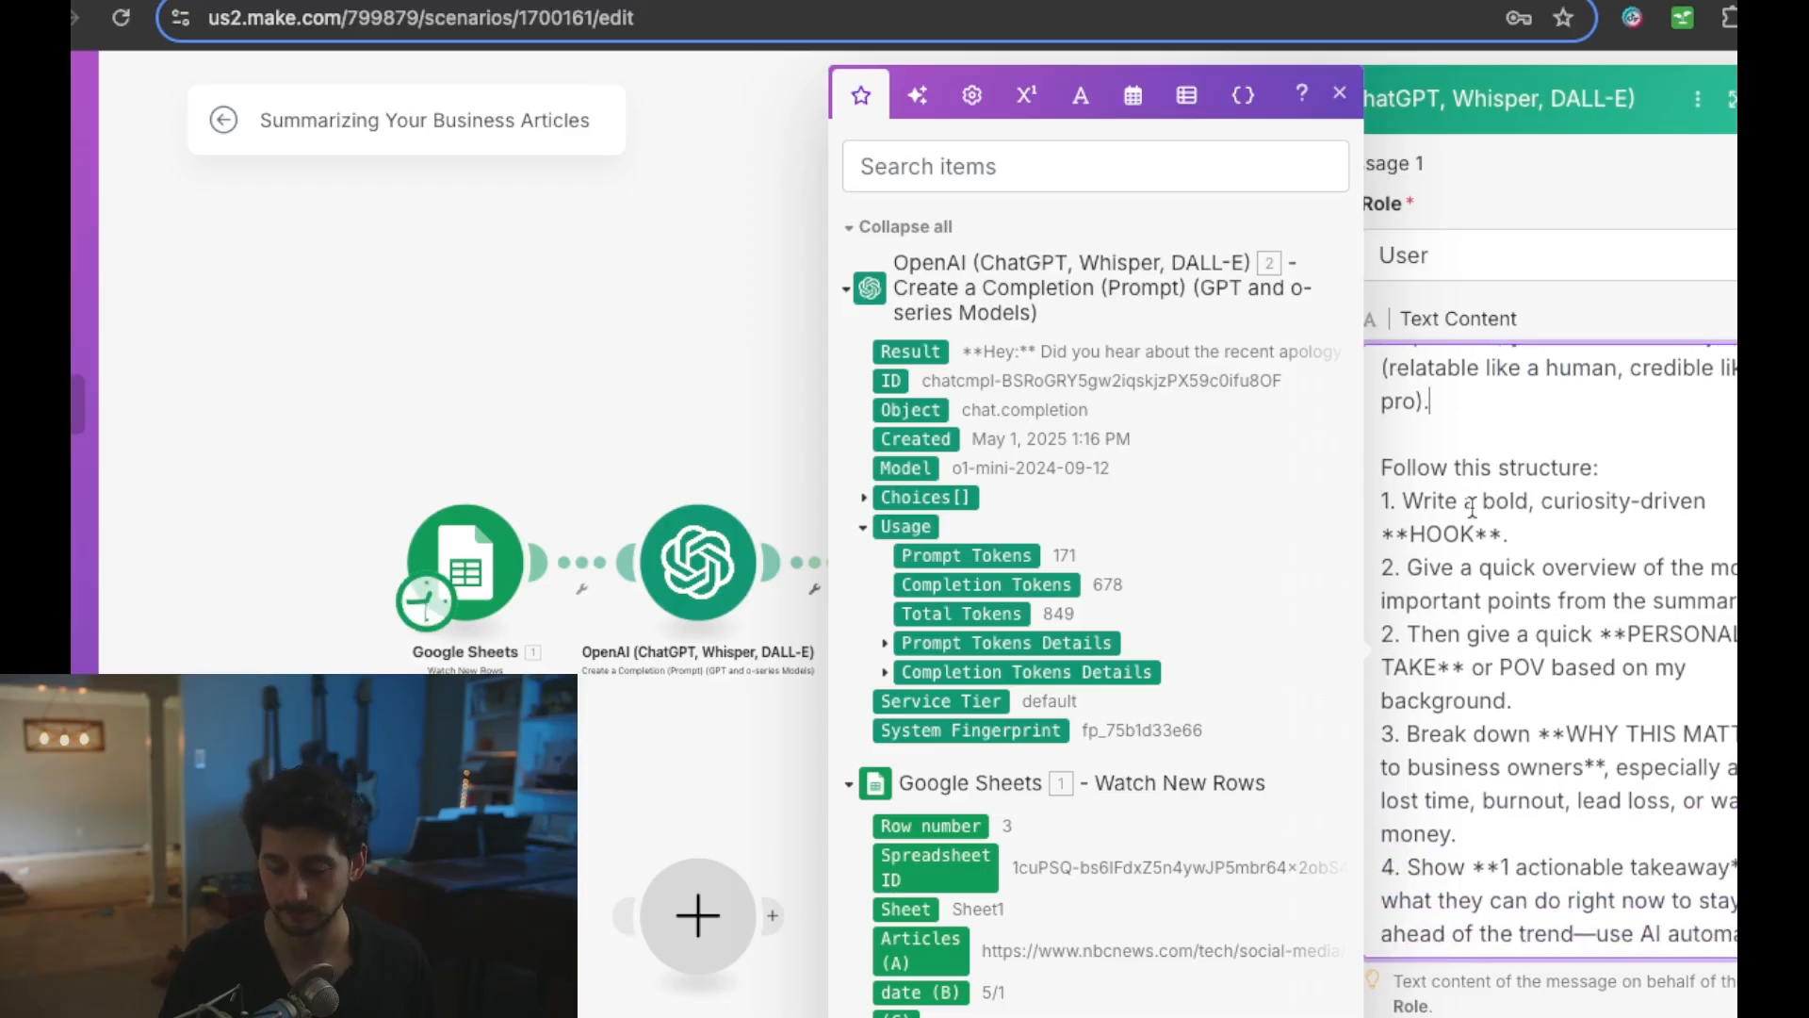
scroll(1456, 479, "down", 1)
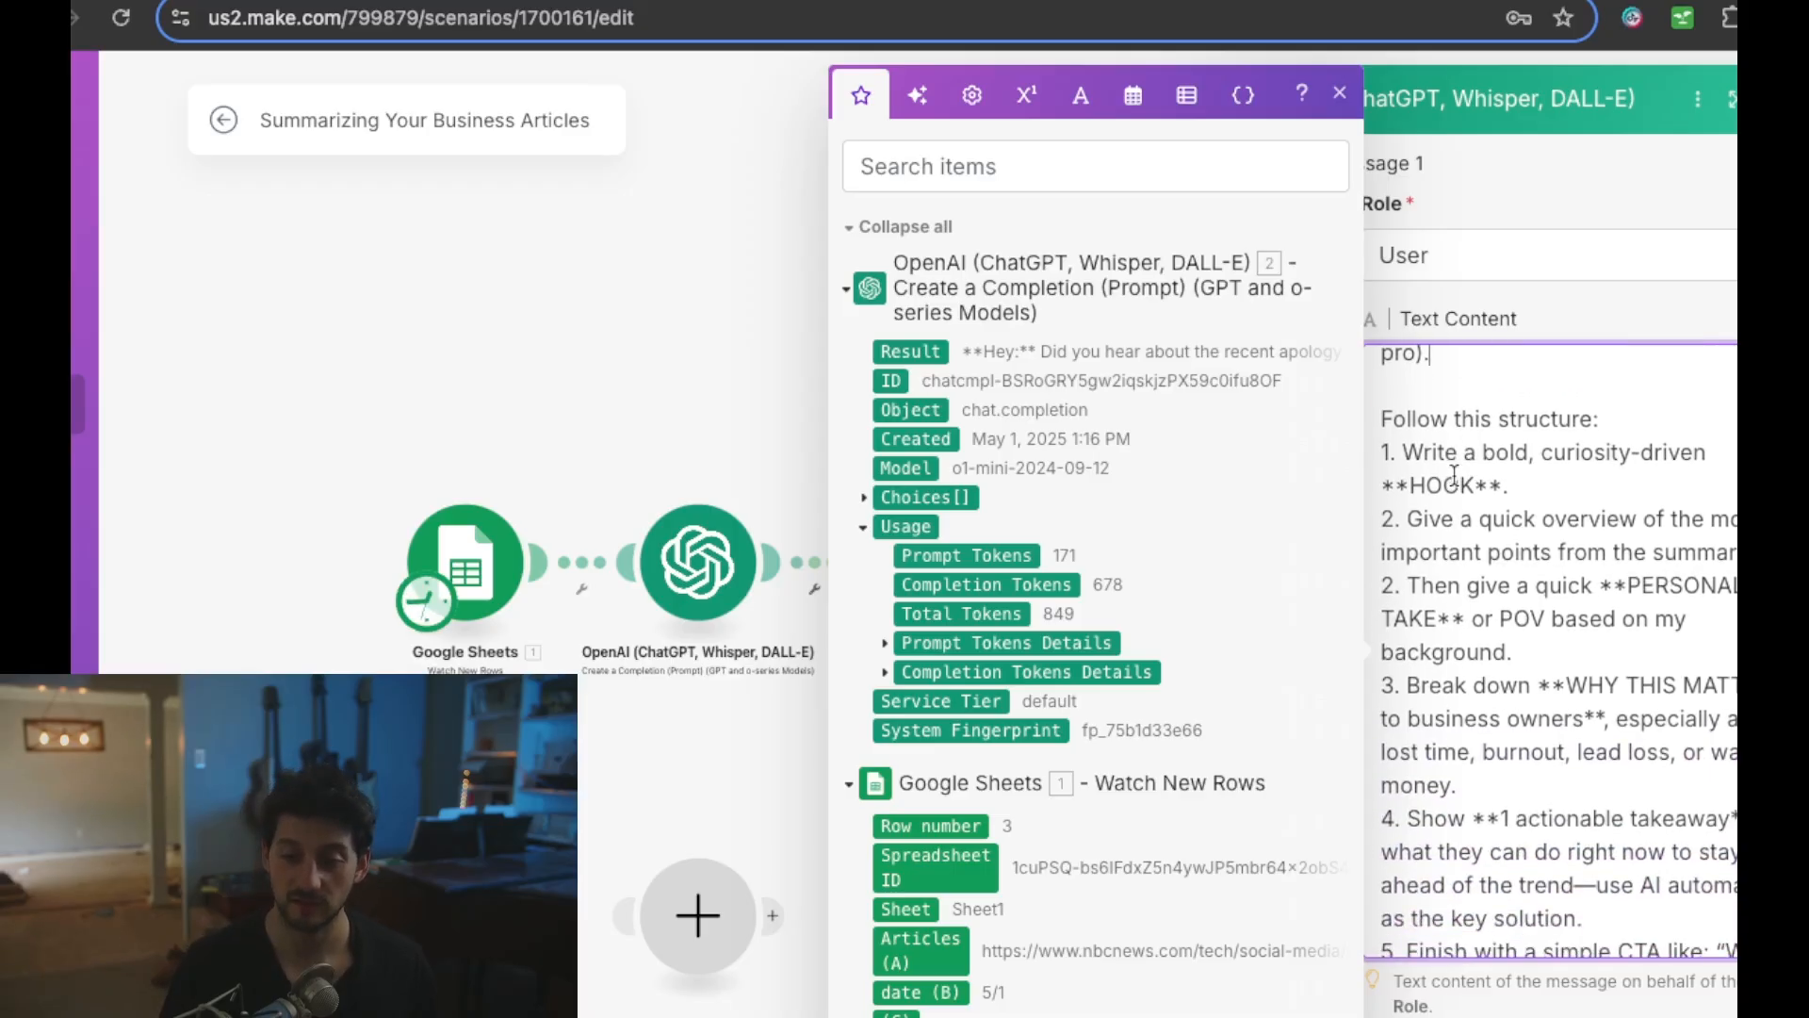
double_click(1427, 478)
scroll(1428, 478, "down", 2)
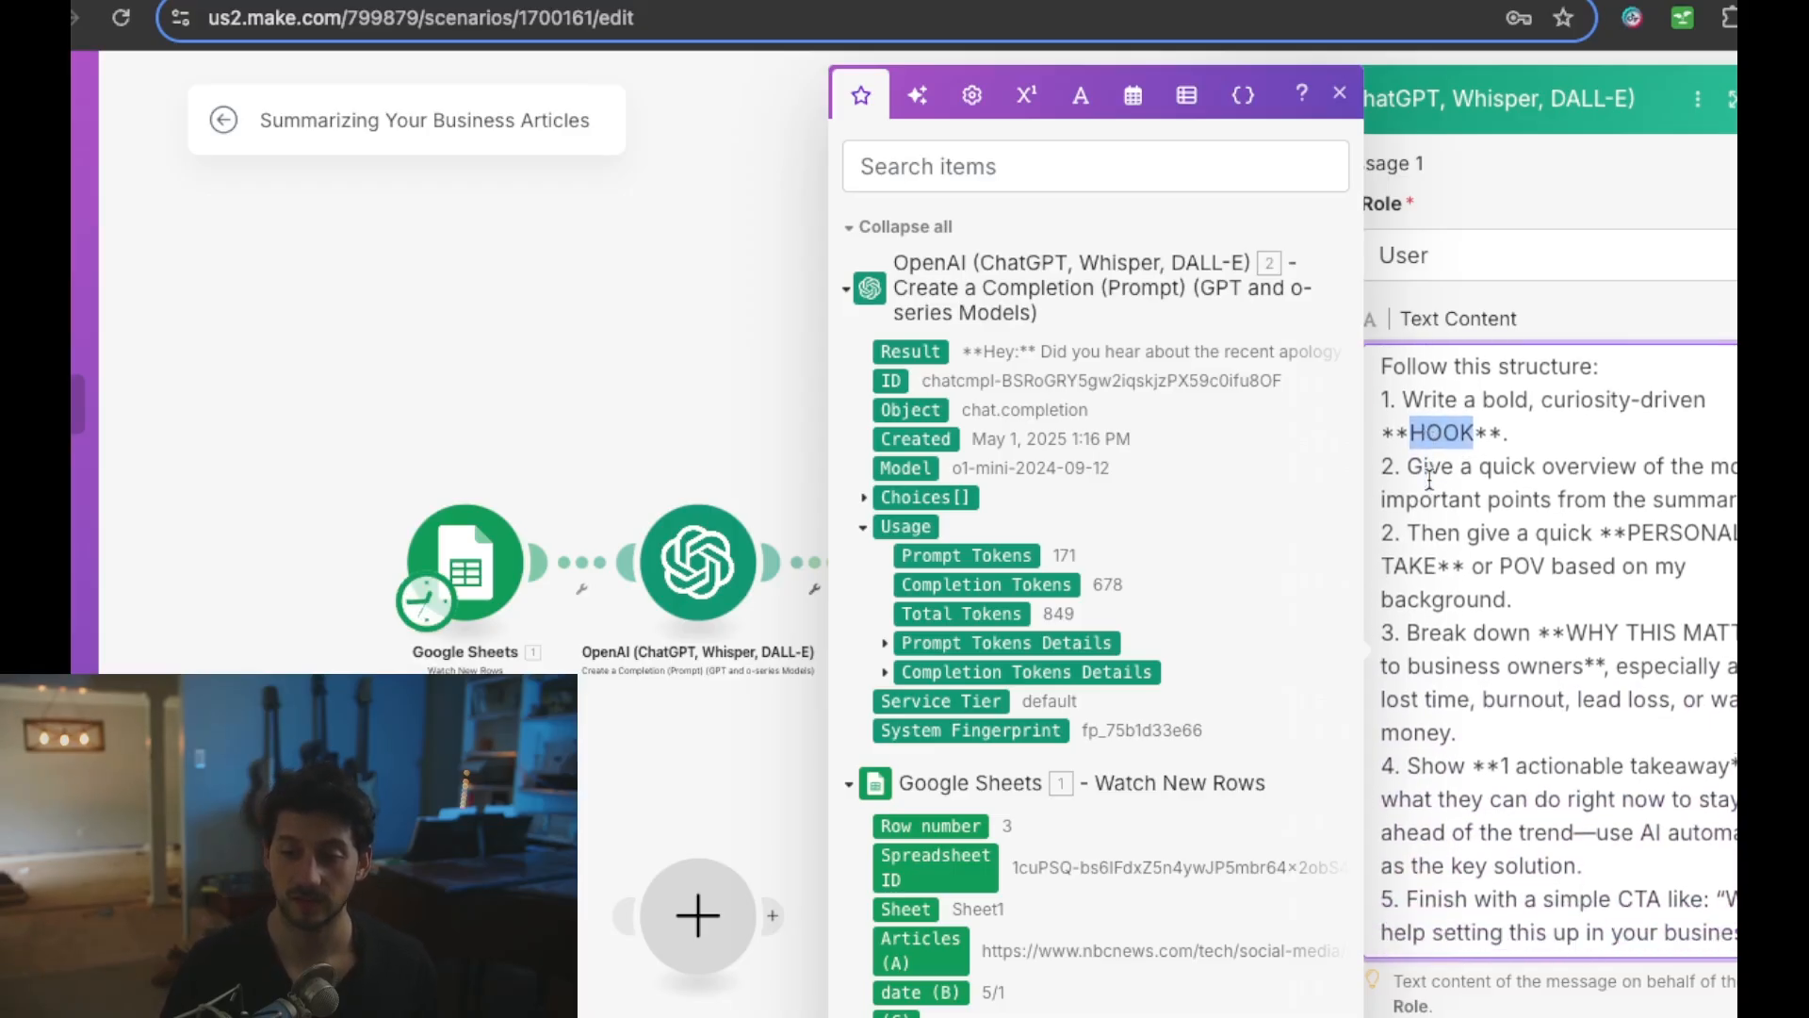
left_click(1554, 438)
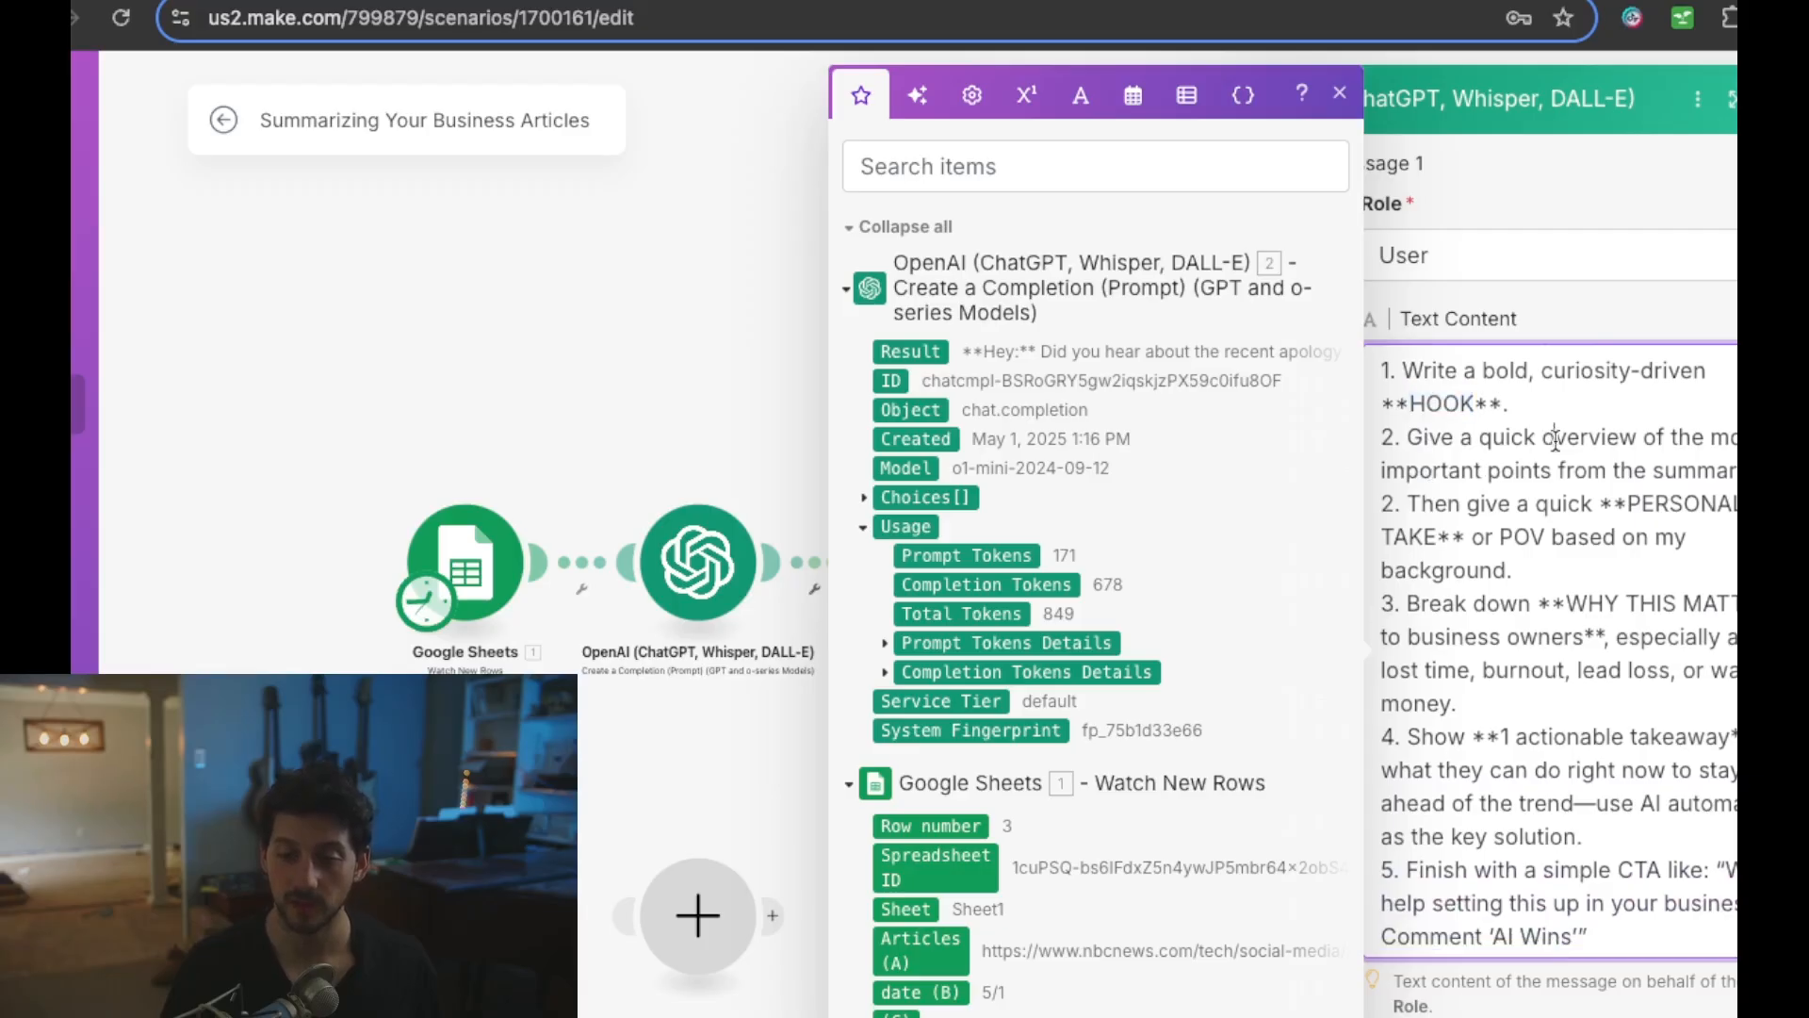
scroll(1556, 443, "down", 2)
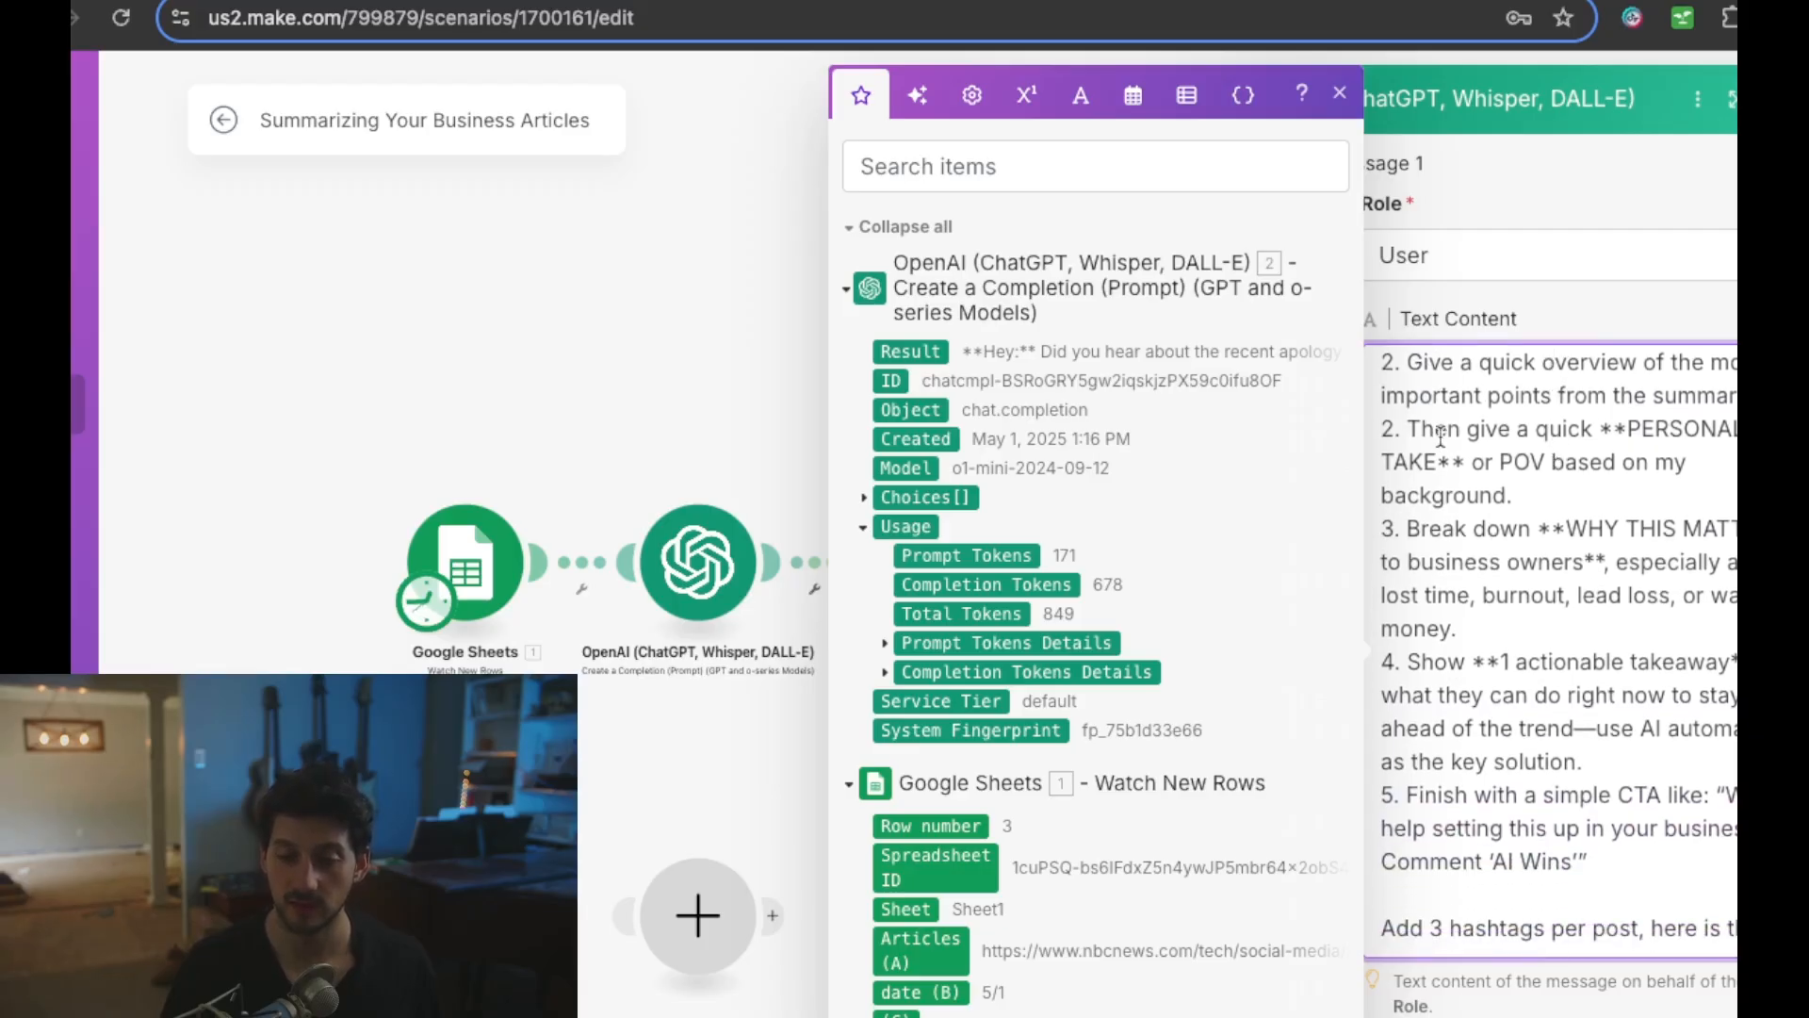
left_click_drag(1629, 426, 1468, 474)
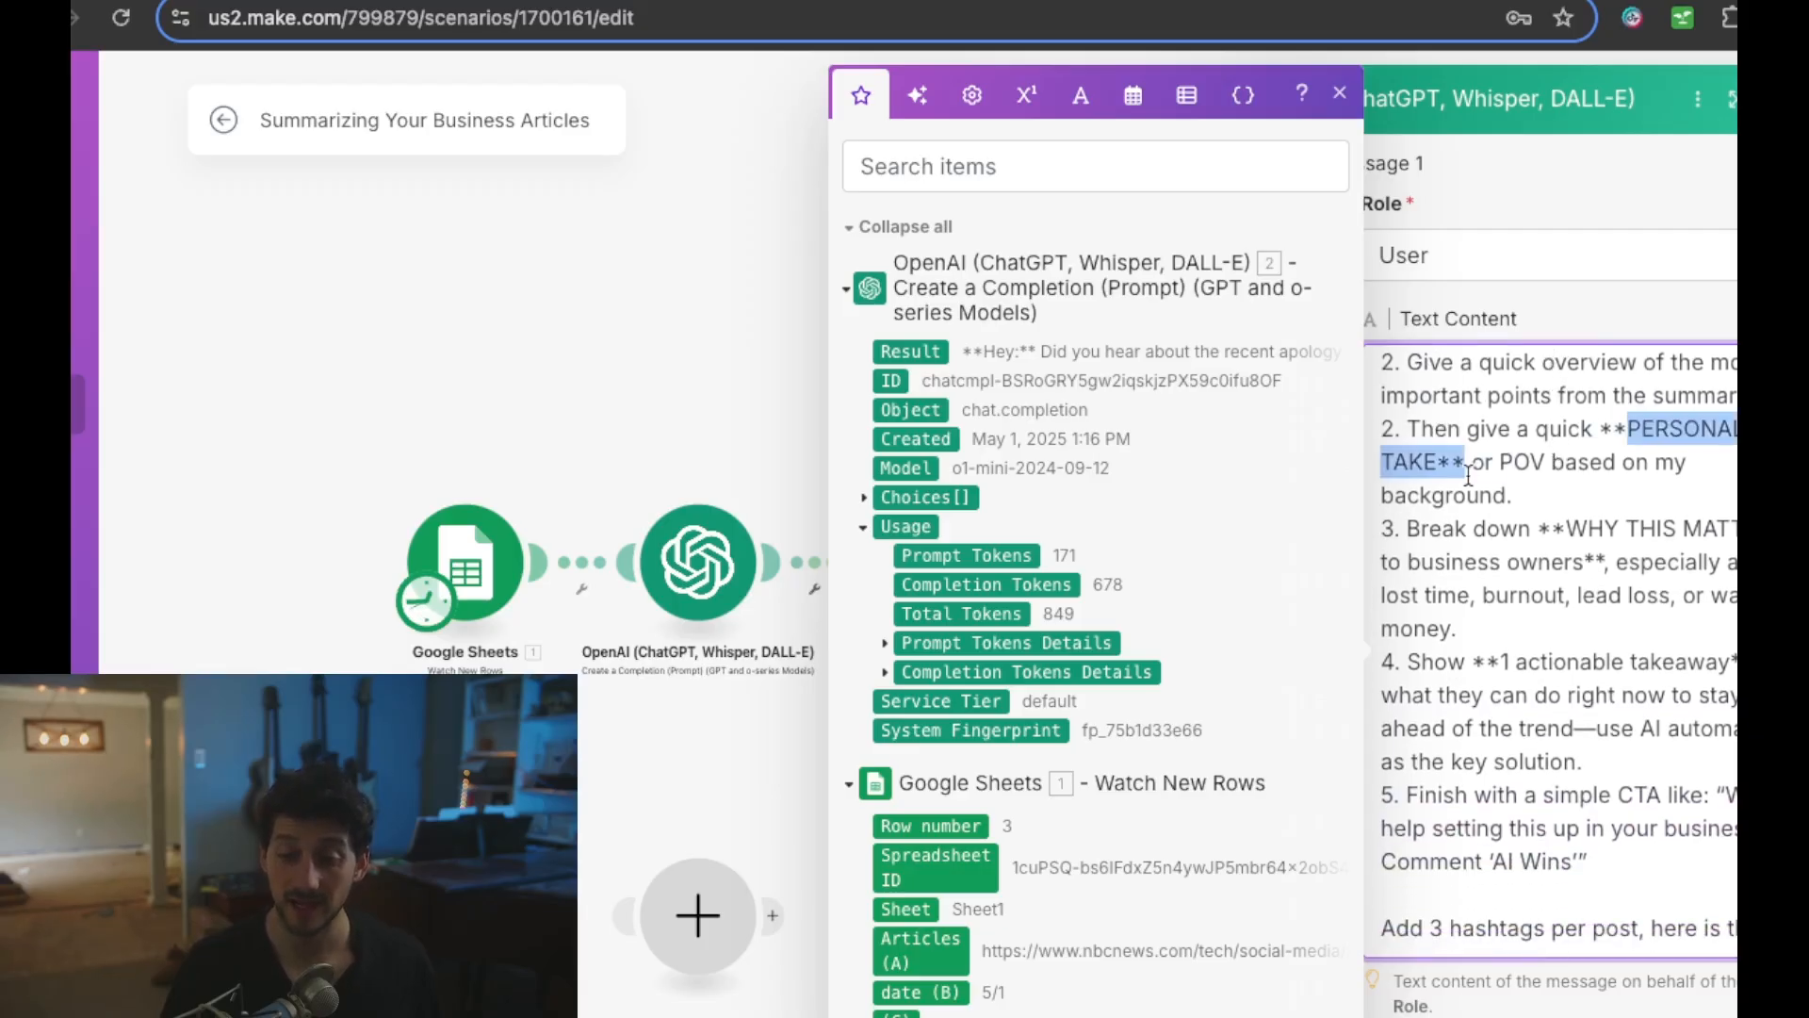
- Renumber the prompt's structure items: personal take as 3, why this matters as 4, actionable takeaway as 5 and CTA as 6
left_click(1391, 427)
key("BackSpace")
type("3")
scroll(1389, 631, "down", 1)
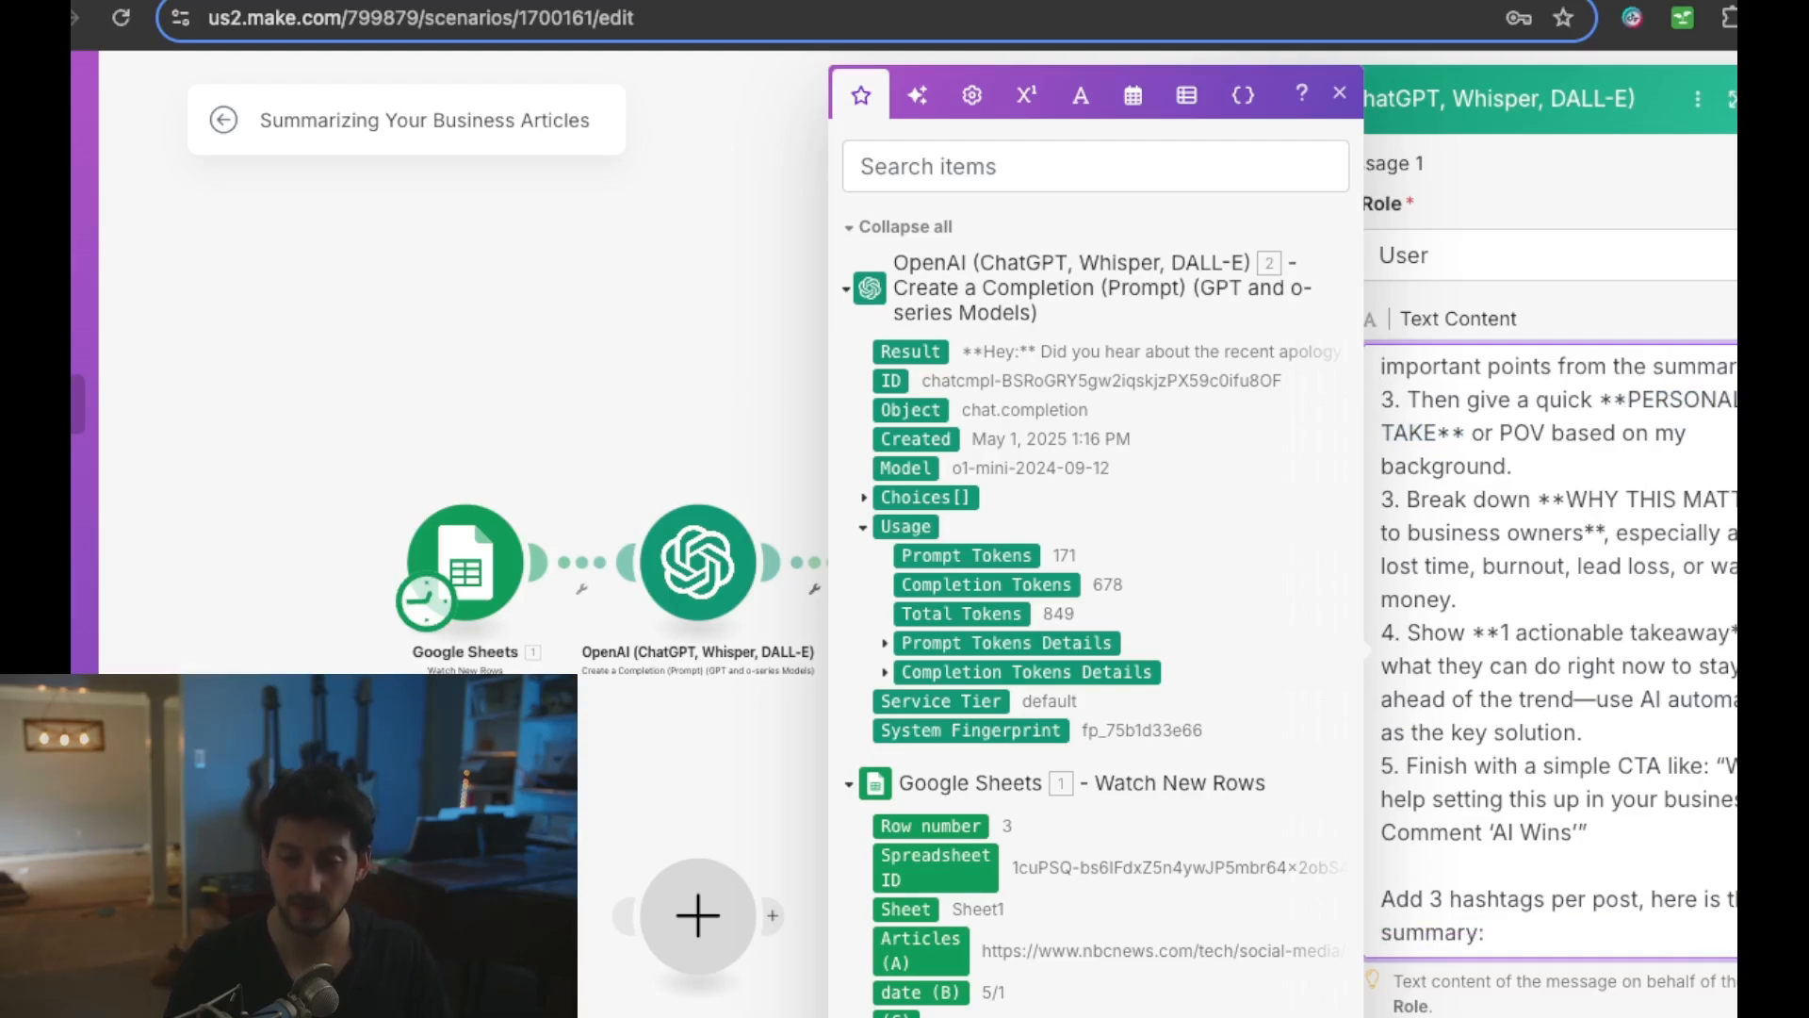
left_click(1393, 498)
key("BackSpace")
type("4")
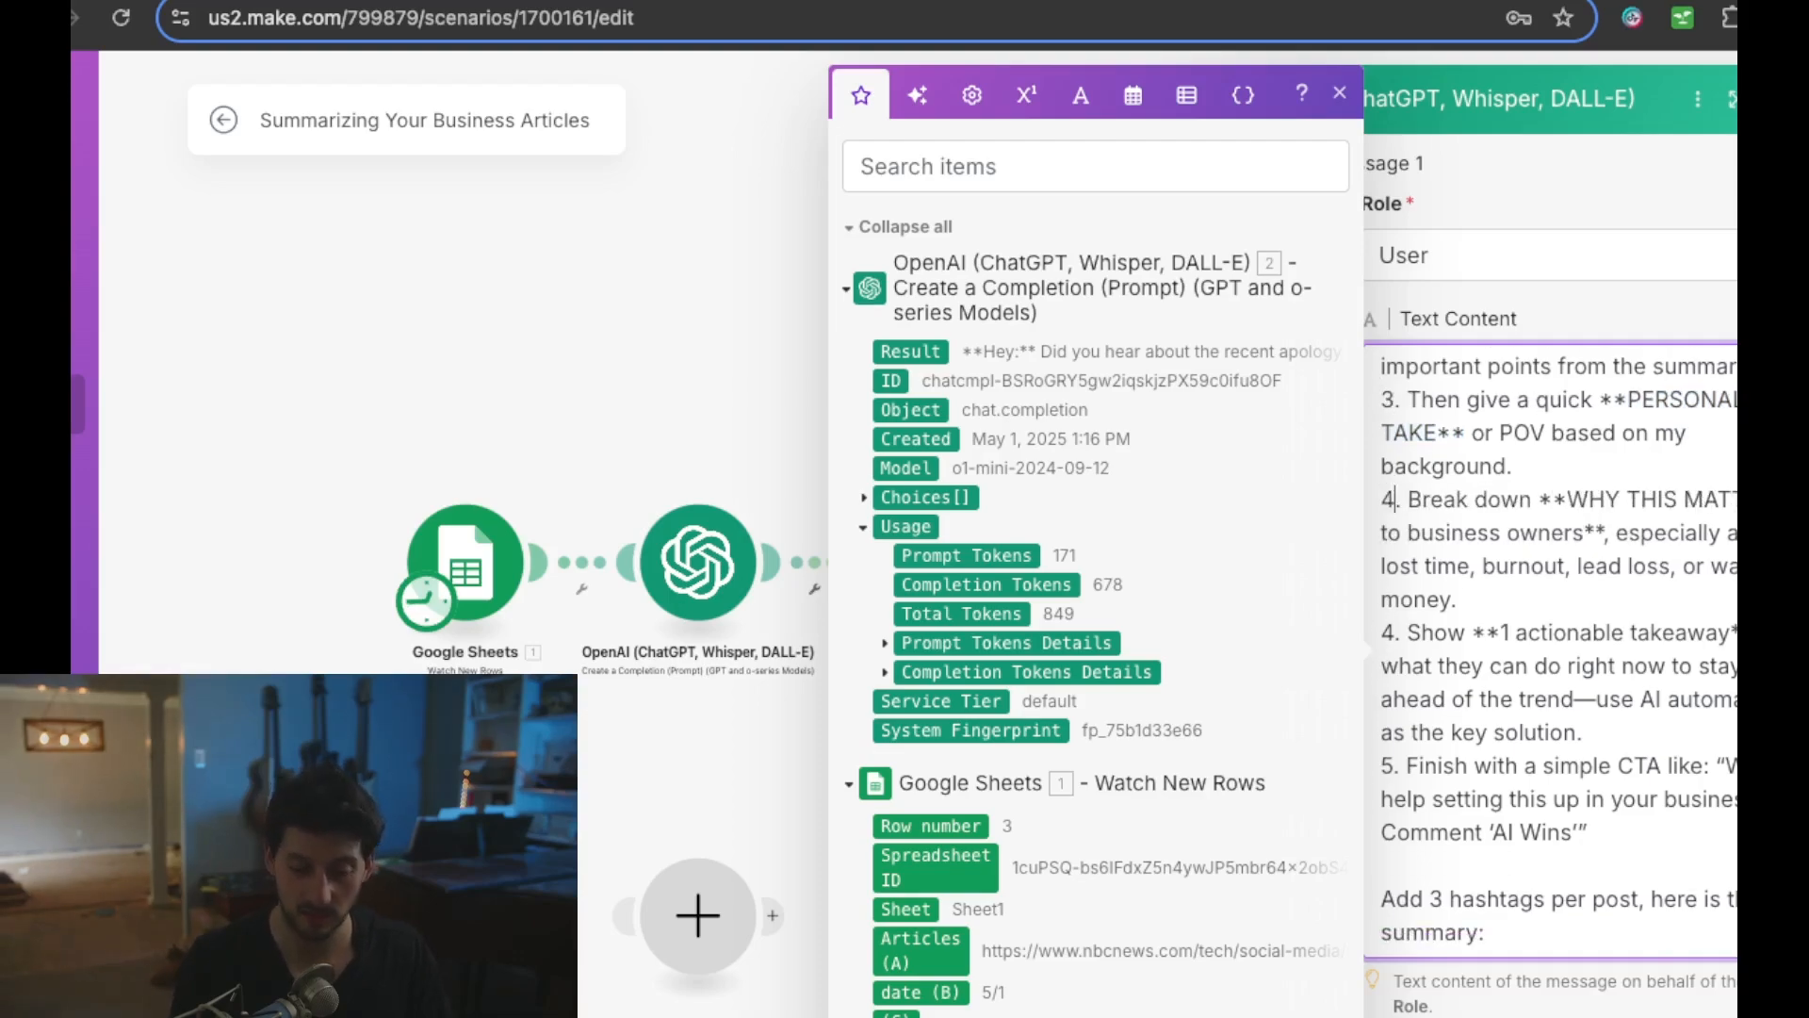
left_click(1390, 633)
key("BackSpace")
type("5")
scroll(1387, 660, "down", 1)
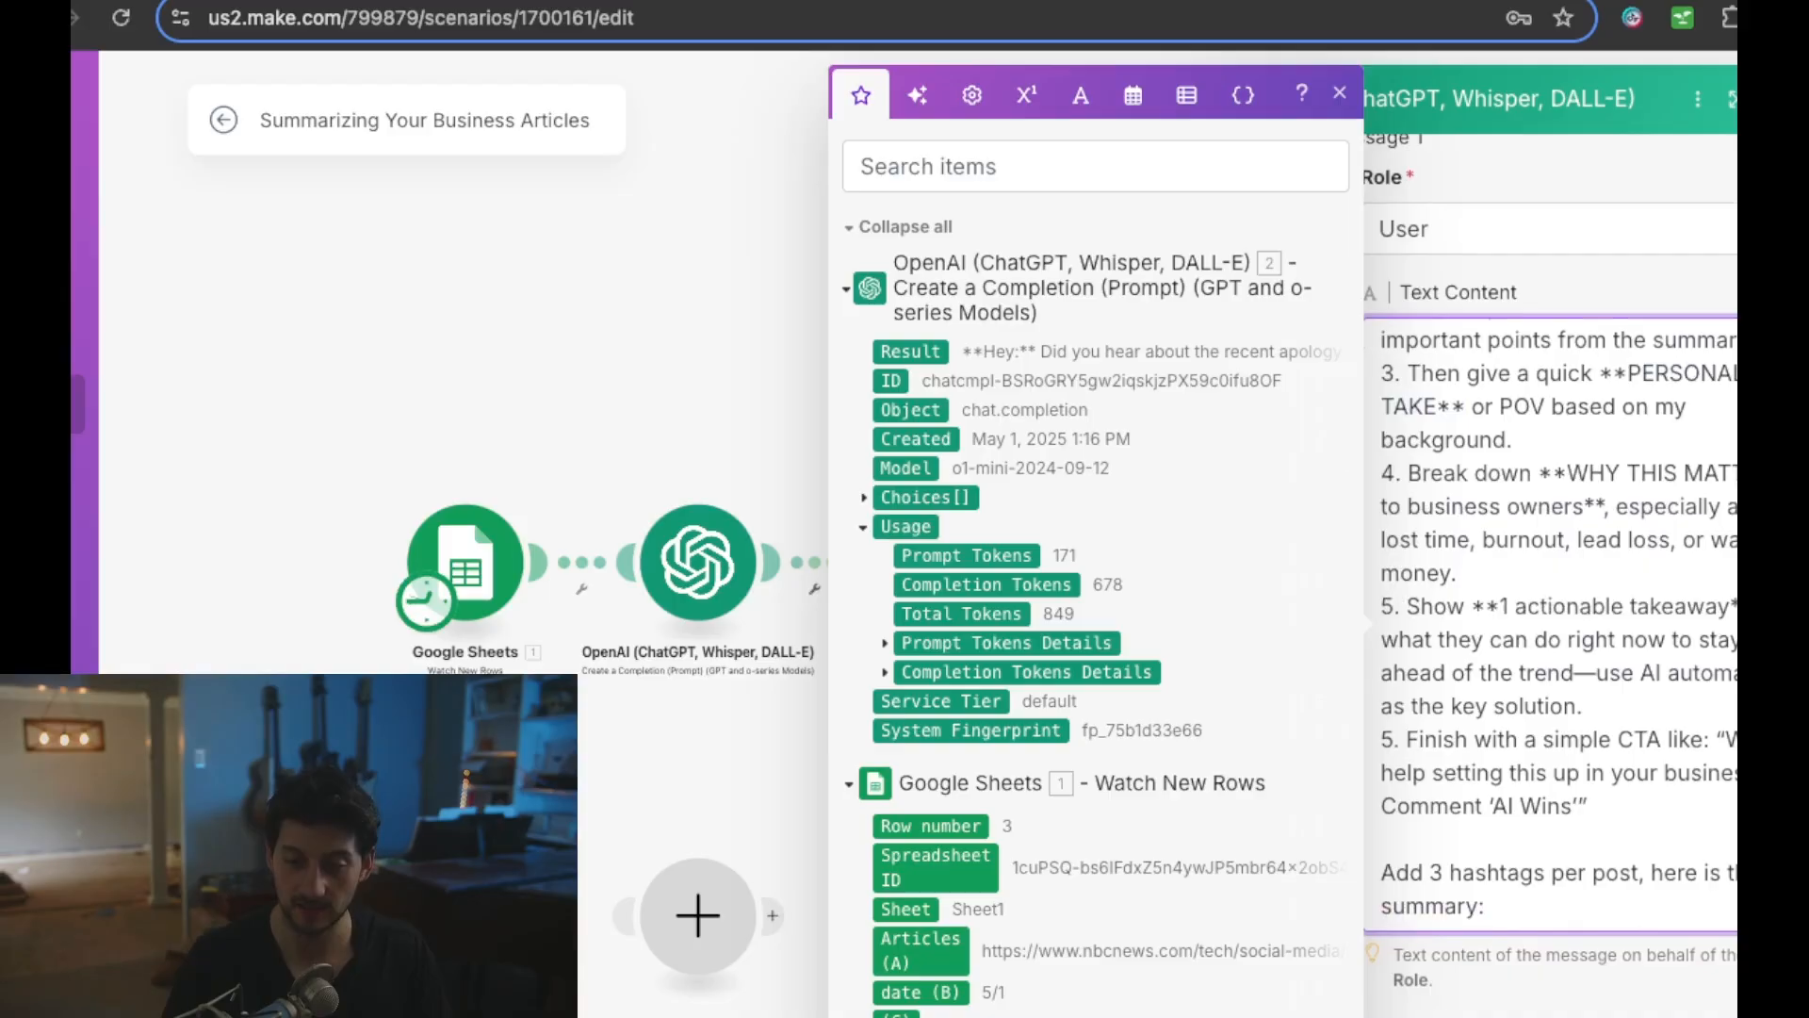
left_click(1392, 728)
key("BackSpace")
type("6")
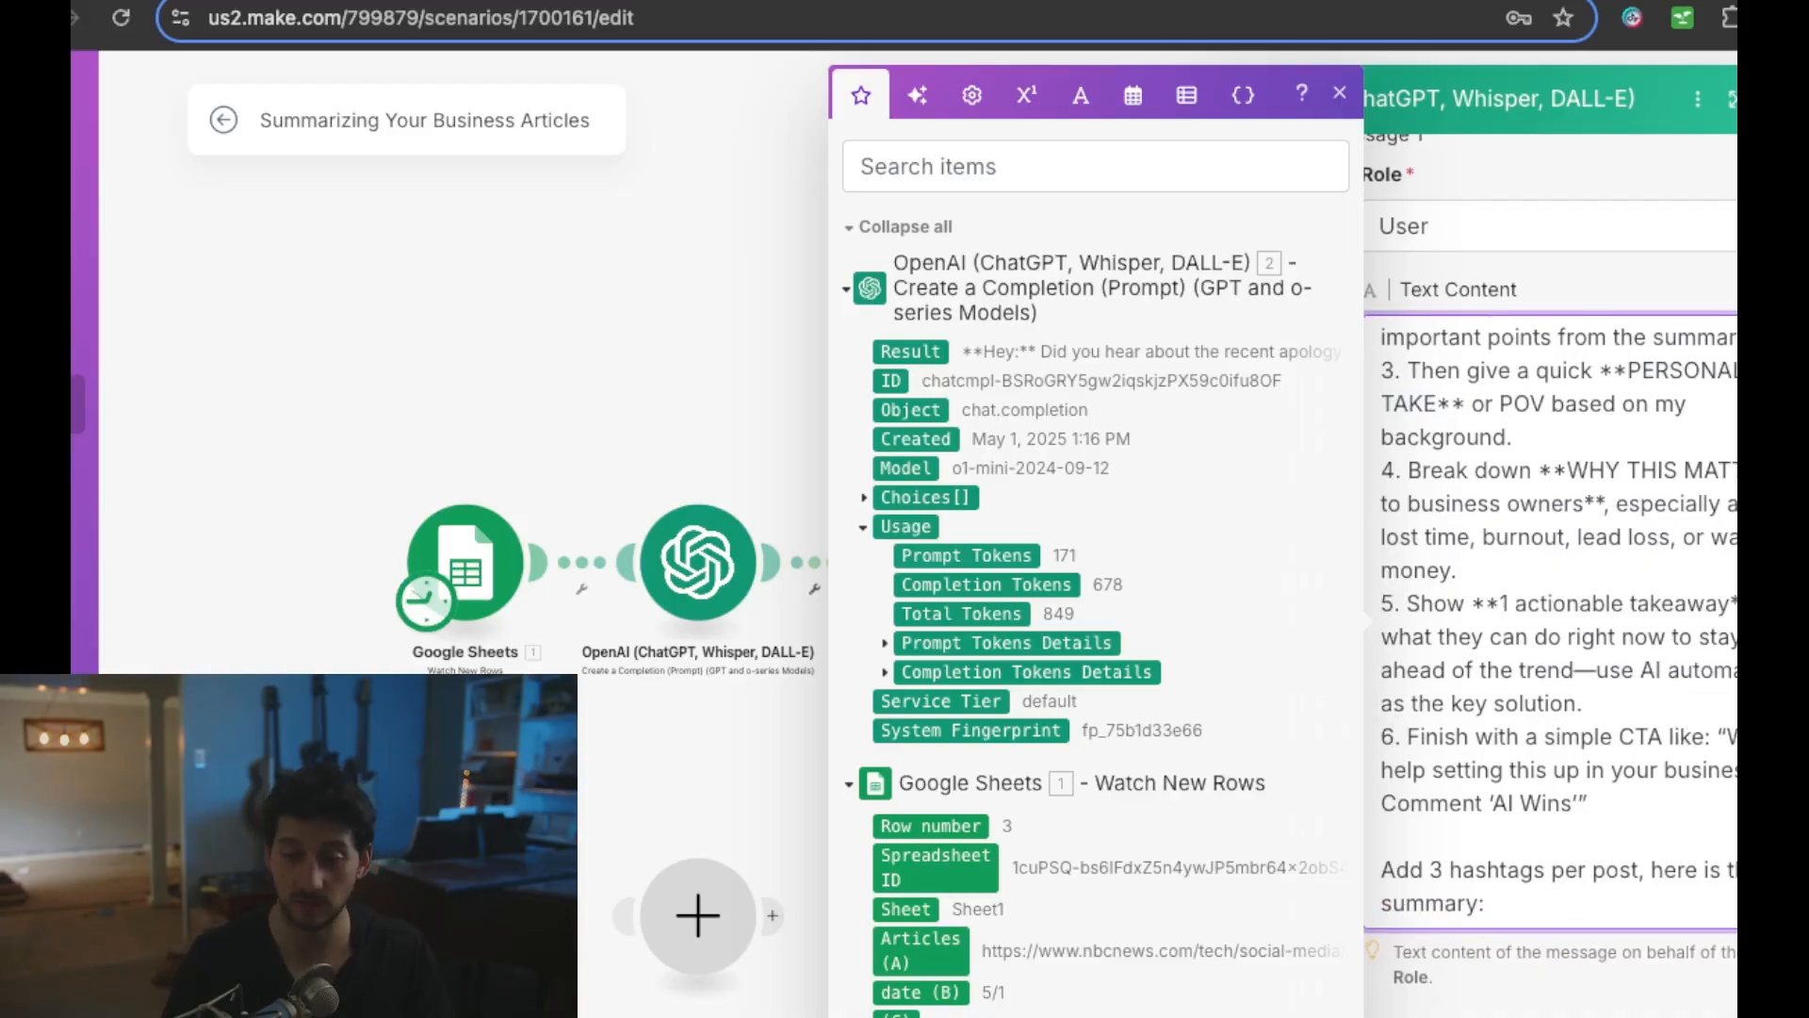
scroll(1550, 575, "down", 1)
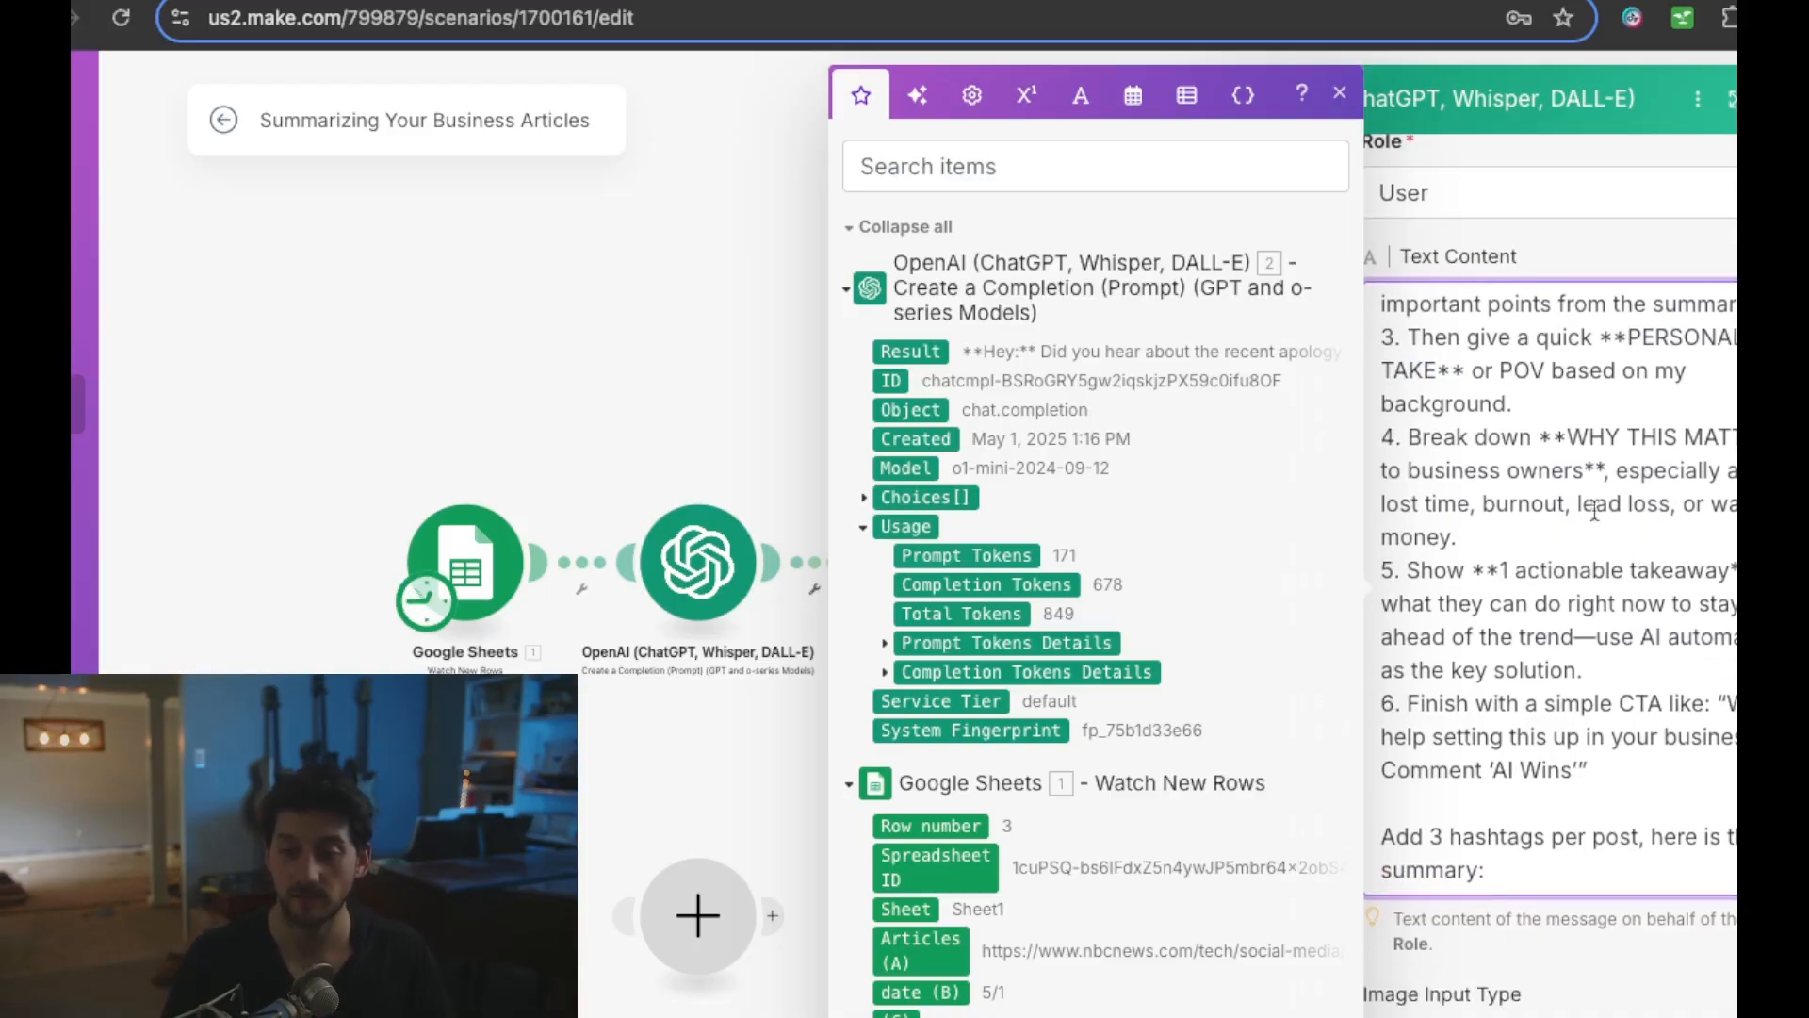
- Read prompt items 4 to 6, covering why it matters, the actionable takeaway and the CTA, plus the closing hashtag instruction
left_click_drag(1568, 430, 1381, 453)
scroll(1583, 465, "down", 1)
left_click(1565, 457)
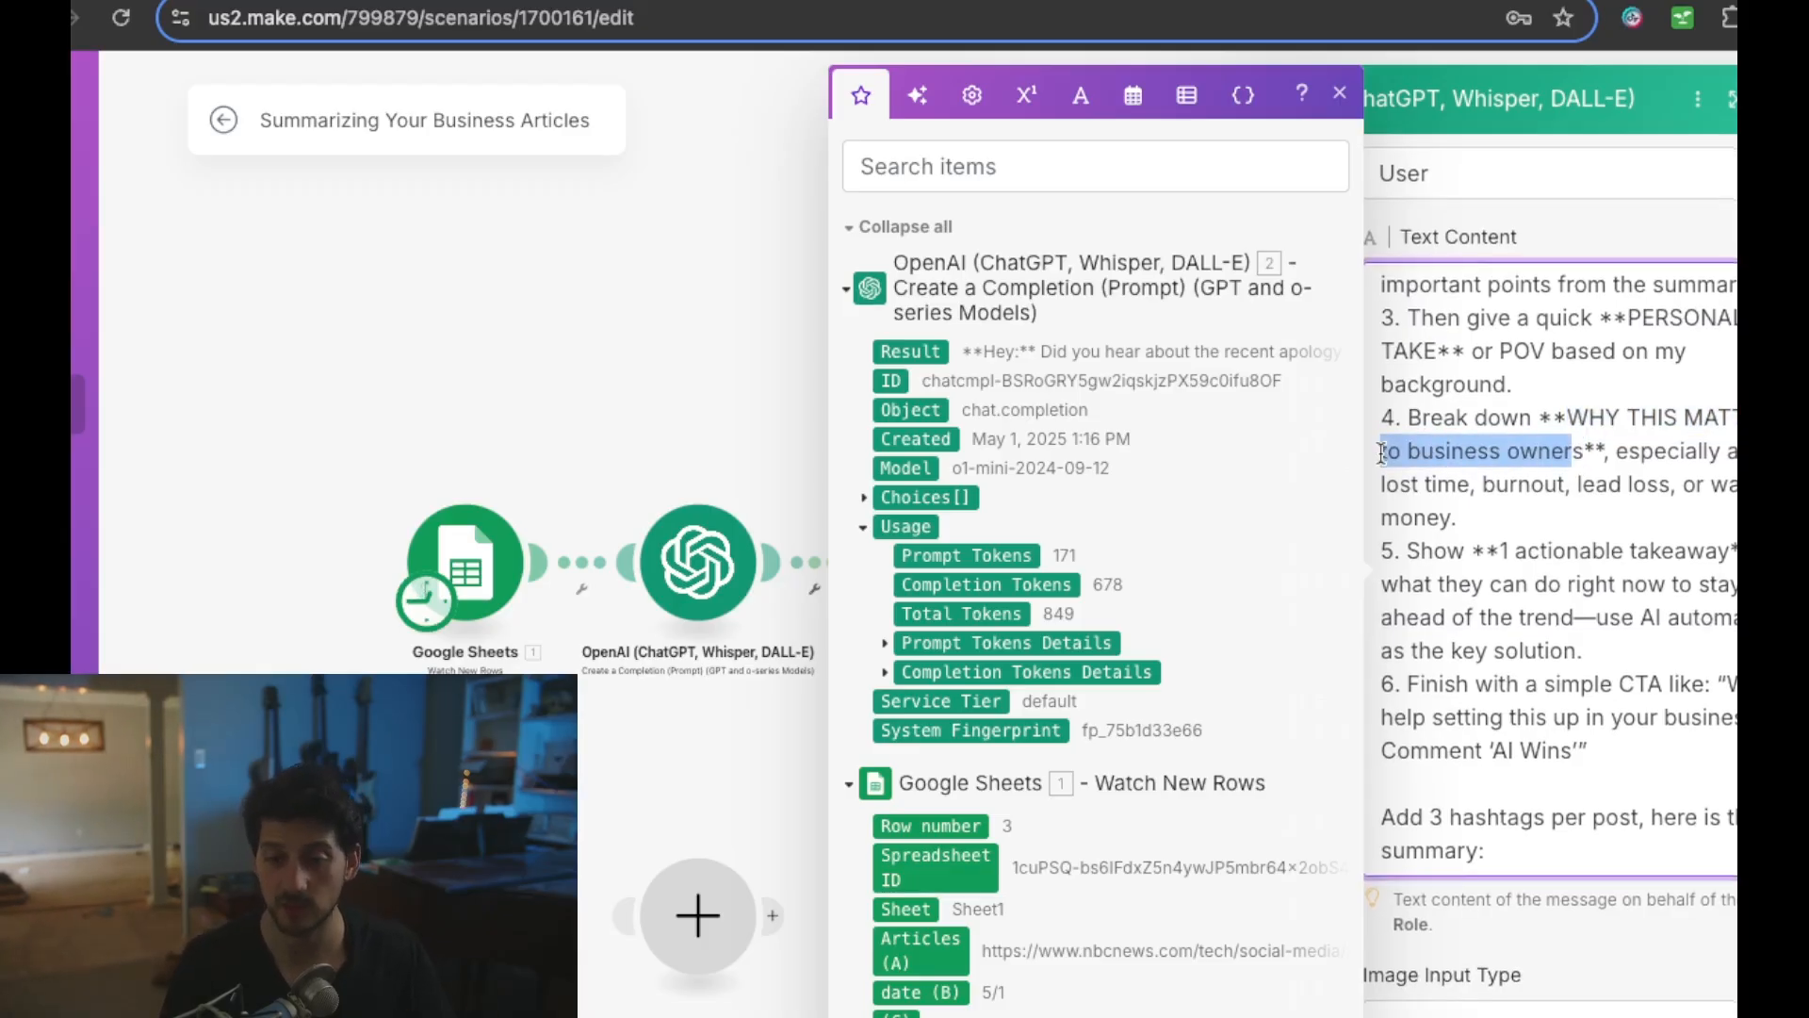
scroll(1381, 454, "down", 1)
scroll(1394, 461, "down", 1)
left_click_drag(1485, 451, 1738, 451)
scroll(1550, 574, "down", 1)
left_click_drag(1635, 554, 1623, 615)
scroll(1622, 616, "down", 1)
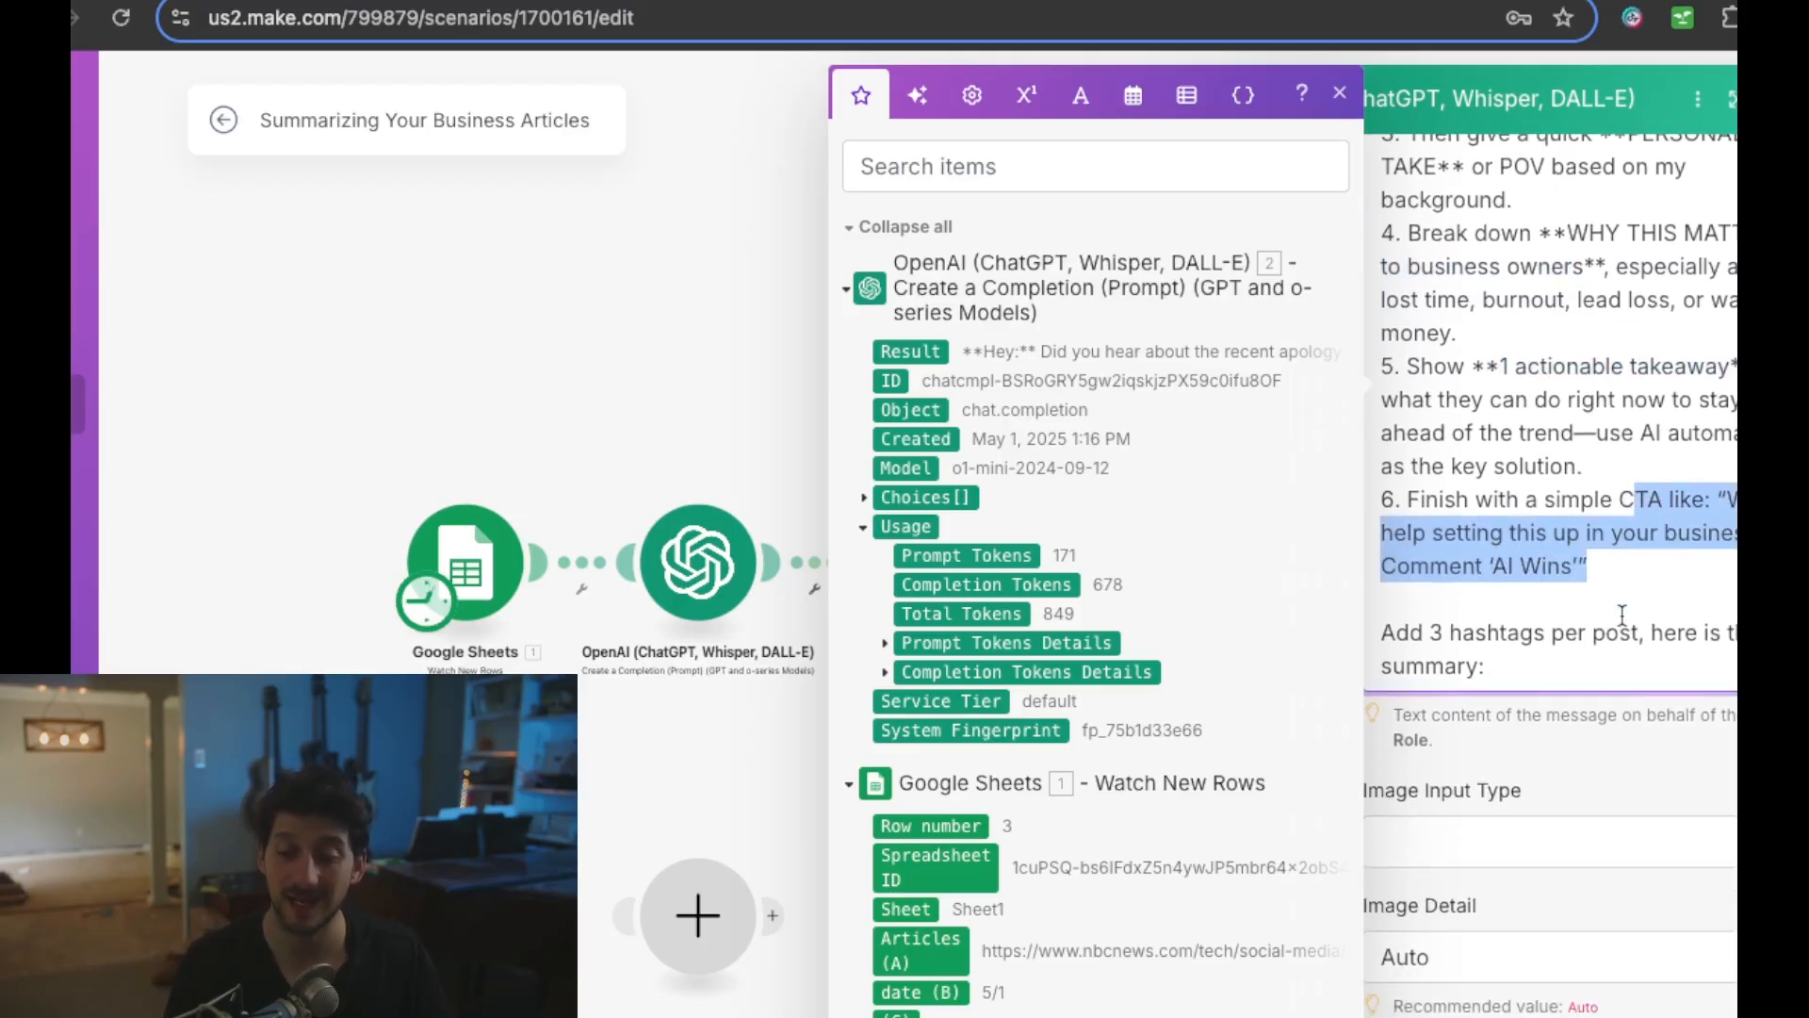
scroll(1622, 615, "down", 1)
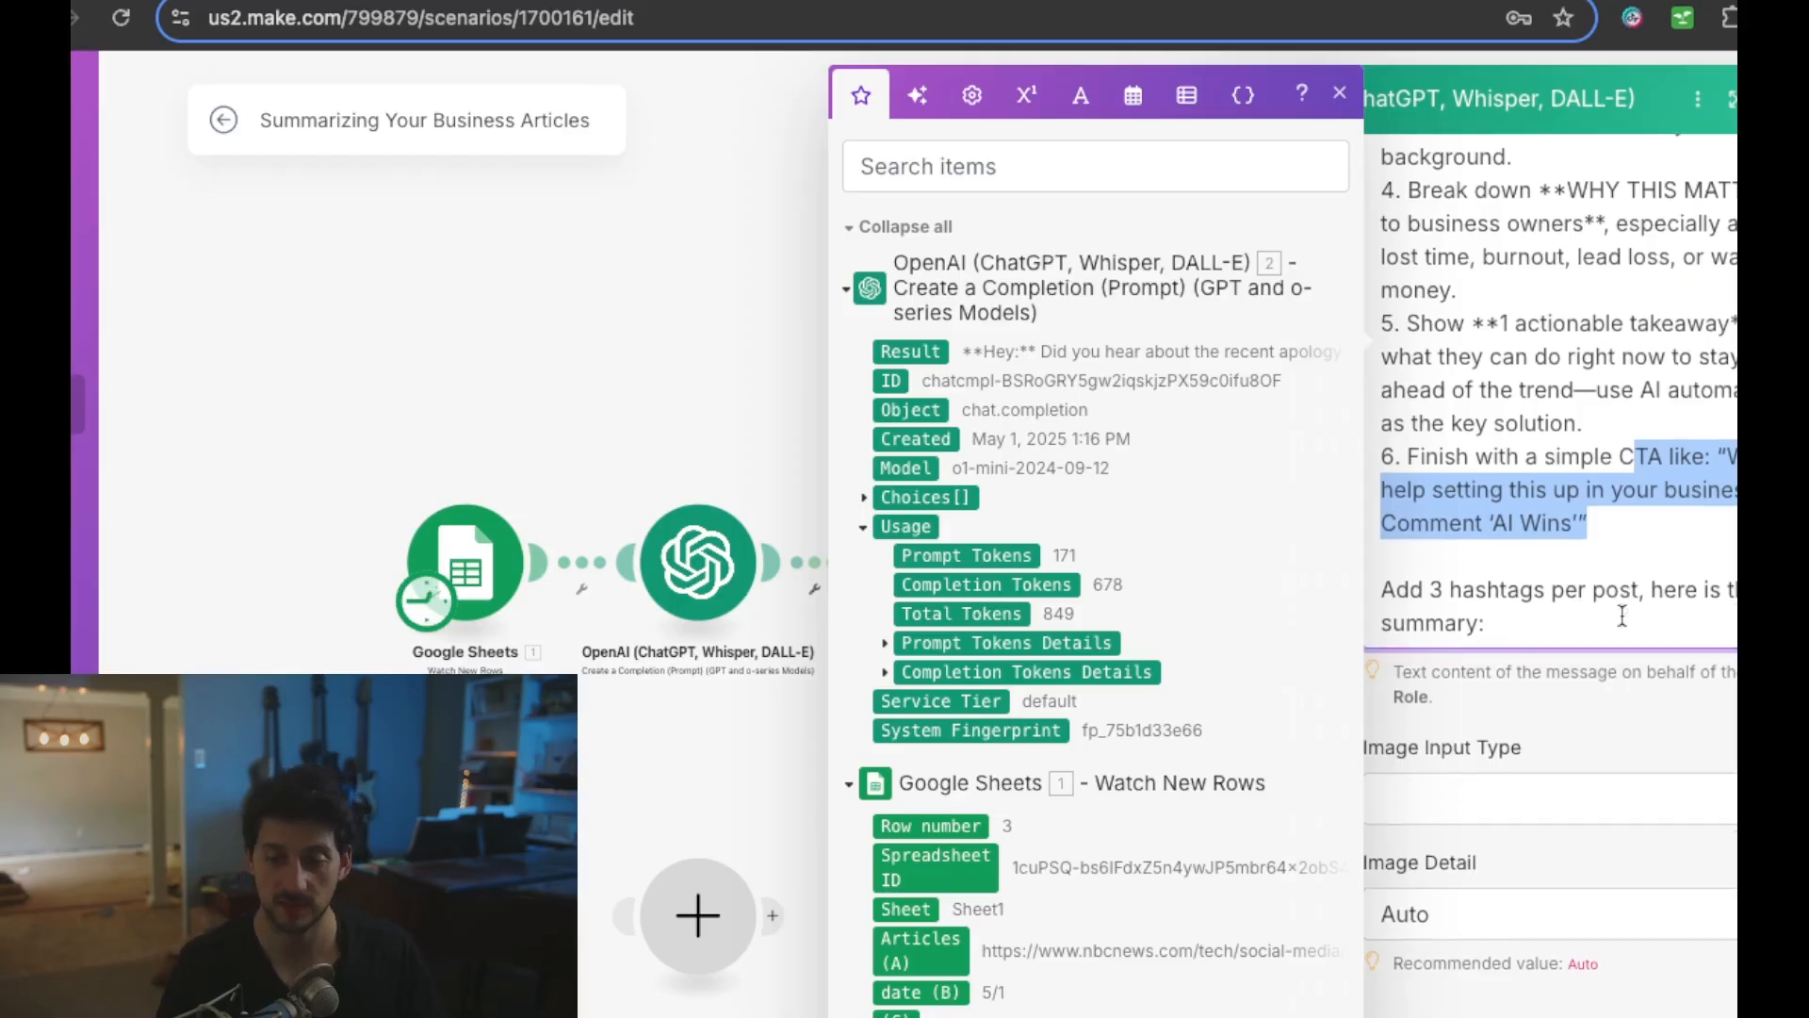
scroll(1583, 622, "down", 1)
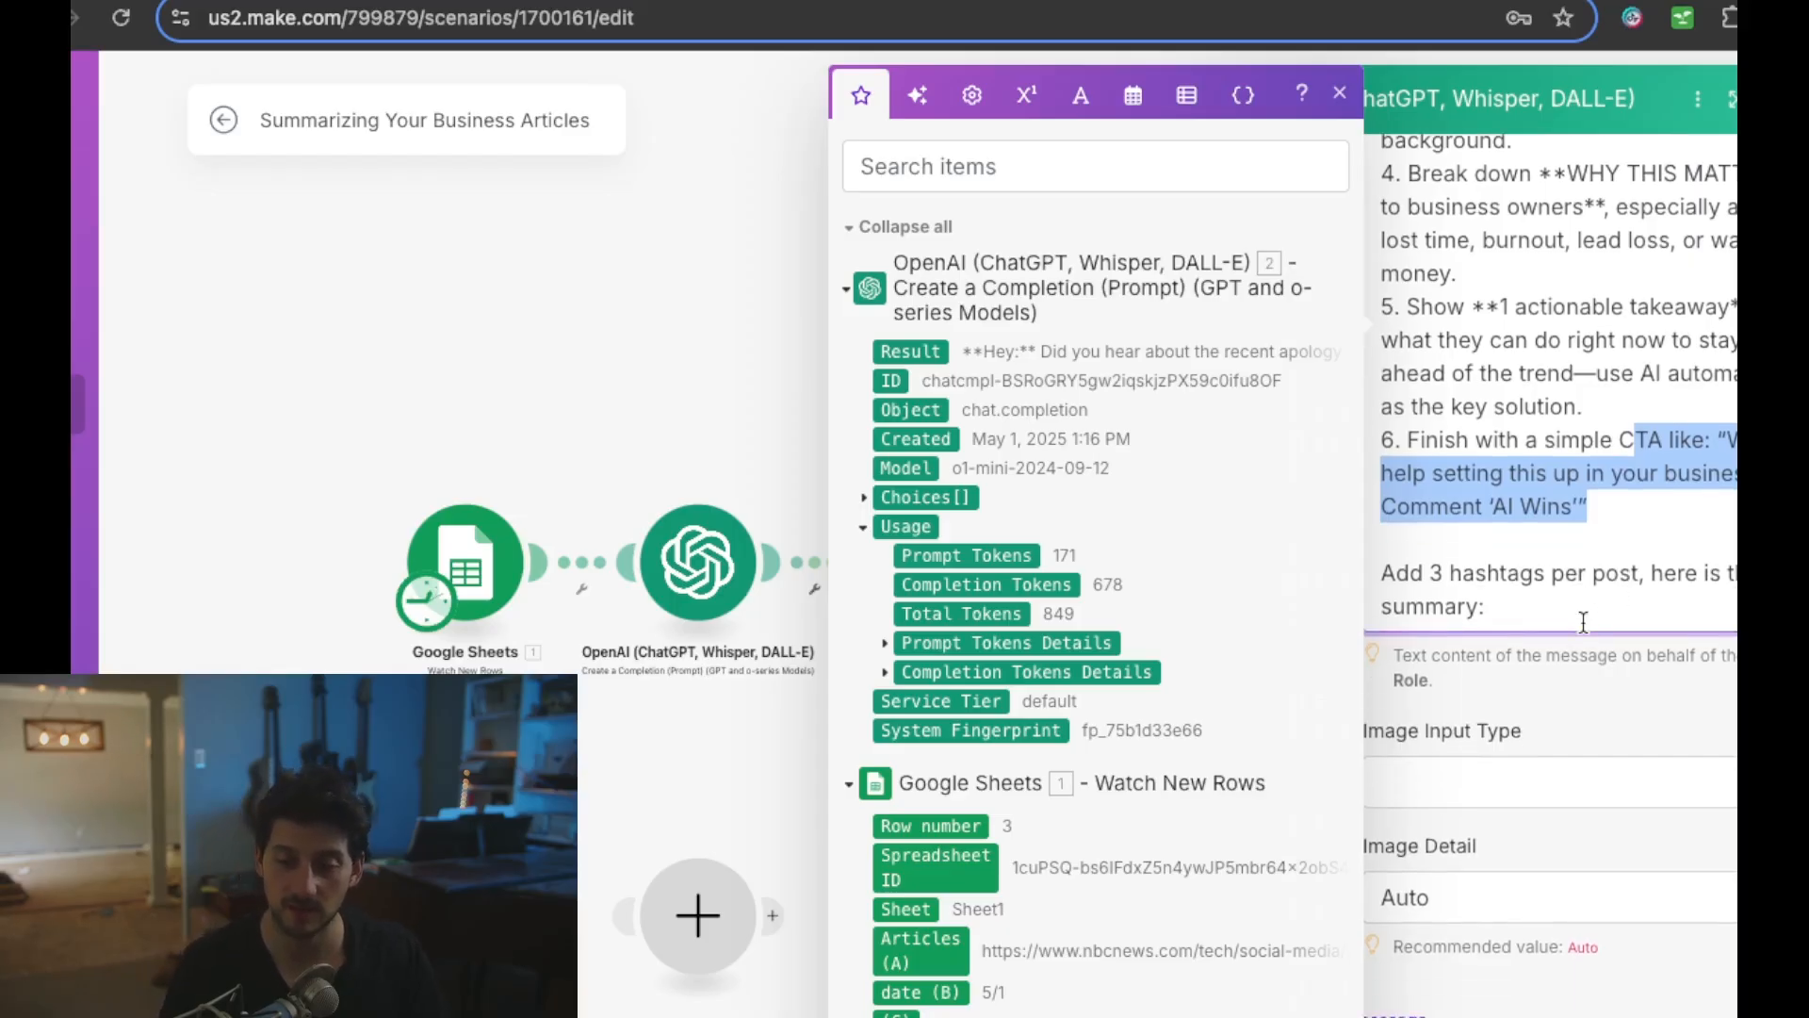
left_click_drag(1430, 575, 1623, 578)
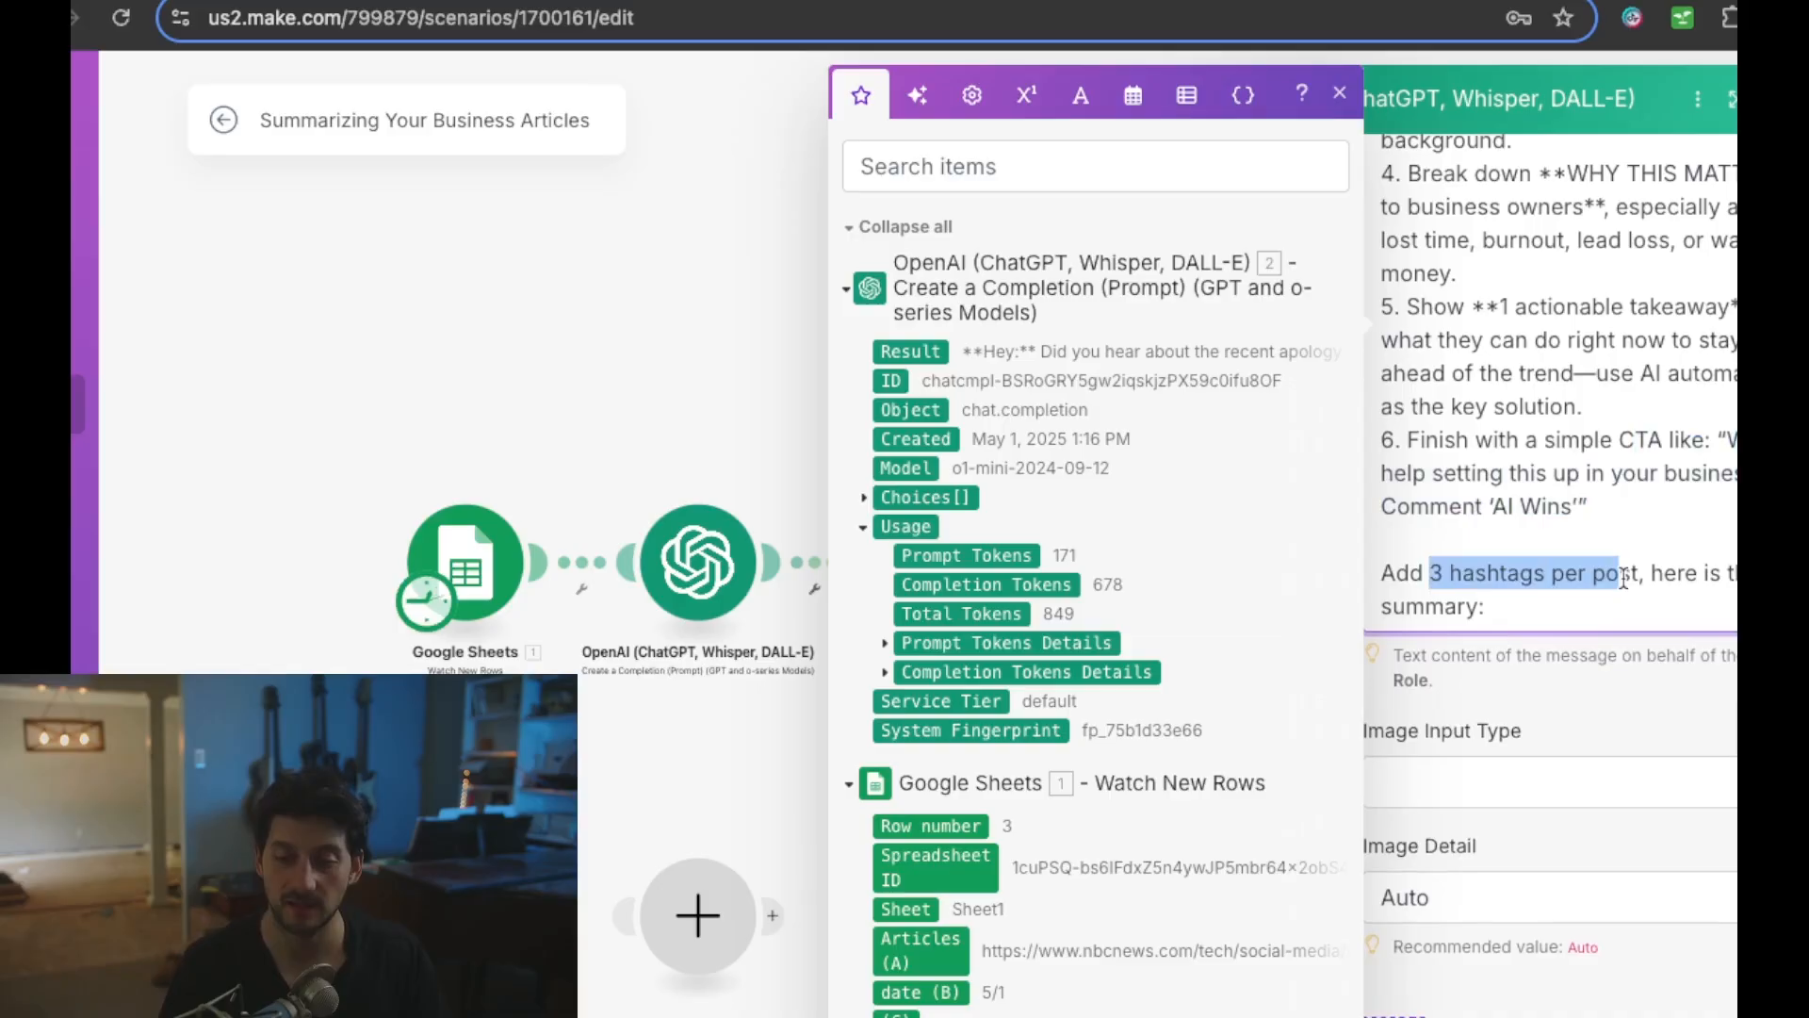
- Map the first OpenAI module's Result after "summary:" at the end of the prompt's Text Content
left_click(1721, 570)
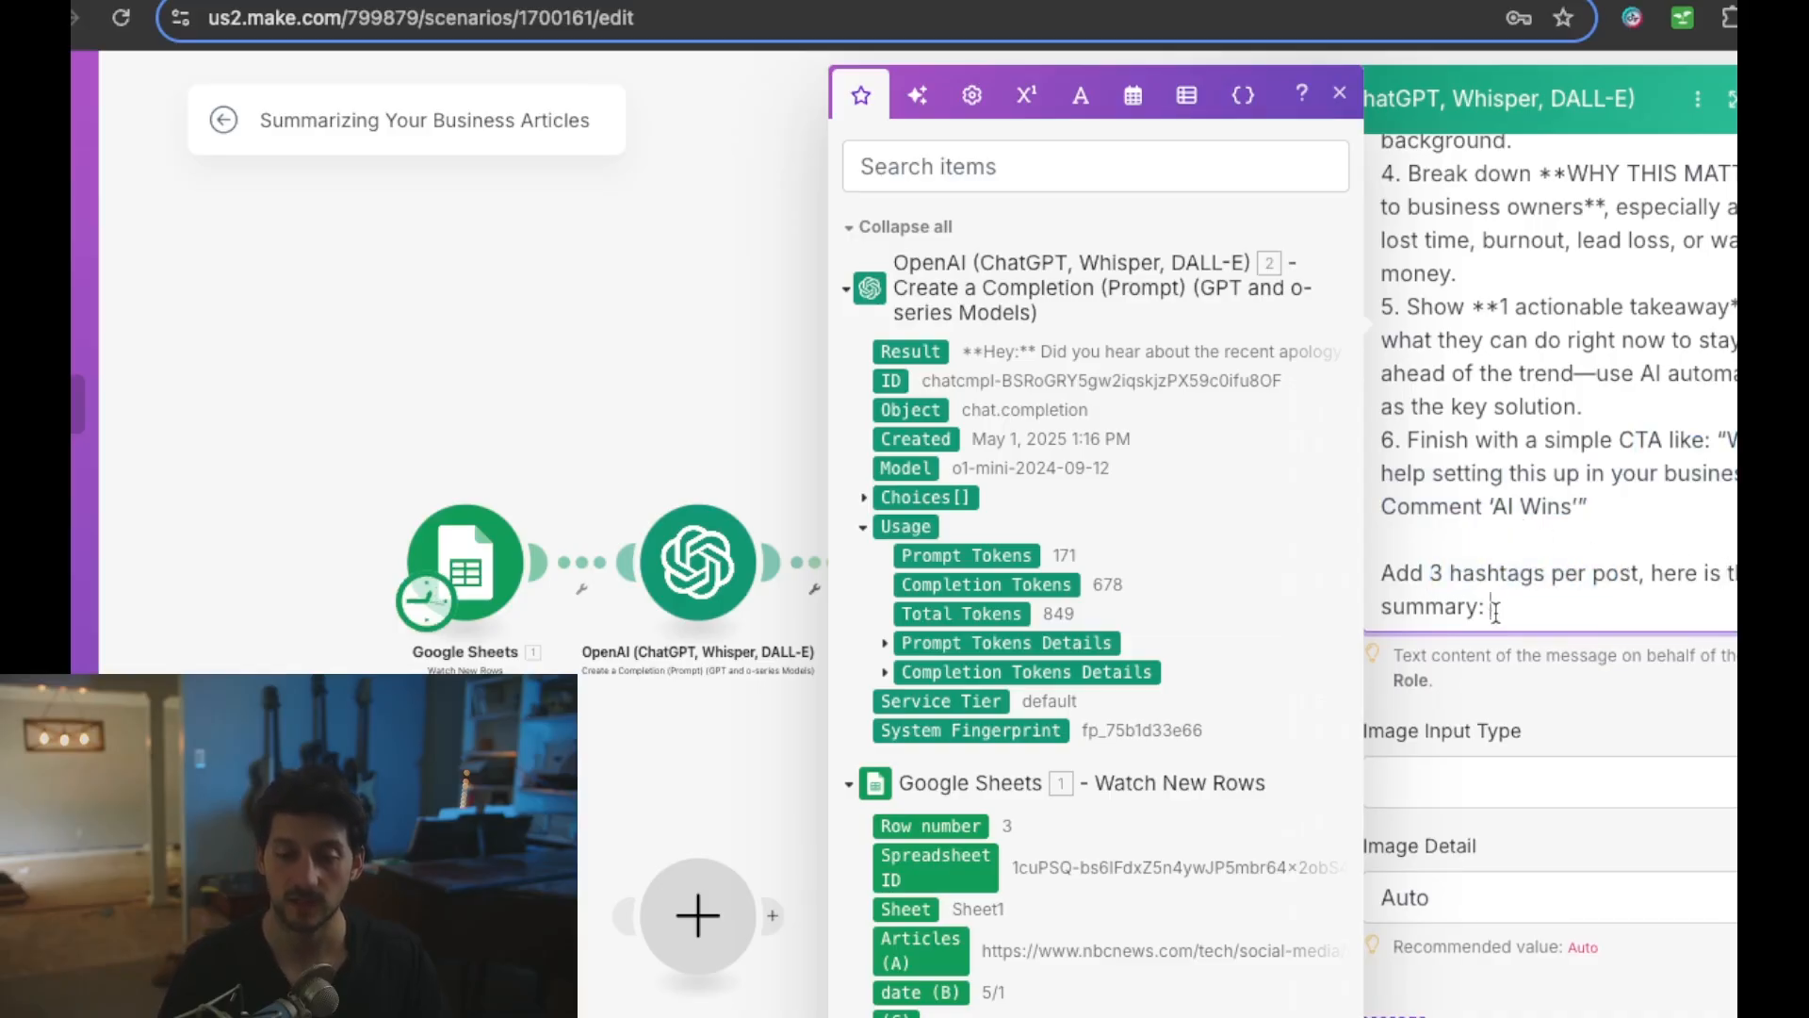
left_click(902, 351)
scroll(1635, 582, "down", 1)
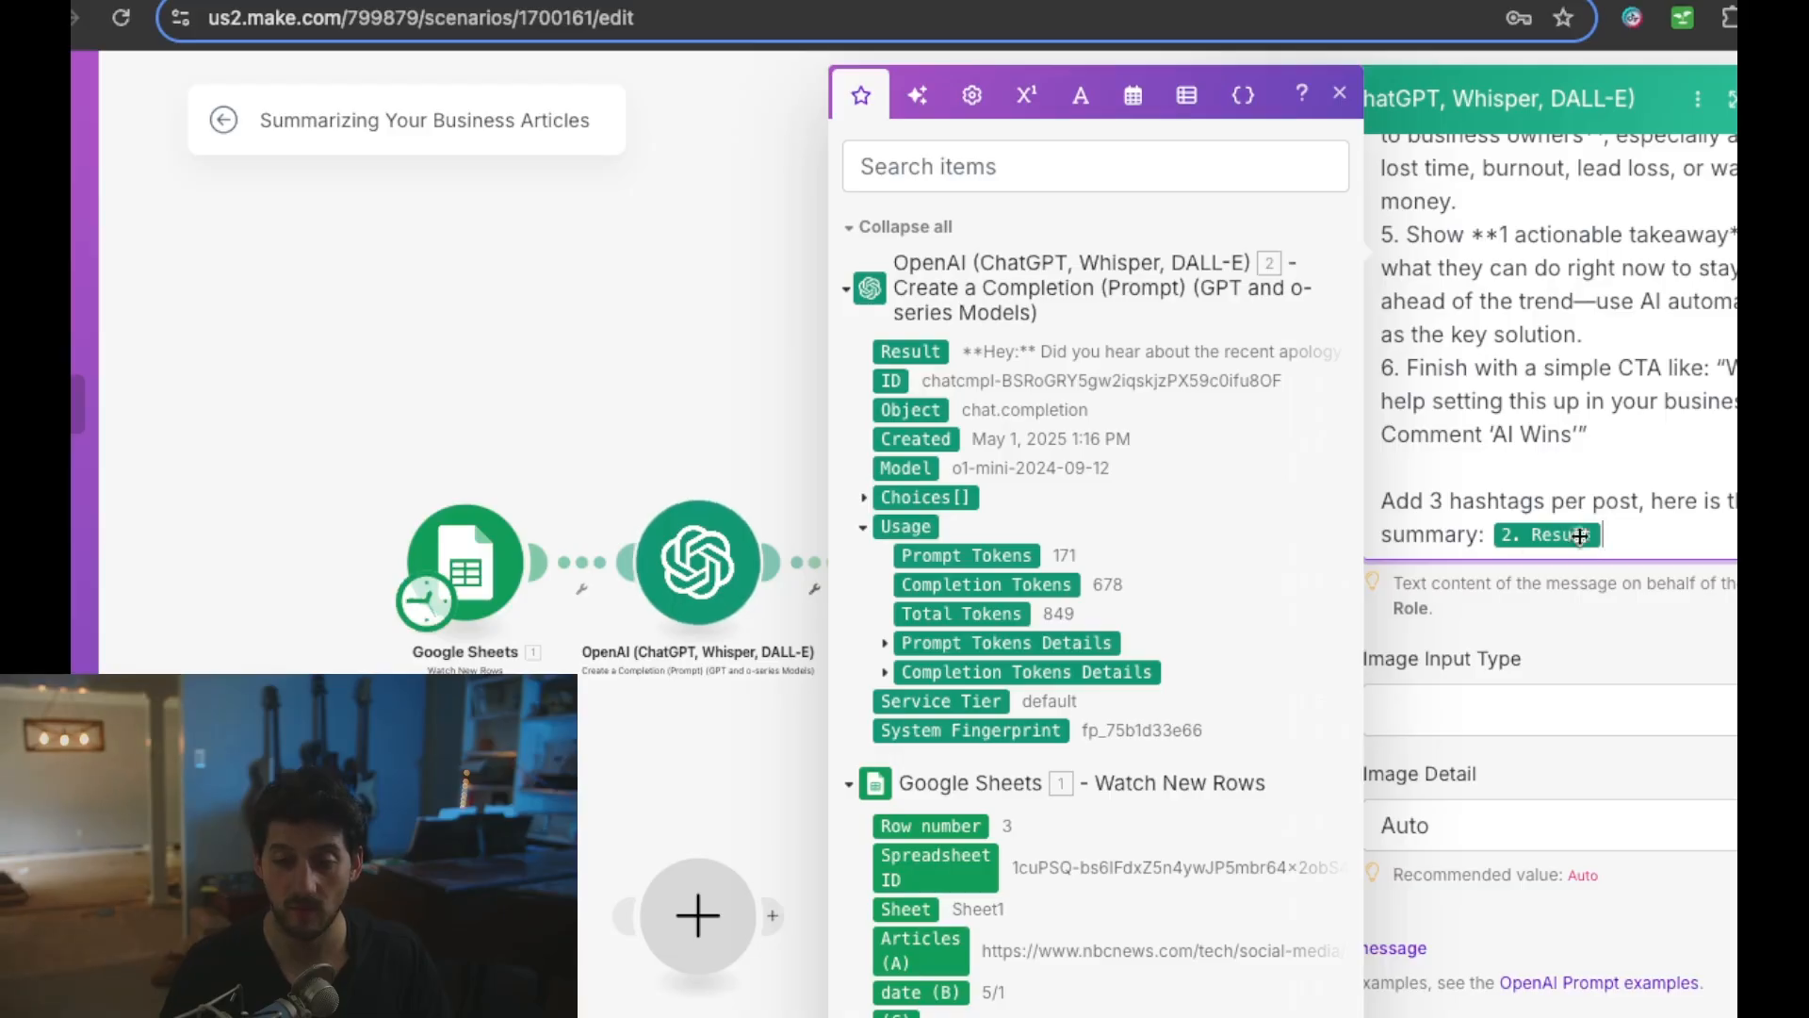
scroll(1487, 524, "down", 1)
left_click(1549, 568)
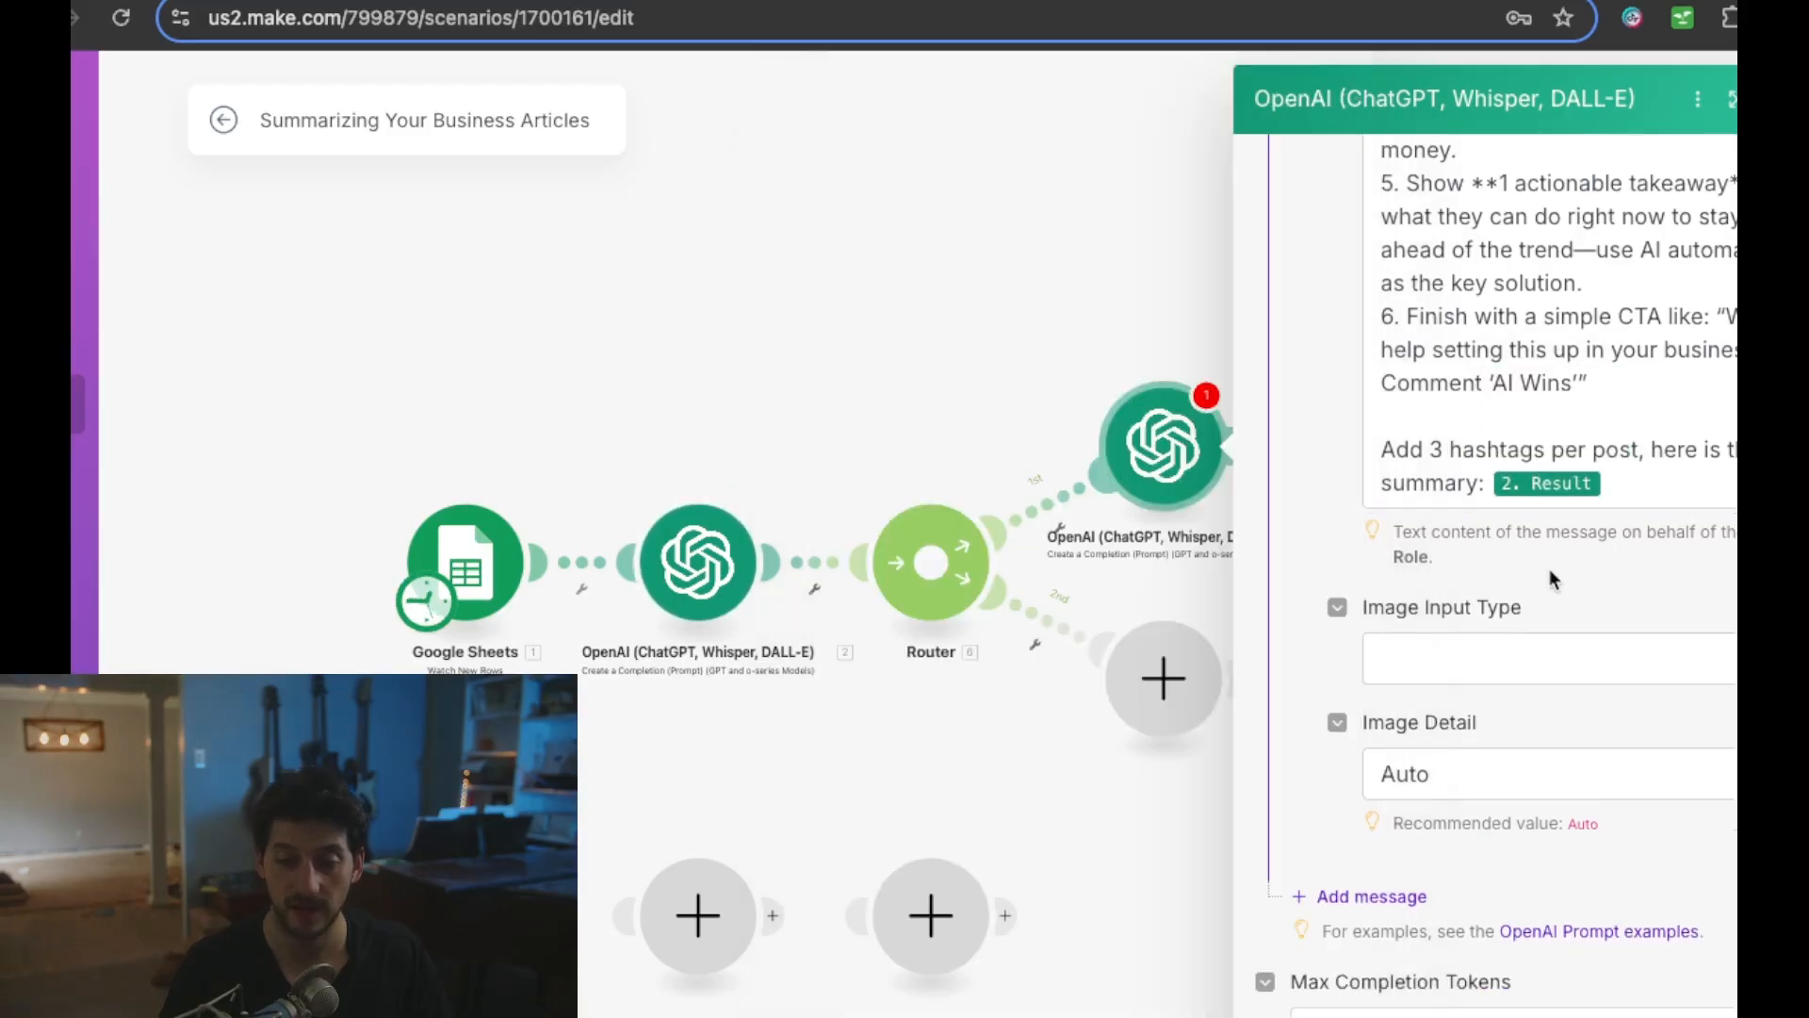
- Check the Image Input Type options, leave the field empty and save the OpenAI module on the Router's 1st branch
scroll(1425, 549, "down", 1)
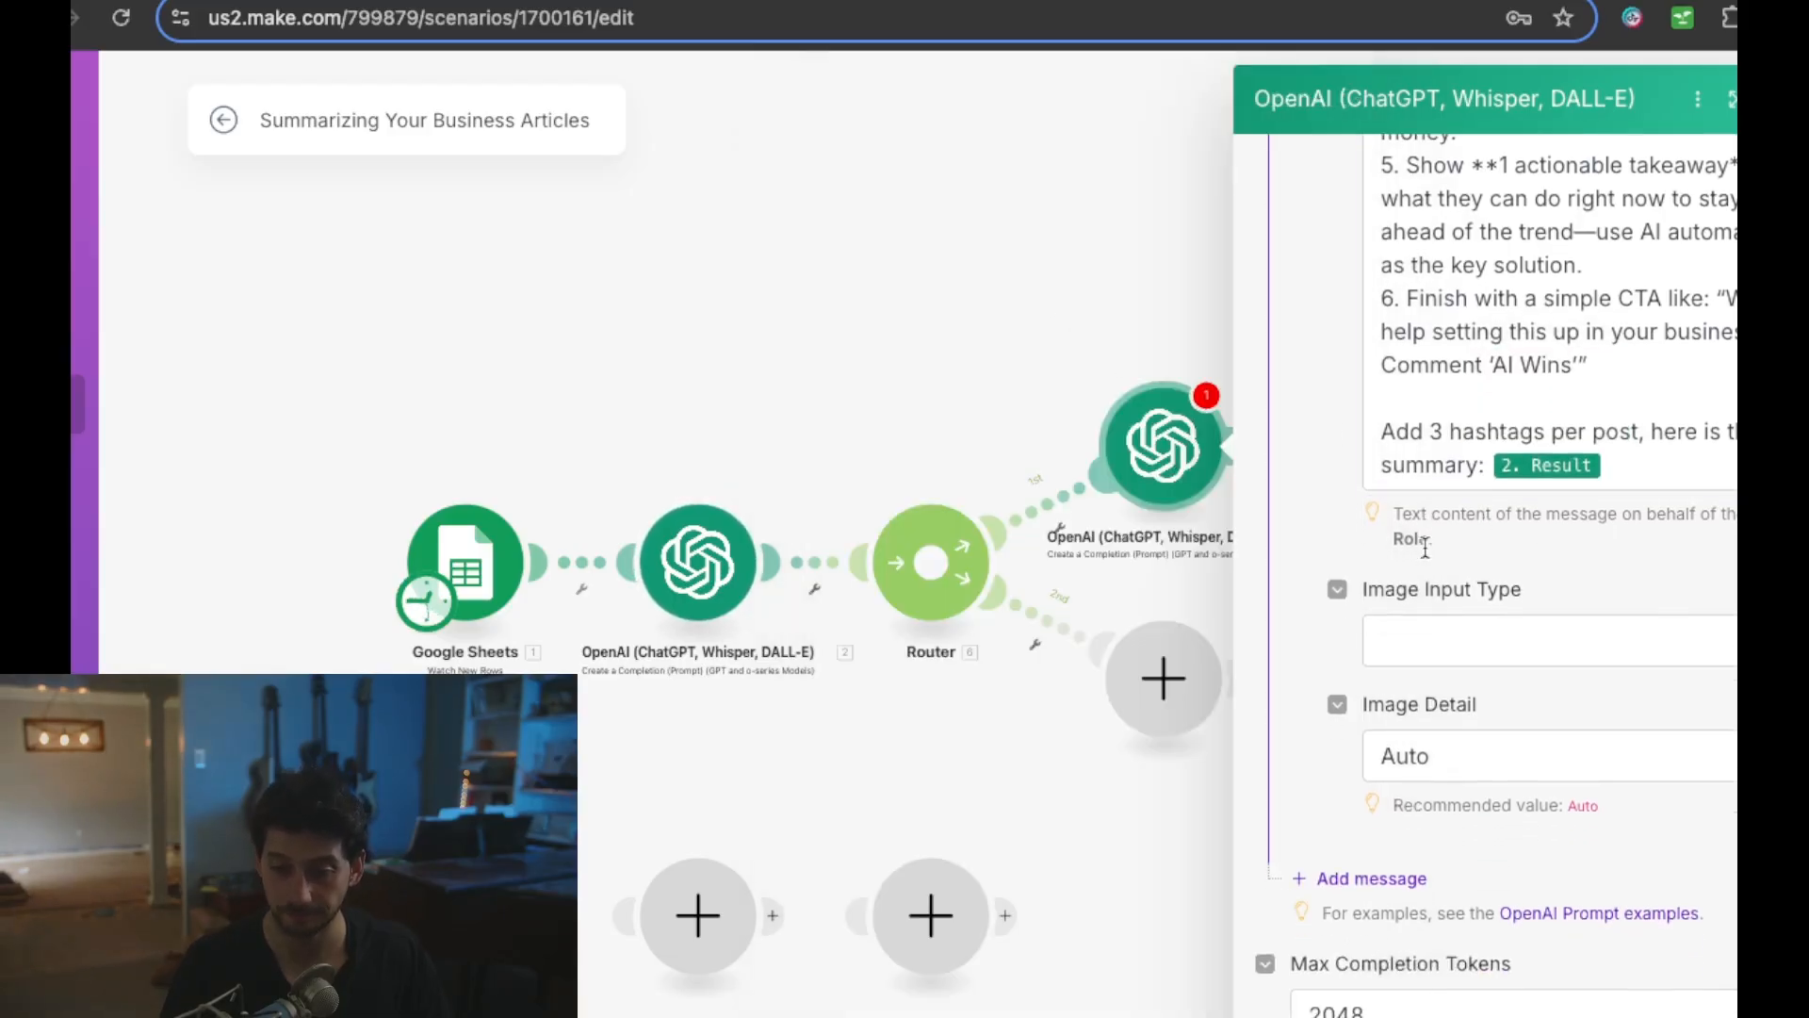
left_click(1454, 648)
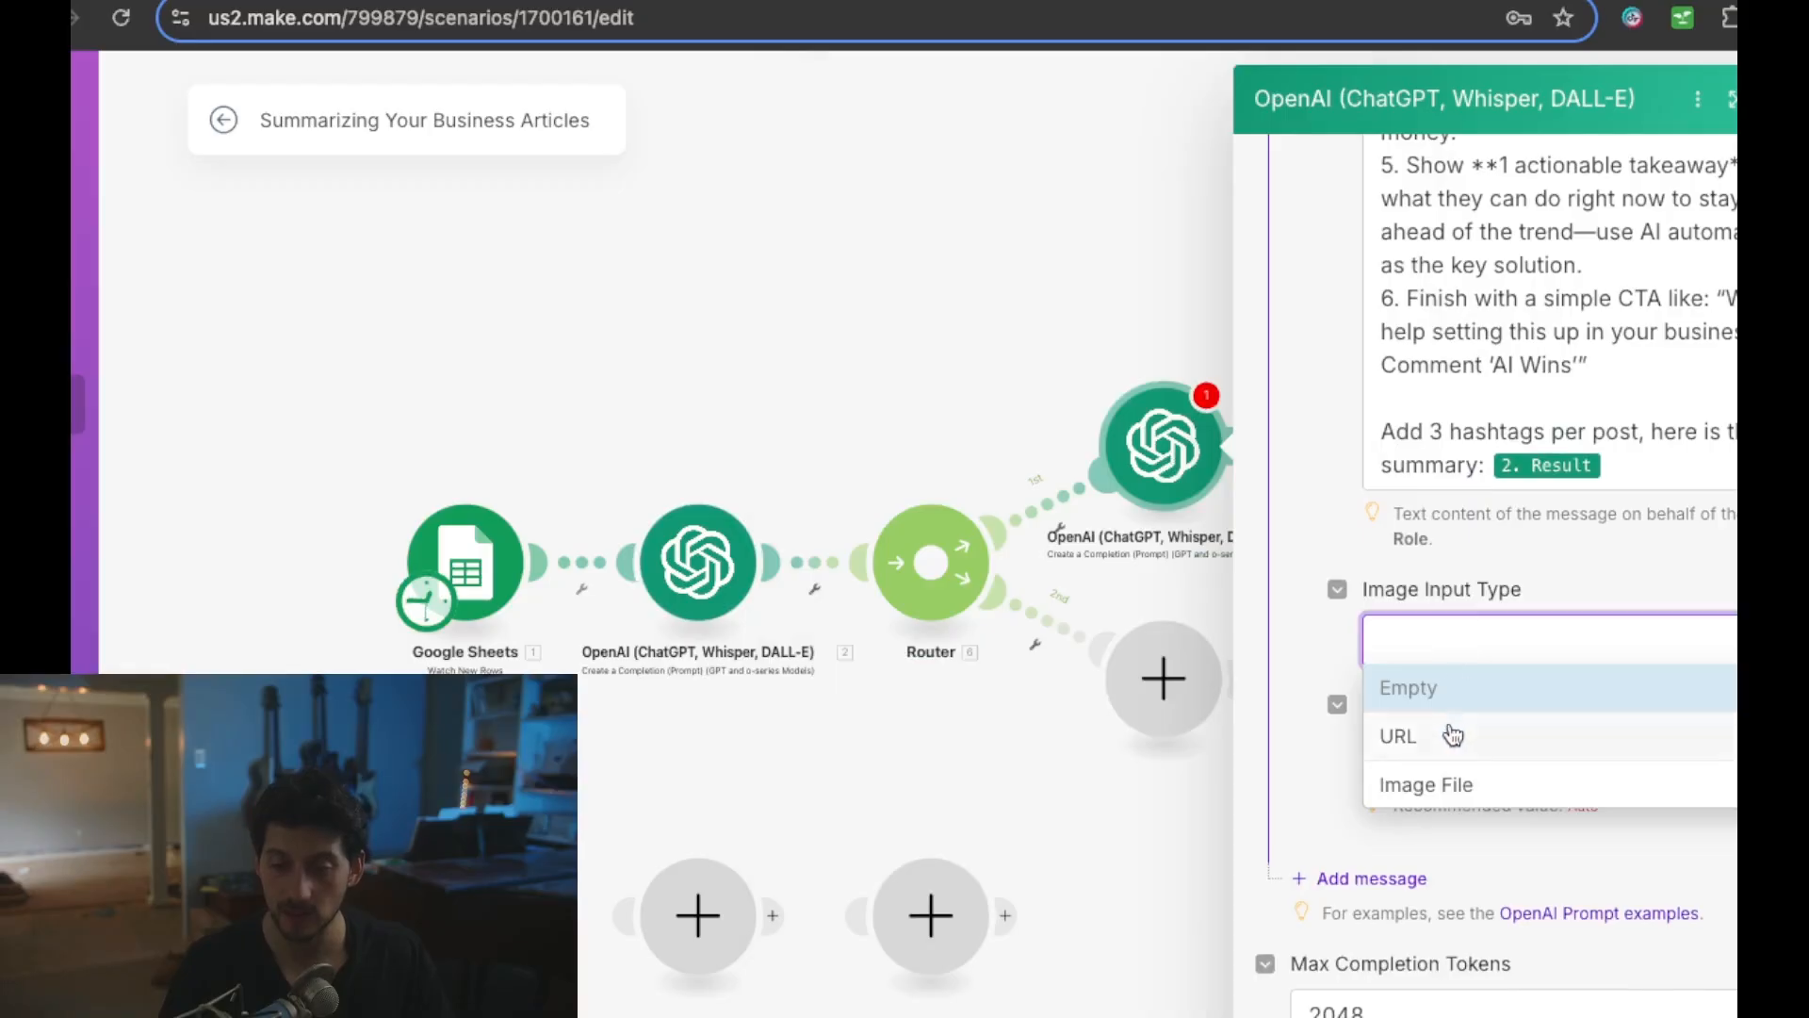
left_click(1581, 582)
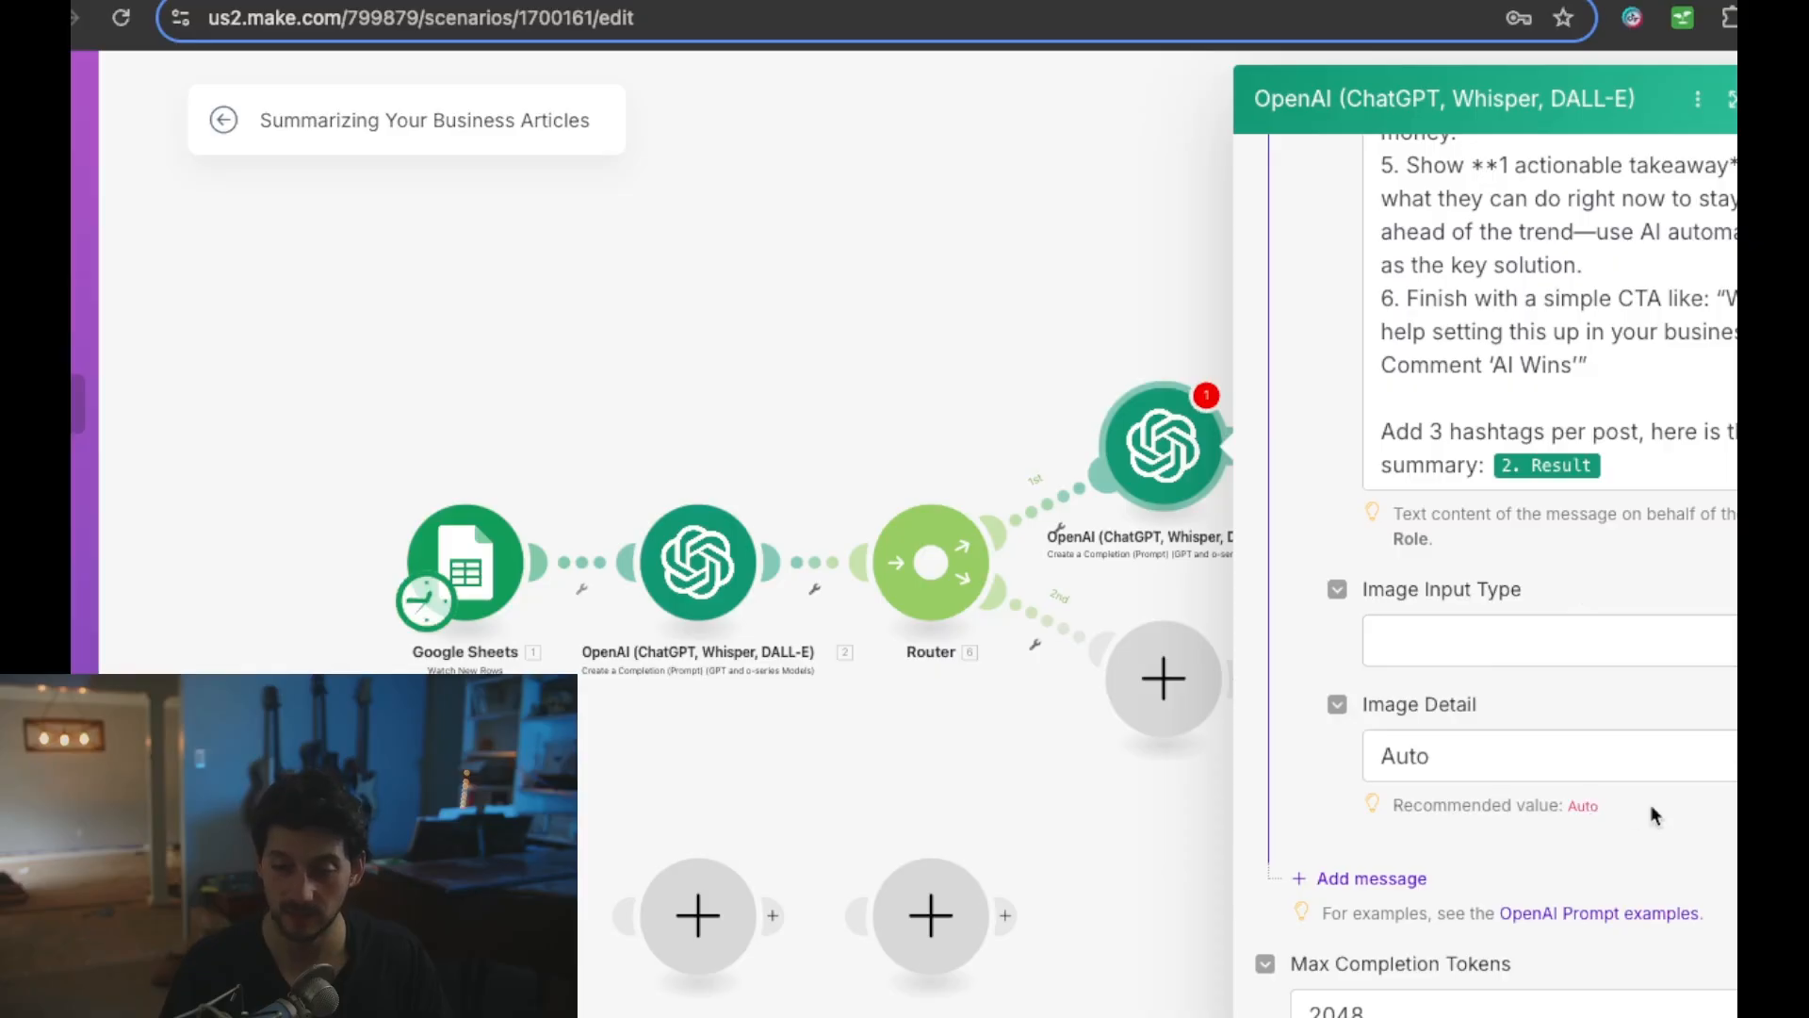
scroll(1648, 805, "up", 10)
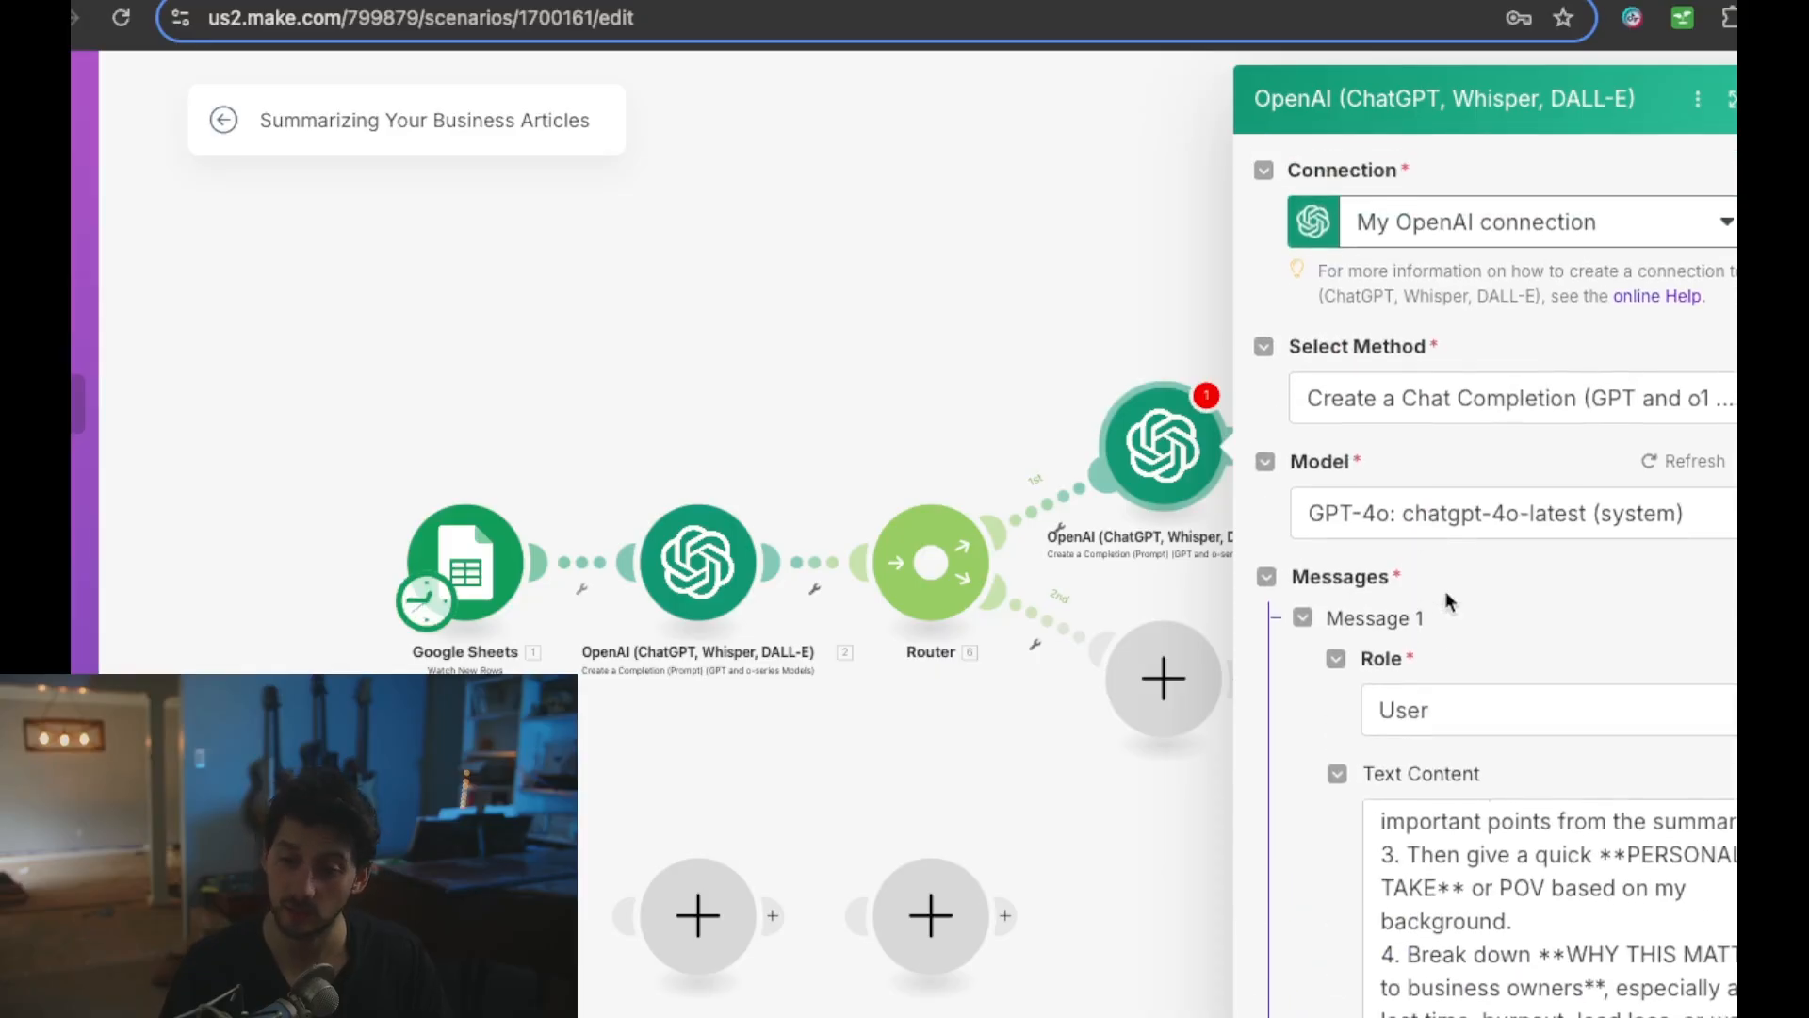
scroll(1445, 591, "down", 10)
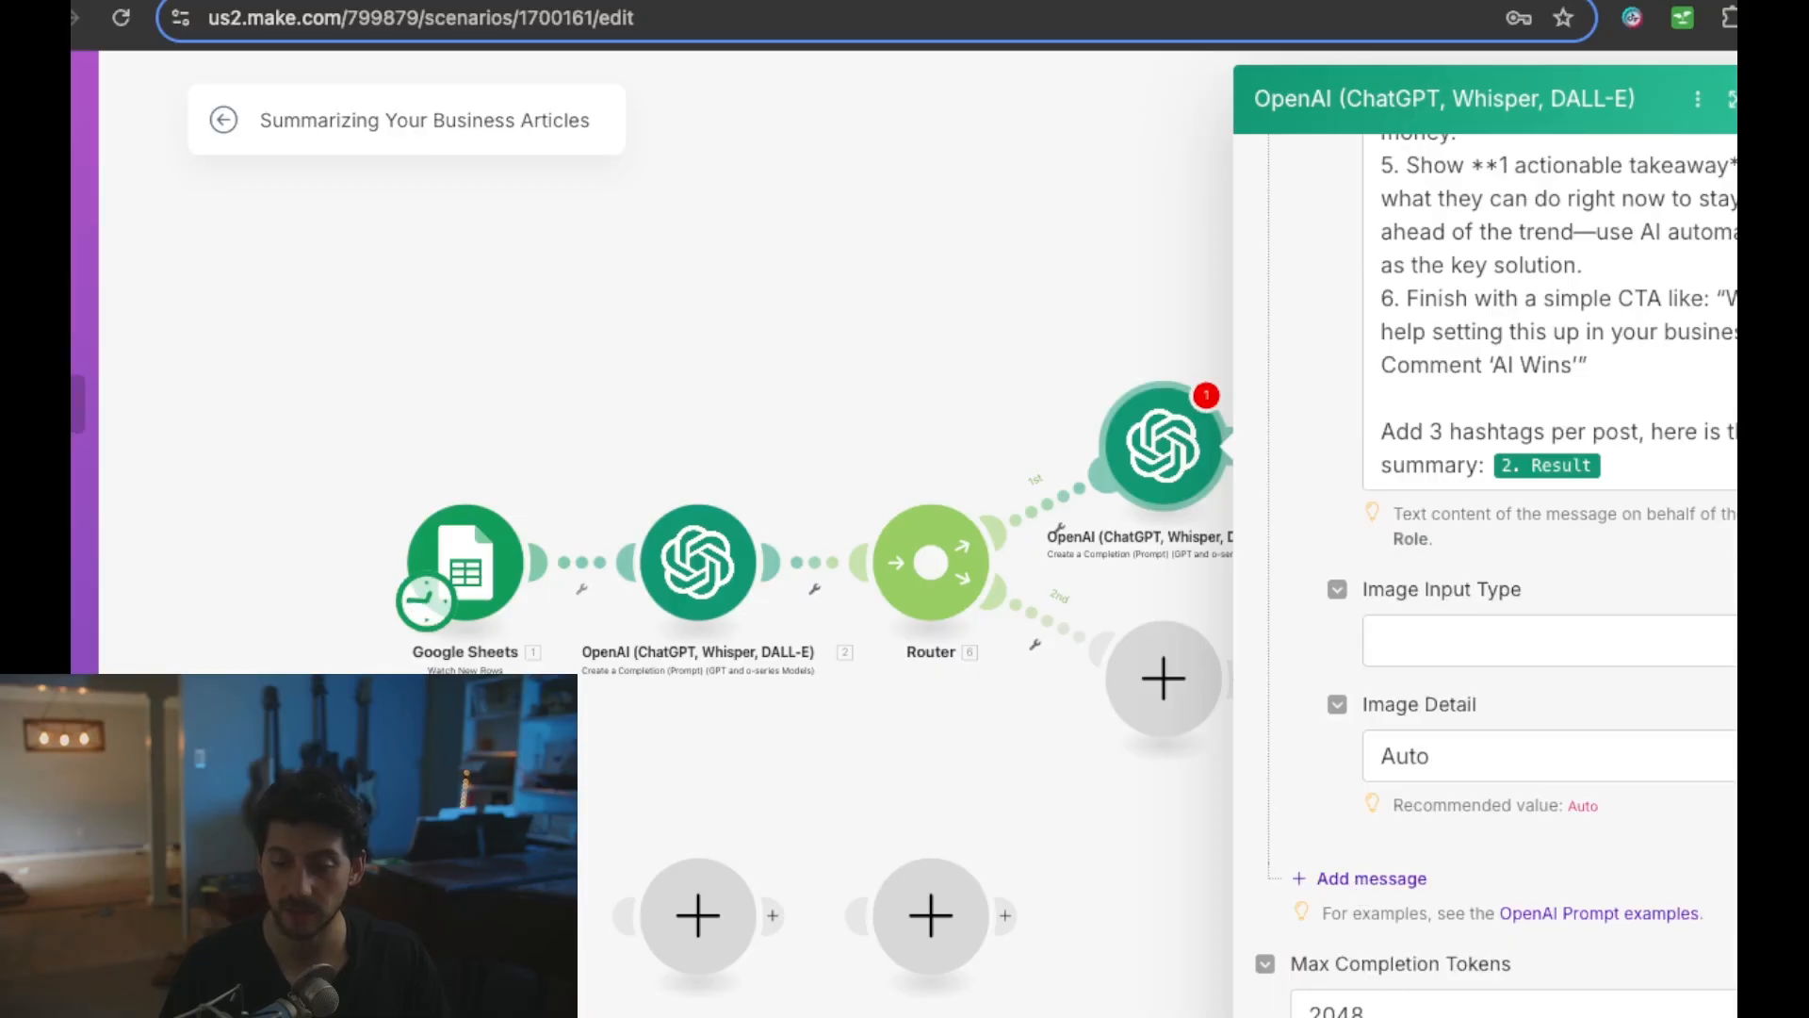
left_click(1696, 1015)
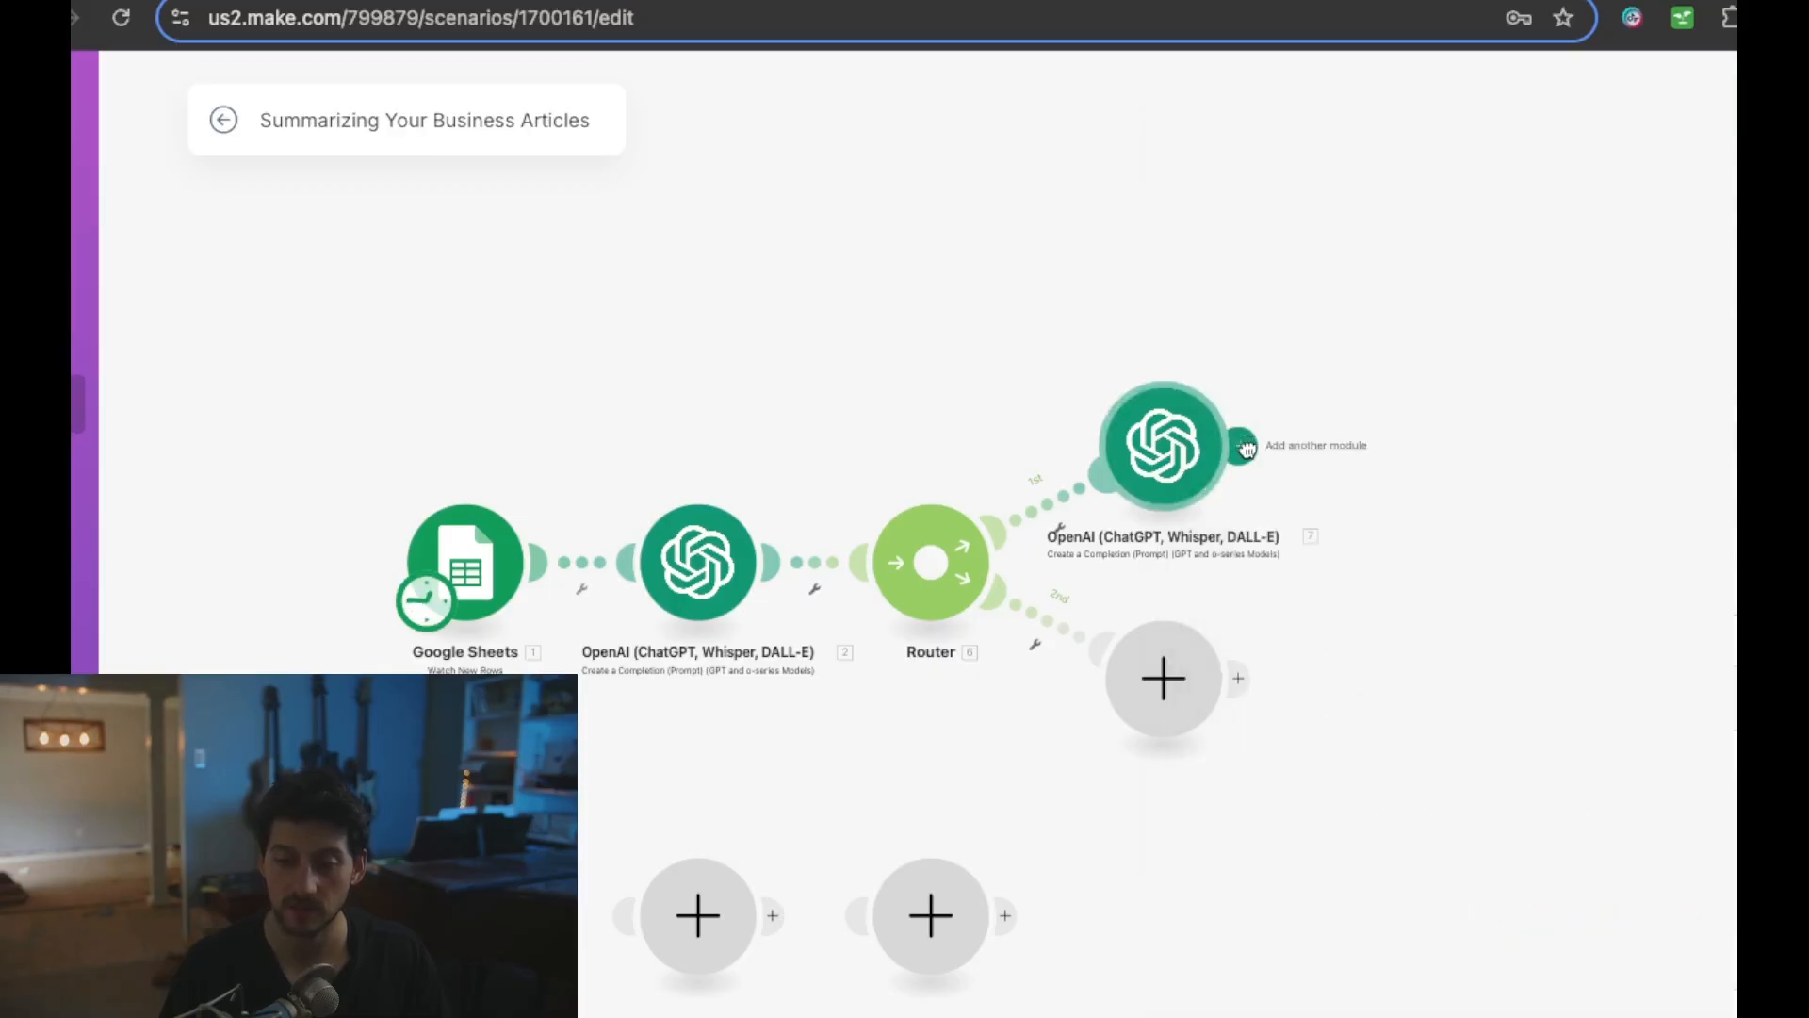
- Add a Flow Control Router after the new OpenAI module and give it a third route
left_click(1242, 441)
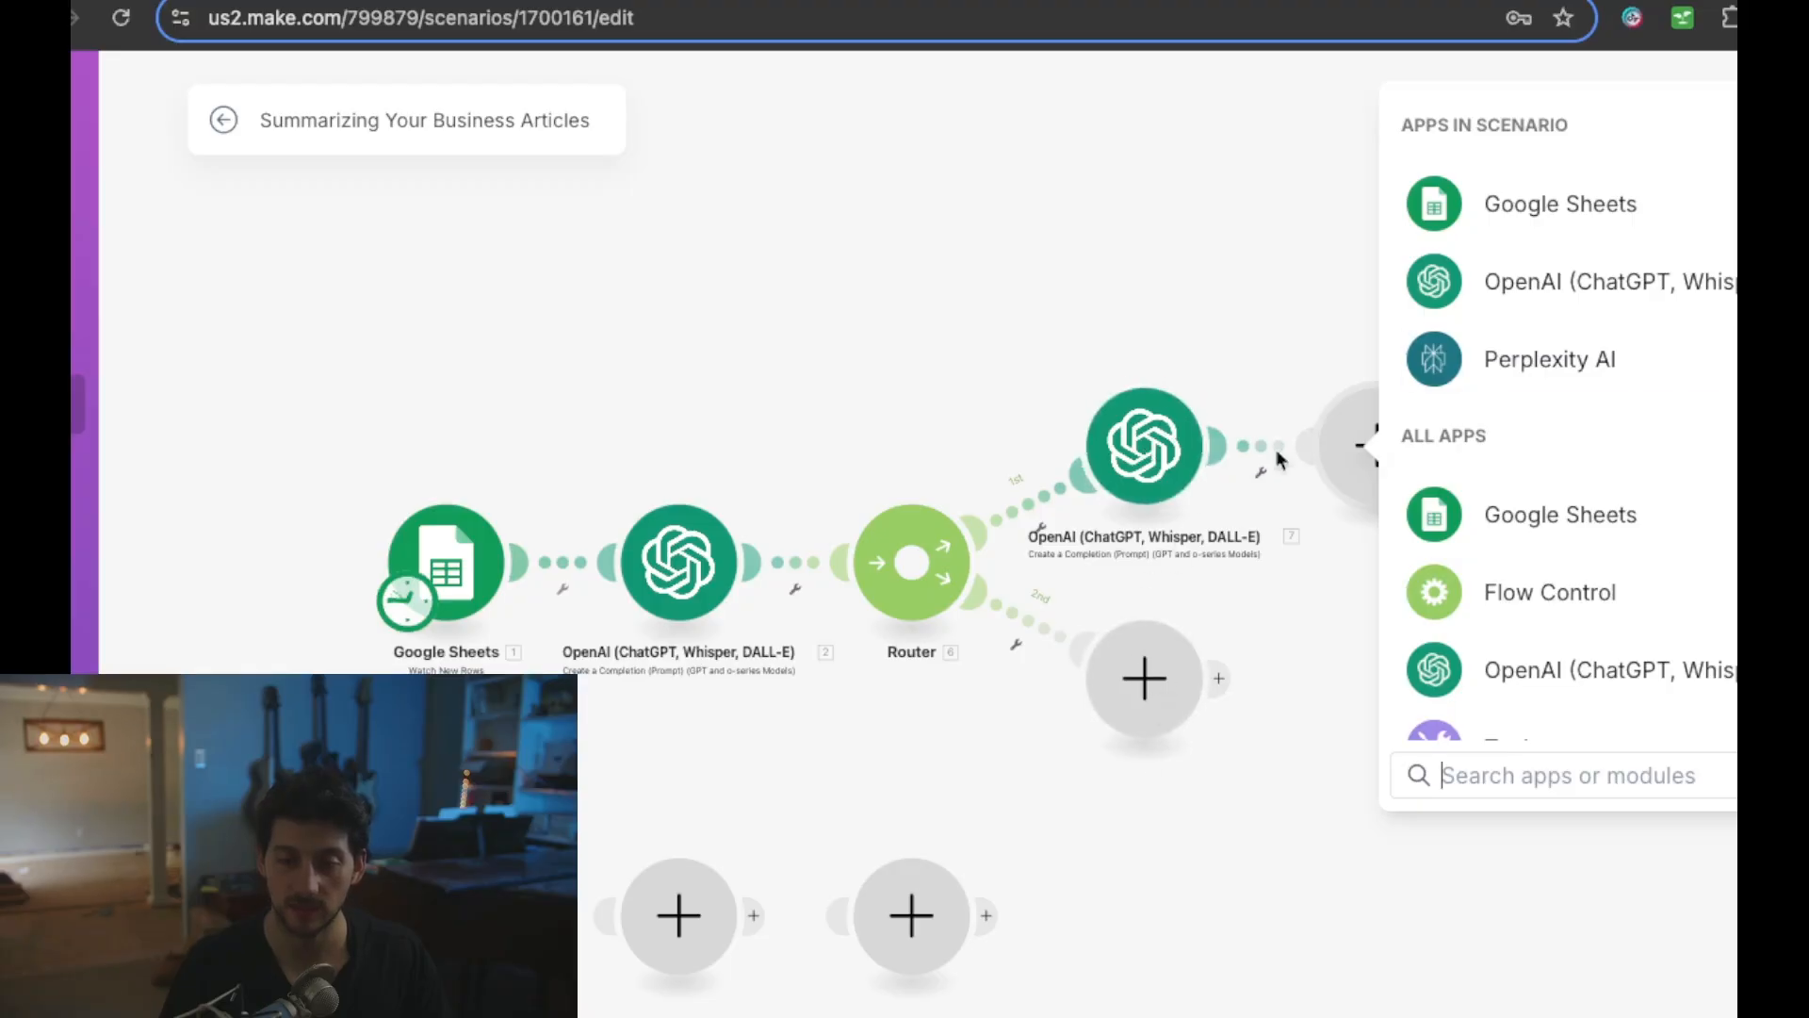
scroll(1617, 491, "down", 5)
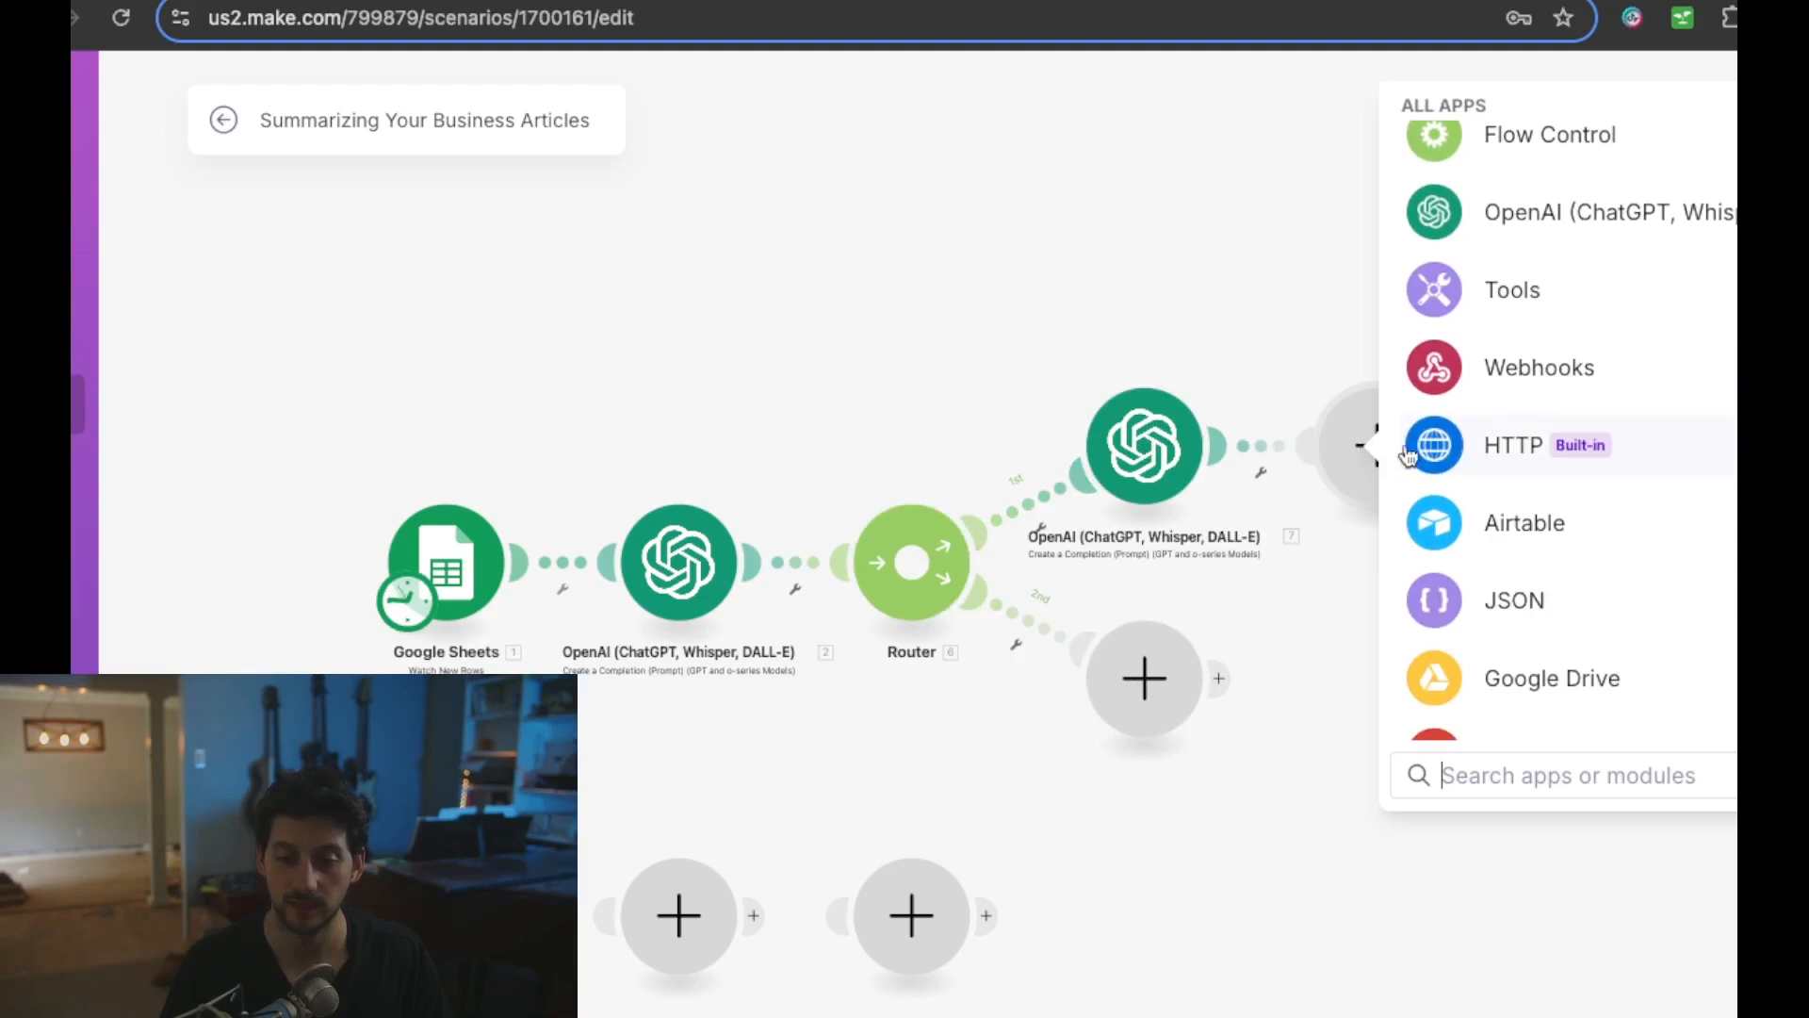
scroll(1479, 378, "up", 5)
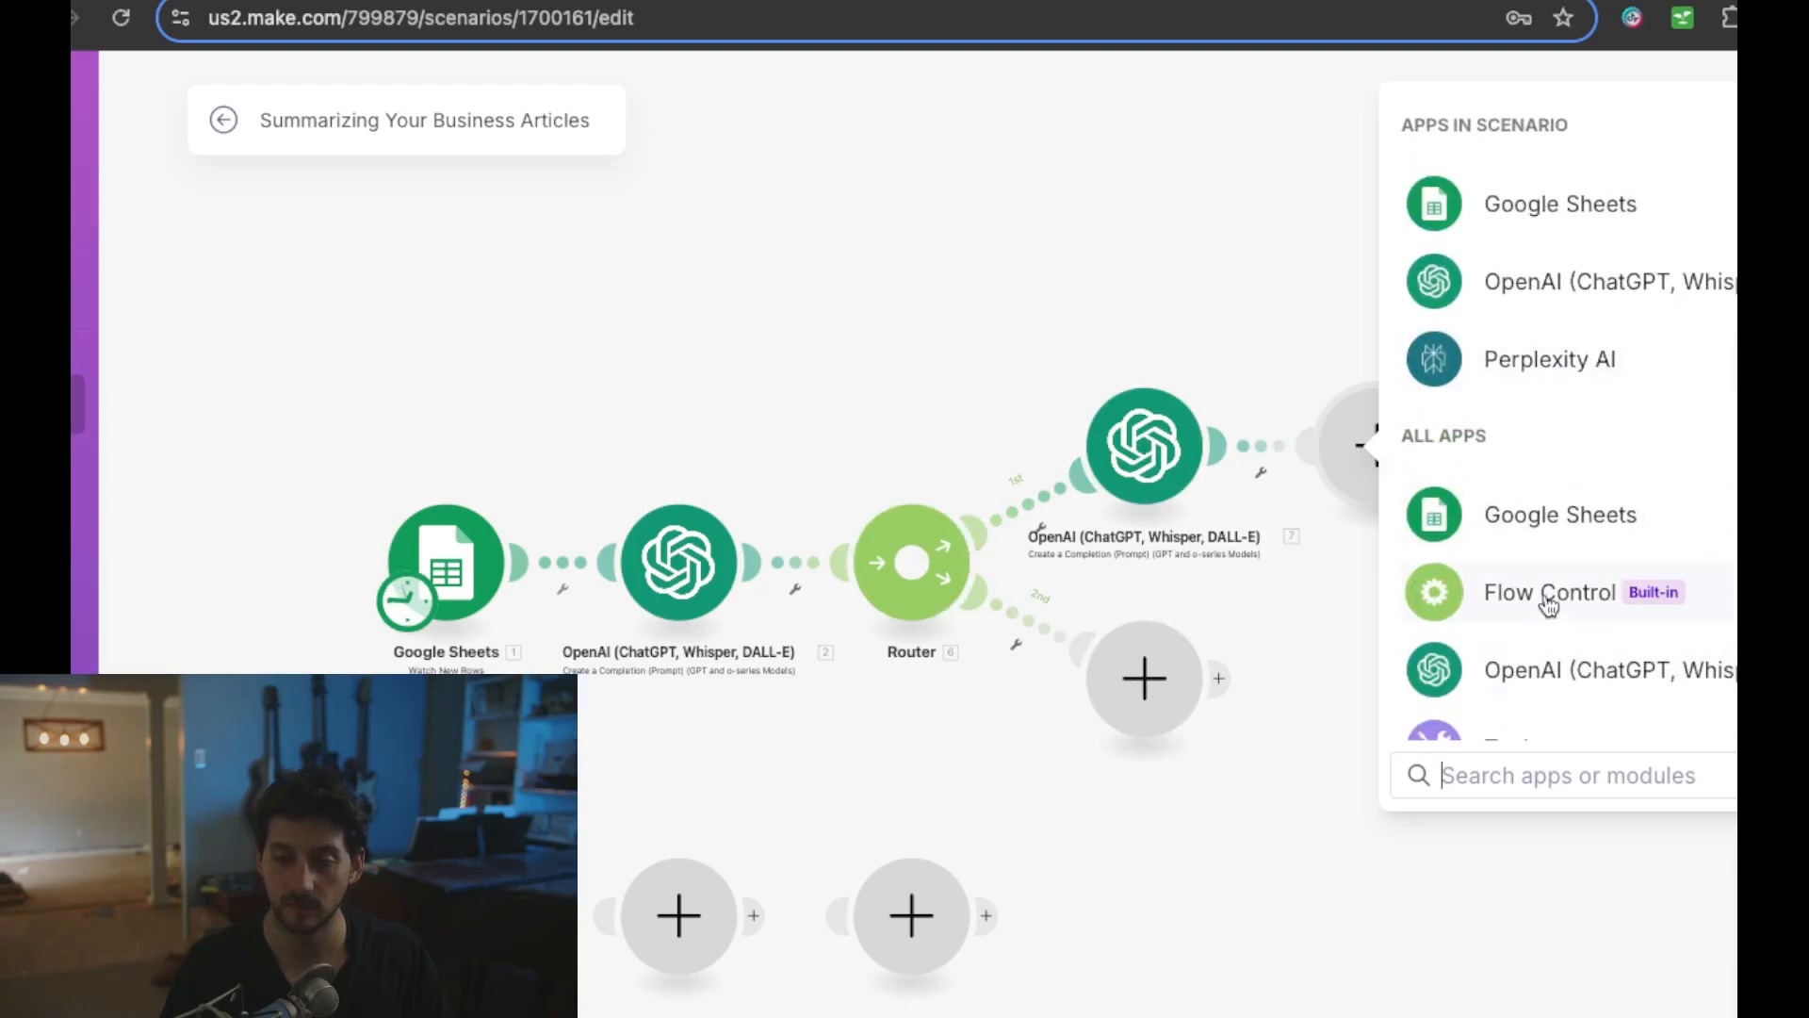
left_click(1545, 596)
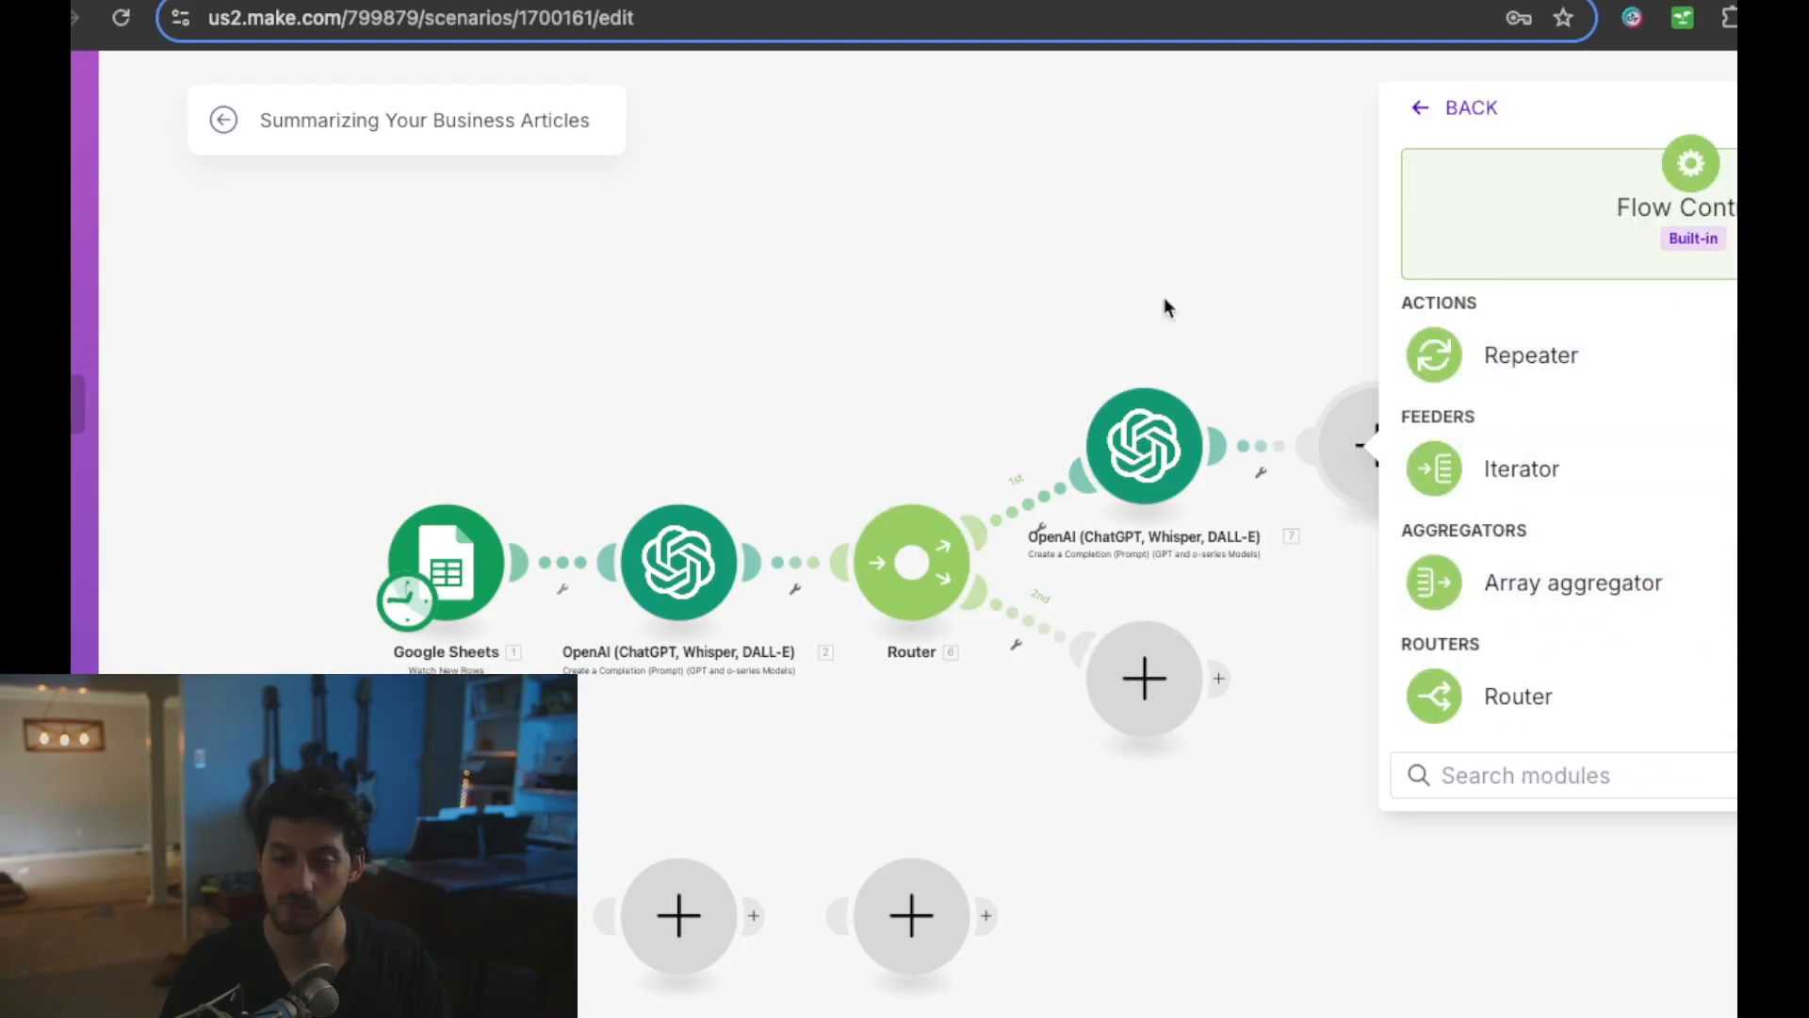
left_click(1527, 699)
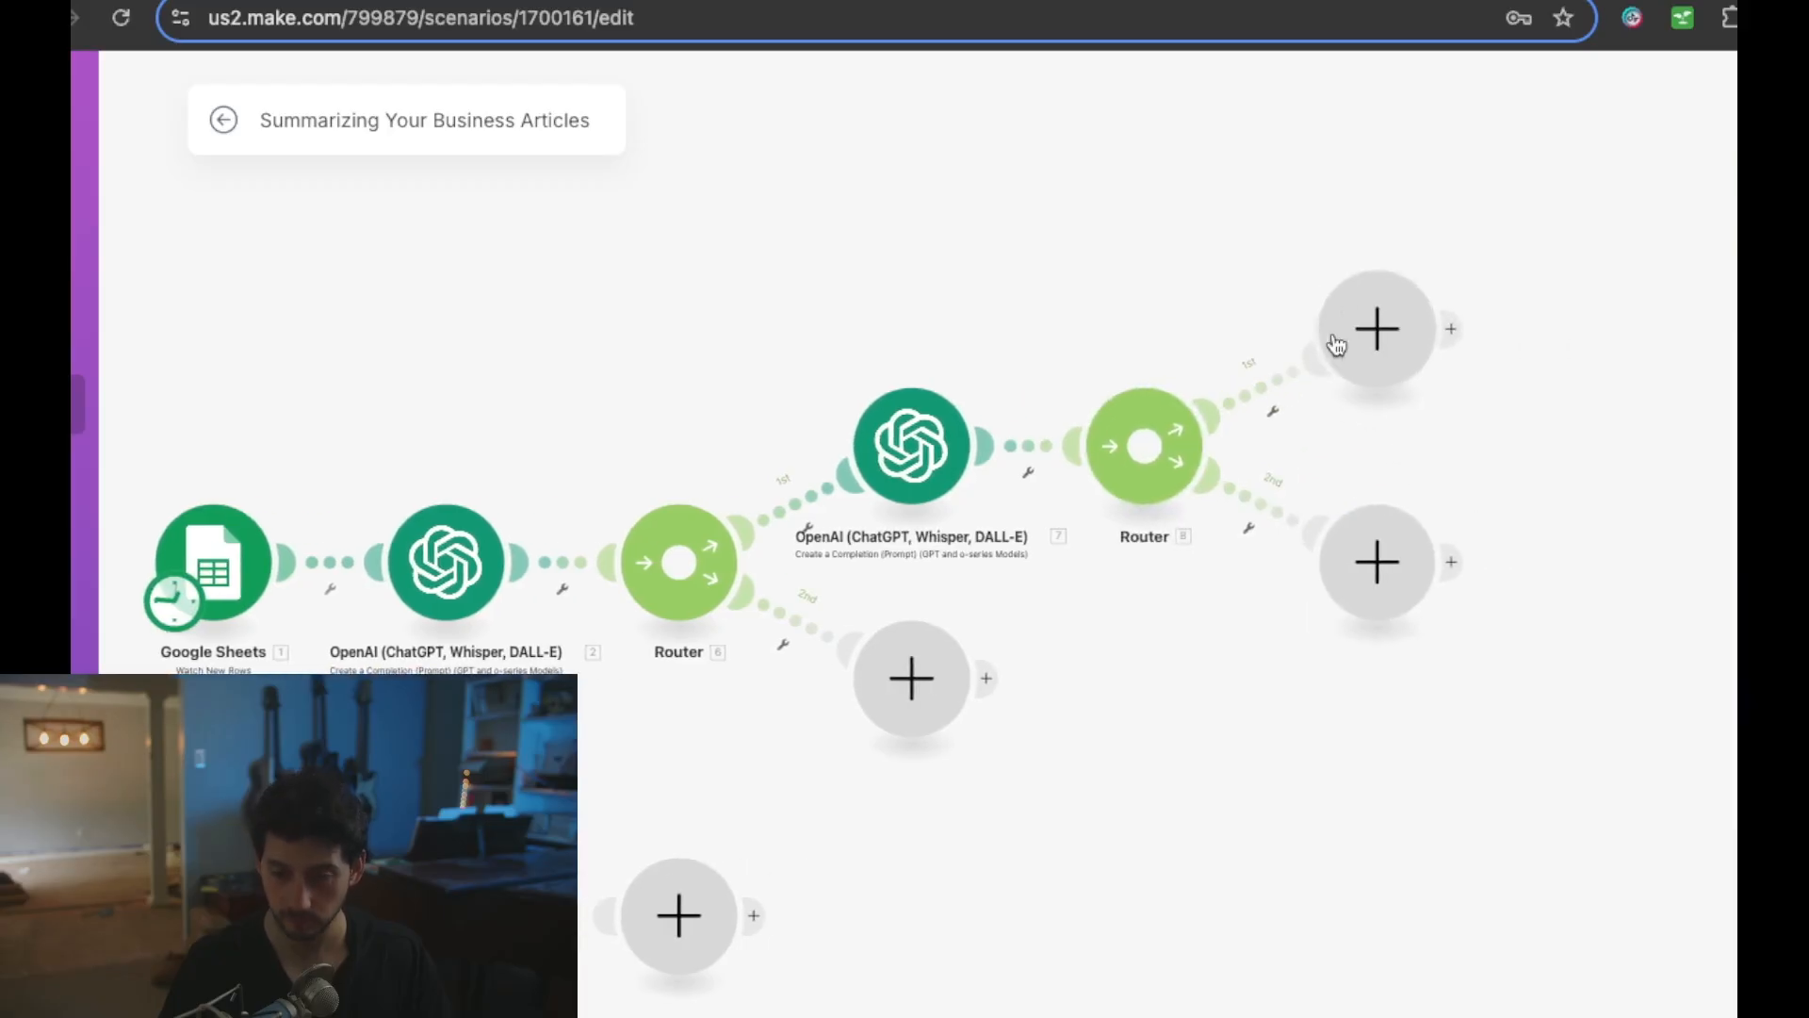
left_click(1172, 471)
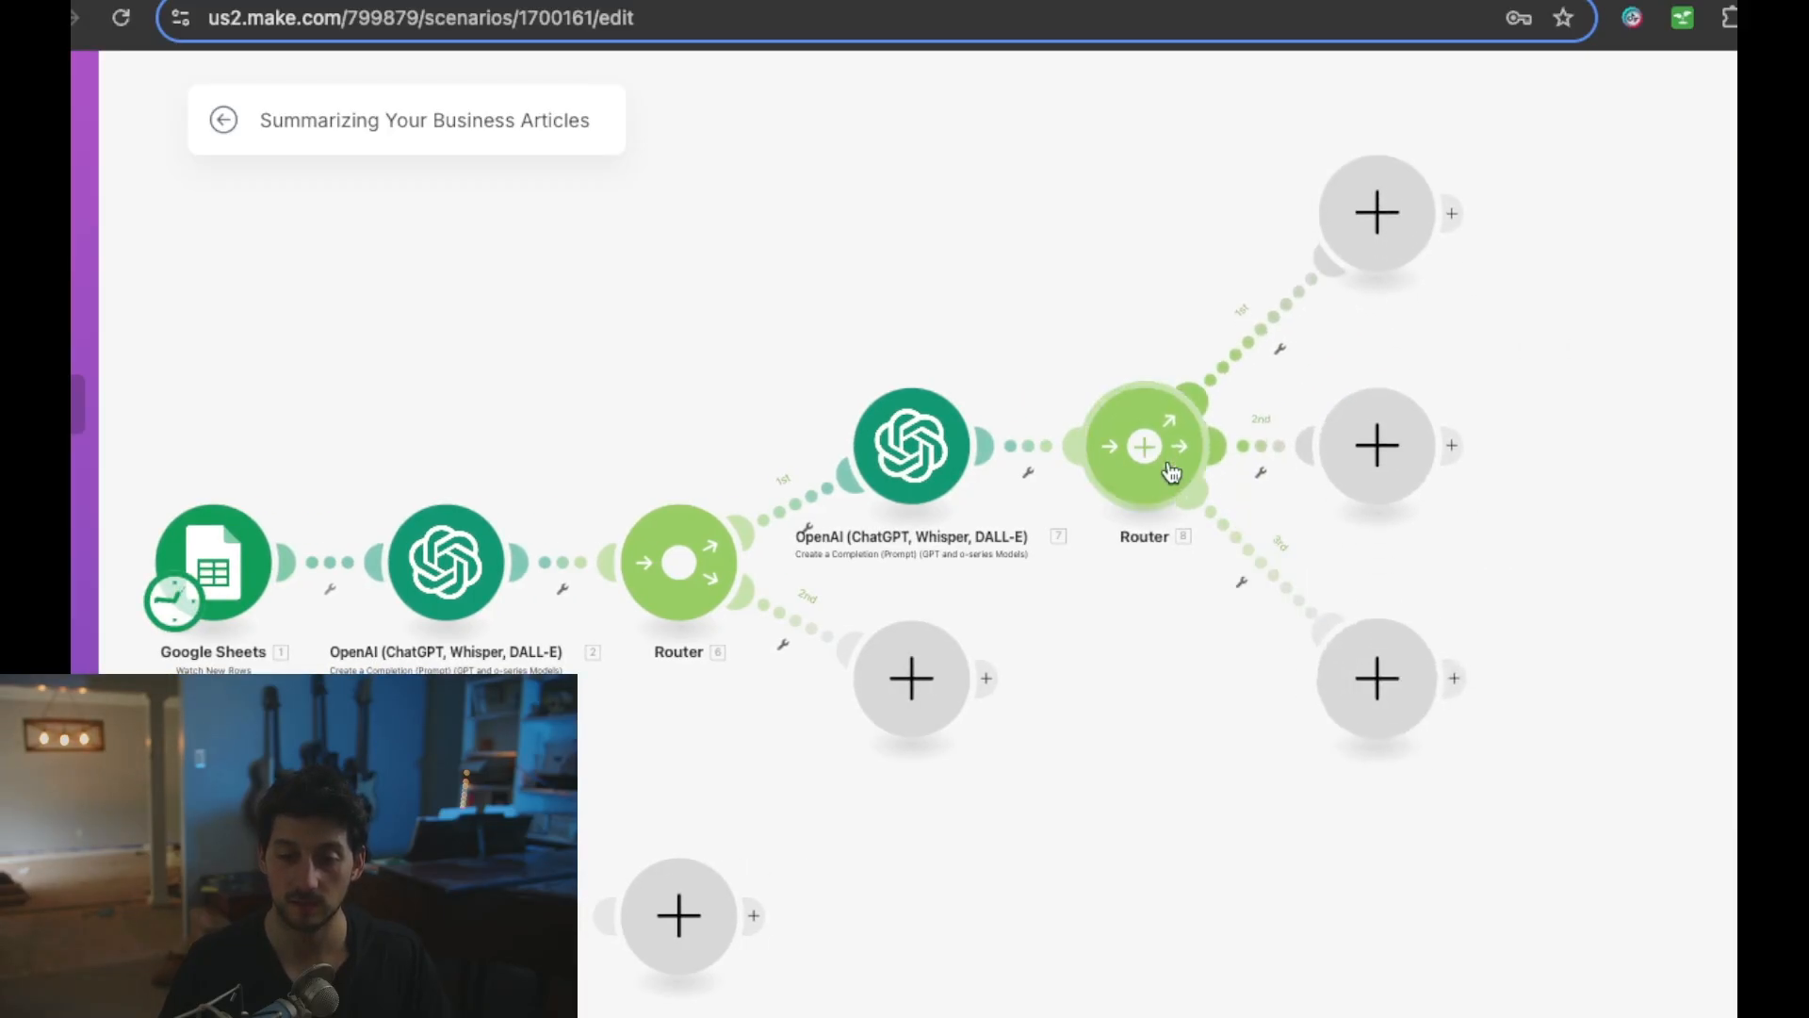
- Add a Facebook Pages "Create a Post" module to the new Router's 1st route
left_click(1376, 213)
type("fac")
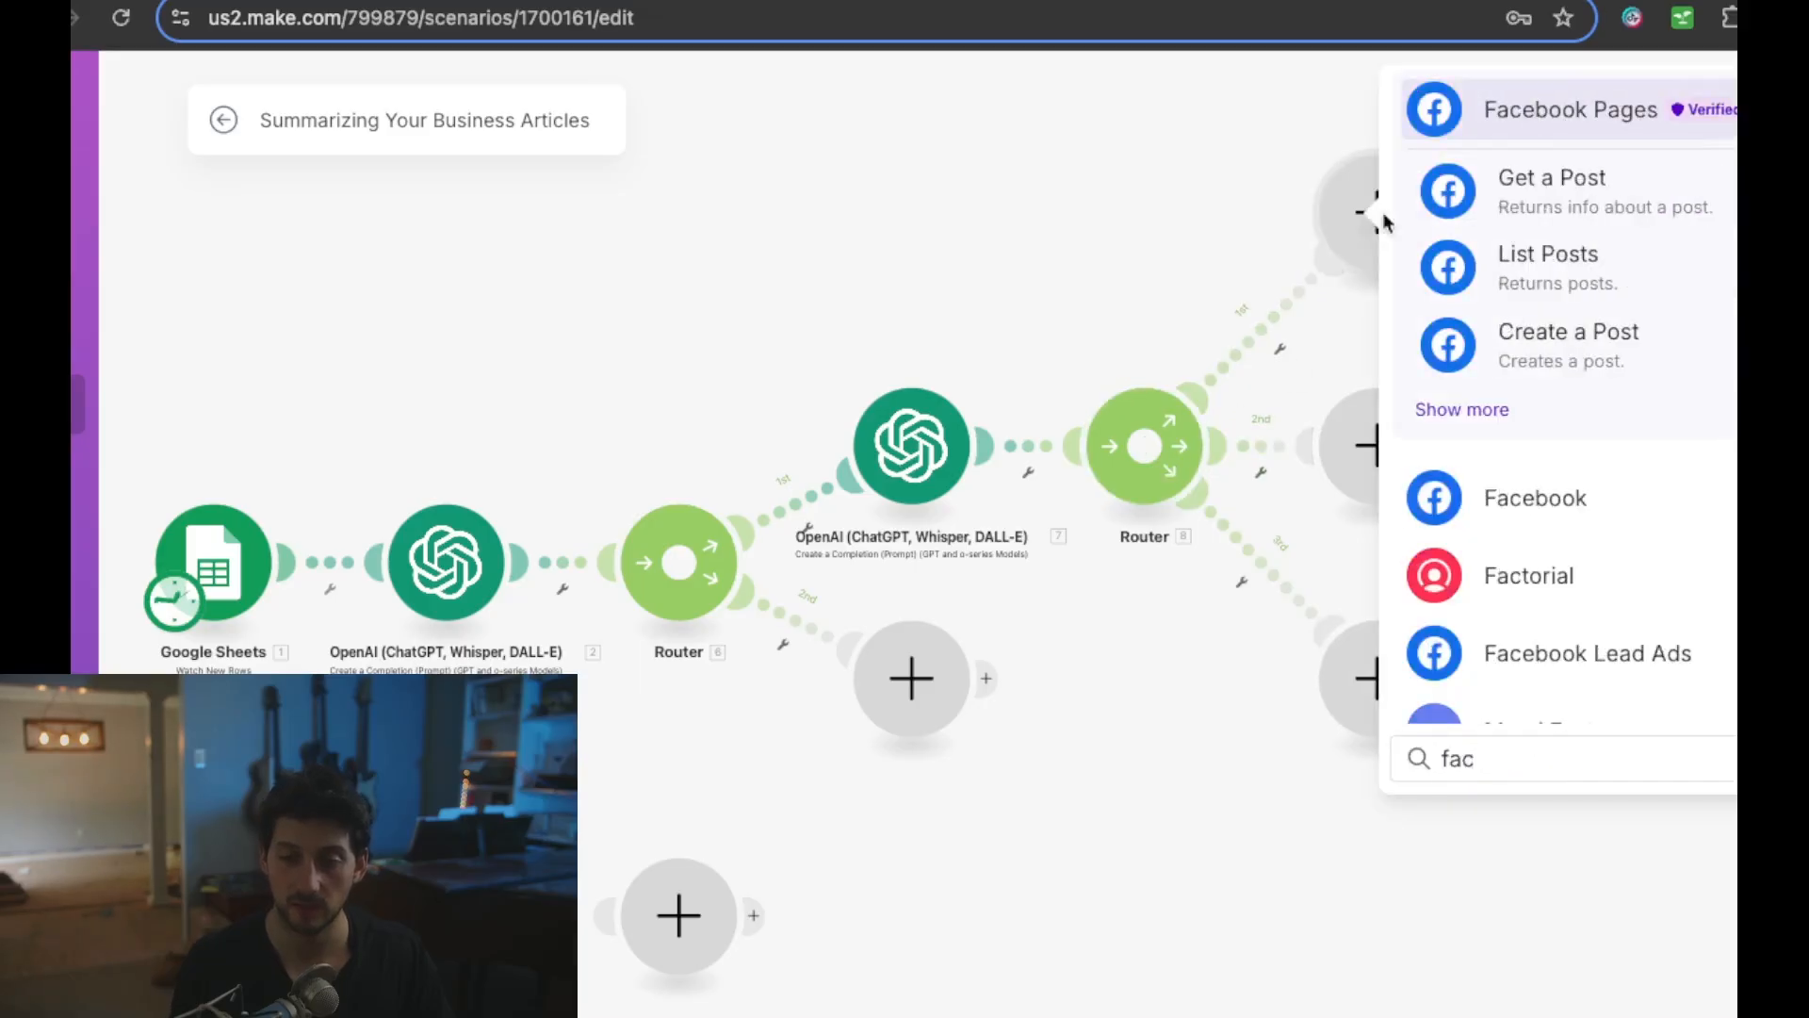
left_click(1548, 352)
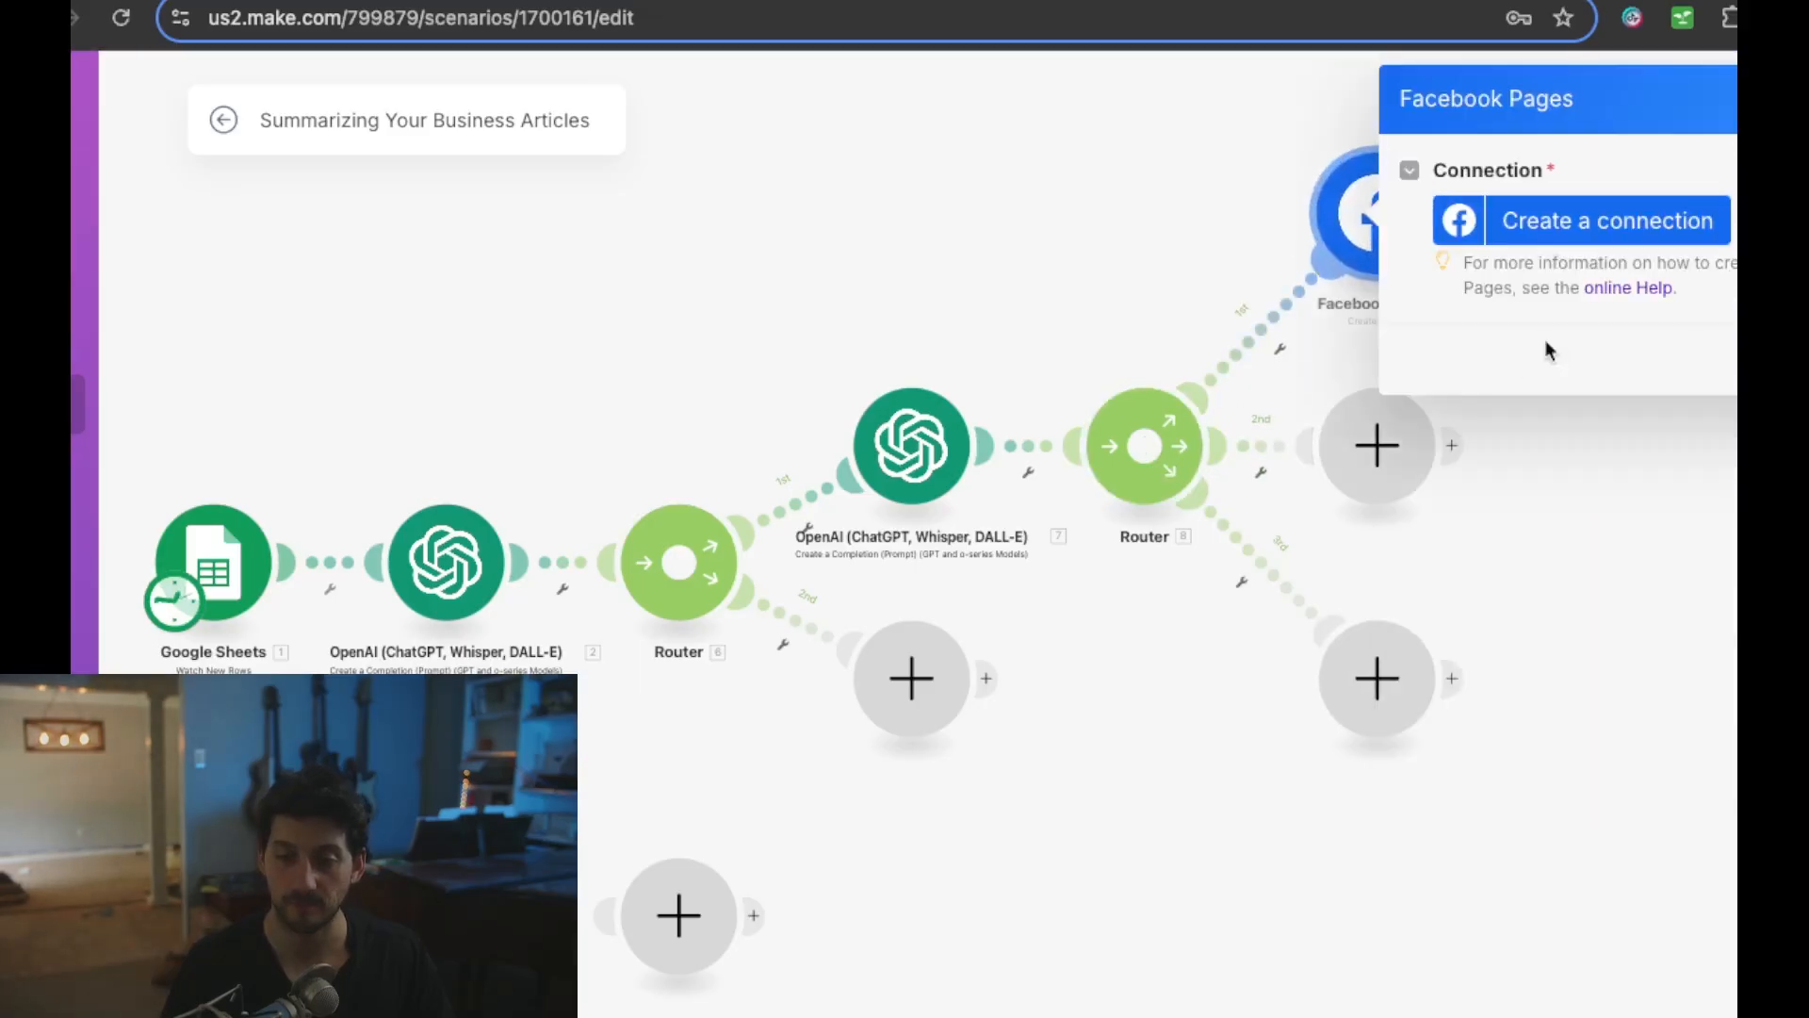
- Add a LinkedIn "Create a User Image Post" module to the new Router's 2nd route
left_click(1372, 455)
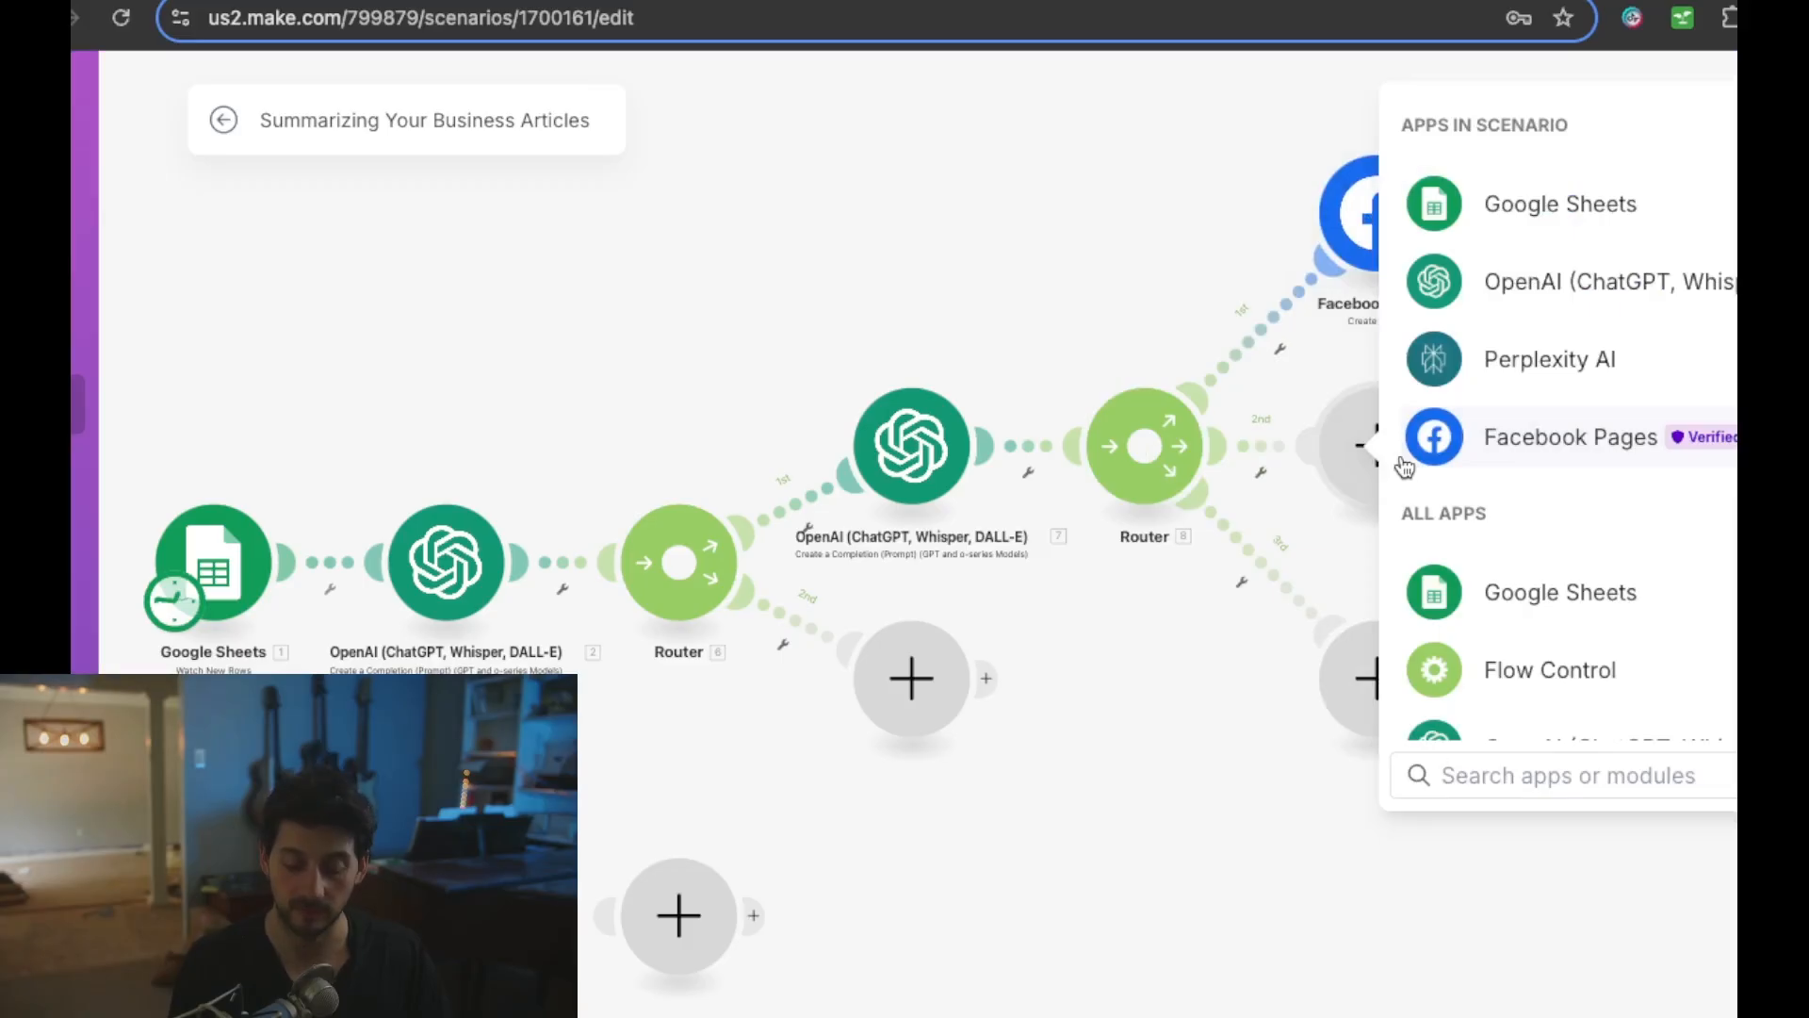
type("link")
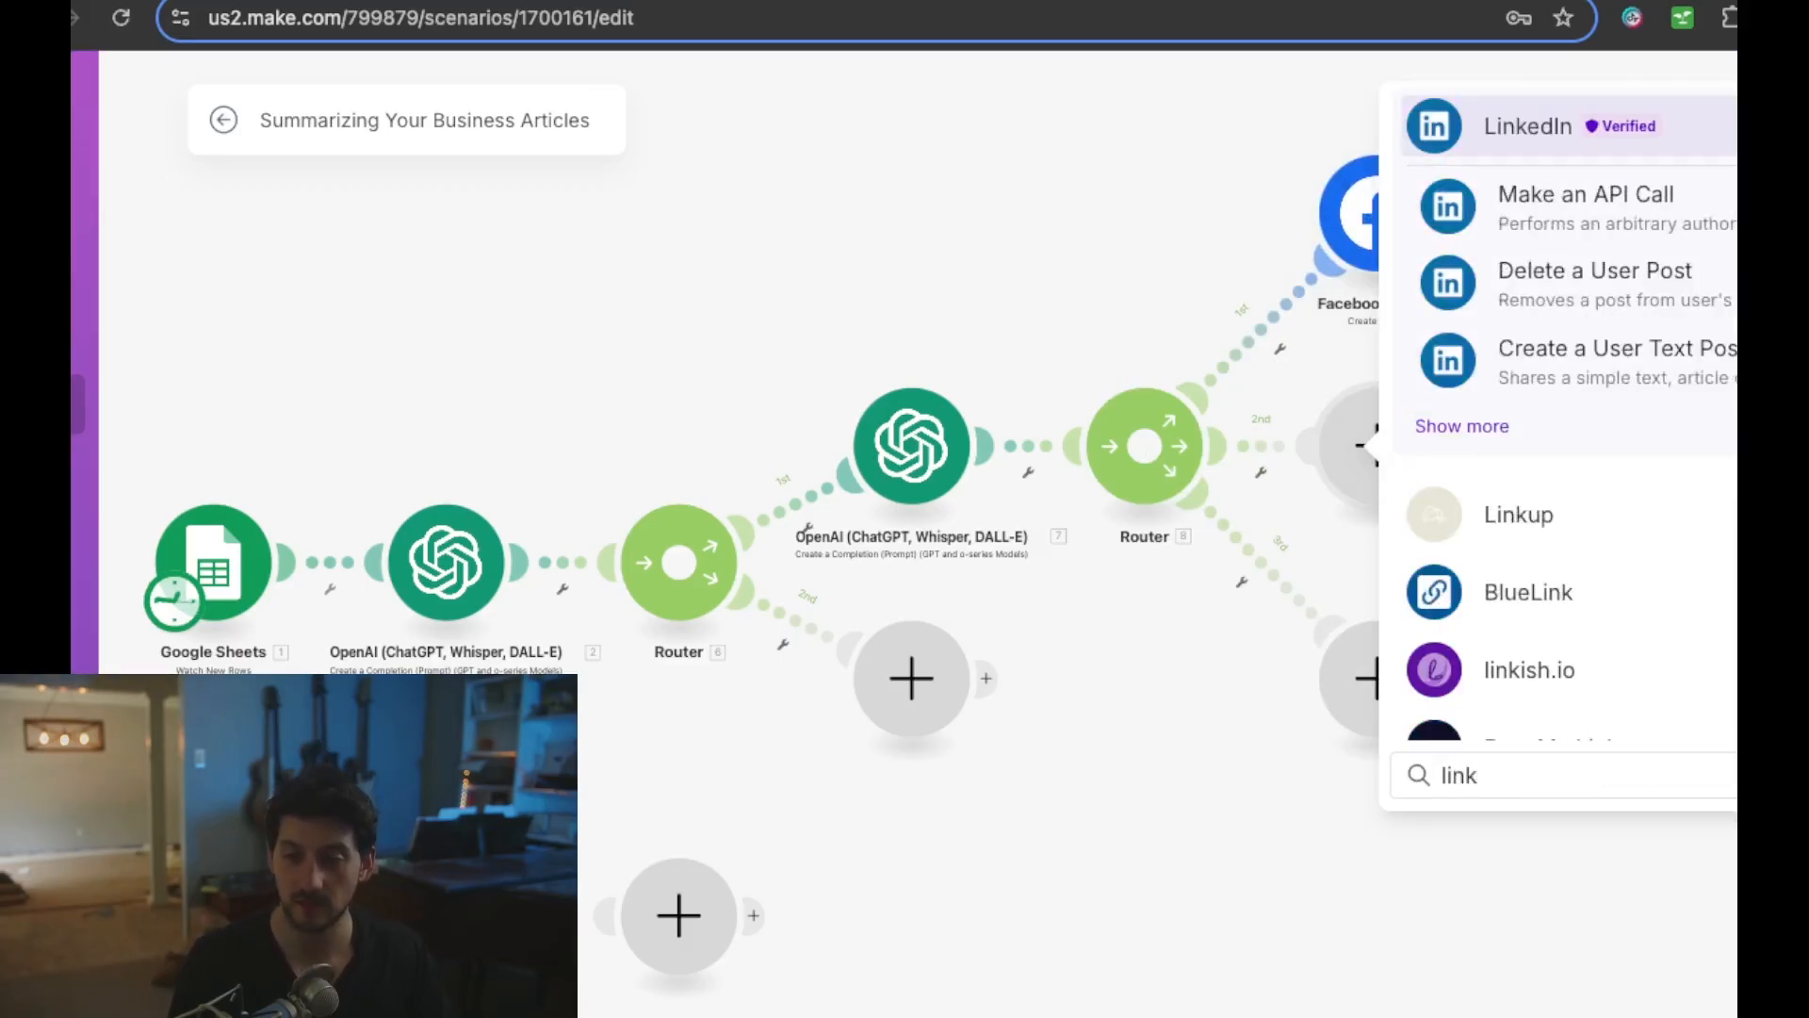
key("Return")
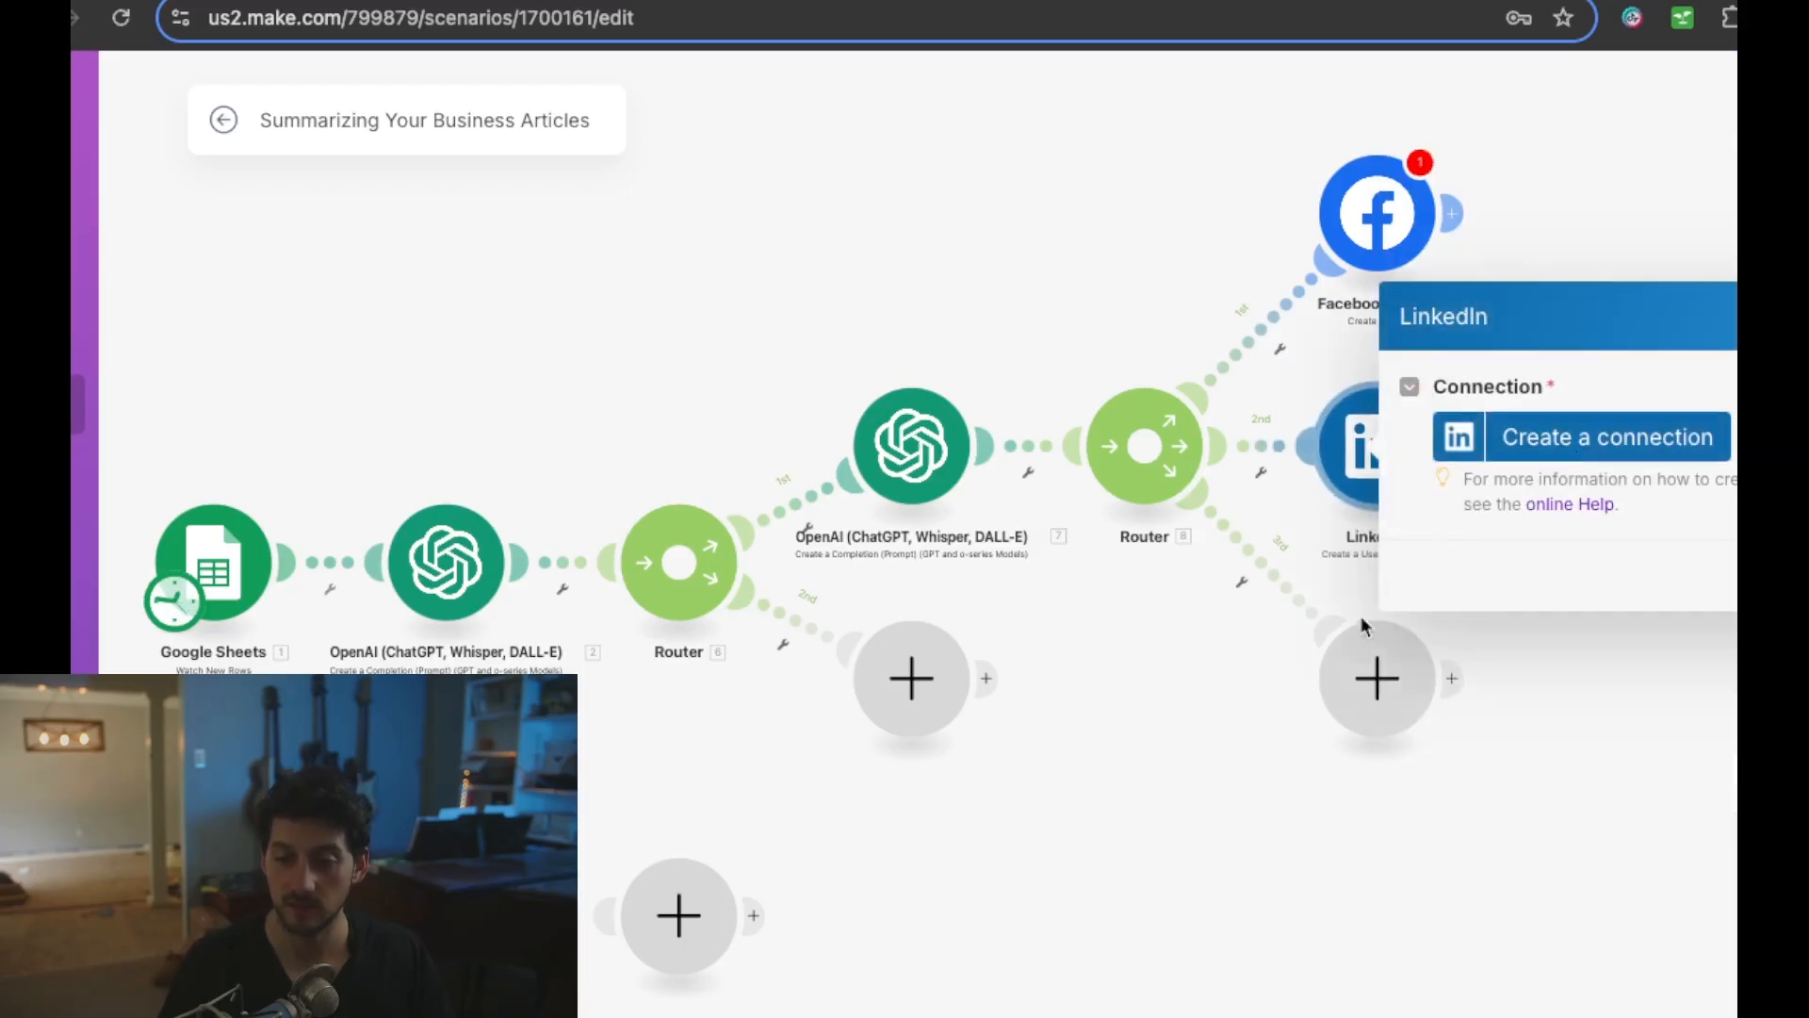
- Add an Instagram for Business "Create a photo post" module to the new Router's 3rd route and close its settings
left_click(1376, 678)
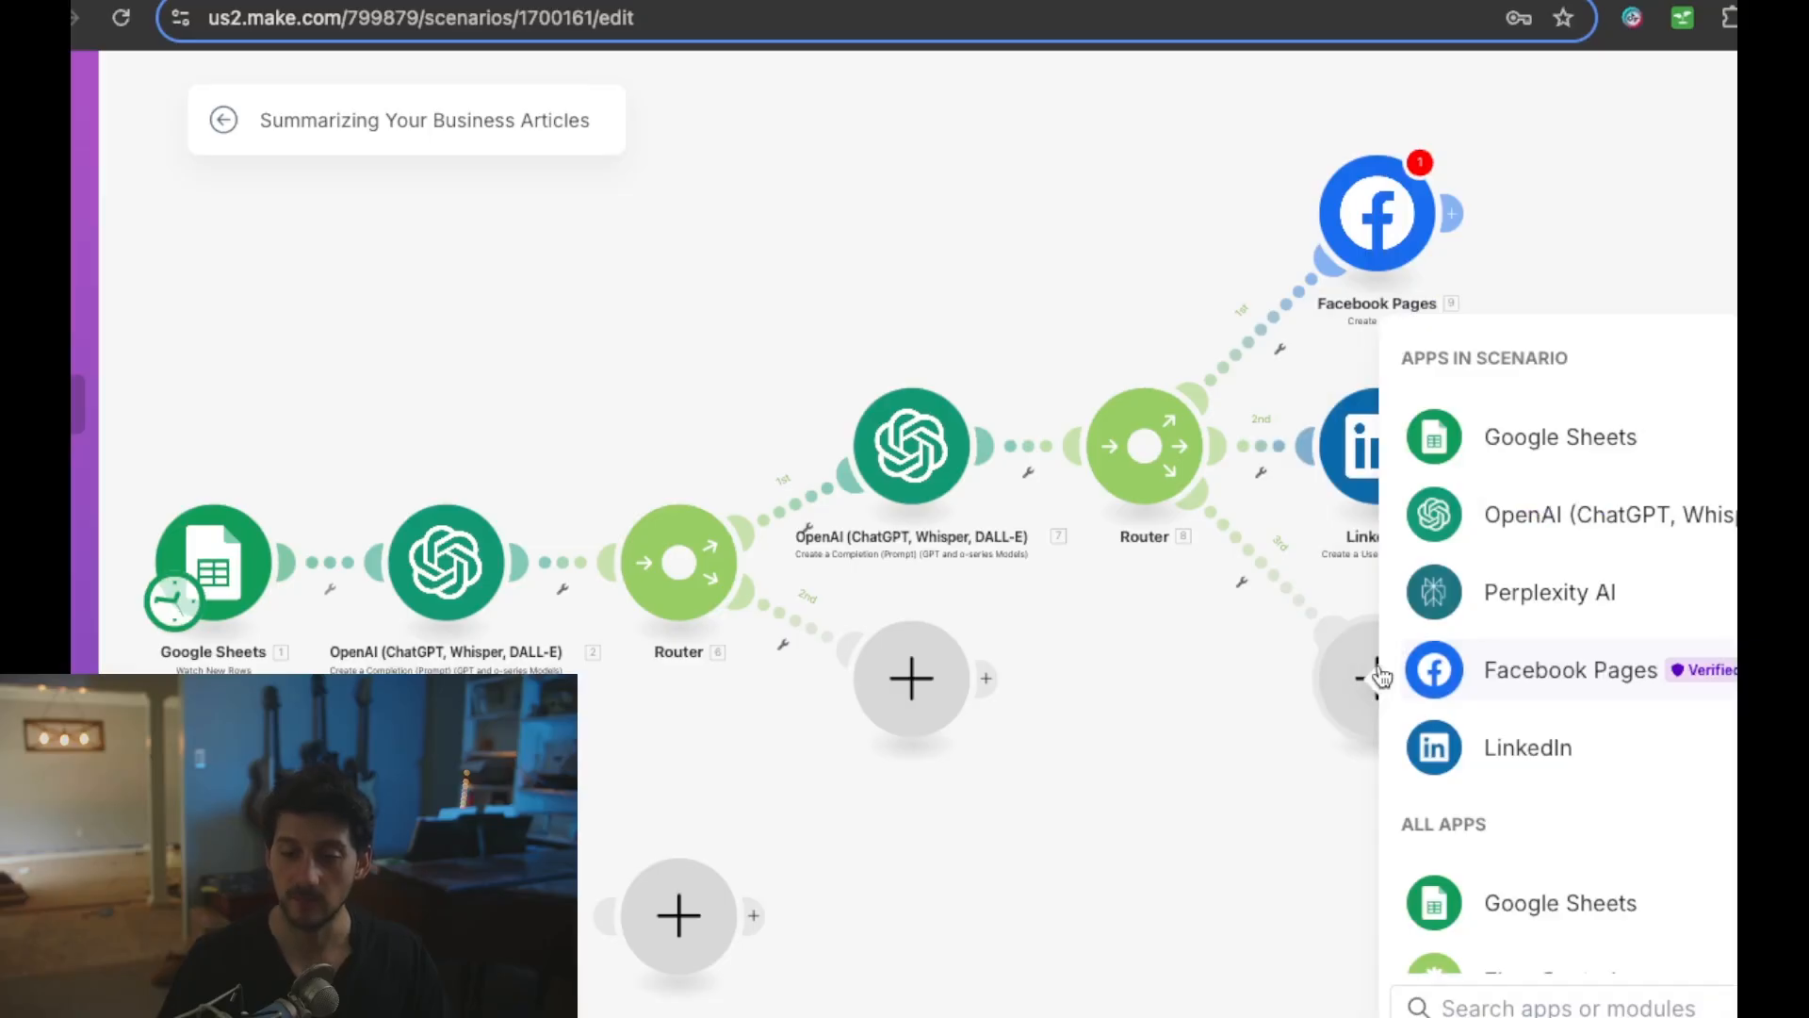
type("insta")
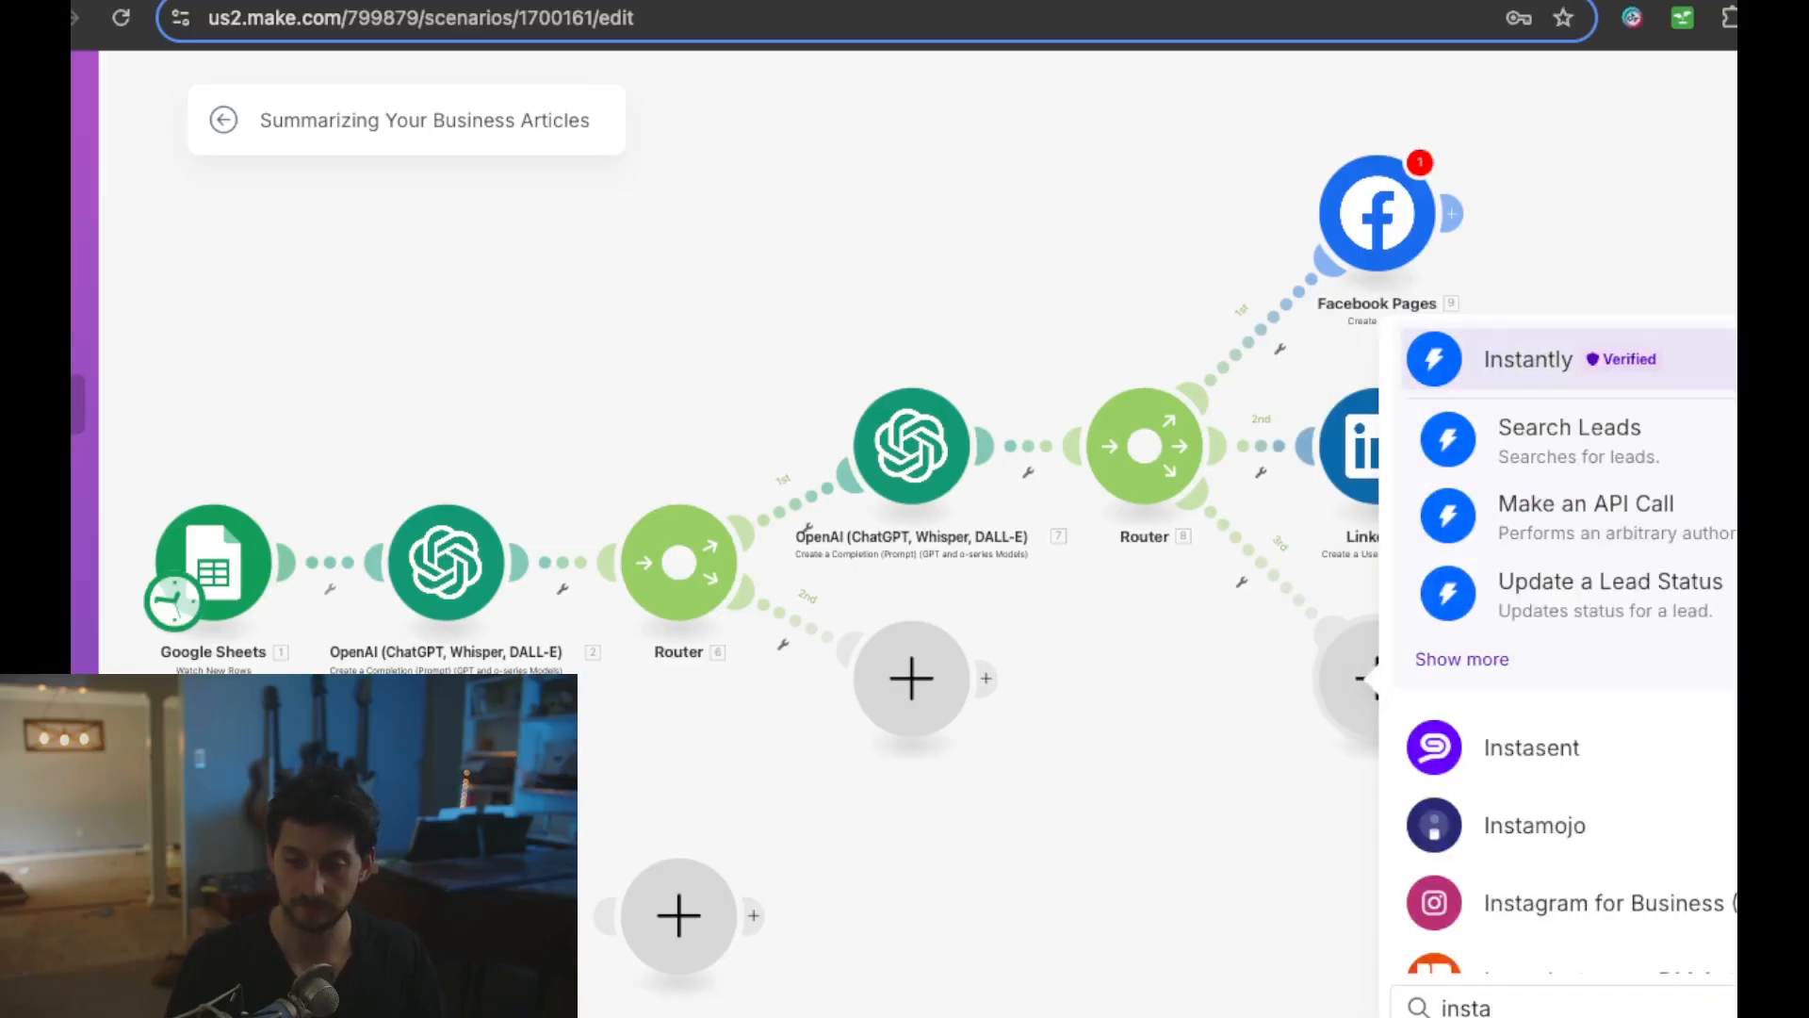
type("gra")
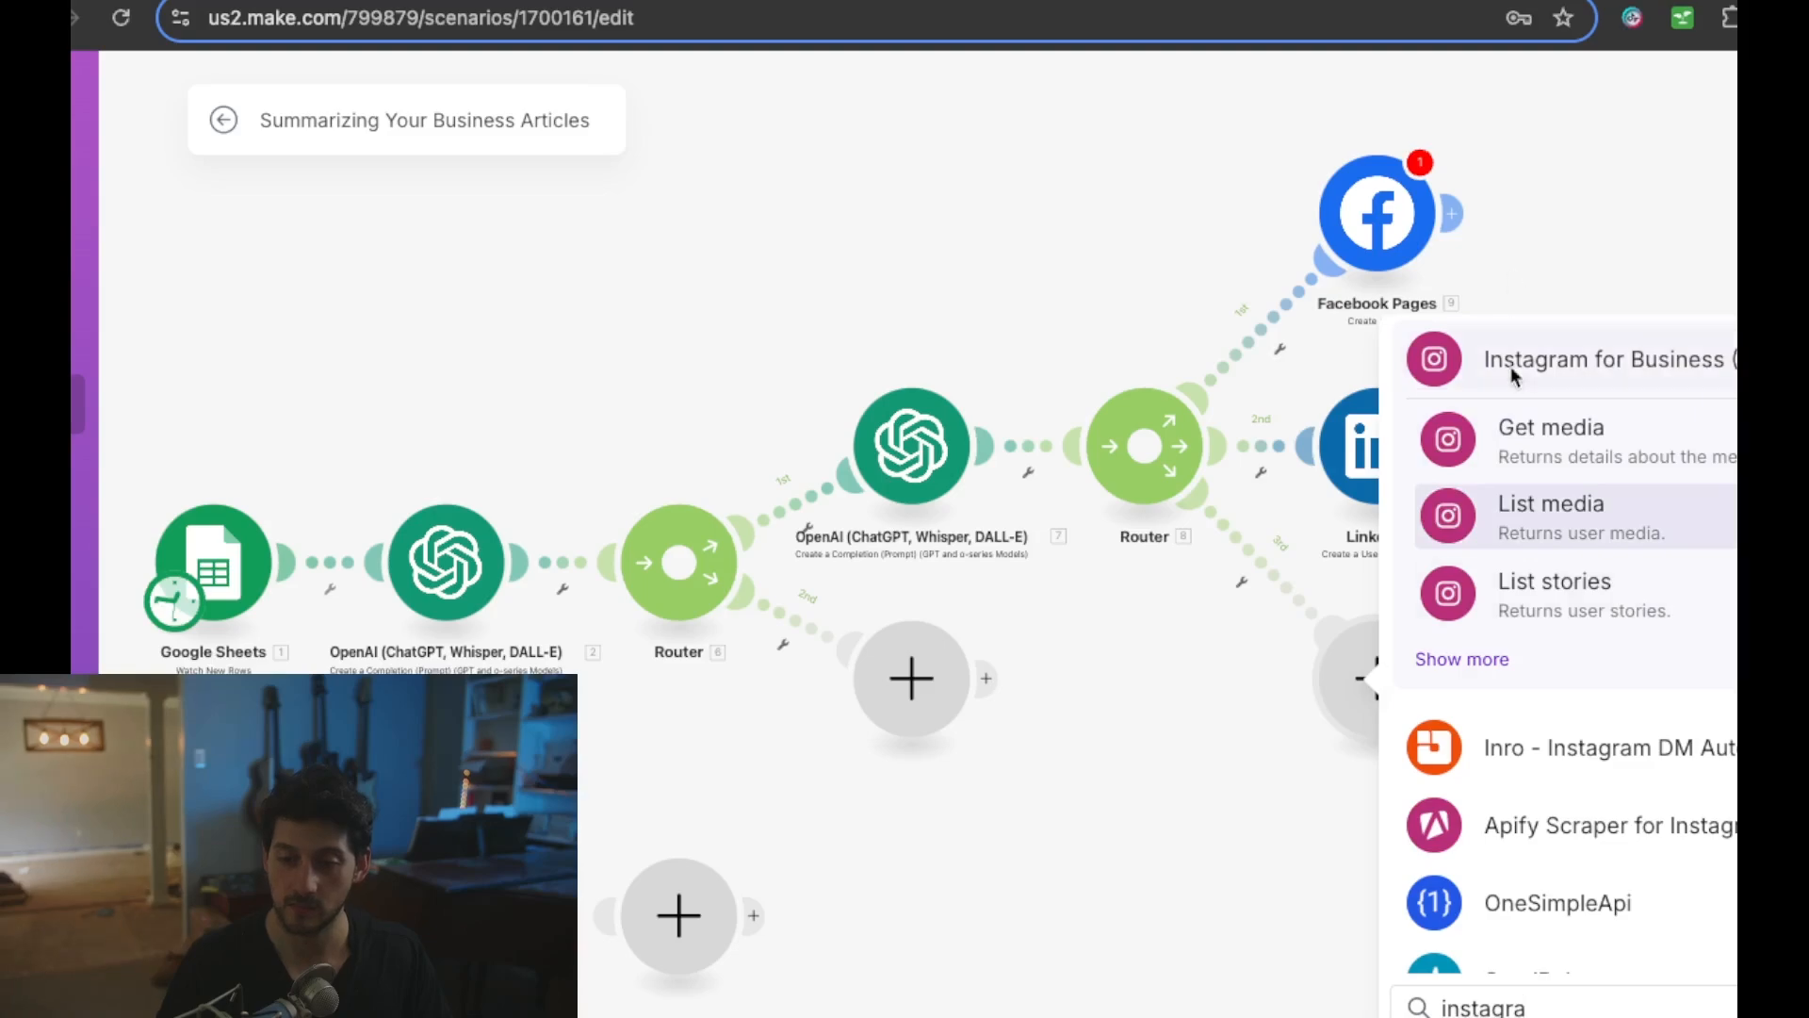
left_click(1433, 660)
scroll(1508, 726, "down", 1)
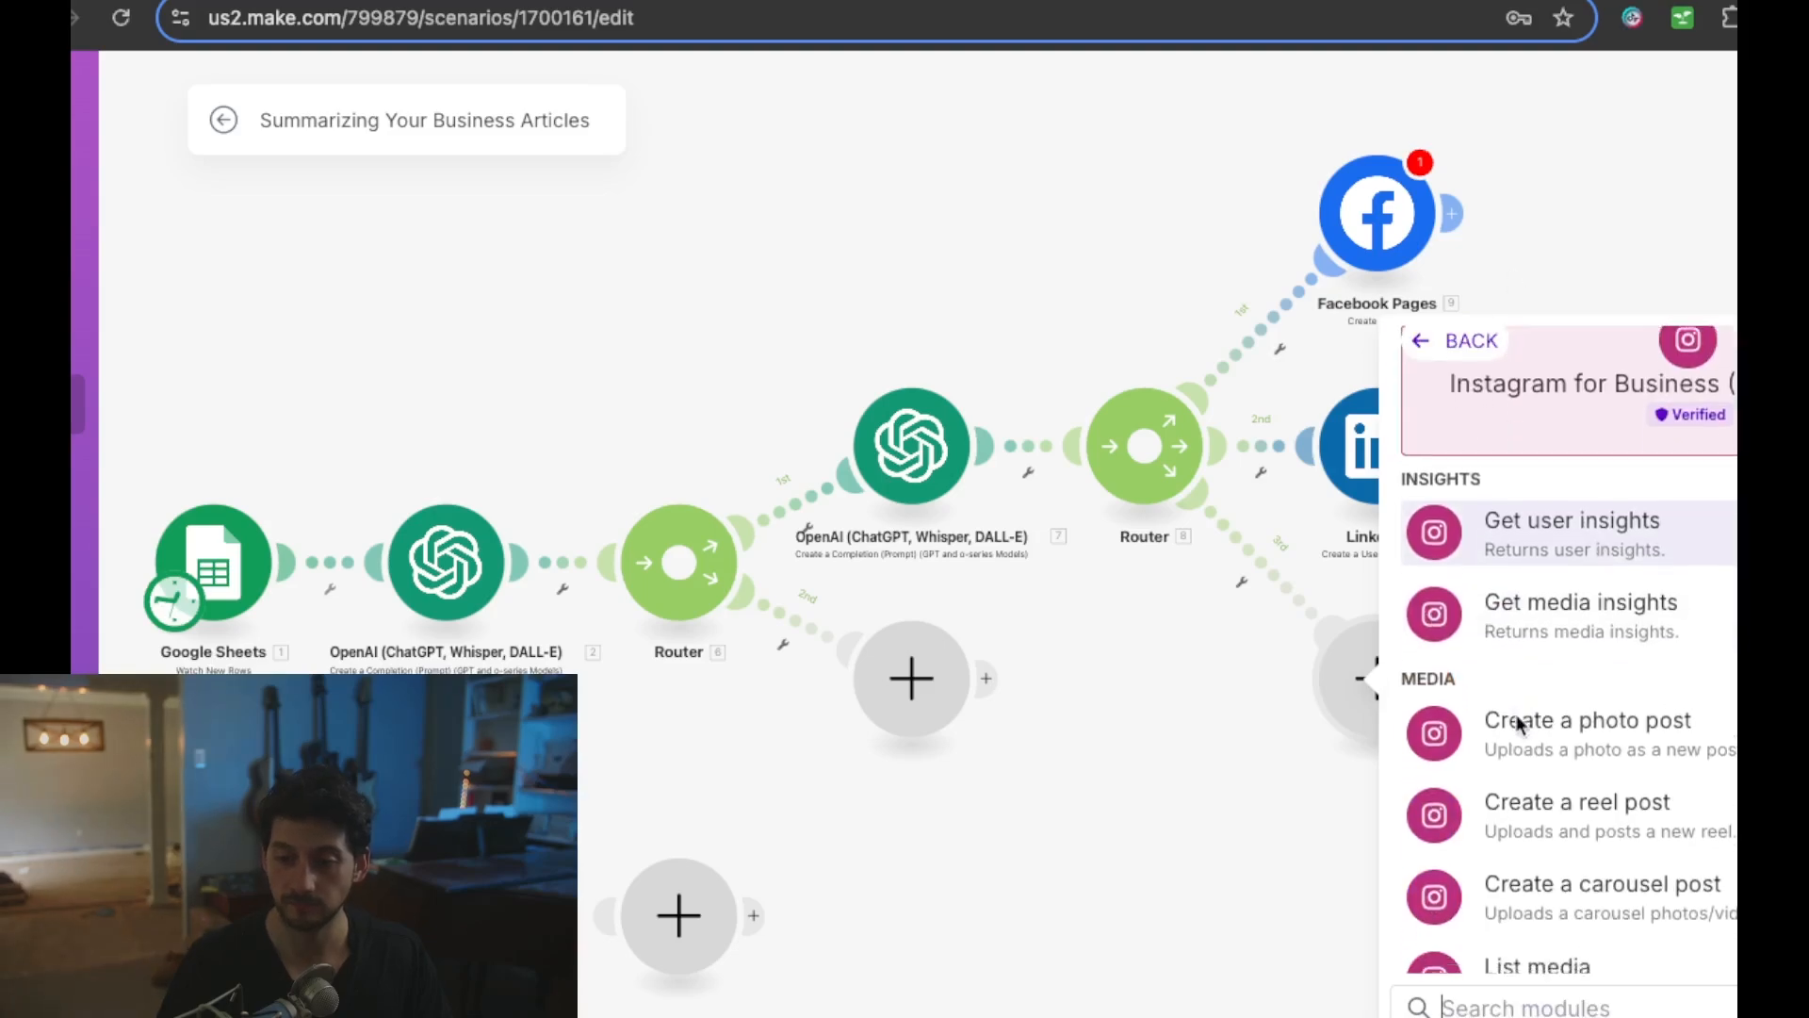
scroll(1519, 723, "down", 2)
left_click(1576, 610)
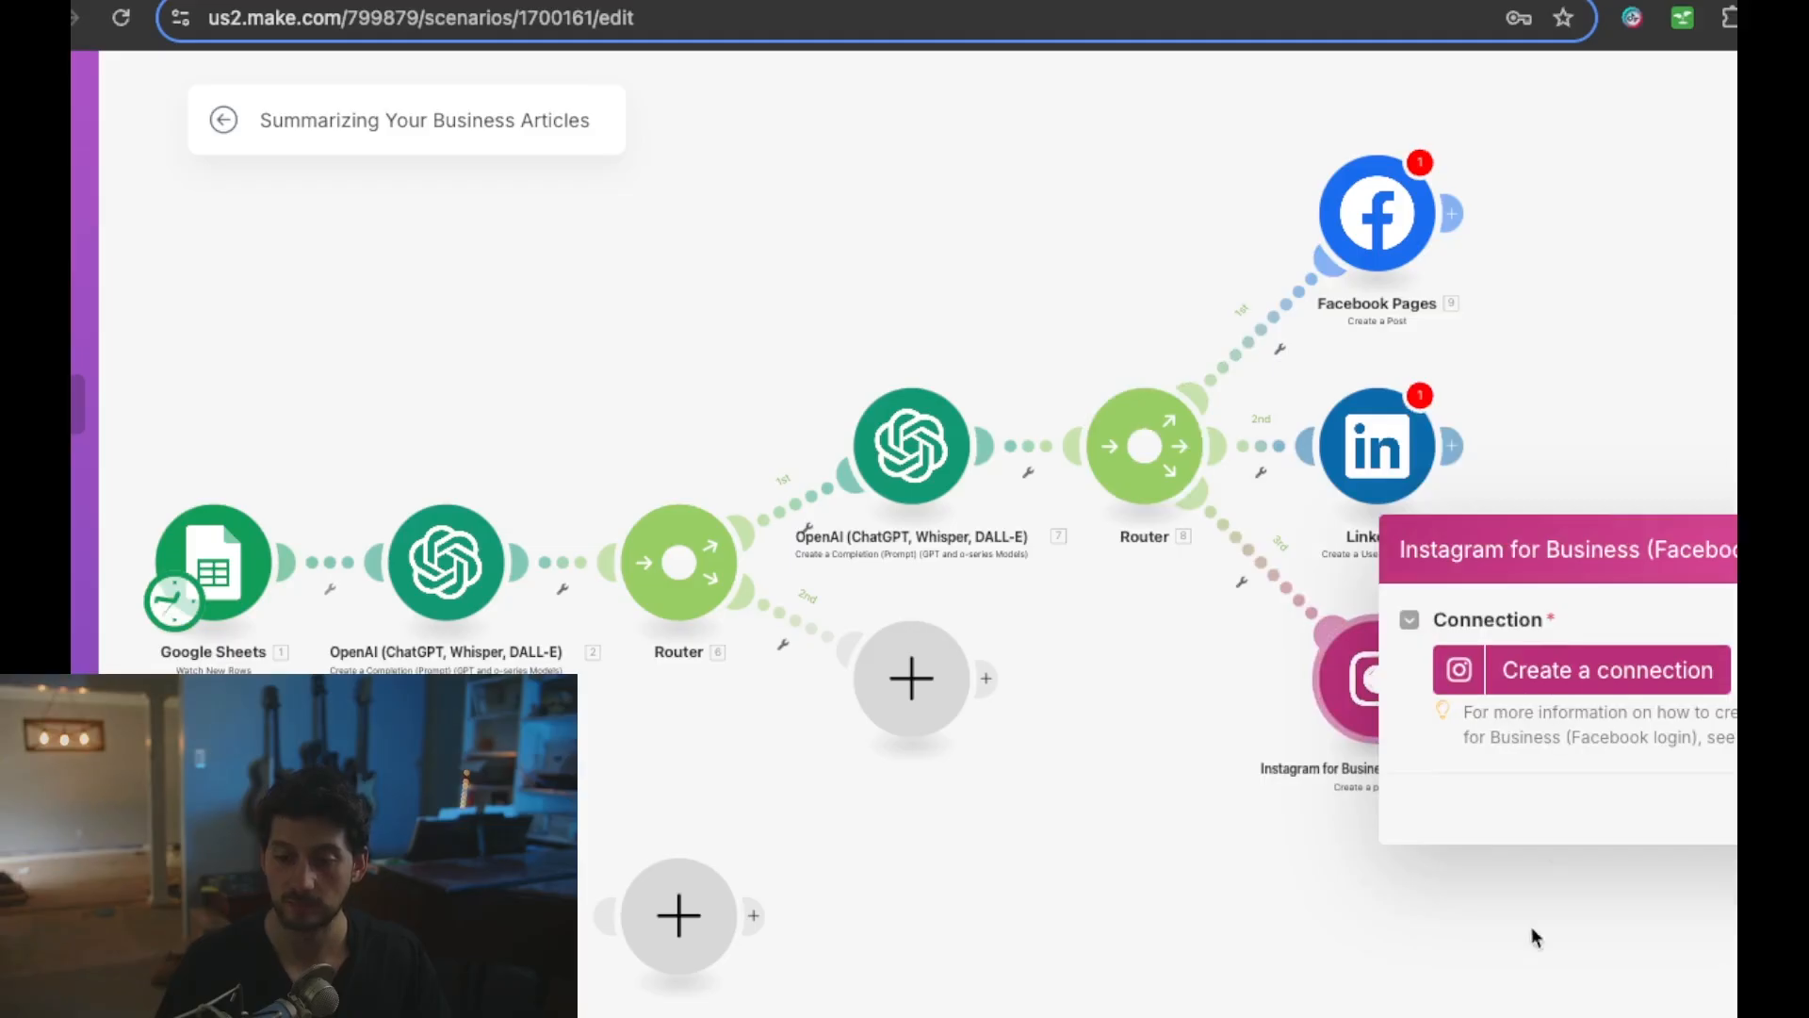
left_click(1524, 976)
- Check the connection settings of the Facebook Pages module
left_click(1380, 215)
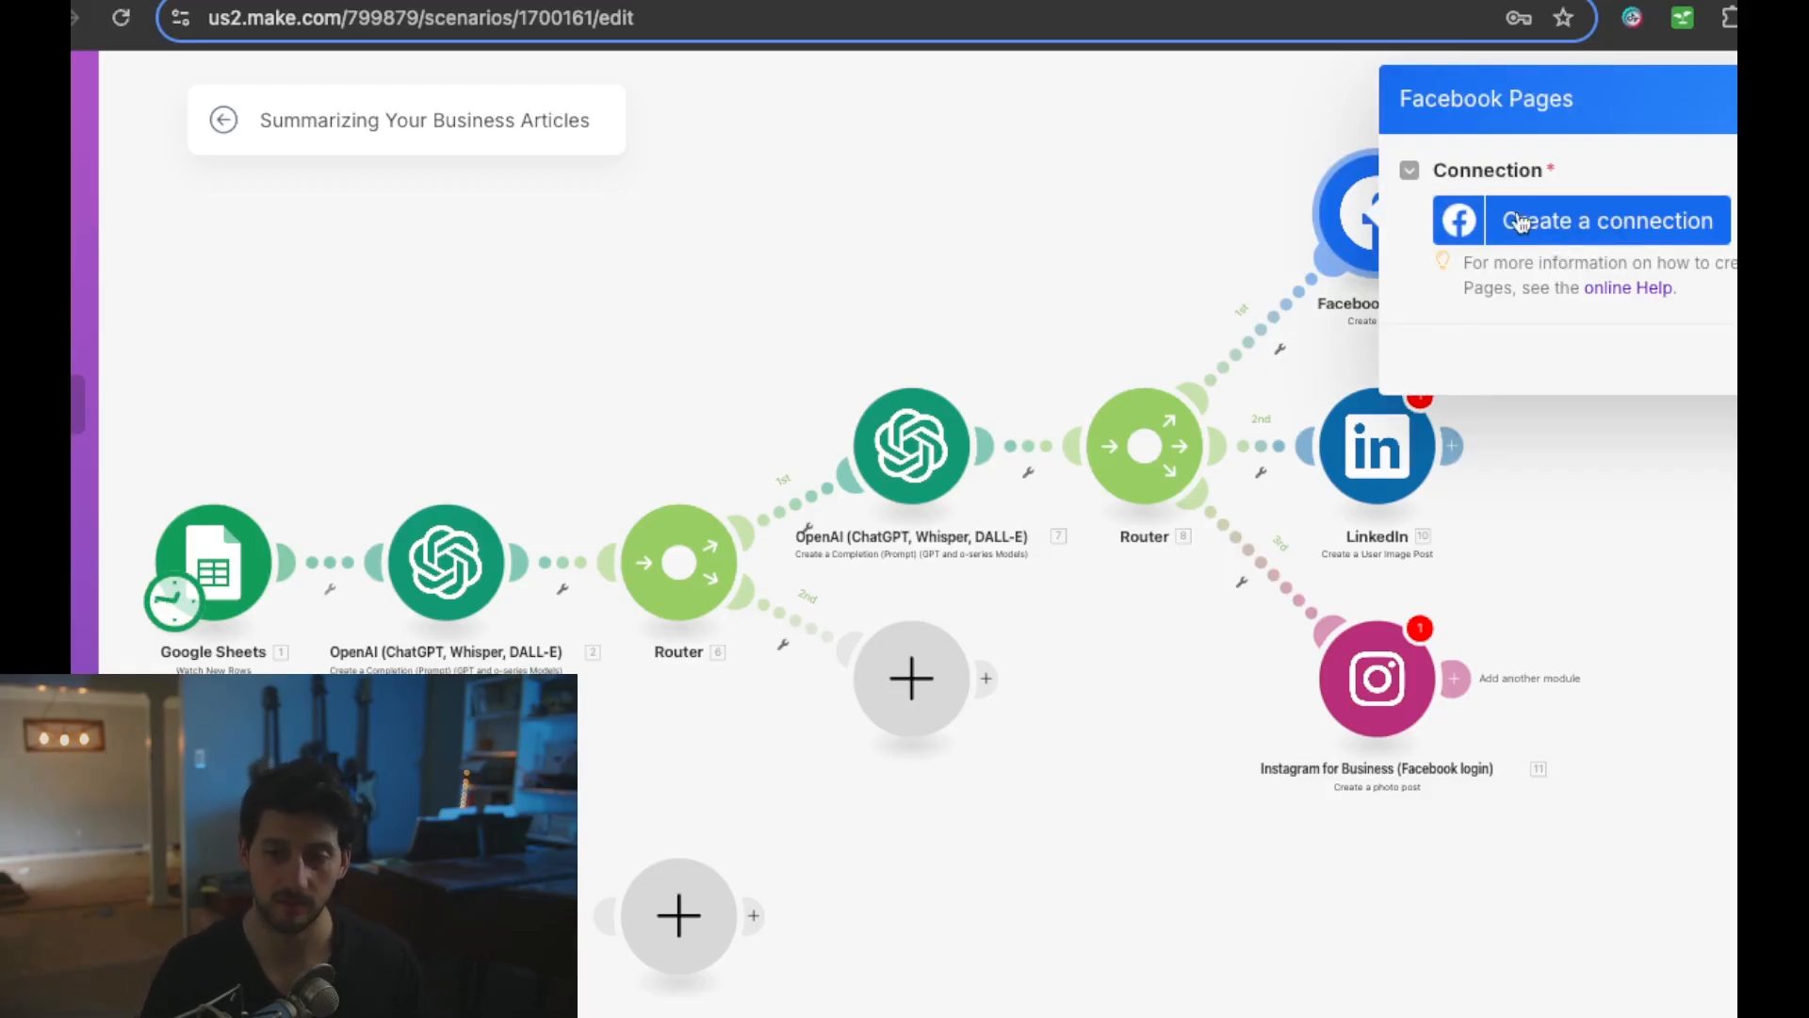
left_click(1602, 632)
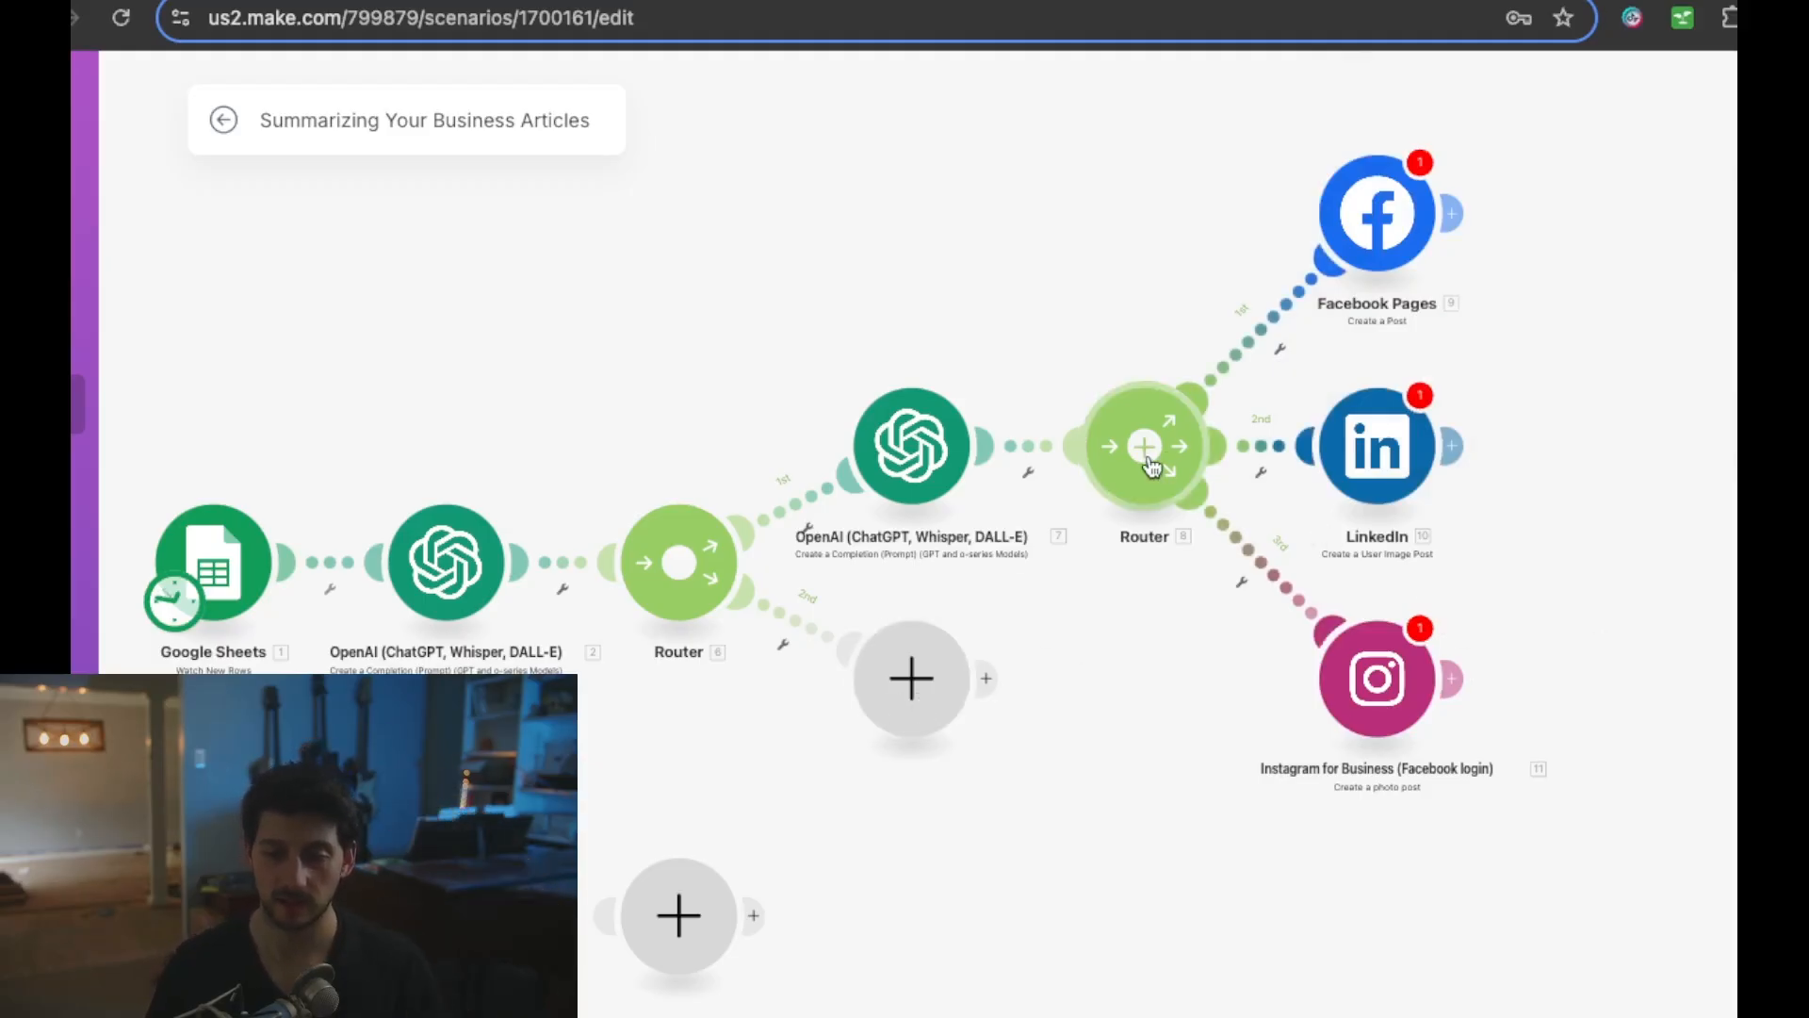
- Insert an OpenAI "Generate an Image" module between the OpenAI completion module on the 1st route and the second Router
left_click(990, 460)
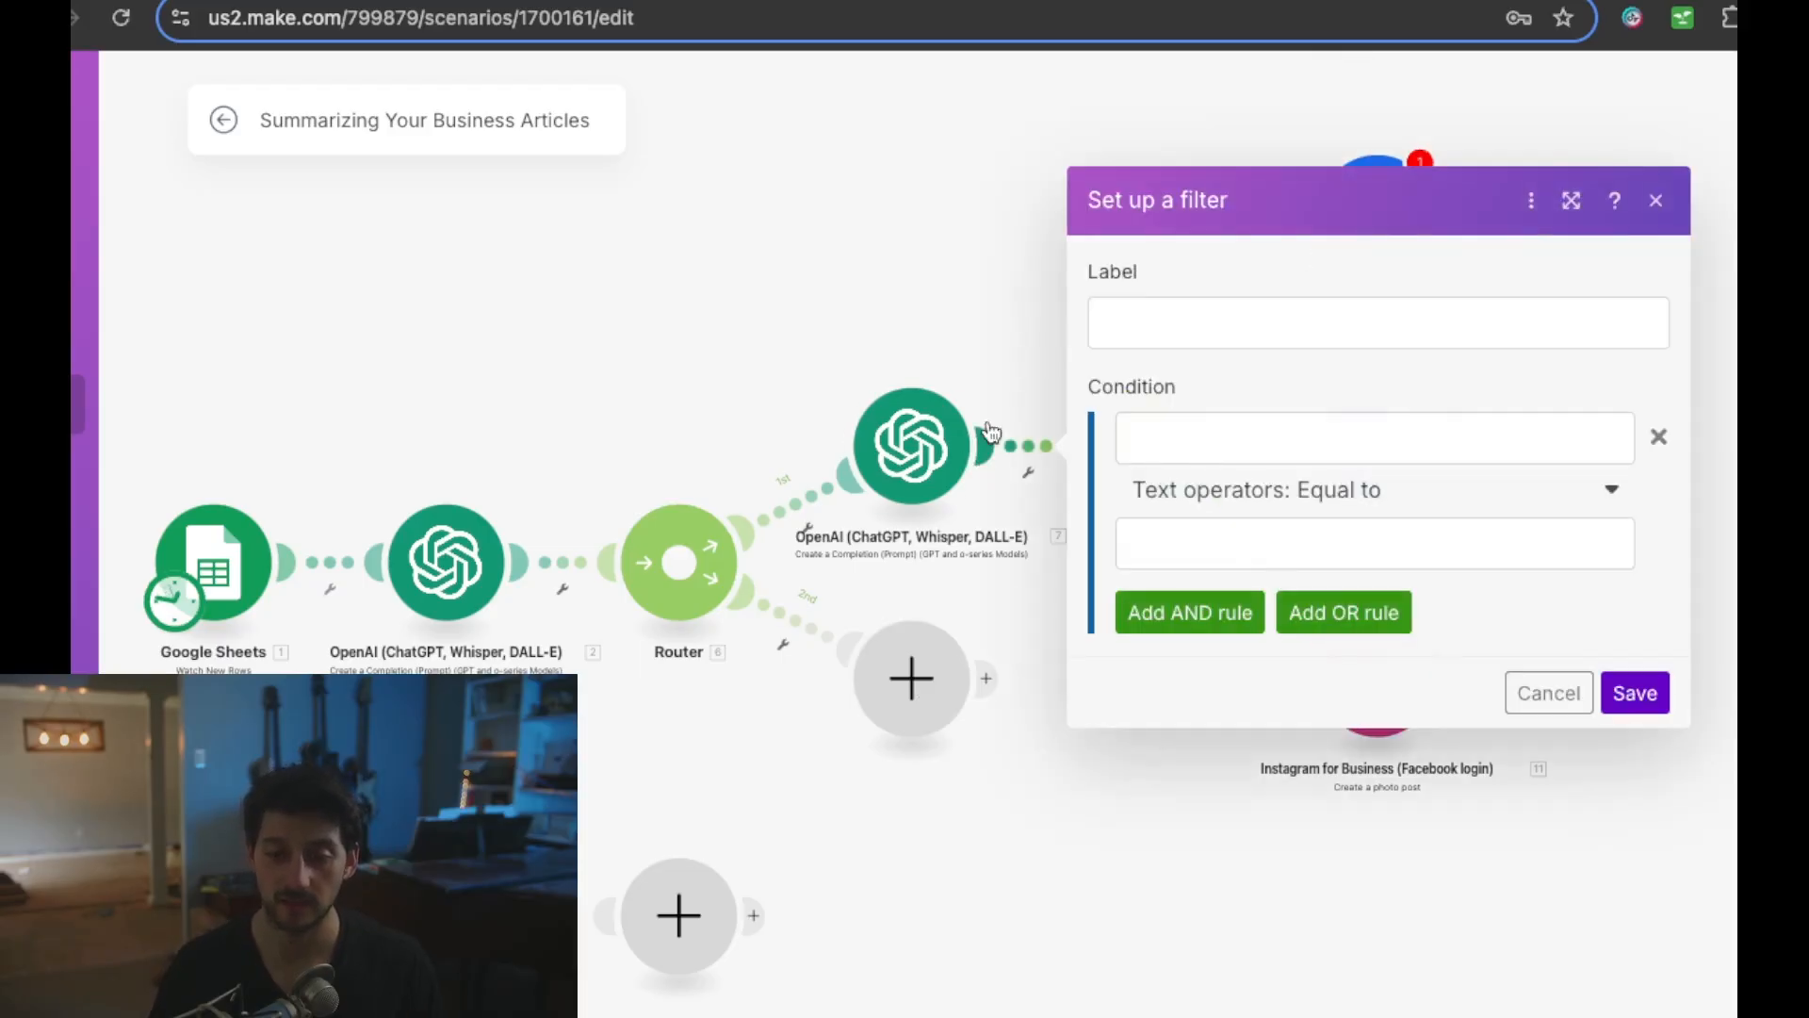
left_click(978, 356)
left_click(1029, 472)
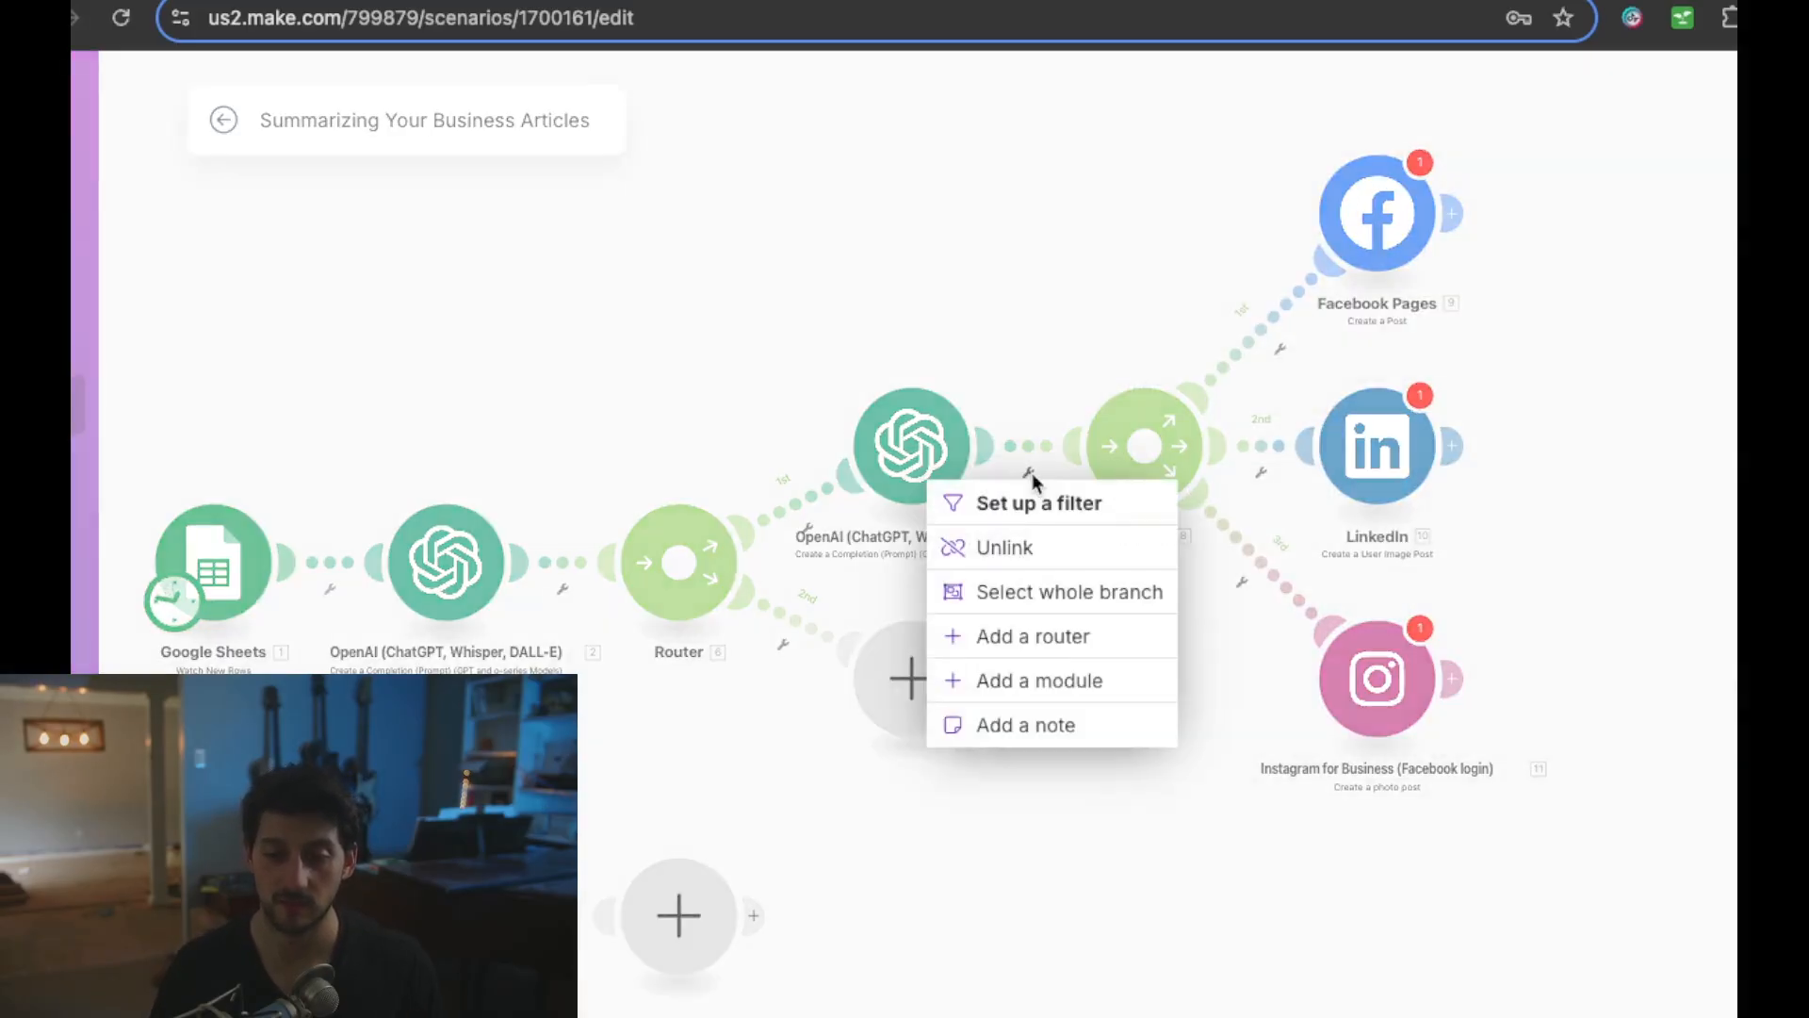
left_click(1018, 679)
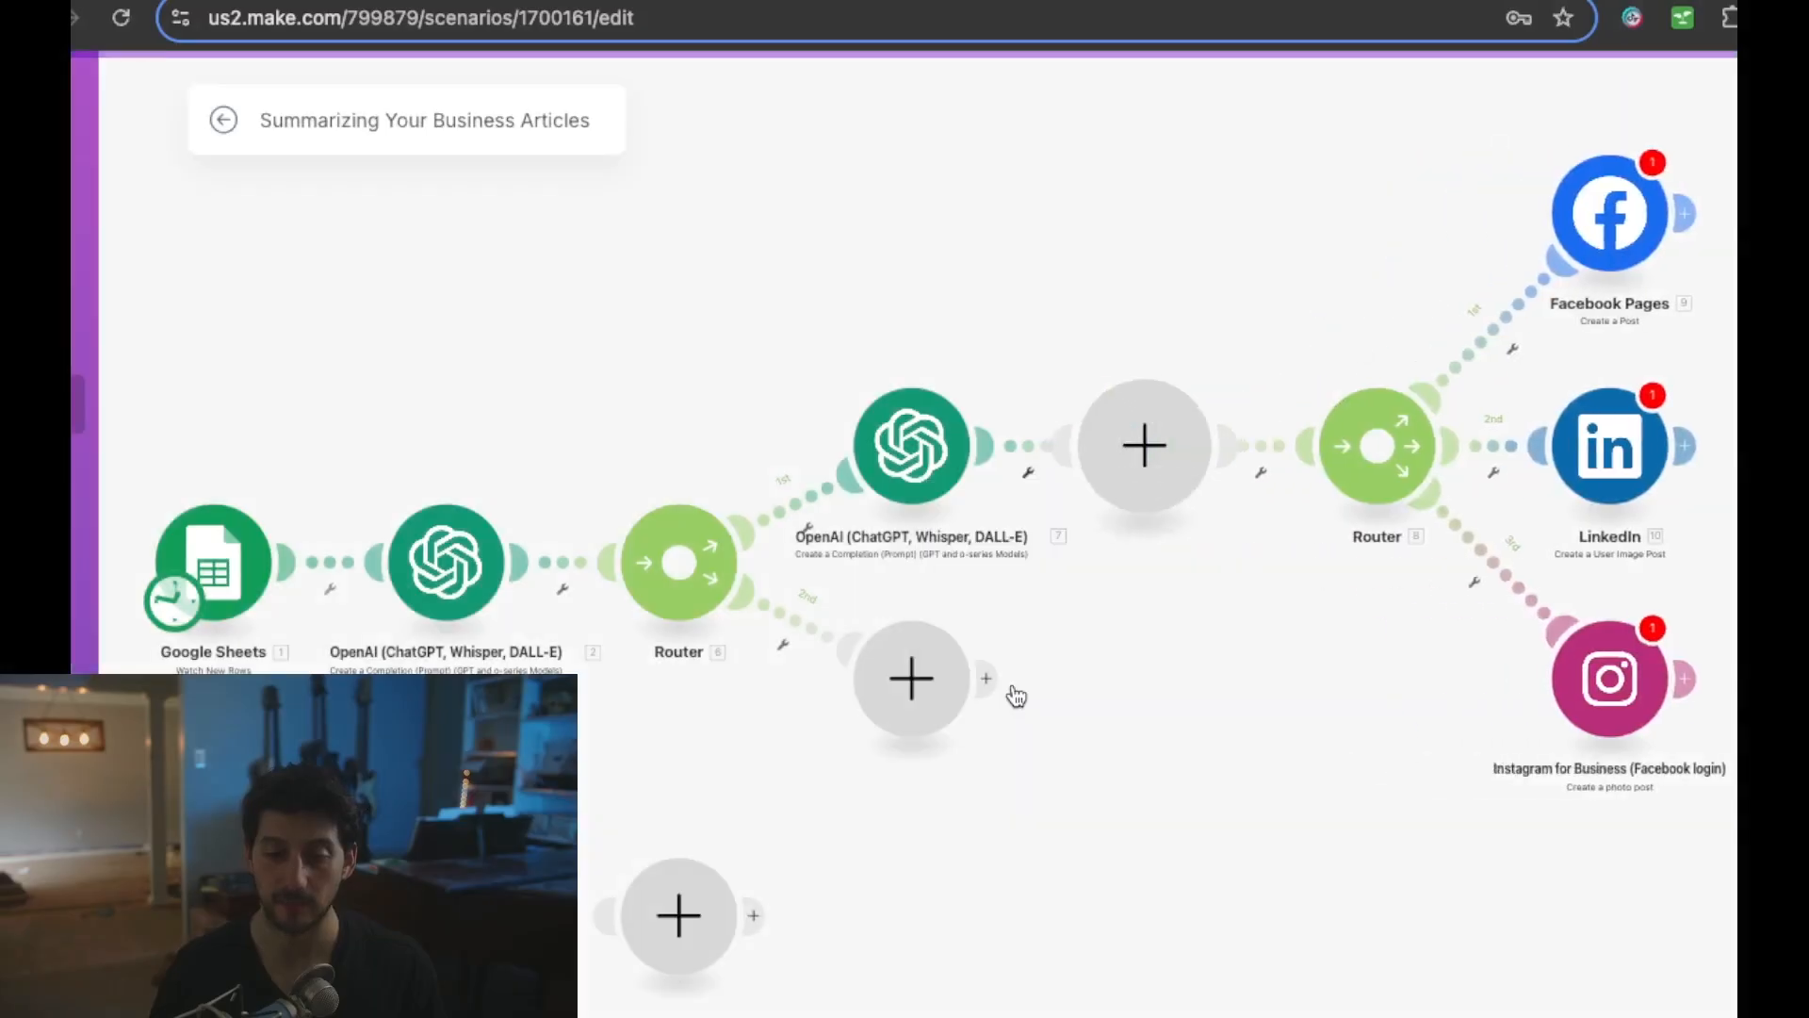
left_click(1161, 475)
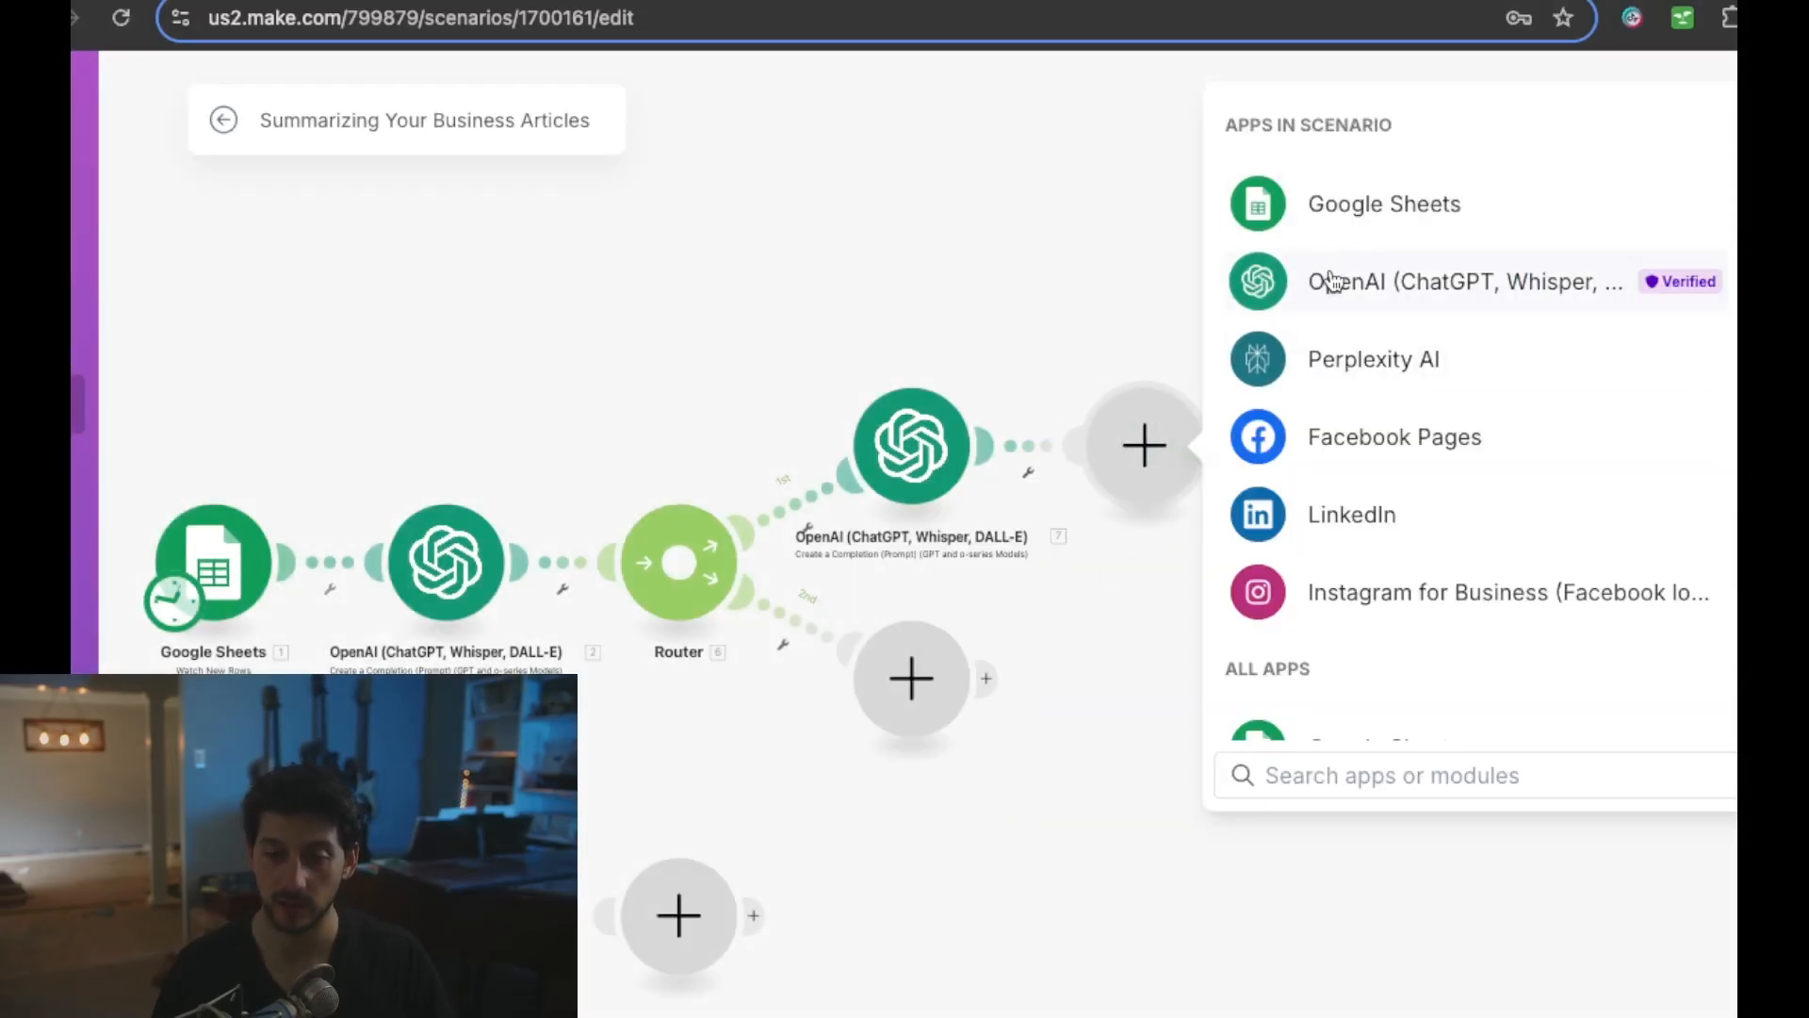
left_click(1330, 299)
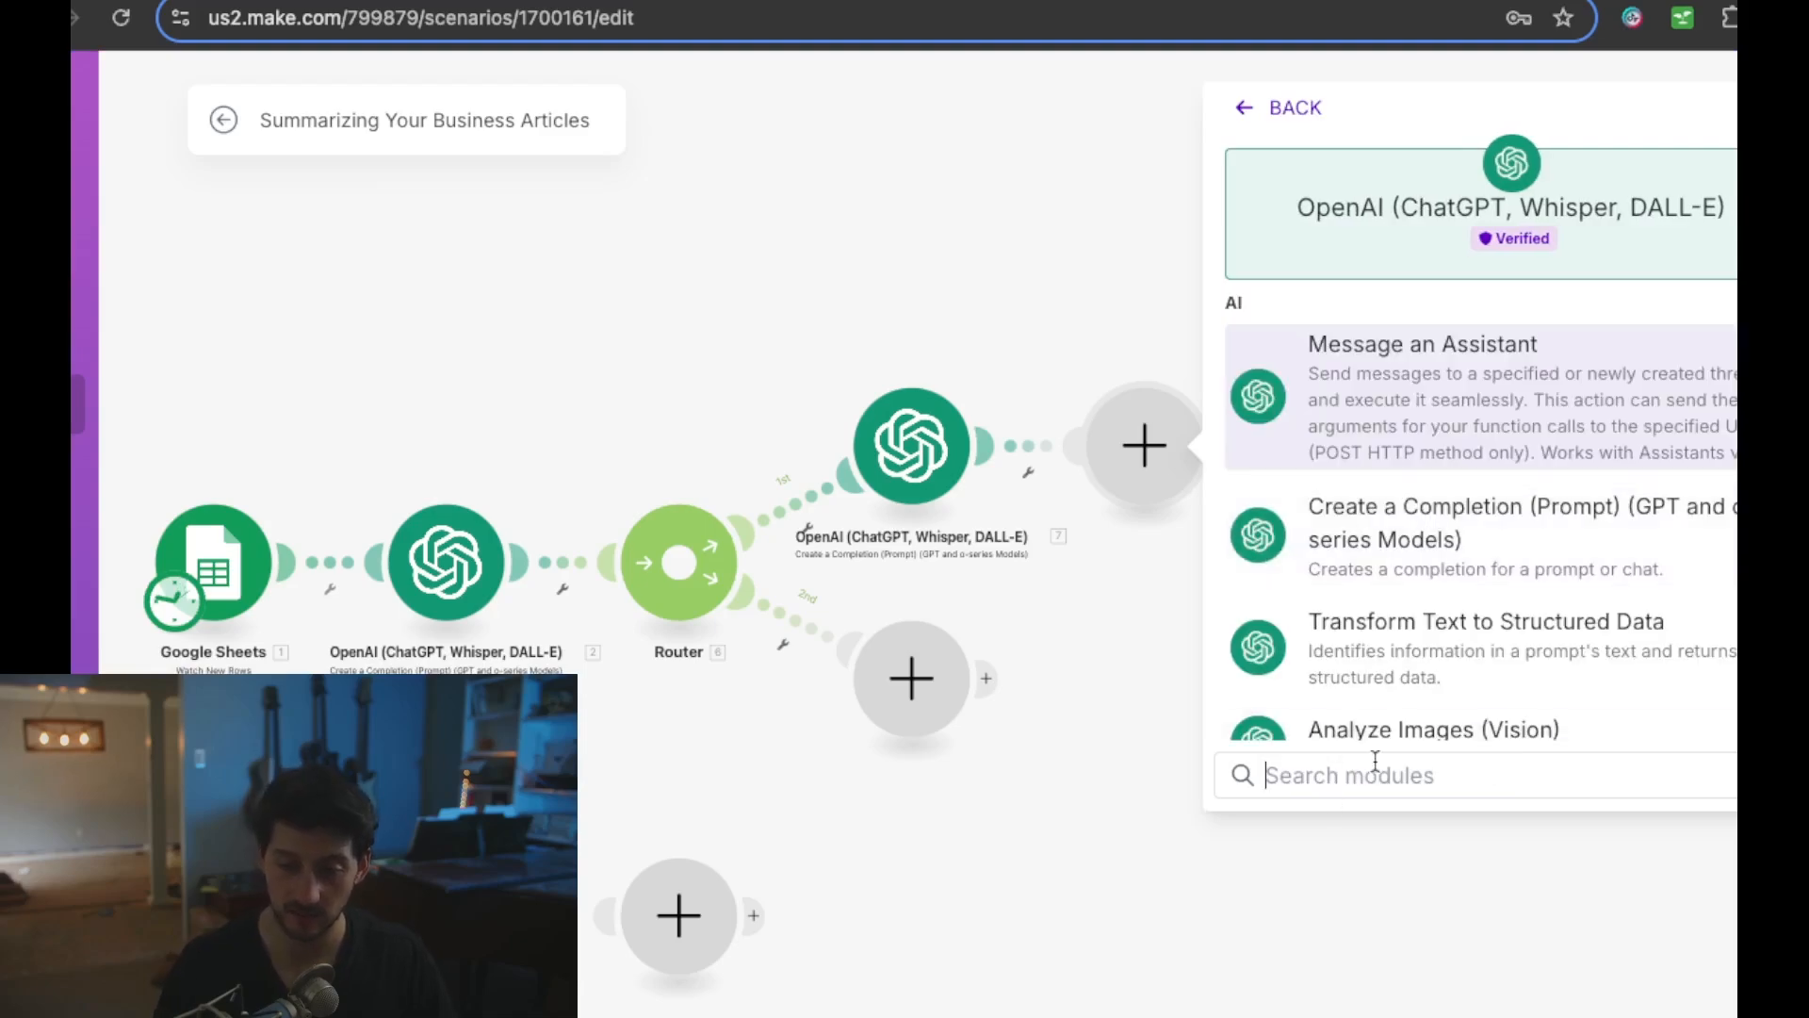
type("image")
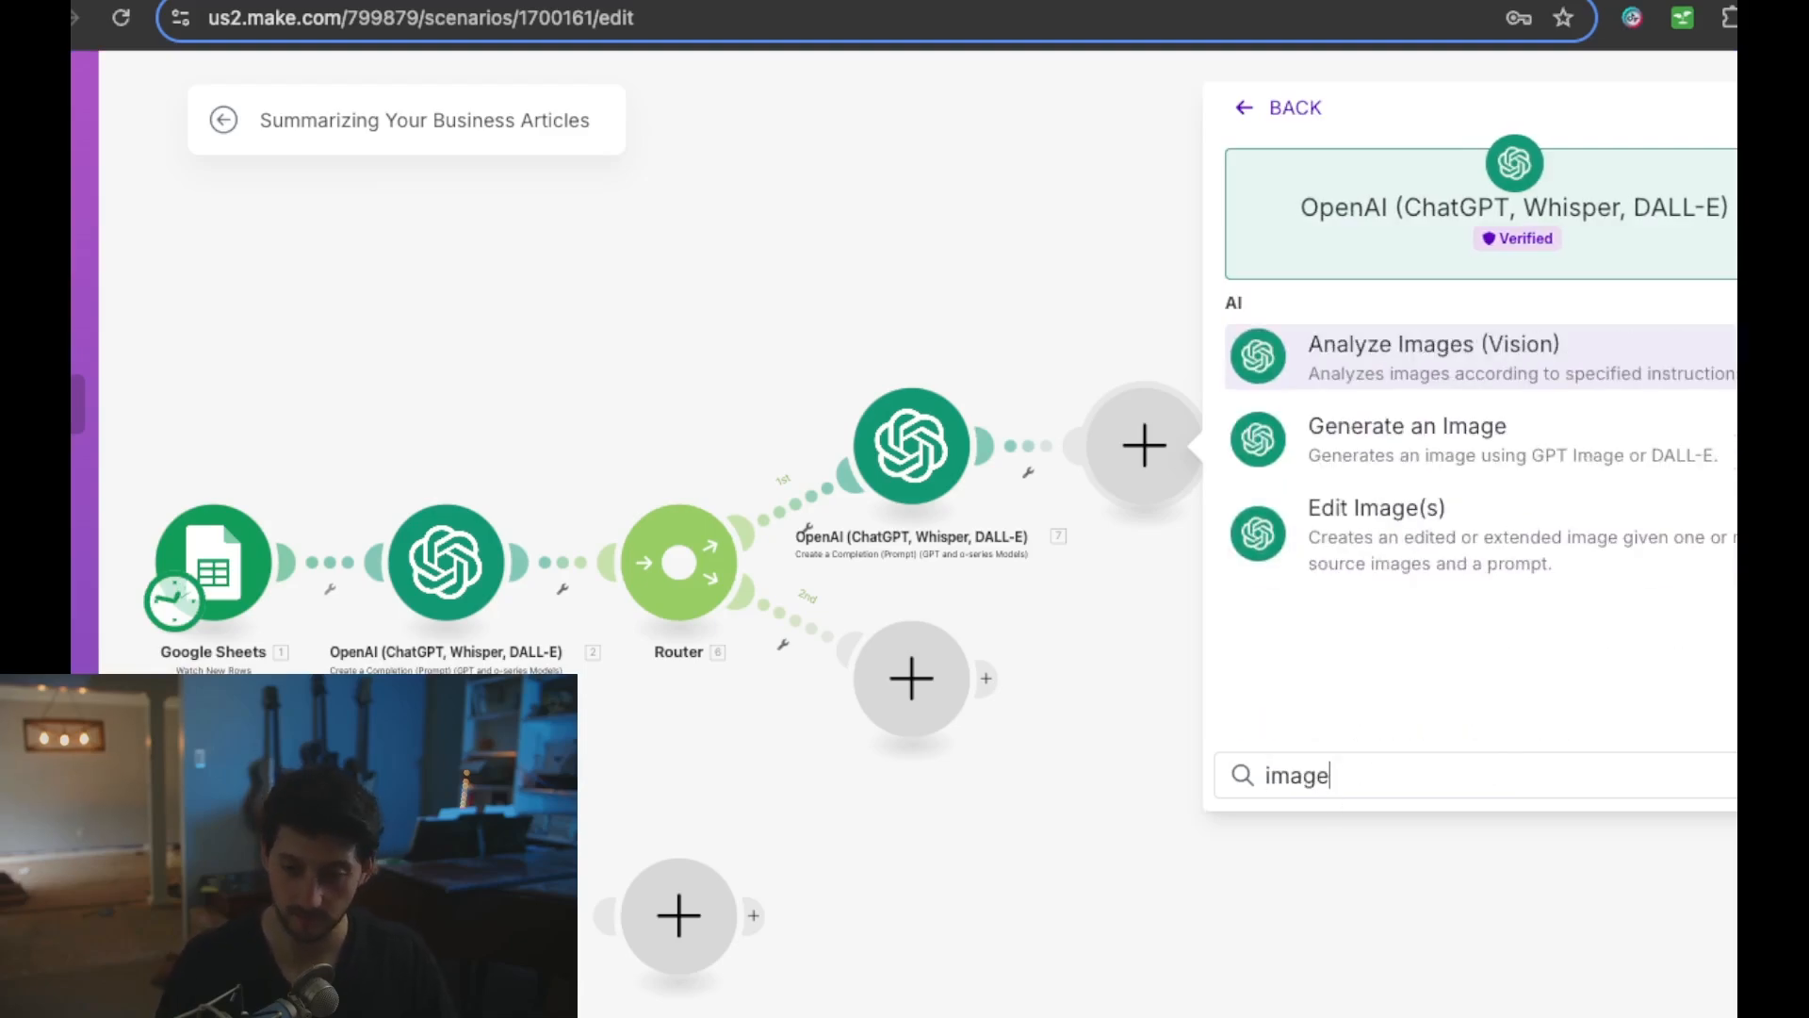
left_click(1409, 443)
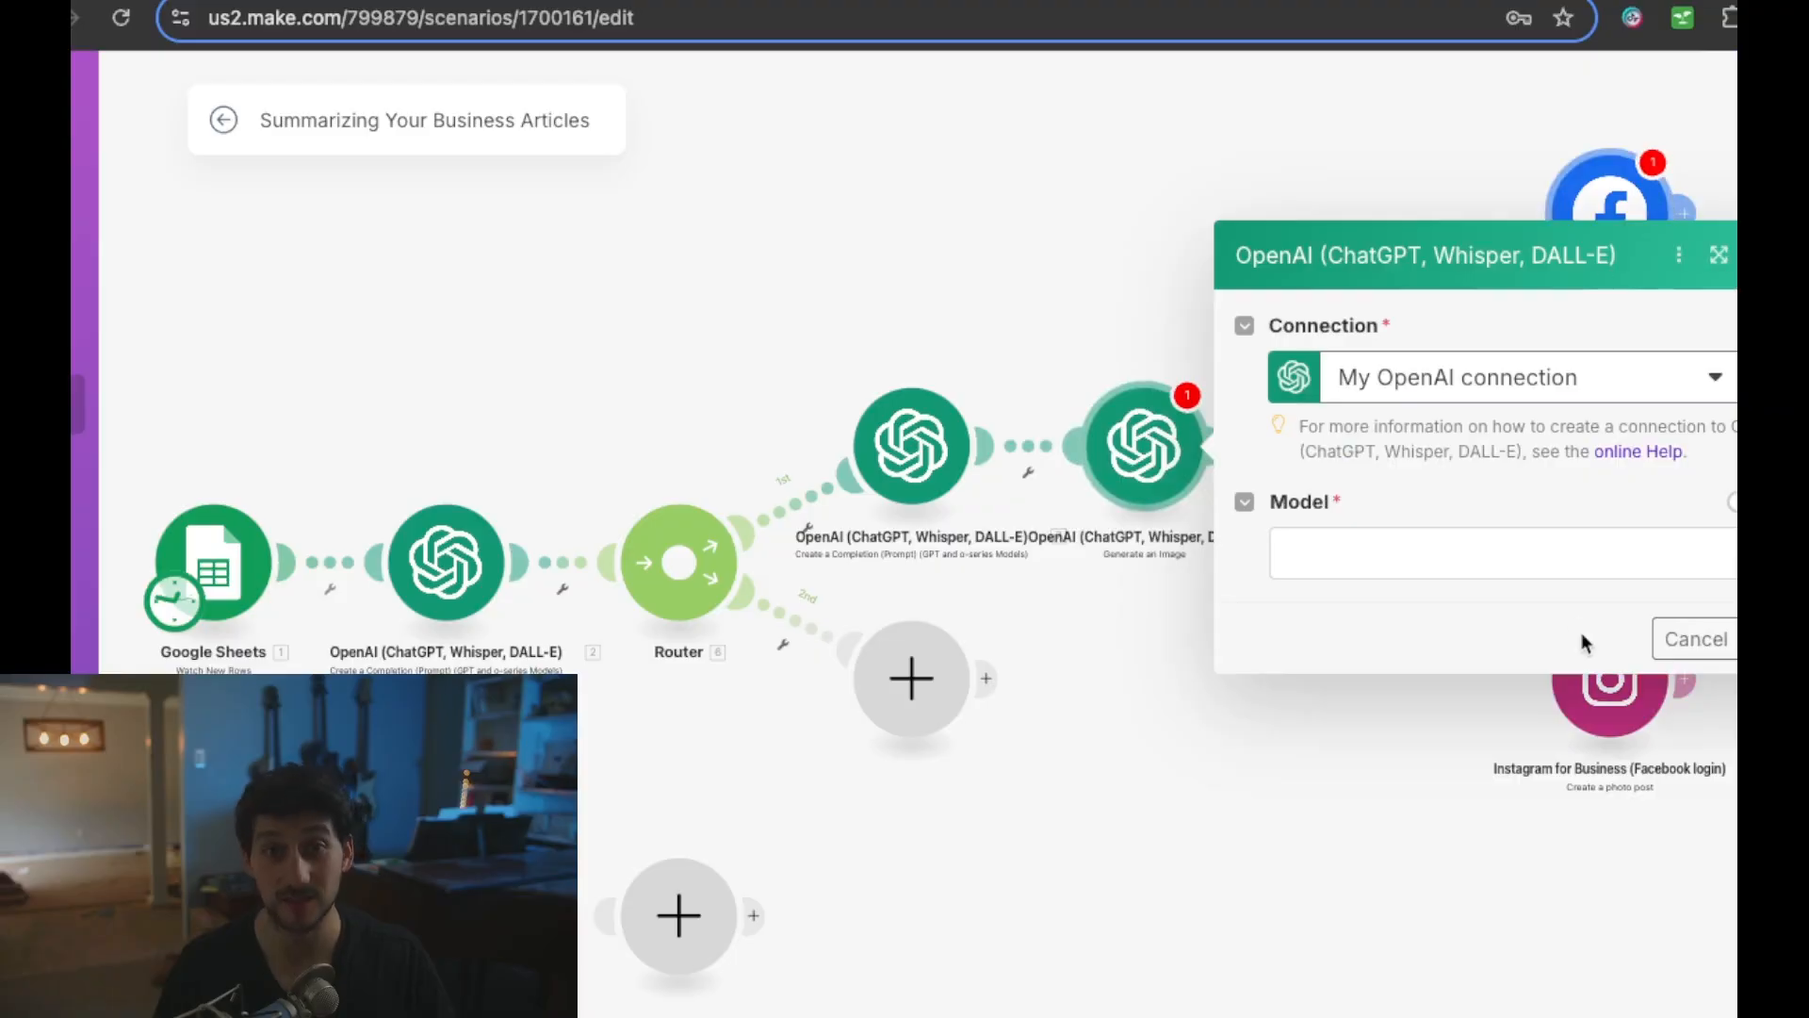
- Set the image module's model to Dall-E 3 and paste in the prompt for a high-quality, text-free digital illustration of the post
left_click(1424, 562)
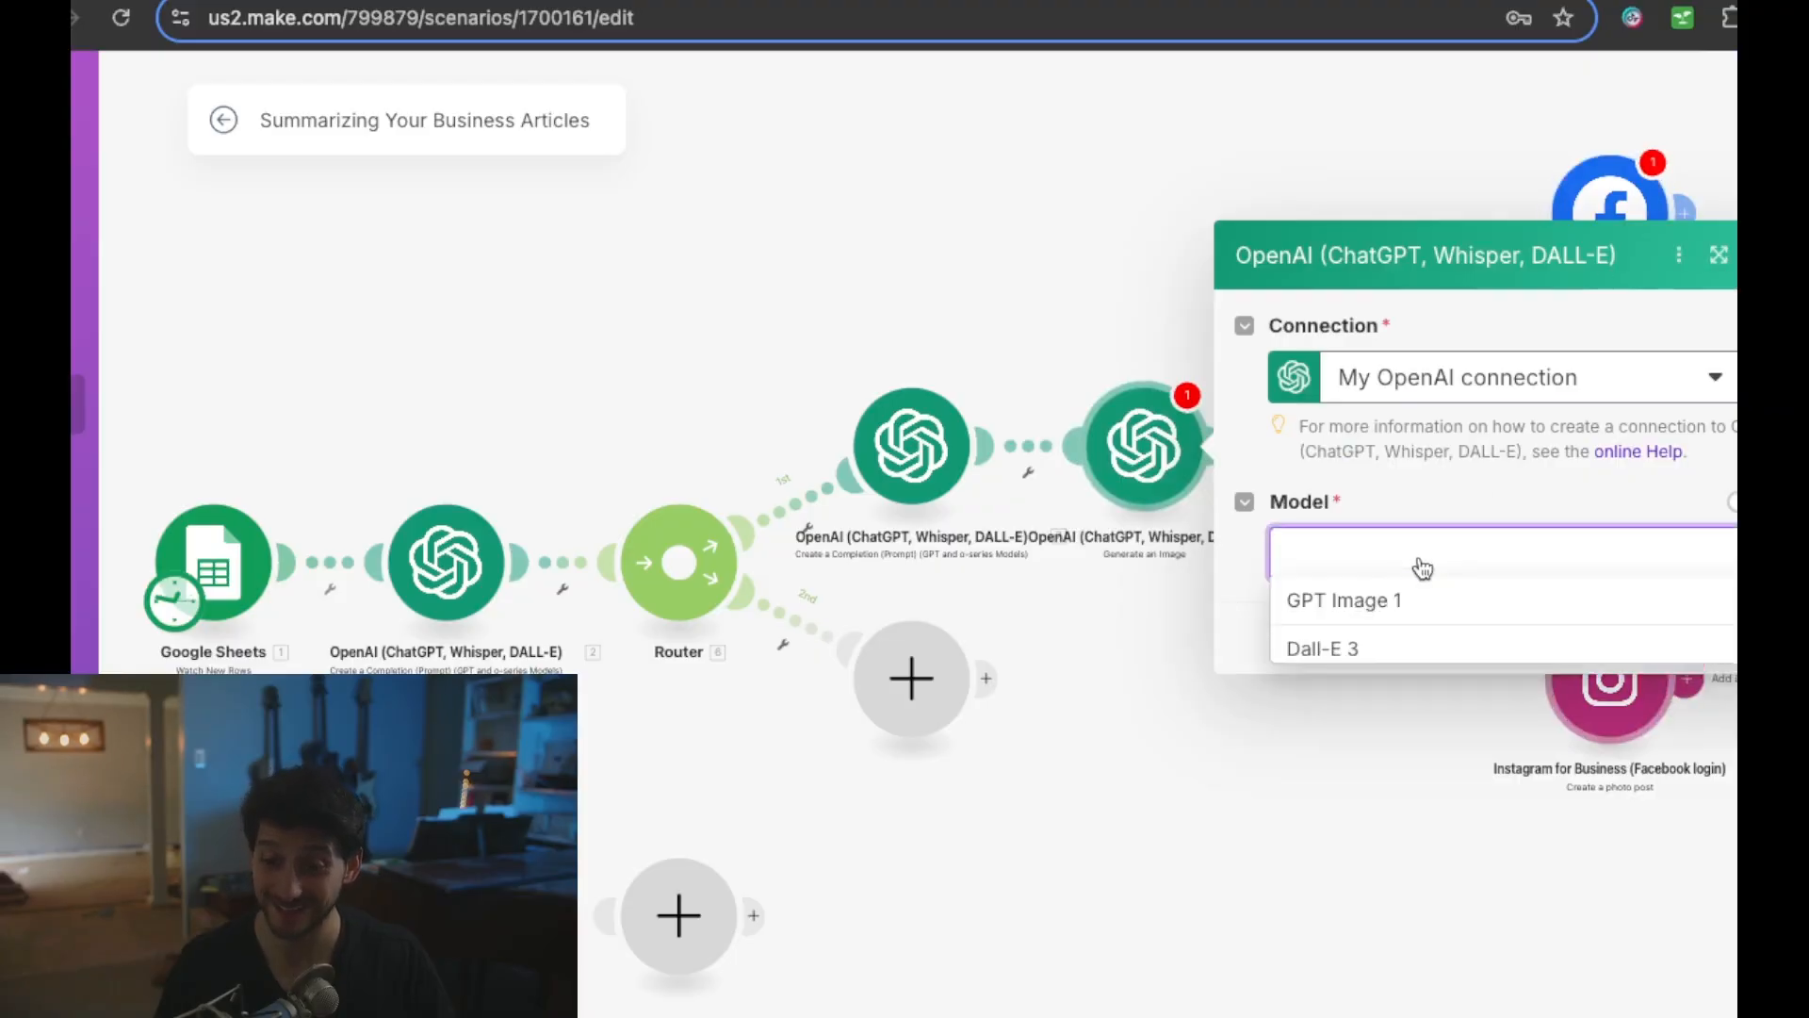
left_click(1353, 652)
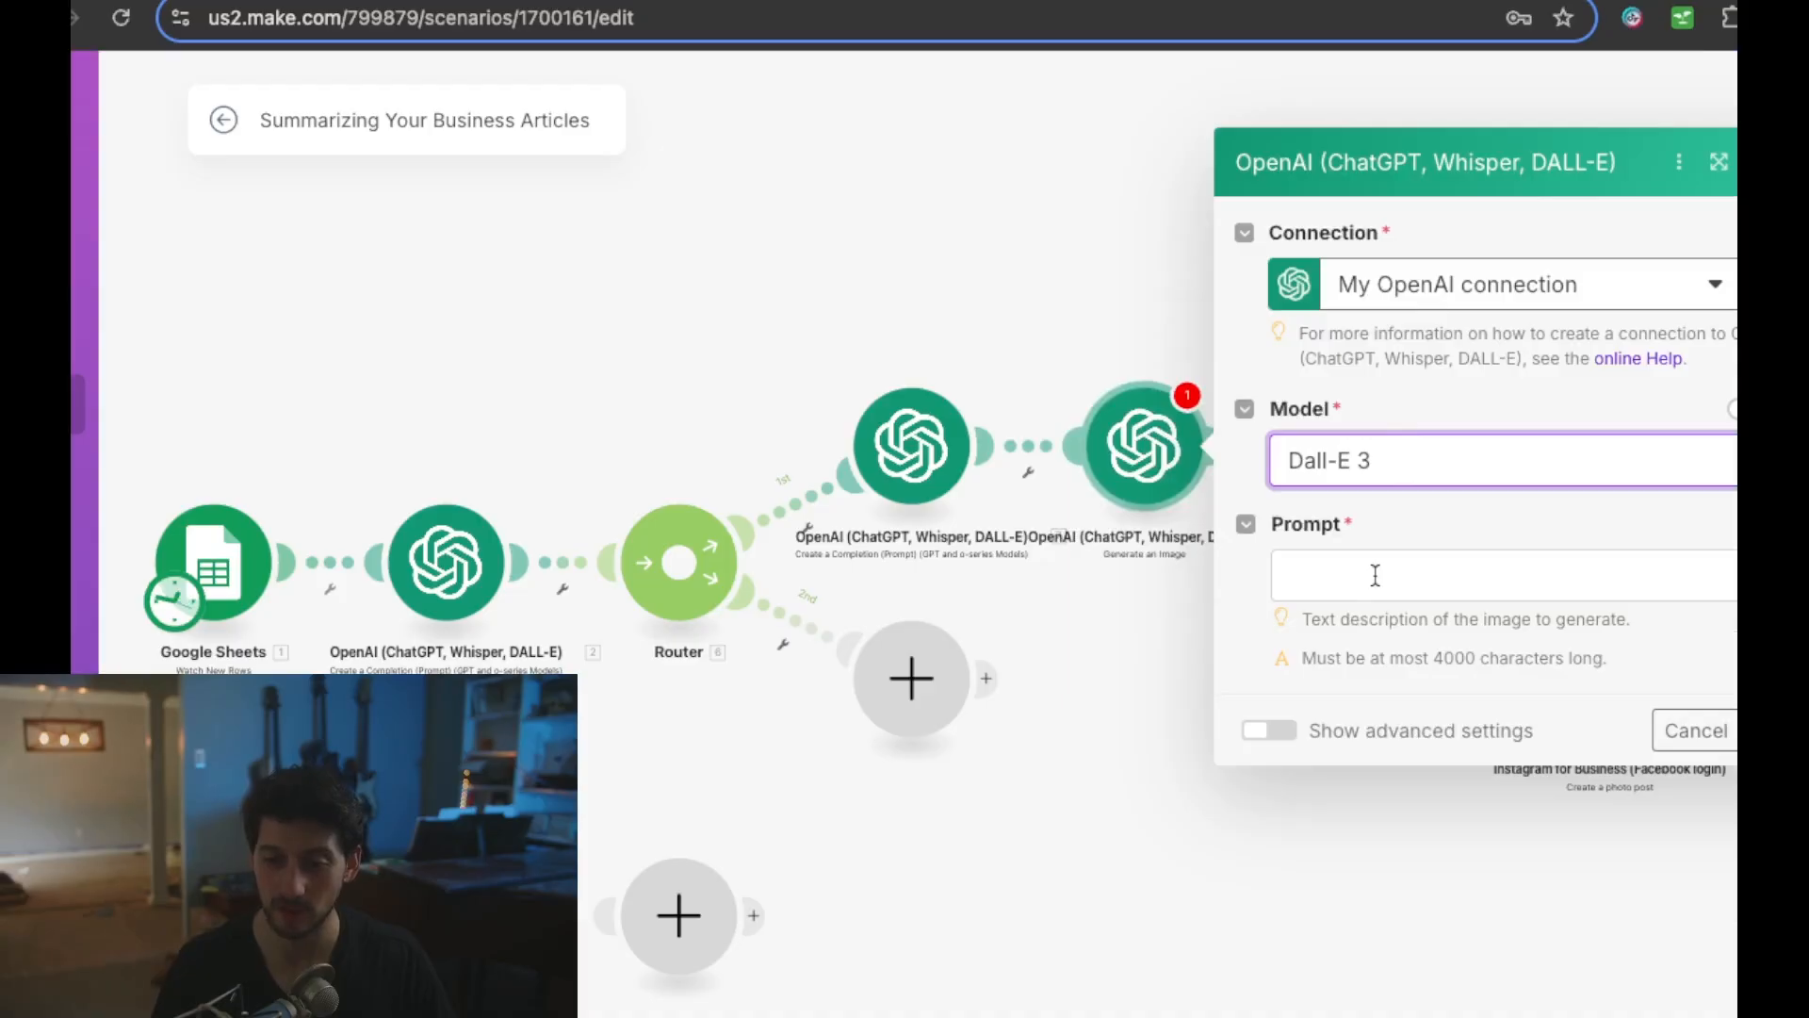
left_click(1374, 575)
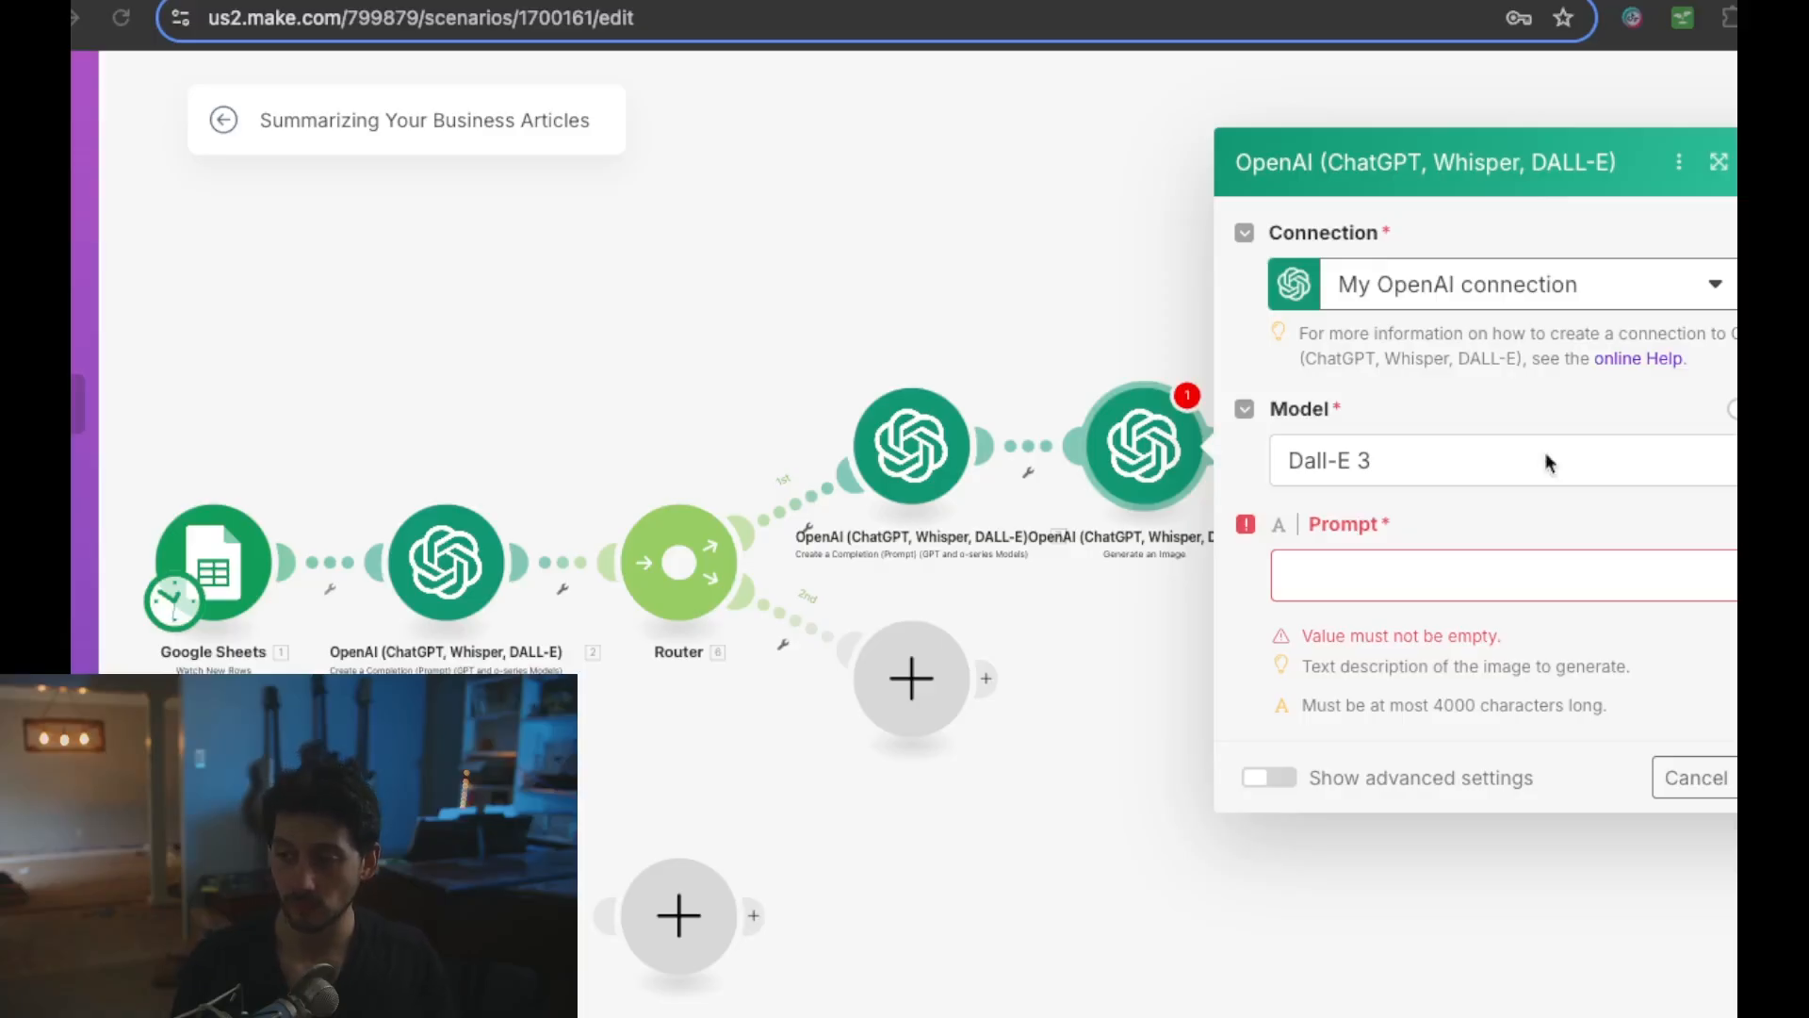
left_click(1328, 574)
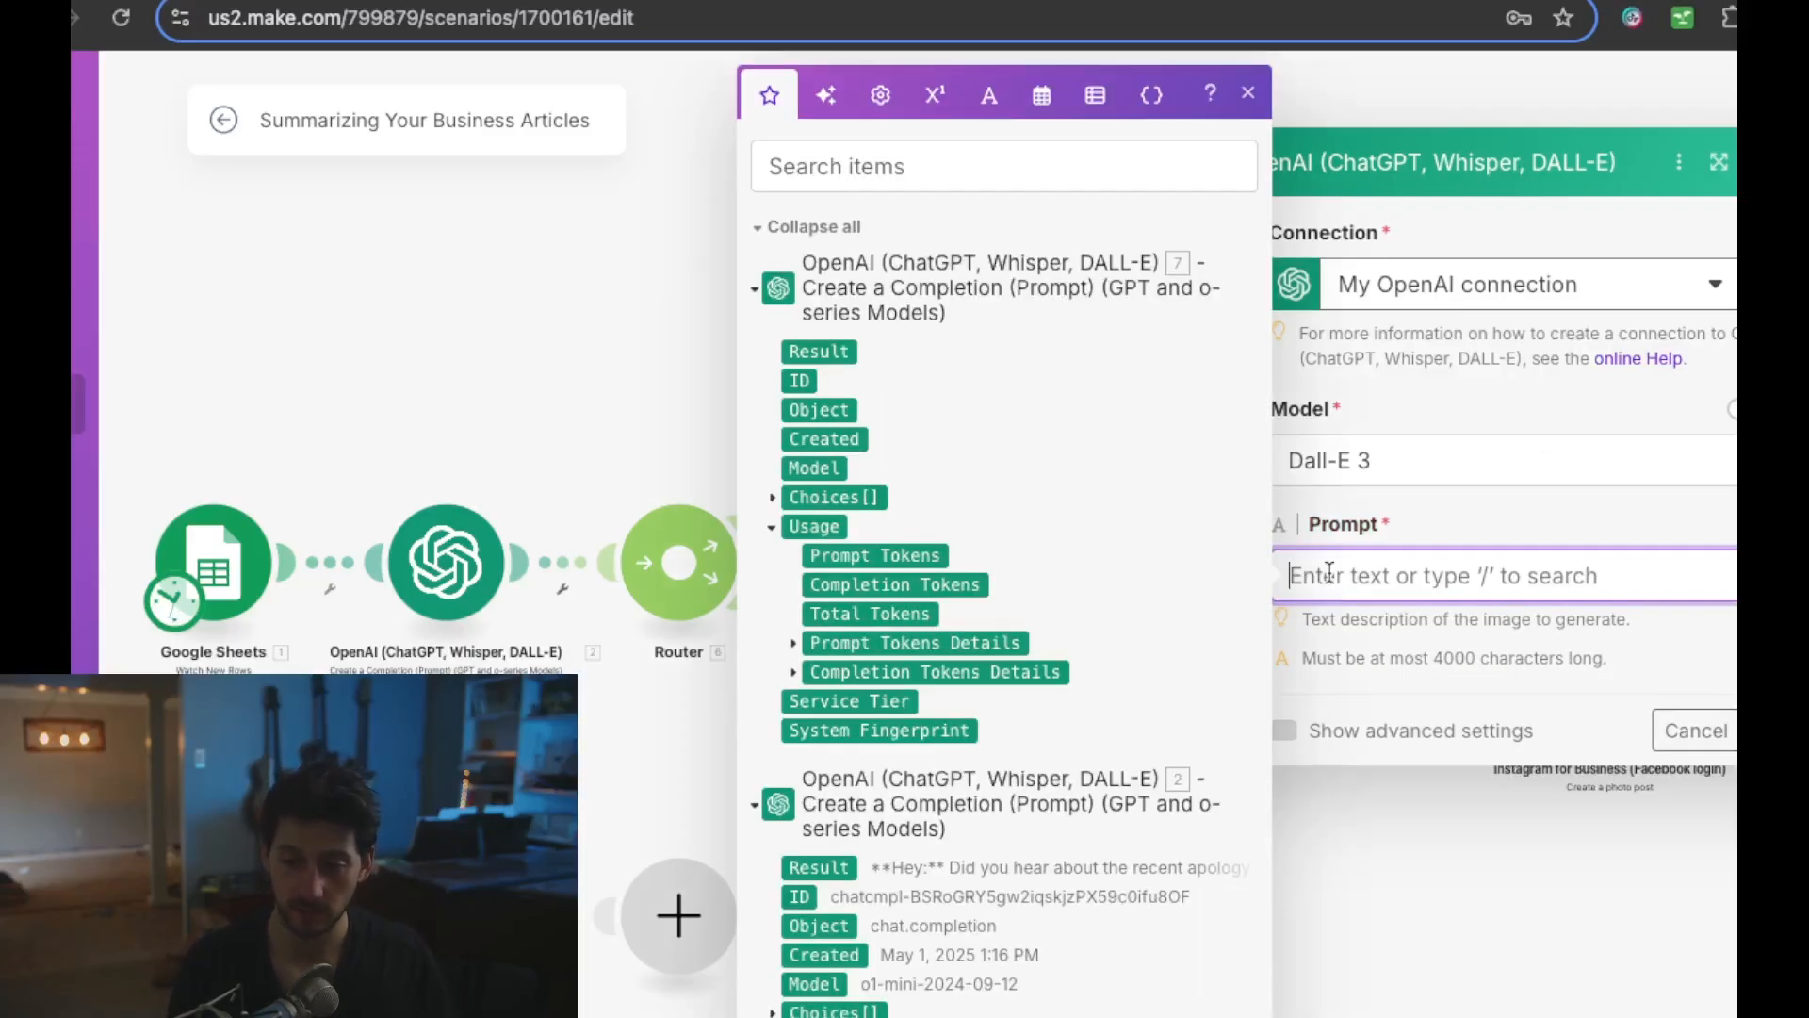
key("ctrl+v")
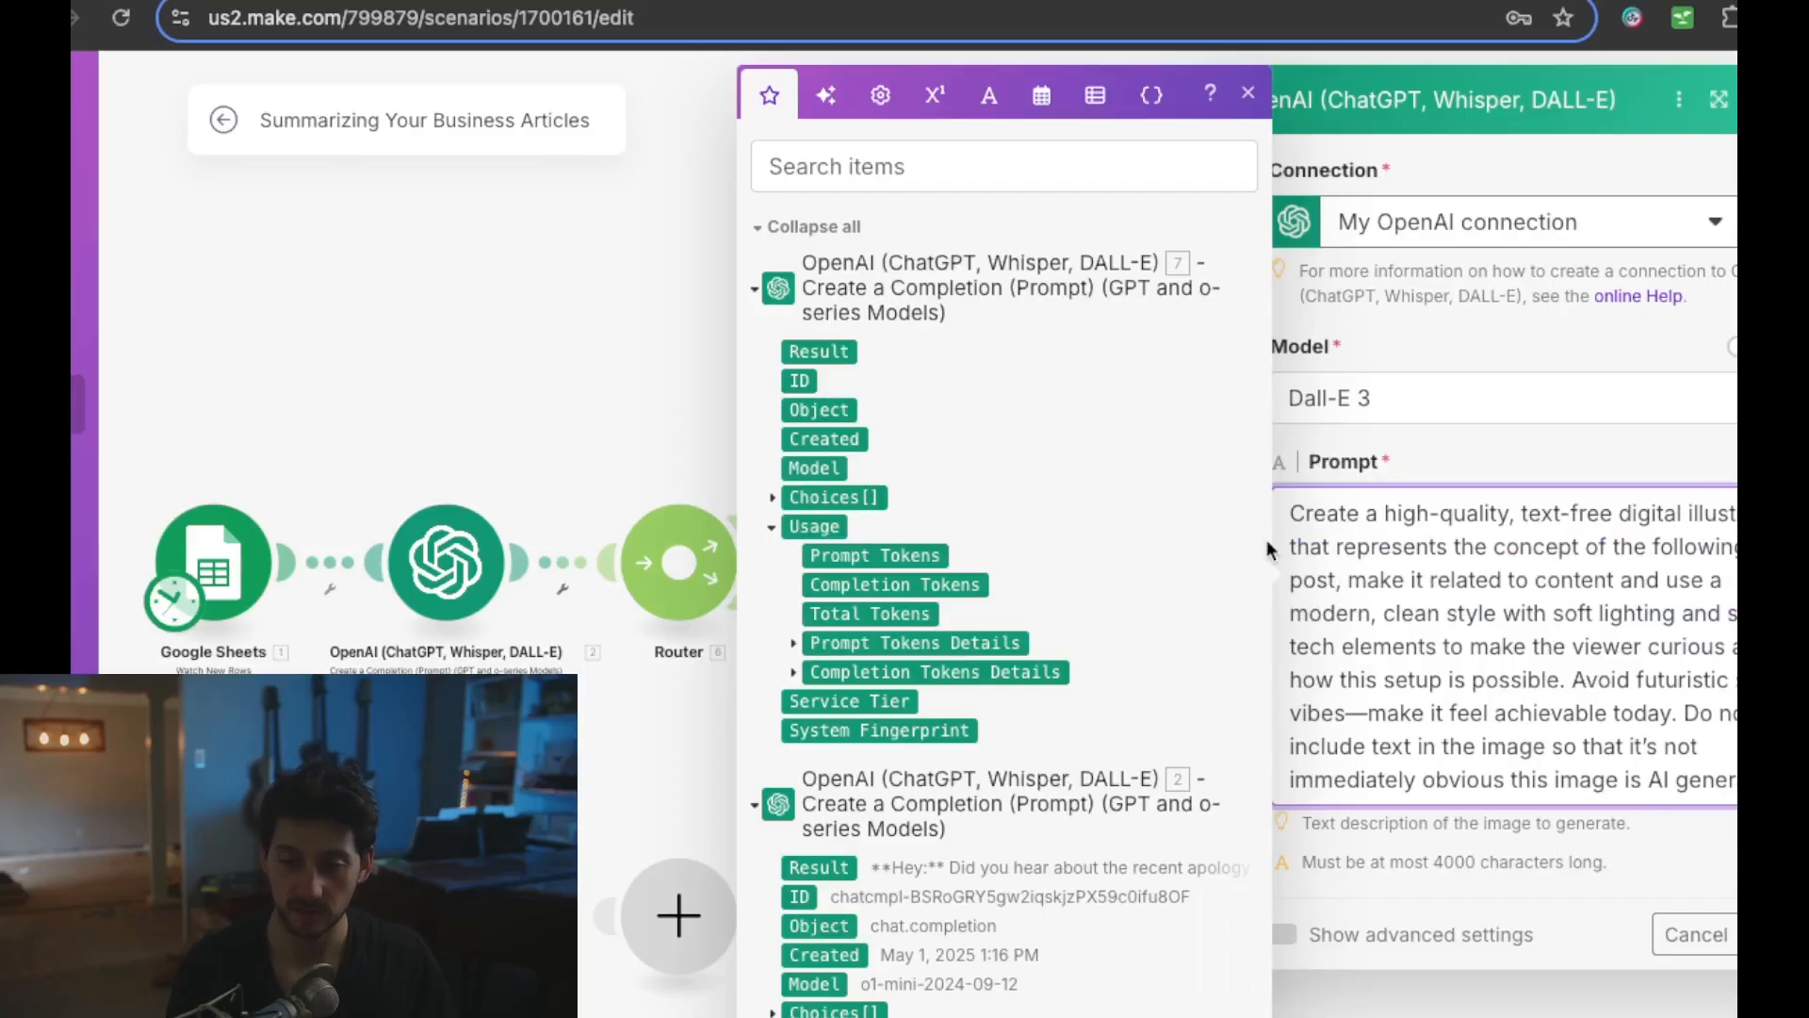
- In the image prompt, put a comma after "post" and replace "how this setup is possible" with "reading more"
left_click(1340, 579)
type(",")
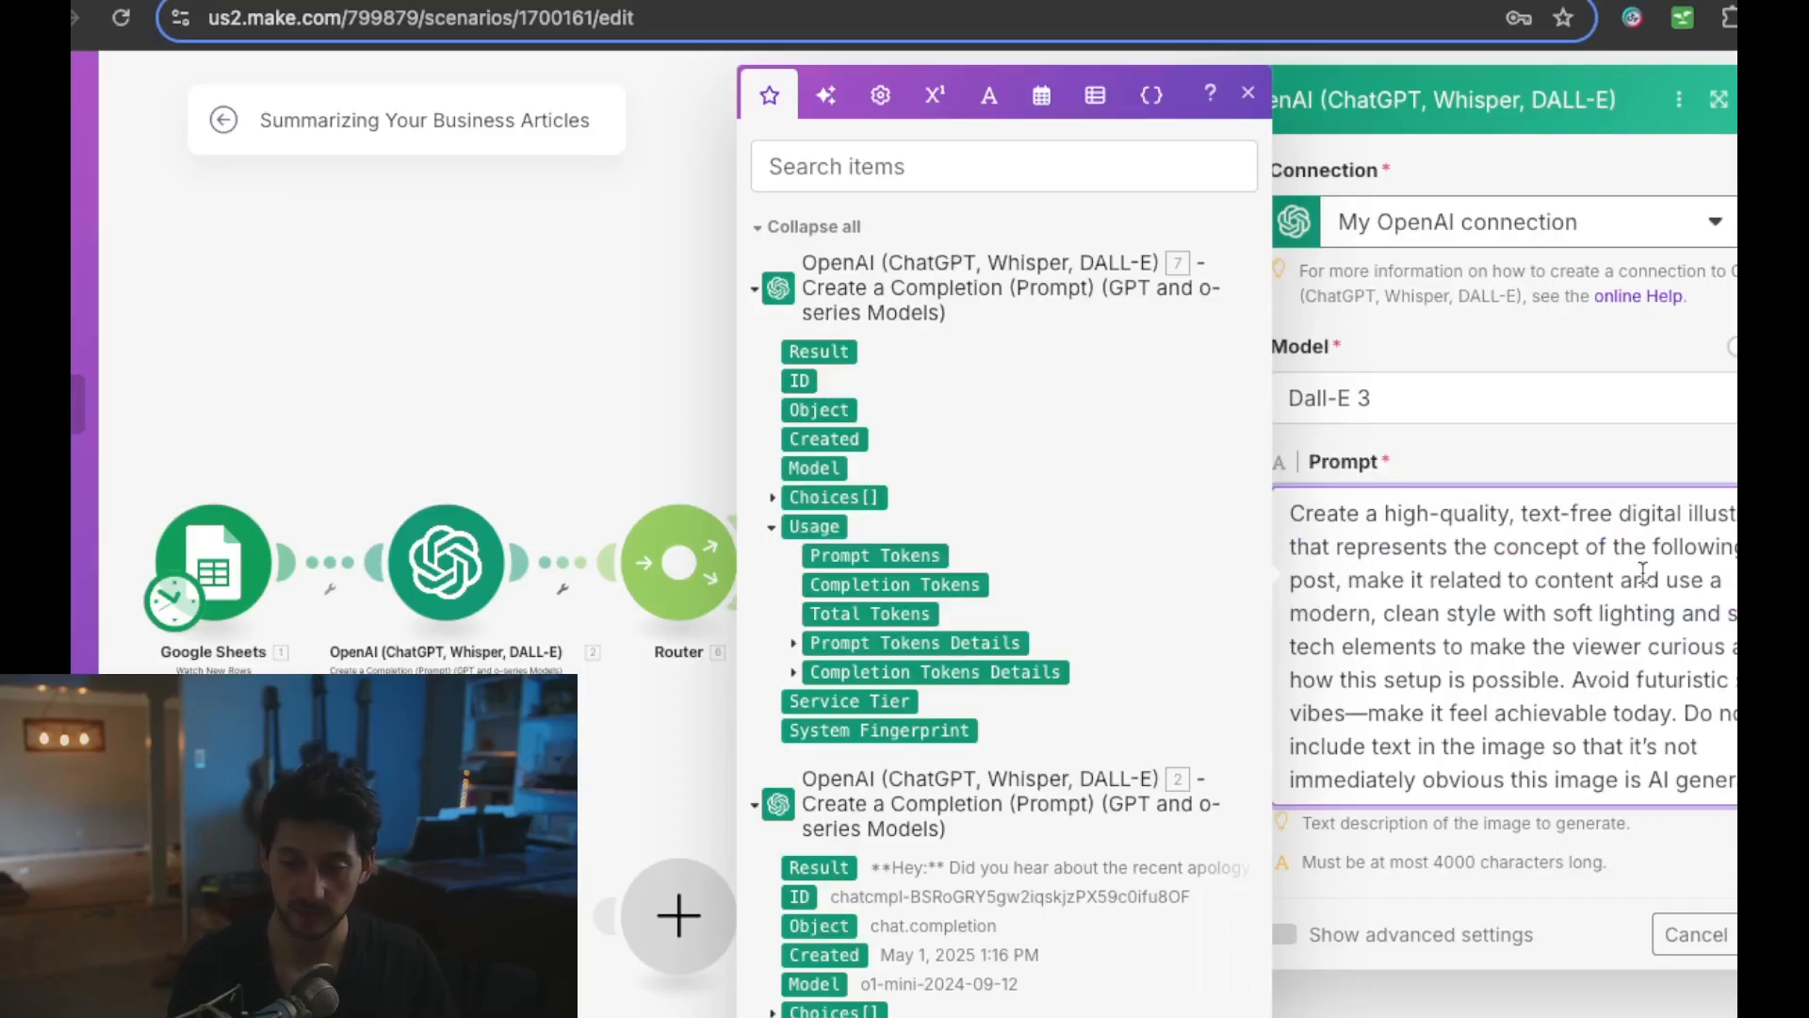
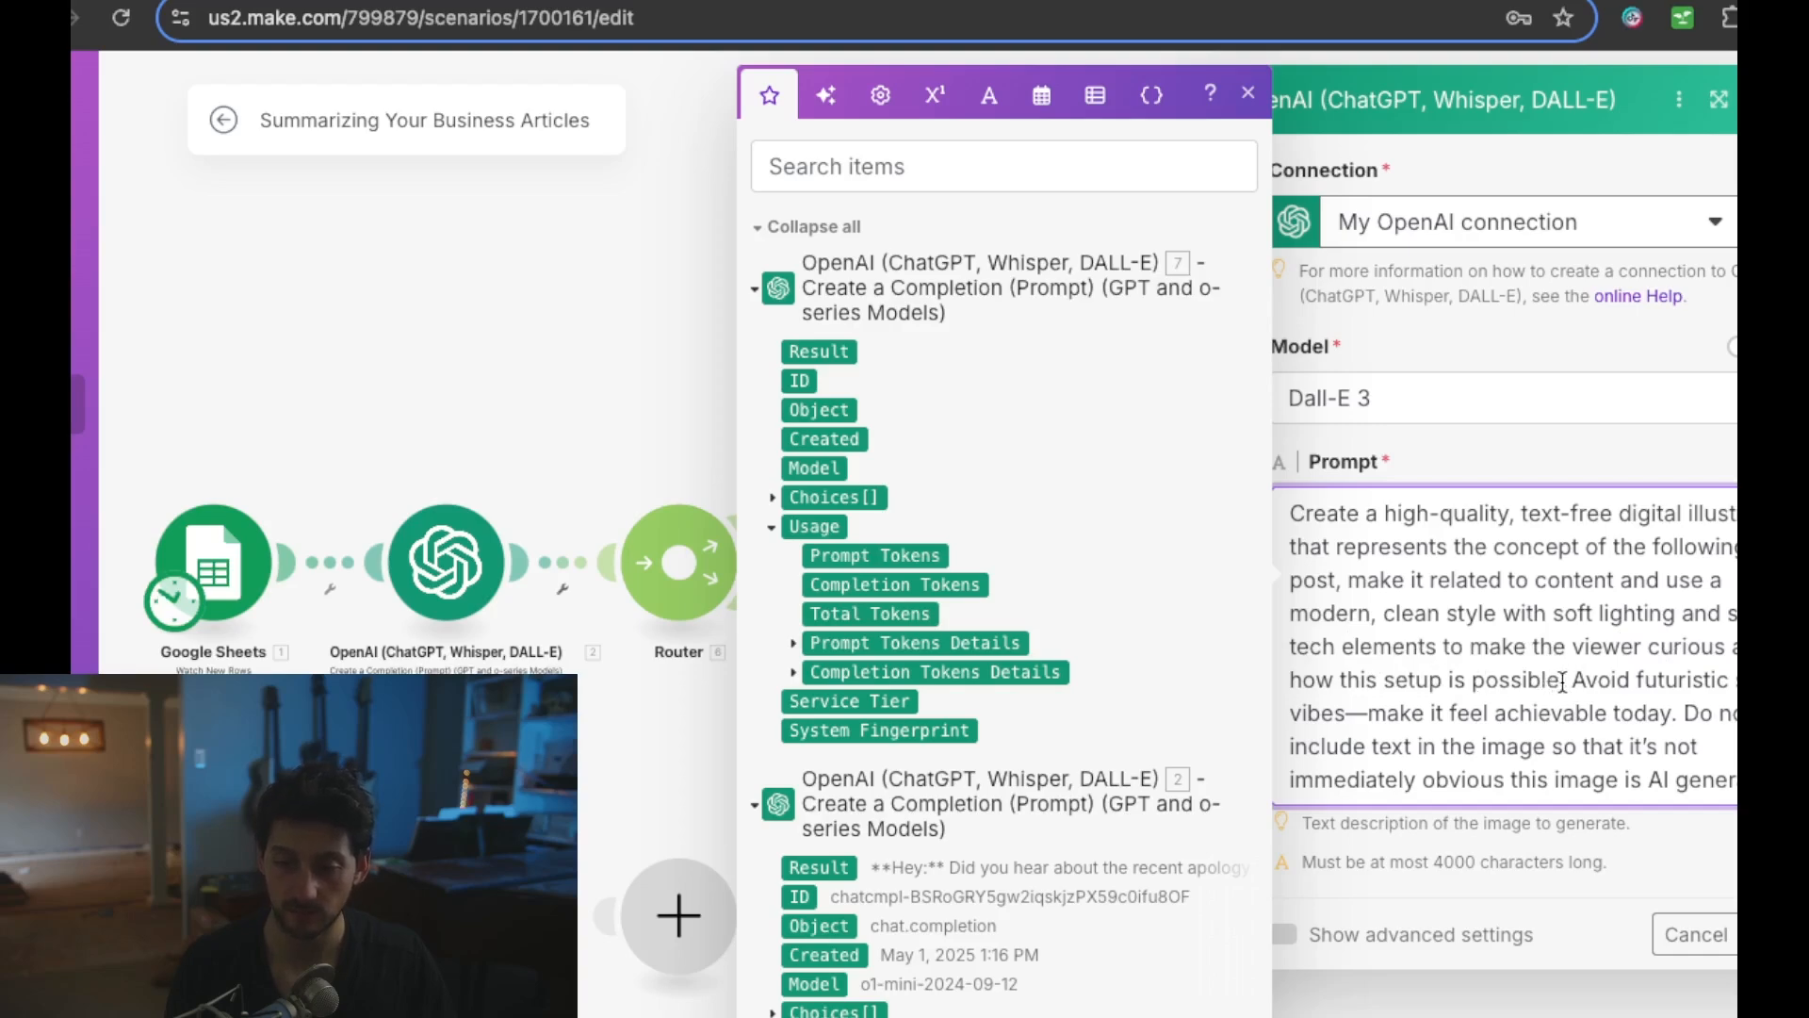
left_click_drag(1560, 679, 1353, 680)
left_click_drag(1560, 680, 1272, 676)
type("reading more. Avoid futuristic sci-fi vibes—")
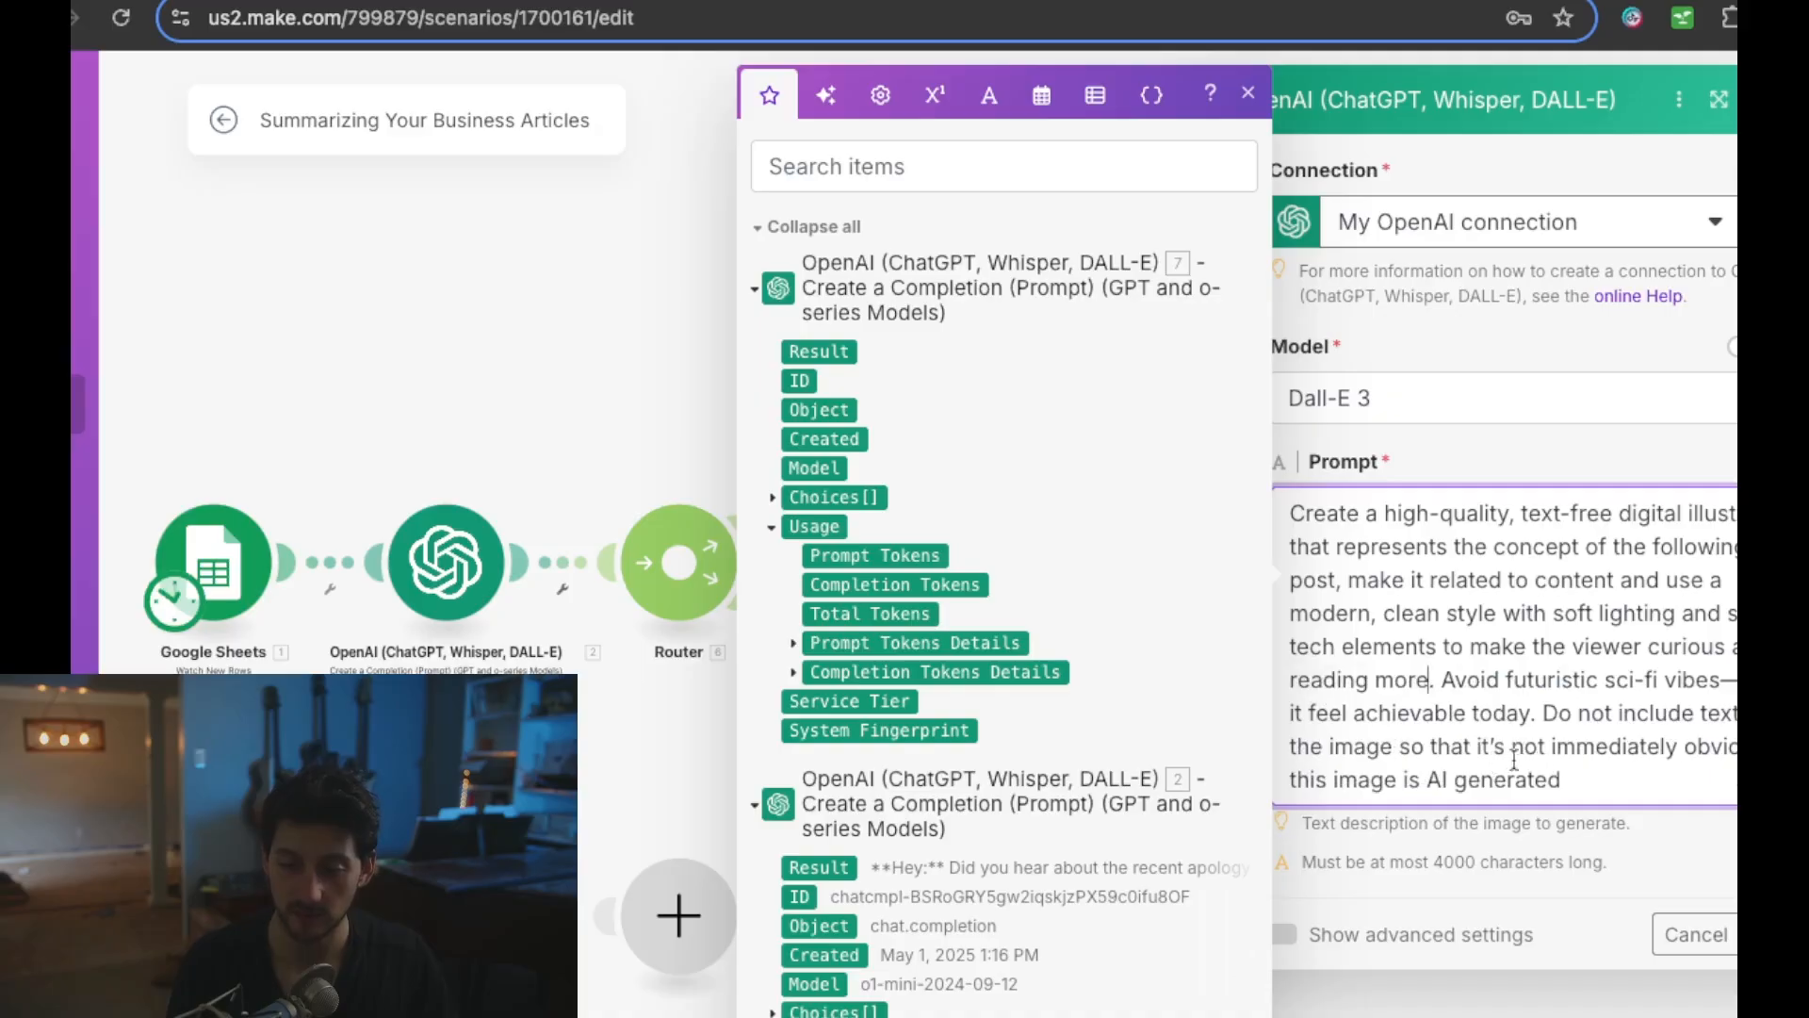
- End the image prompt with a colon and the Result of OpenAI completion module 7, and save the module
left_click_drag(1518, 510, 1595, 510)
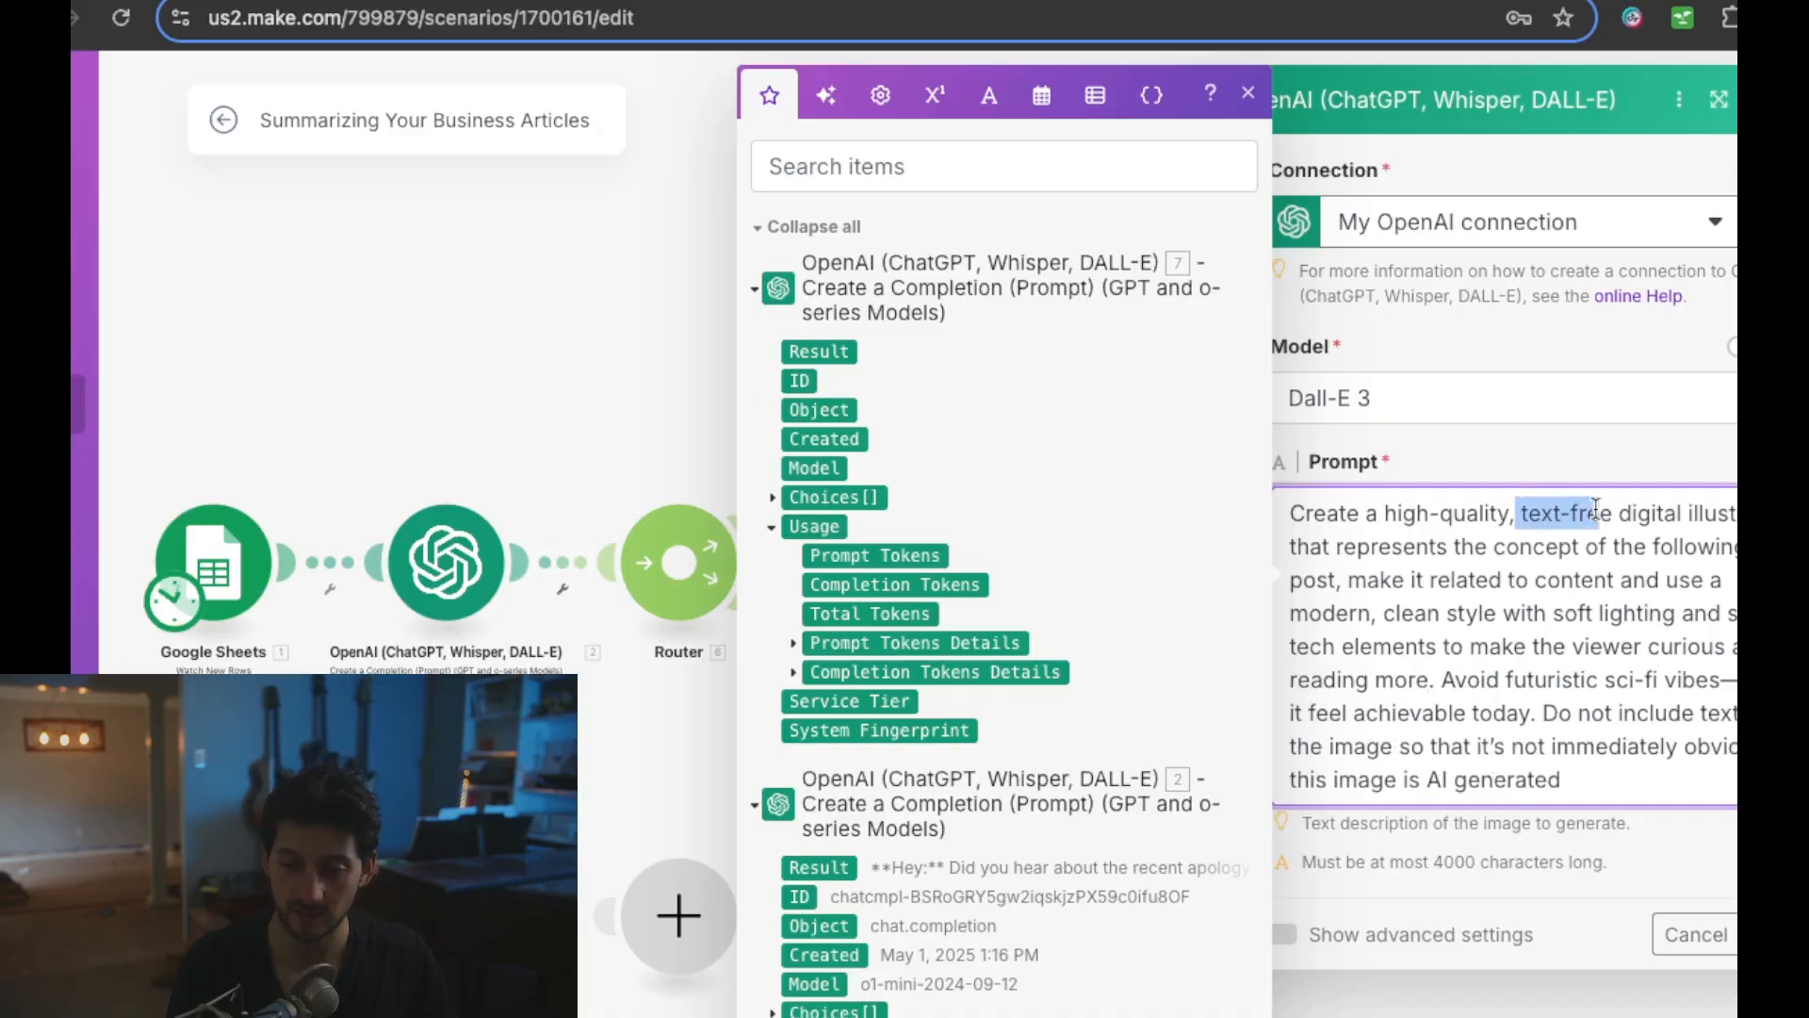
left_click_drag(1564, 713, 1575, 765)
left_click(1607, 784)
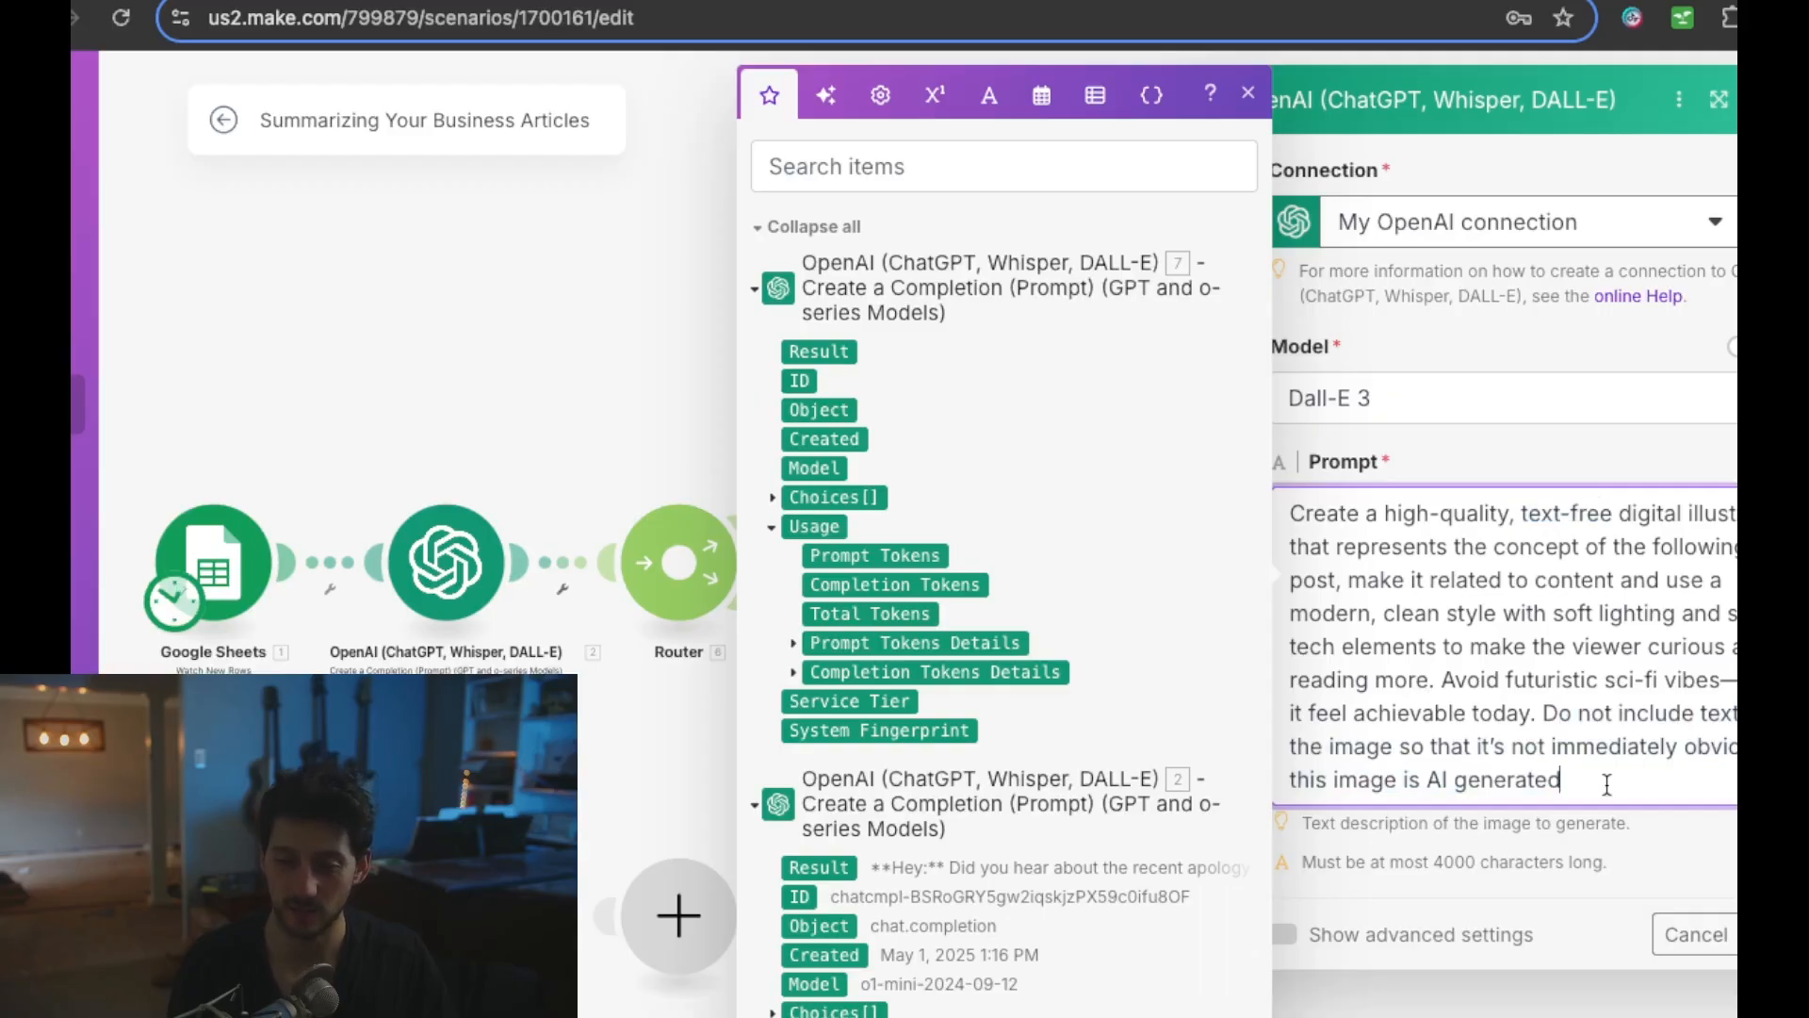
type(":")
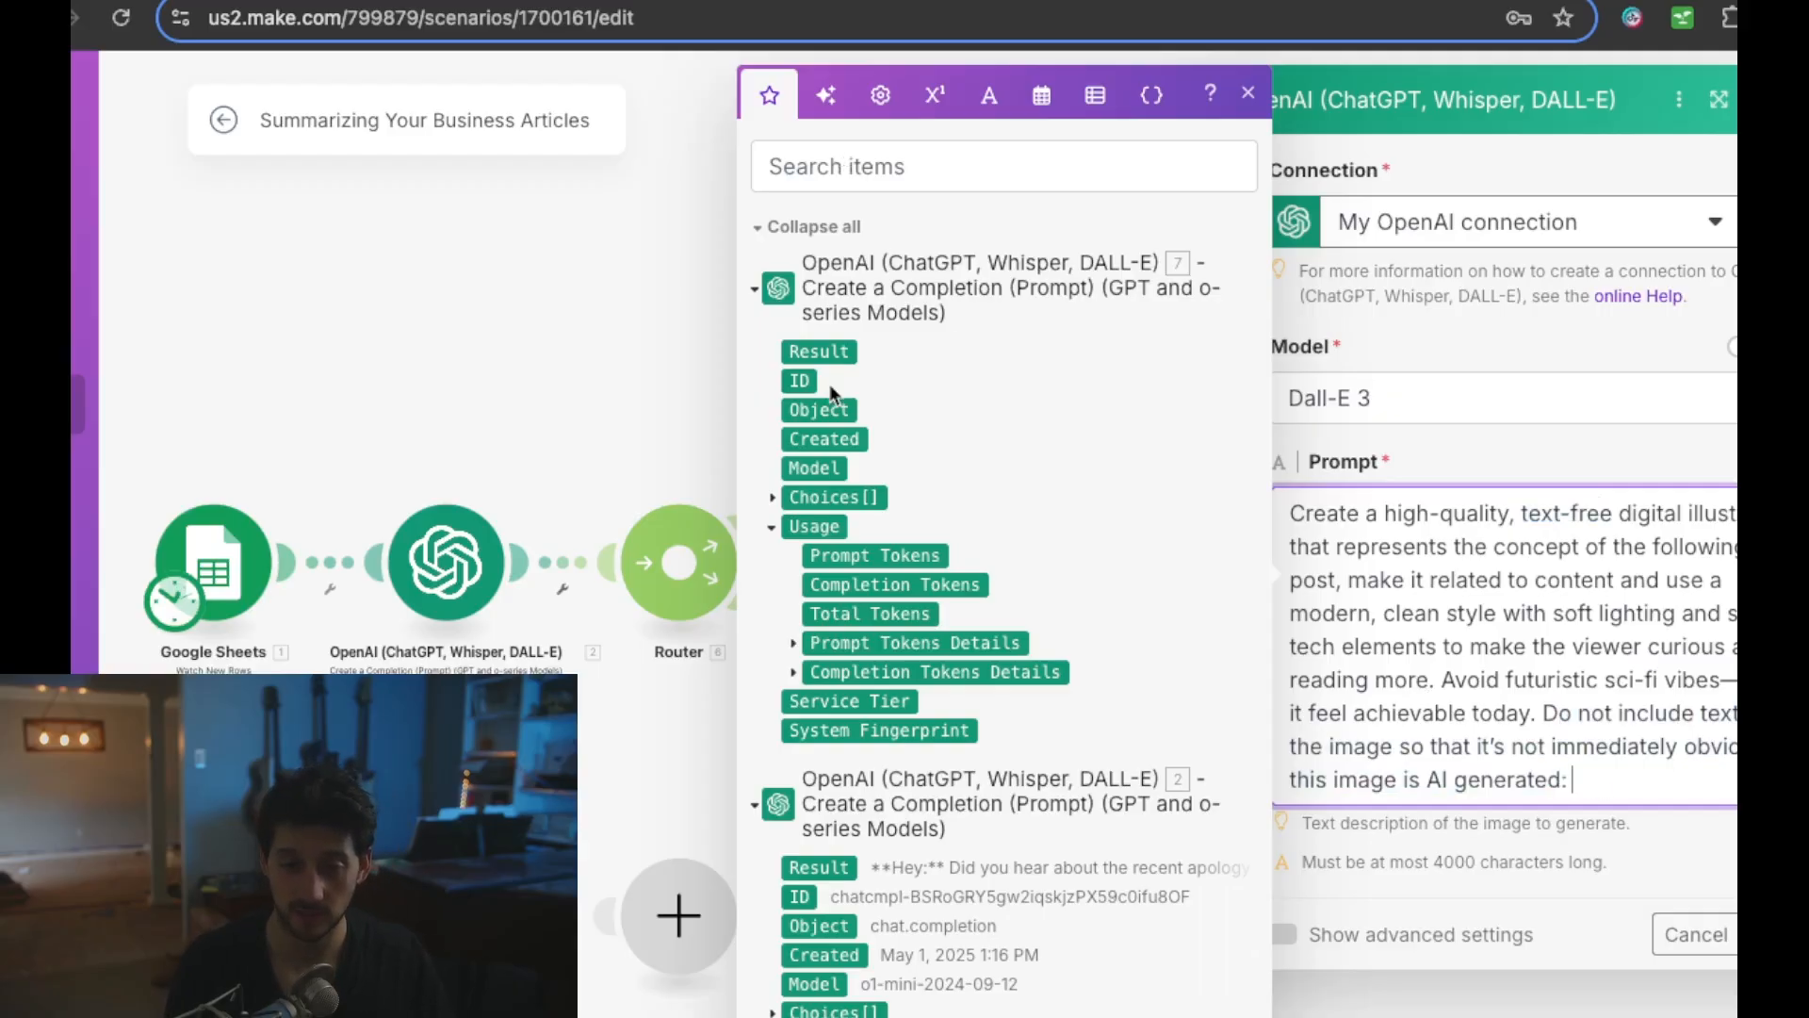
scroll(812, 698, "down", 1)
scroll(812, 690, "up", 1)
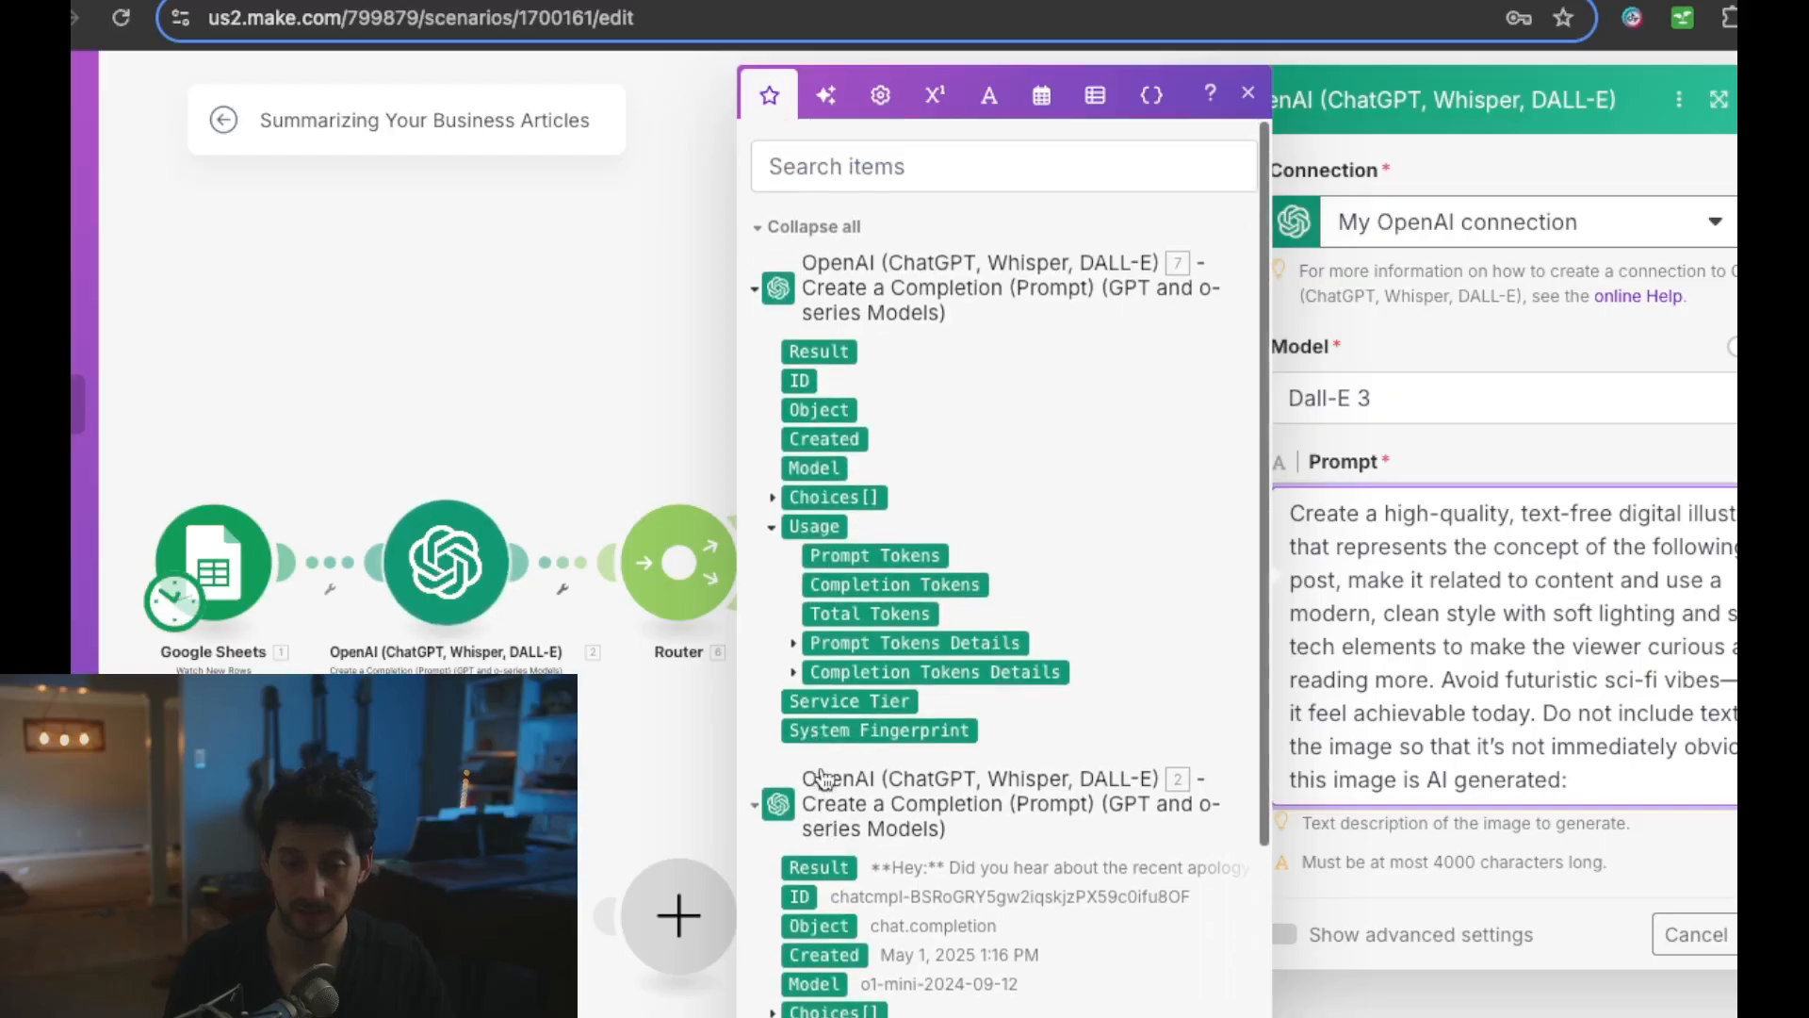
left_click(830, 353)
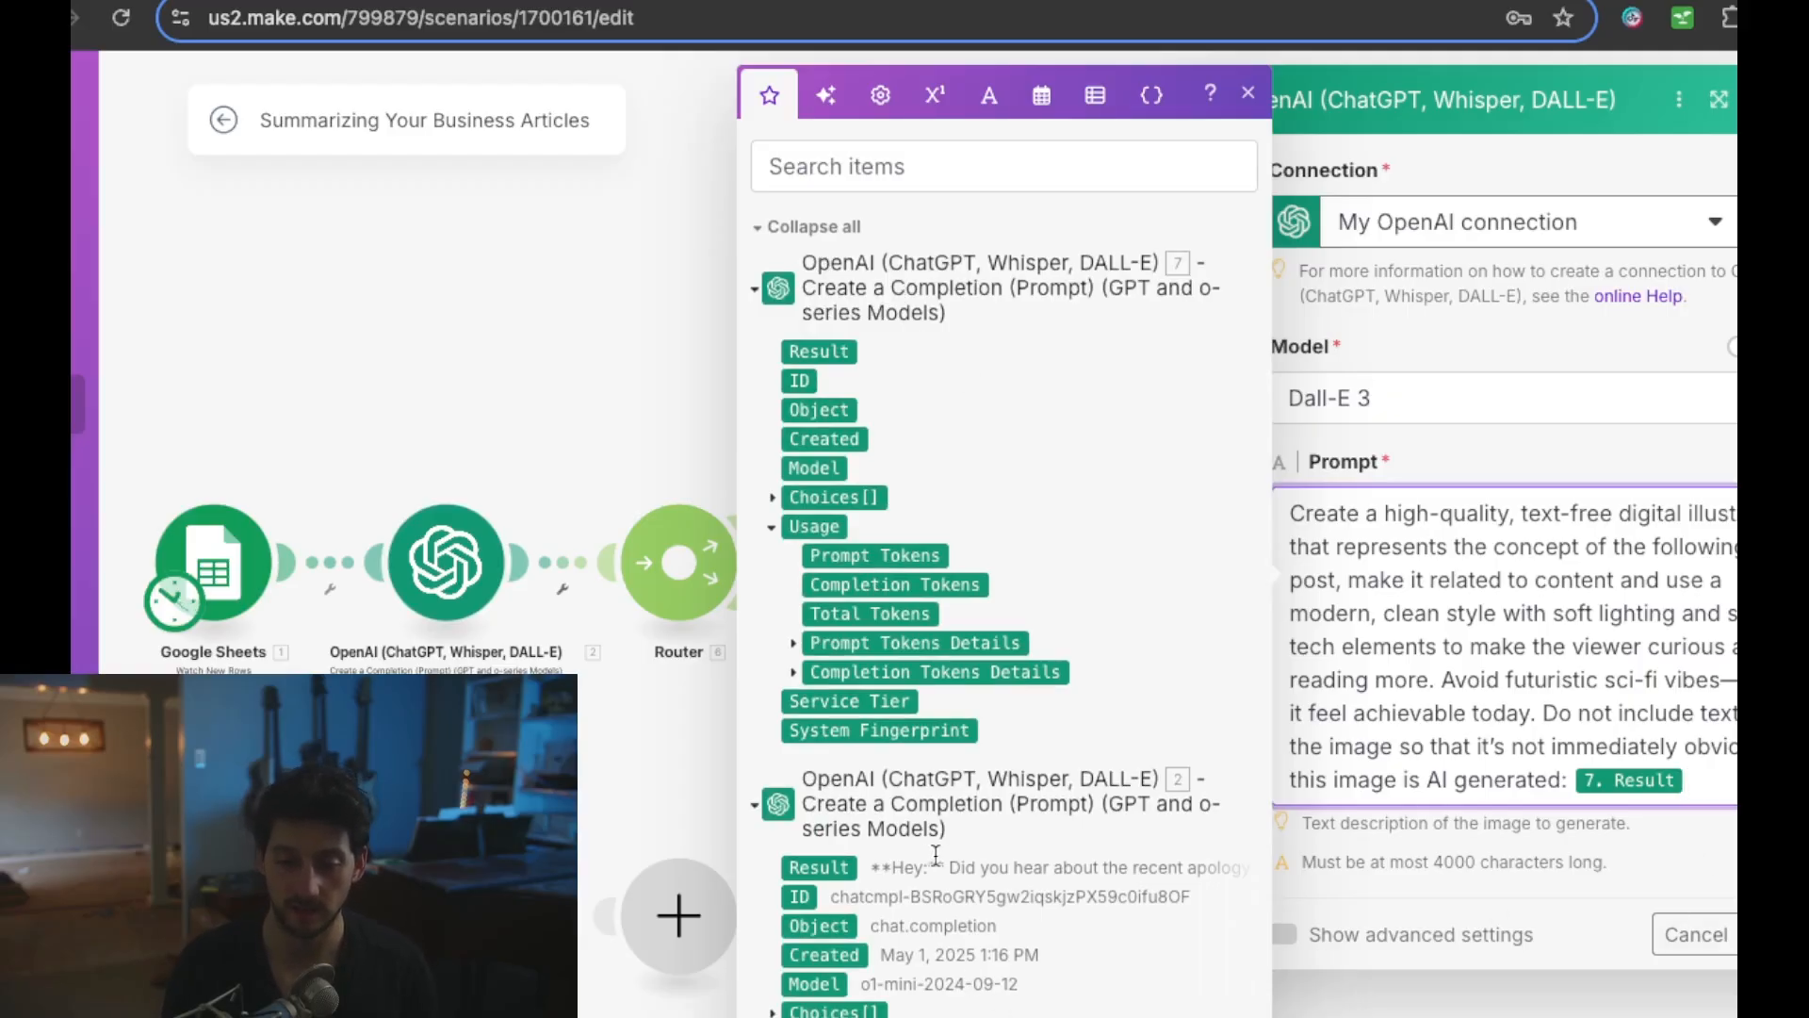
left_click(1649, 854)
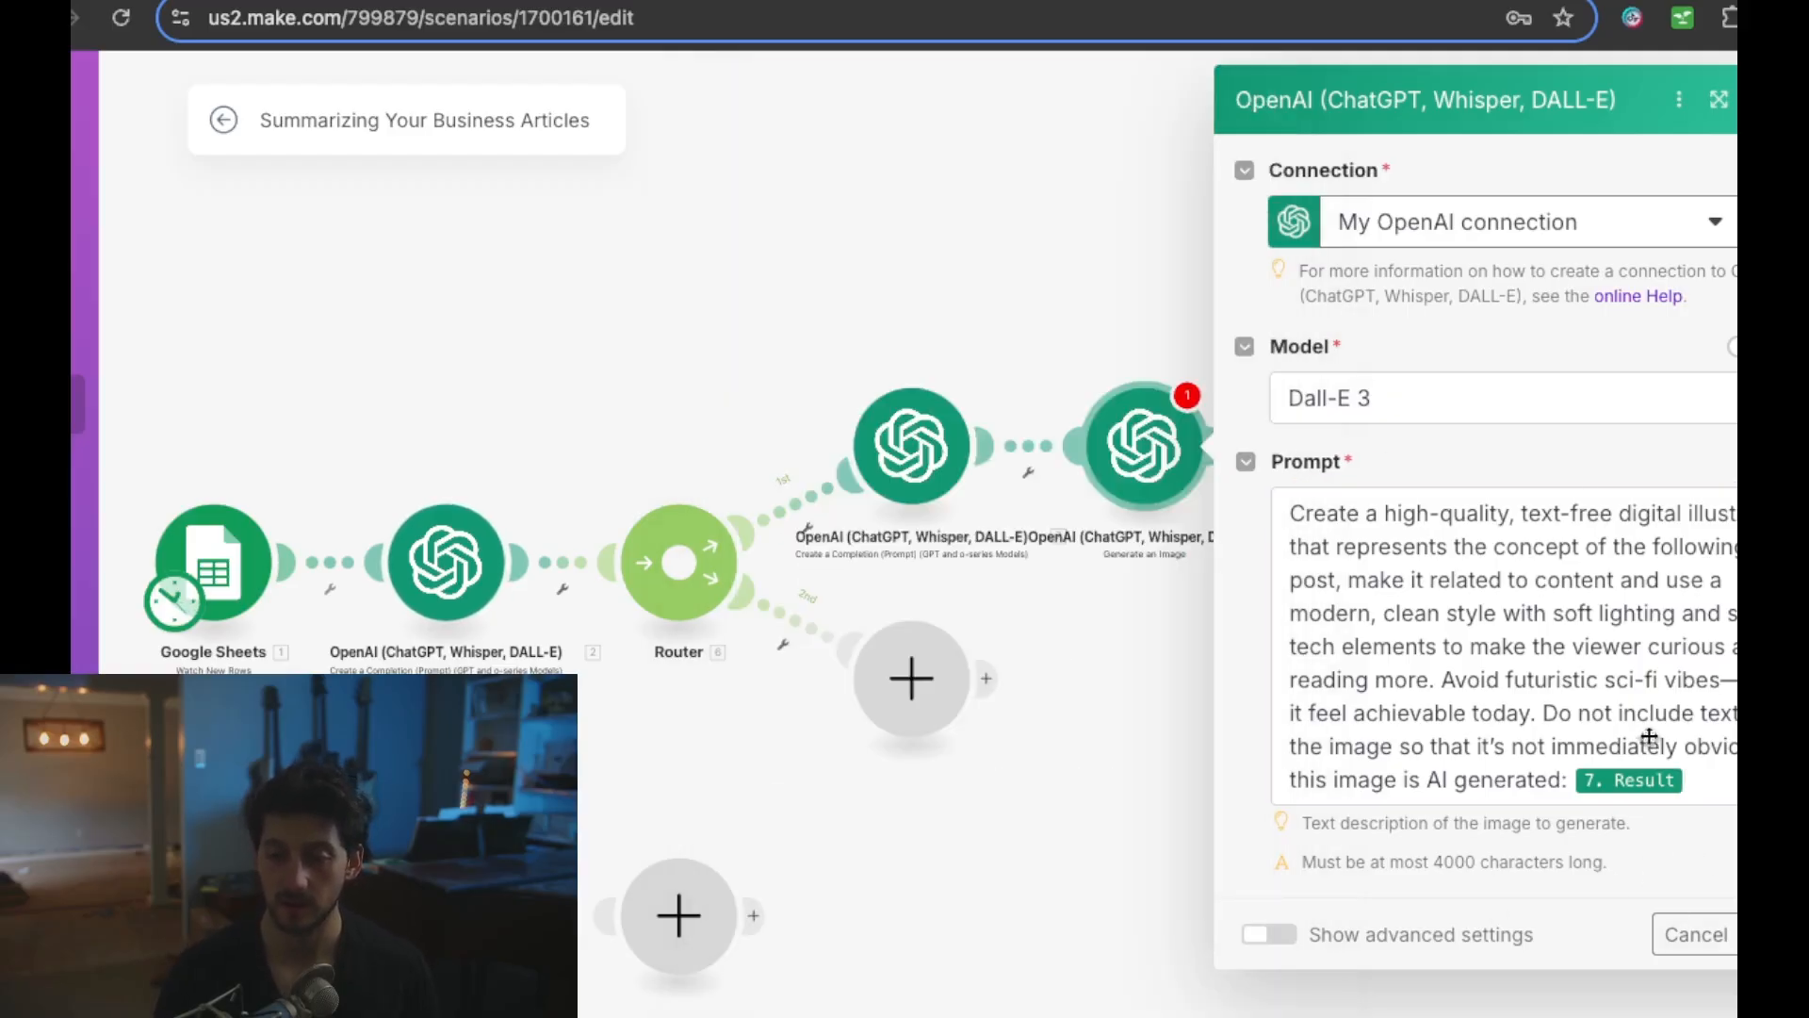
left_click(1780, 933)
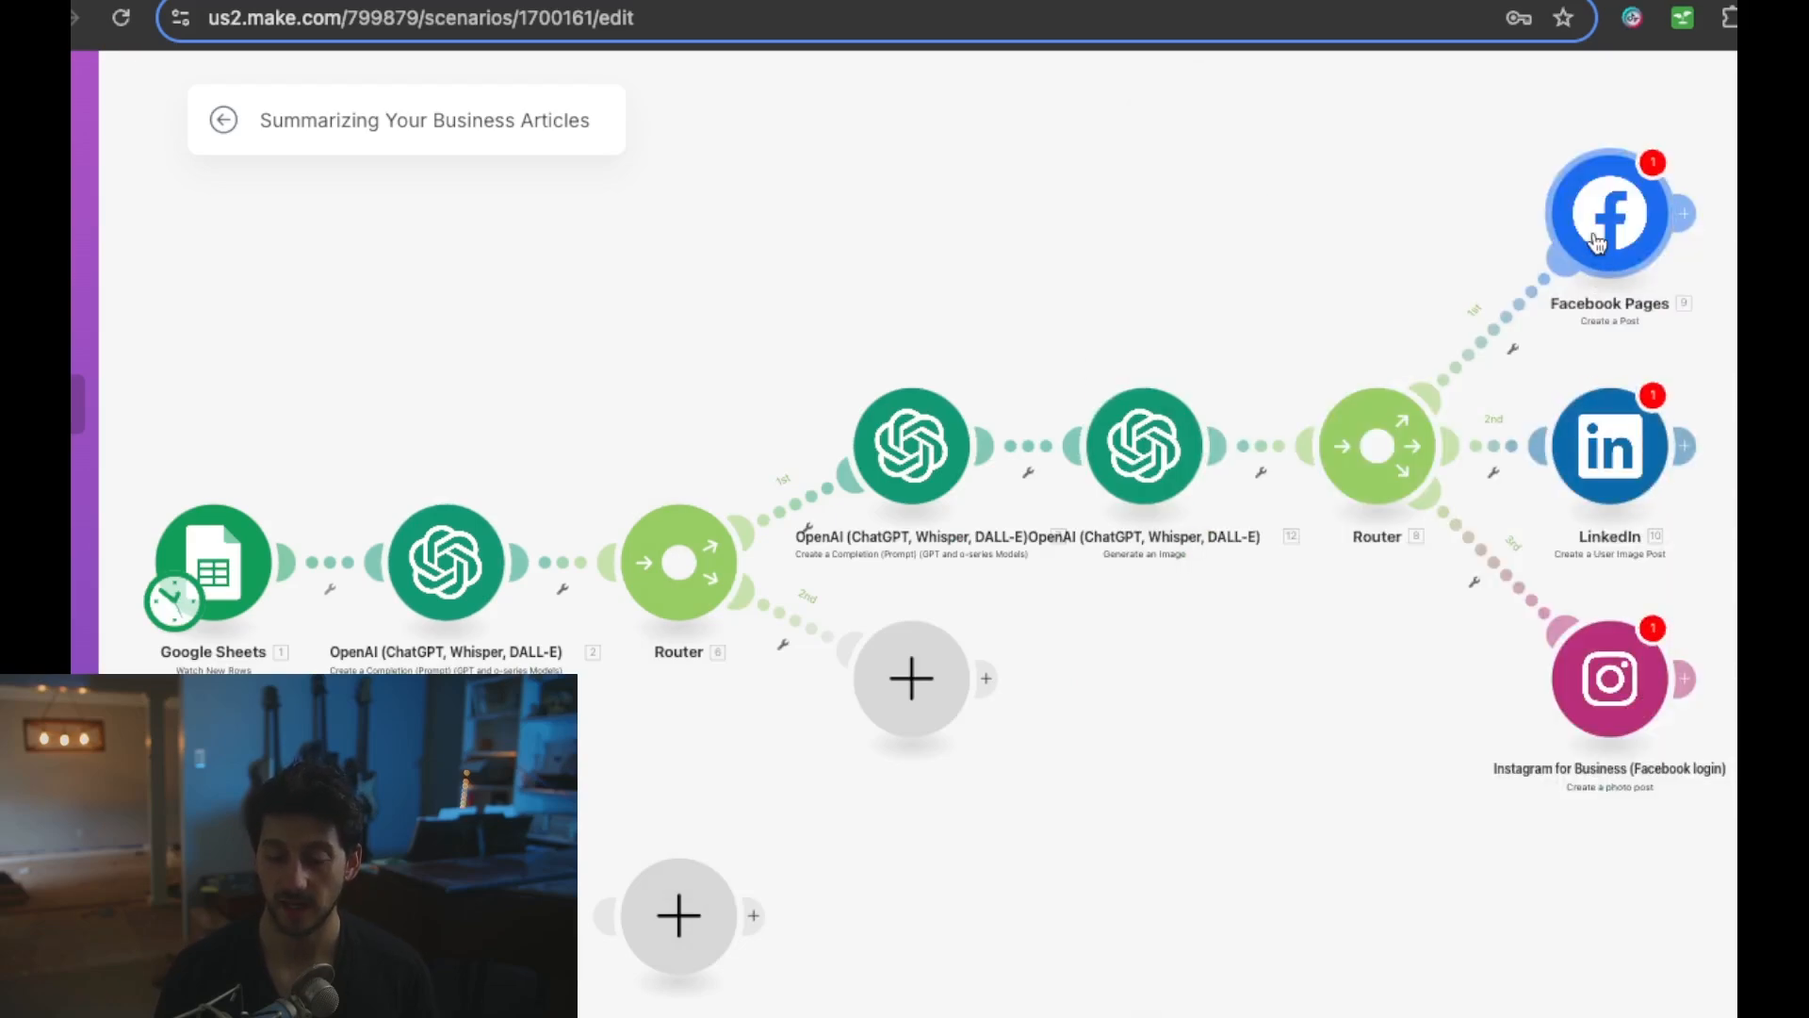
- Check the connection settings of the LinkedIn module
left_click(1615, 449)
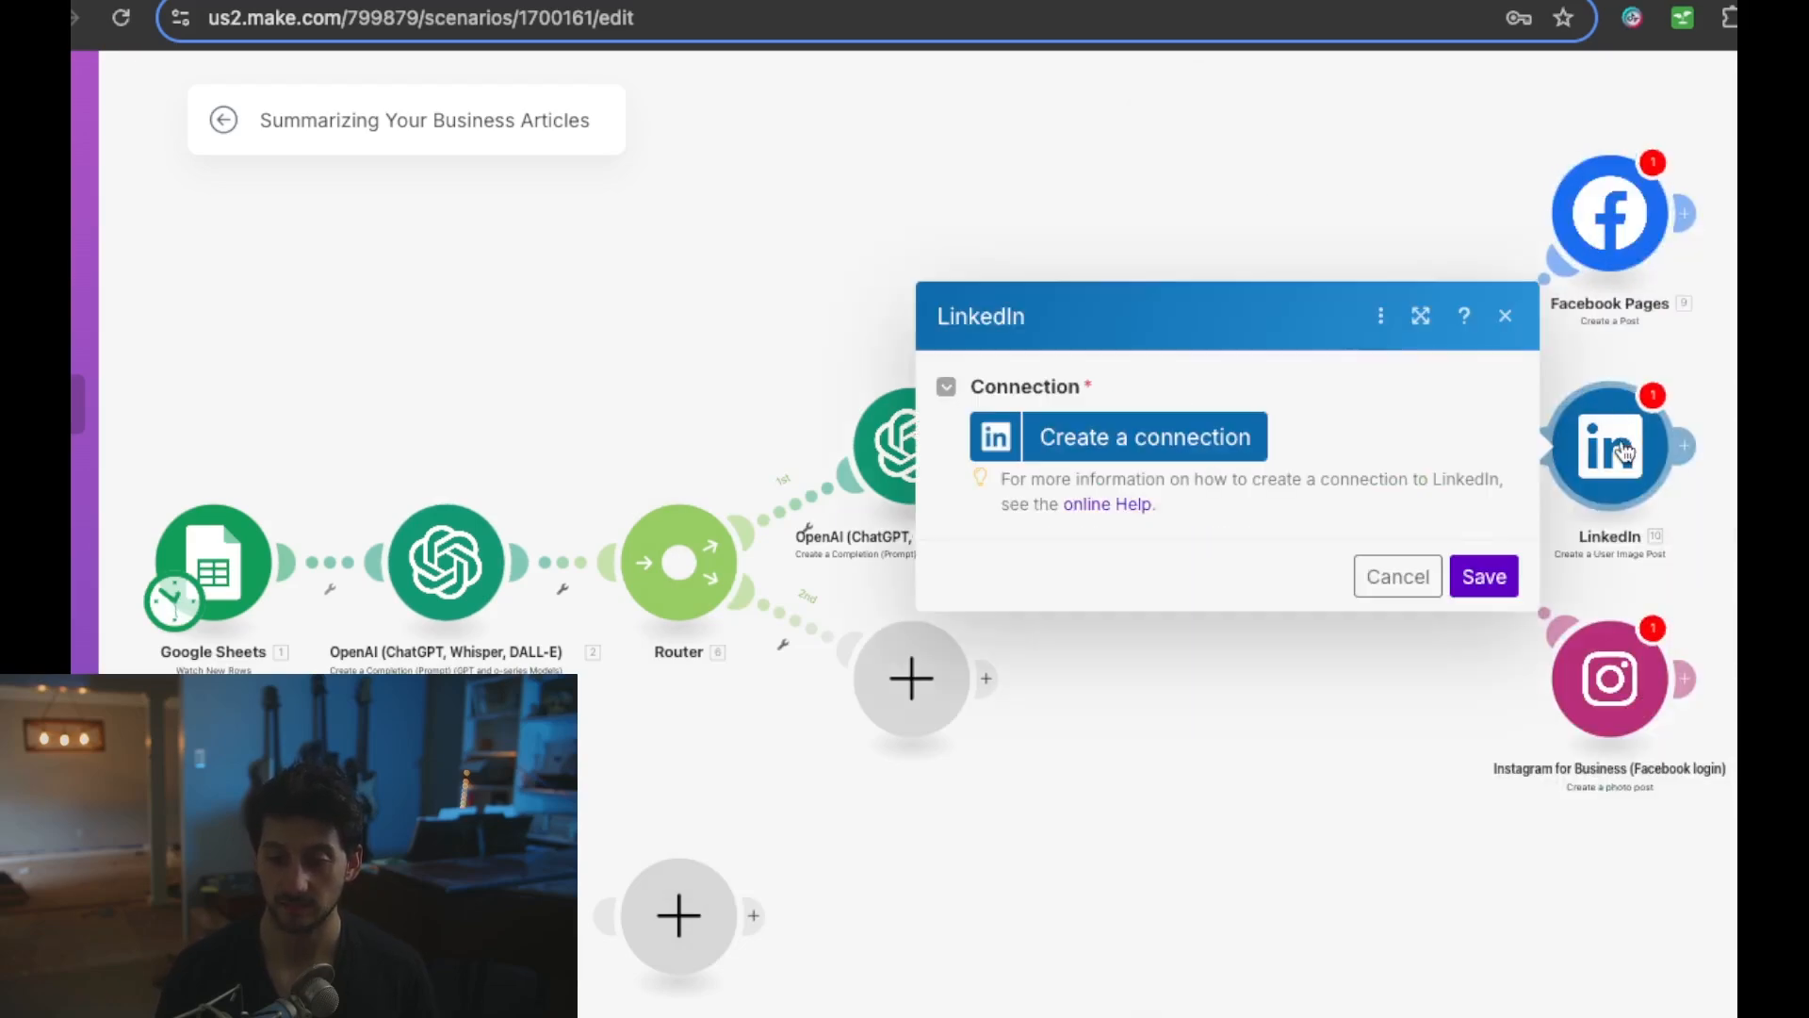
left_click(1487, 576)
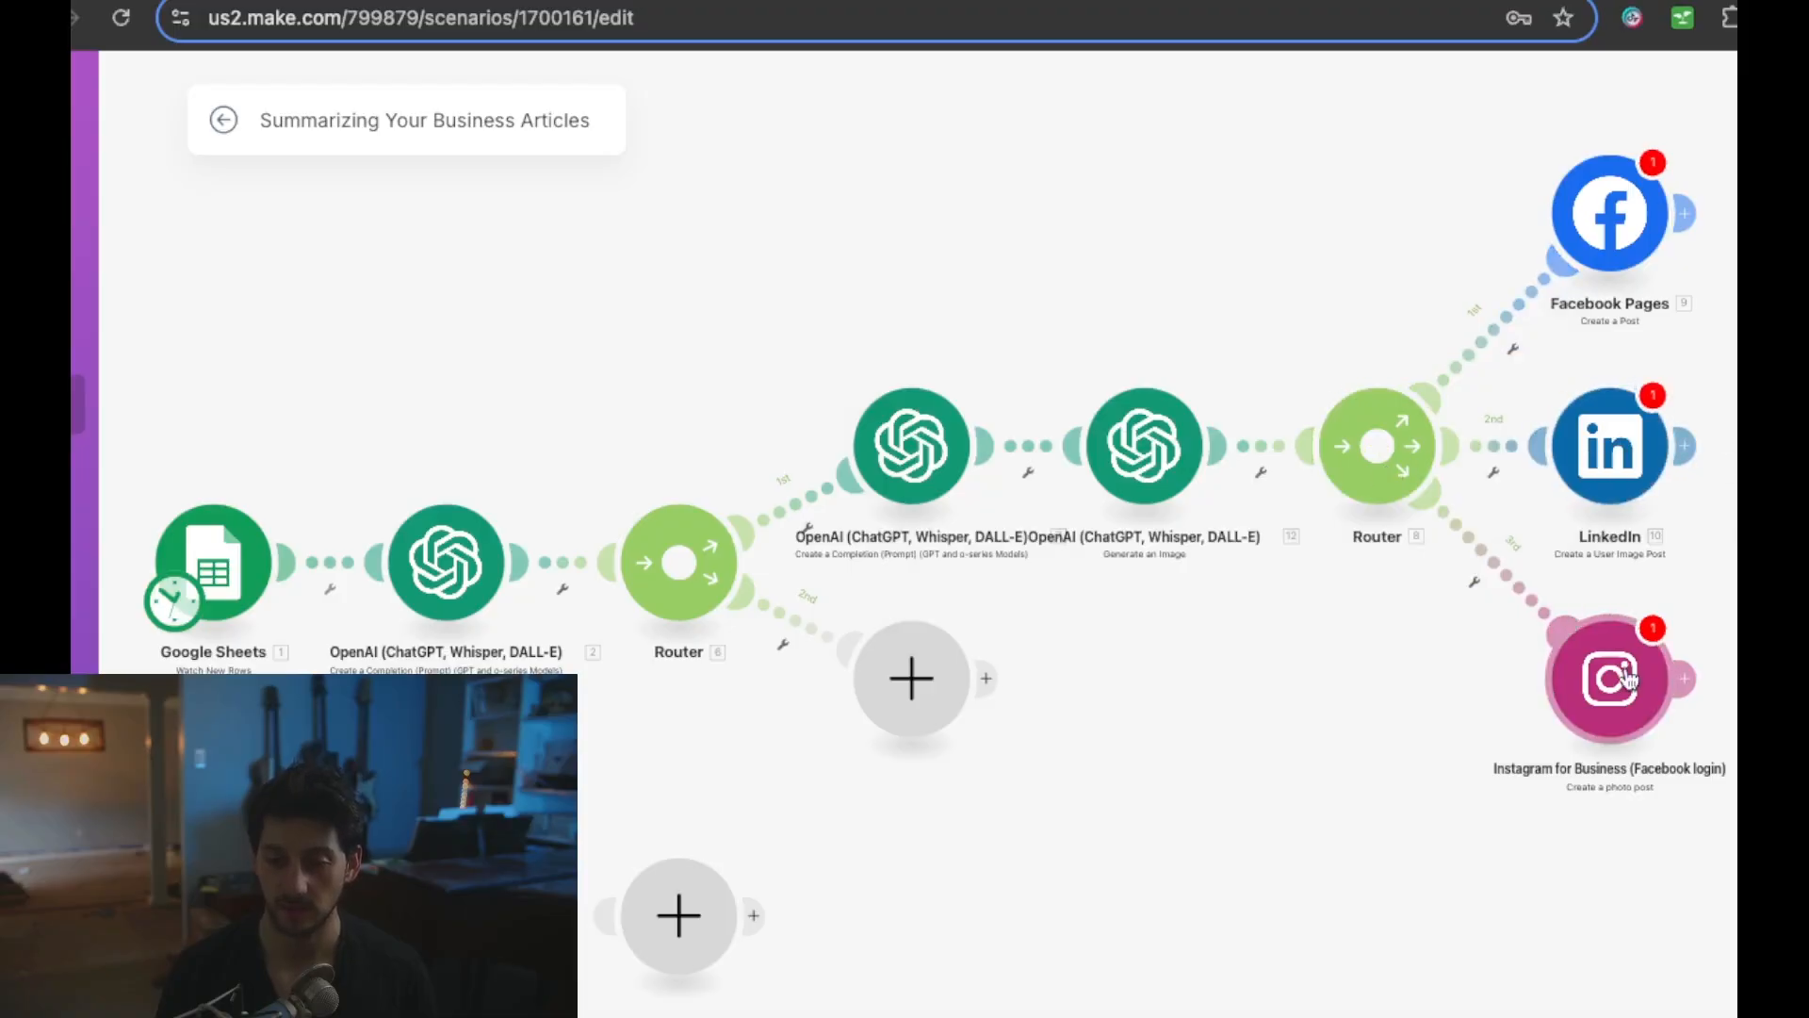
- Create "My Facebook connection" for the Facebook Pages module and authorize Make's access to the Facebook account
left_click(1612, 239)
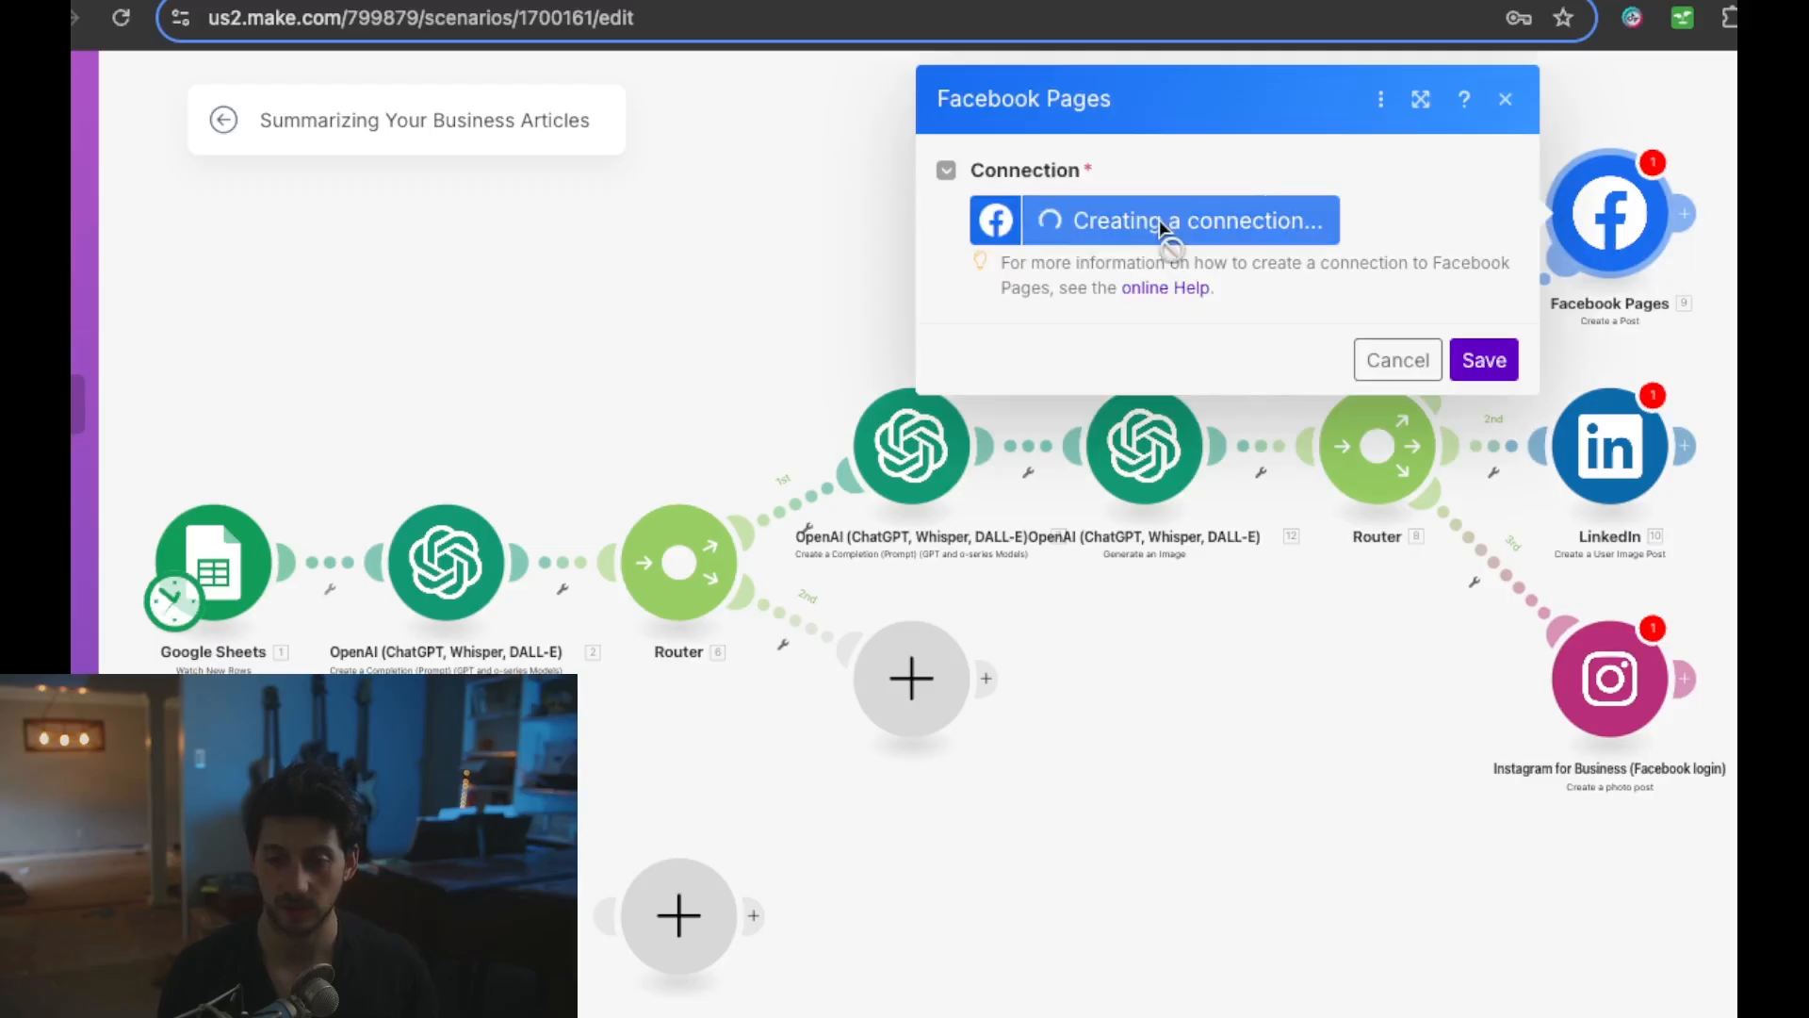
left_click(1159, 226)
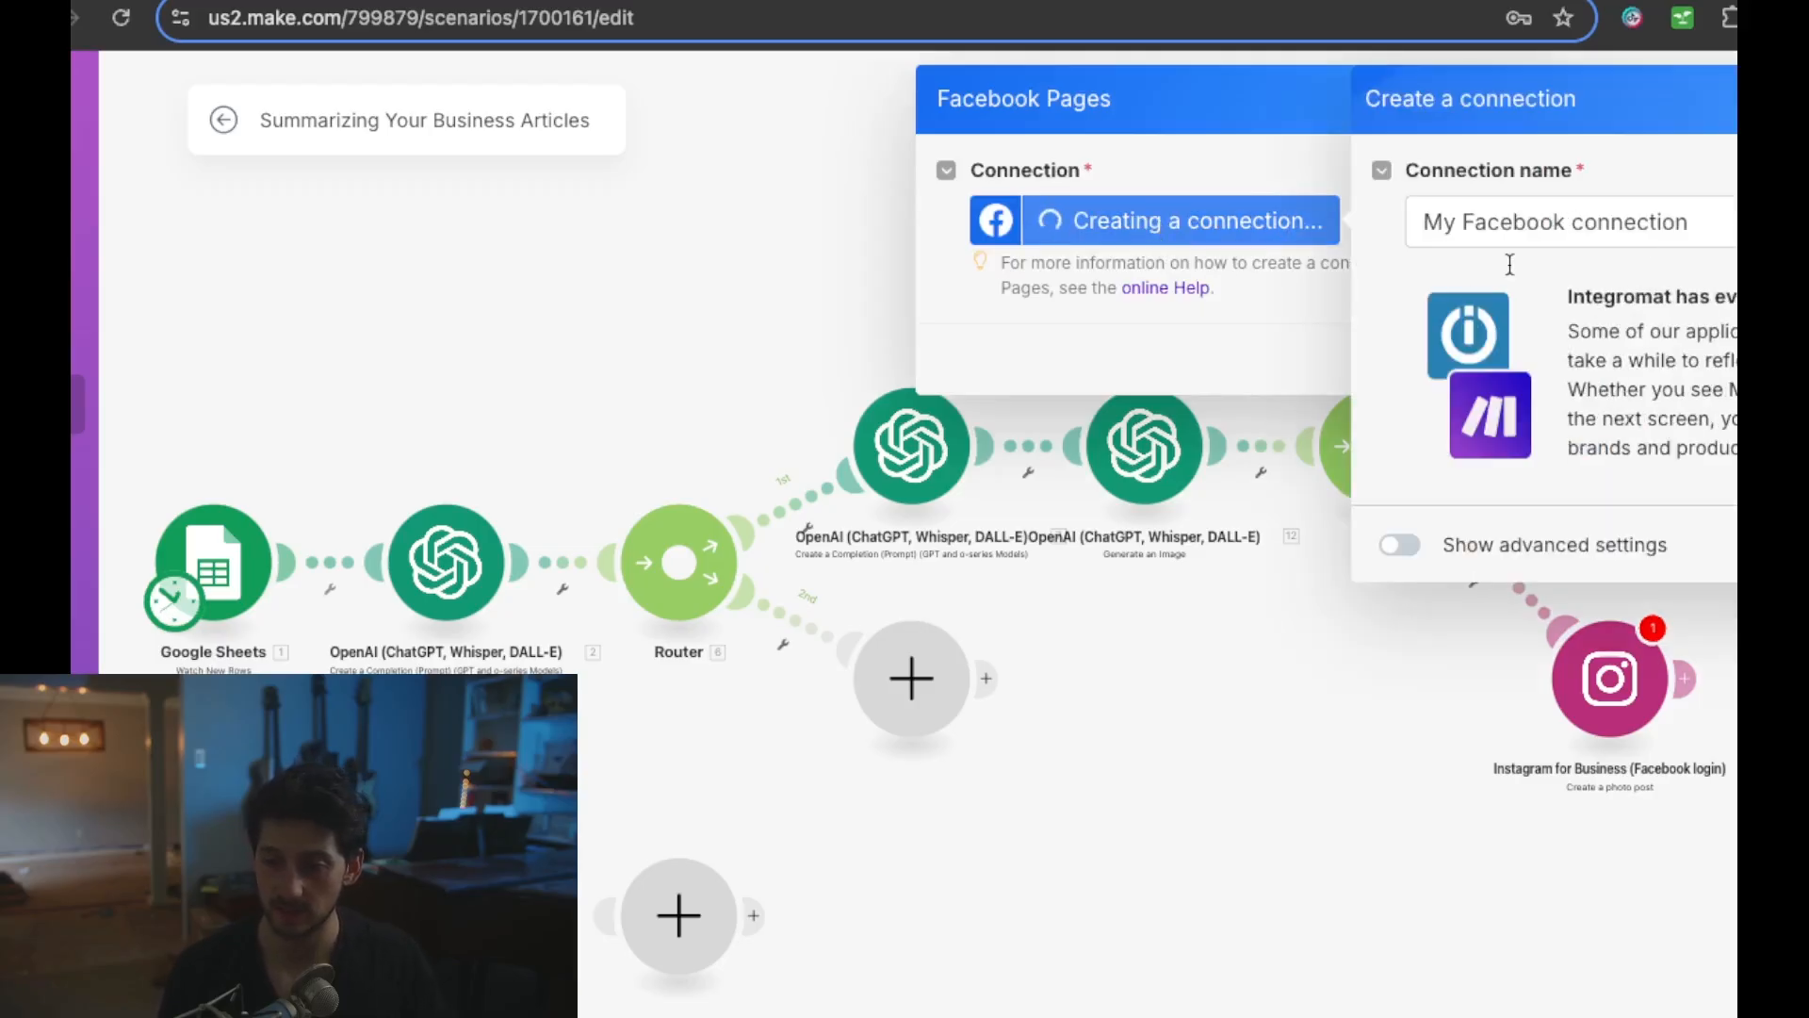
left_click(1804, 545)
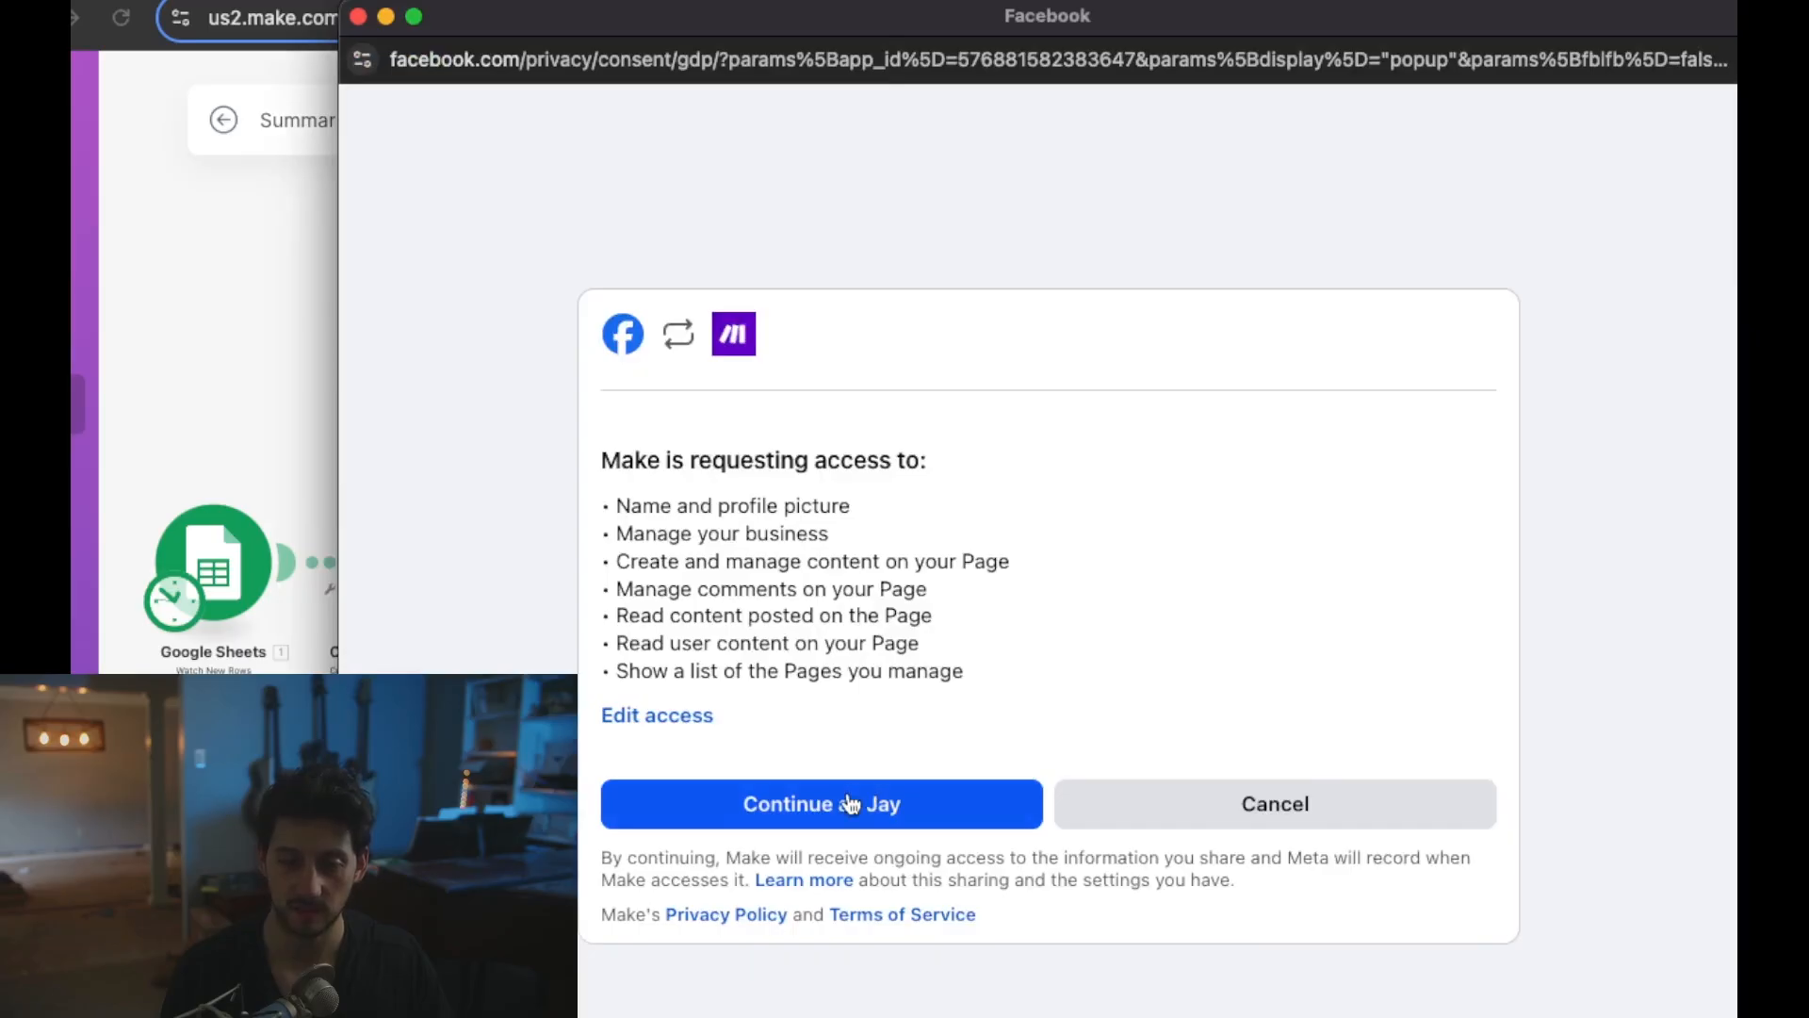
left_click(851, 803)
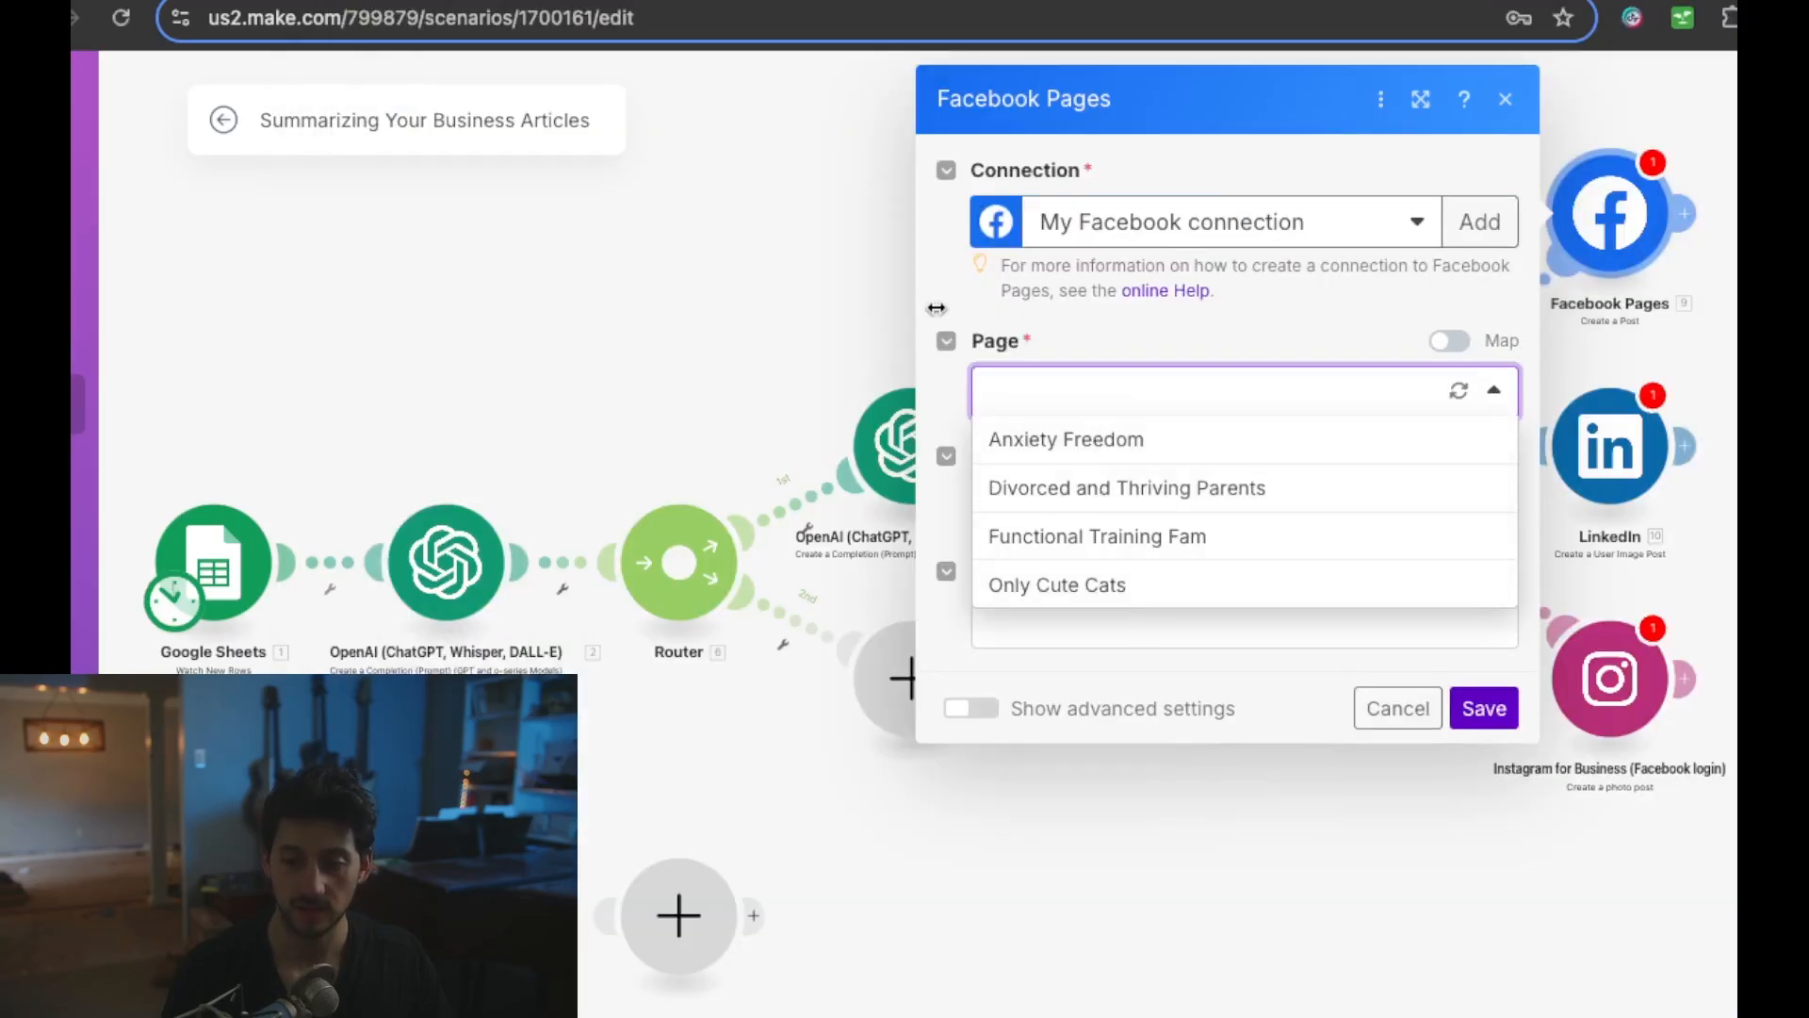
- Choose Functional Training Fam as the page for the Facebook Pages module
left_click(944, 321)
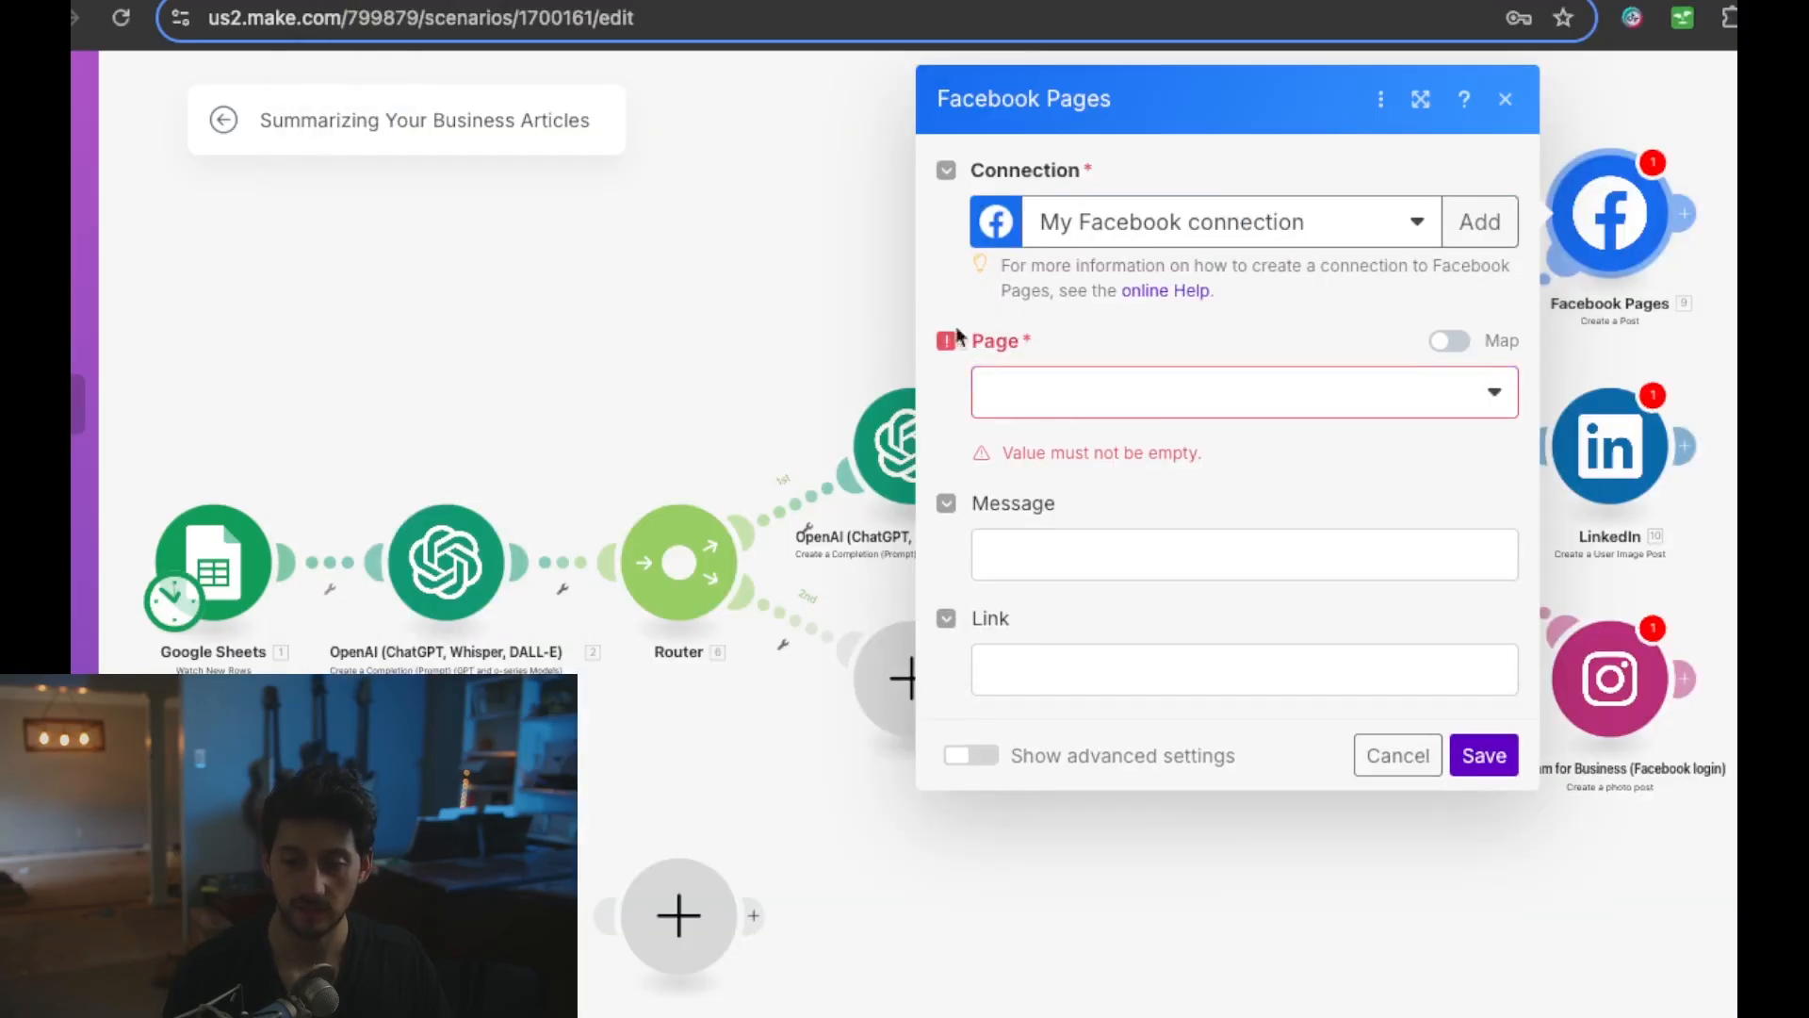
left_click(1361, 408)
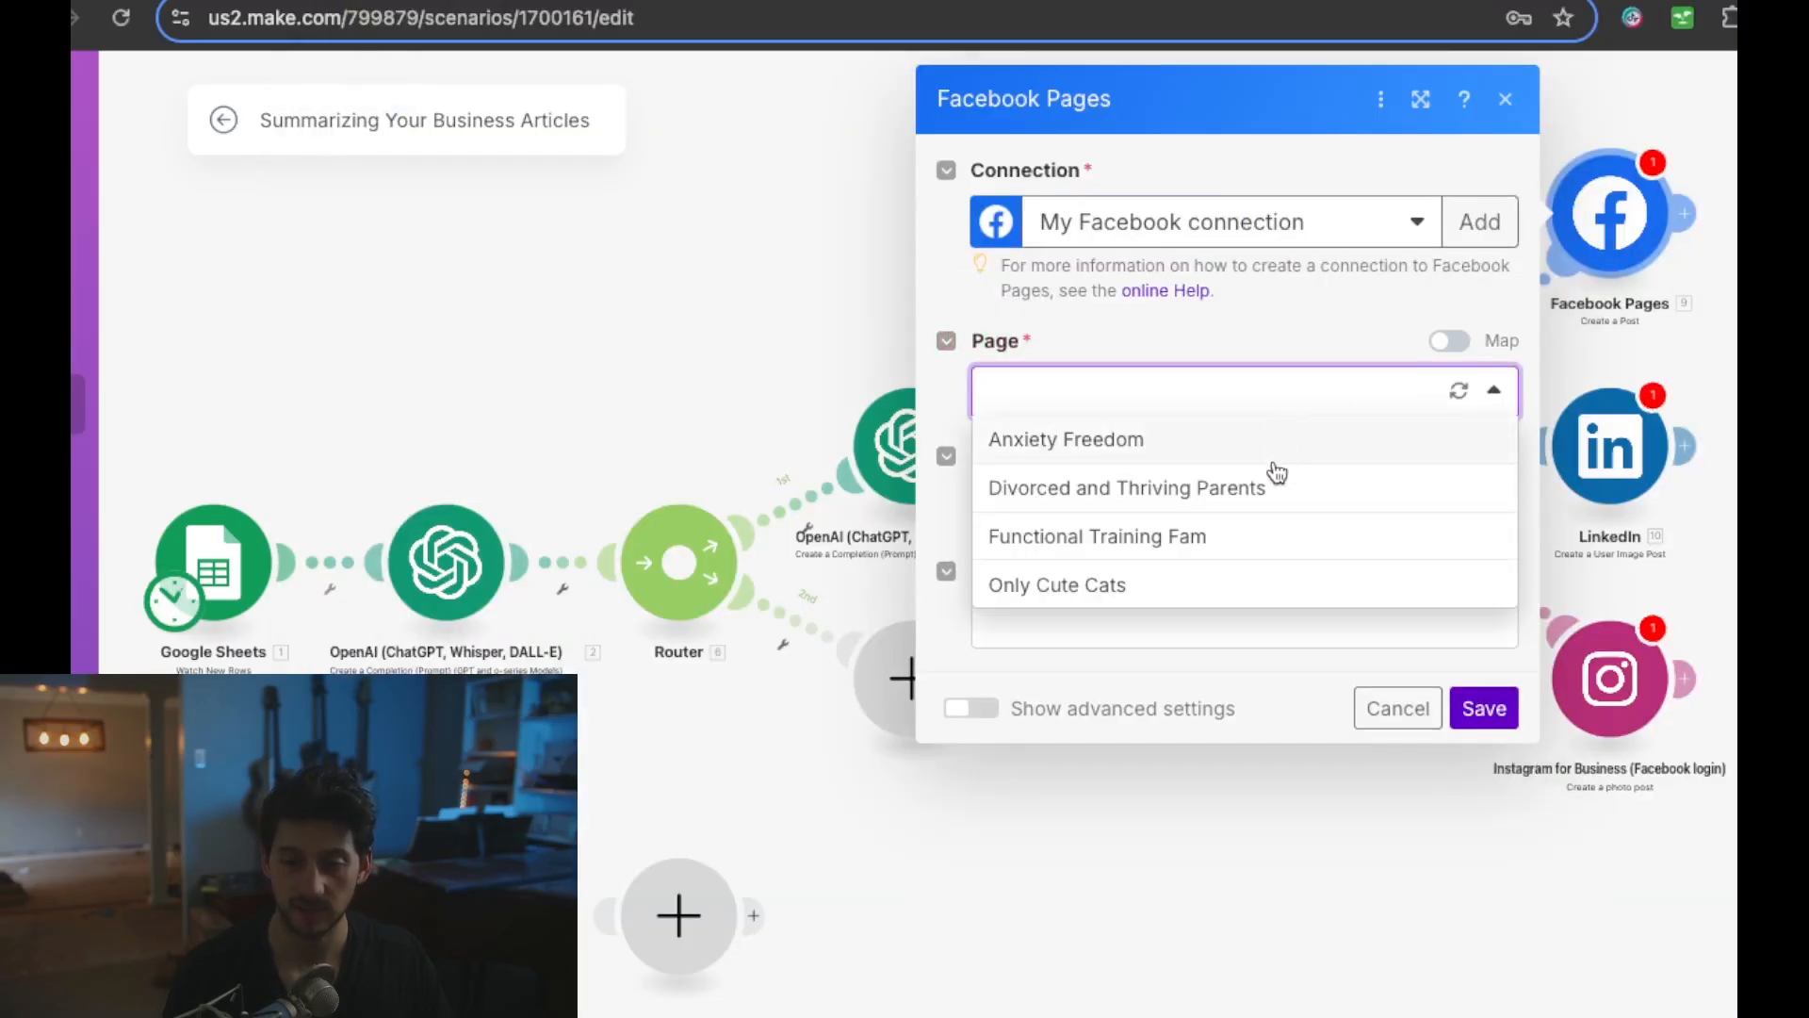
left_click(1173, 539)
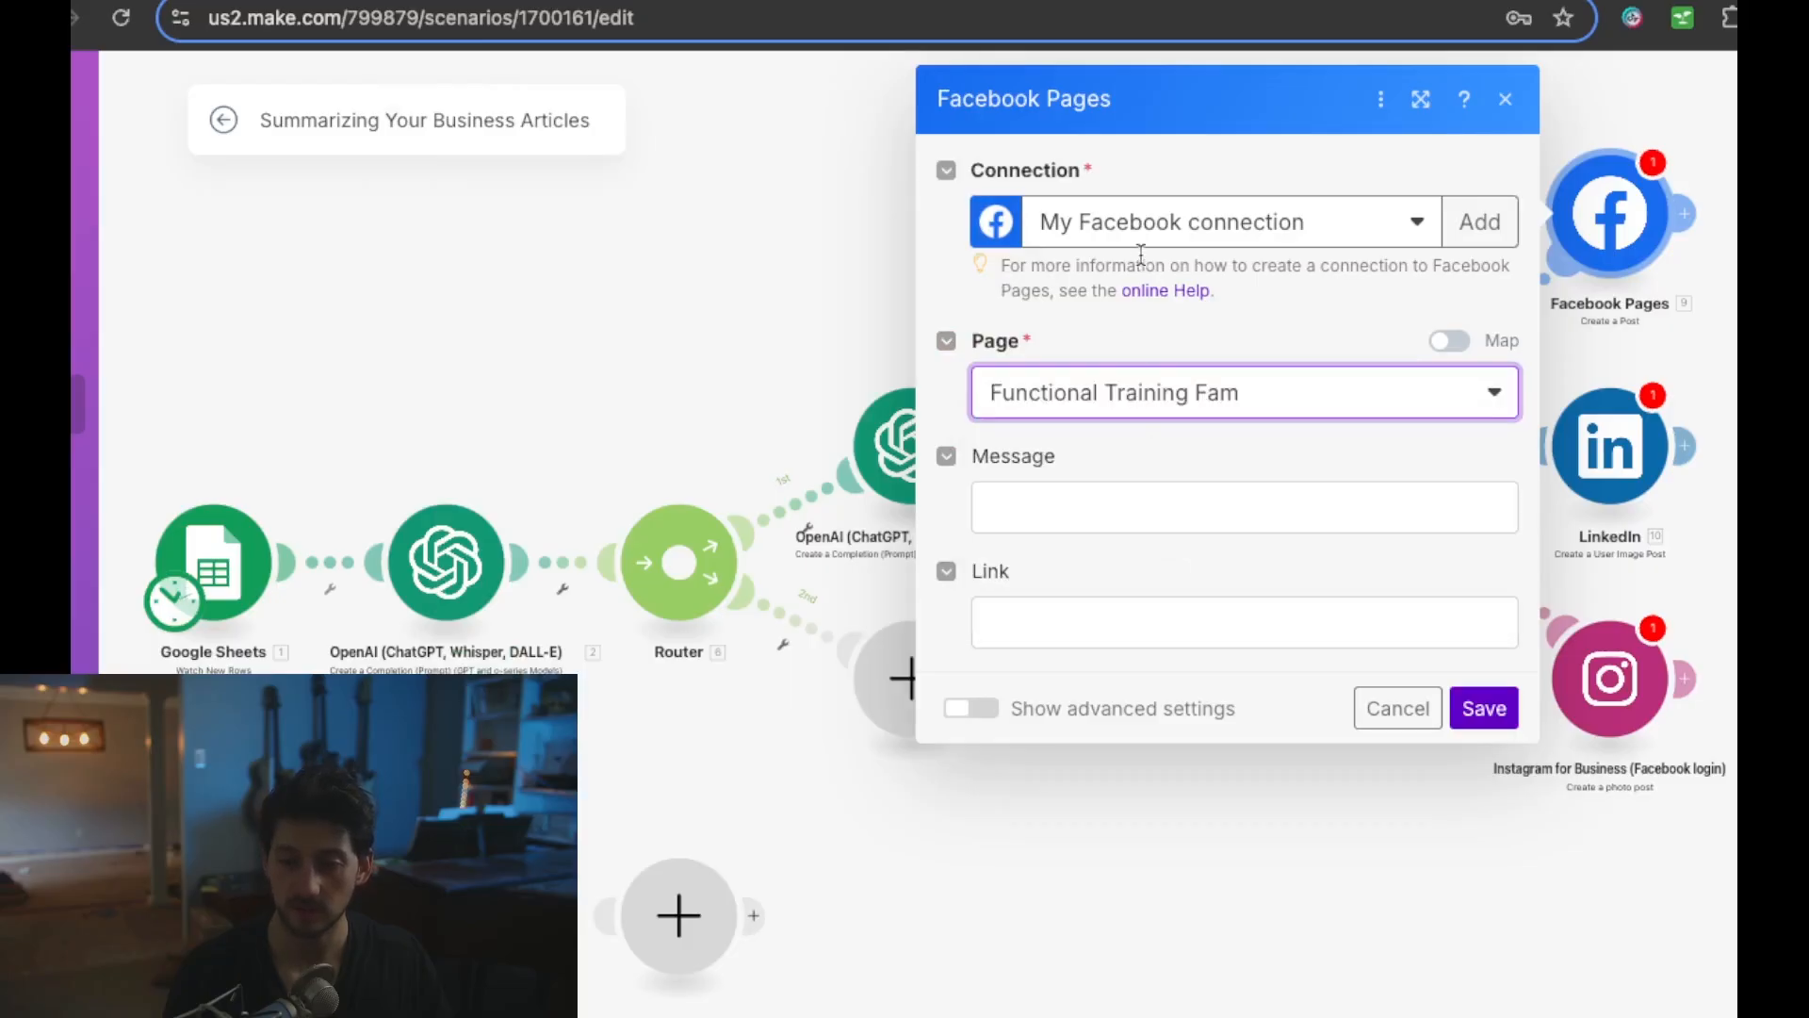
- Map the Facebook post's message to the Result of OpenAI completion module 7, leave the link empty, and save the module
left_click(1071, 509)
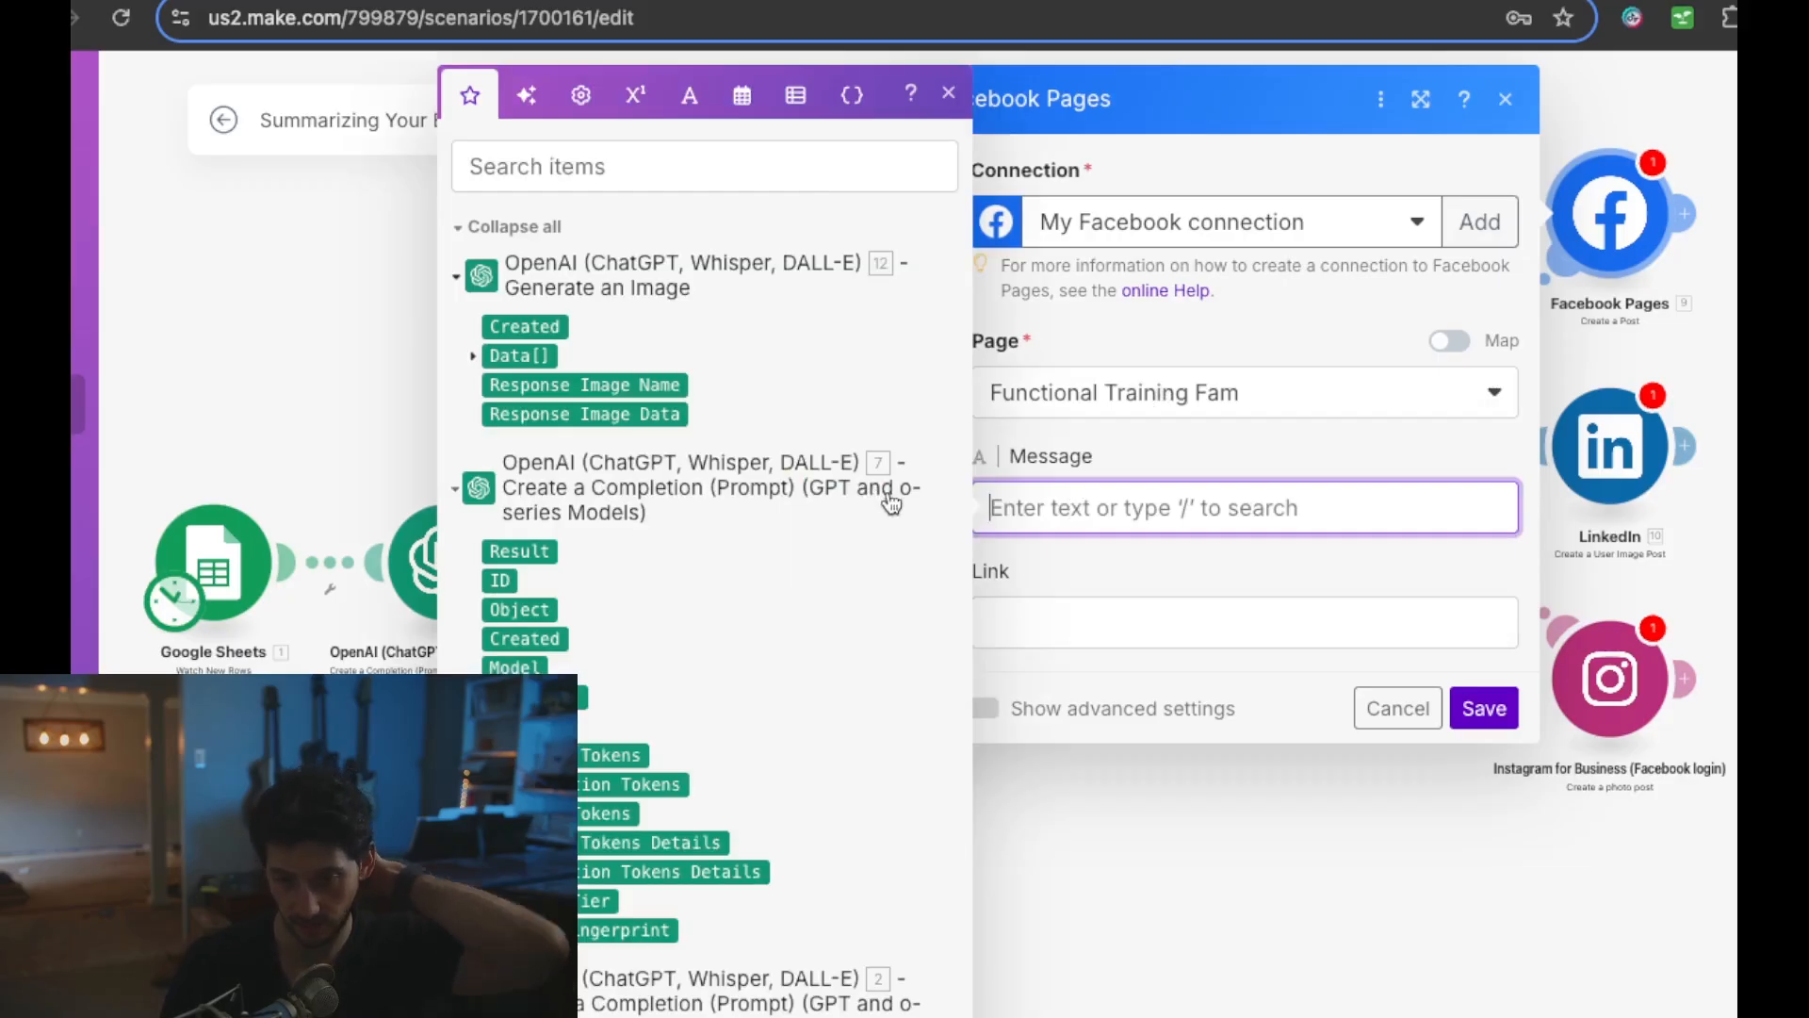
left_click(525, 554)
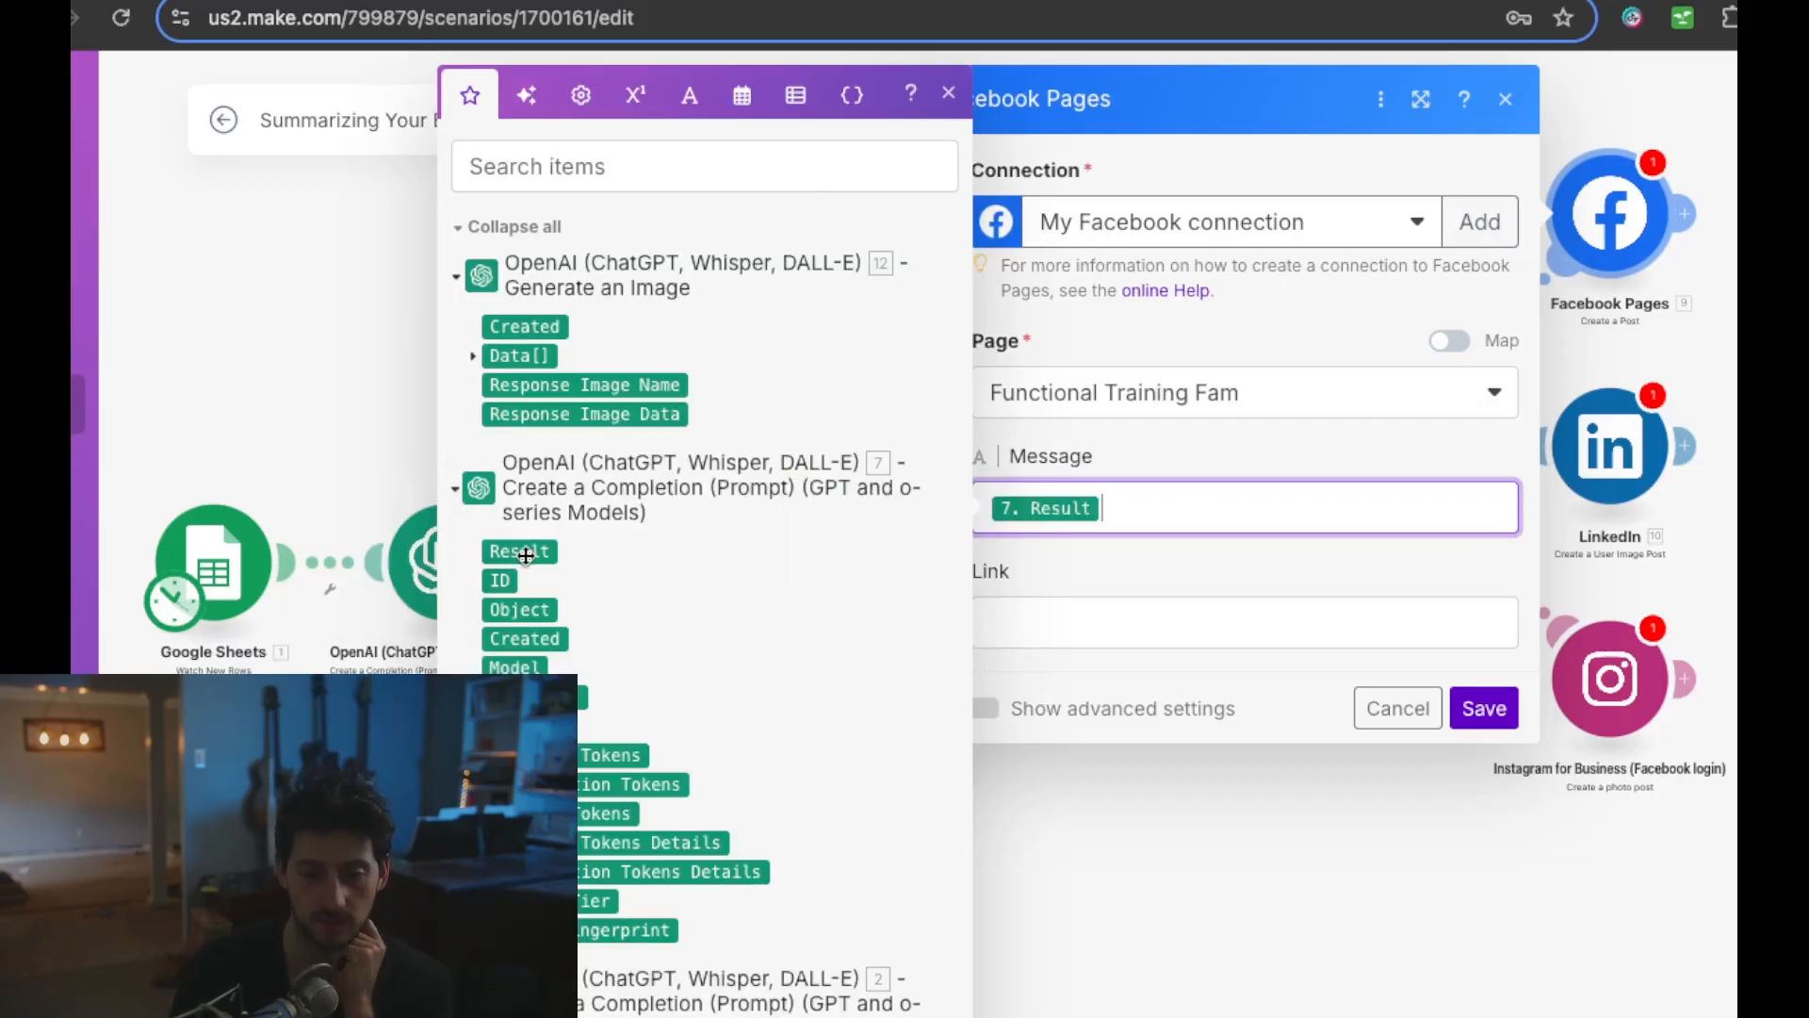
left_click(1071, 641)
left_click(1047, 681)
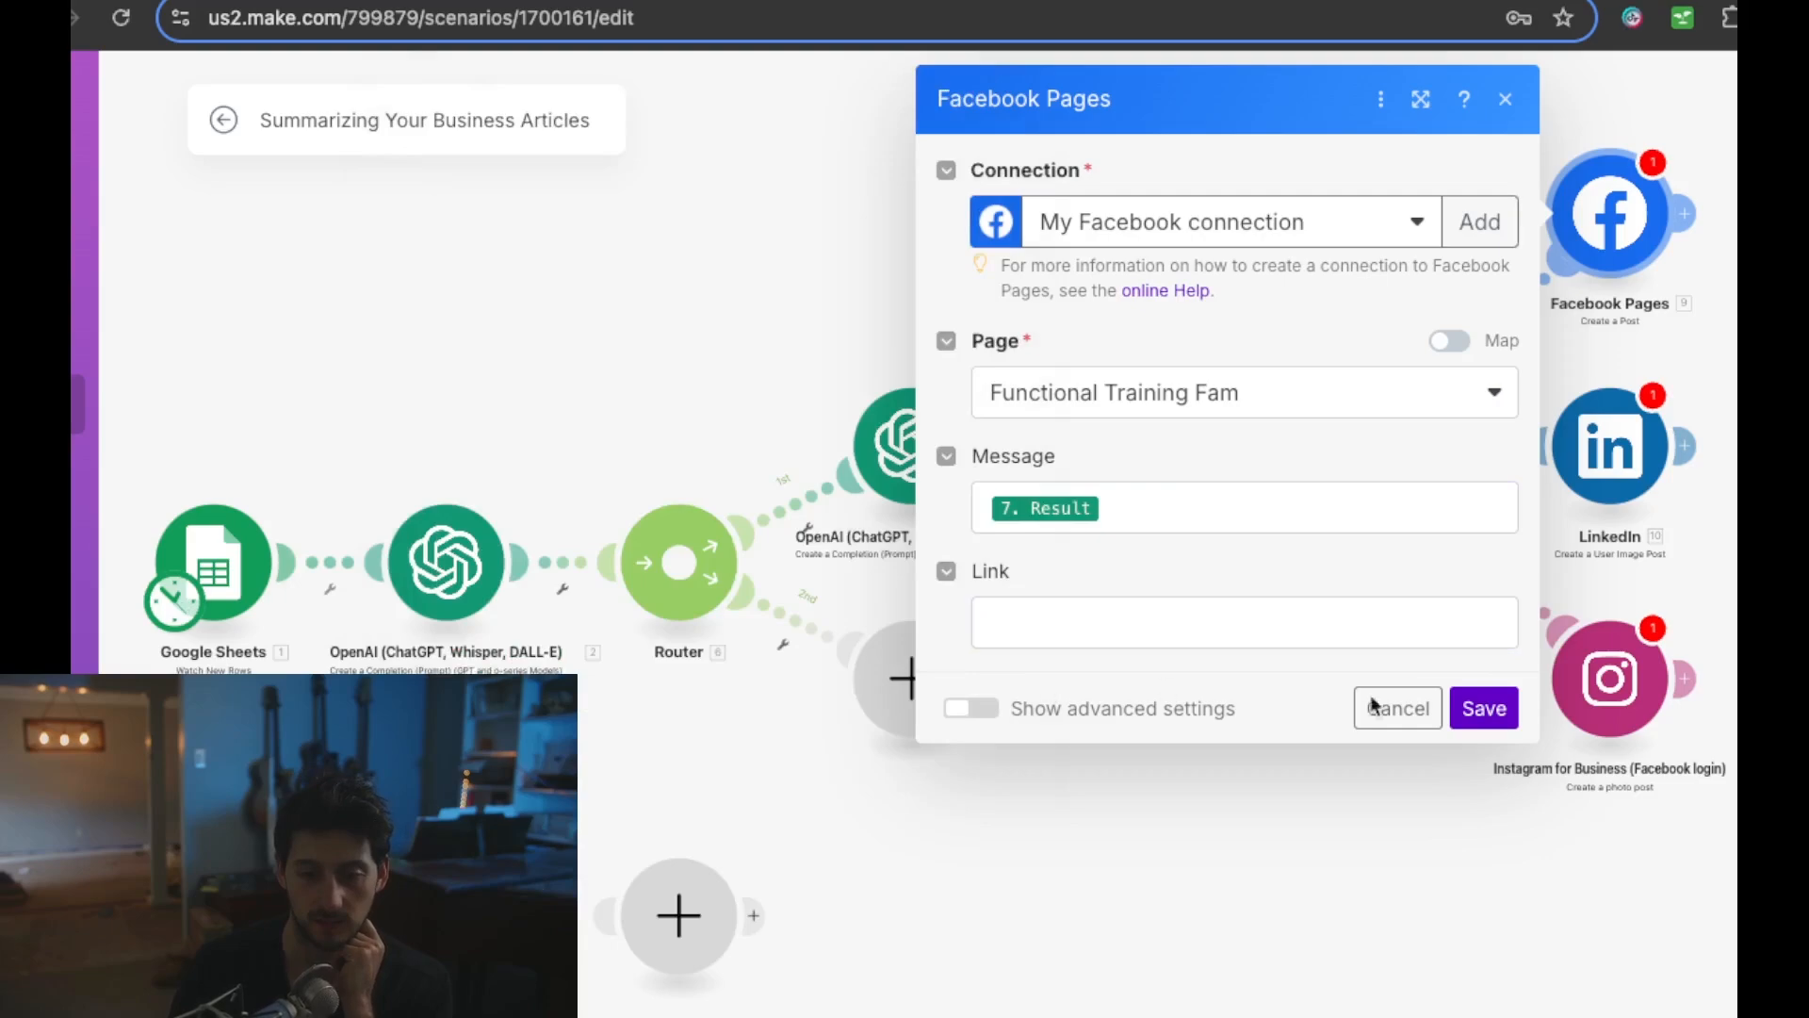
left_click(1064, 636)
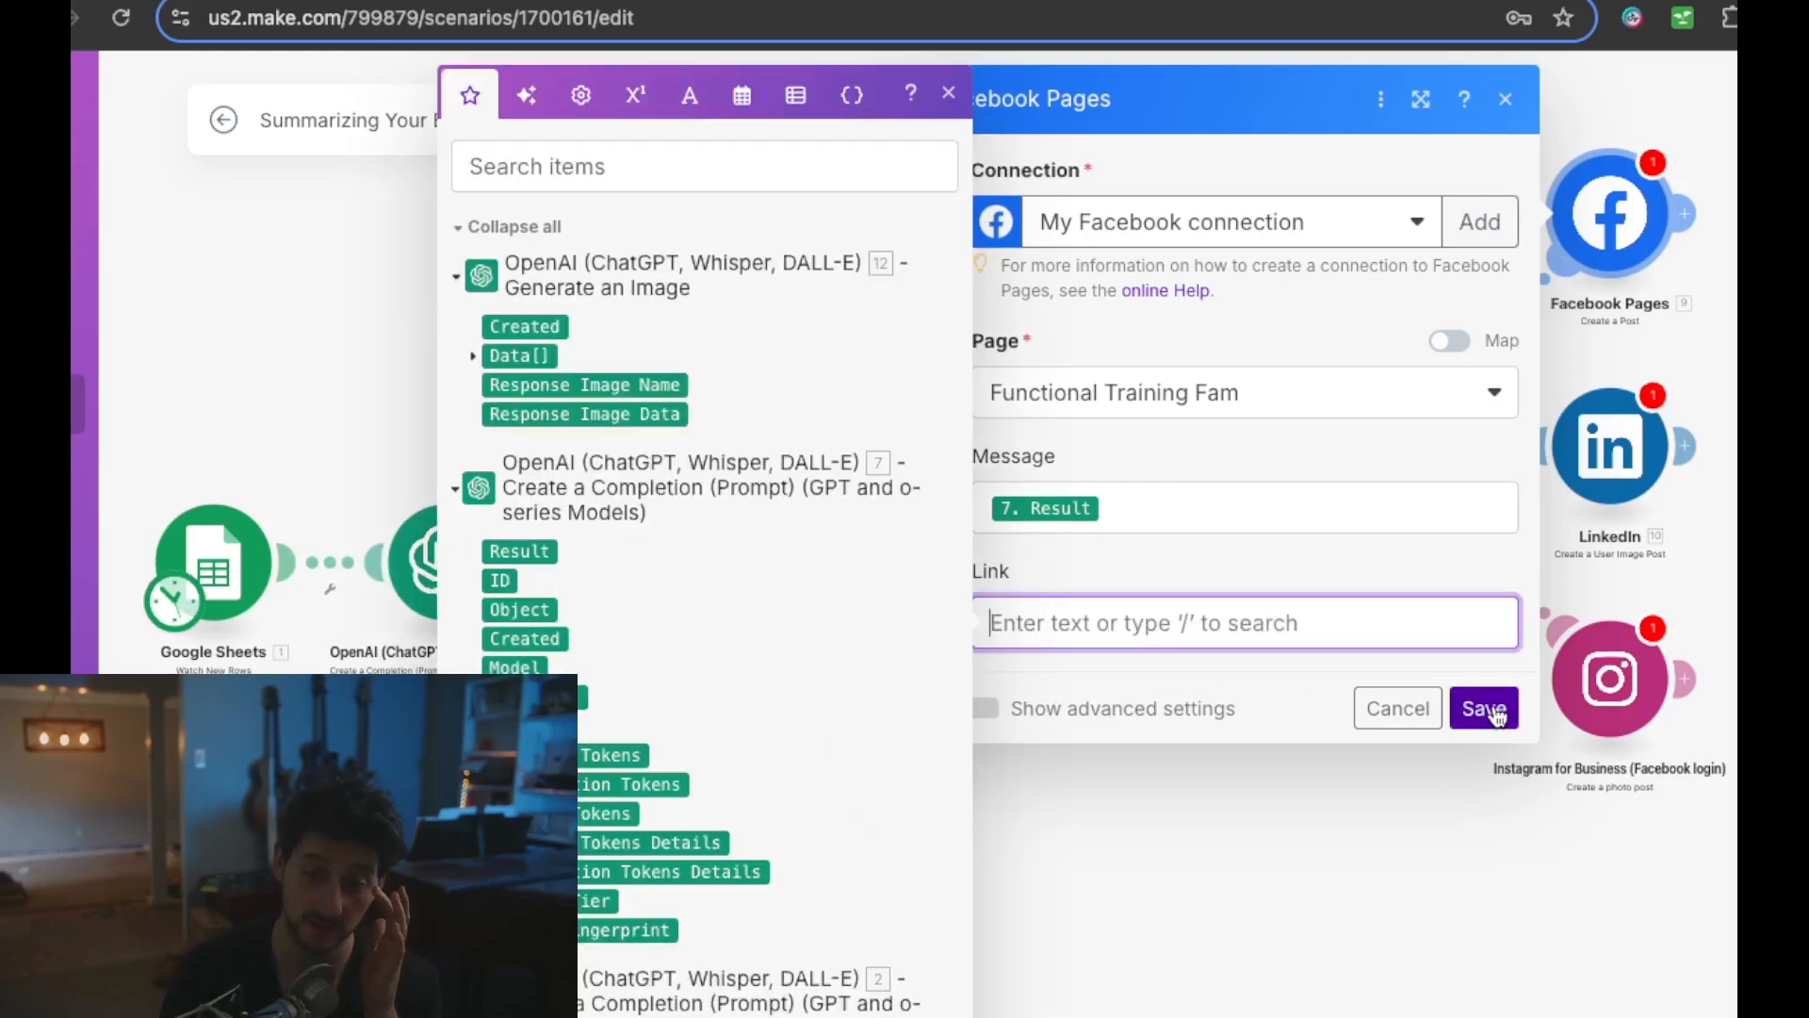
left_click(1485, 708)
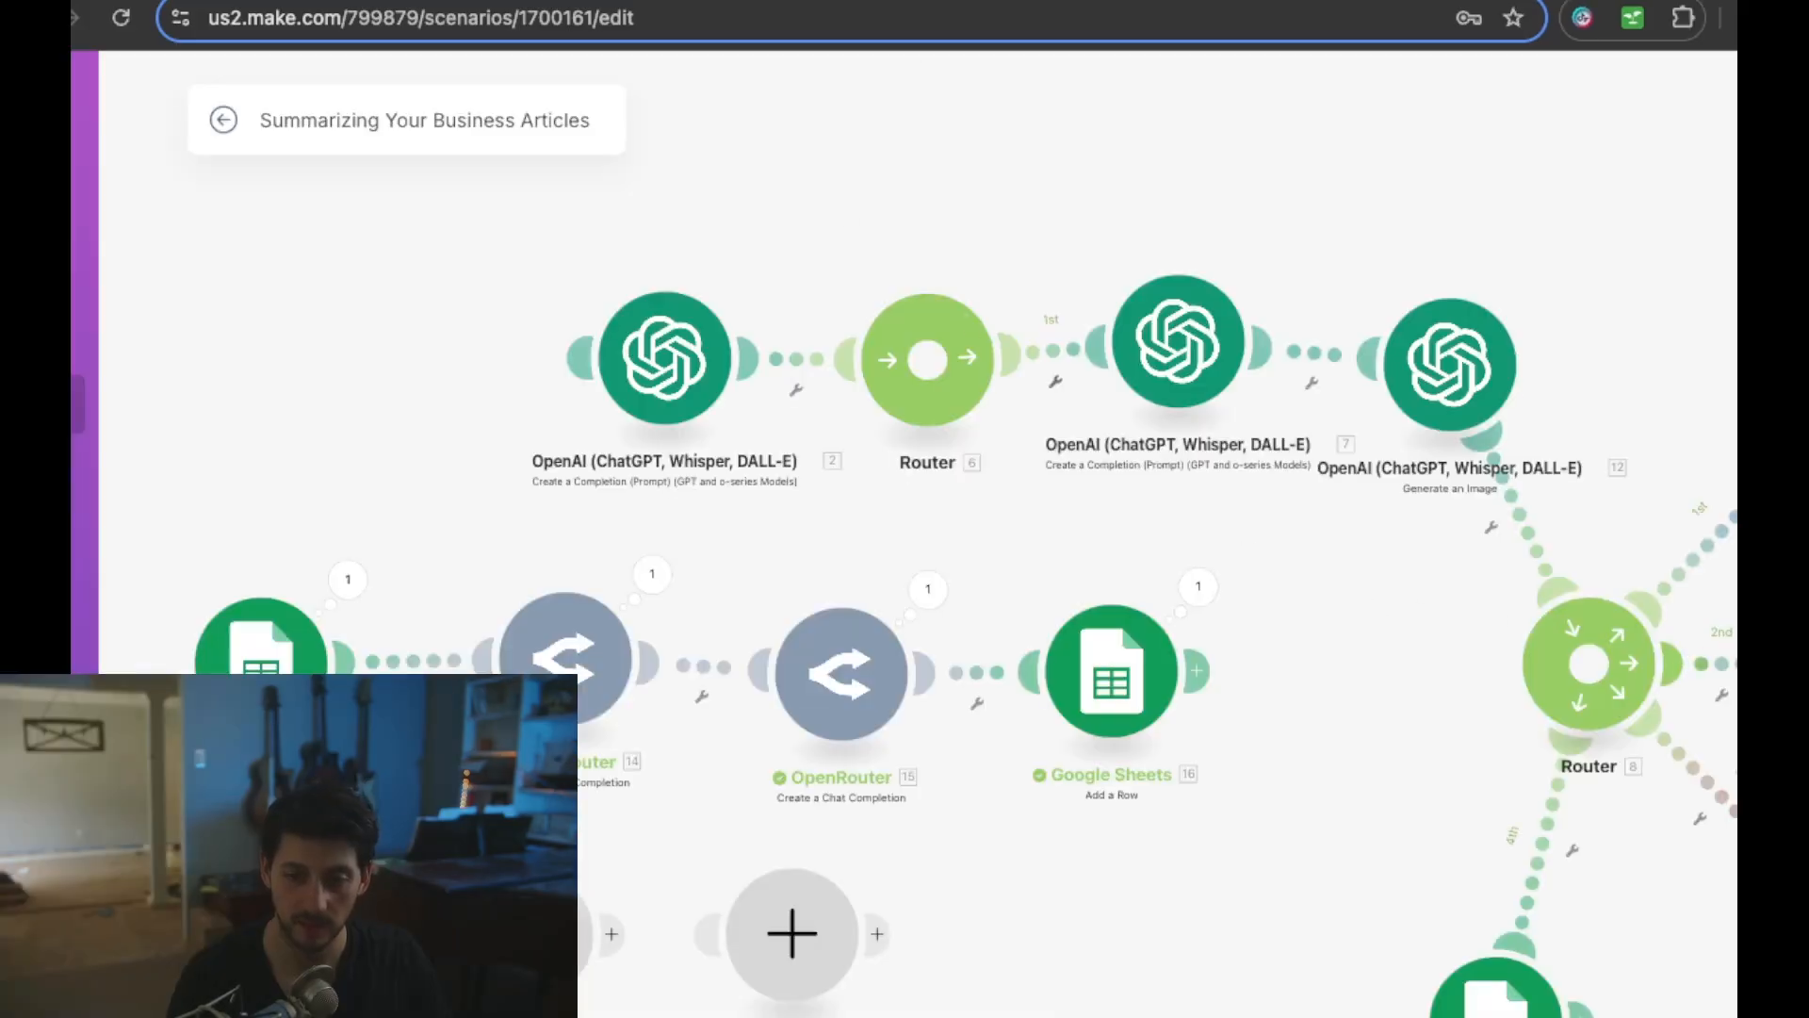
- Start a new connection for the LinkedIn module with the connection type LinkedIn (OpenID Connect)
left_click(1795, 664)
left_click(1253, 655)
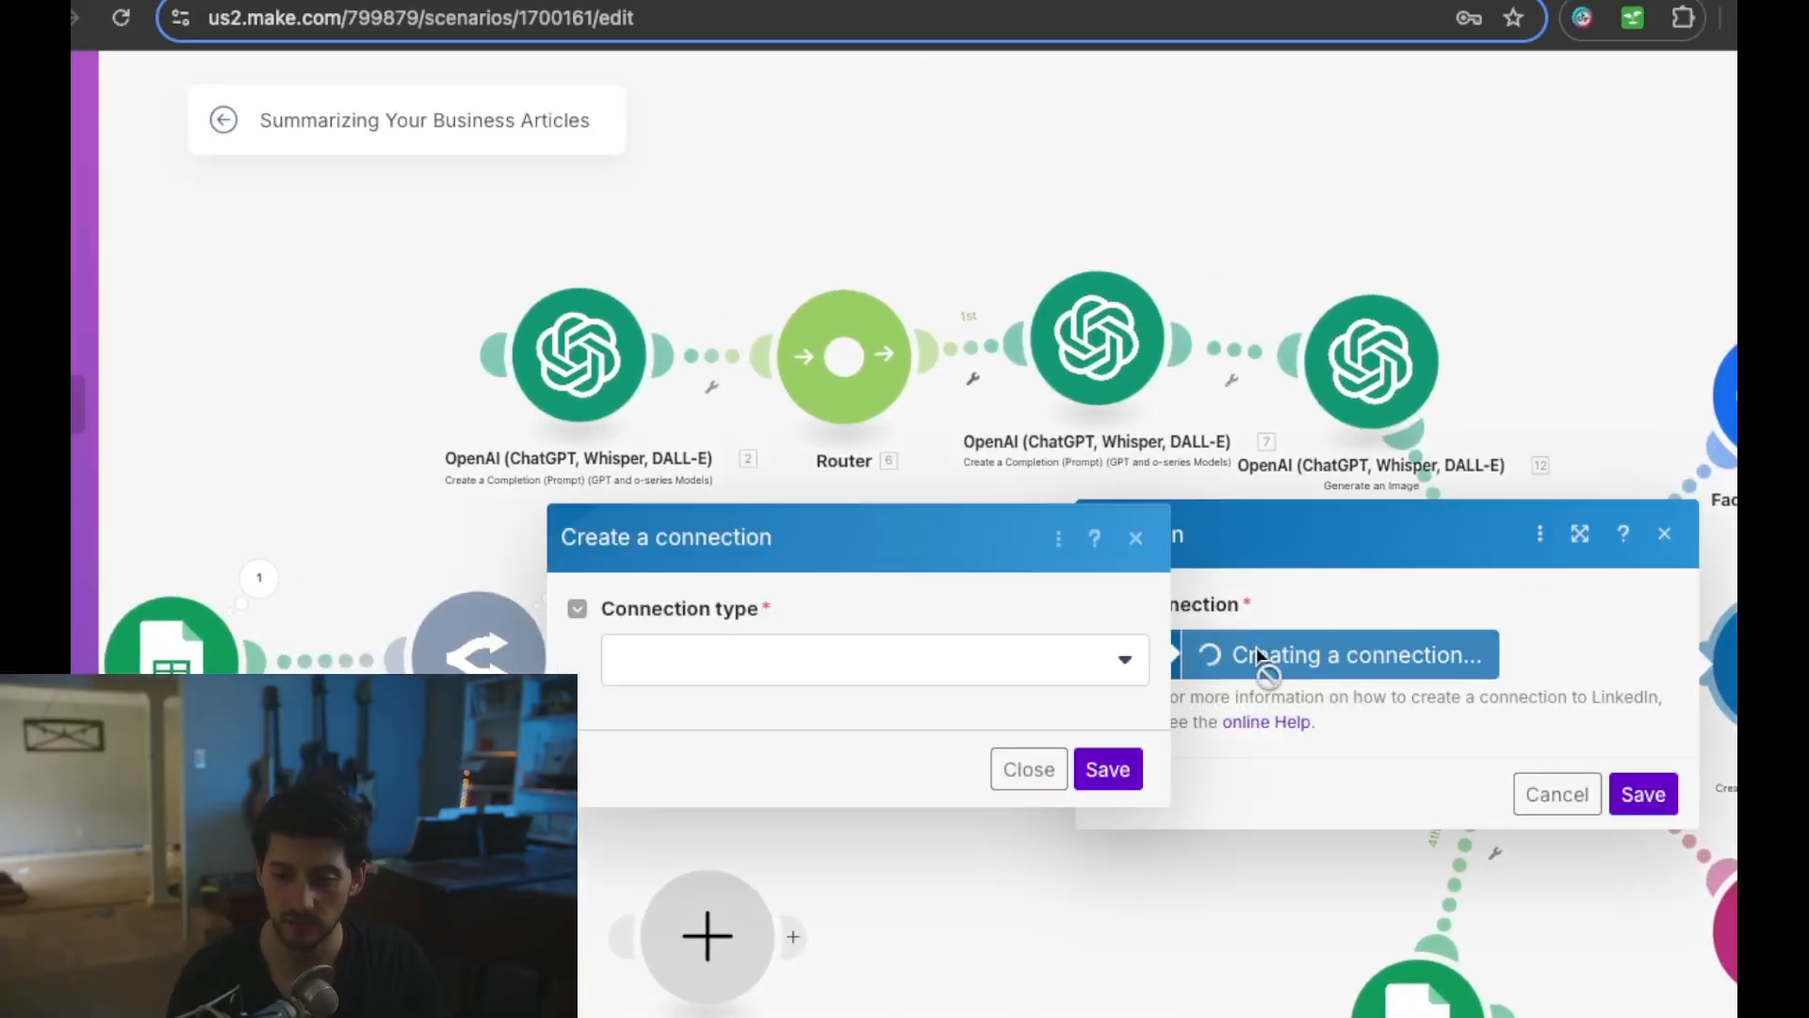
left_click(805, 674)
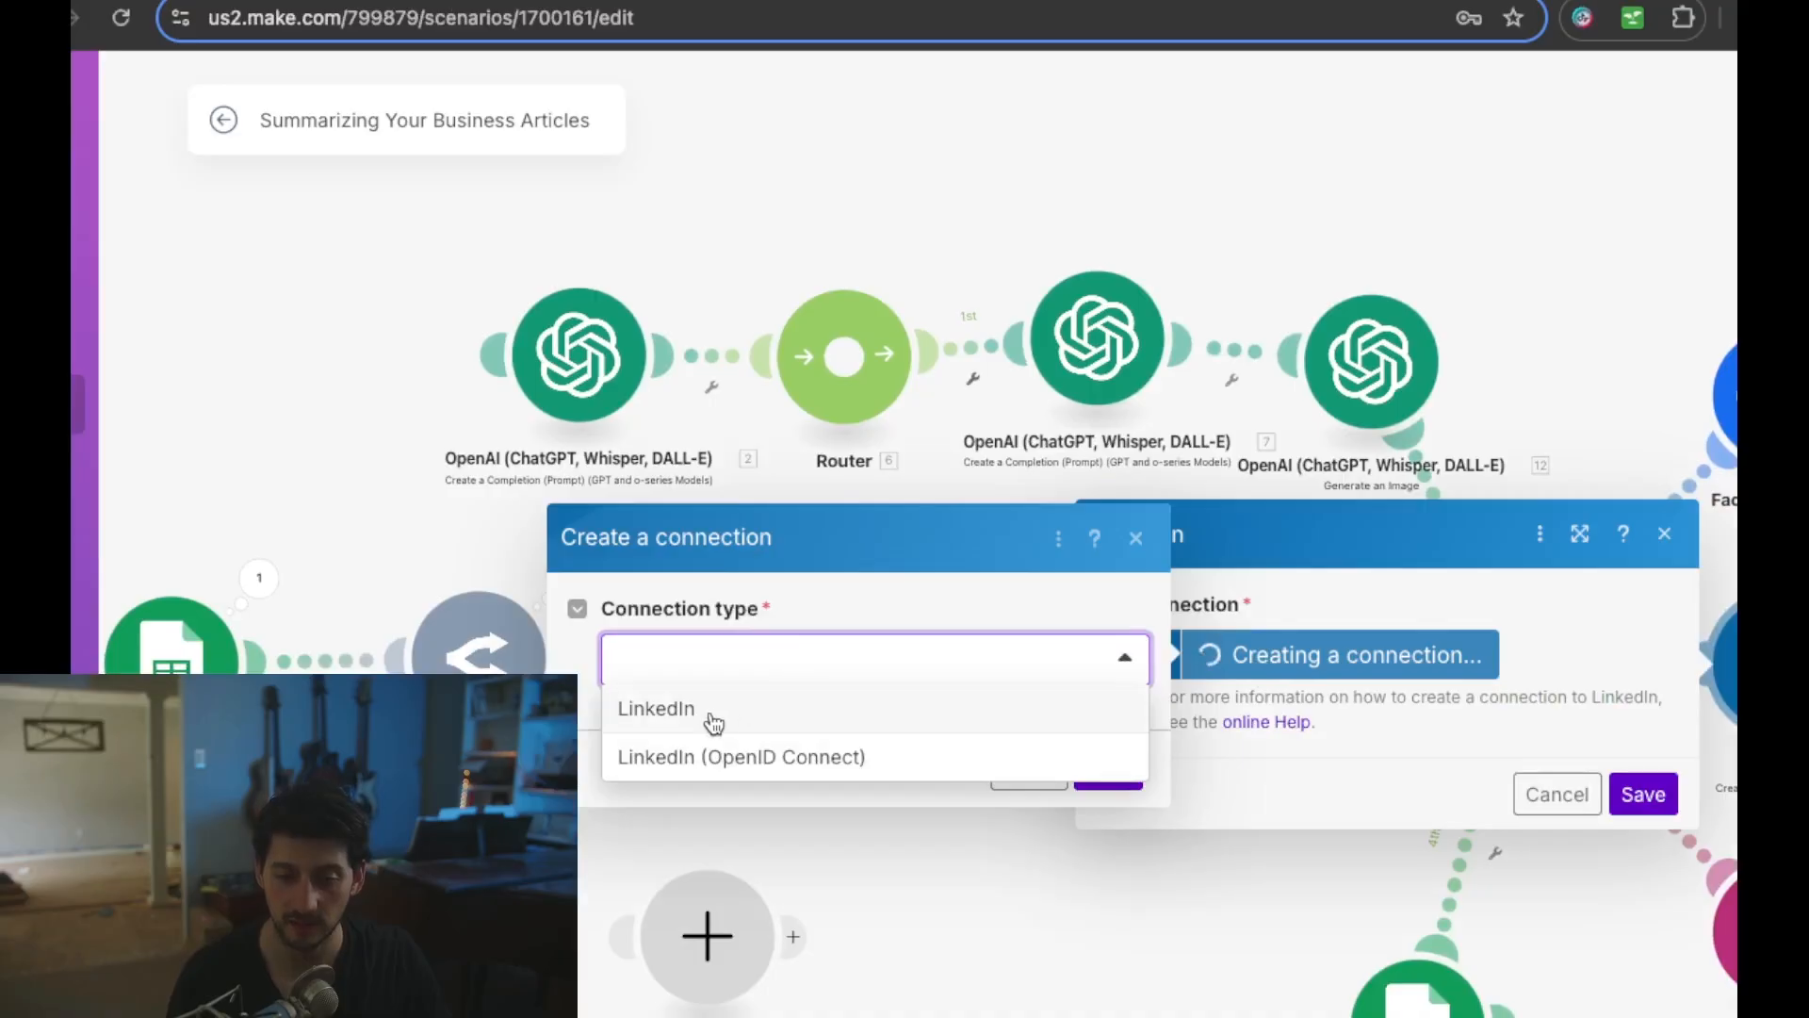
left_click(694, 755)
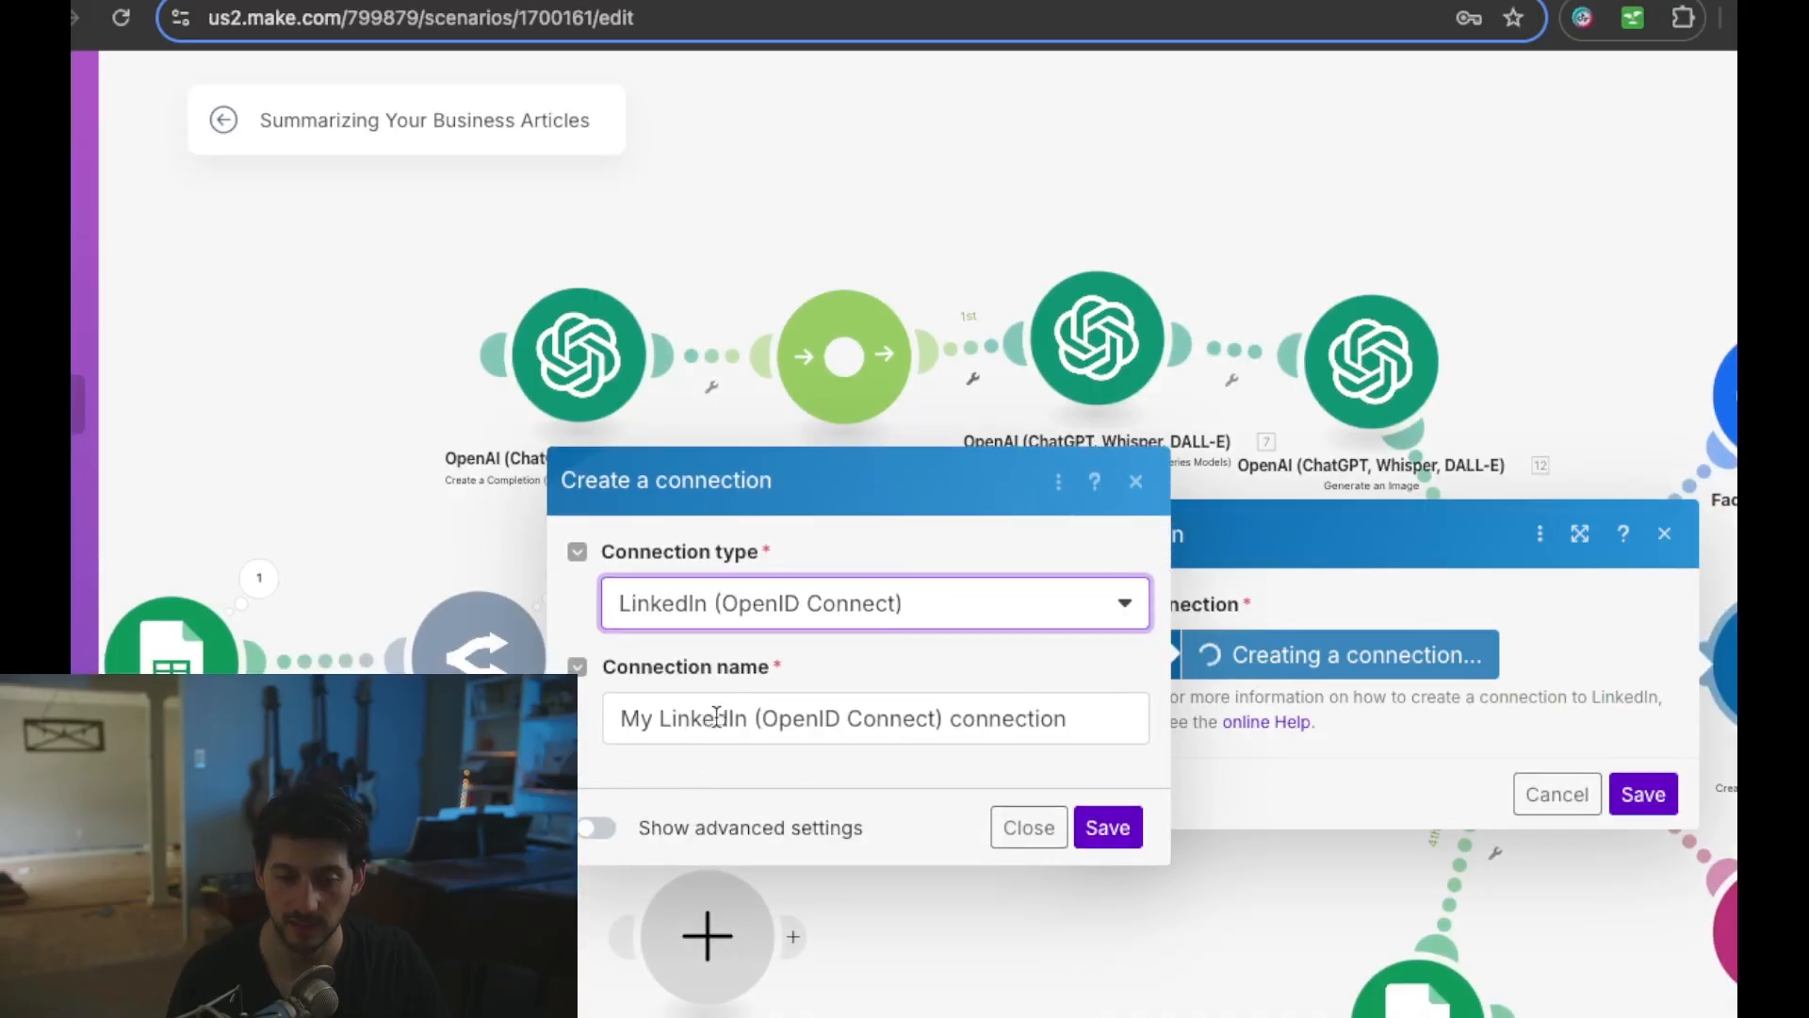
left_click(716, 718)
key("super+grave")
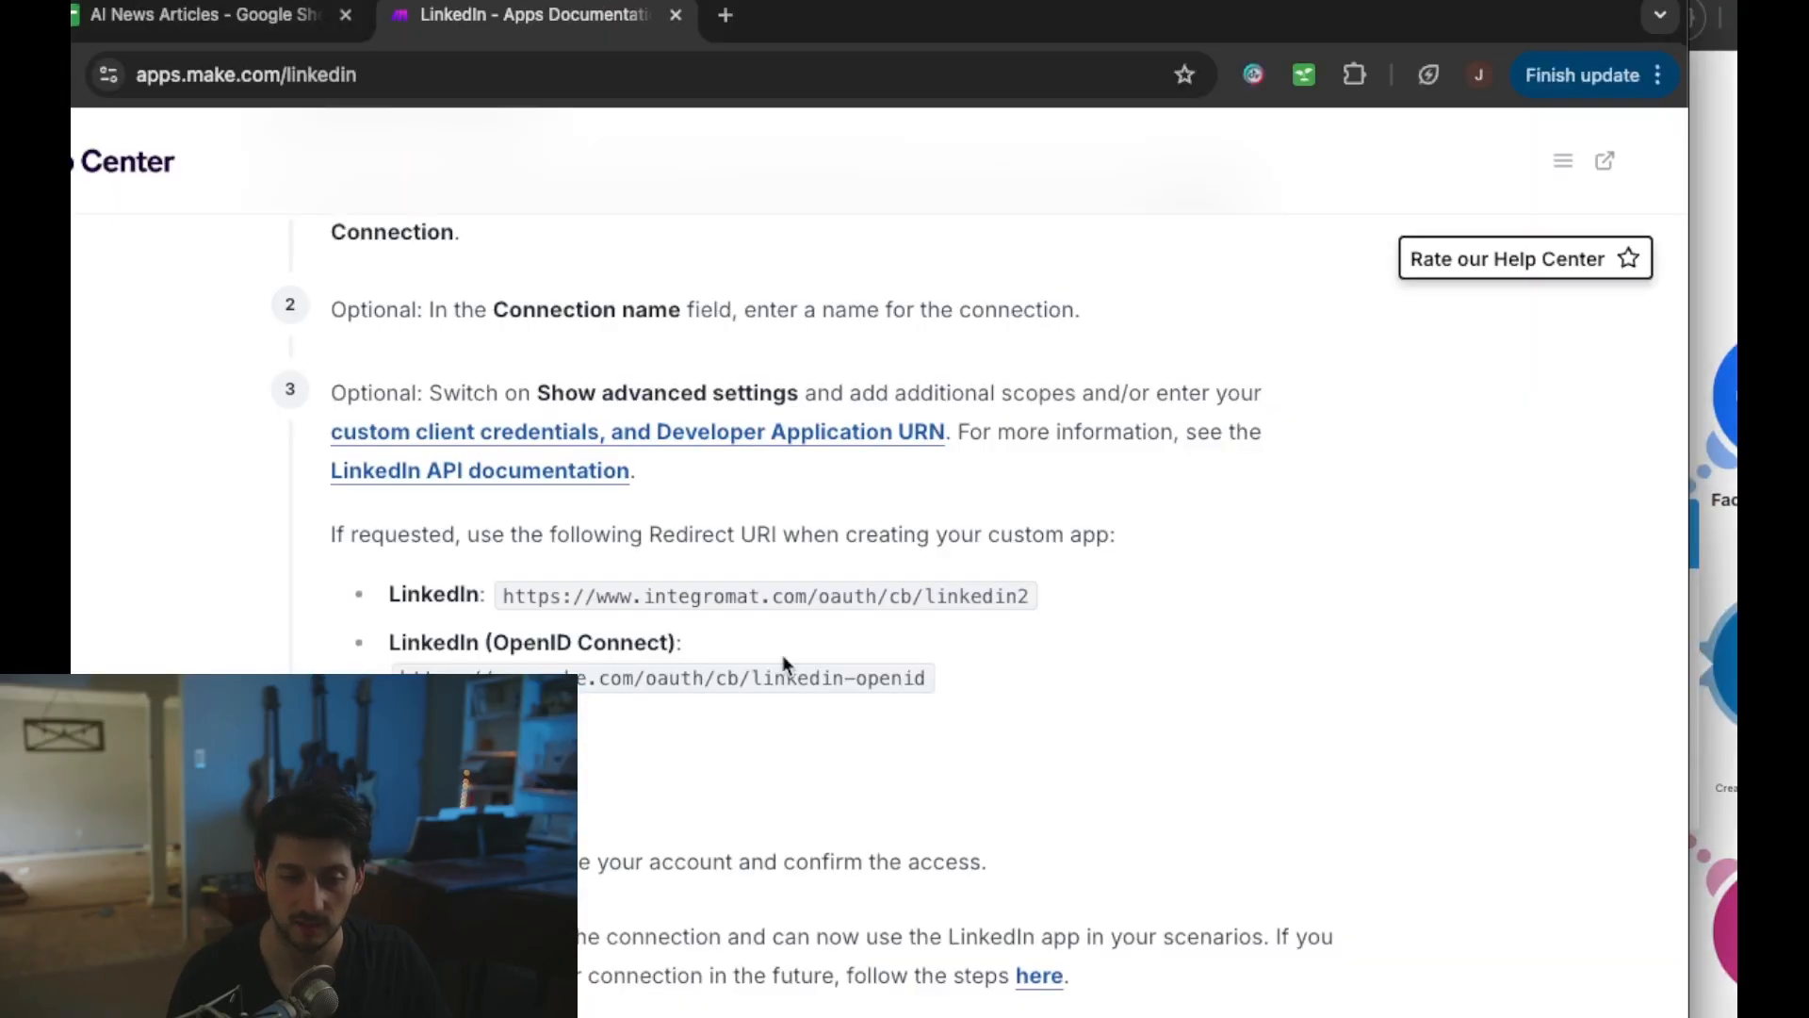
left_click_drag(925, 680, 422, 666)
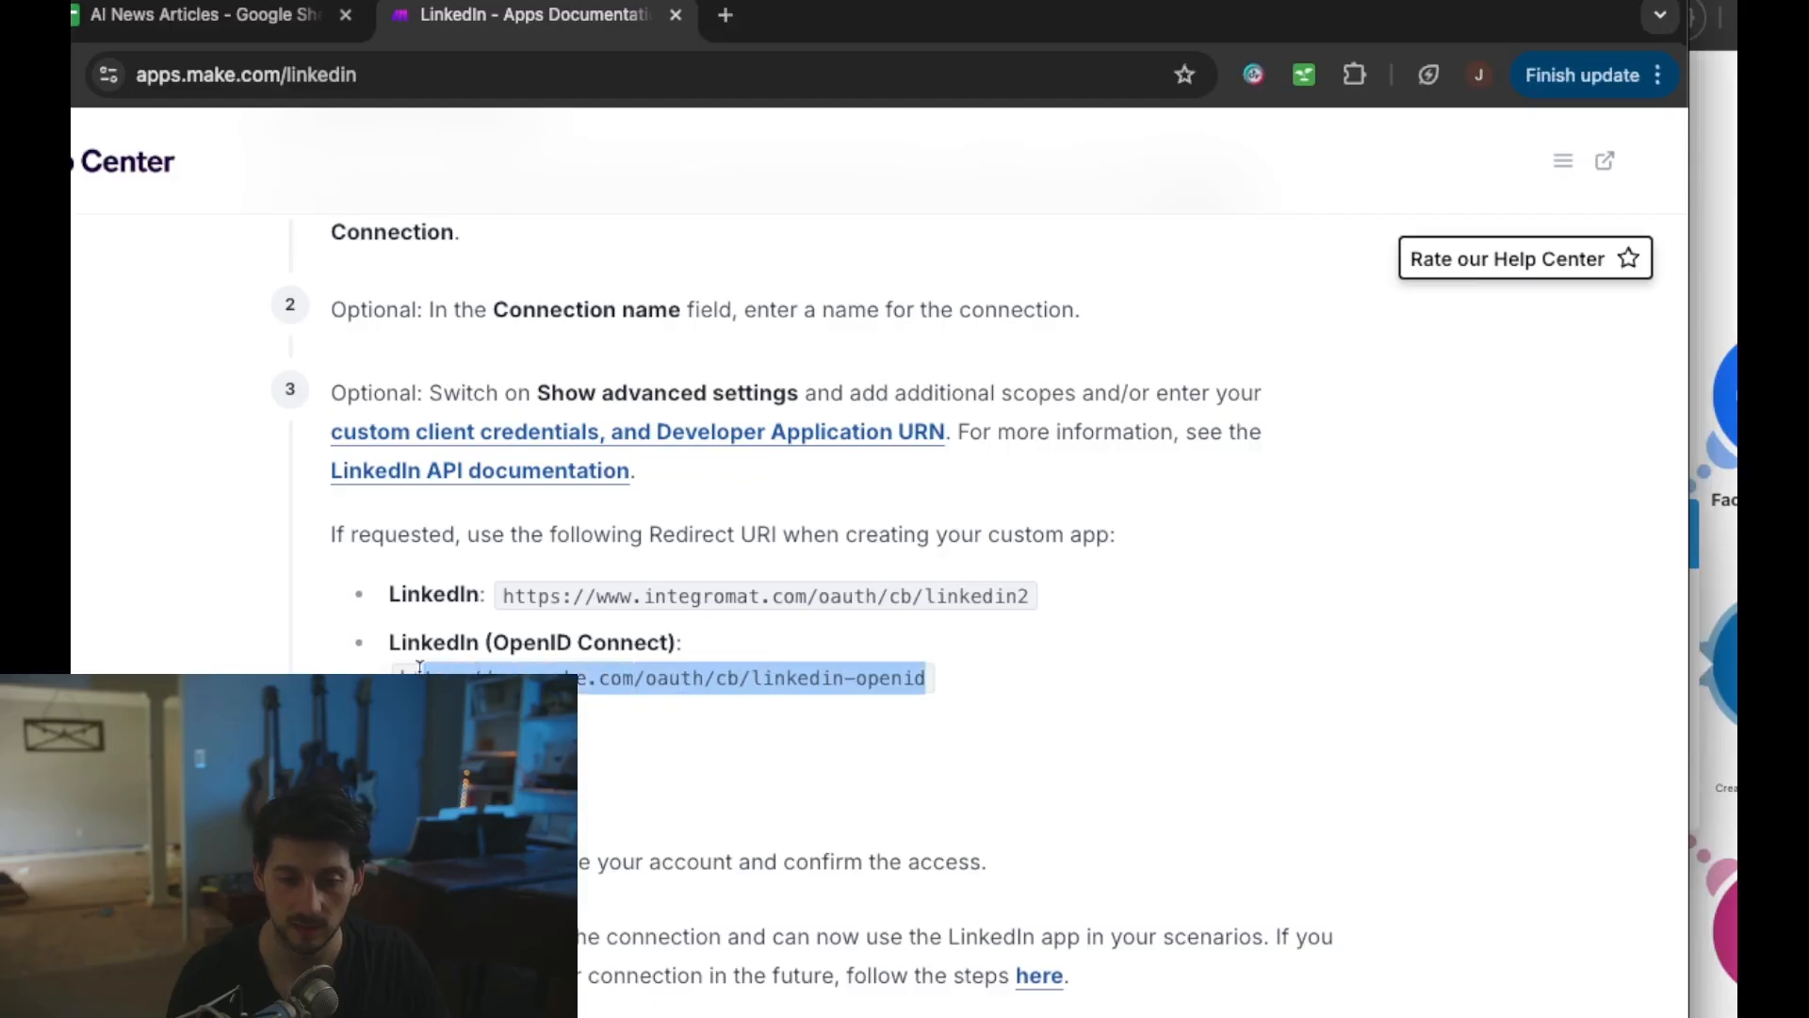
key("super+grave")
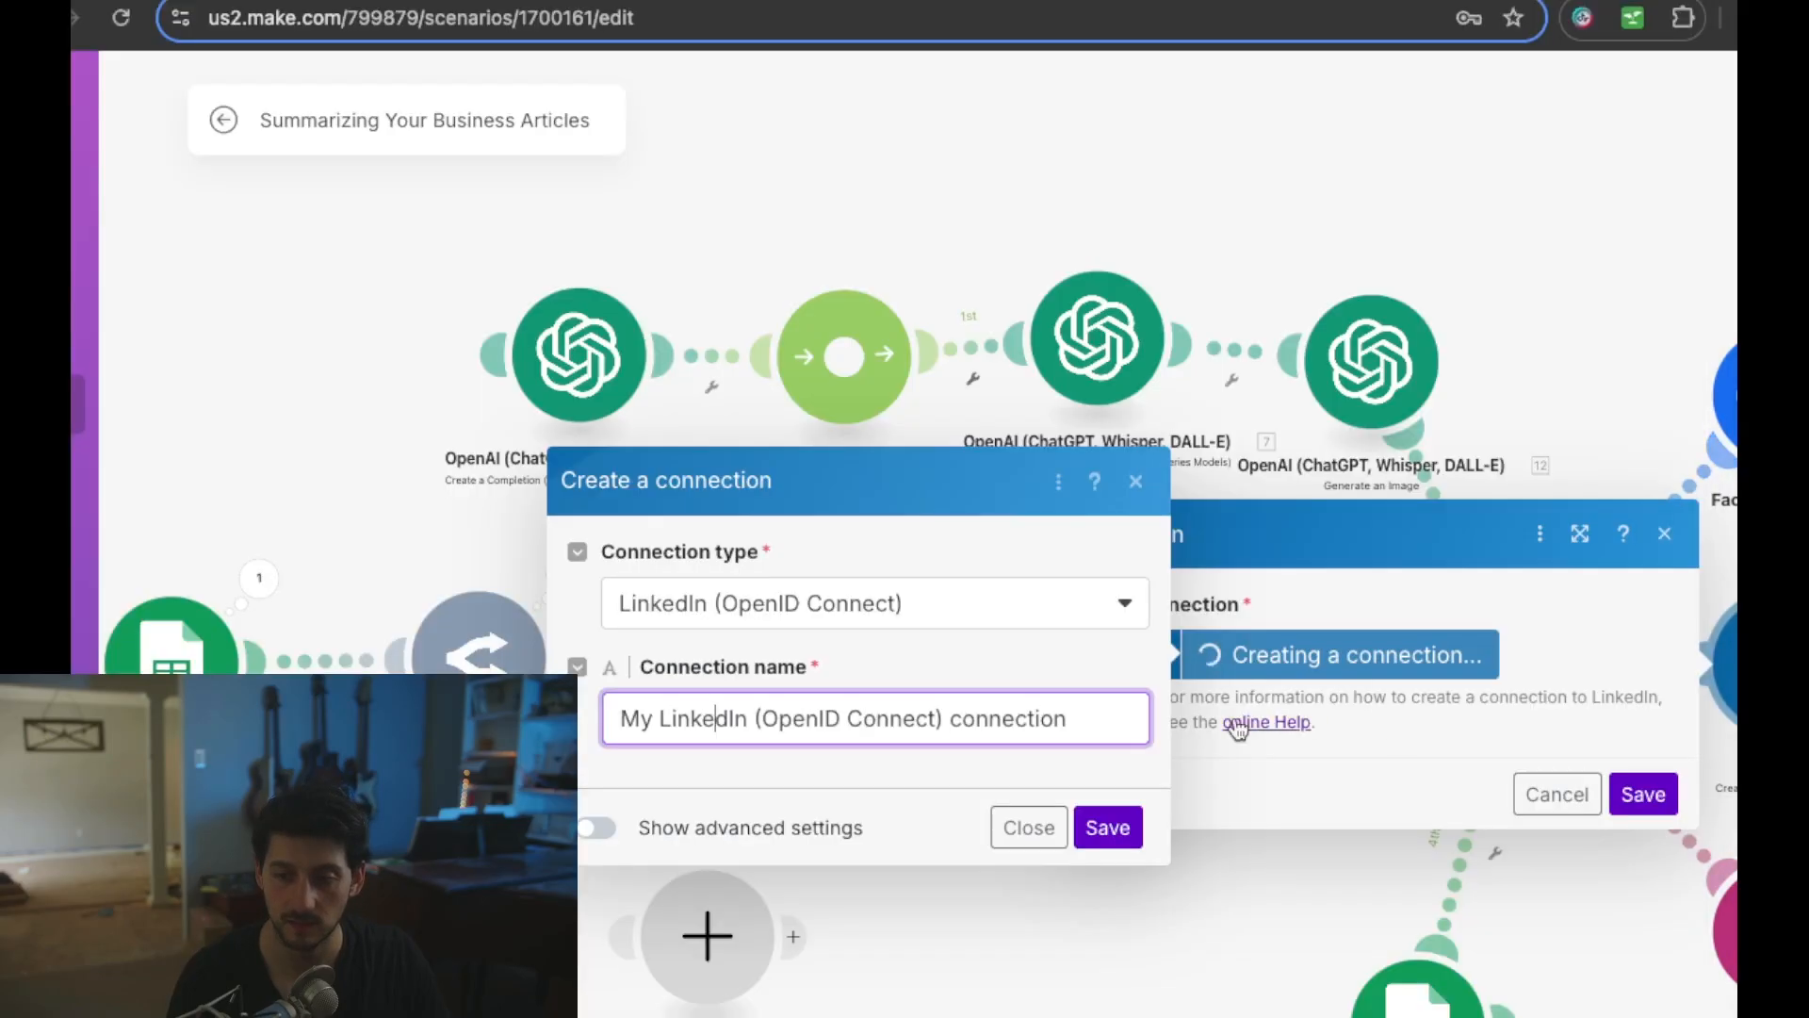
left_click(745, 716)
type("https://www.make.com/oauth/cb/linkedin-openid")
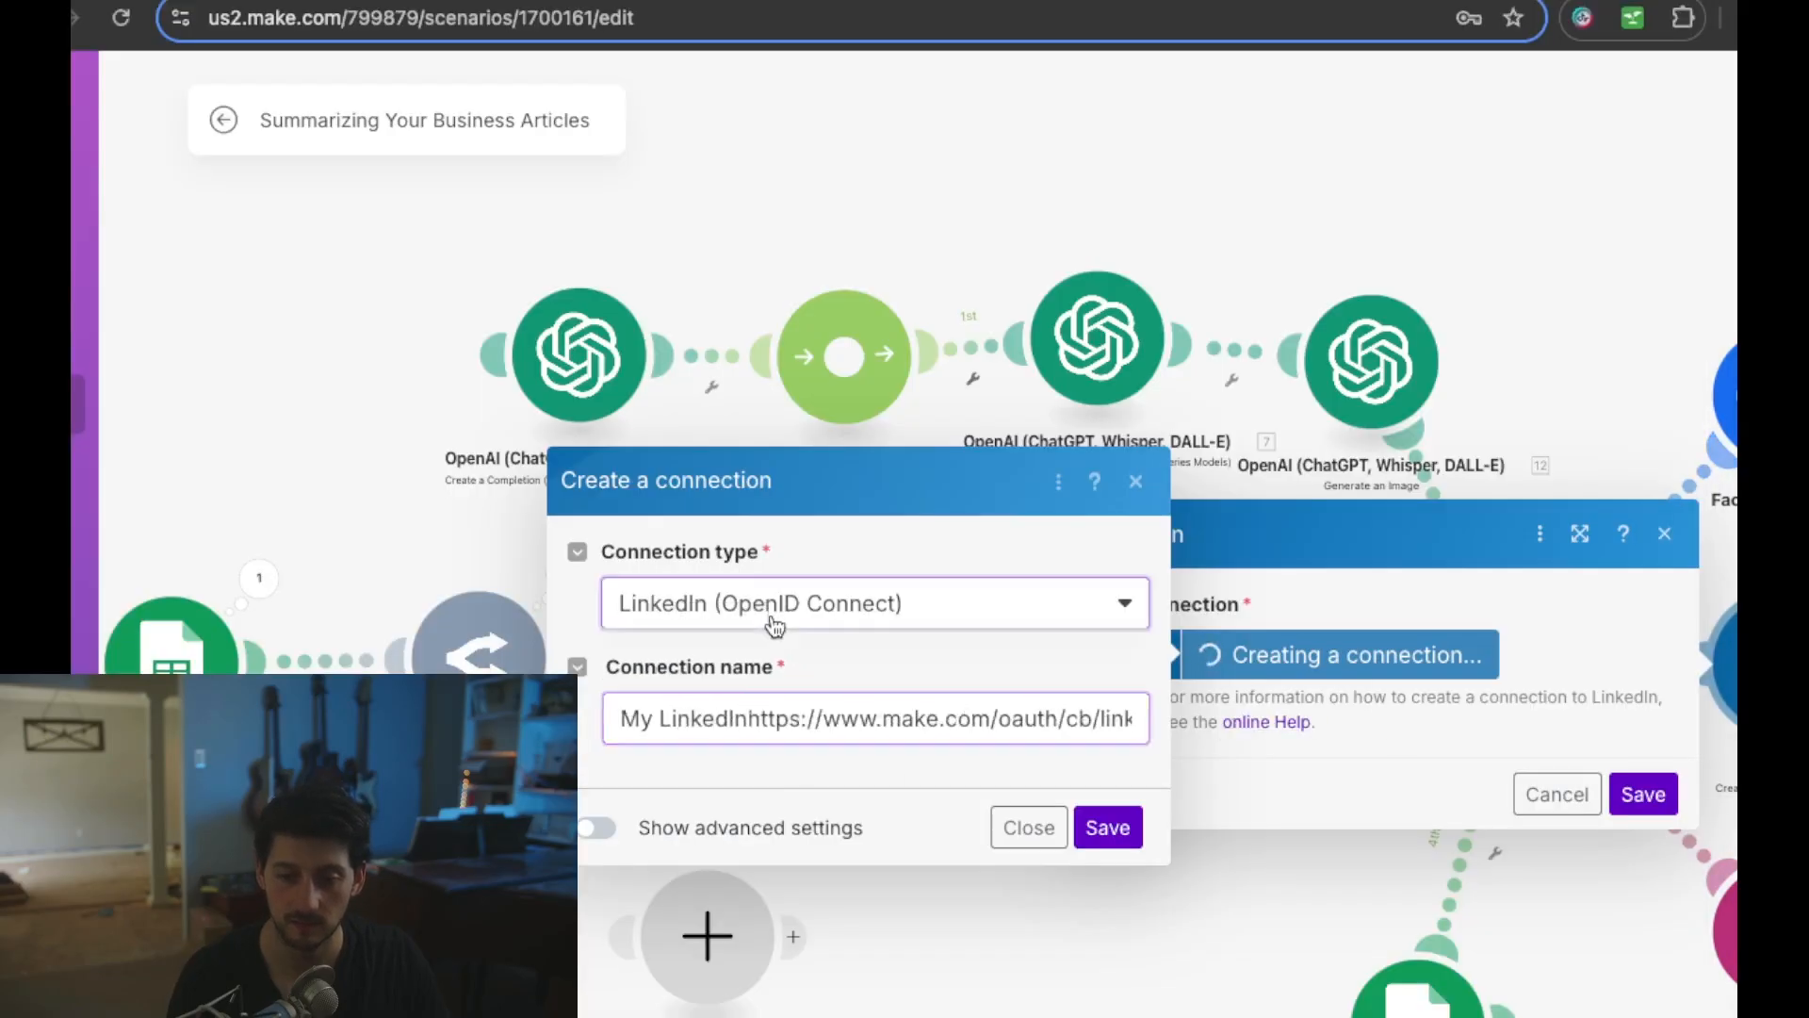
left_click(770, 622)
left_click(744, 700)
- Save the LinkedIn connection, sign in with the account e-mail and password, and allow Make's access to the account
left_click(1107, 827)
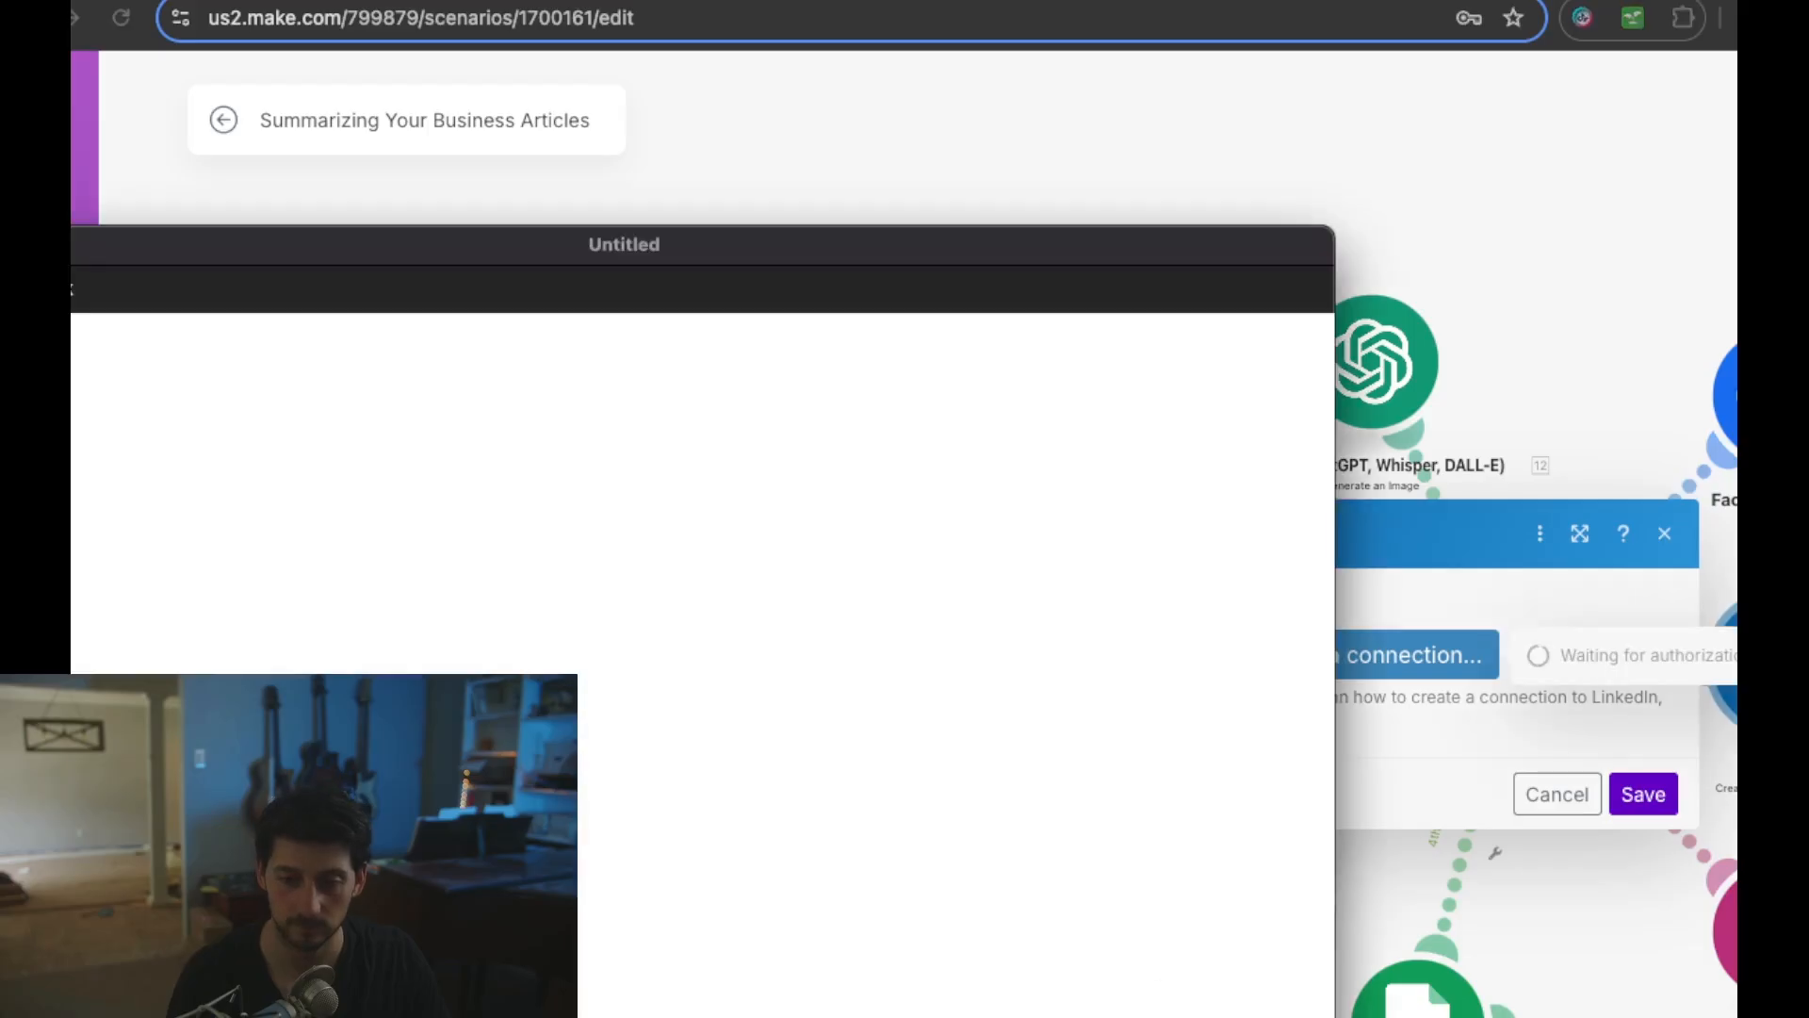
left_click_drag(420, 247, 576, 98)
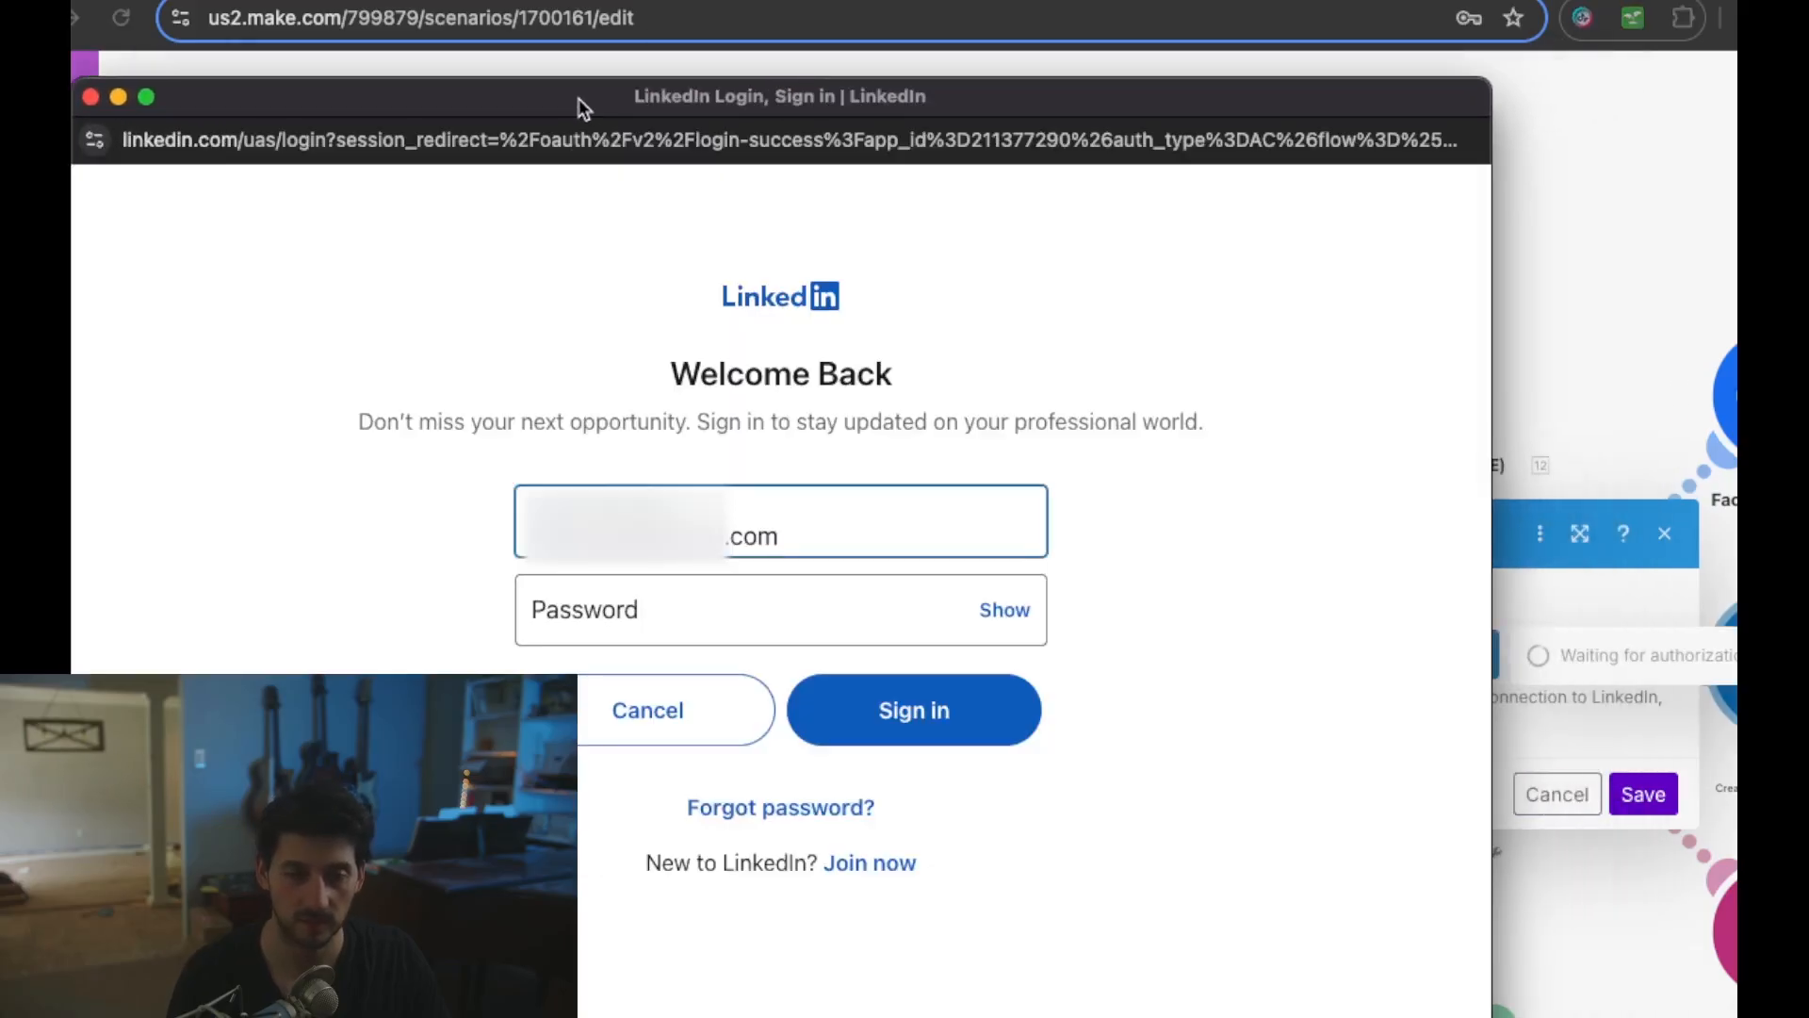
left_click(647, 622)
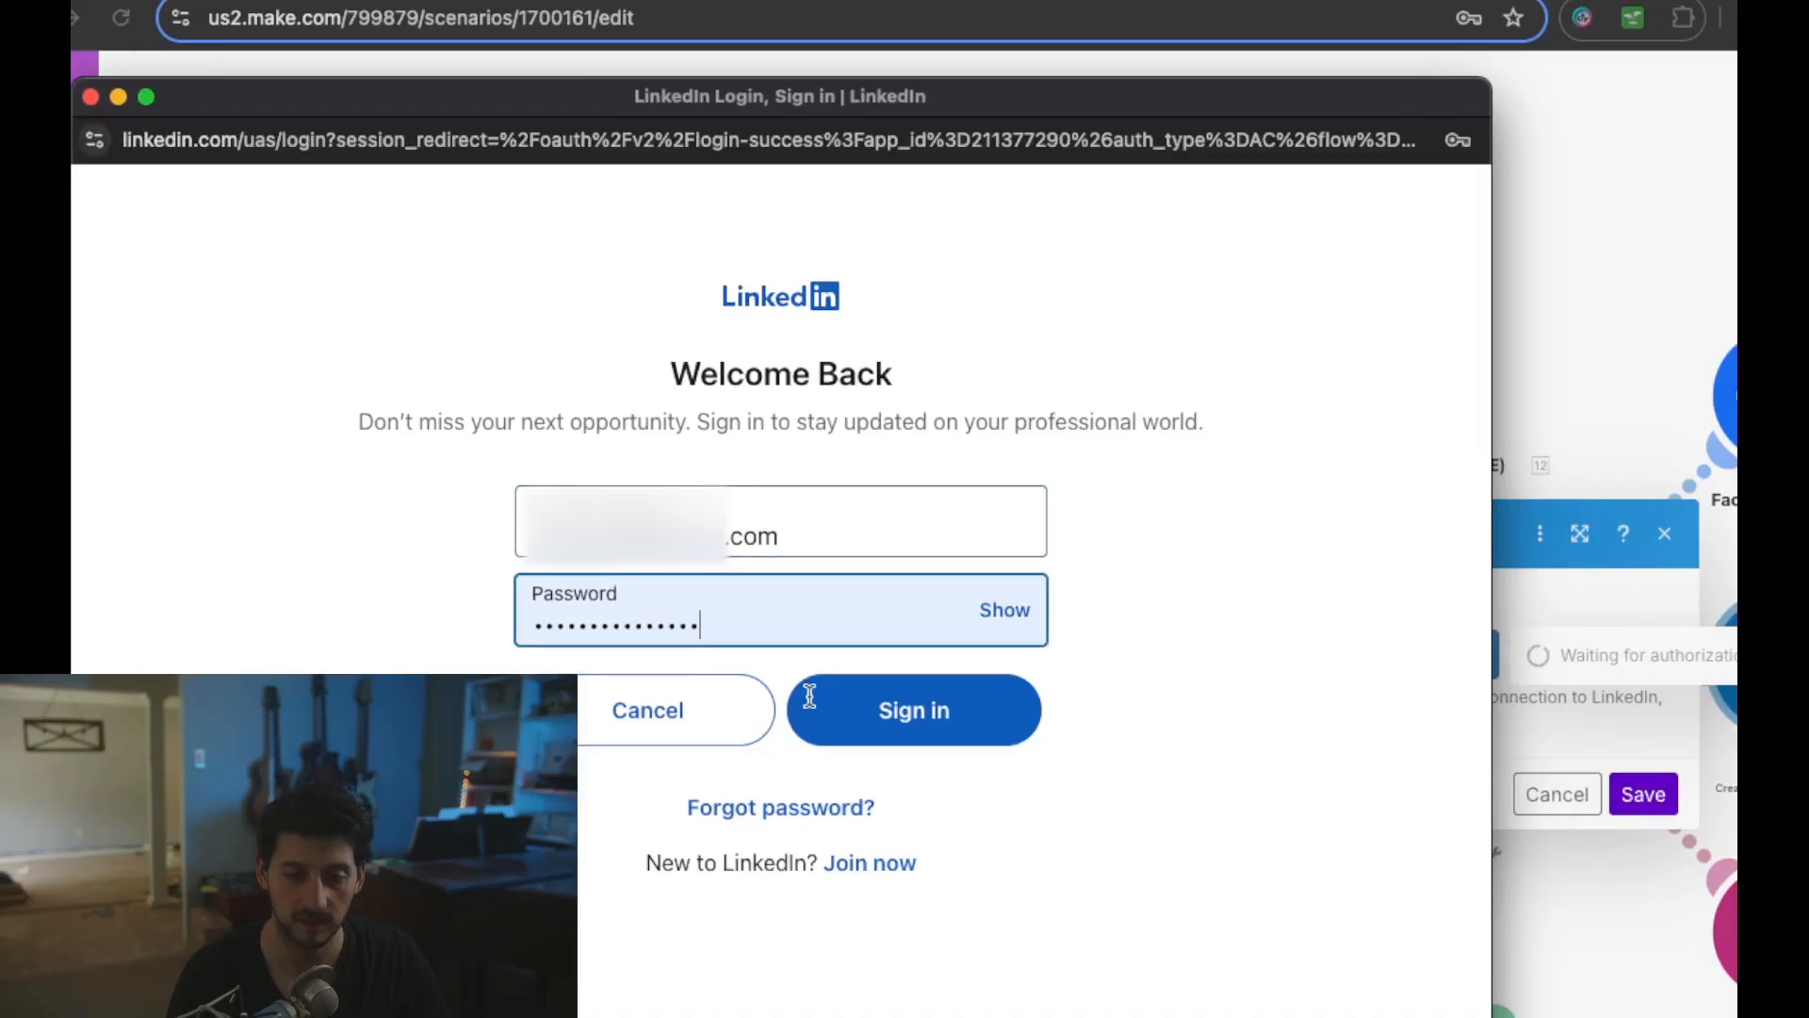
left_click(863, 712)
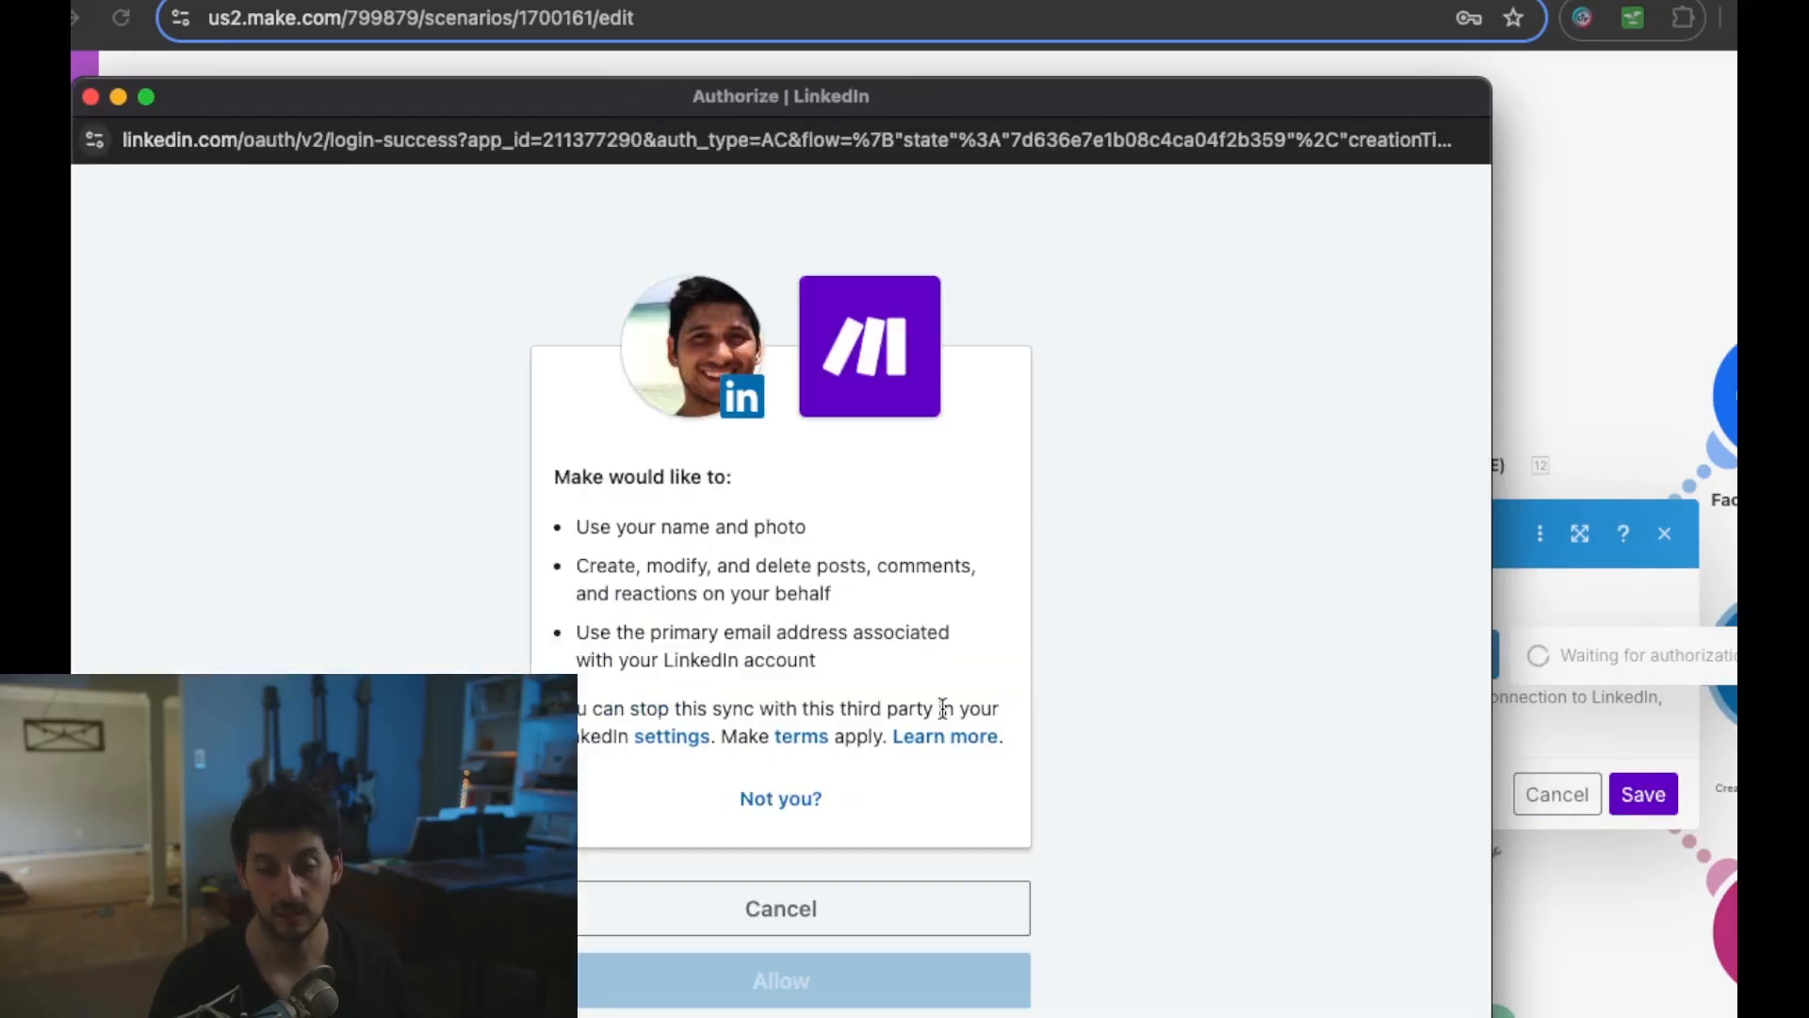
left_click(794, 989)
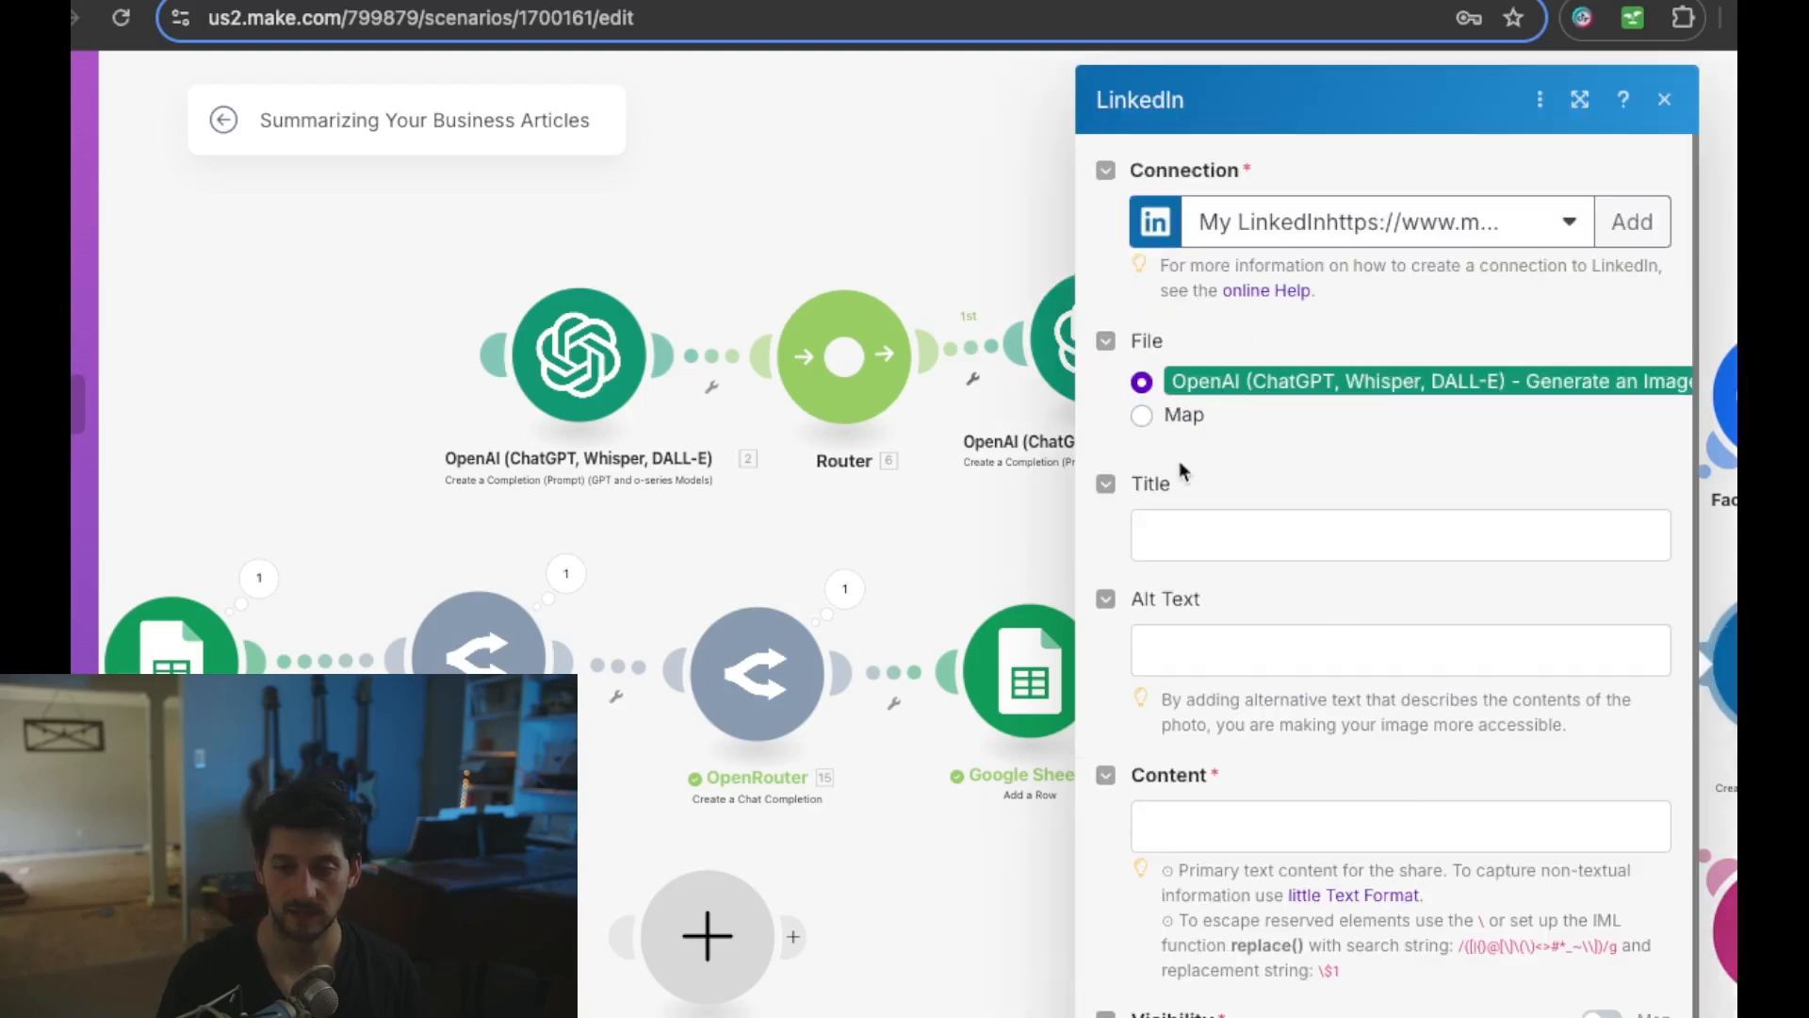
- Leave the LinkedIn post's title and alt text empty and map its content to the Result of OpenAI completion module 7
left_click(1204, 535)
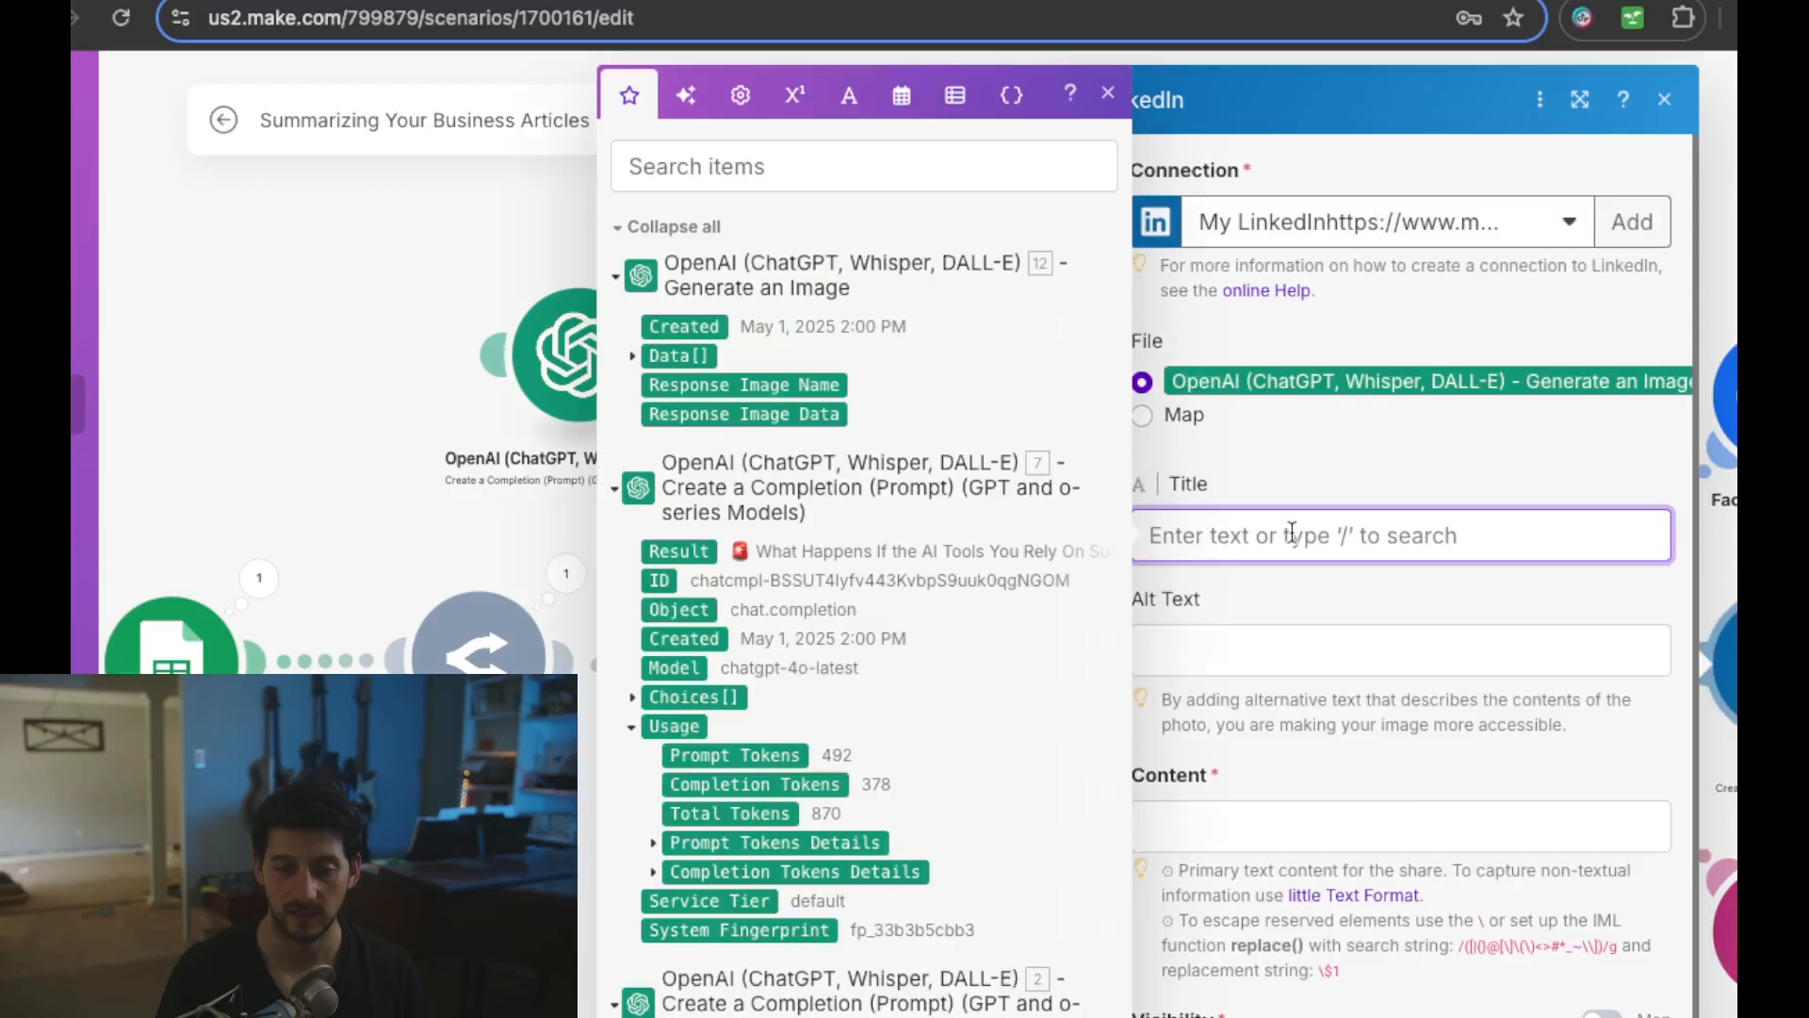
left_click(1272, 567)
left_click(1207, 646)
left_click(1281, 589)
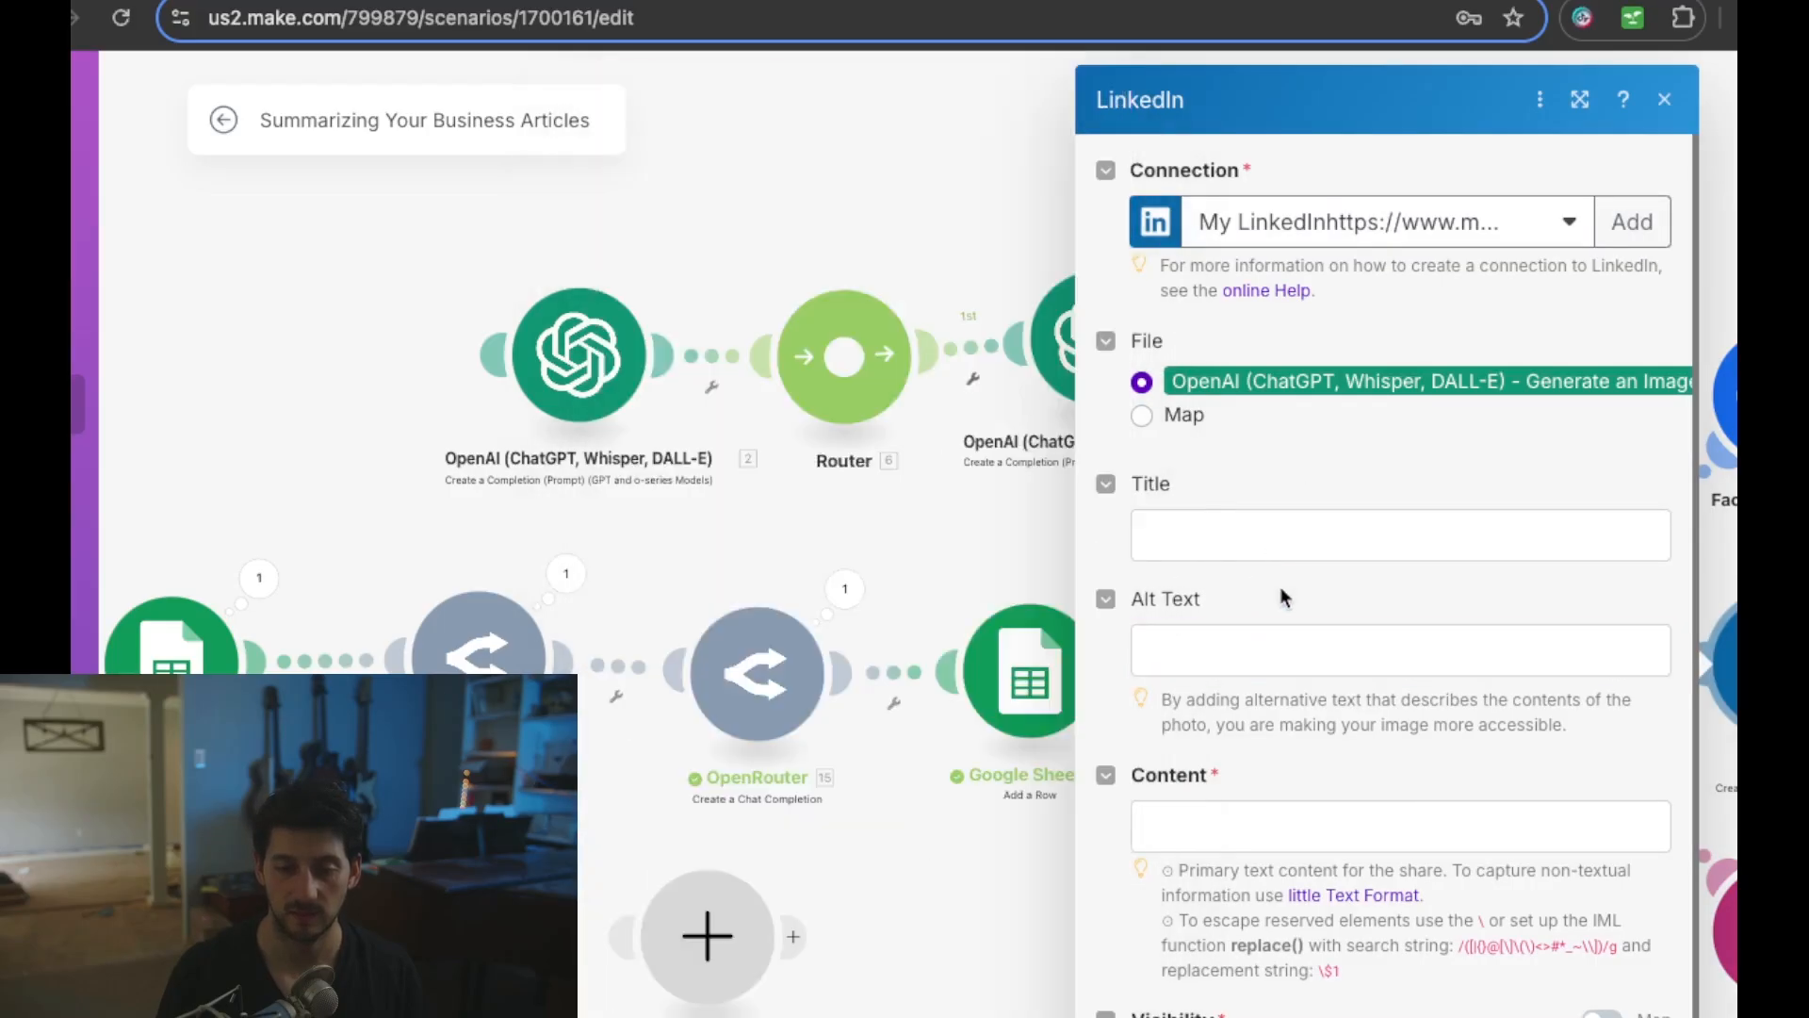
scroll(1280, 586, "down", 2)
left_click(1159, 685)
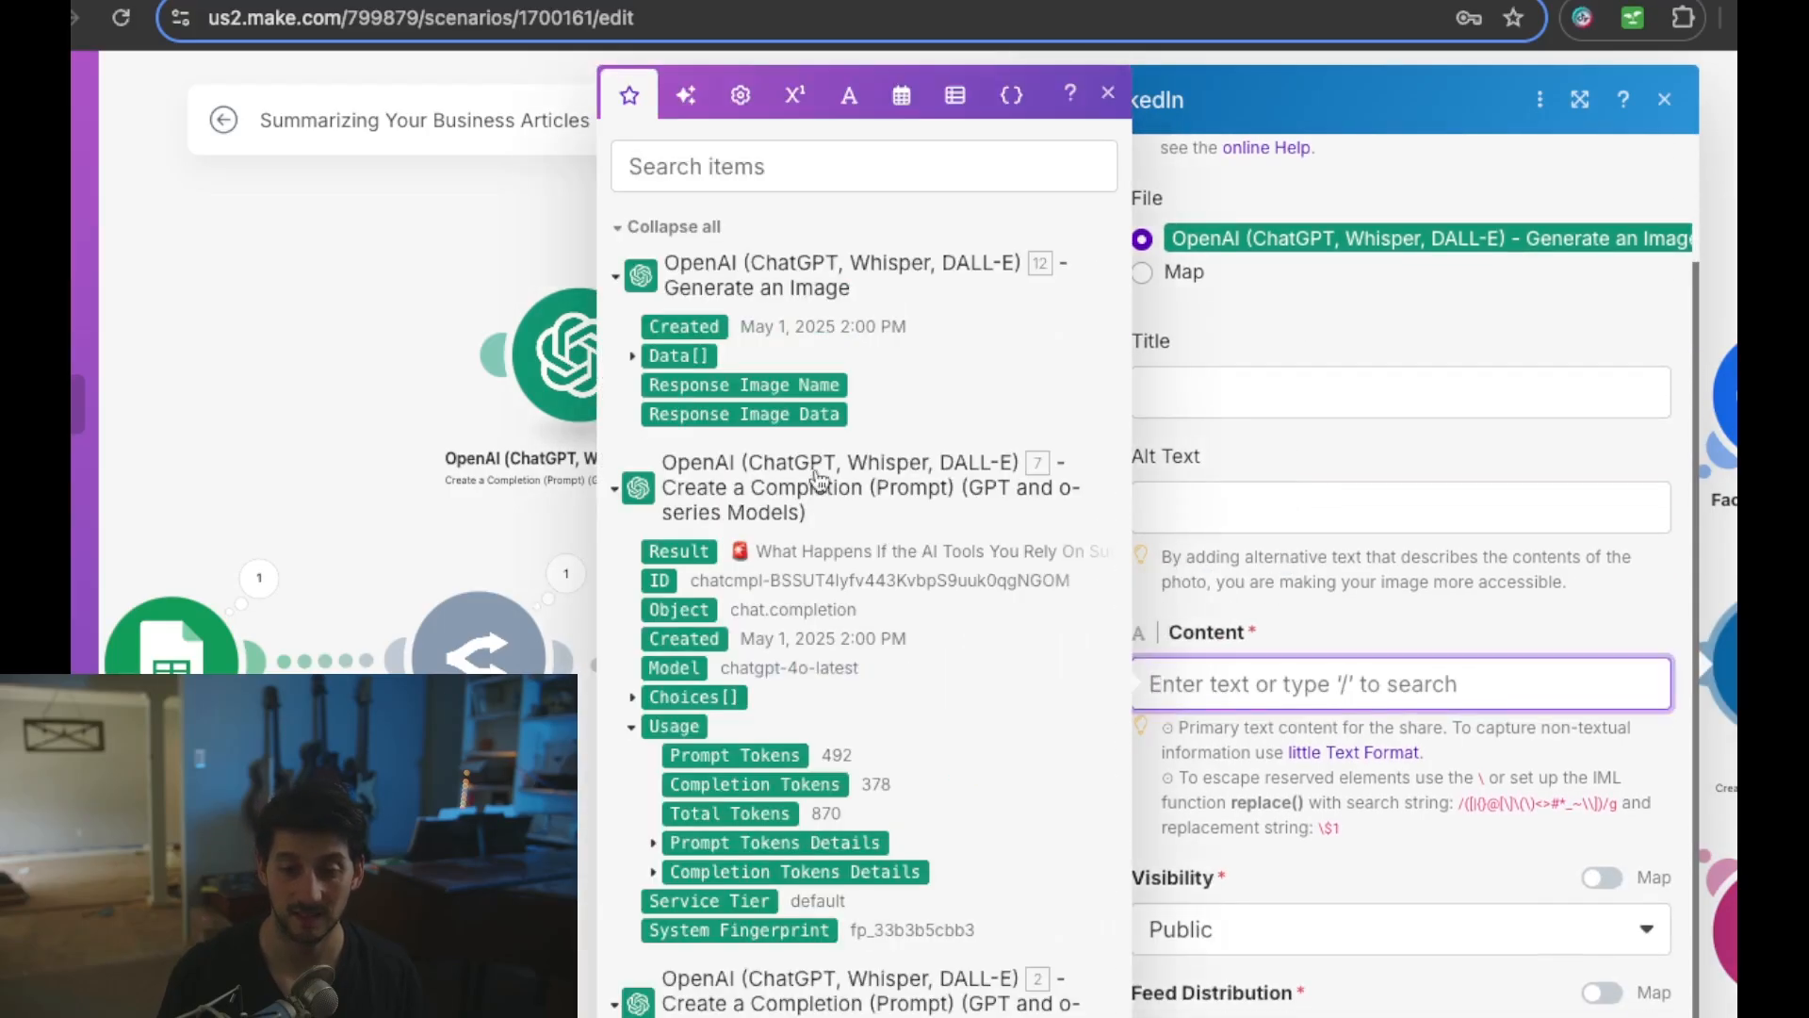
left_click(682, 553)
left_click(1285, 958)
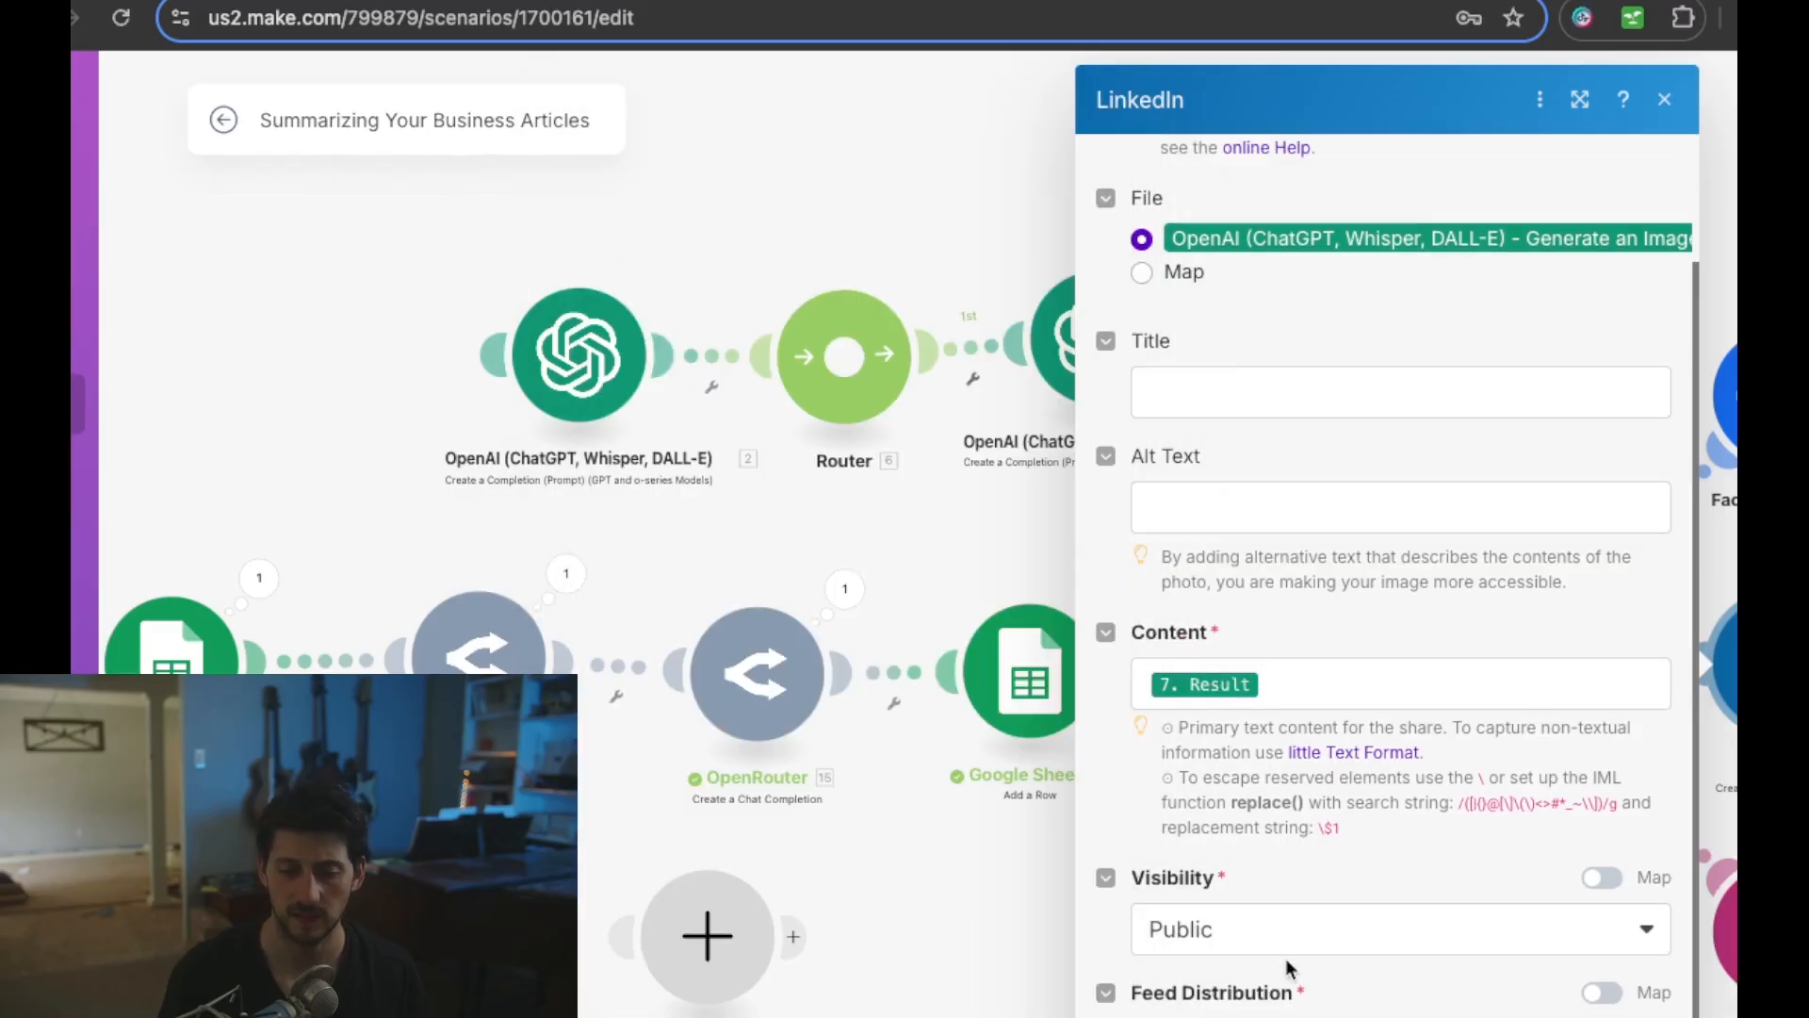
- Switch the LinkedIn post's file source to Map with Response Image Data from module 12, and save the module
scroll(1285, 958, "up", 2)
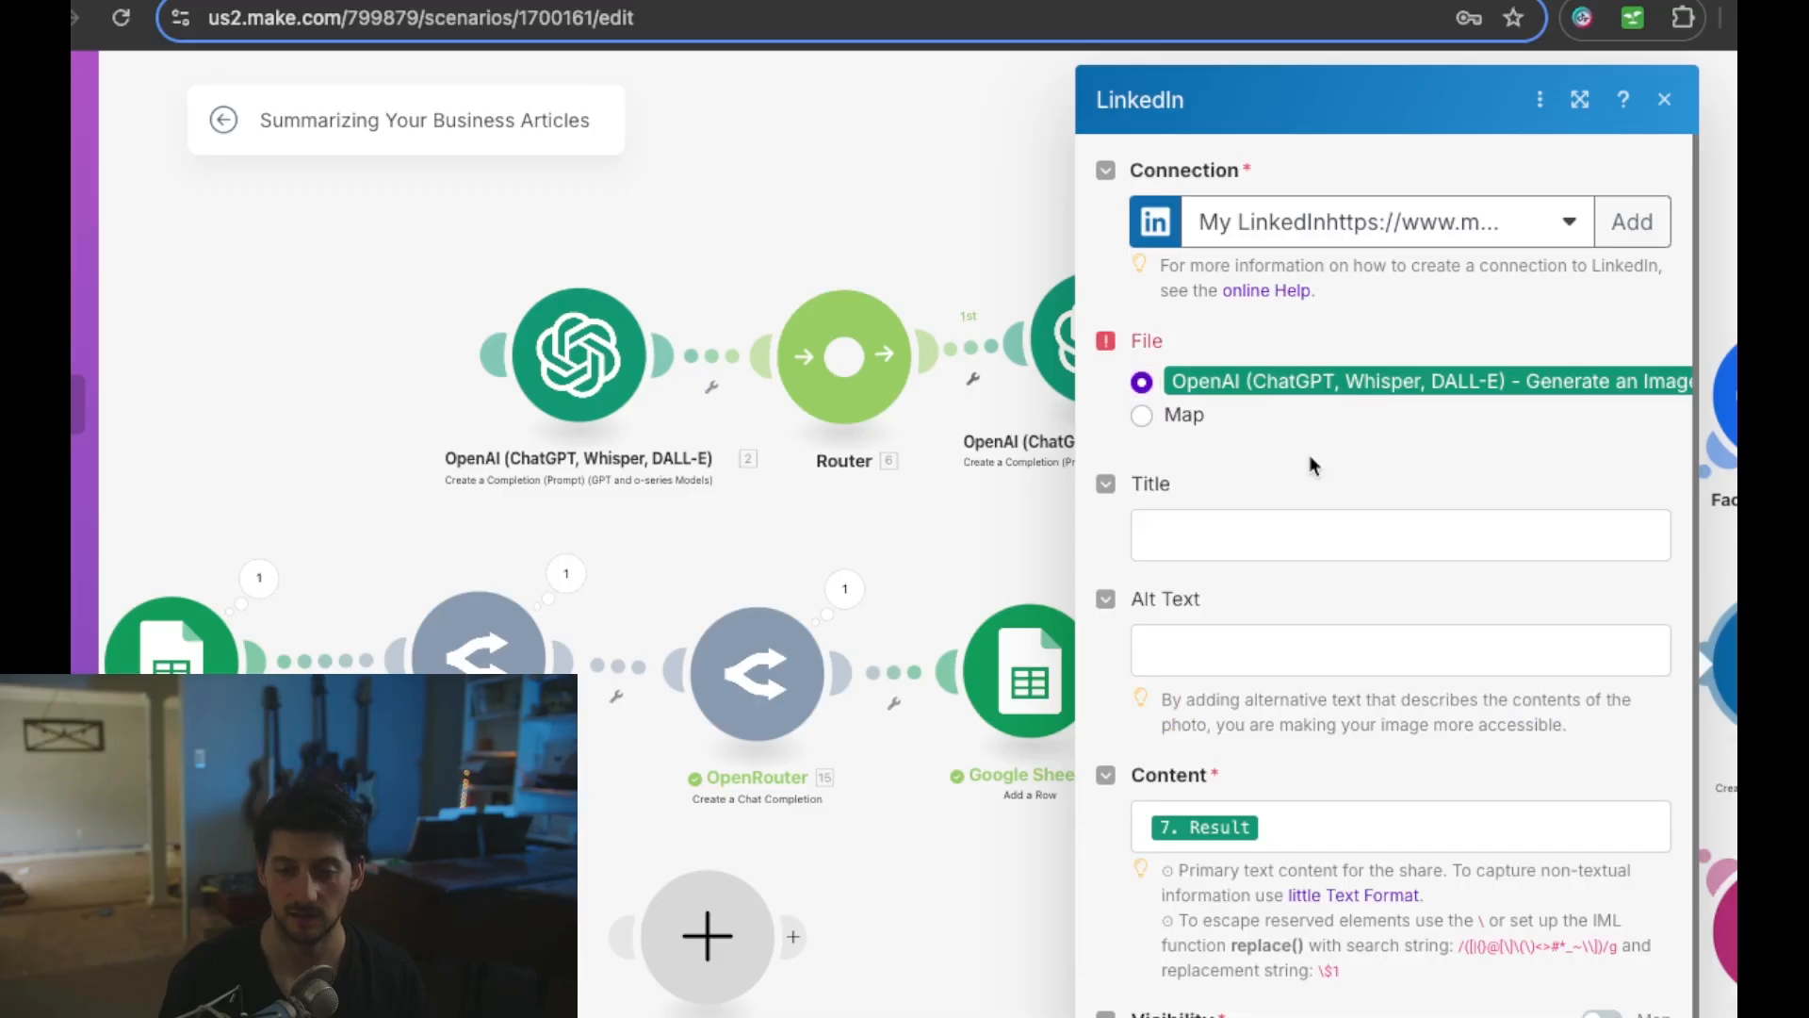
left_click(1148, 424)
scroll(1478, 506, "down", 5)
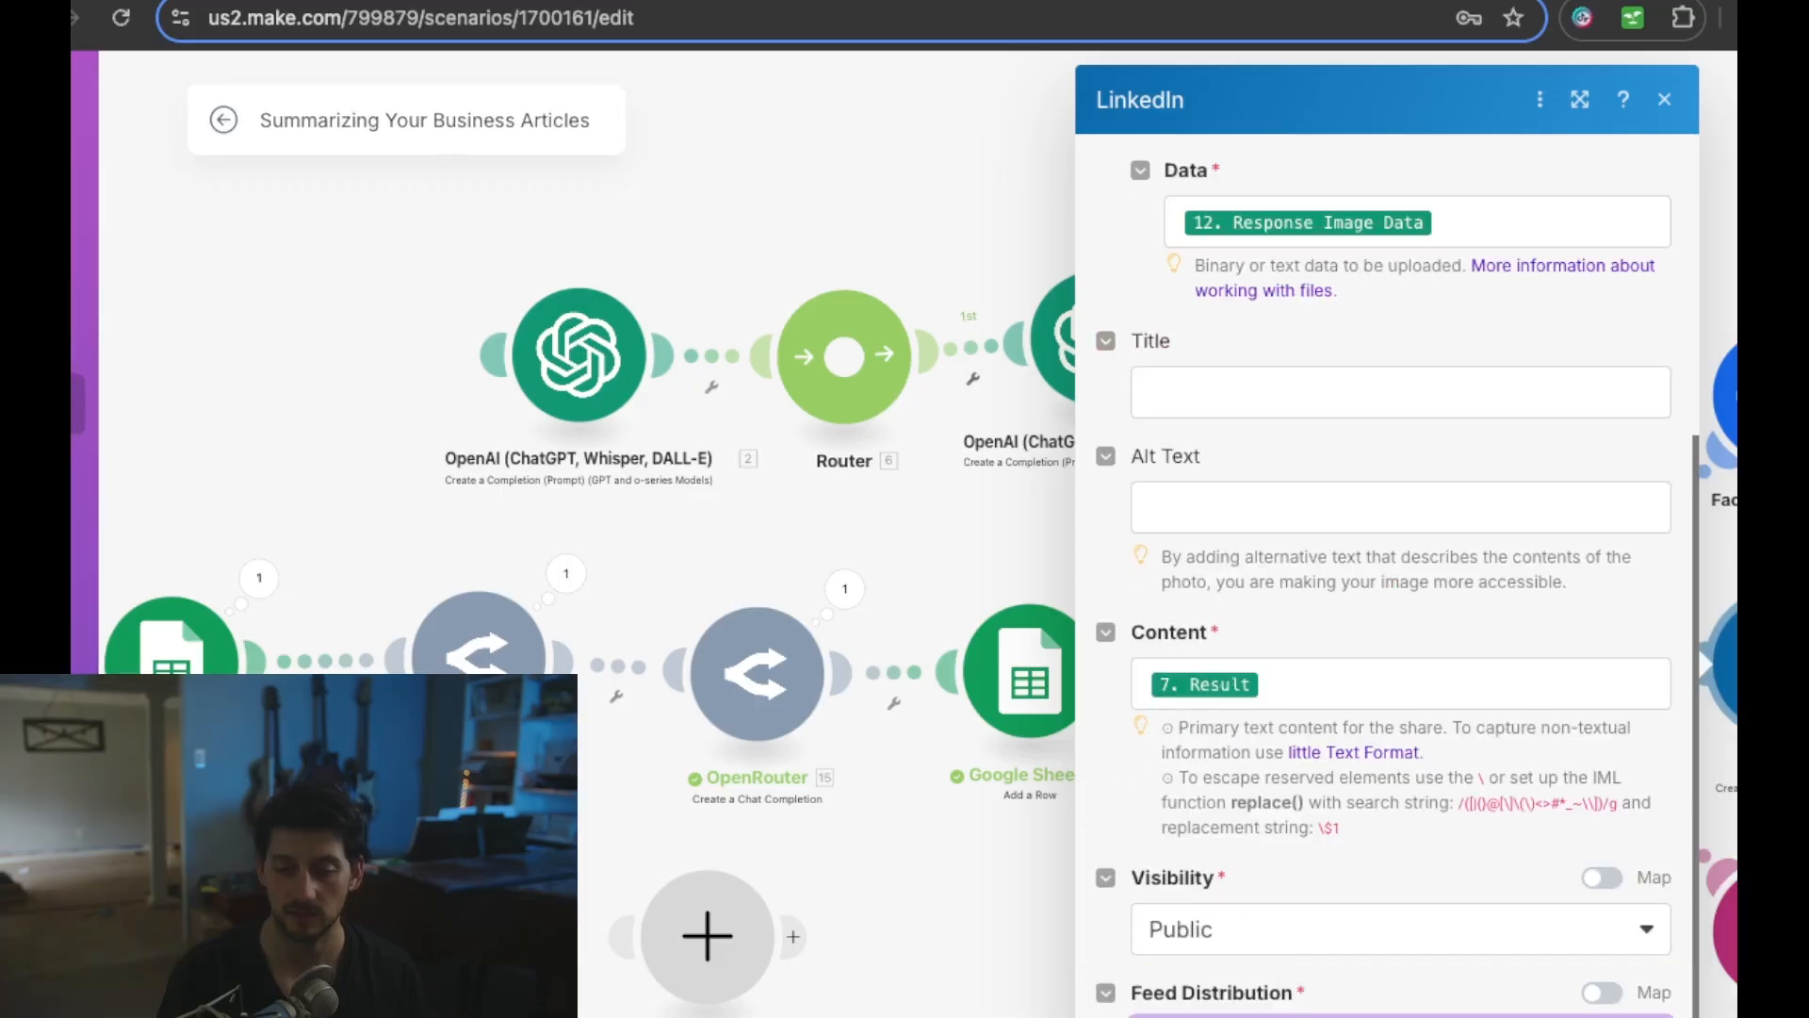
left_click(1643, 1014)
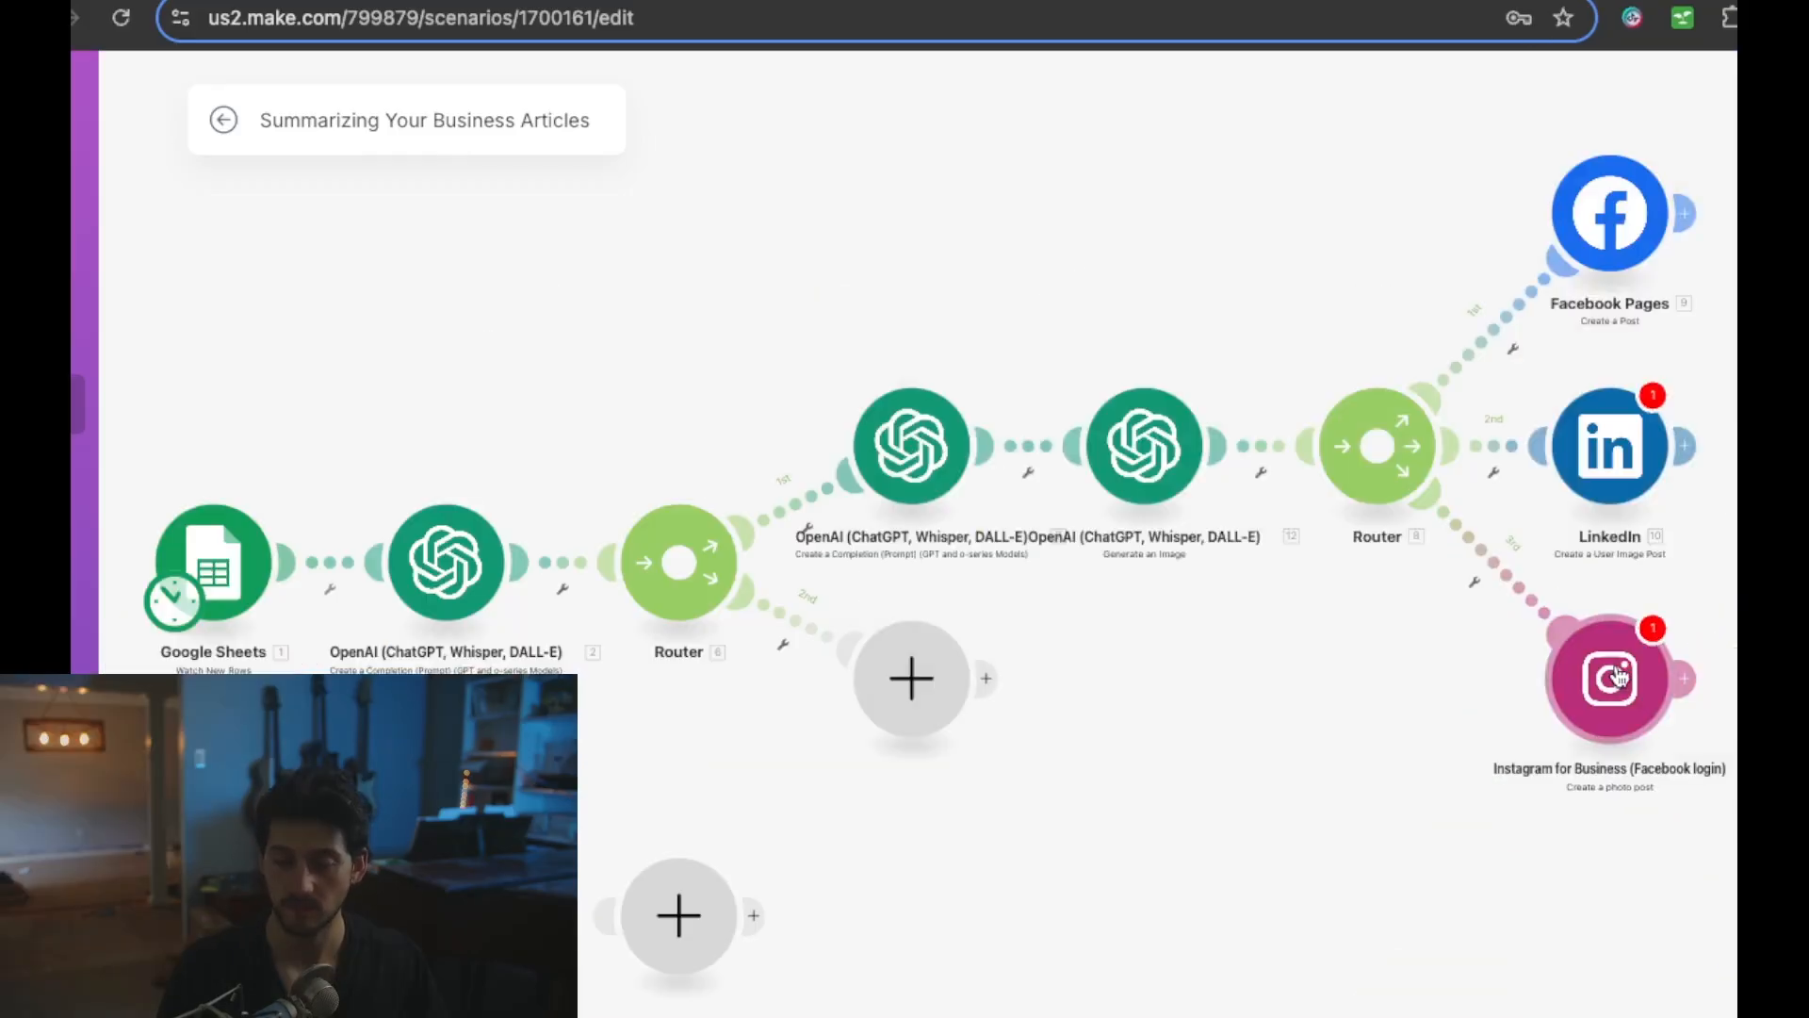
- Select My Facebook connection for the Instagram for Business module and authorize the additional Instagram permissions for Make
left_click(1618, 675)
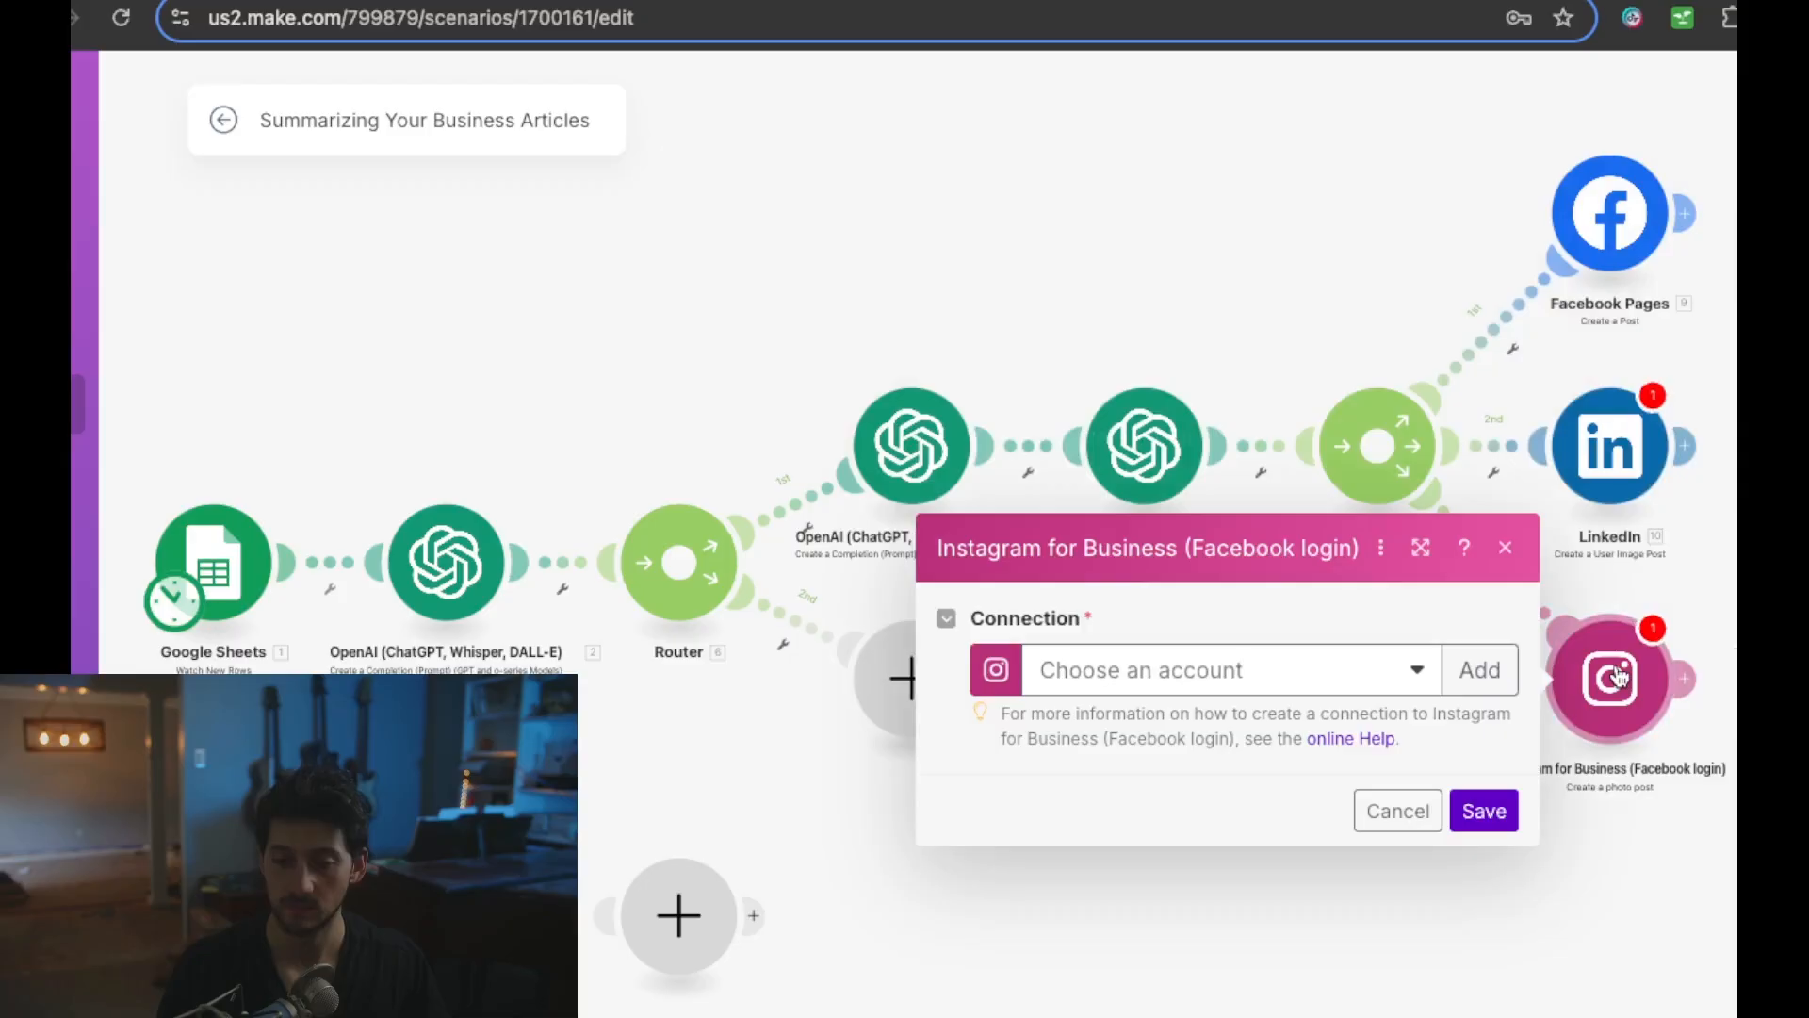
left_click(1355, 669)
left_click(1319, 722)
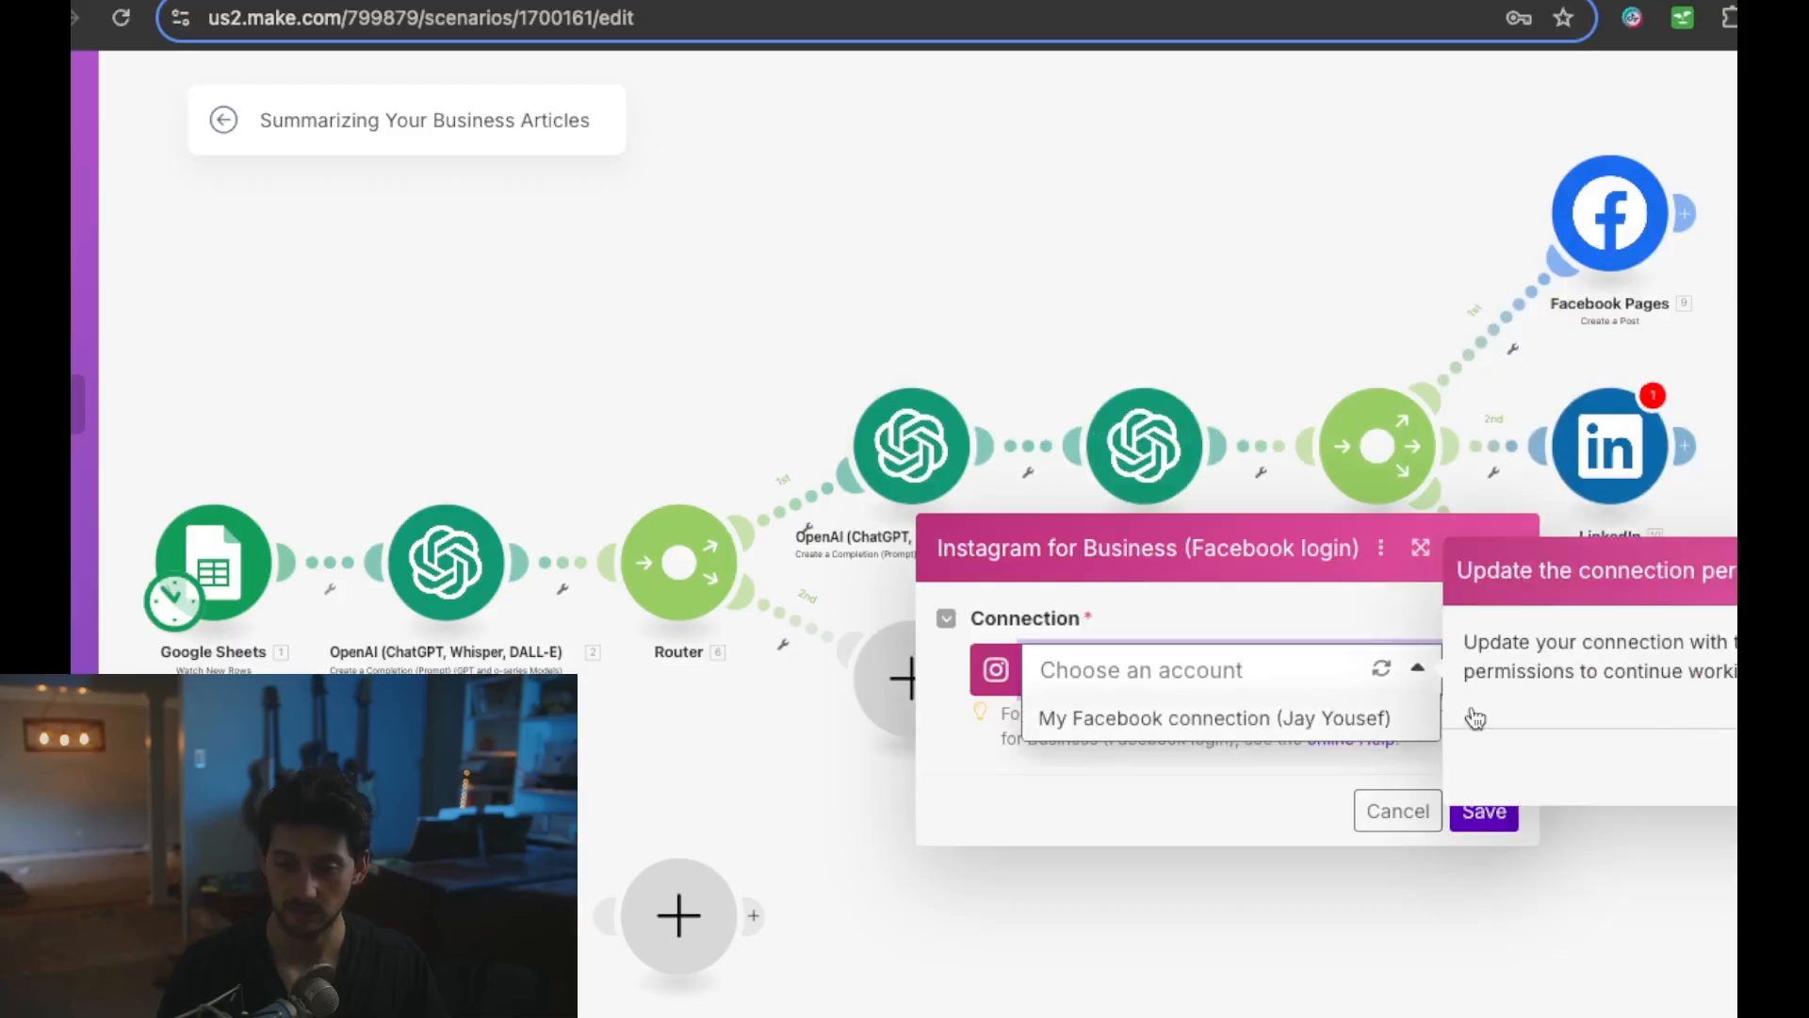
left_click(1790, 766)
left_click_drag(719, 243, 1355, 42)
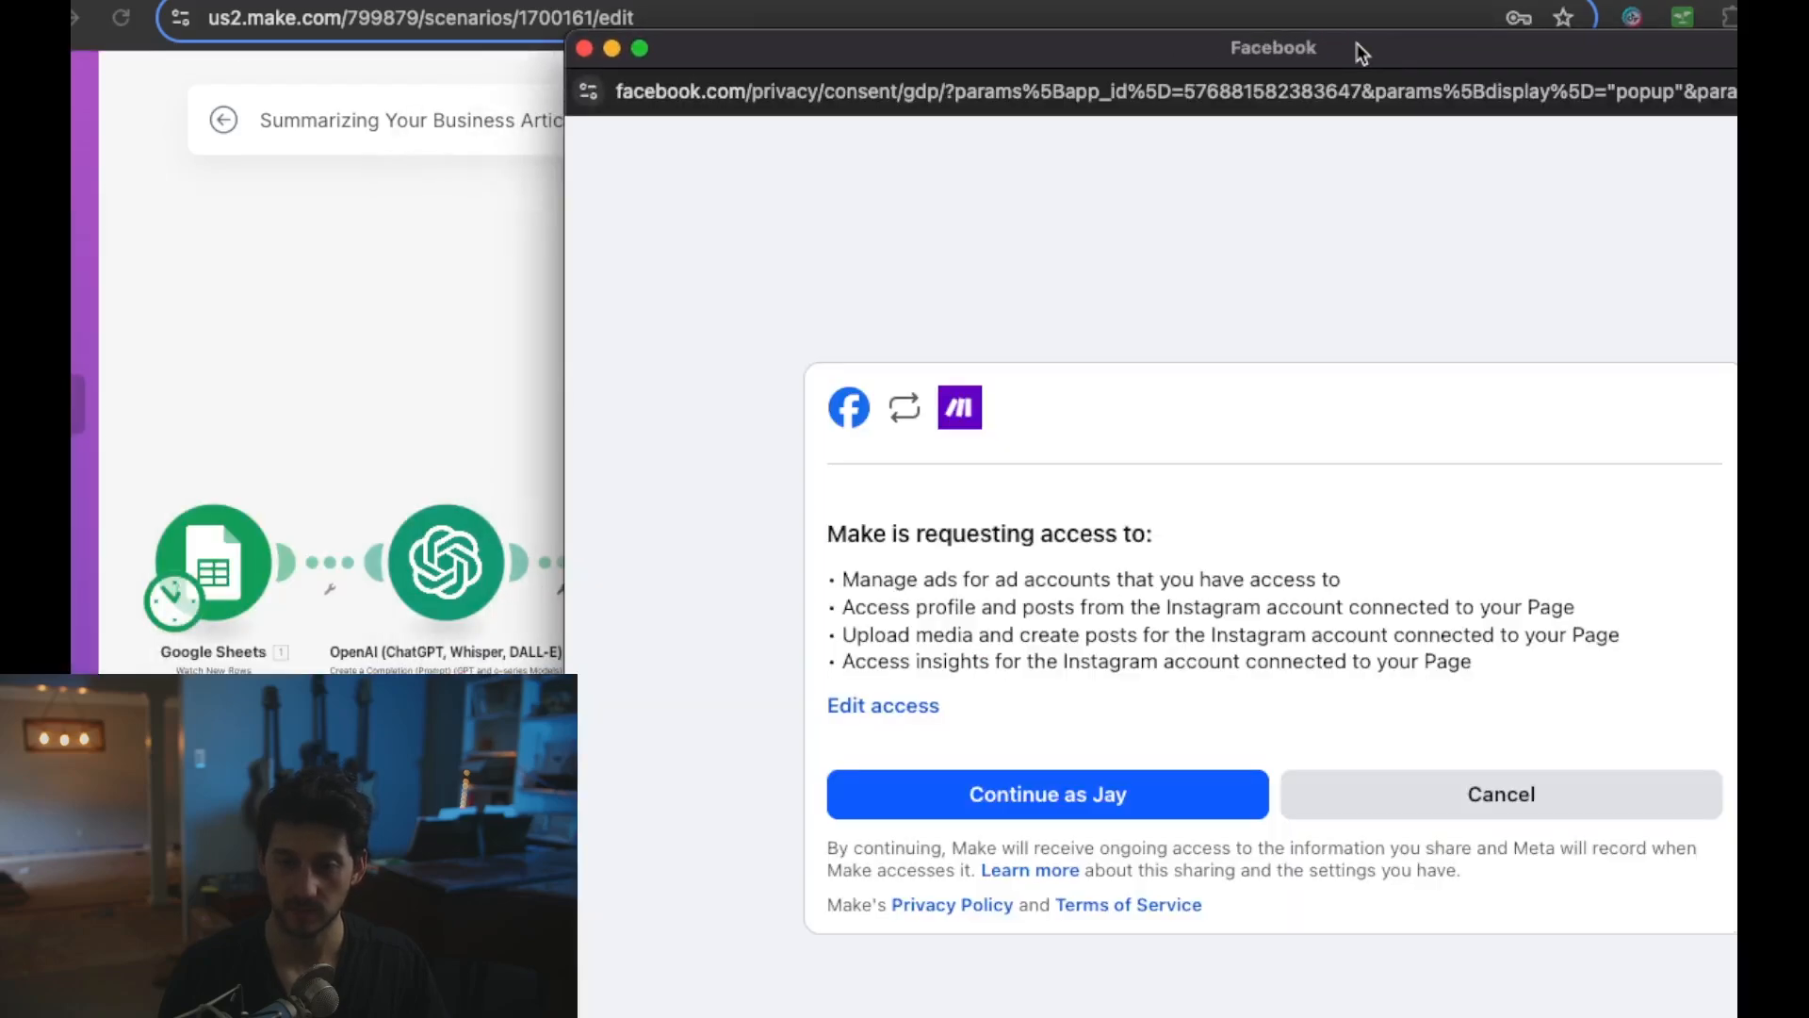
left_click(1079, 804)
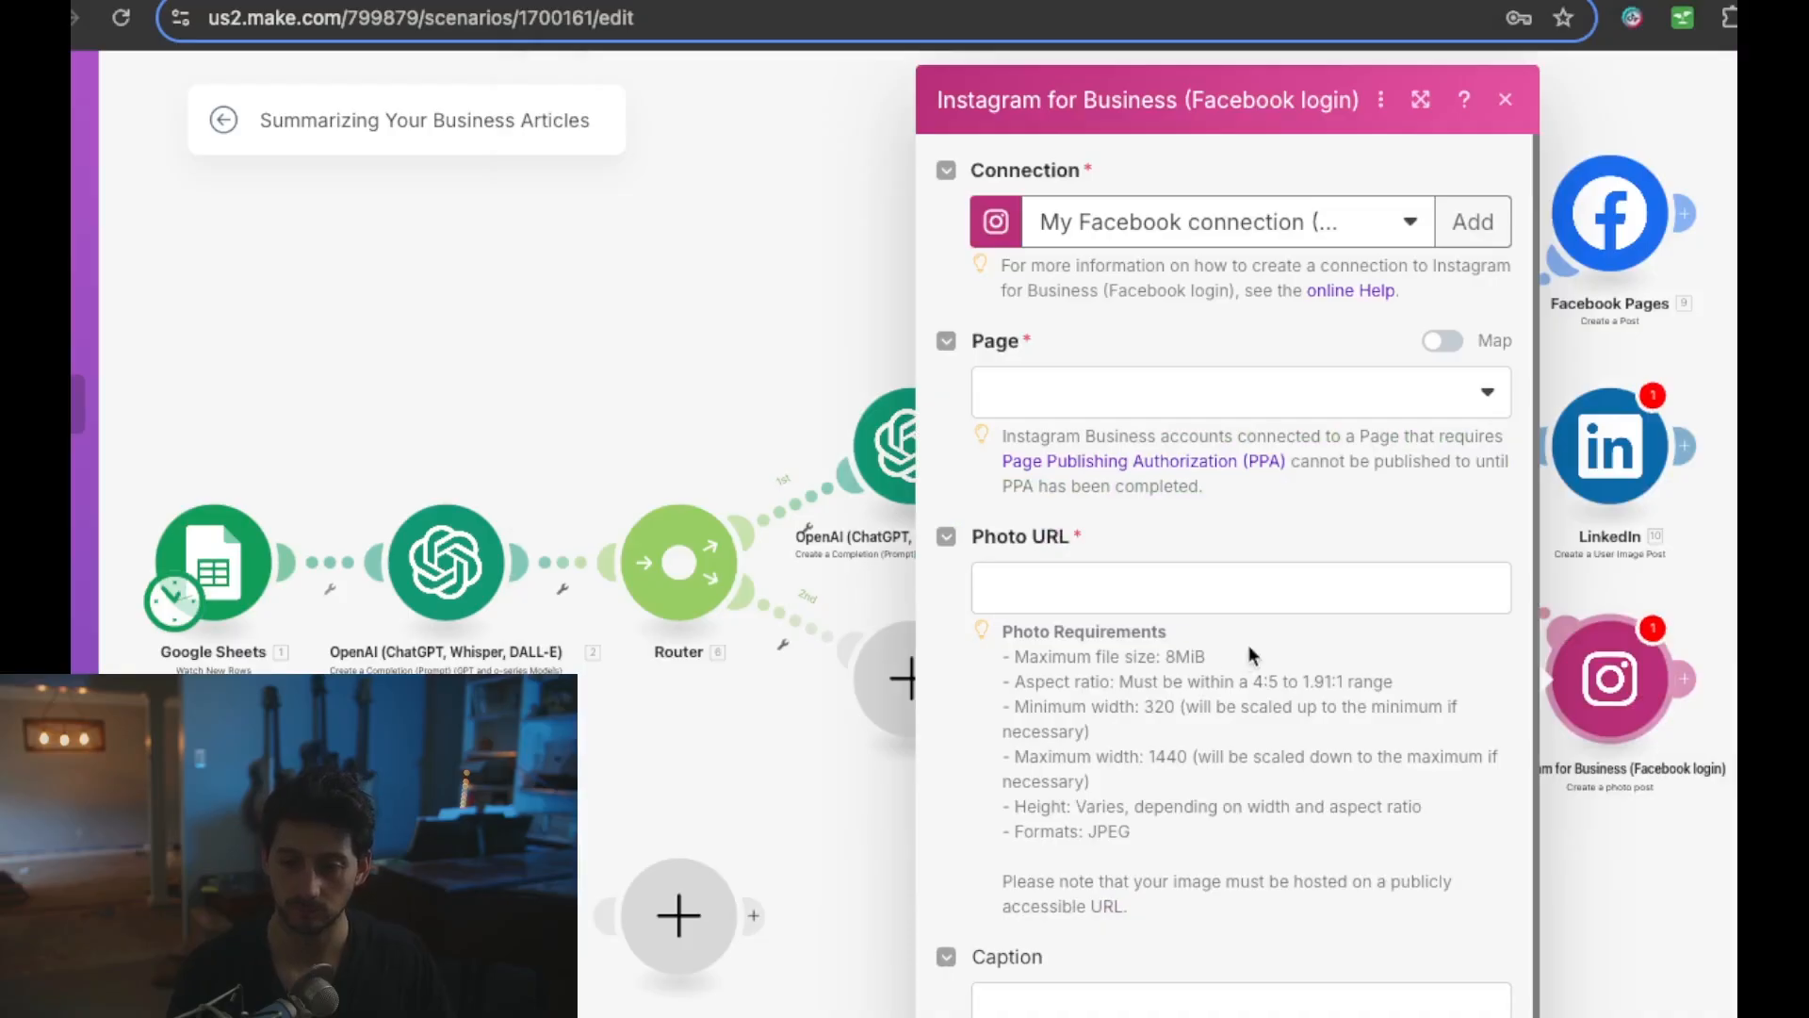
- Check the Instagram module's page choices and map its photo URL to Created from image generation module 12
left_click(1227, 407)
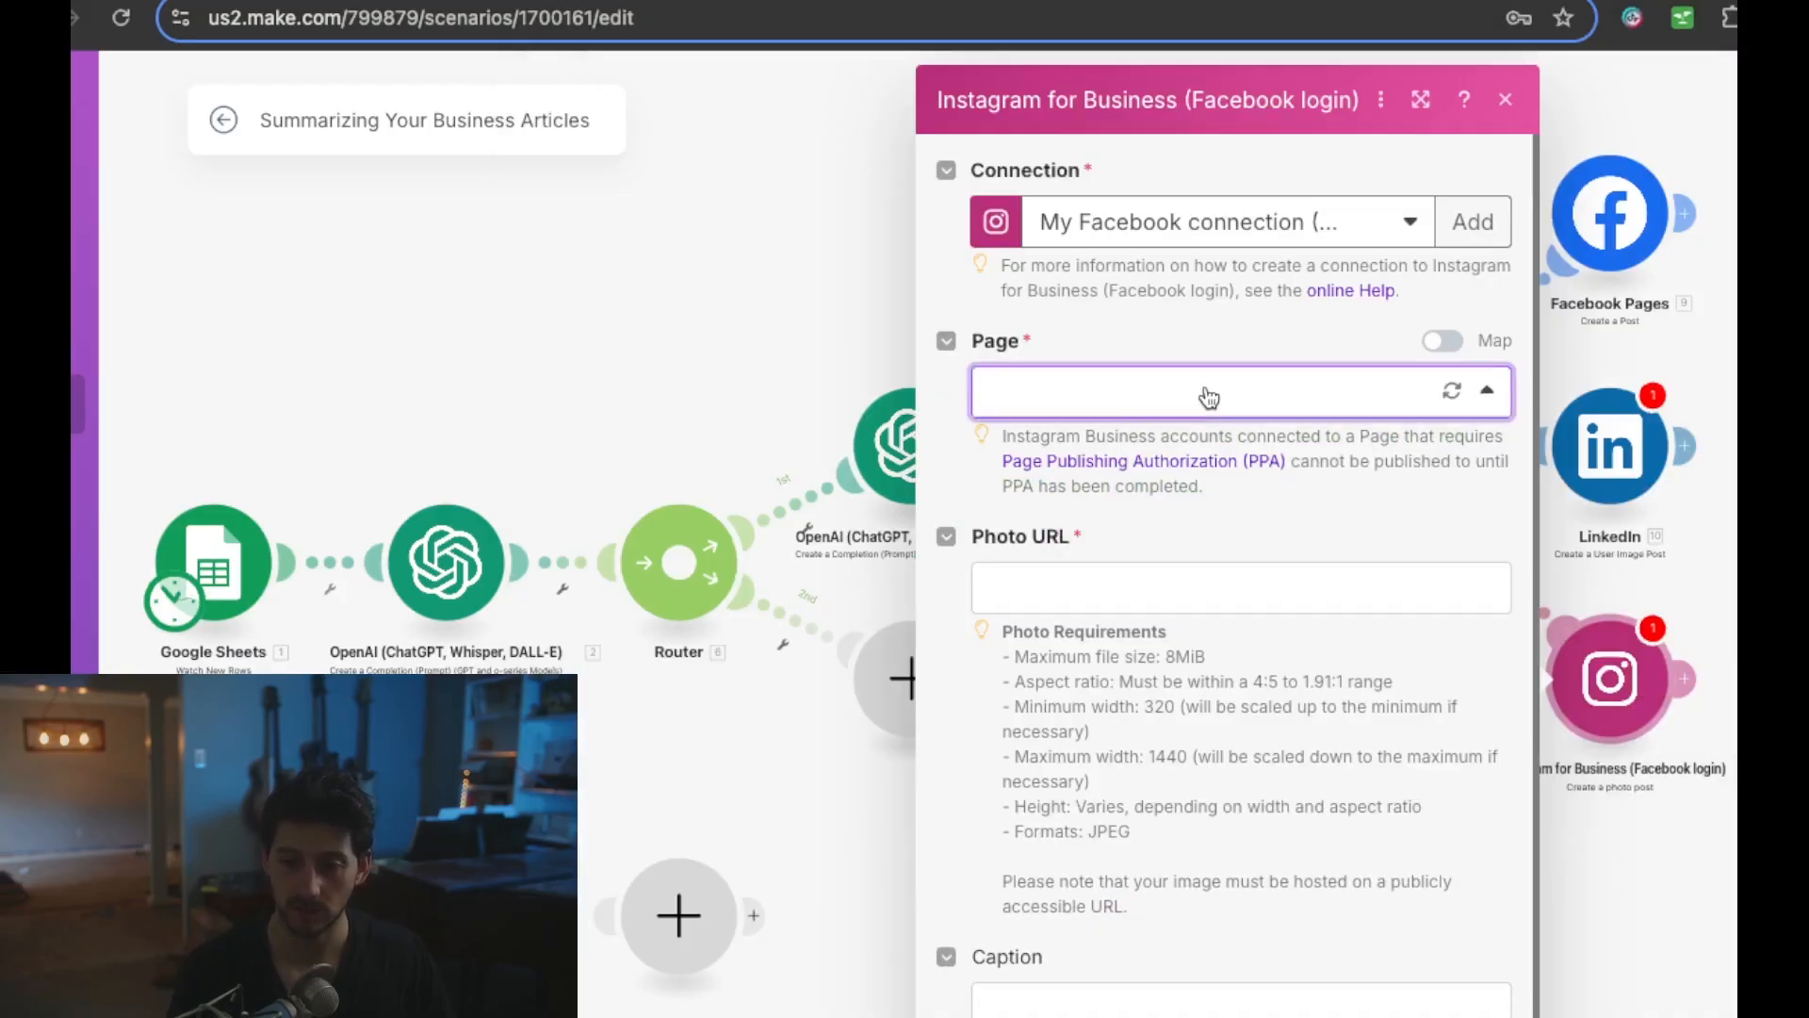
left_click(1489, 395)
left_click(1053, 603)
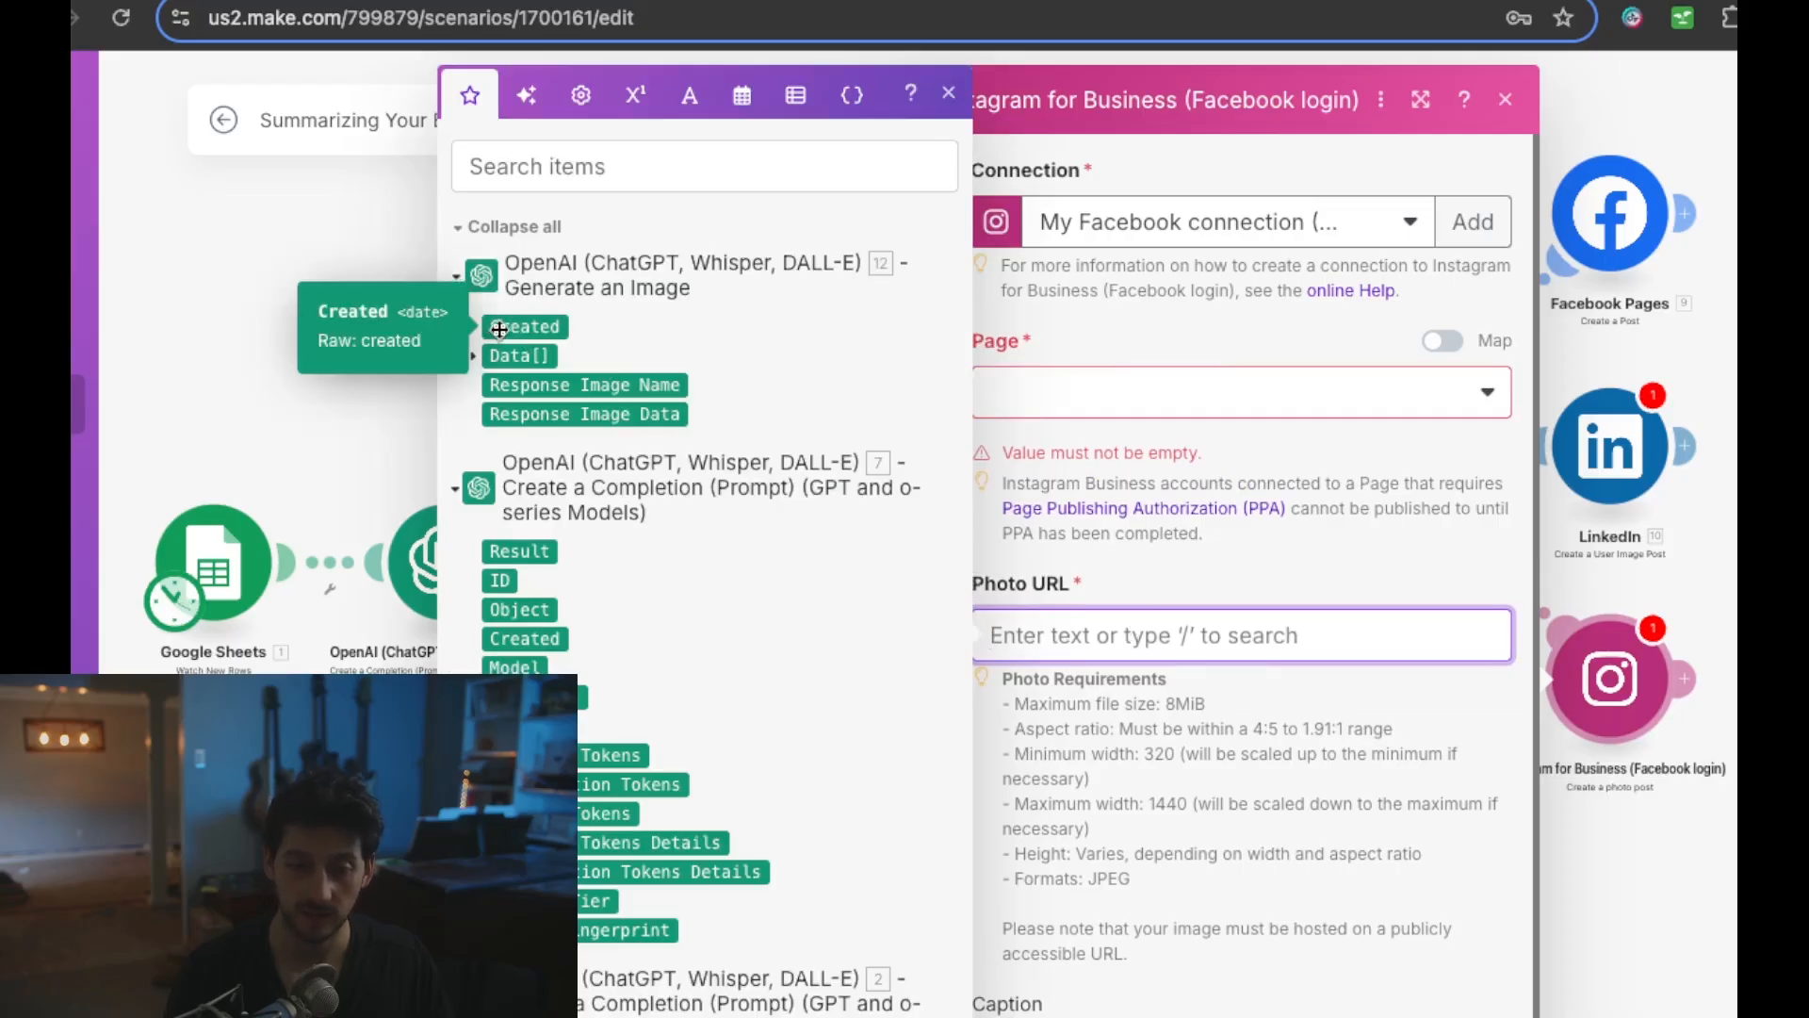
left_click(560, 321)
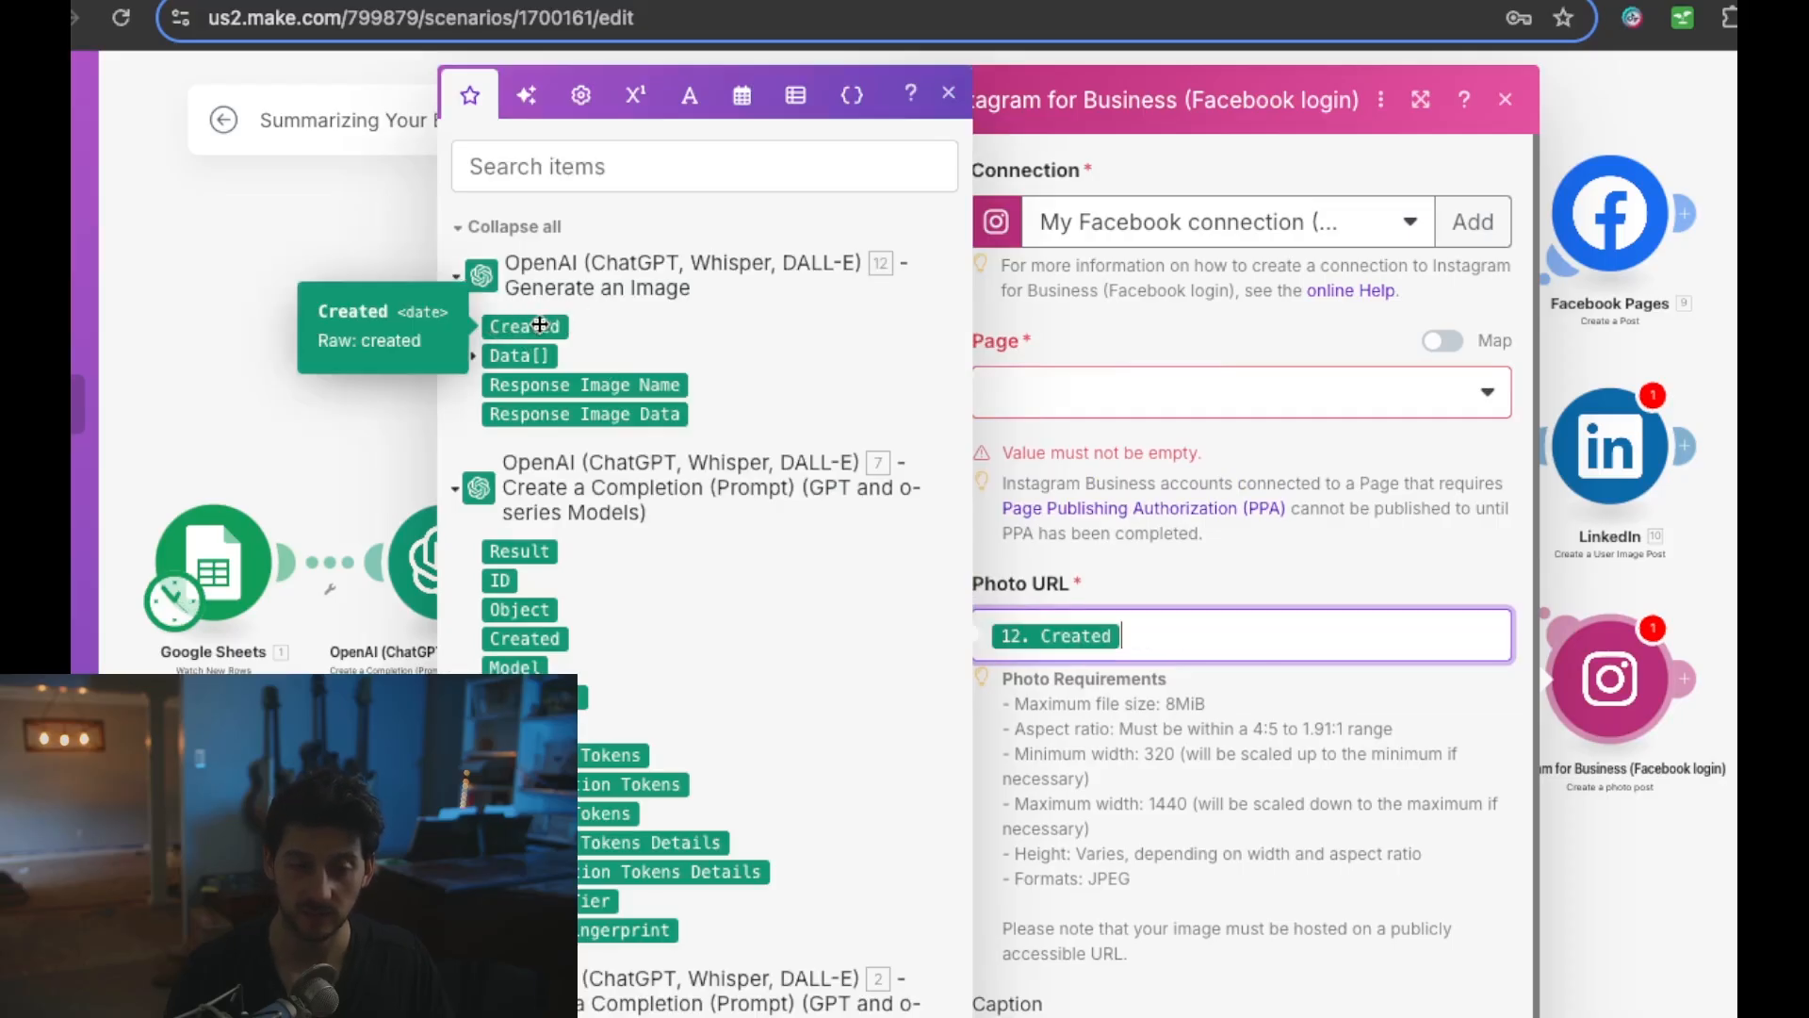
left_click(1227, 728)
scroll(1226, 728, "down", 2)
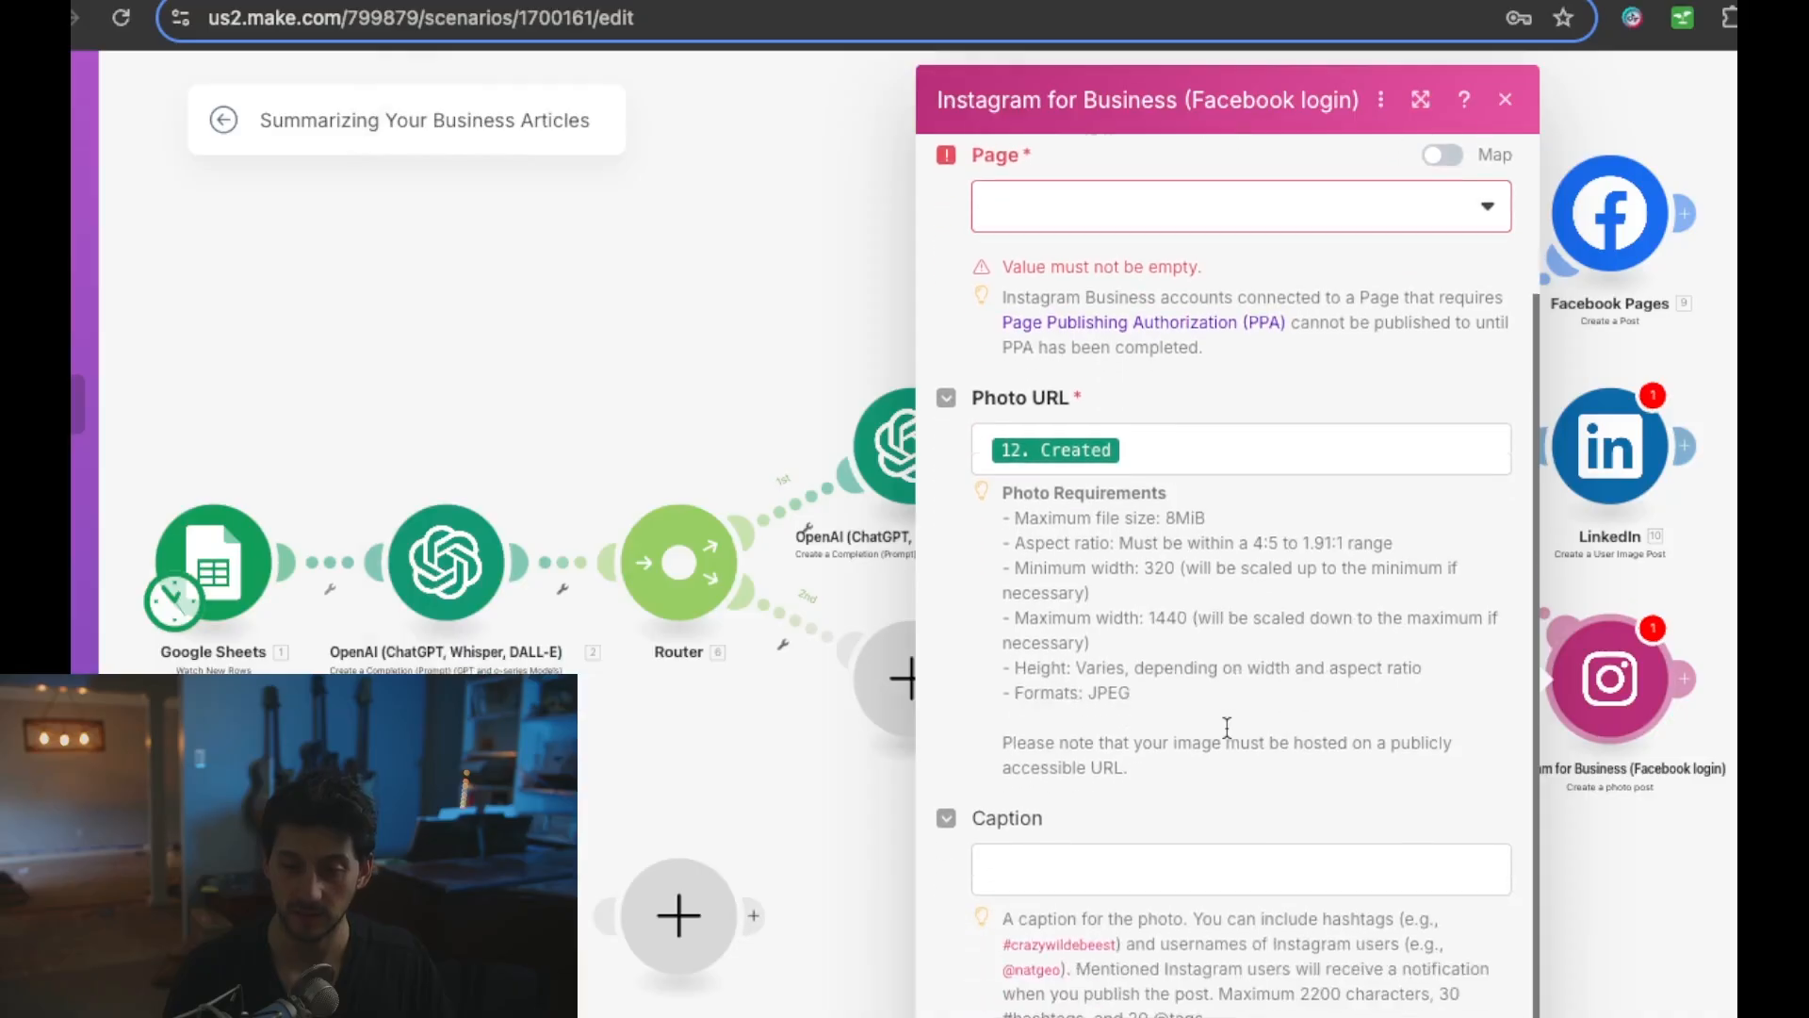
- Map the Instagram post's caption to the Result of OpenAI completion module 7
left_click(1117, 869)
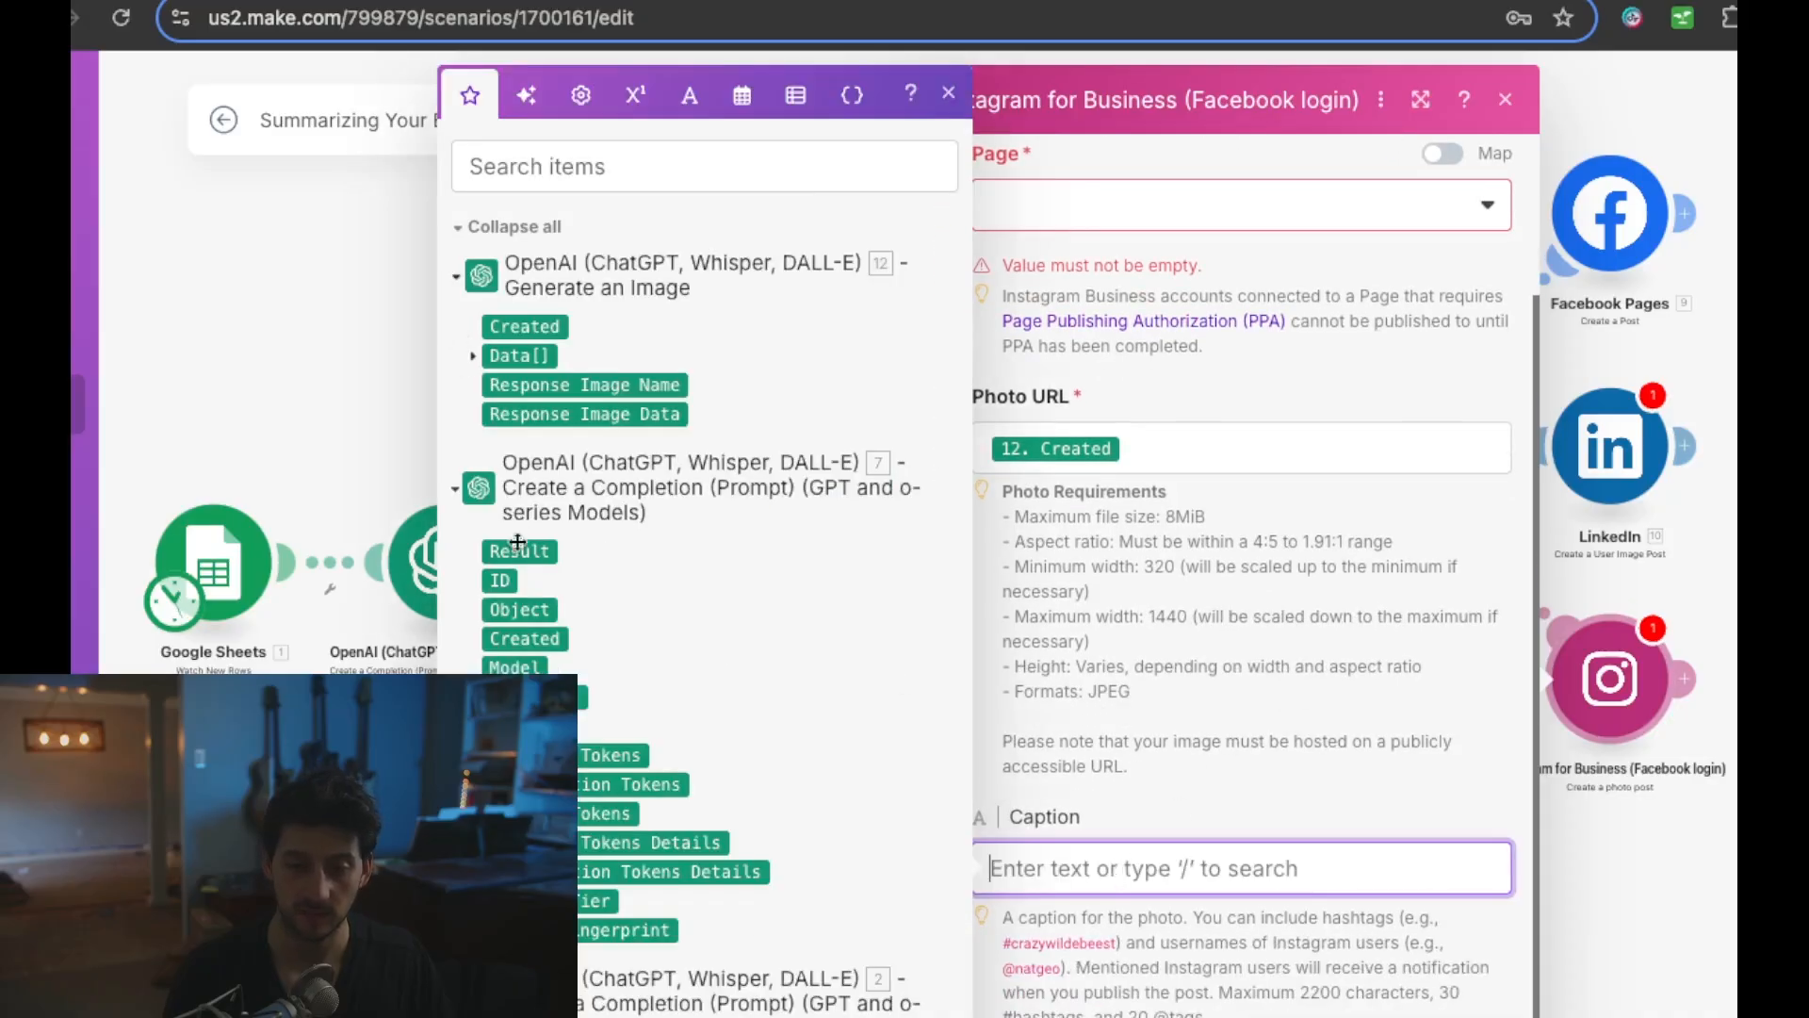
left_click(520, 551)
left_click(1199, 838)
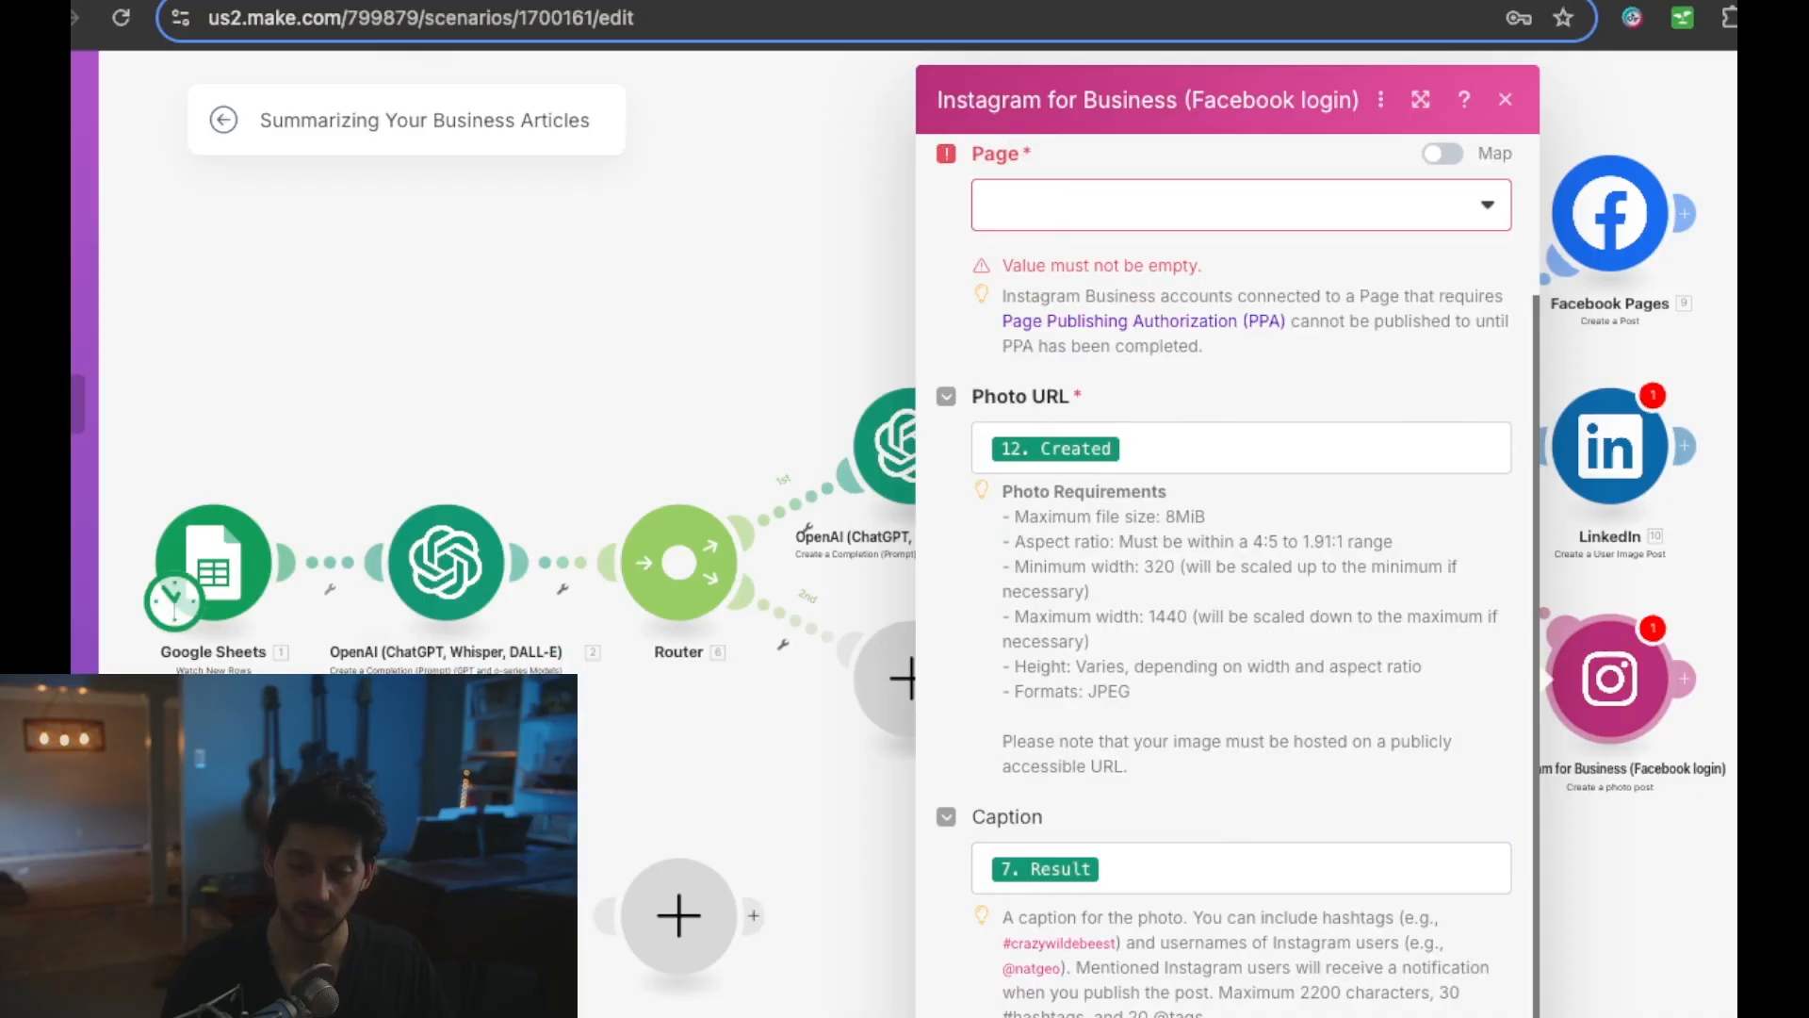
- Check the Instagram module's page choices again, leave the page empty, and save the module
scroll(1447, 775, "up", 2)
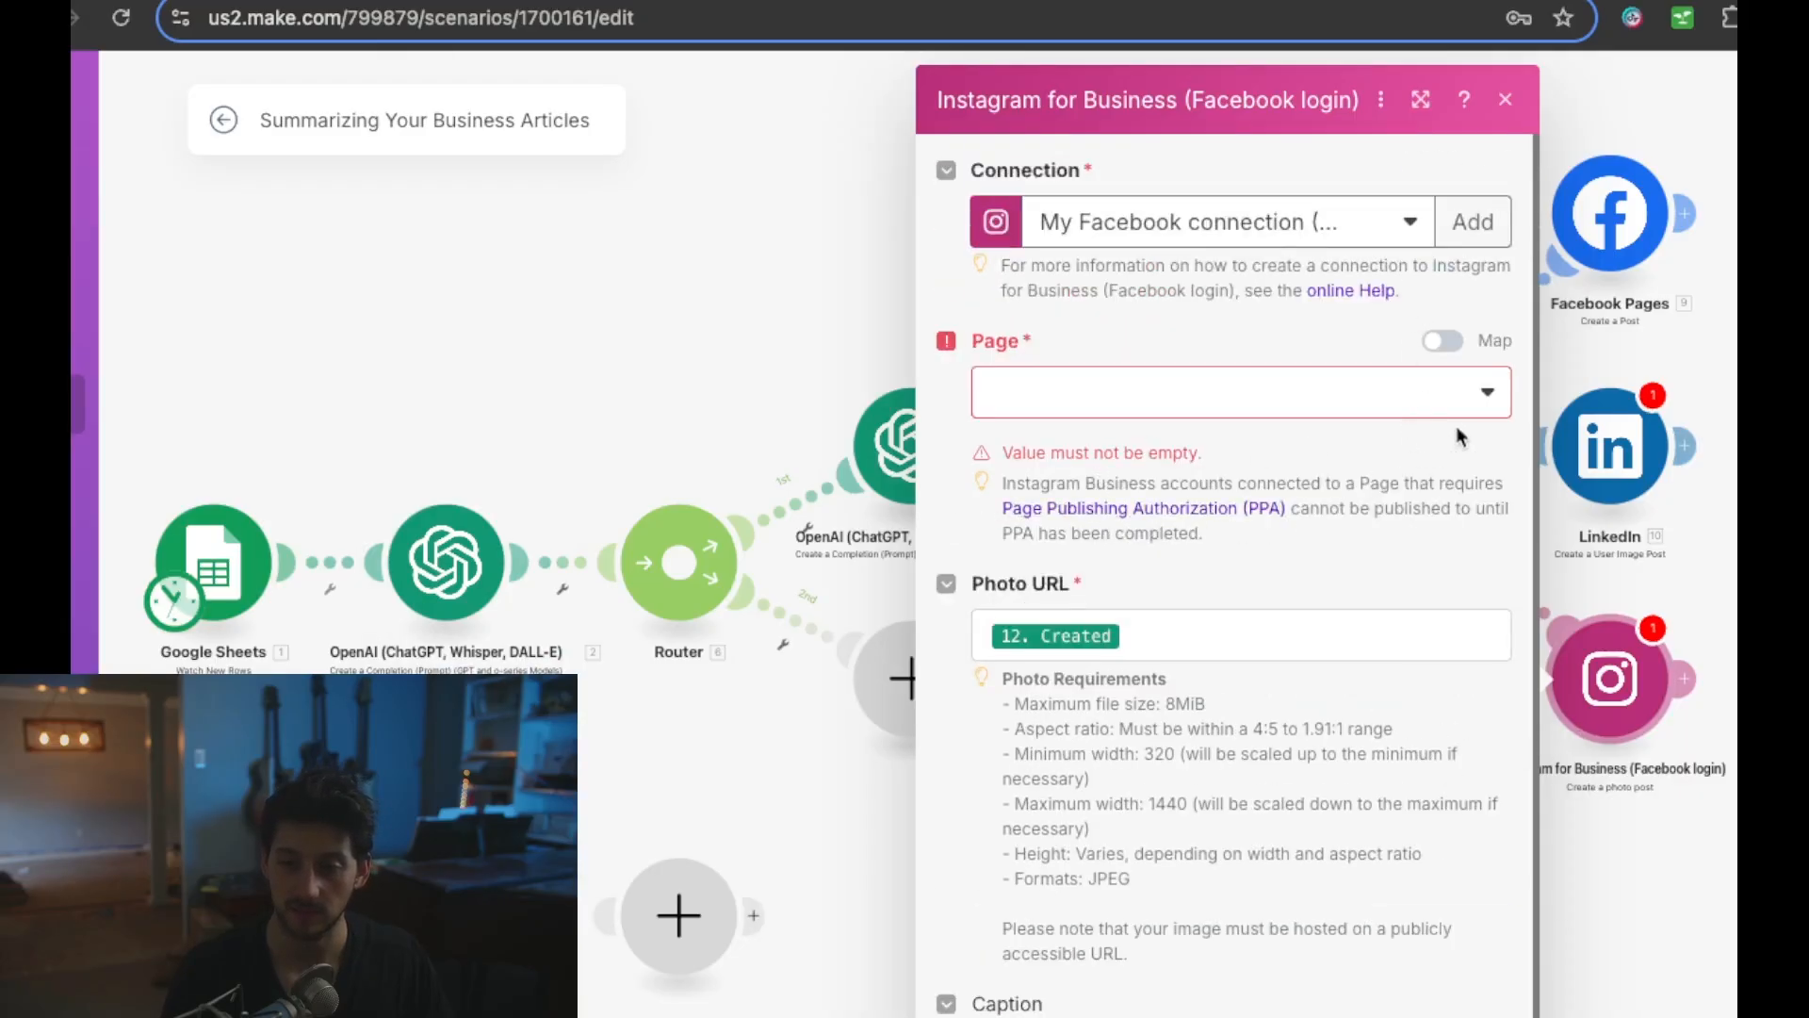
left_click(1487, 391)
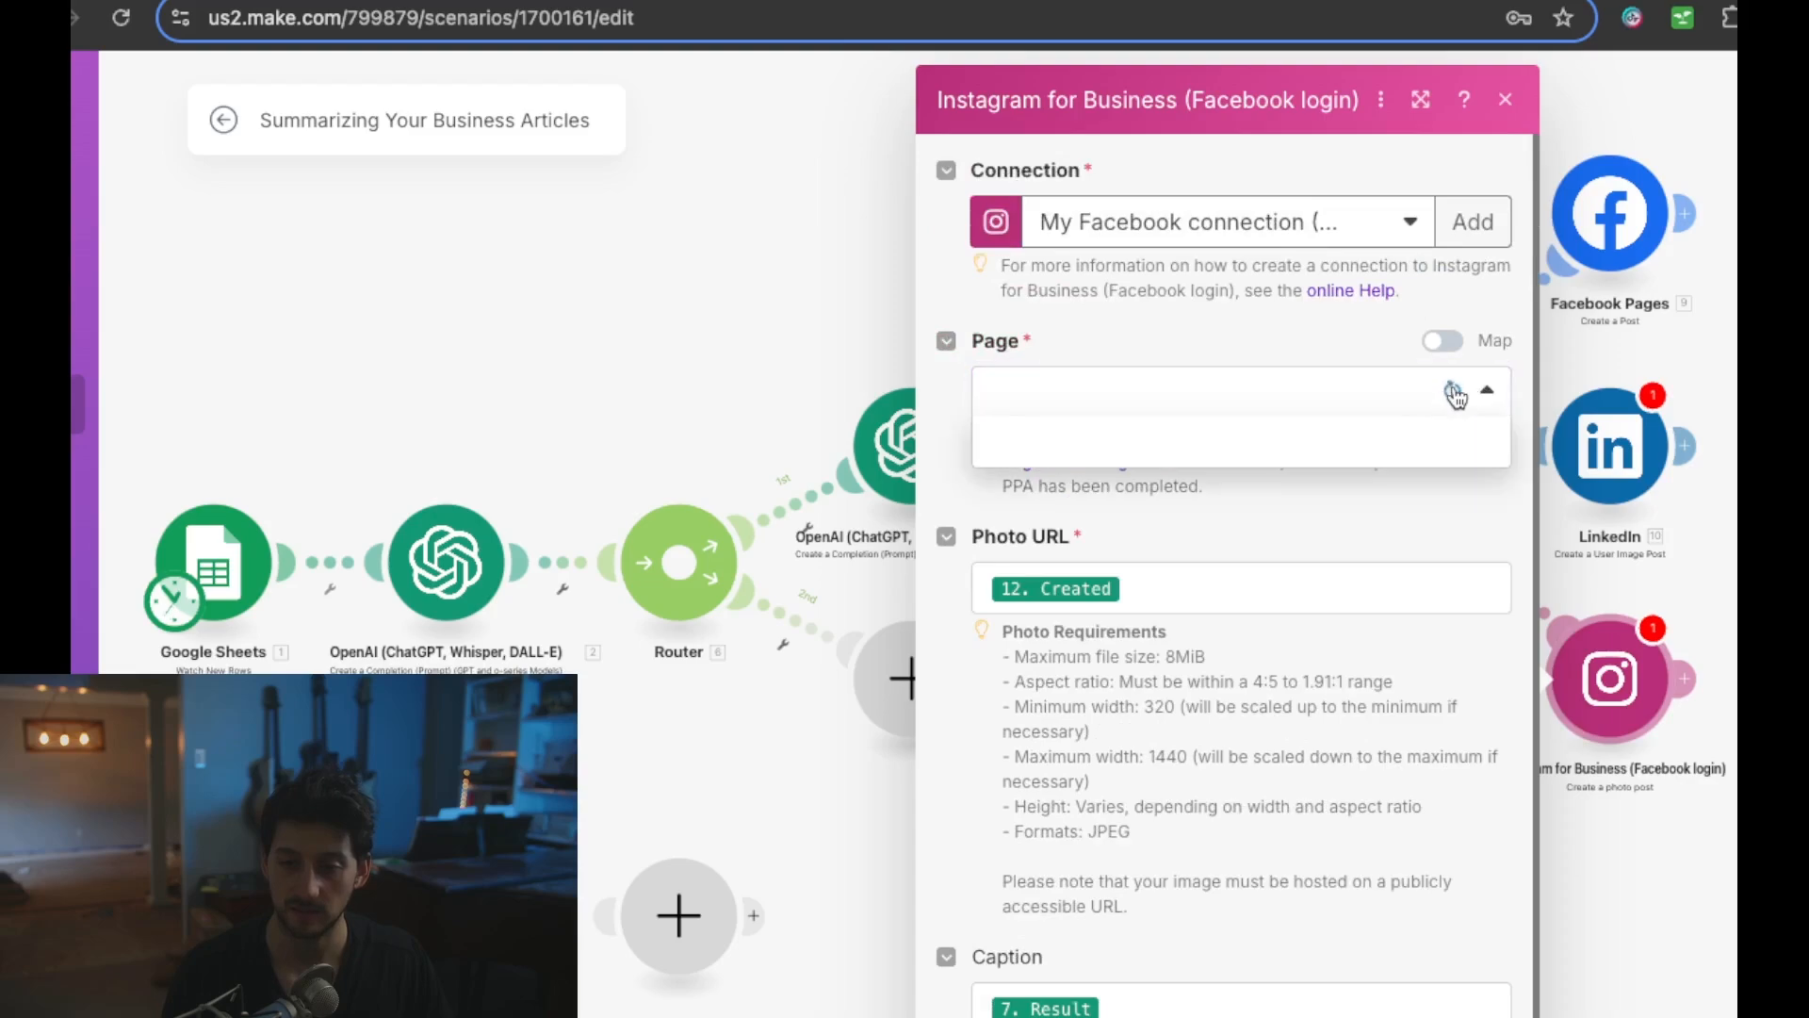
left_click(1476, 431)
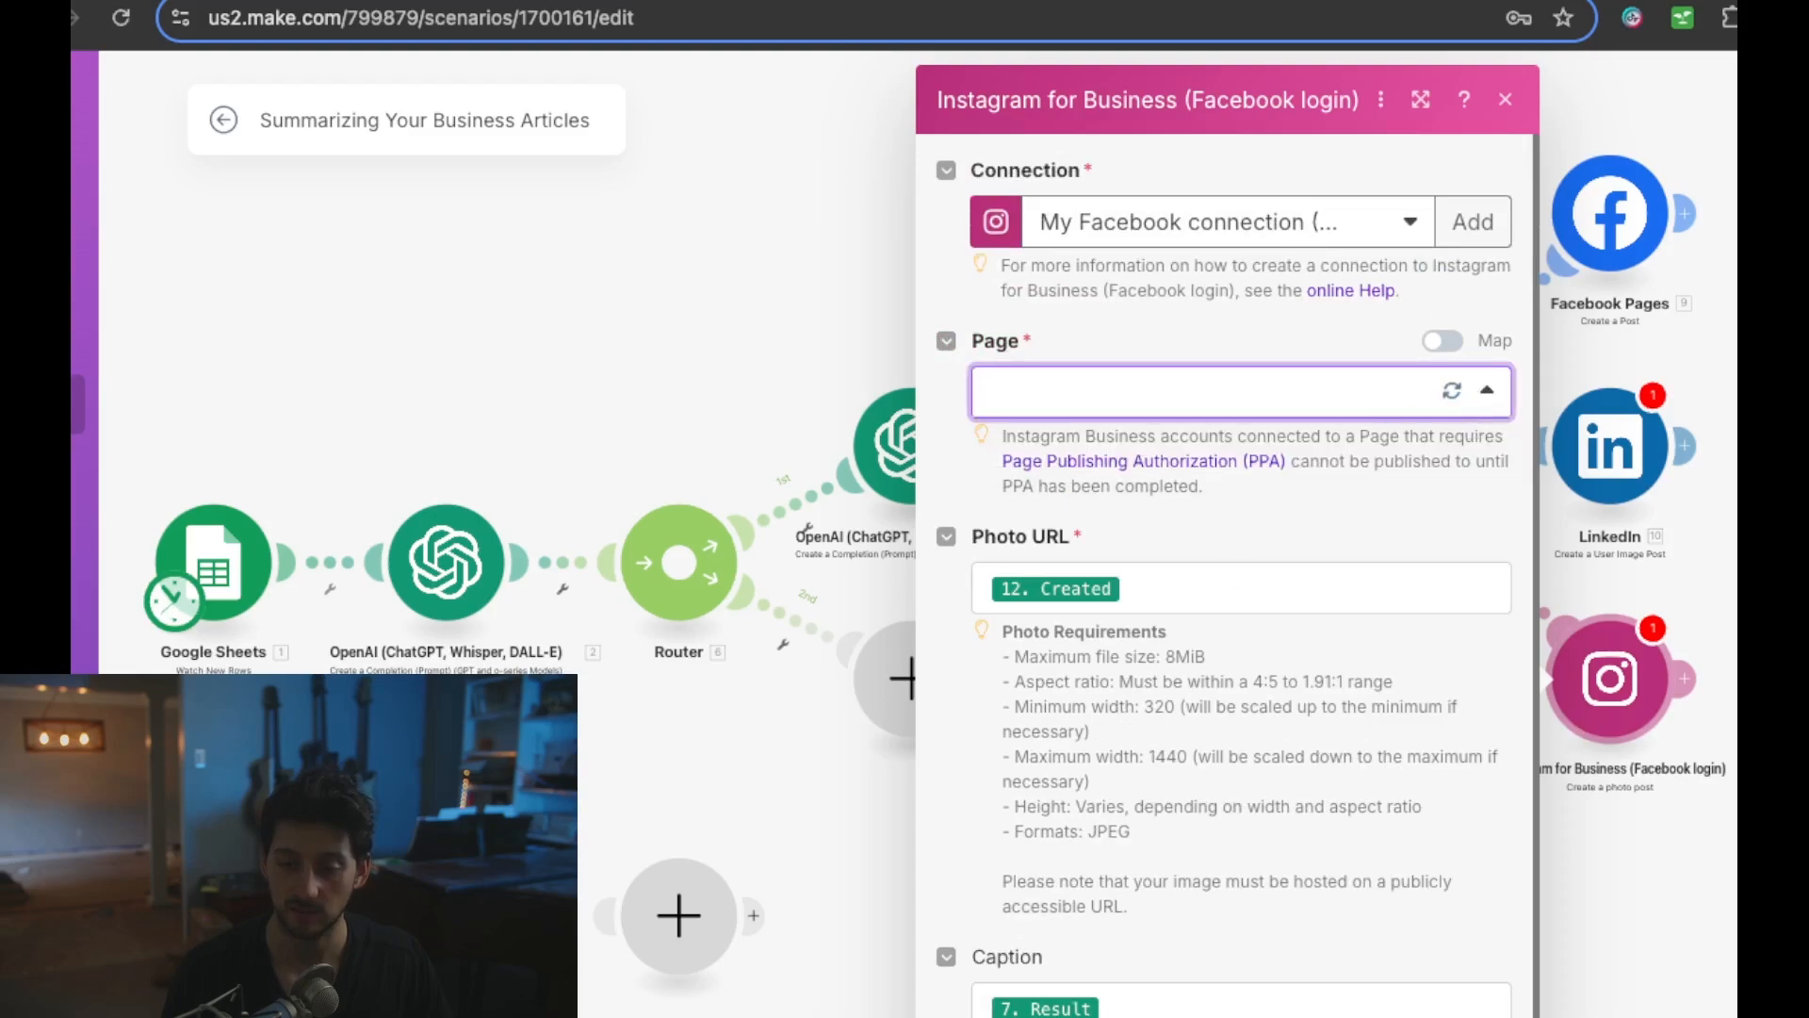
left_click(1237, 588)
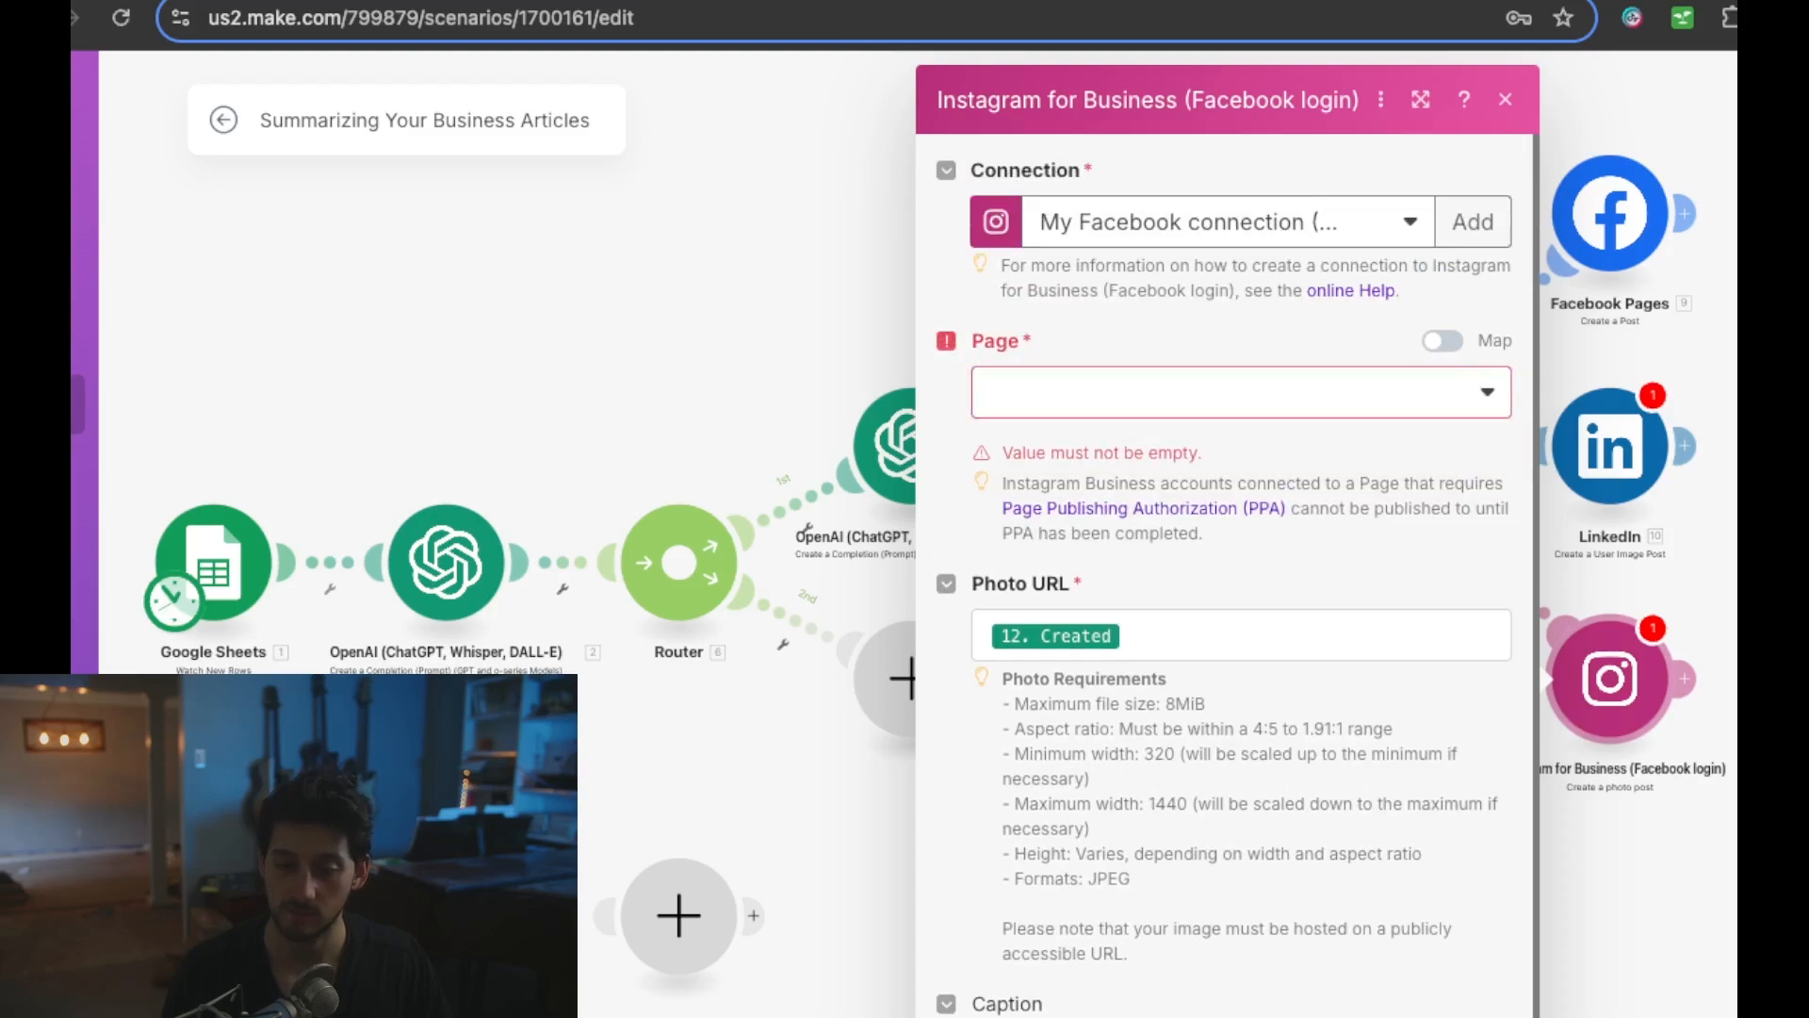
left_click(1476, 1016)
scroll(1451, 801, "down", 2)
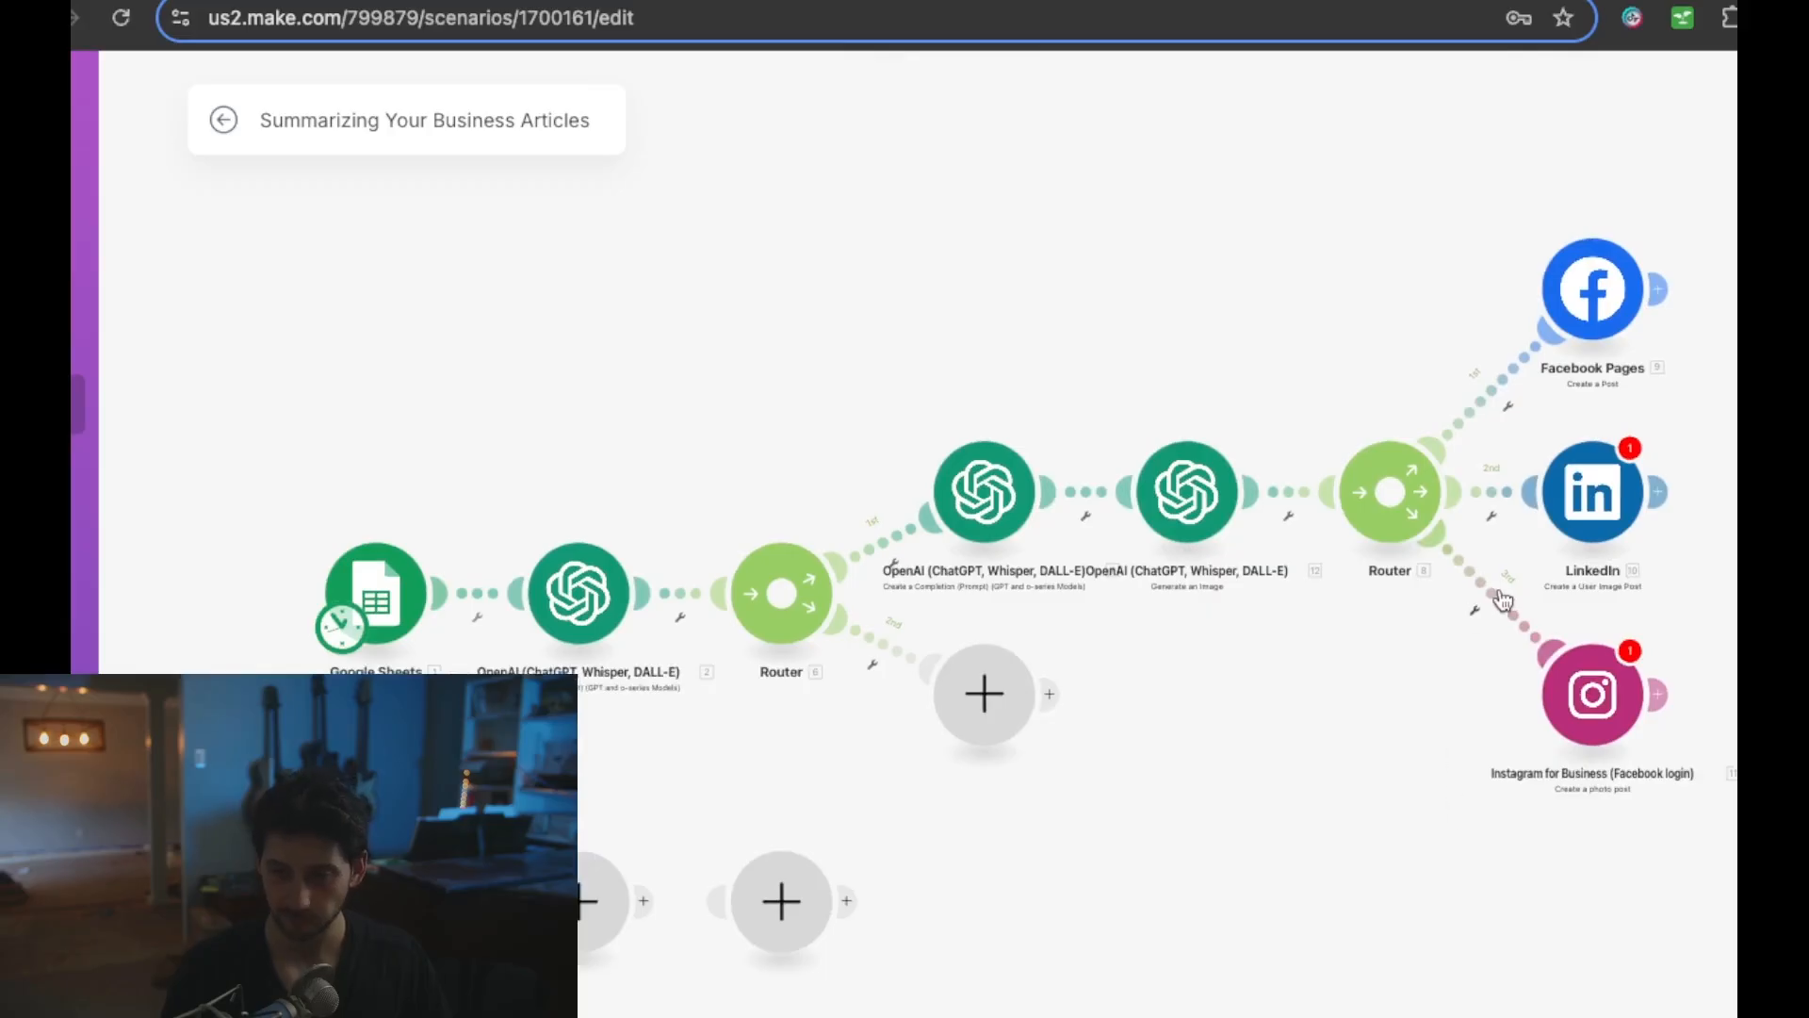
- Unlink the Instagram, Facebook Pages and LinkedIn modules from the second Router
right_click(1476, 622)
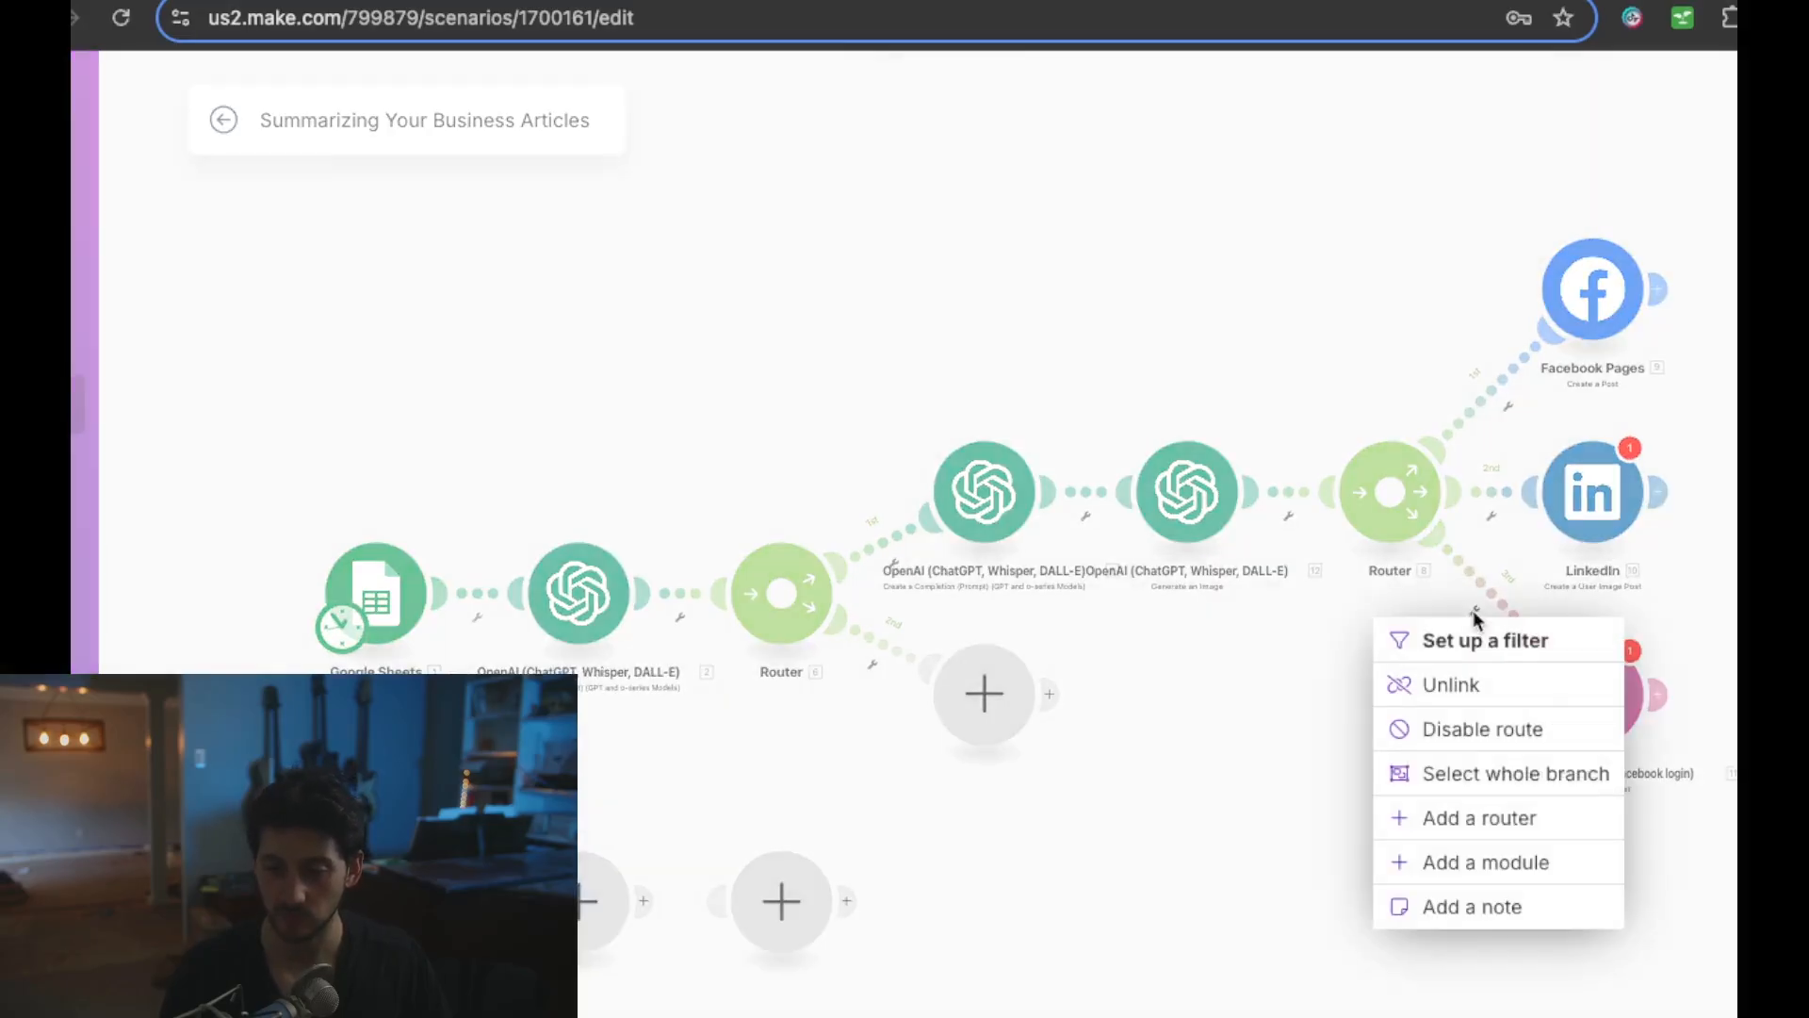
left_click(1463, 689)
right_click(1509, 412)
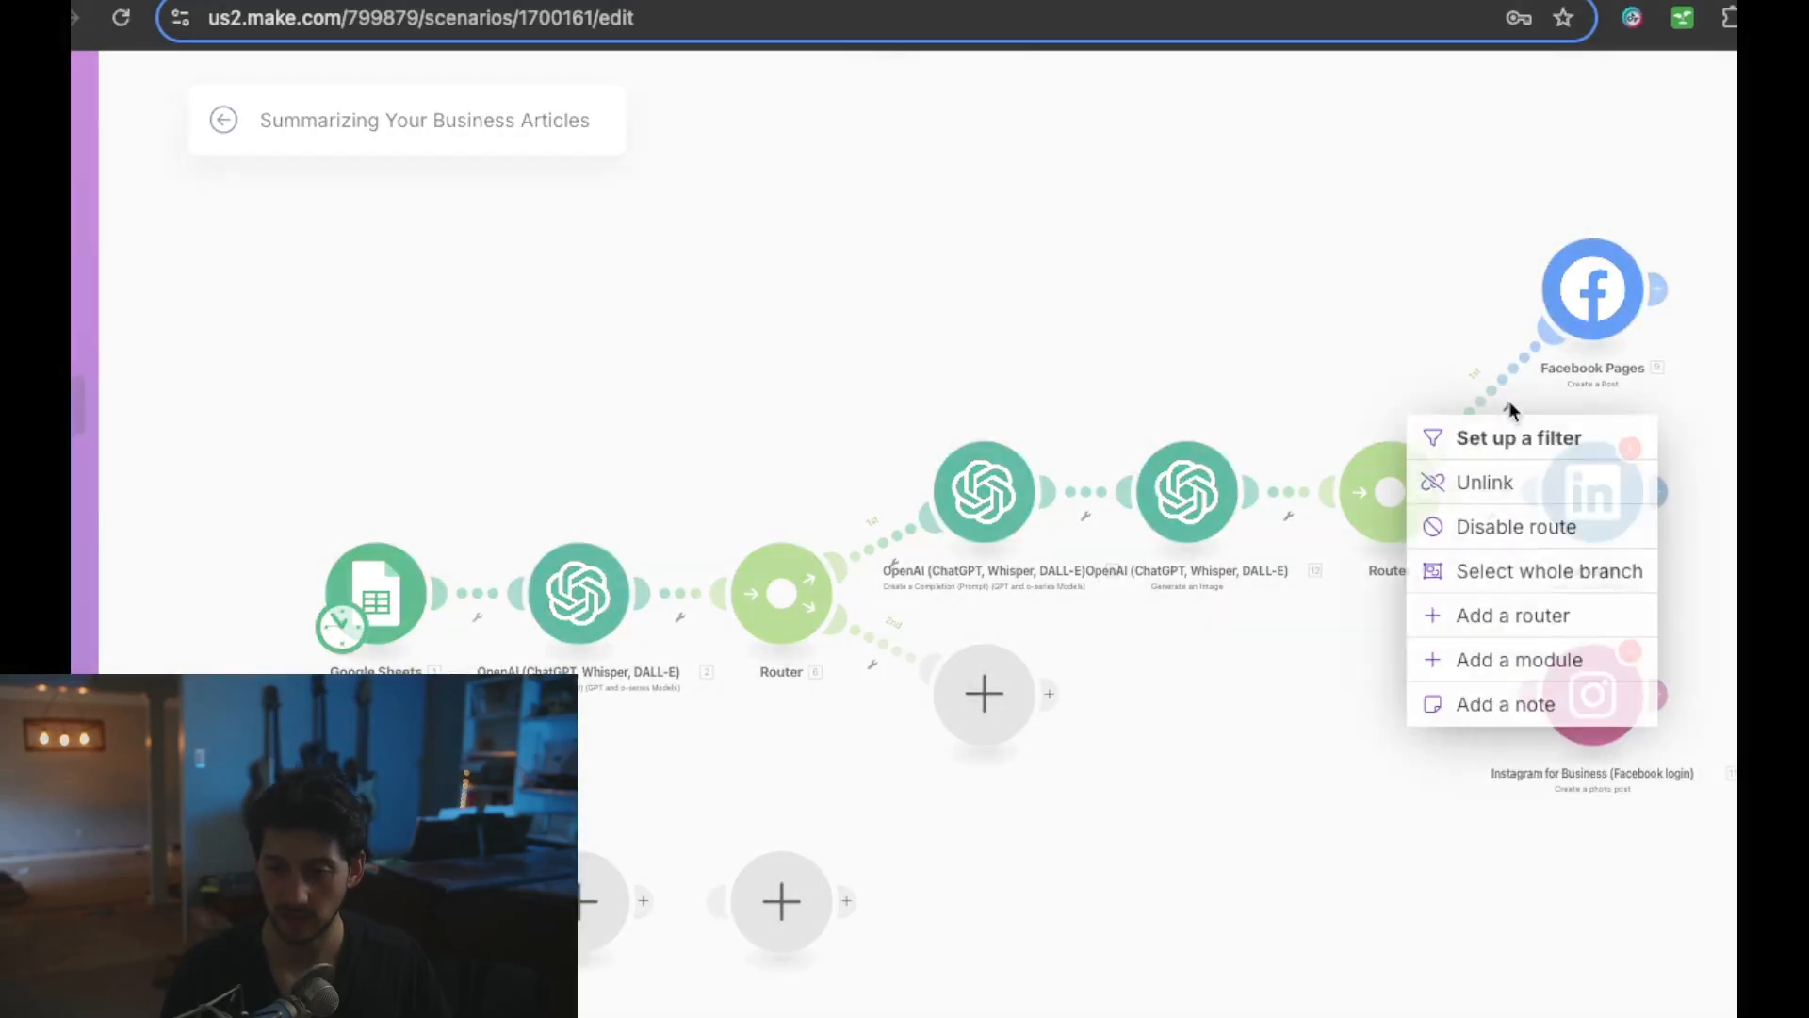
left_click(1470, 478)
right_click(1489, 521)
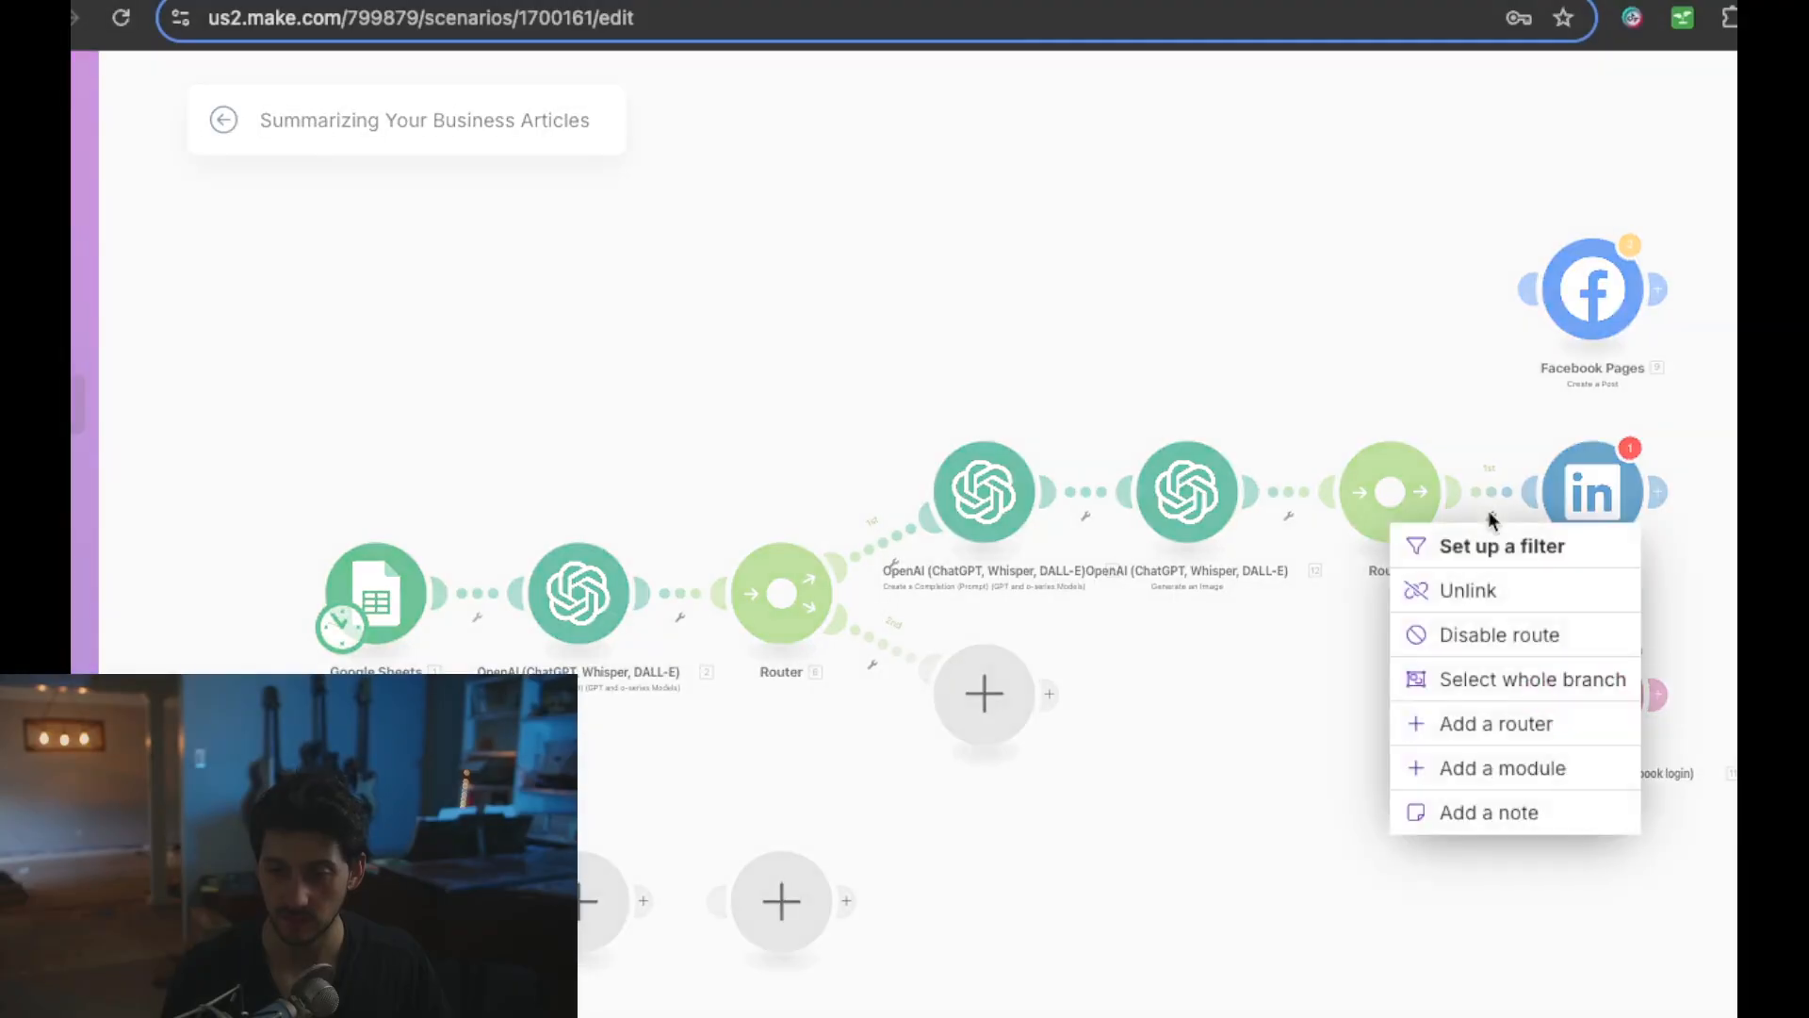
left_click(1477, 589)
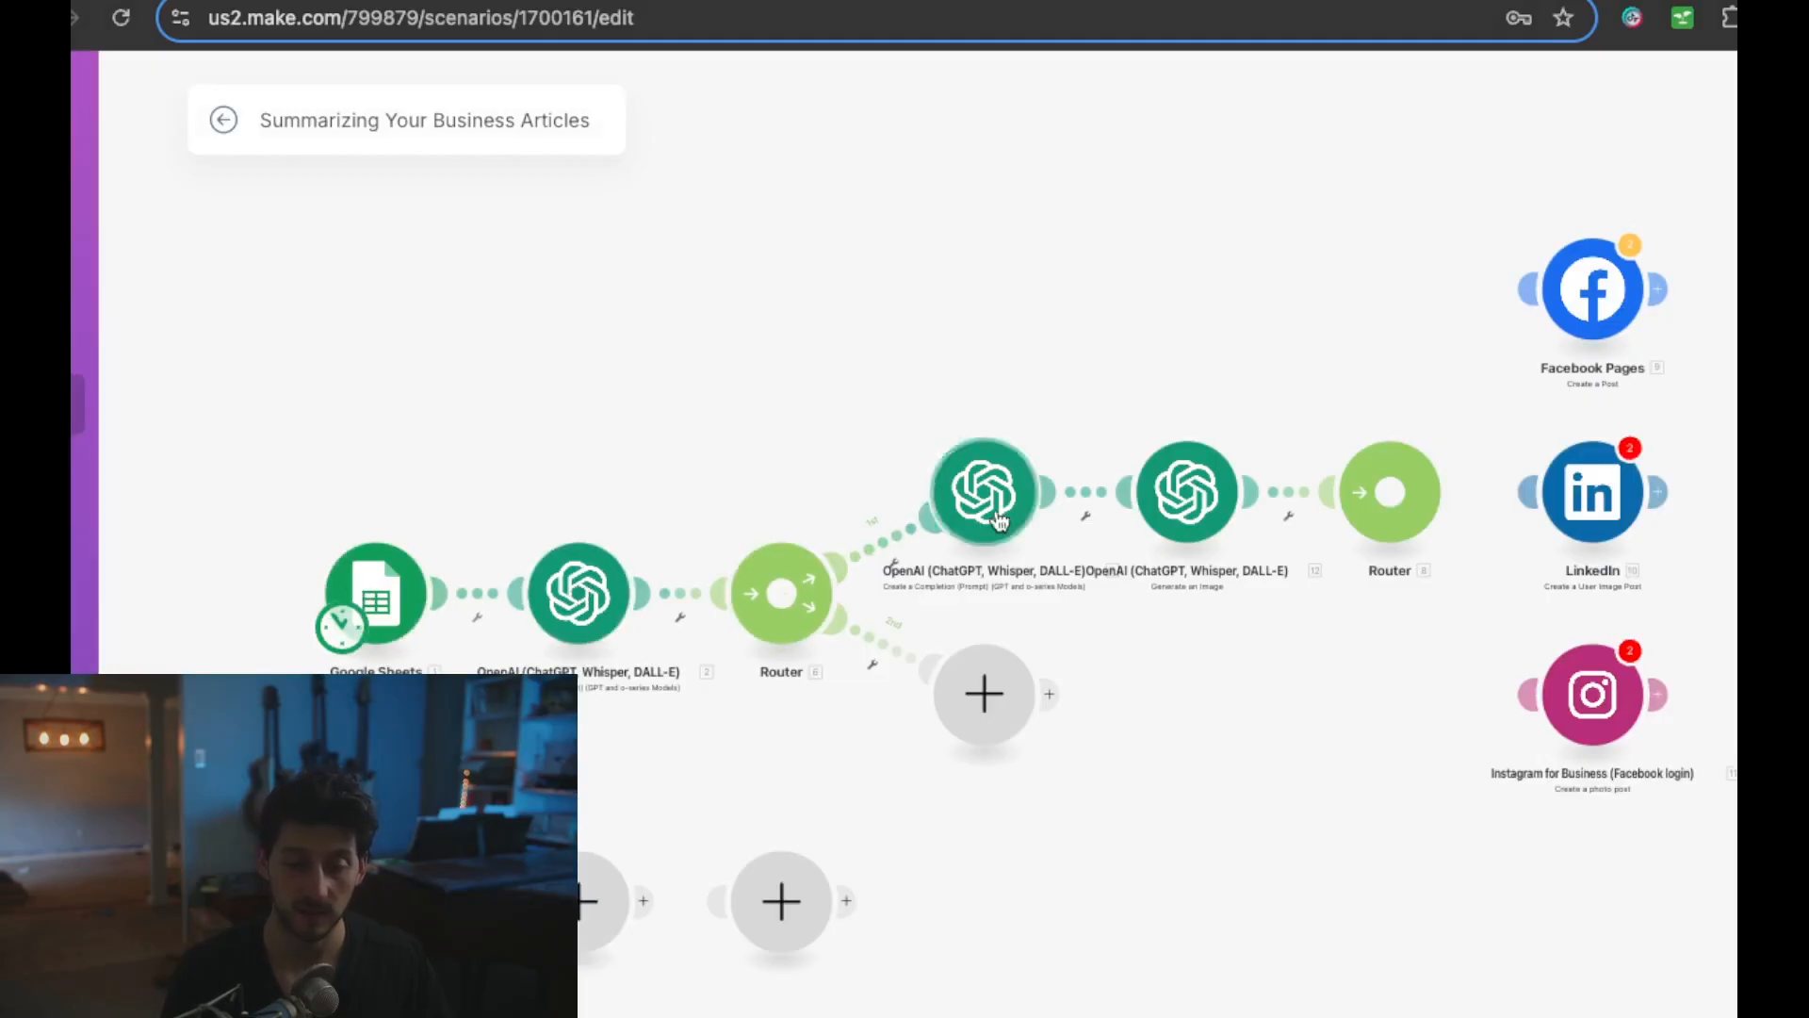
- Add an OpenAI Create a Completion module to the empty second route of the first Router and look at its settings
left_click(988, 697)
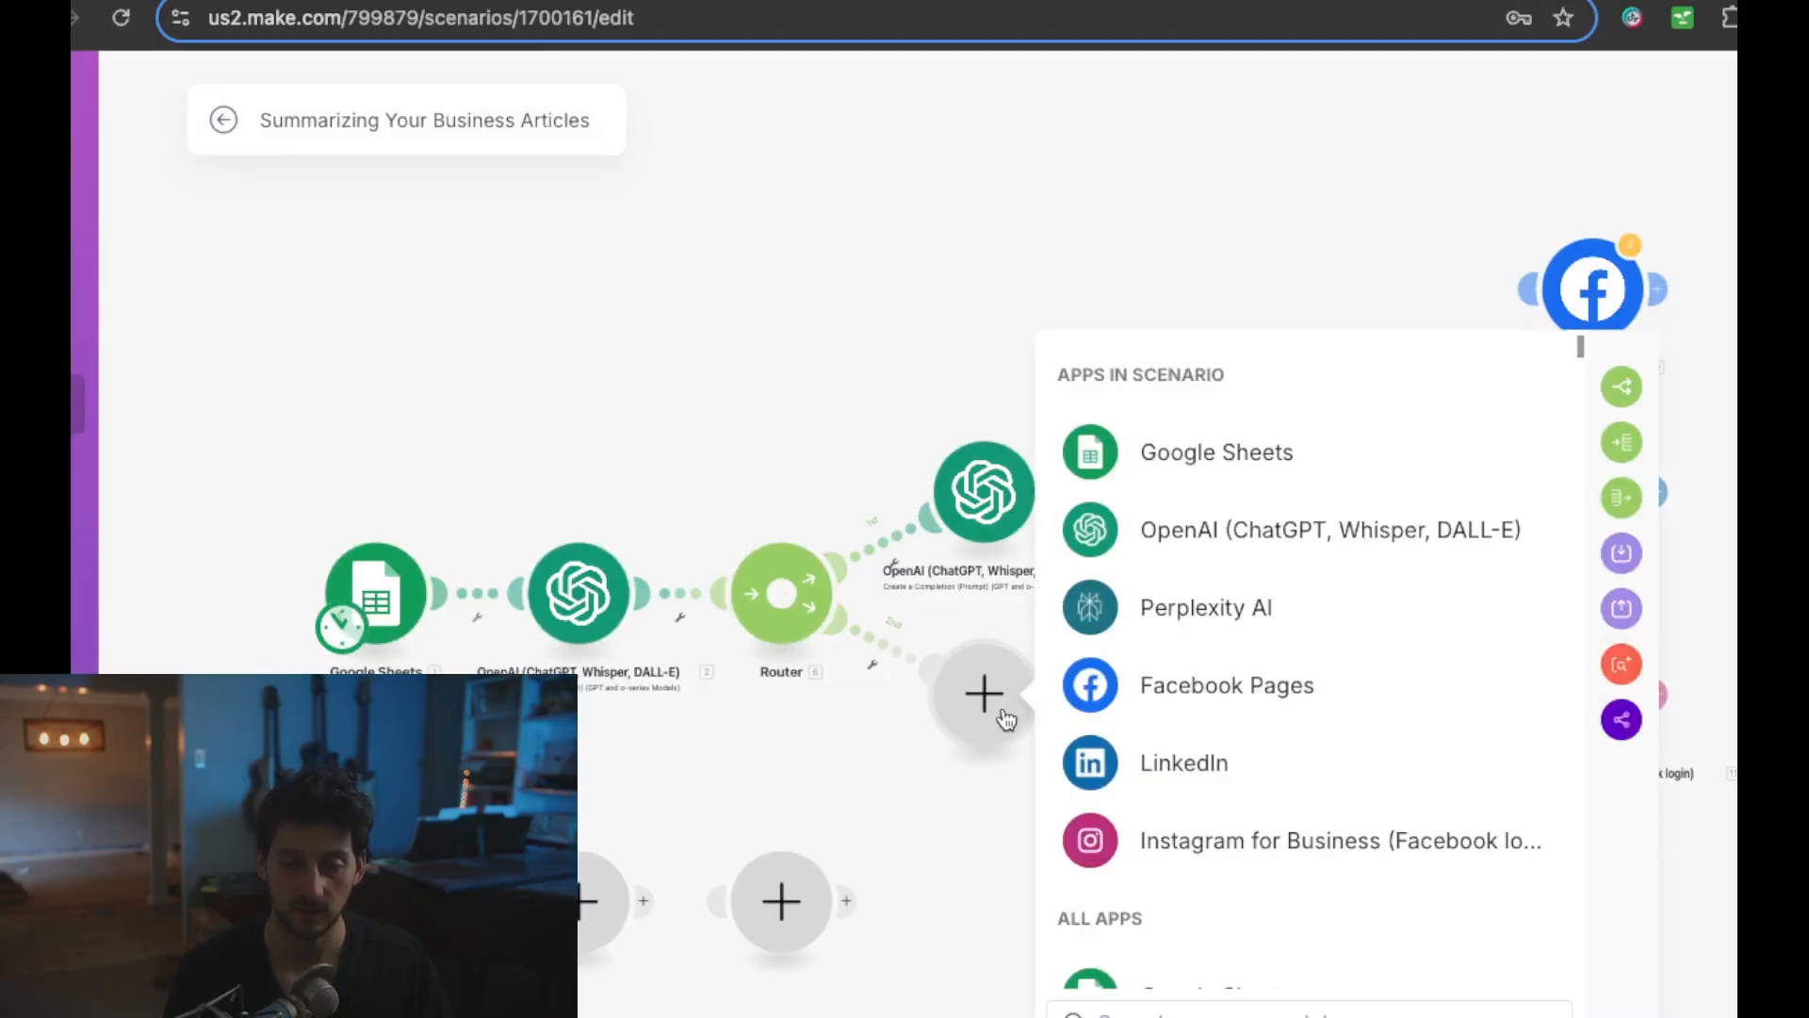
left_click(1180, 535)
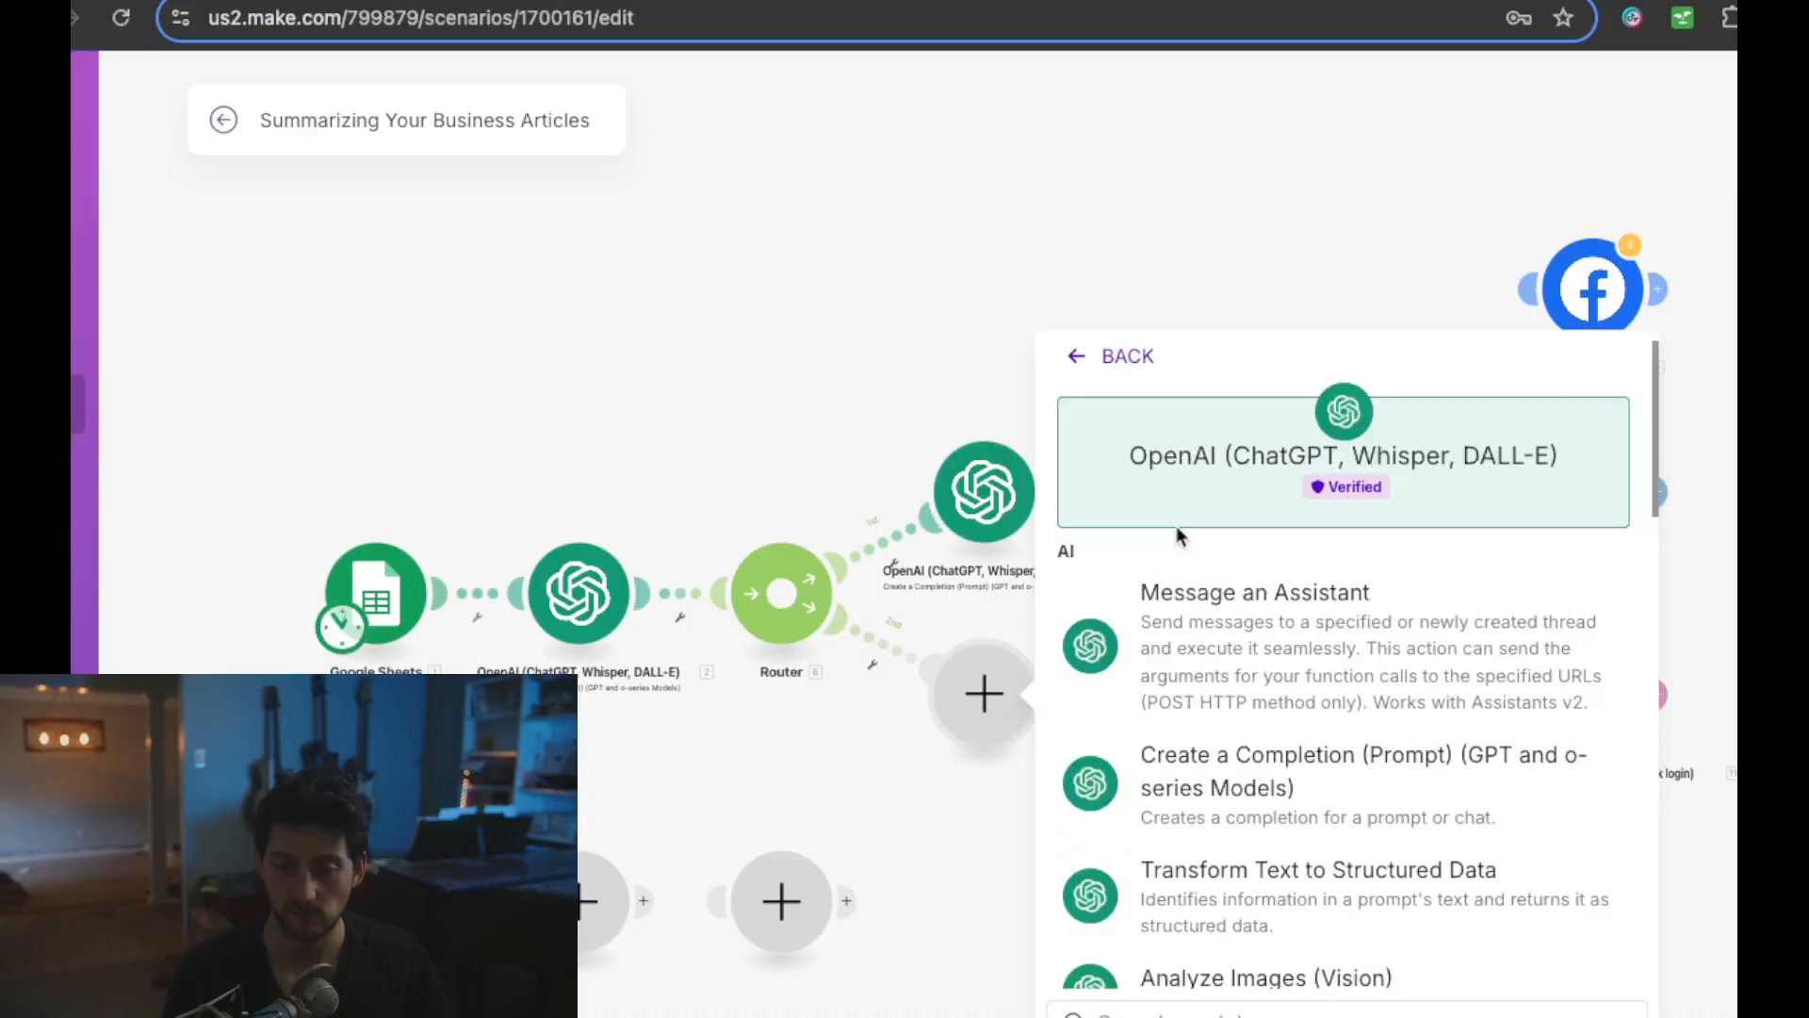
left_click(1251, 799)
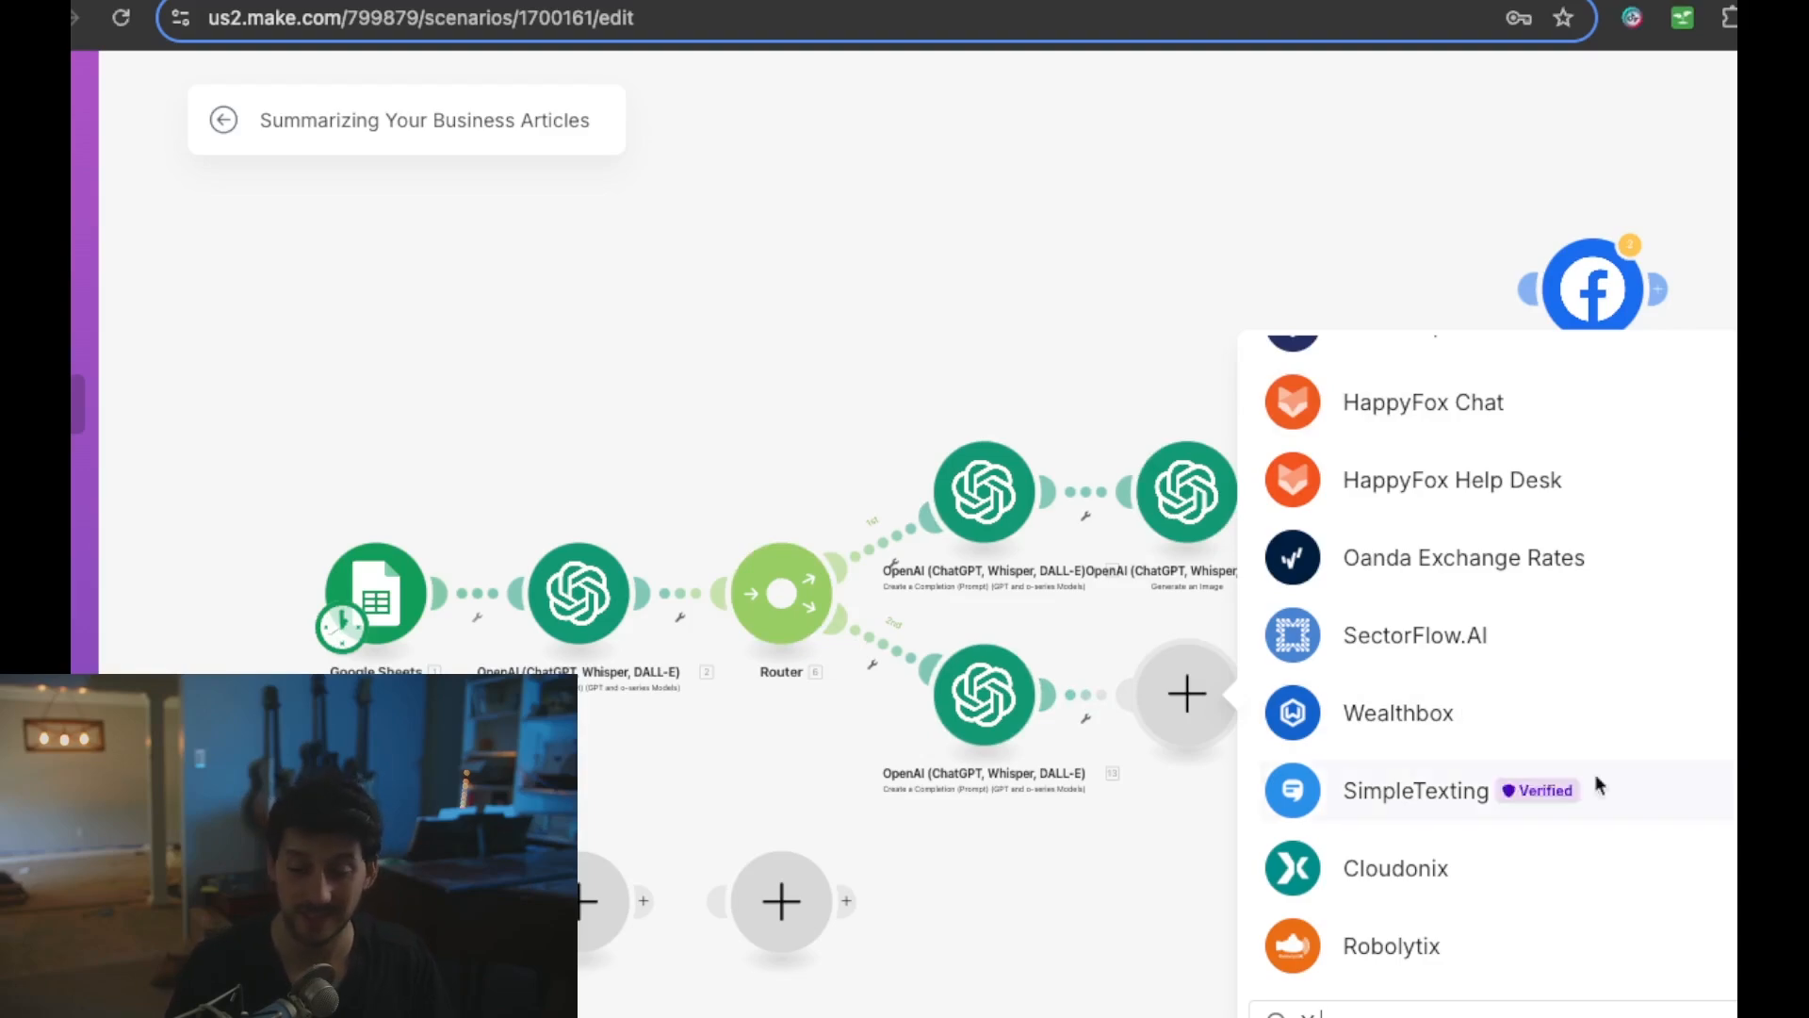
left_click(1162, 909)
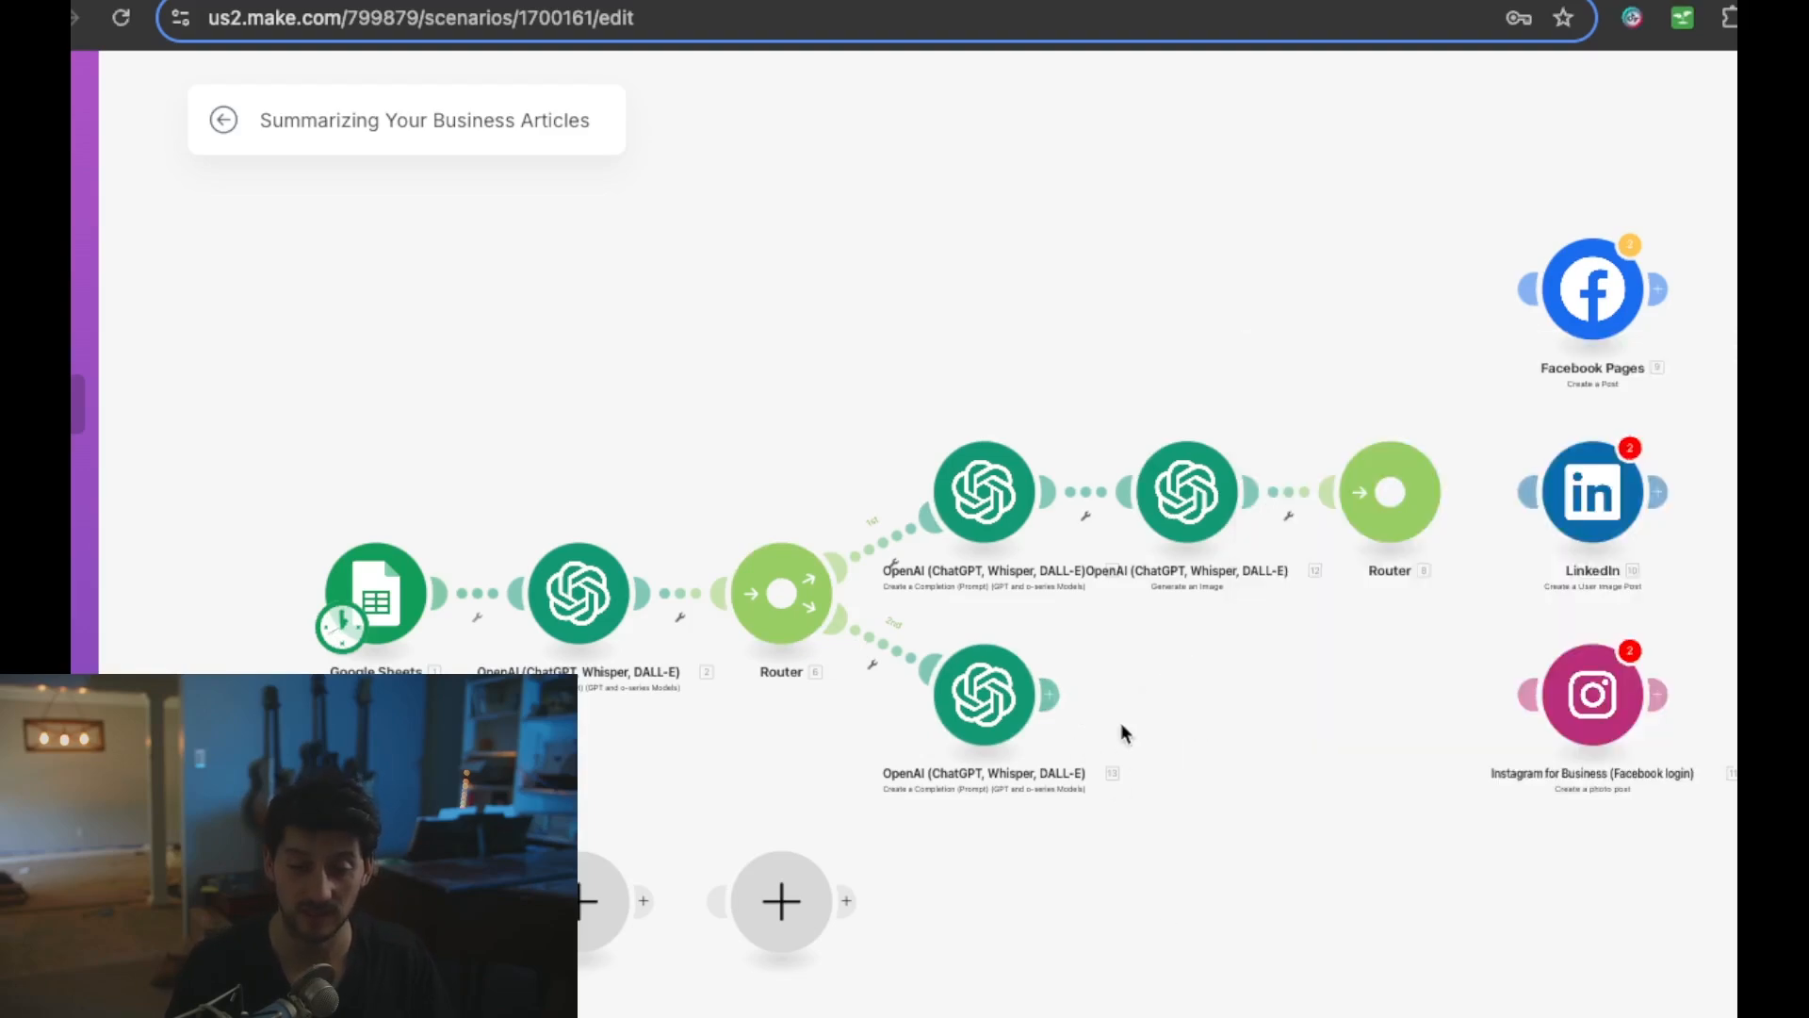
left_click(1007, 705)
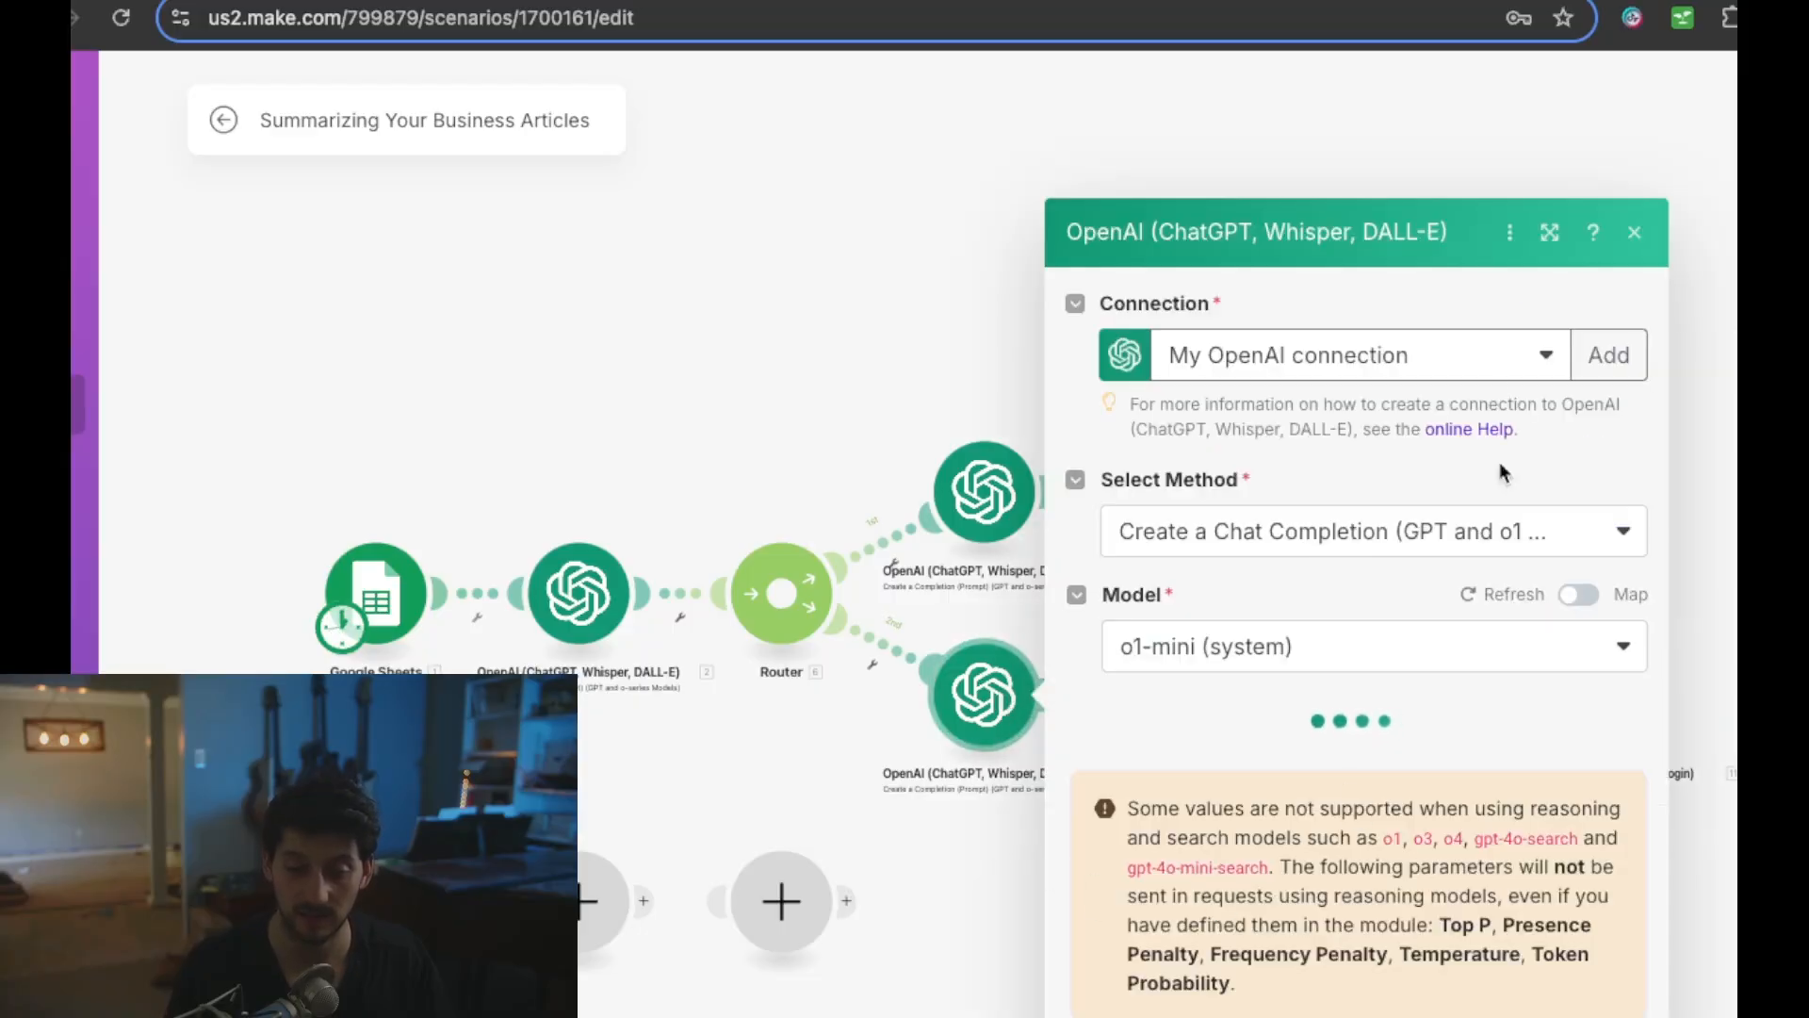
left_click(848, 744)
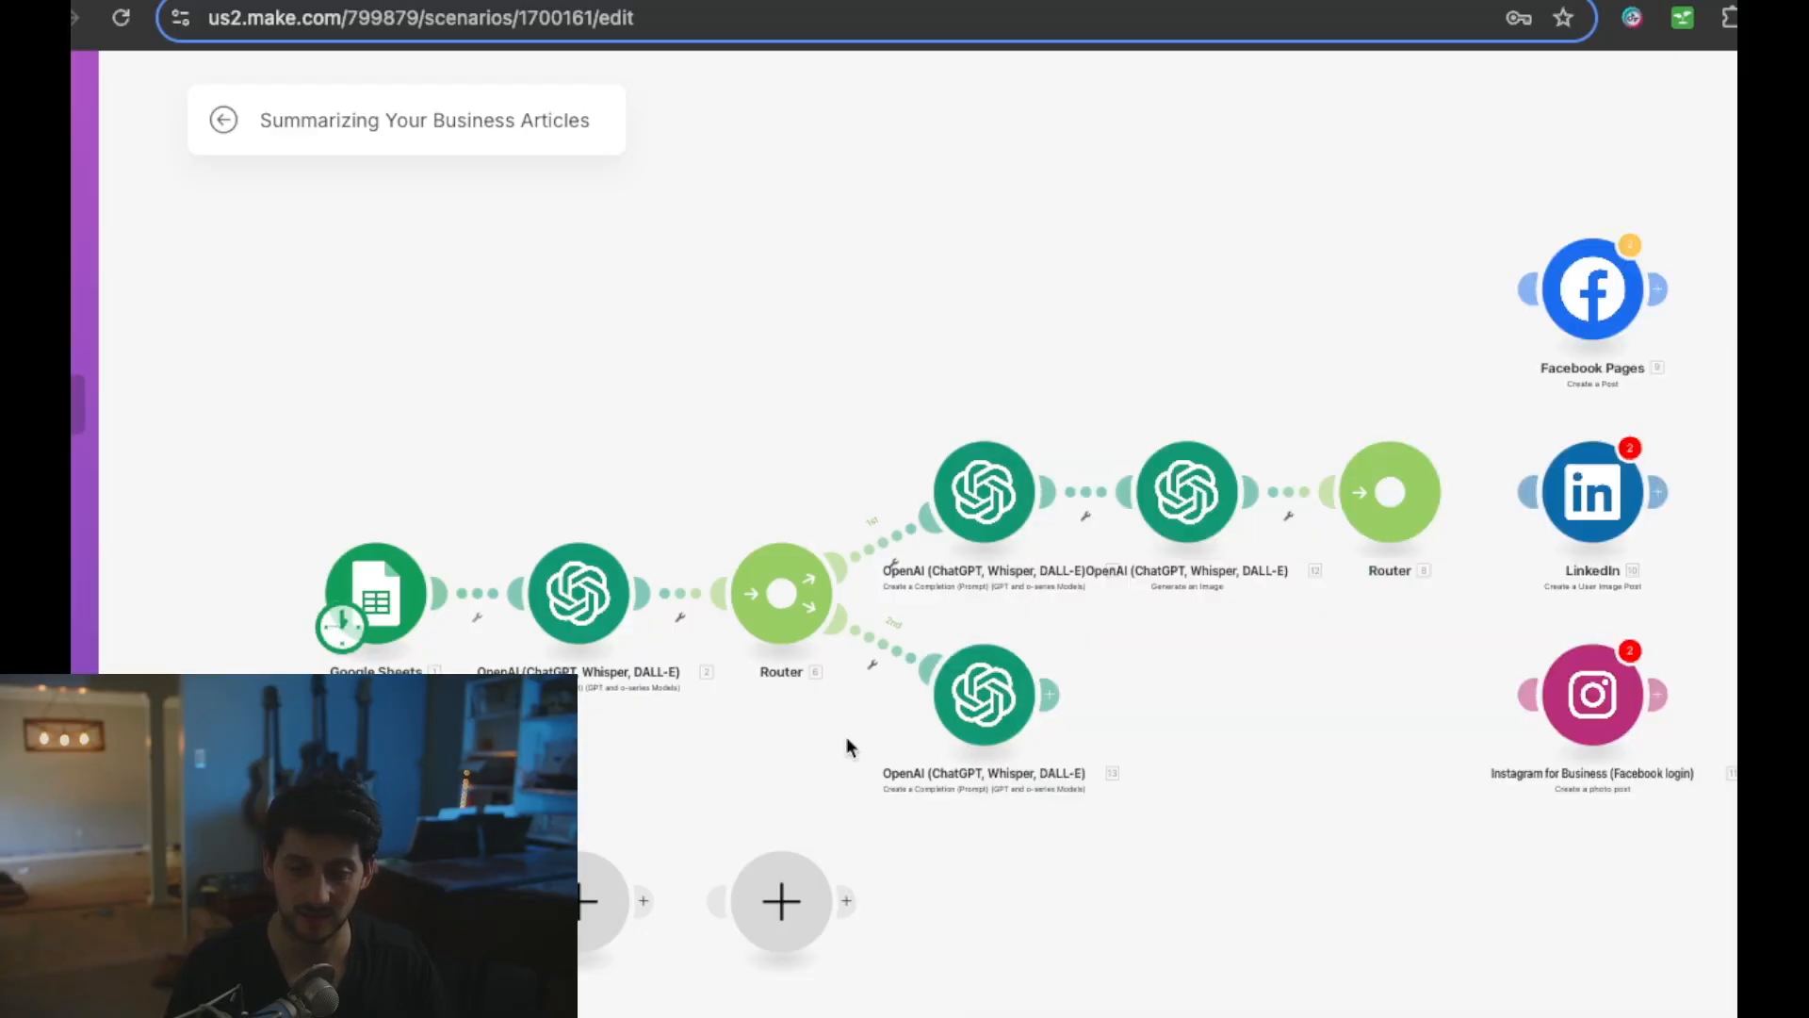
- Unlink the OpenAI completion module on the first Router's second route and delete it
left_click(873, 664)
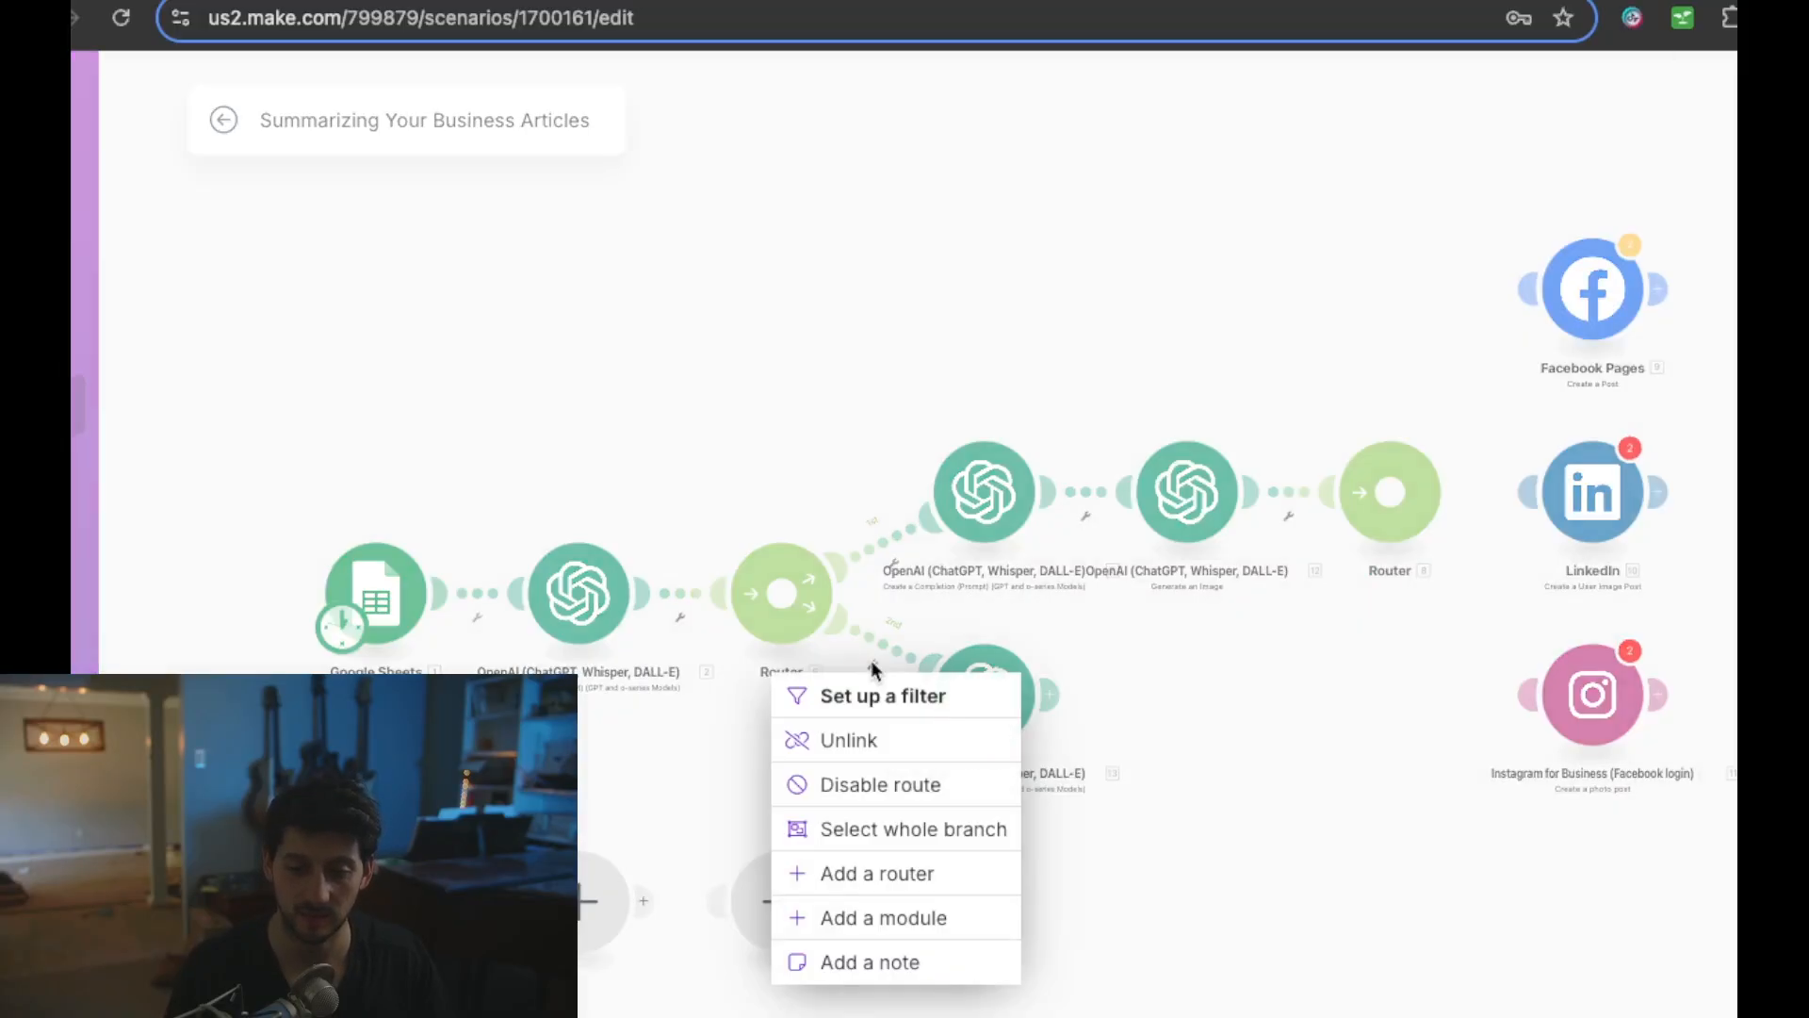
left_click(849, 738)
right_click(985, 699)
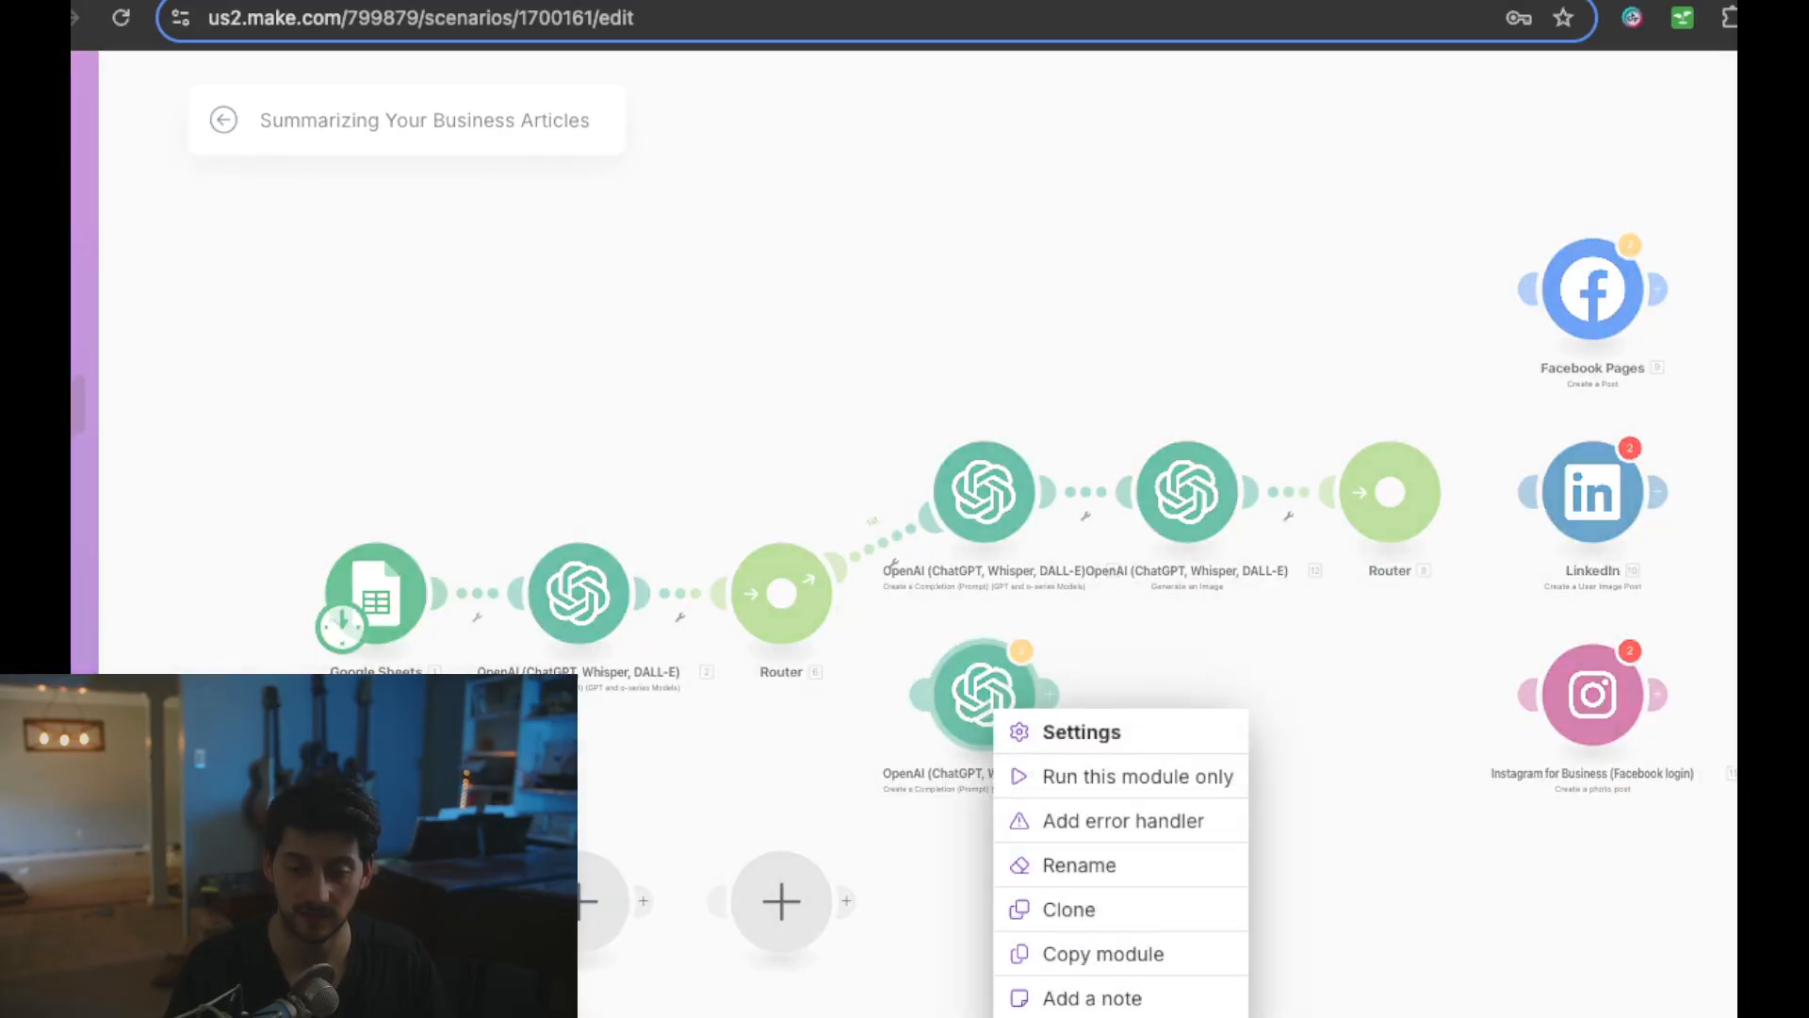
left_click(1091, 1017)
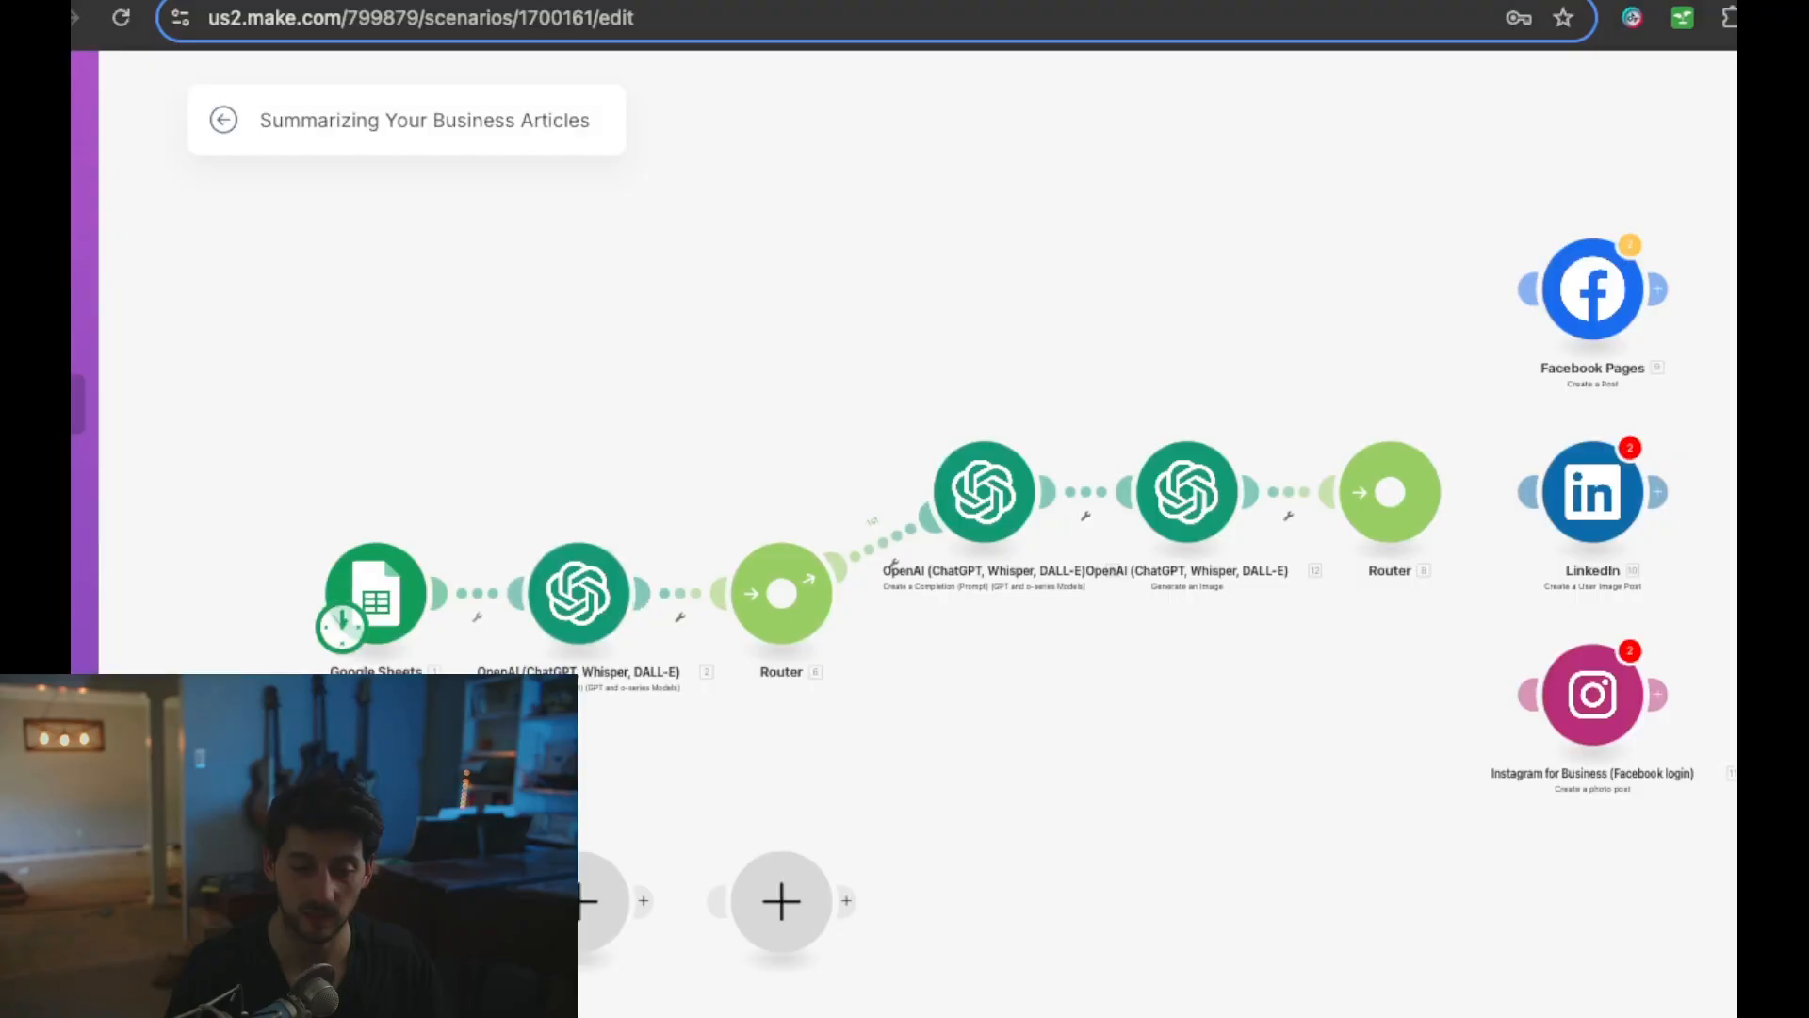
- Run the scenario once and follow its execution through to the second Router
left_click(255, 1013)
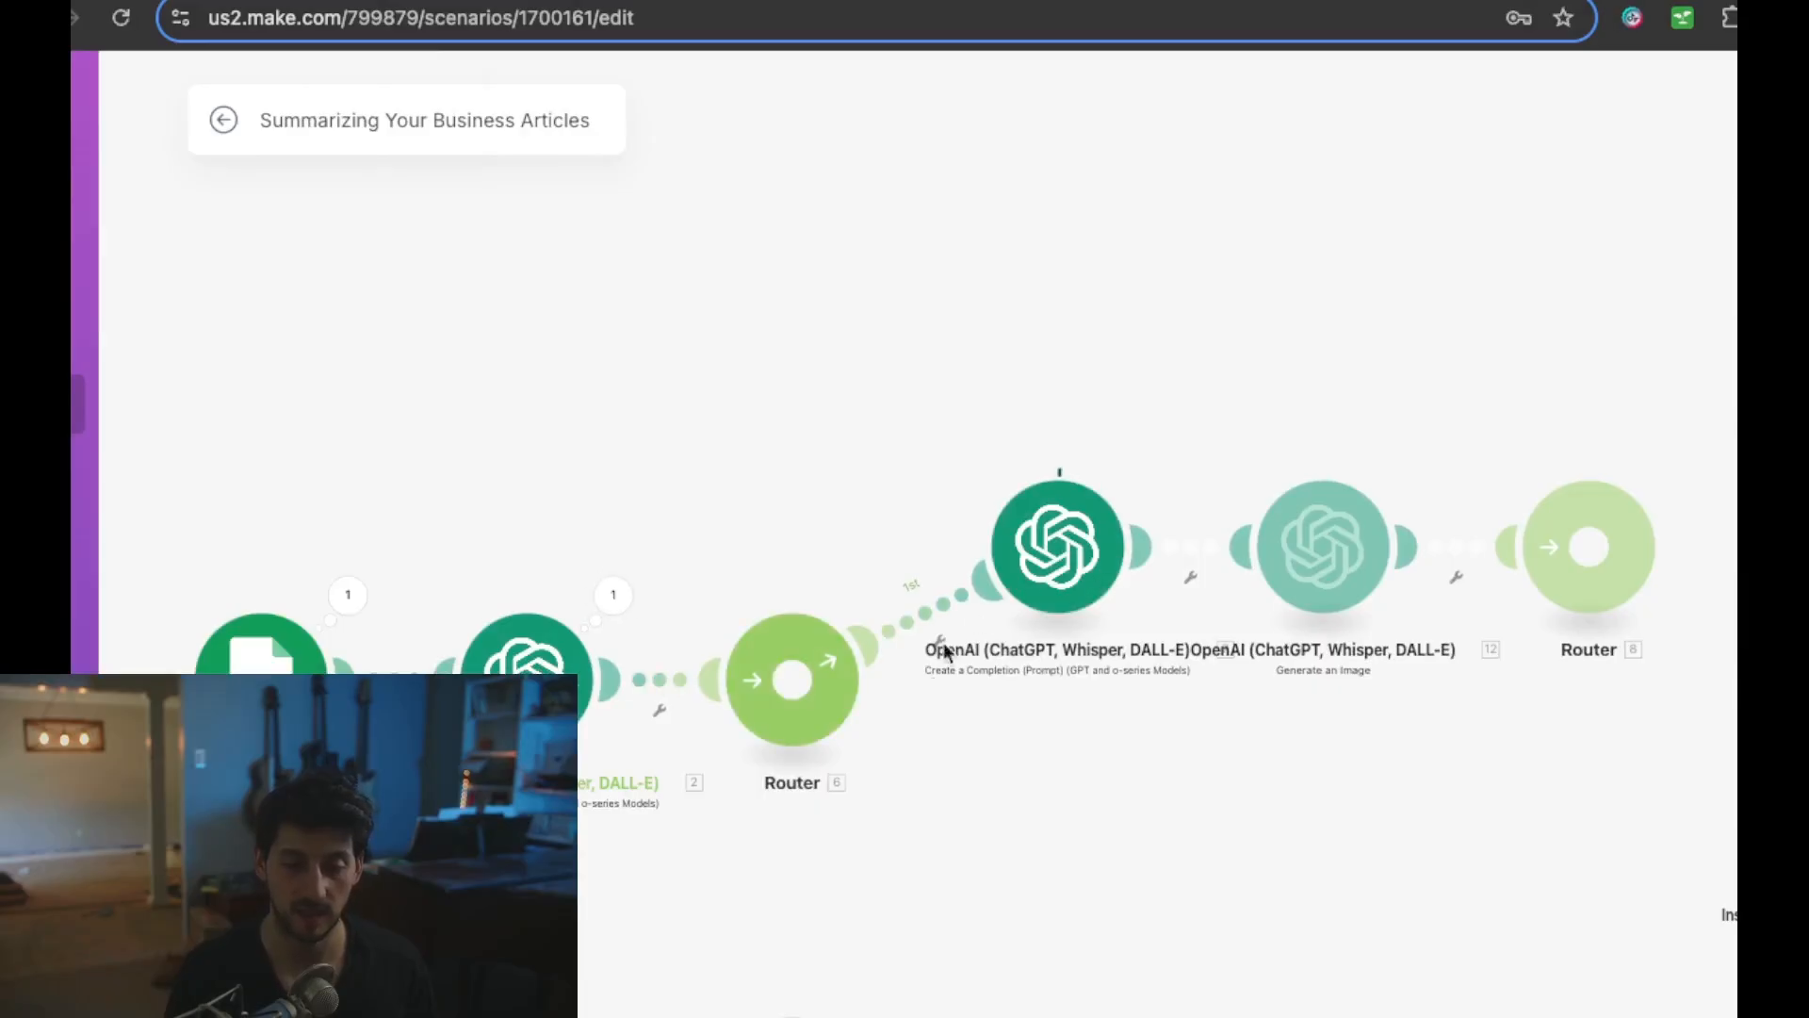
scroll(1089, 765, "right", 1)
scroll(1089, 765, "up", 1)
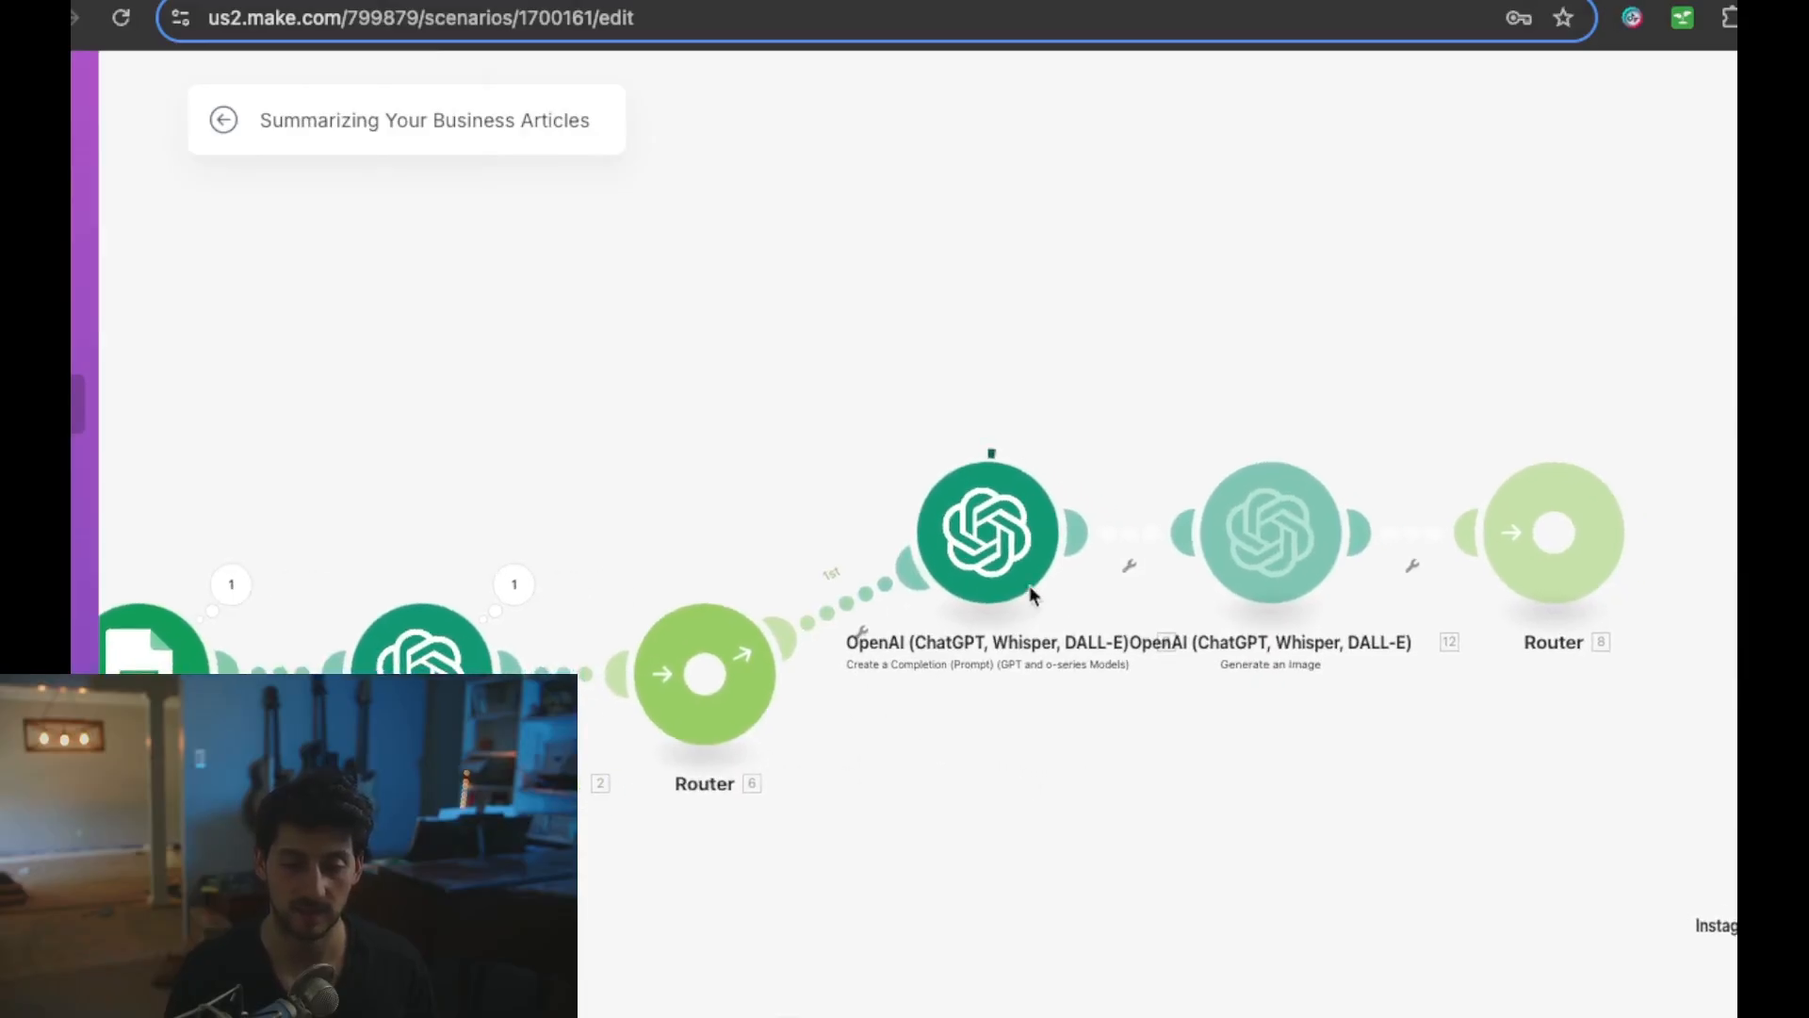
scroll(1102, 730, "right", 2)
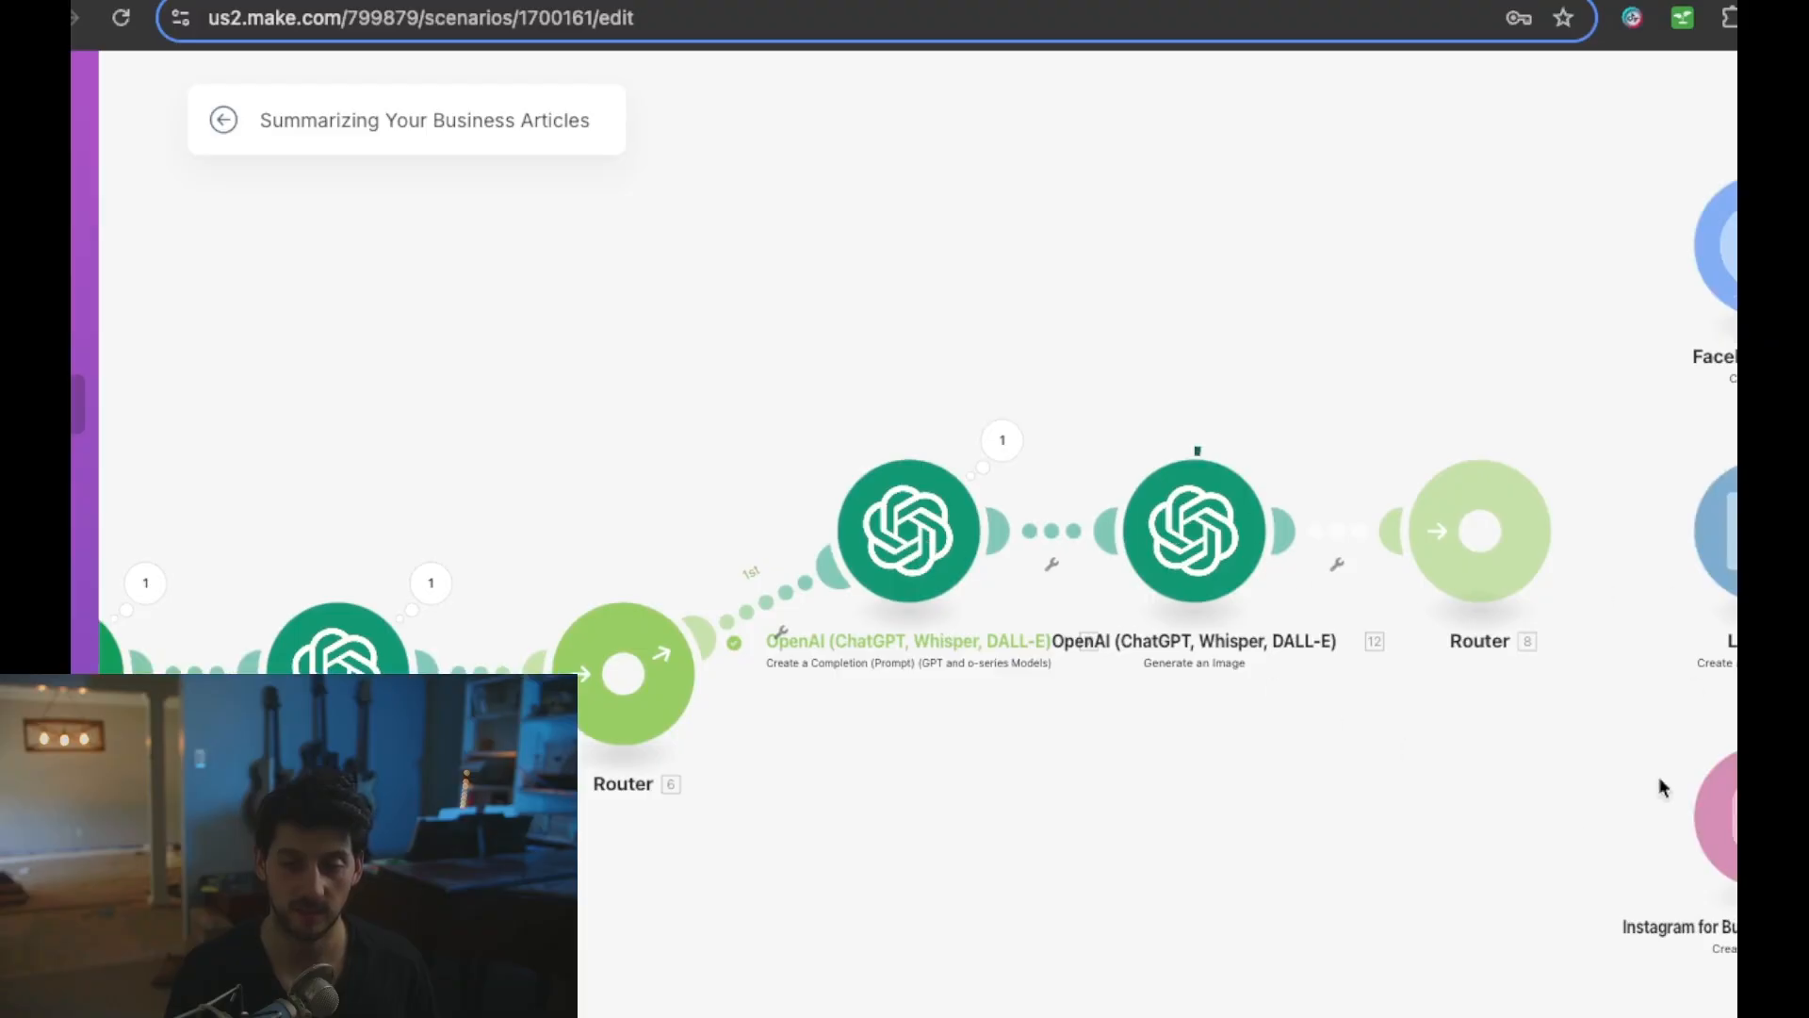
scroll(1423, 841, "right", 2)
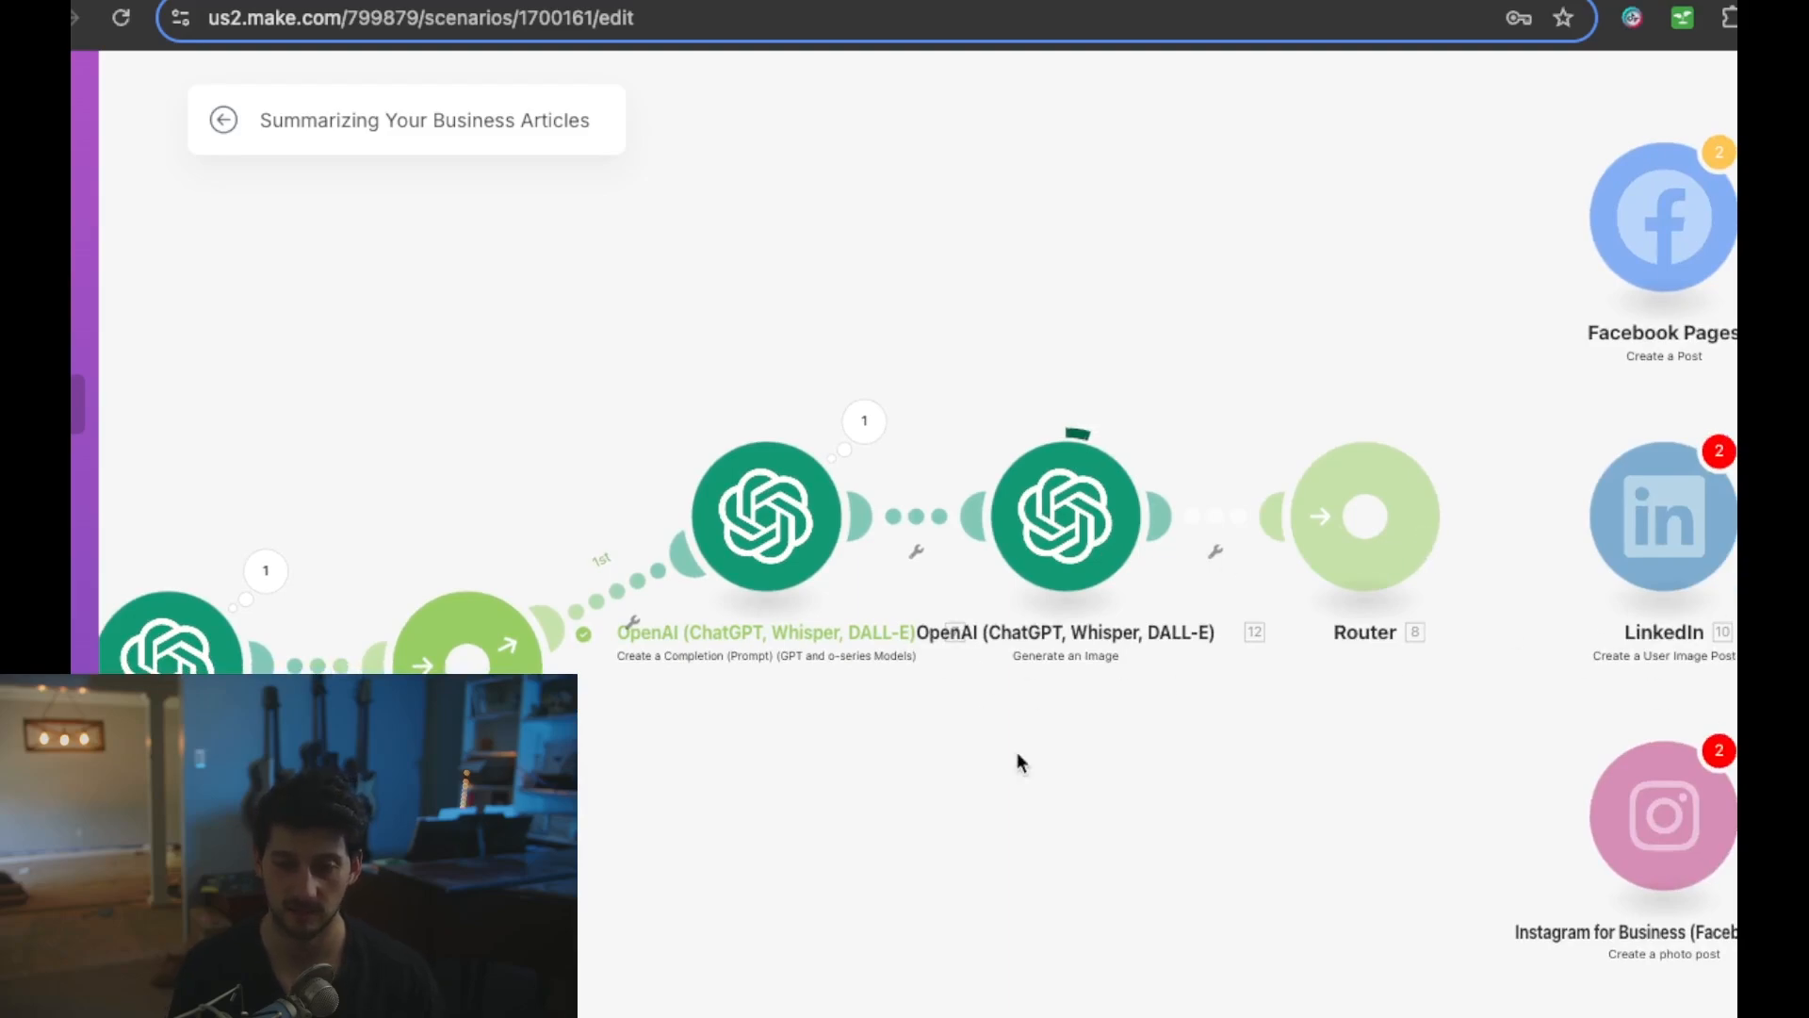
scroll(1016, 752, "left", 3)
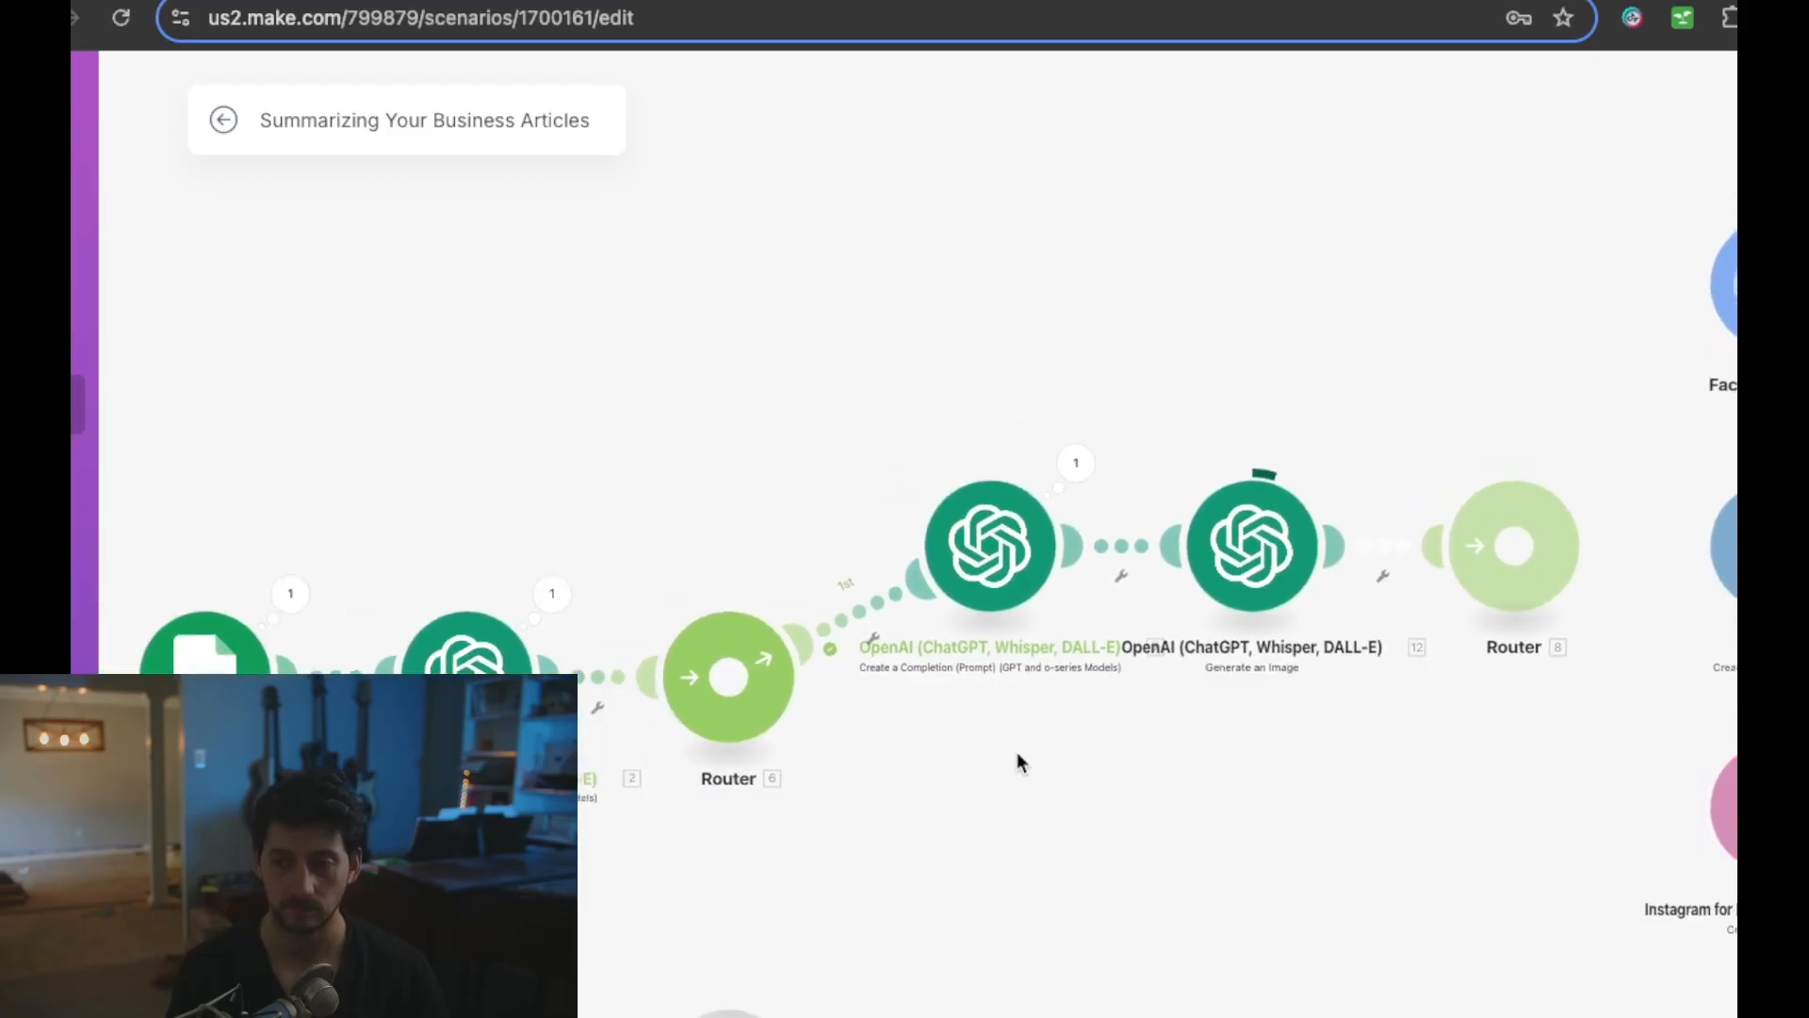
scroll(1016, 752, "up", 2)
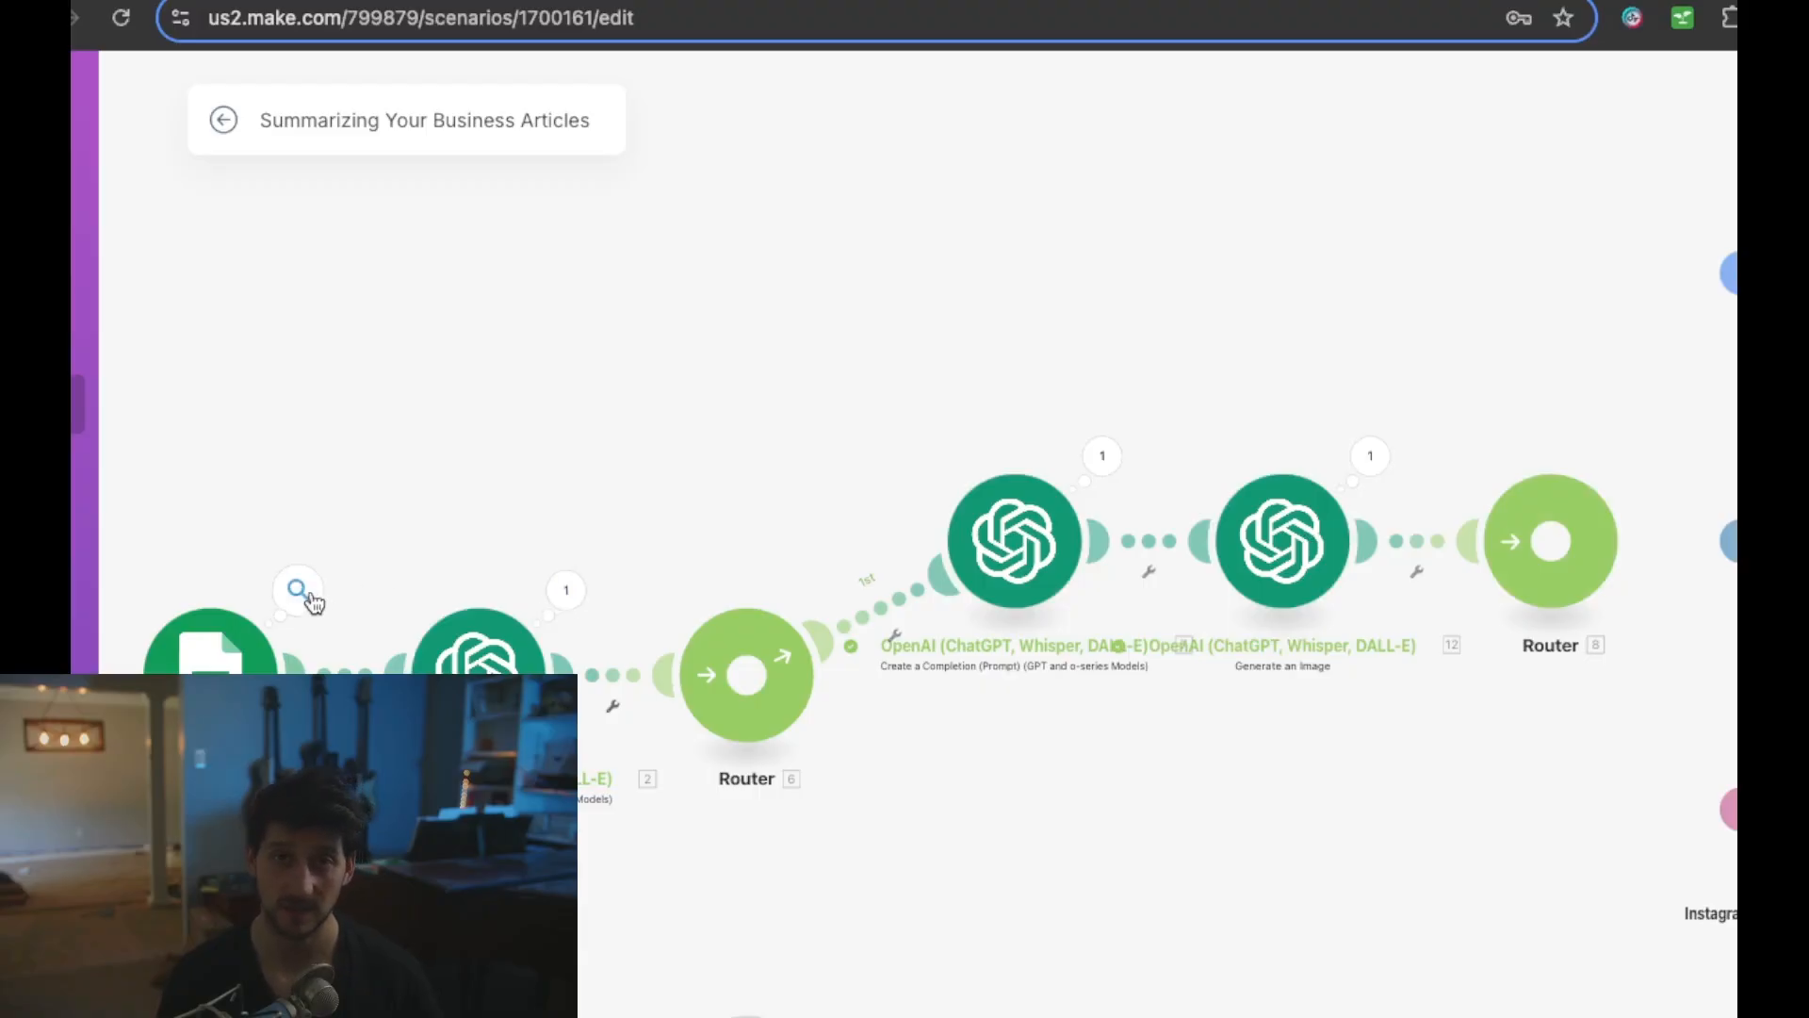
- Examine the article URL in the Google Sheets module's output bundle
left_click(310, 598)
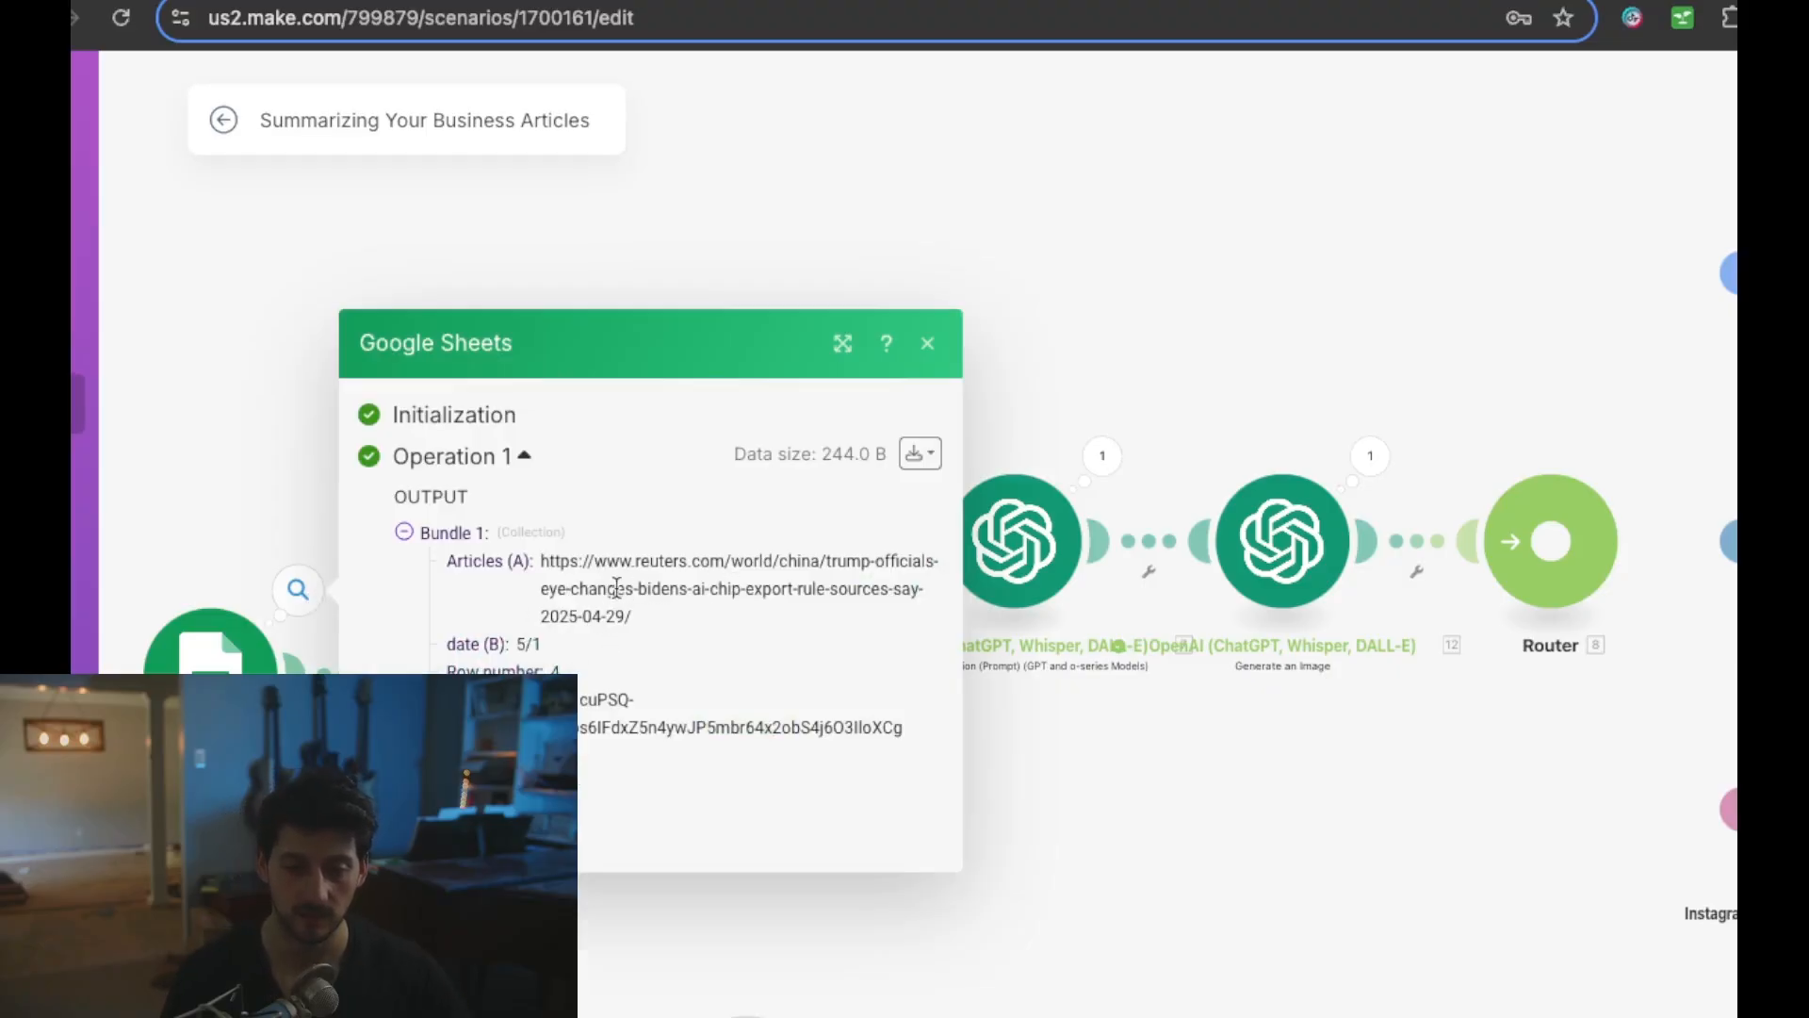
left_click_drag(635, 586, 874, 584)
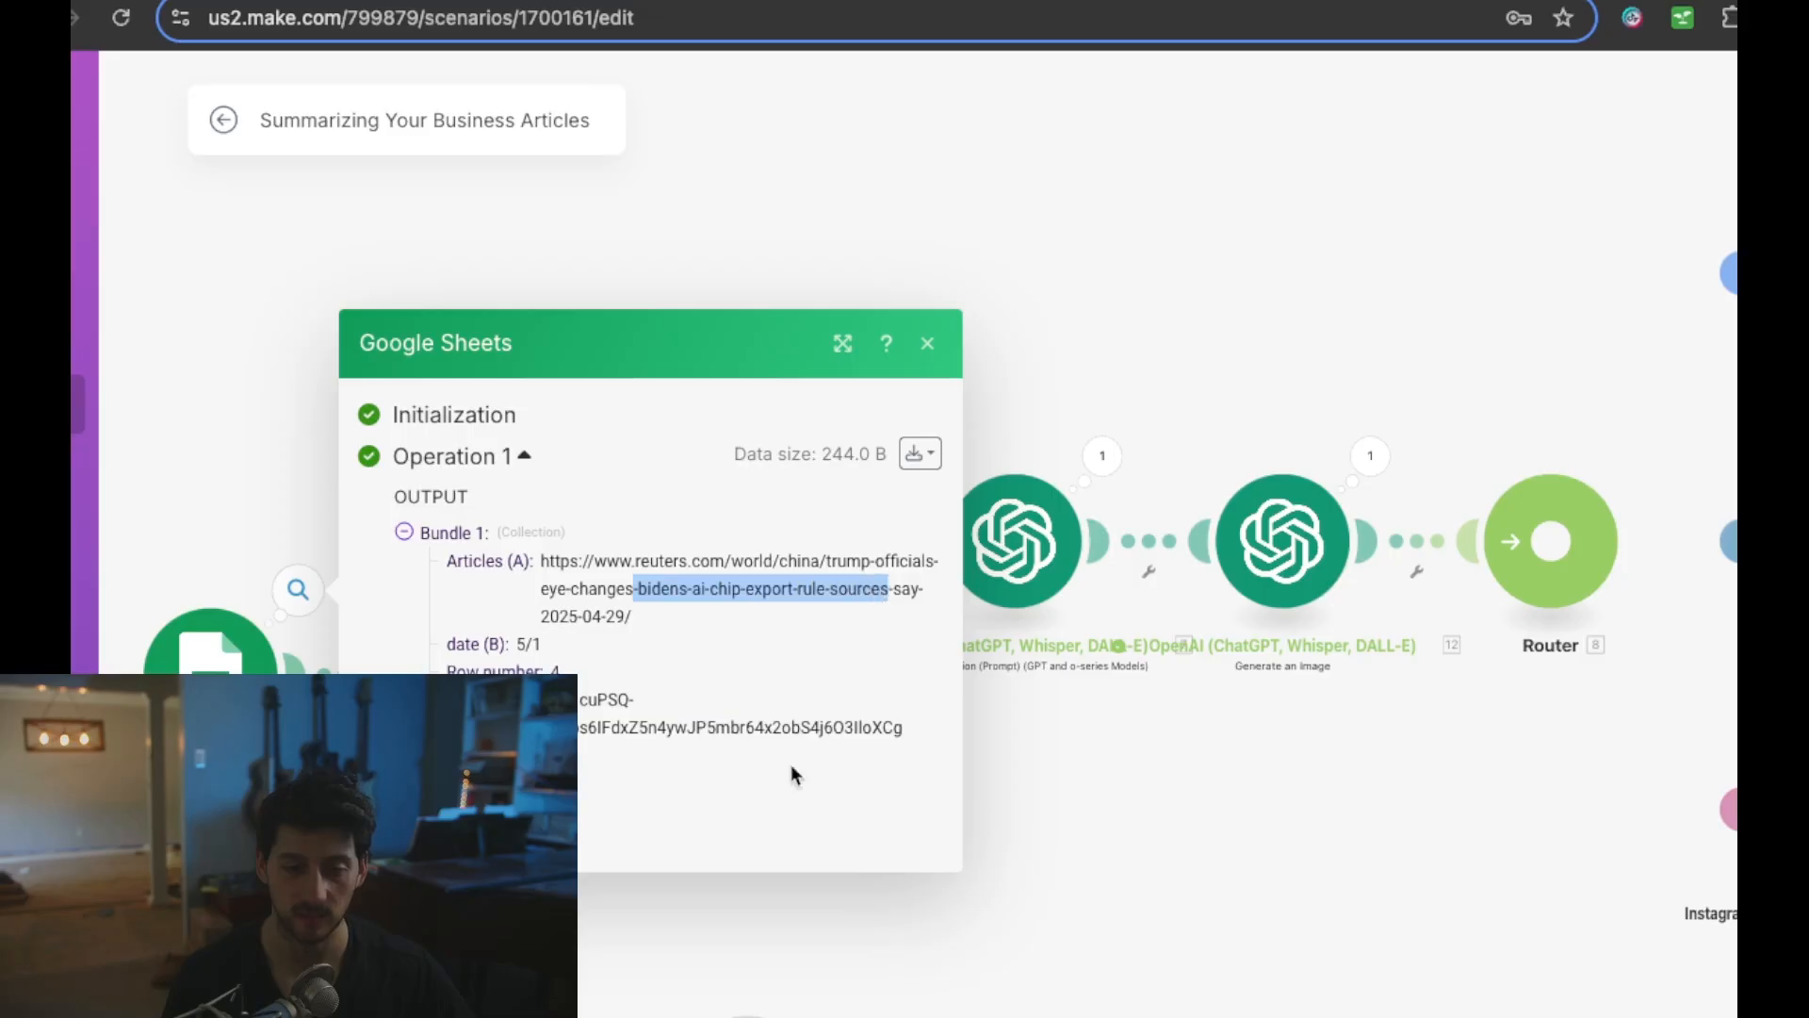
left_click(283, 810)
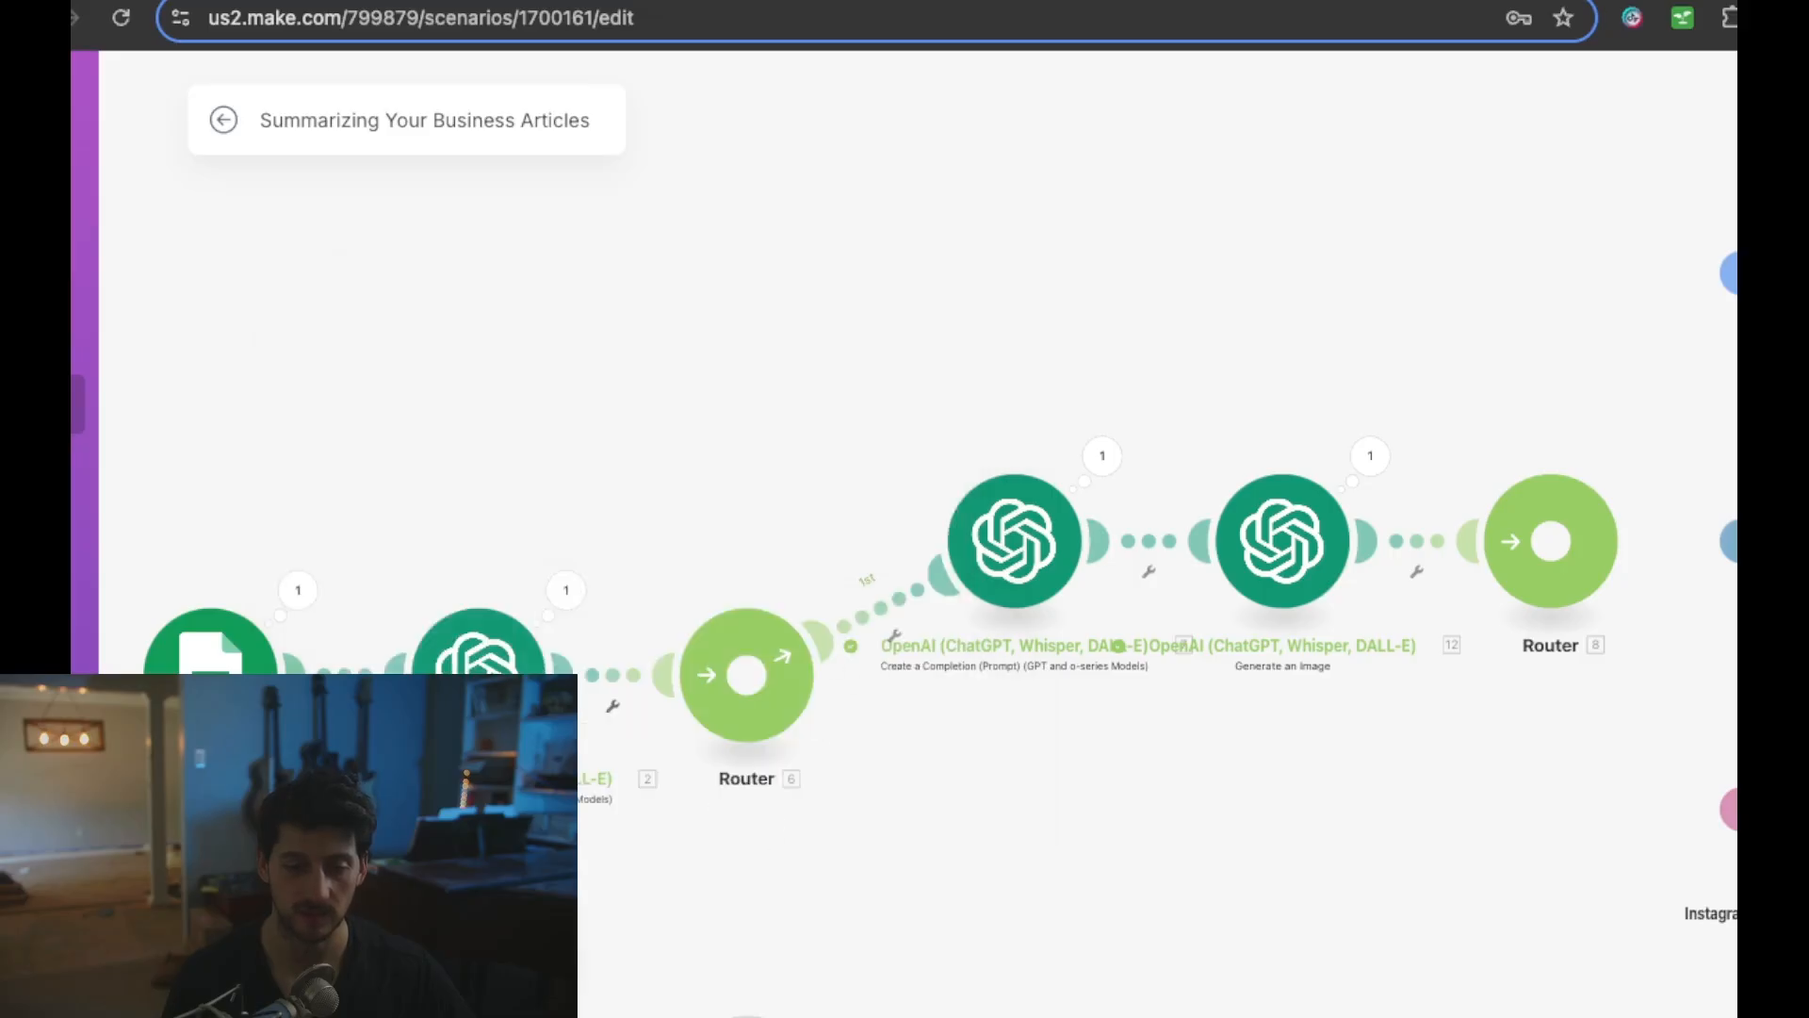
- Read the full Result text in the output of OpenAI completion module 2, including its Hey, You, See and So sections
left_click(565, 590)
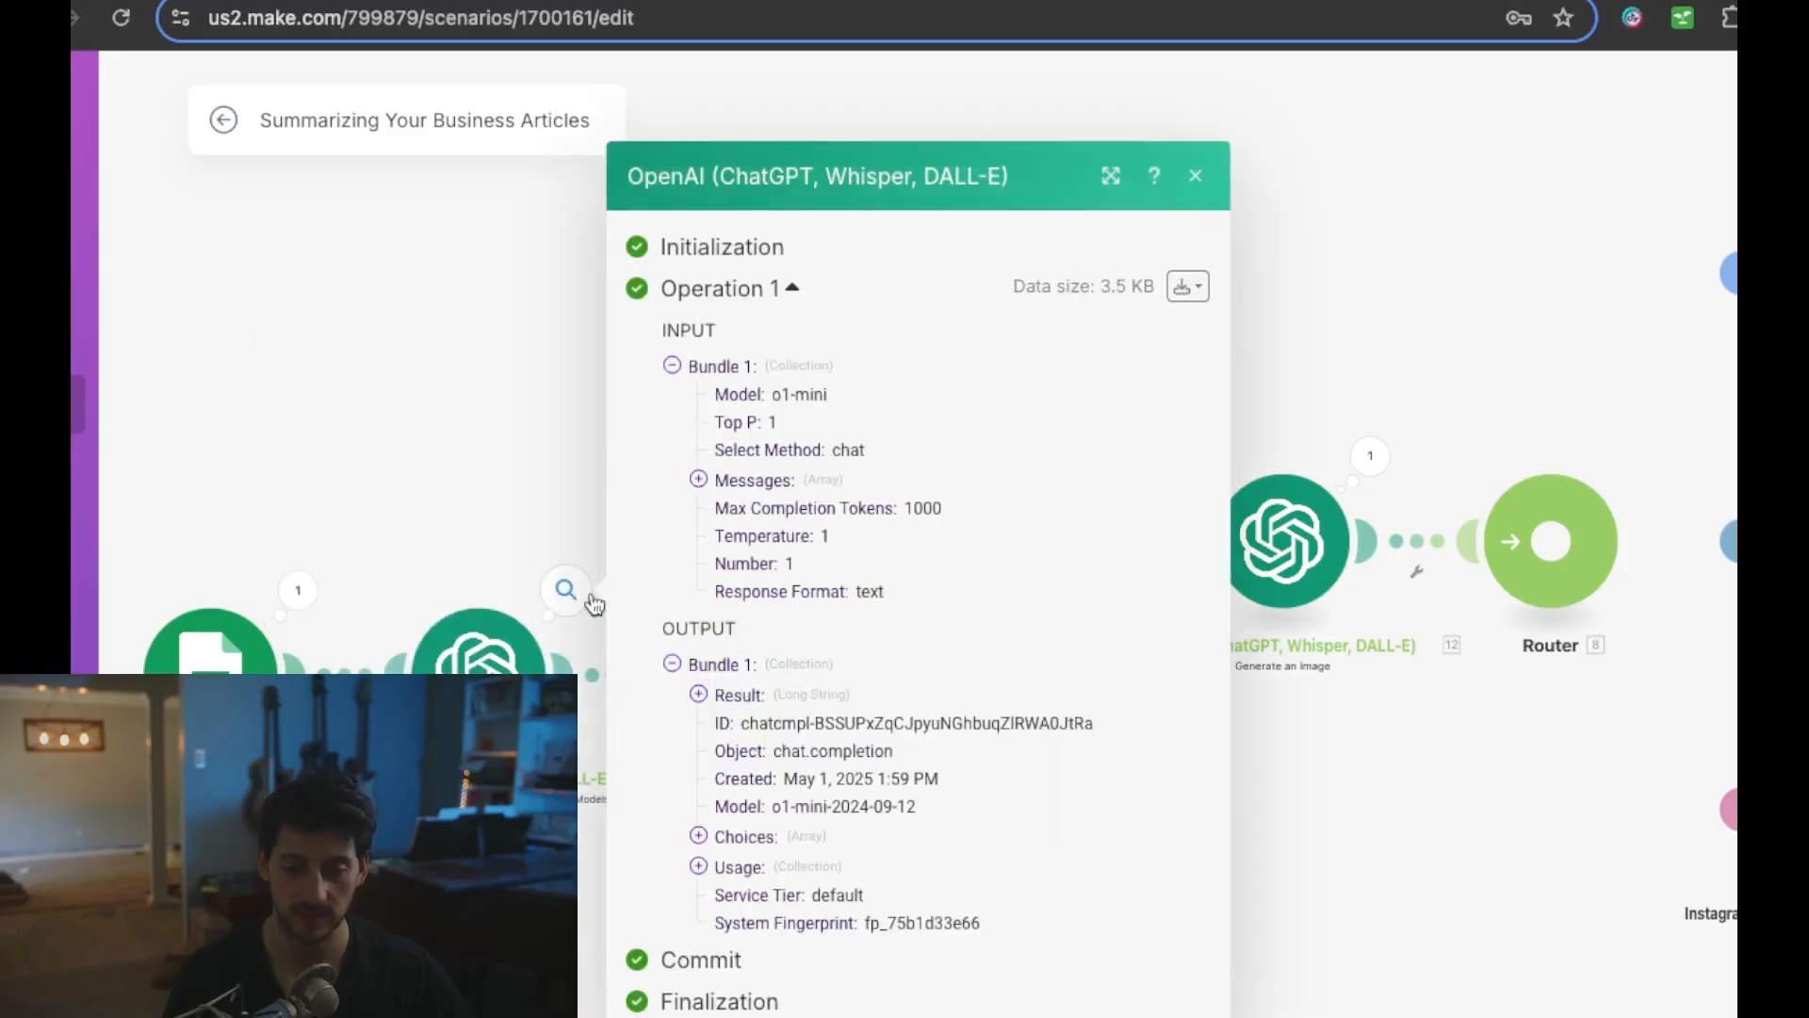
left_click(698, 694)
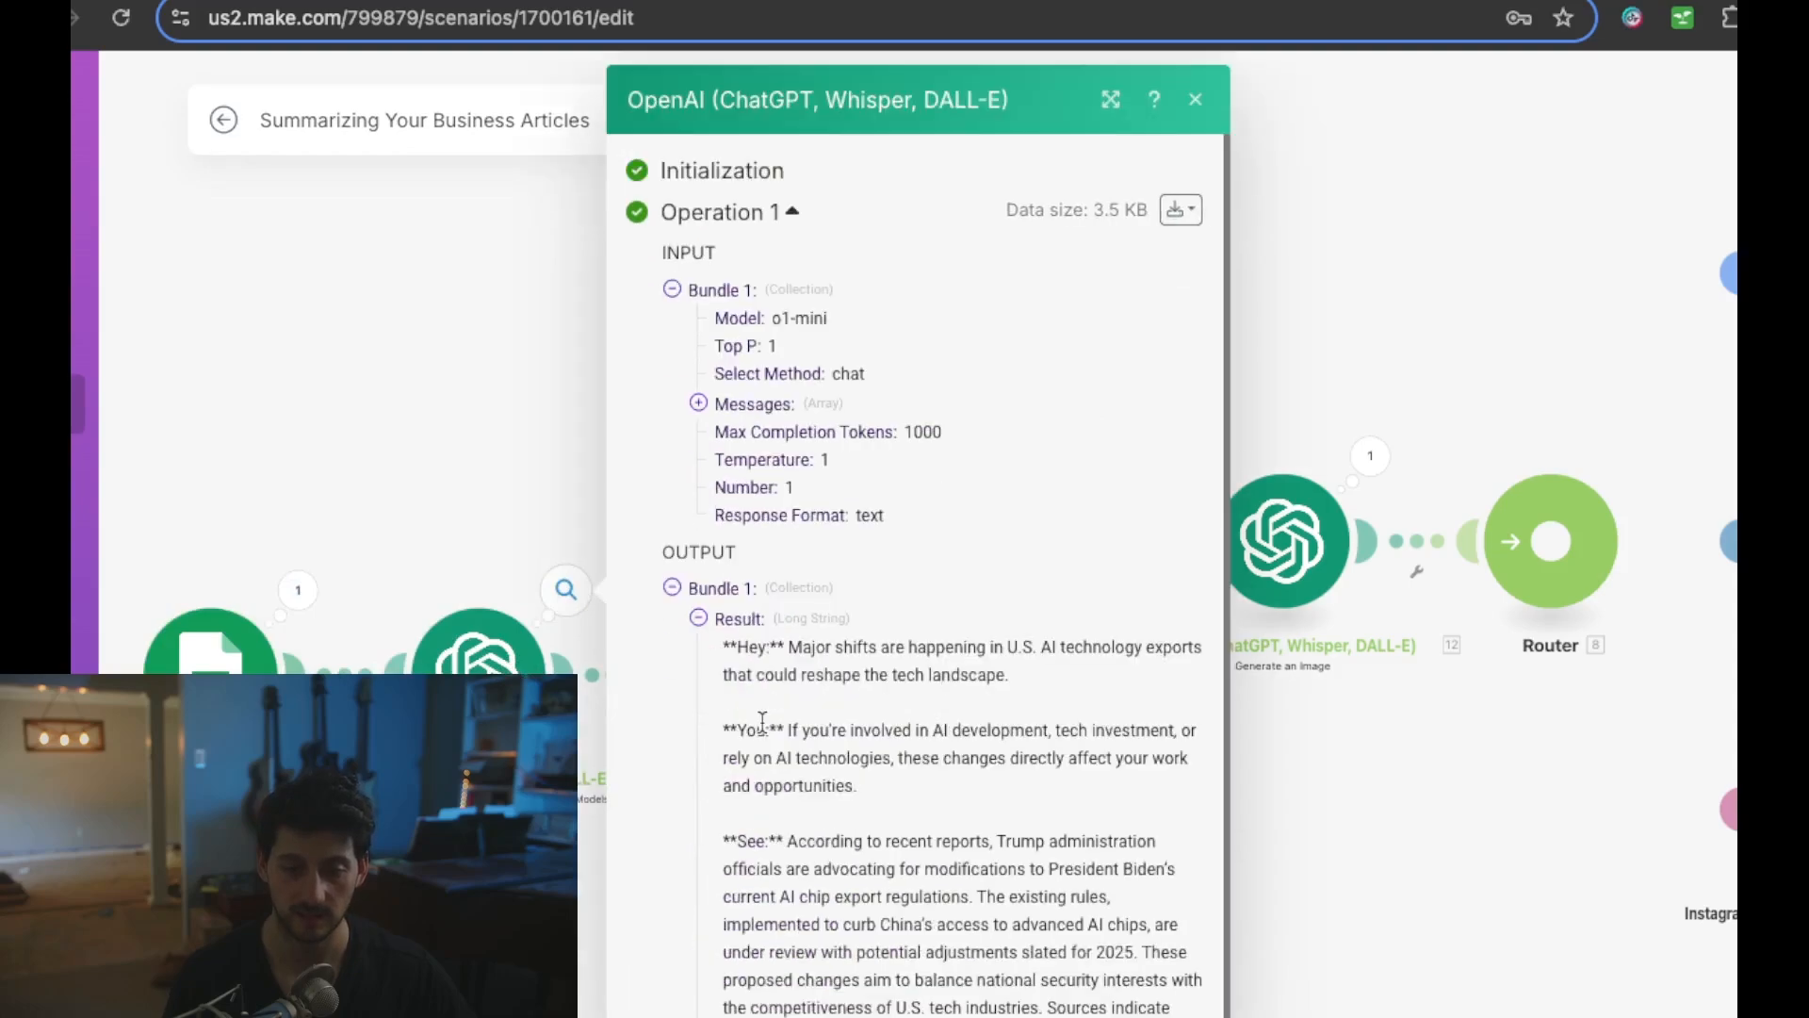
scroll(762, 720, "down", 3)
left_click(821, 475)
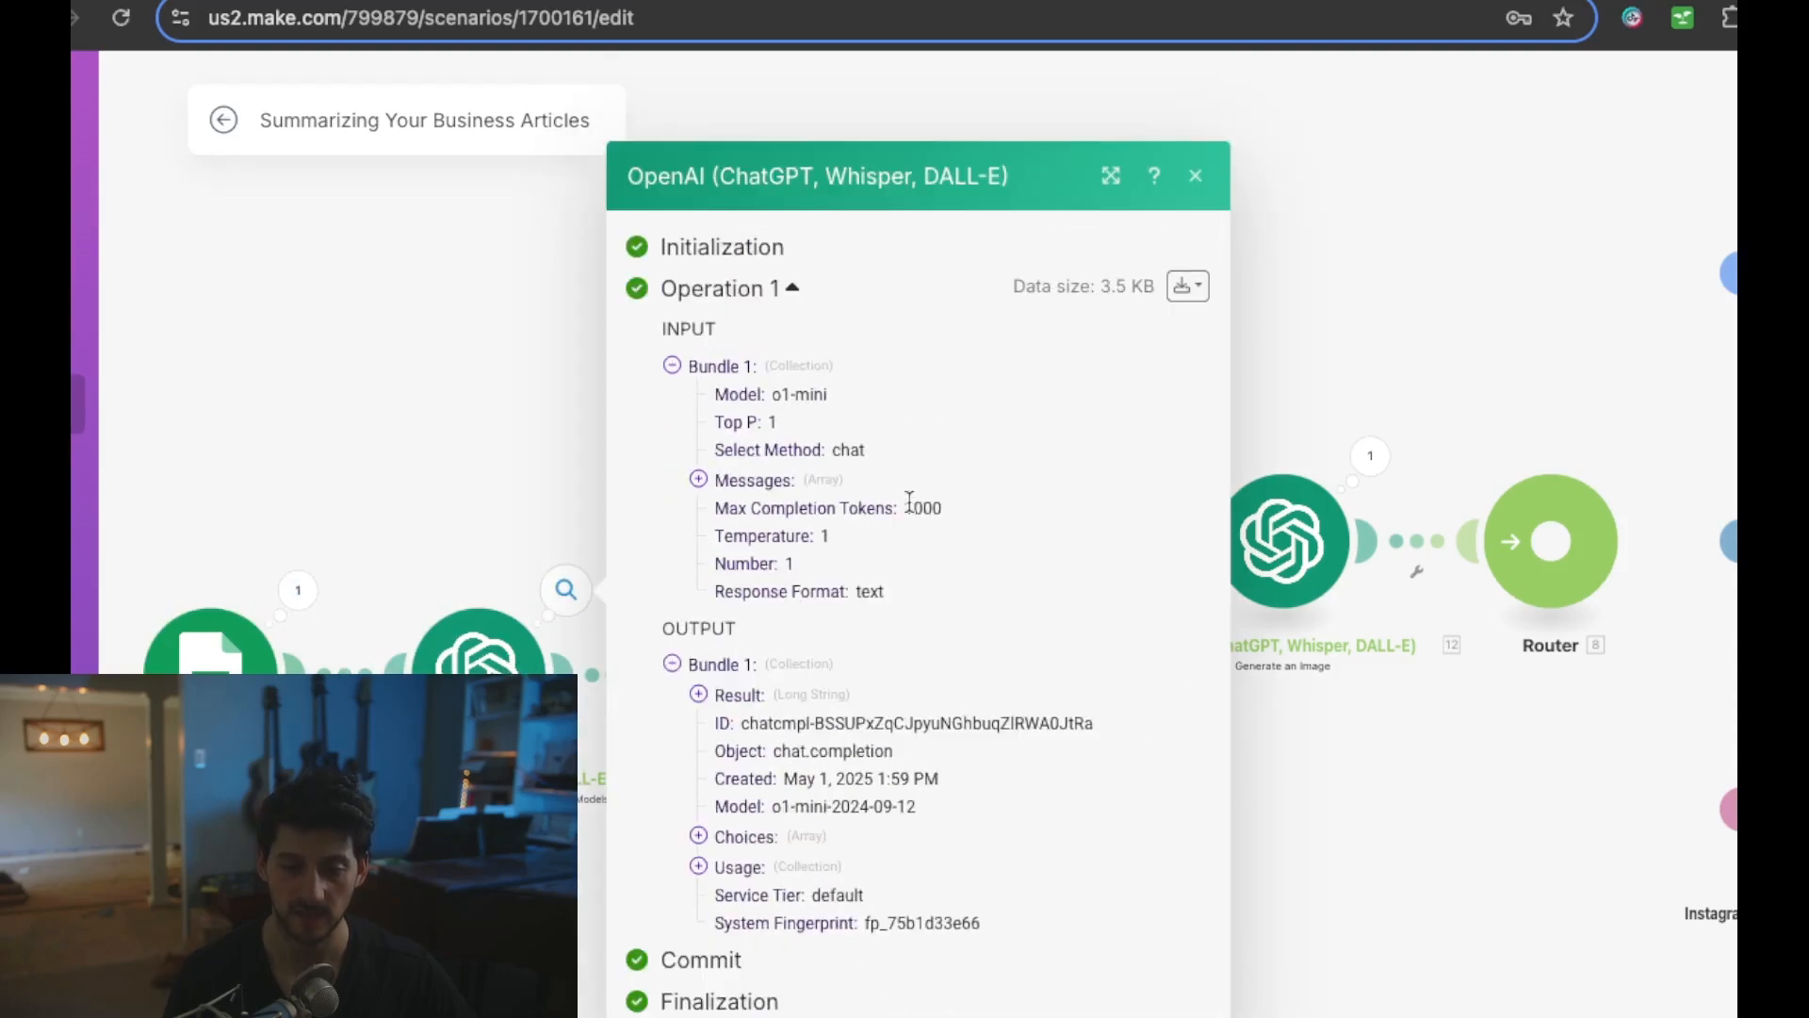
left_click(726, 697)
scroll(767, 693, "down", 1)
scroll(782, 702, "down", 6)
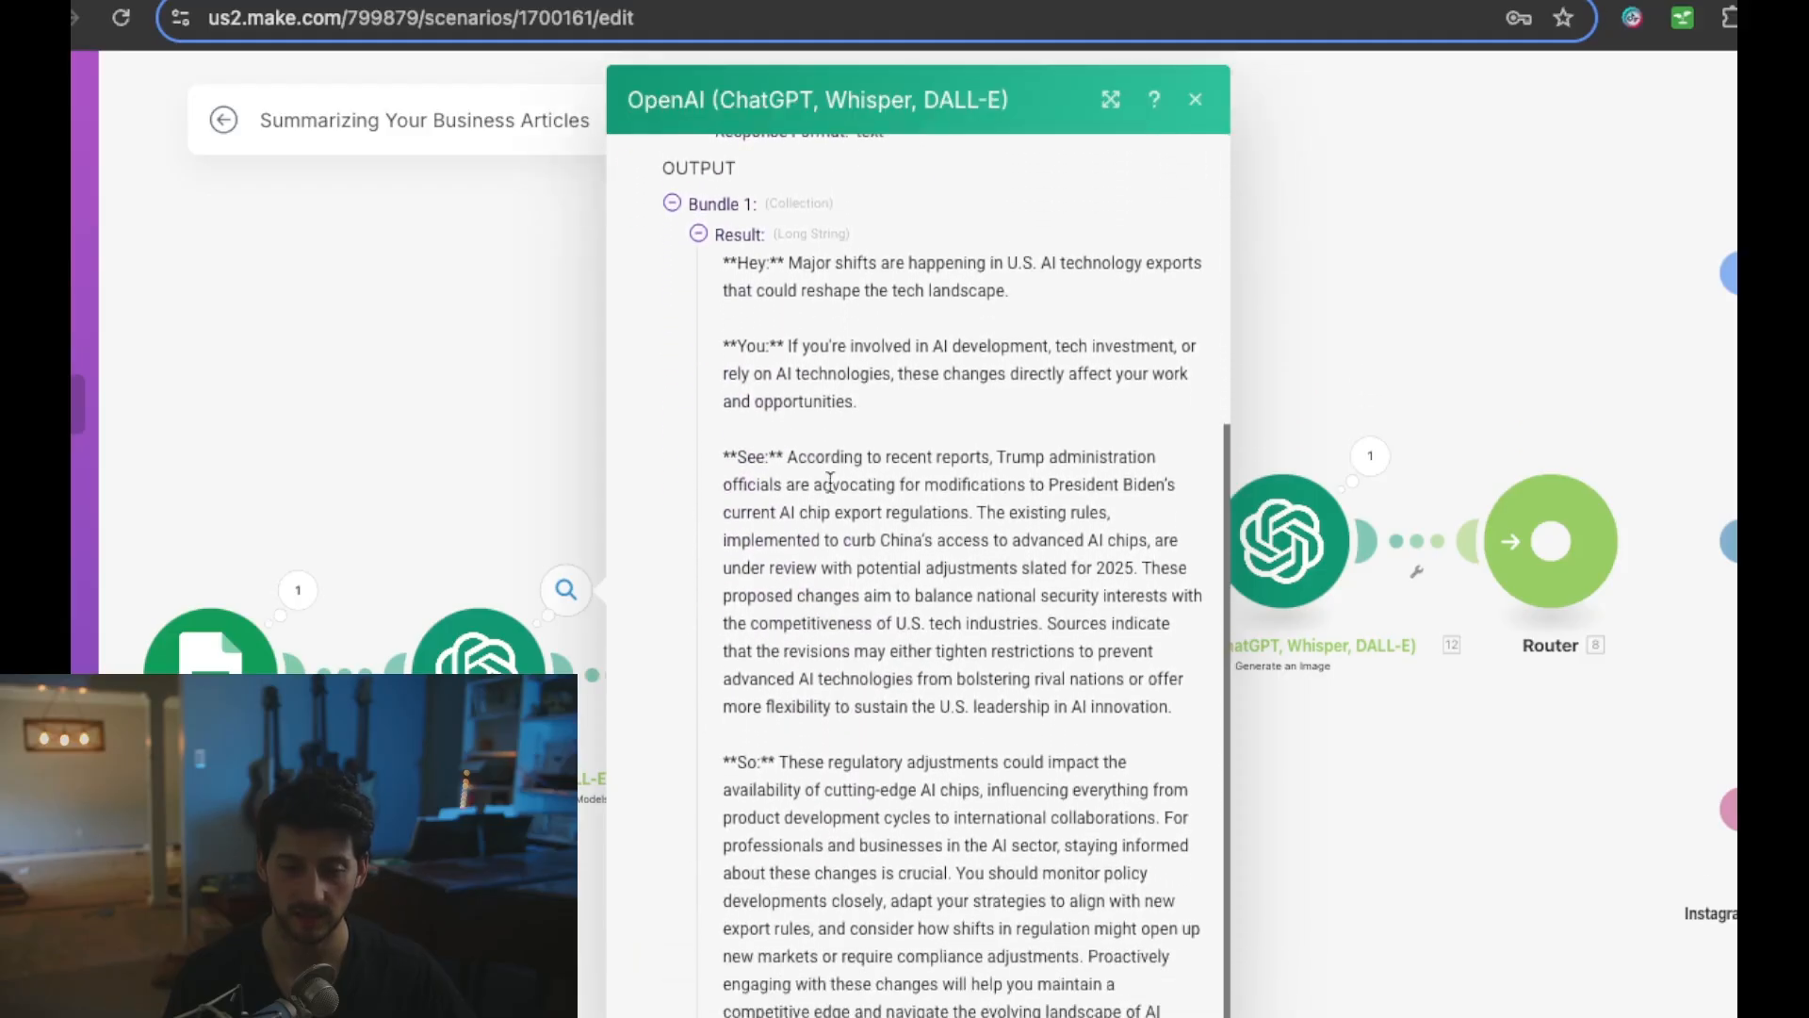
left_click_drag(808, 460, 828, 514)
scroll(829, 513, "down", 1)
left_click_drag(842, 751, 863, 831)
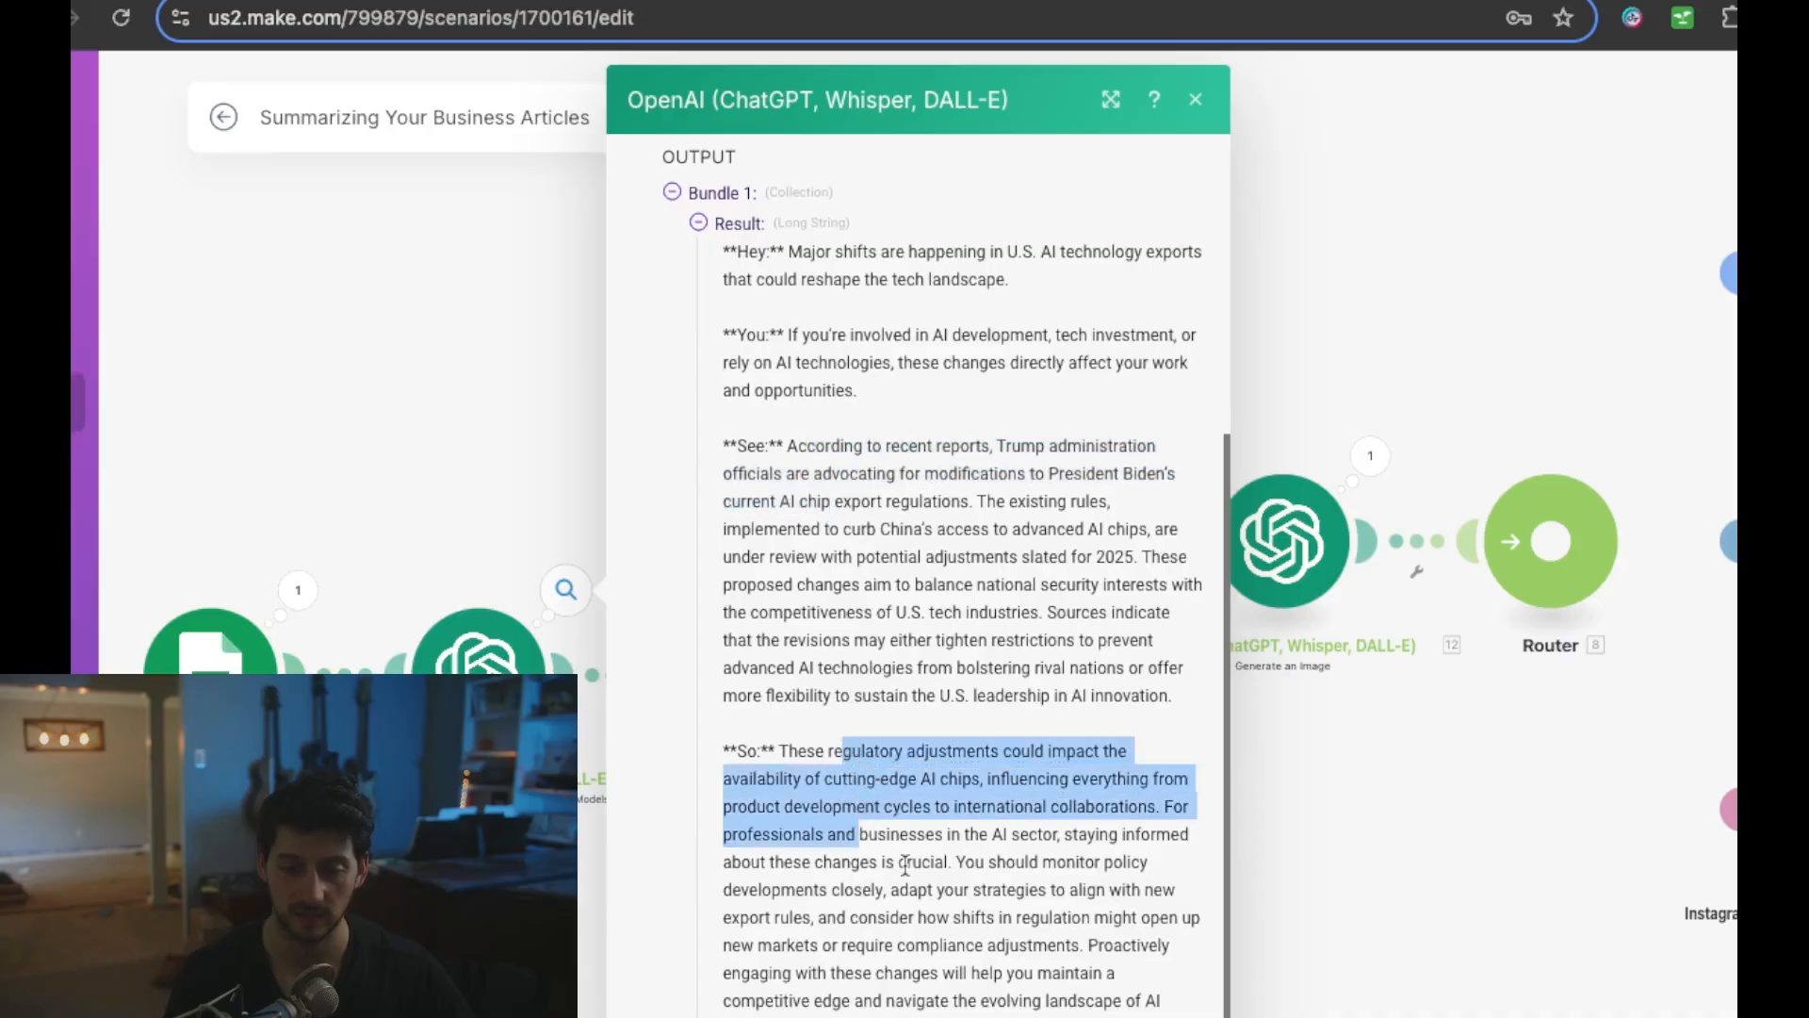
left_click_drag(1165, 1010, 782, 779)
left_click(496, 477)
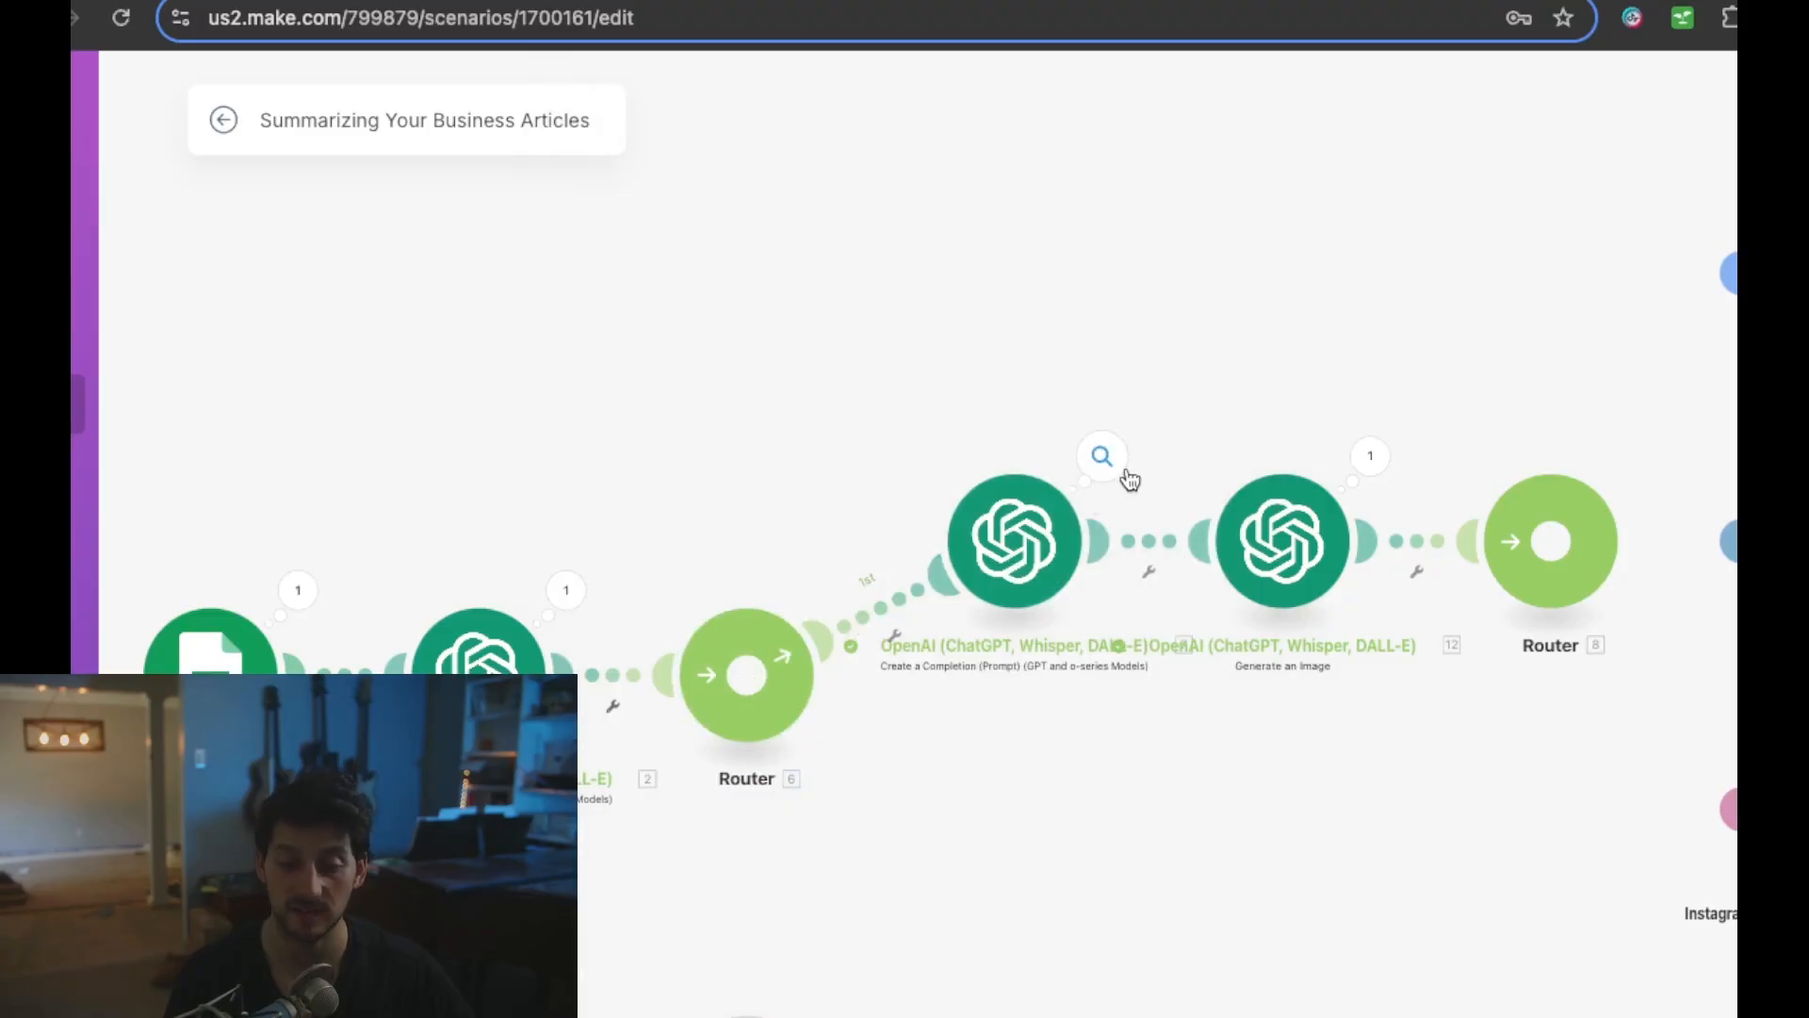
- Read the opening and short-version sections of the Result from the OpenAI completion module on the first Router's first route
scroll(1103, 811, "right", 2)
scroll(1102, 811, "down", 1)
left_click(939, 486)
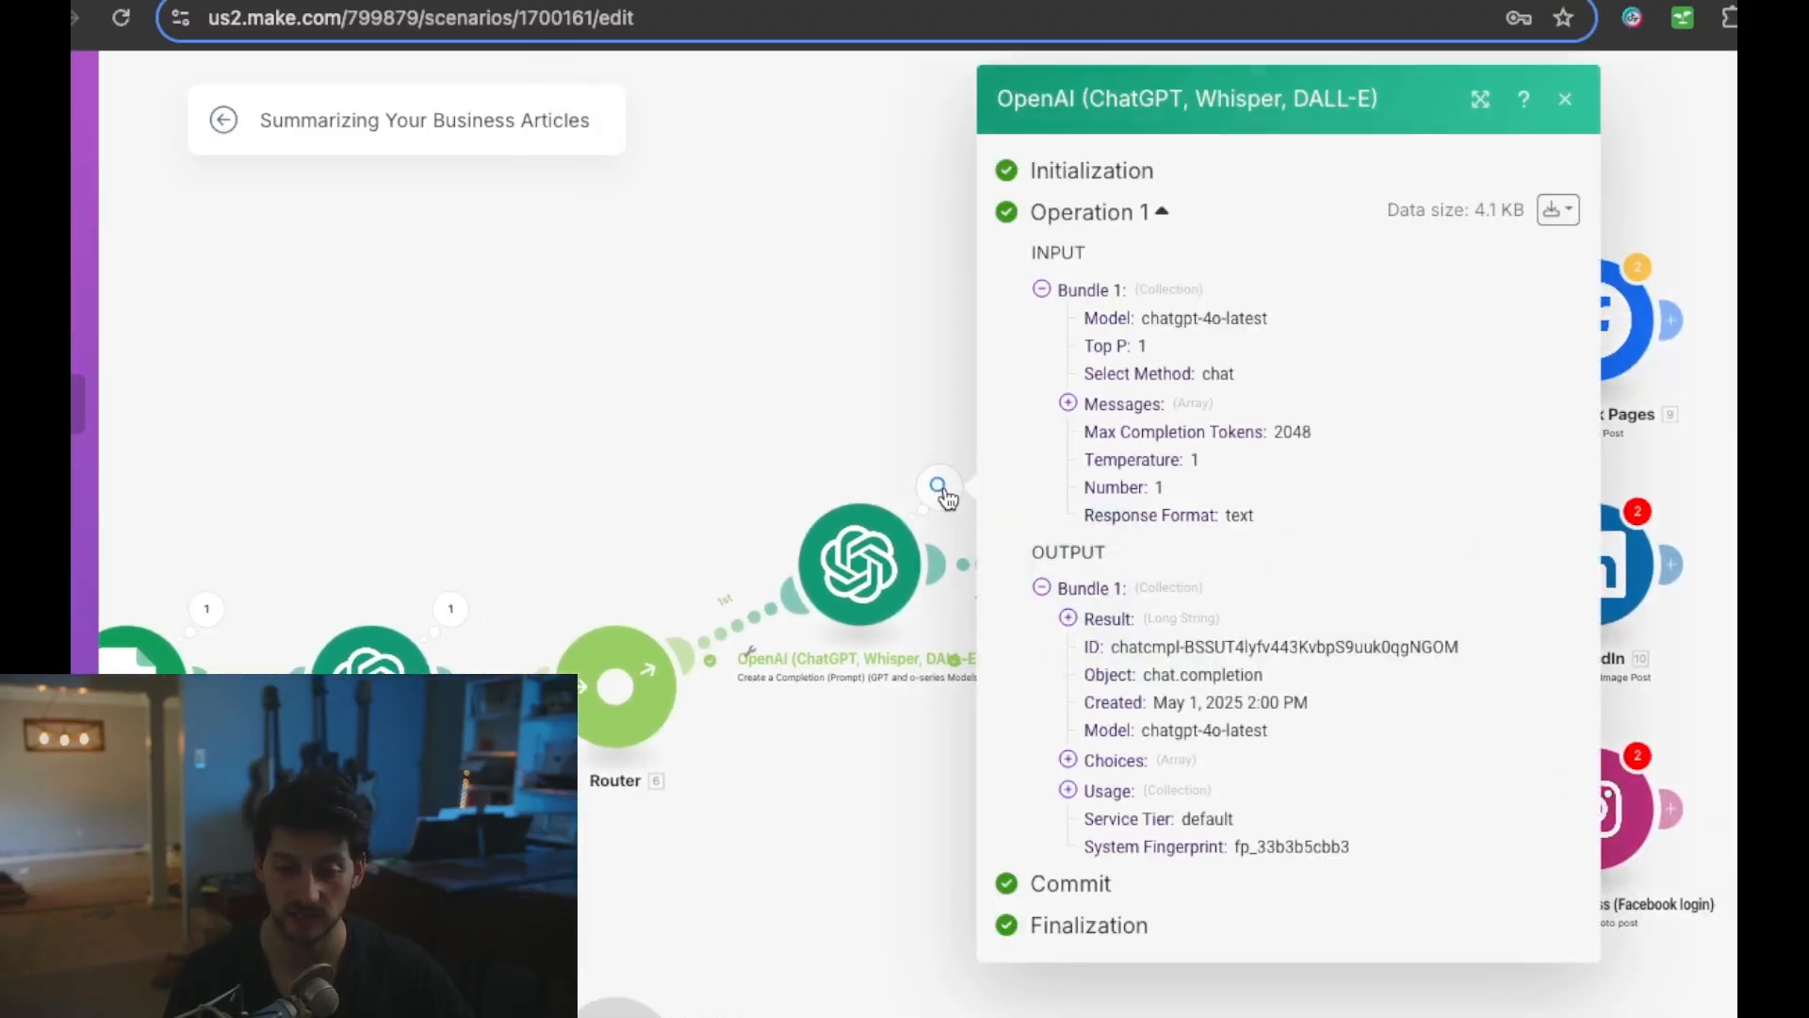
left_click(1067, 618)
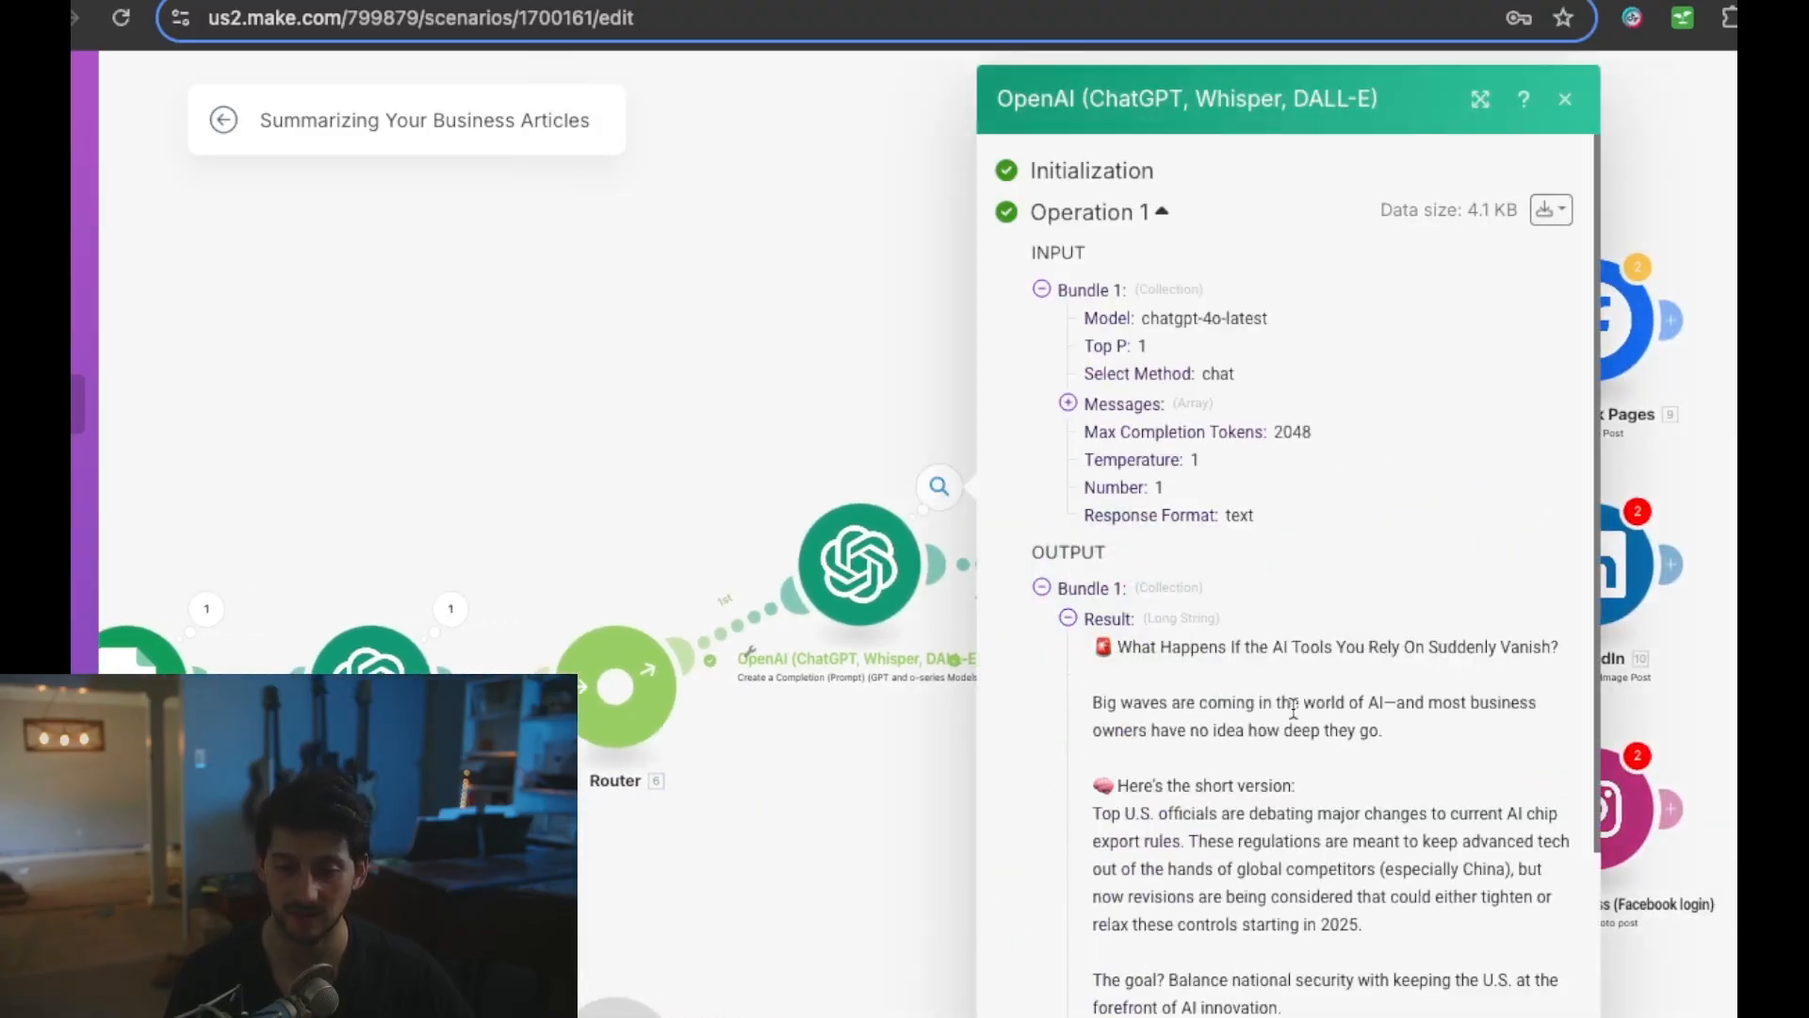
scroll(1292, 704, "down", 1)
scroll(1292, 704, "down", 2)
scroll(1390, 405, "down", 1)
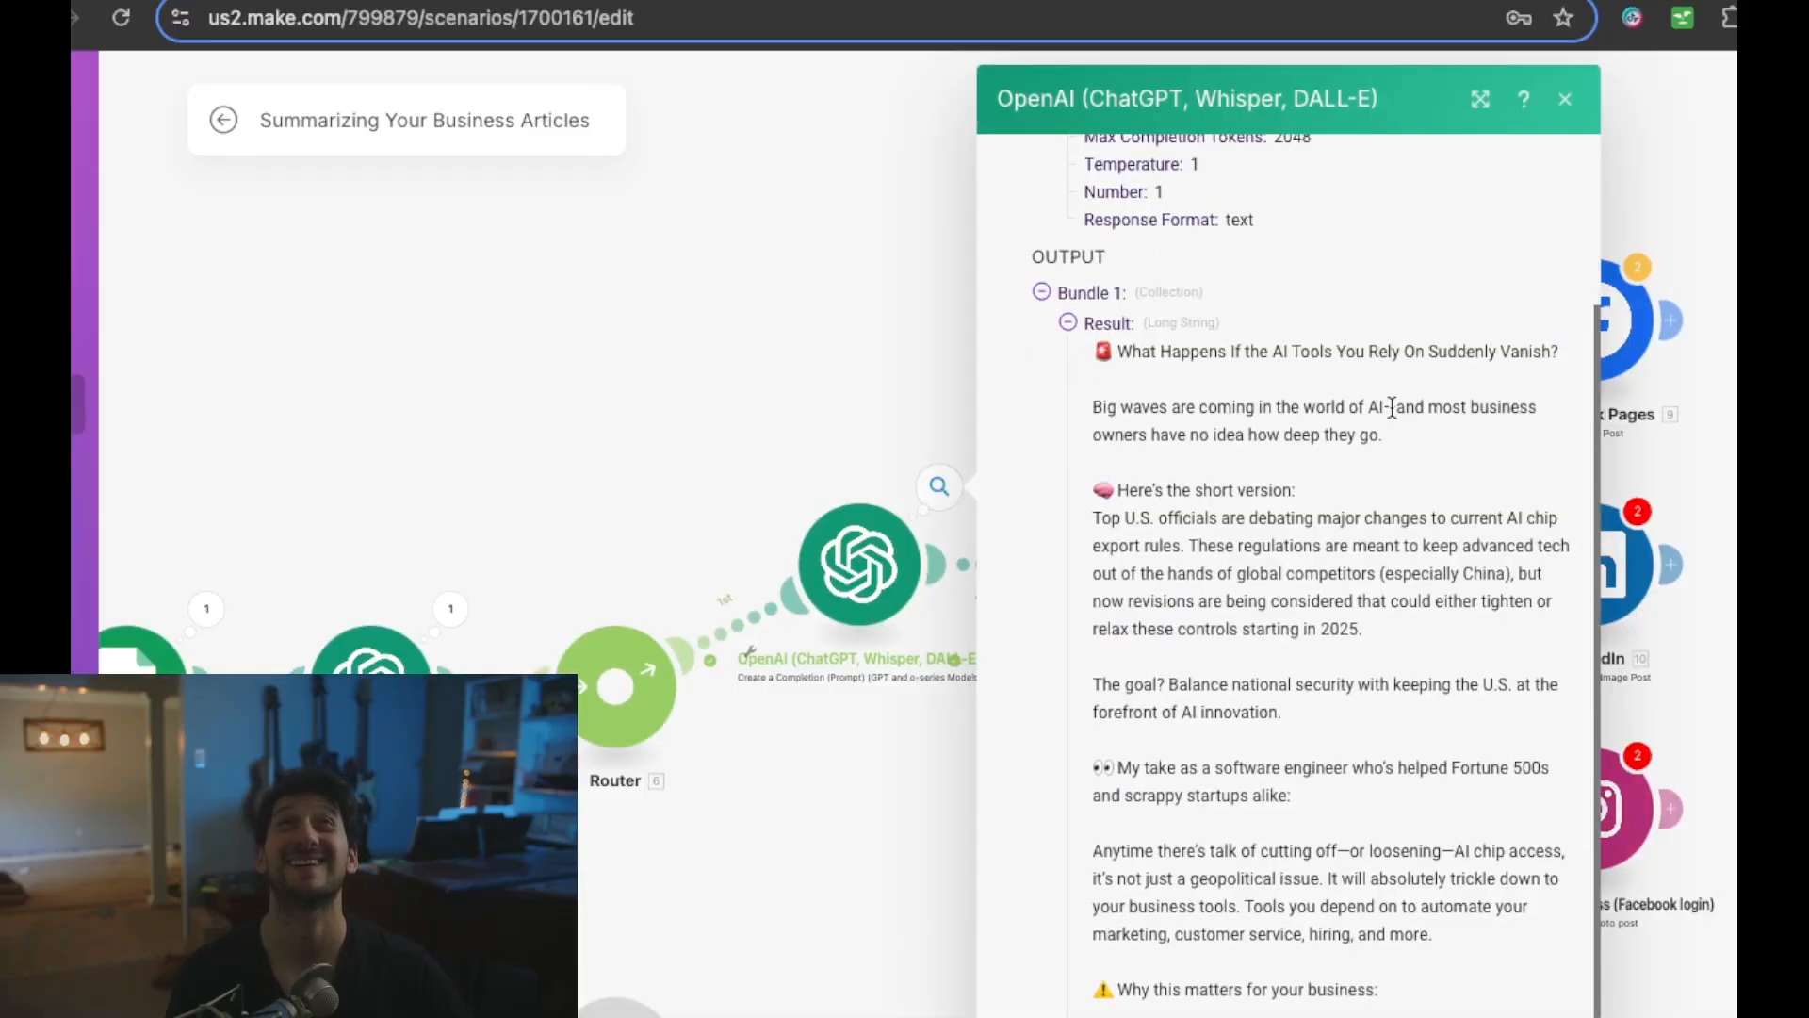
scroll(1392, 407, "down", 1)
left_click_drag(1169, 386, 1402, 392)
scroll(1406, 392, "down", 1)
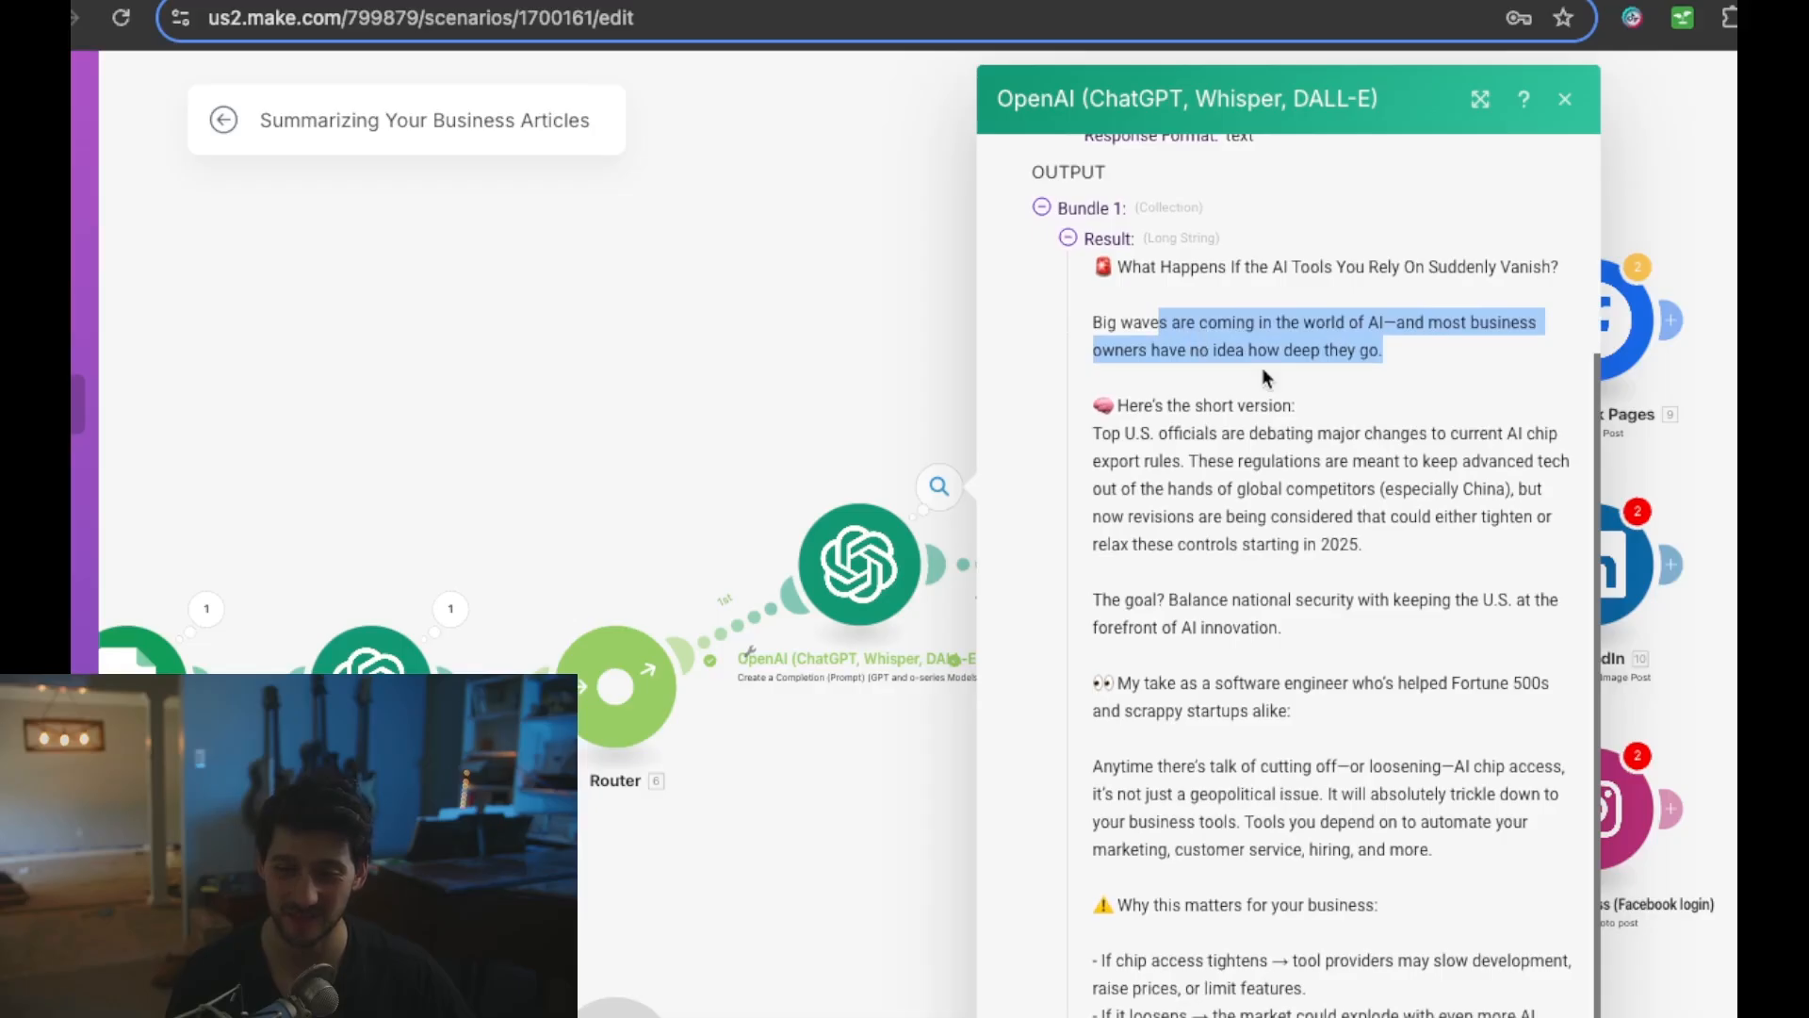
scroll(1263, 368, "down", 3)
scroll(1262, 367, "down", 1)
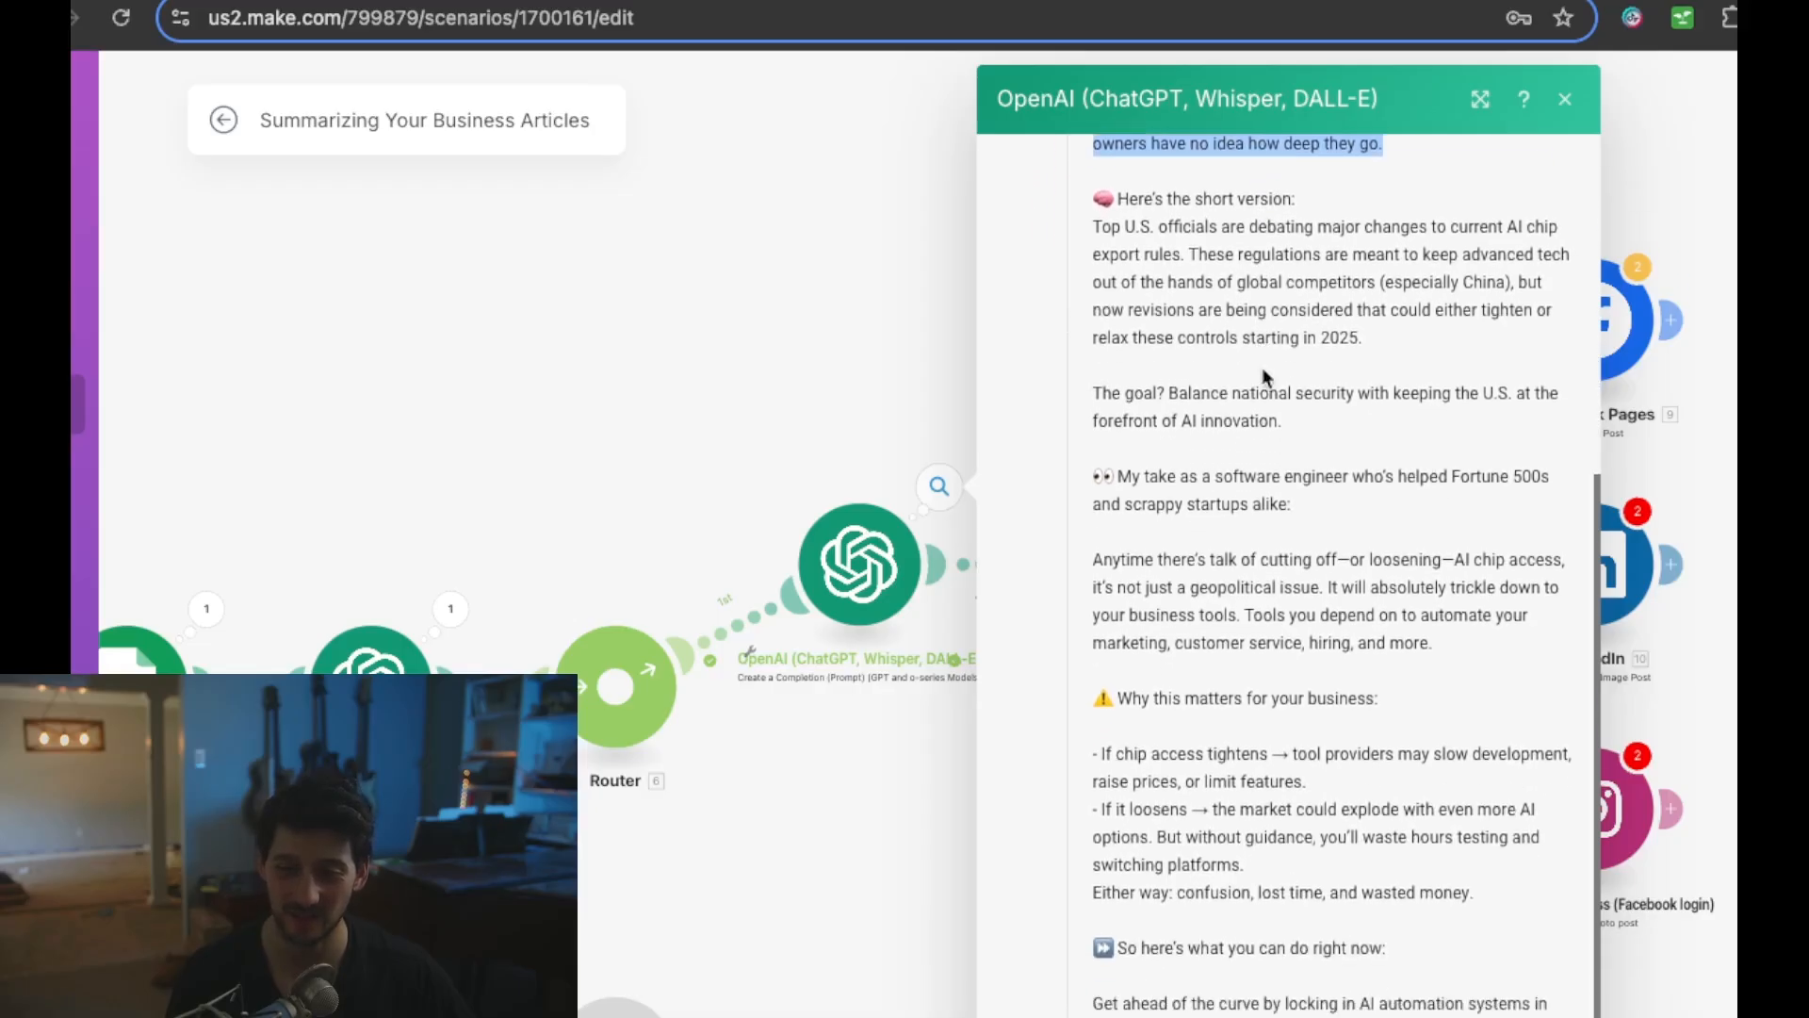
- Read the rest of that Result, from the business impact section through the recommended actions and closing call to action
scroll(1267, 738, "down", 3)
left_click_drag(1117, 472, 1382, 480)
scroll(1381, 480, "down", 1)
left_click_drag(1112, 629, 1443, 637)
left_click_drag(1168, 975, 1094, 944)
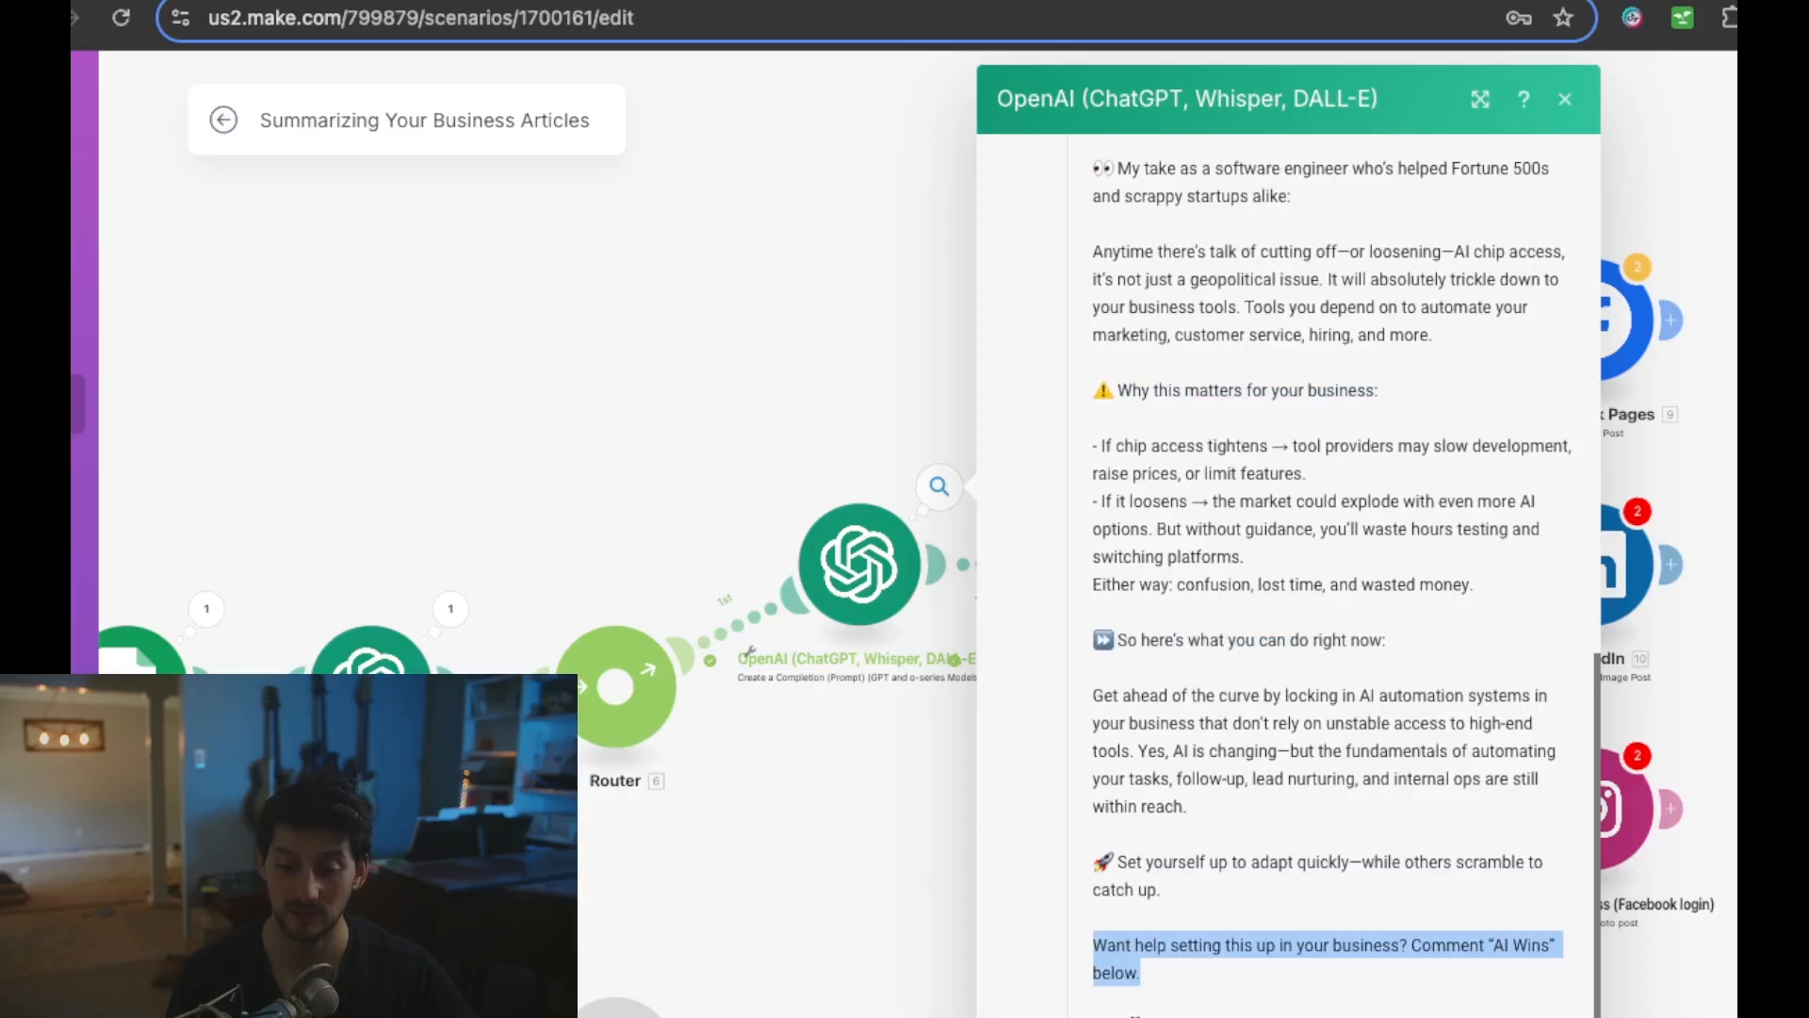
left_click_drag(1121, 1017, 1384, 1017)
left_click(759, 886)
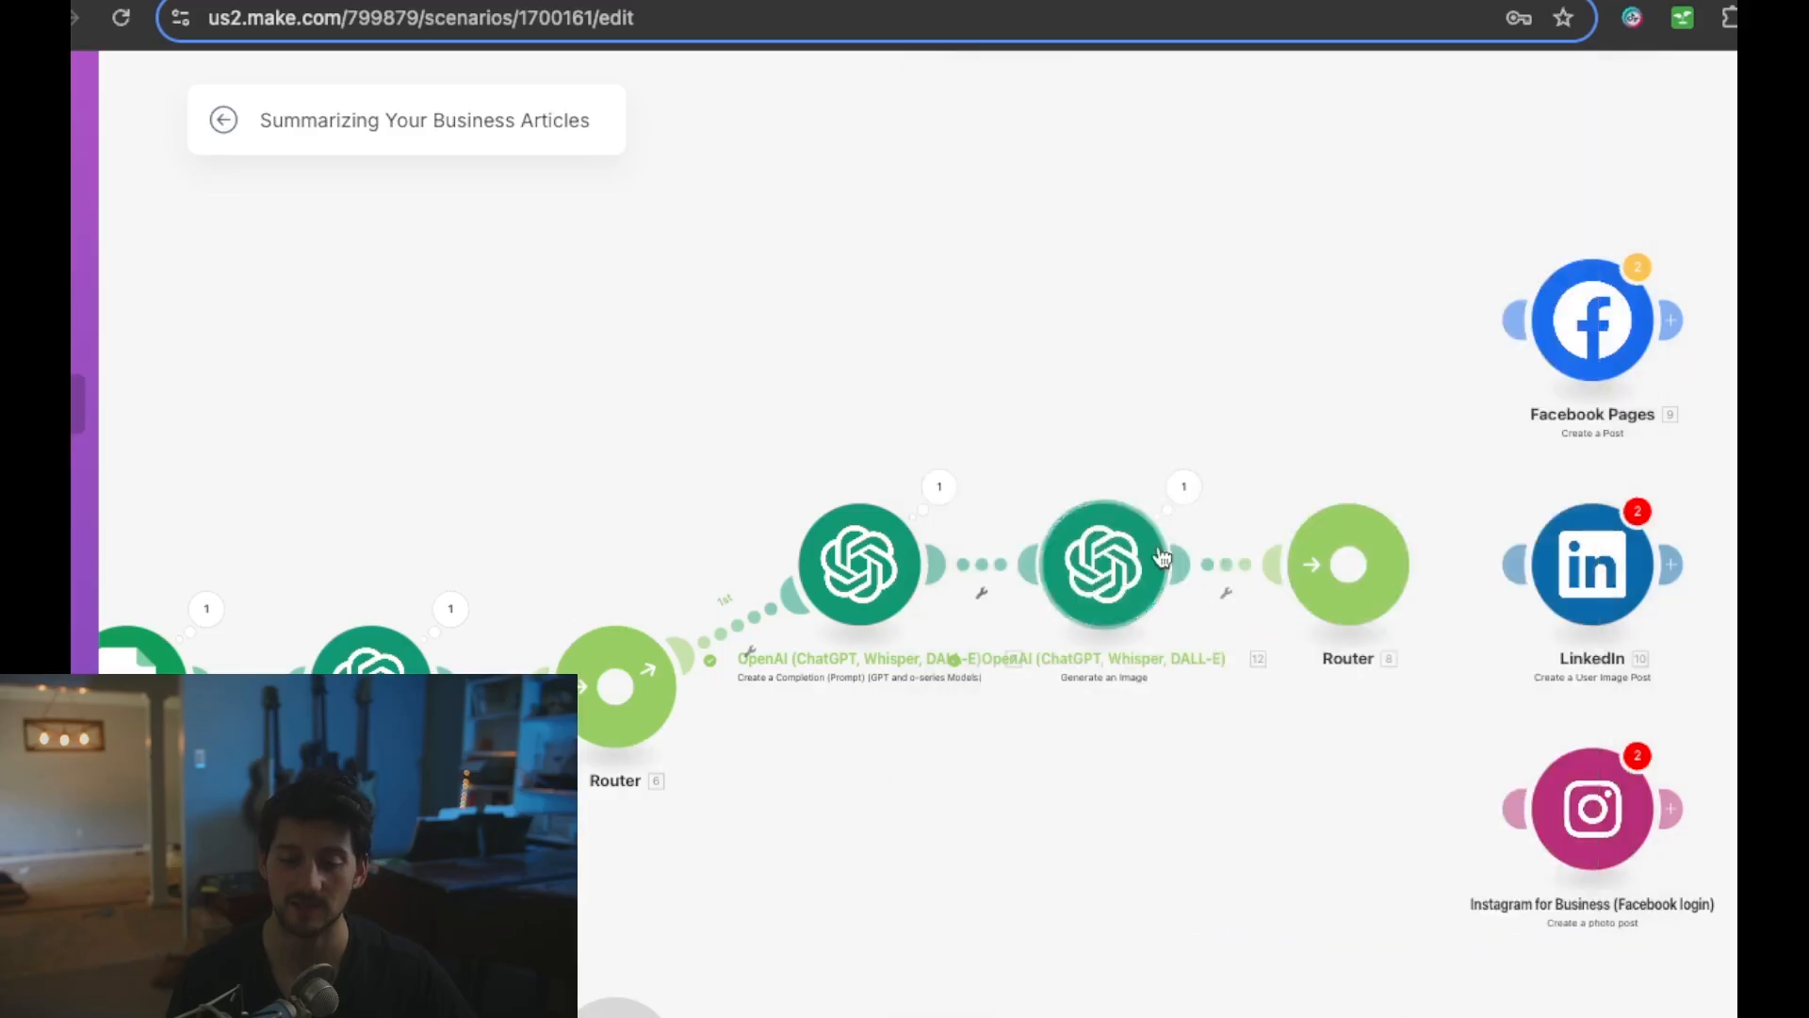
- Copy the generated image's URL from the output data of the Generate an Image module
left_click(1183, 488)
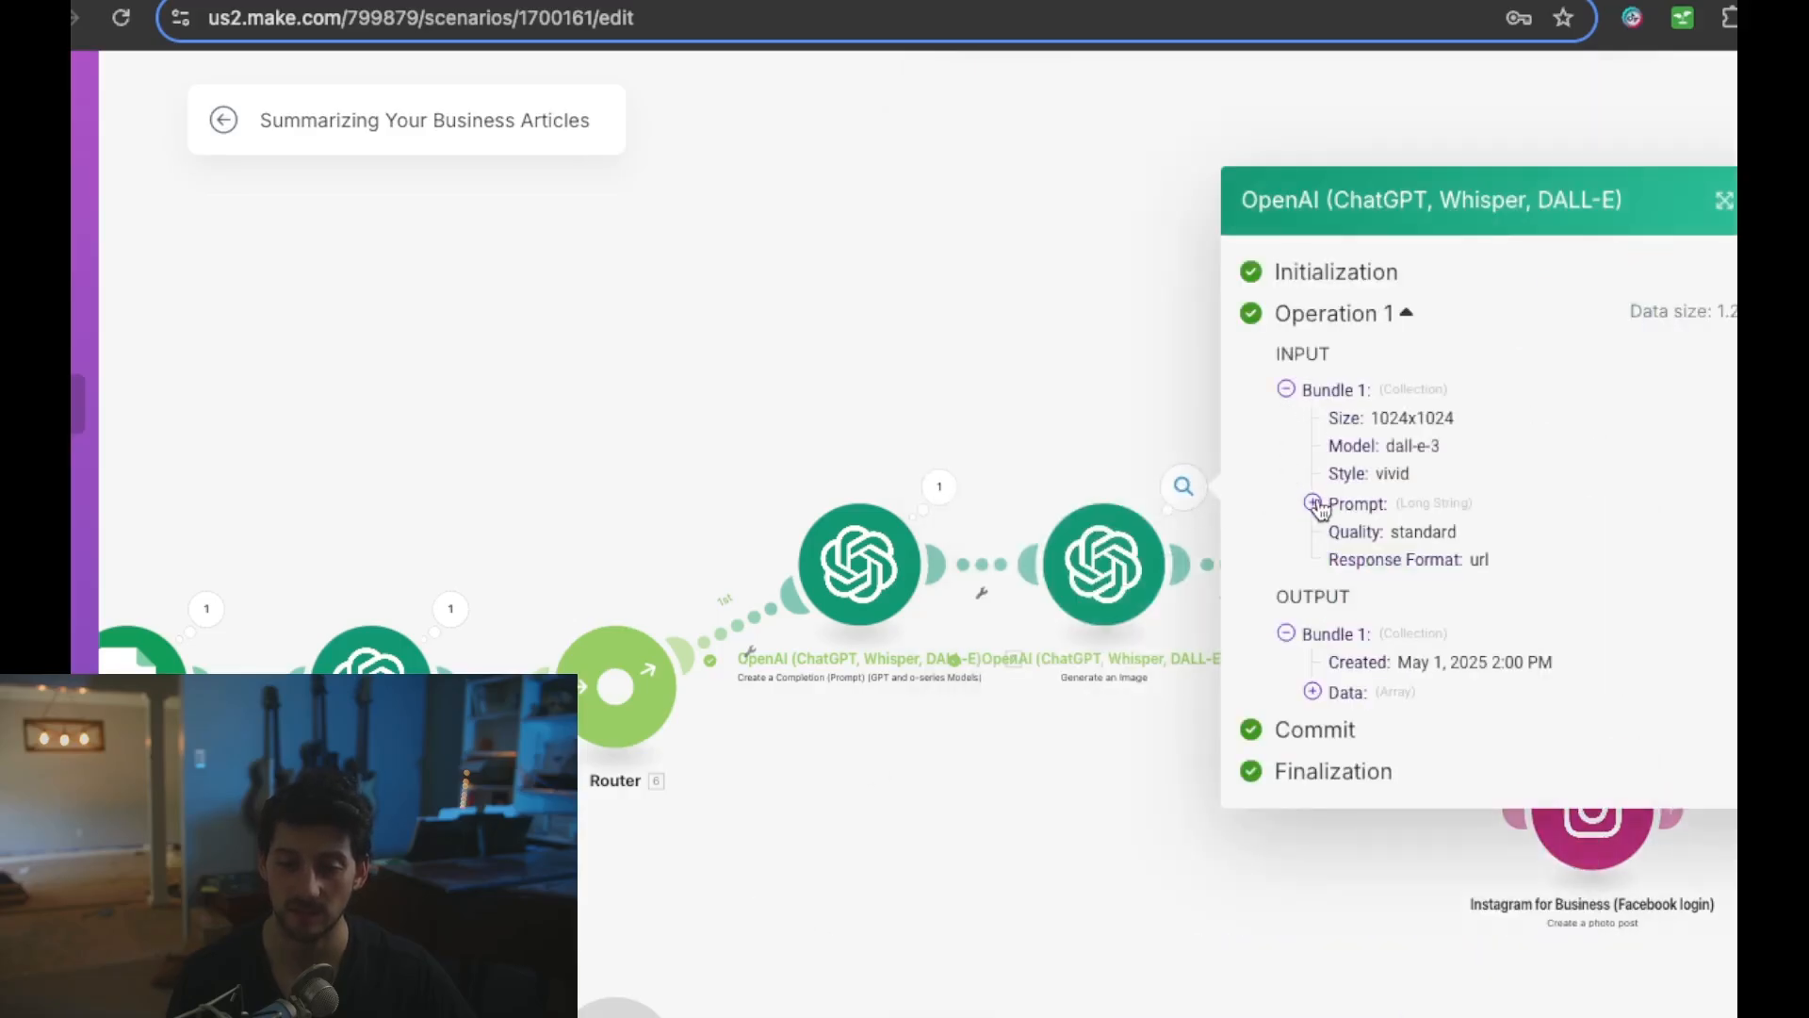
left_click(1313, 694)
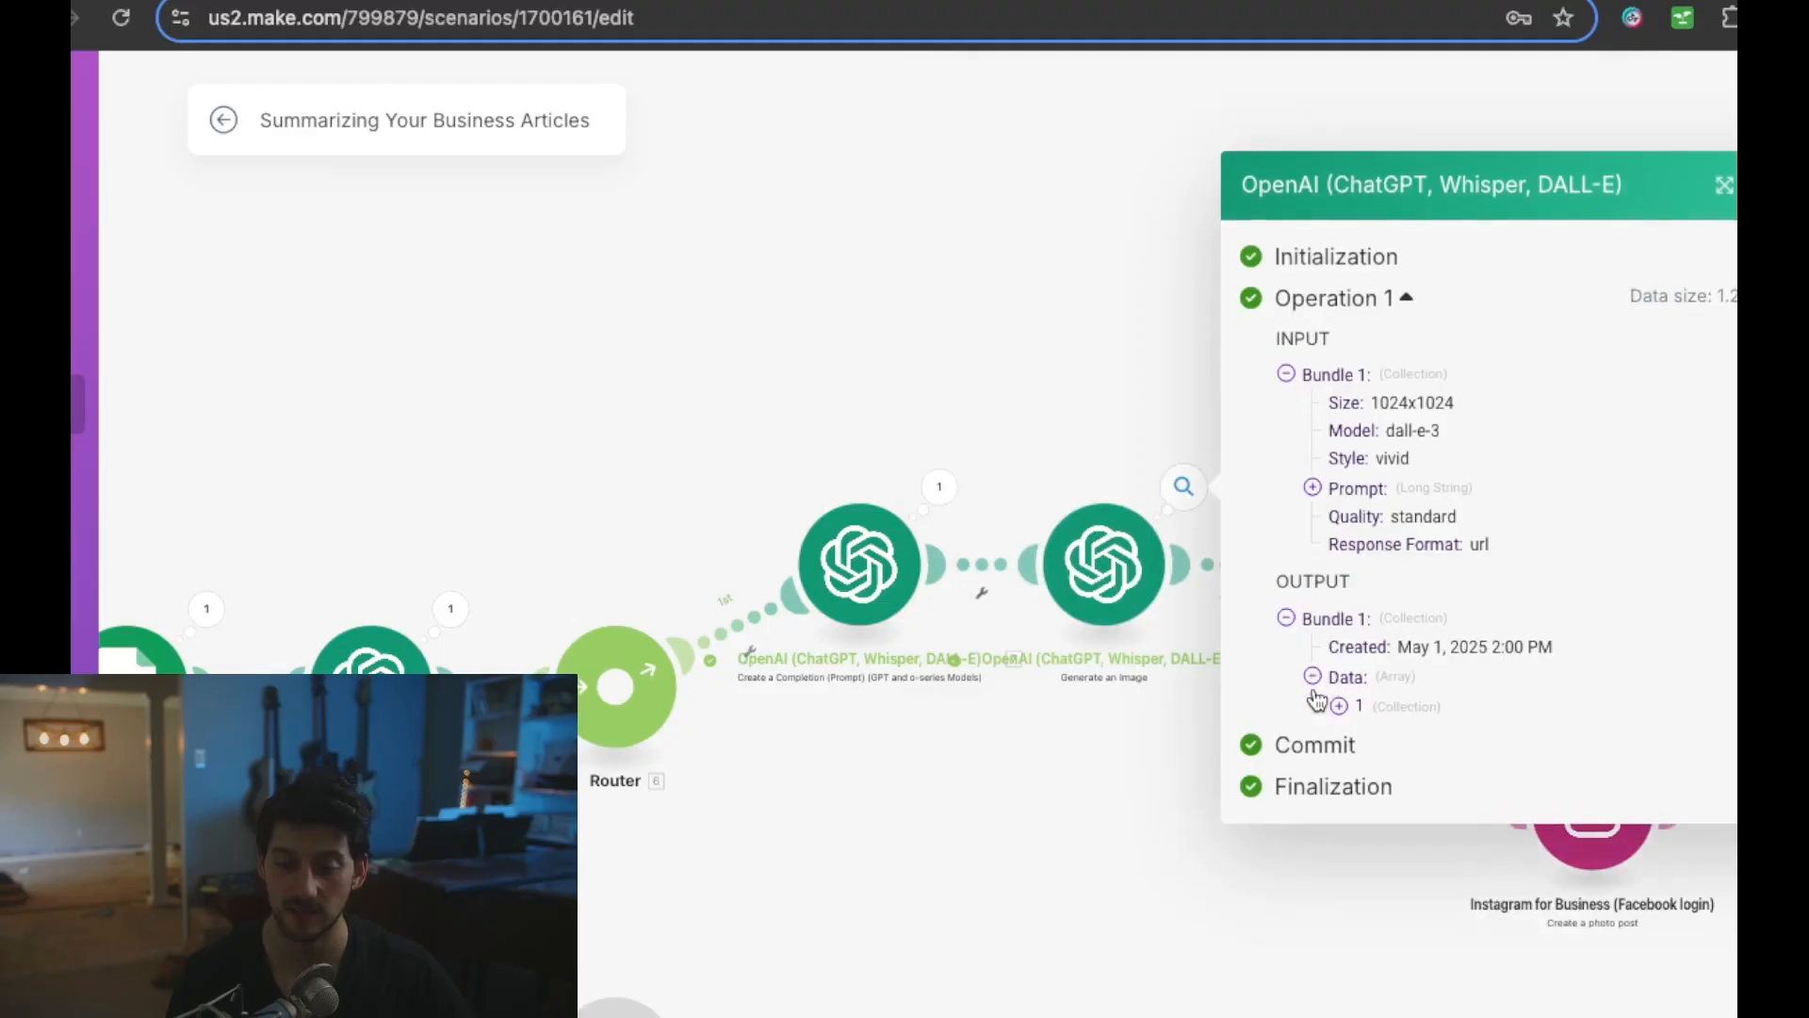
left_click(1340, 705)
scroll(1495, 760, "down", 3)
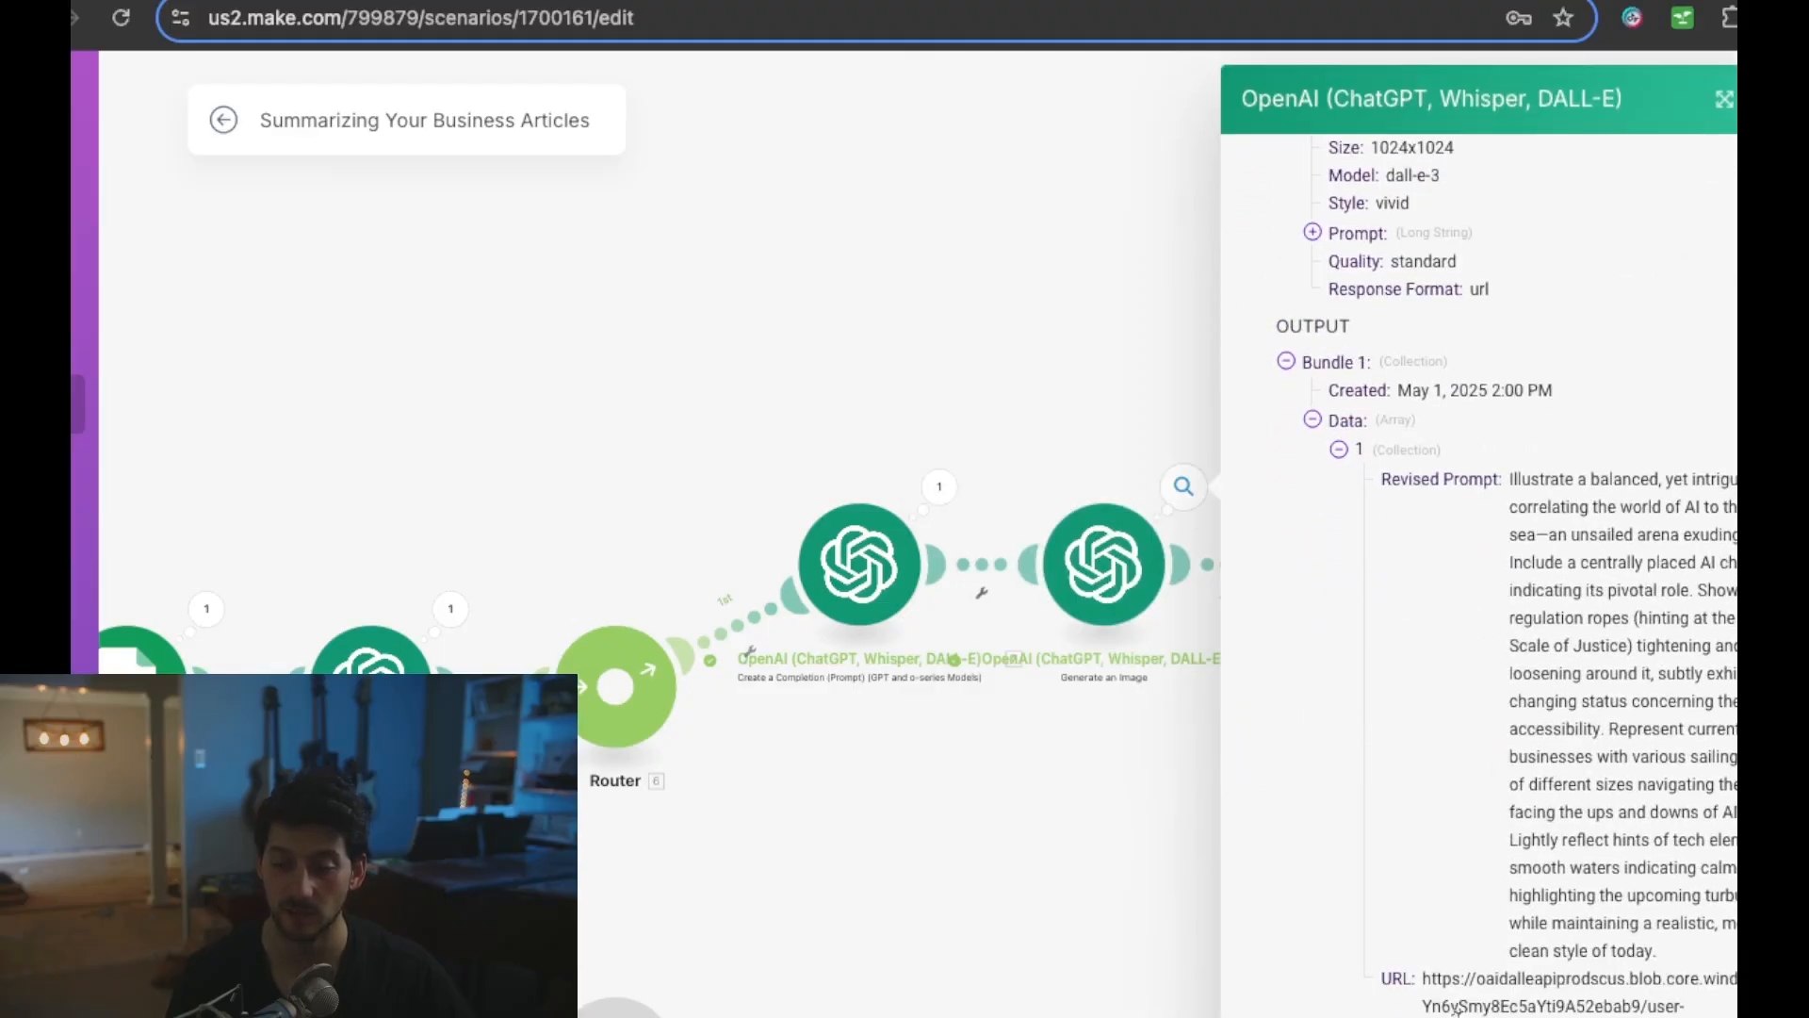
left_click_drag(1424, 980, 1696, 1016)
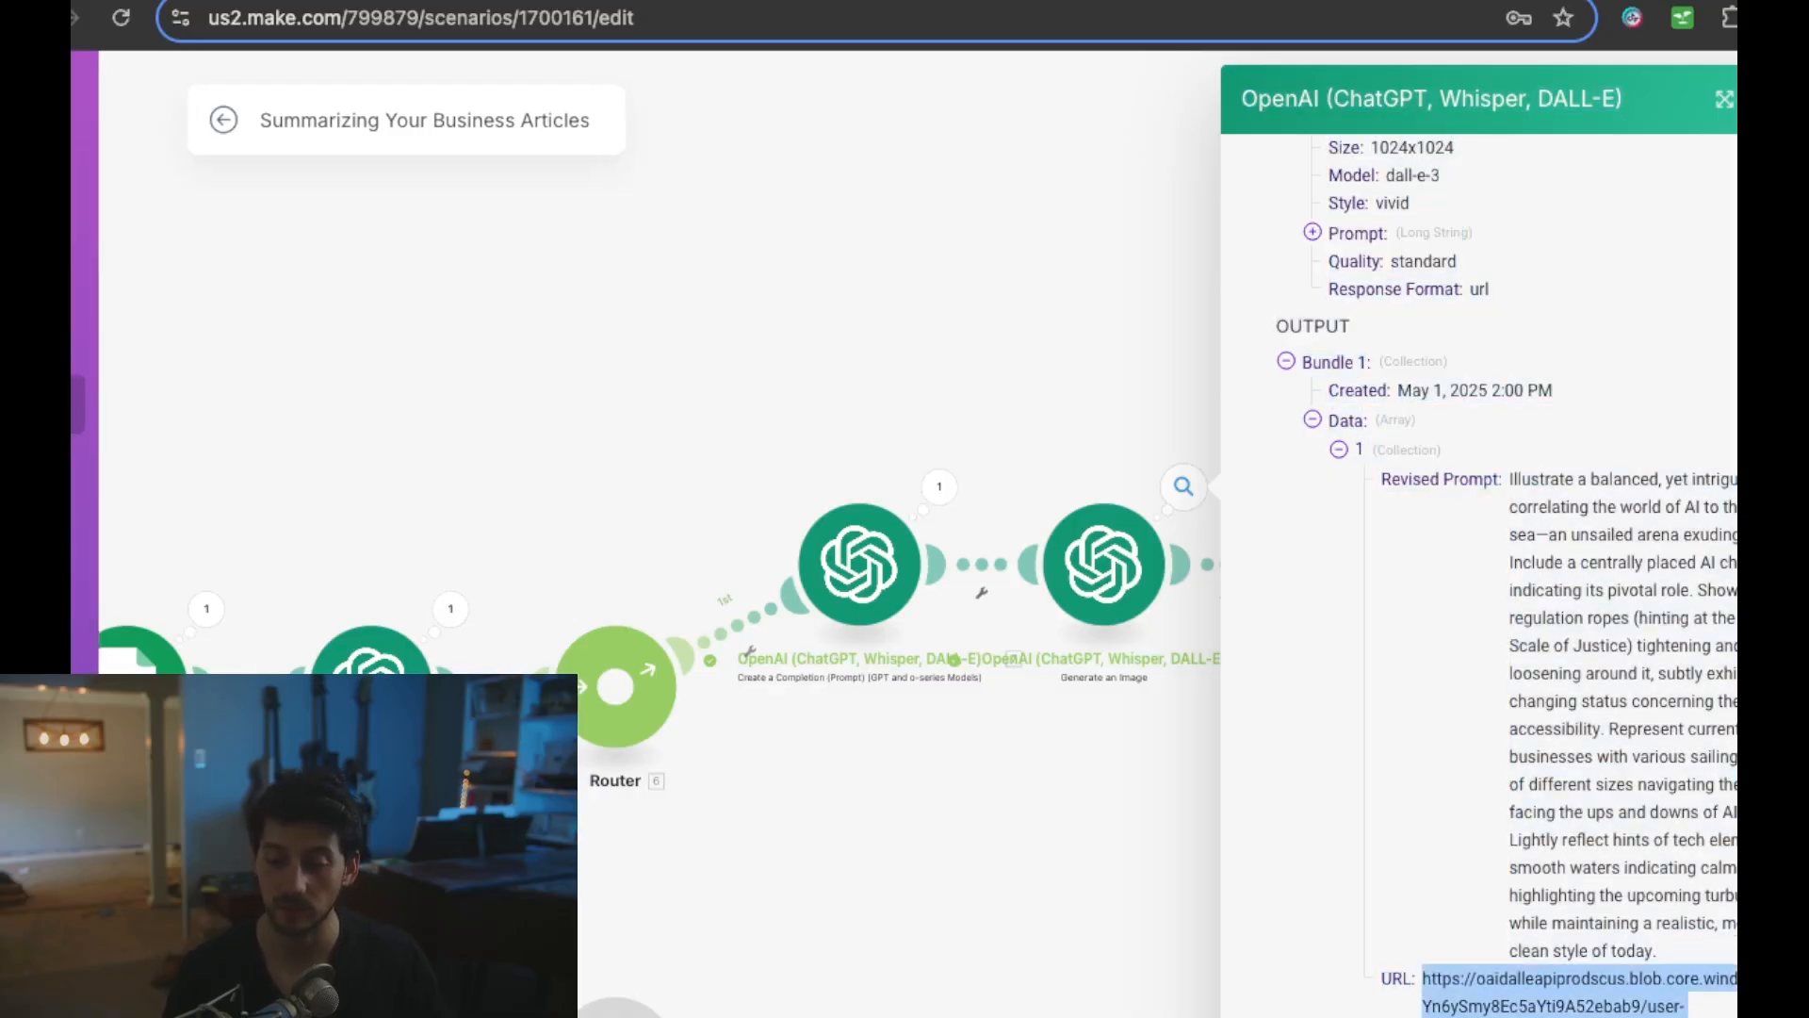
scroll(1545, 754, "right", 1)
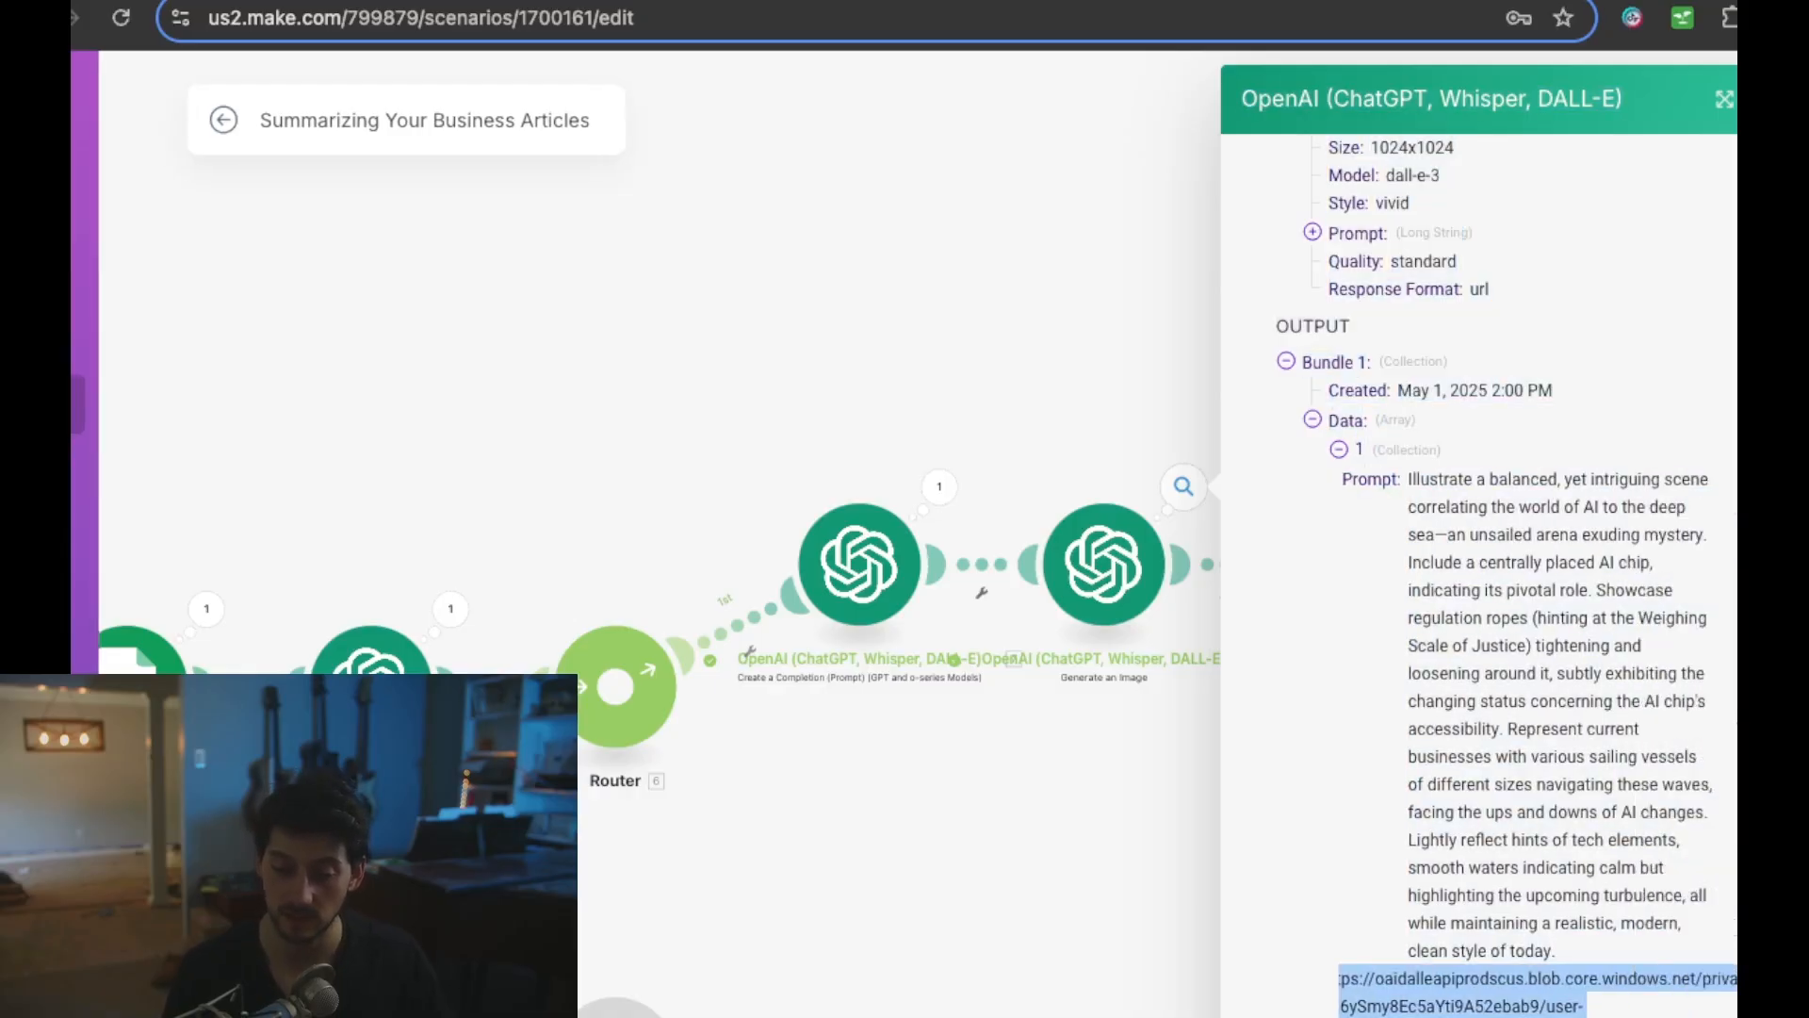
scroll(1545, 754, "left", 1)
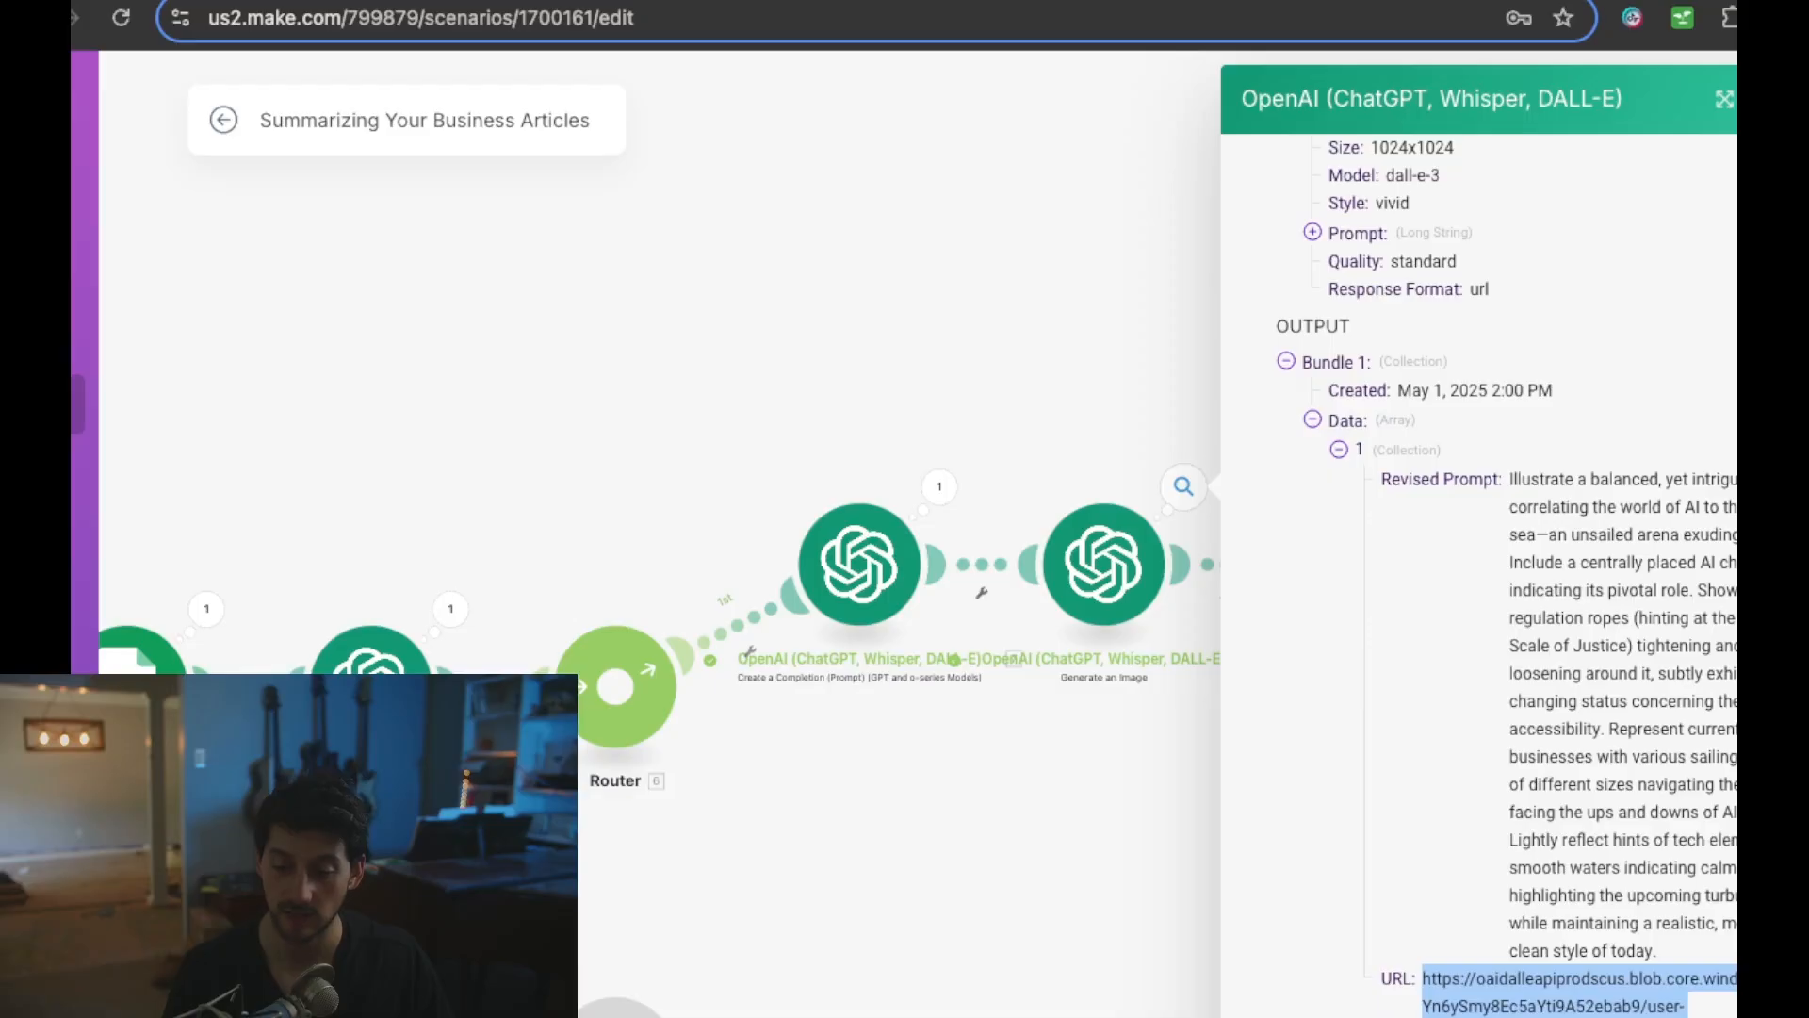
scroll(1545, 754, "right", 1)
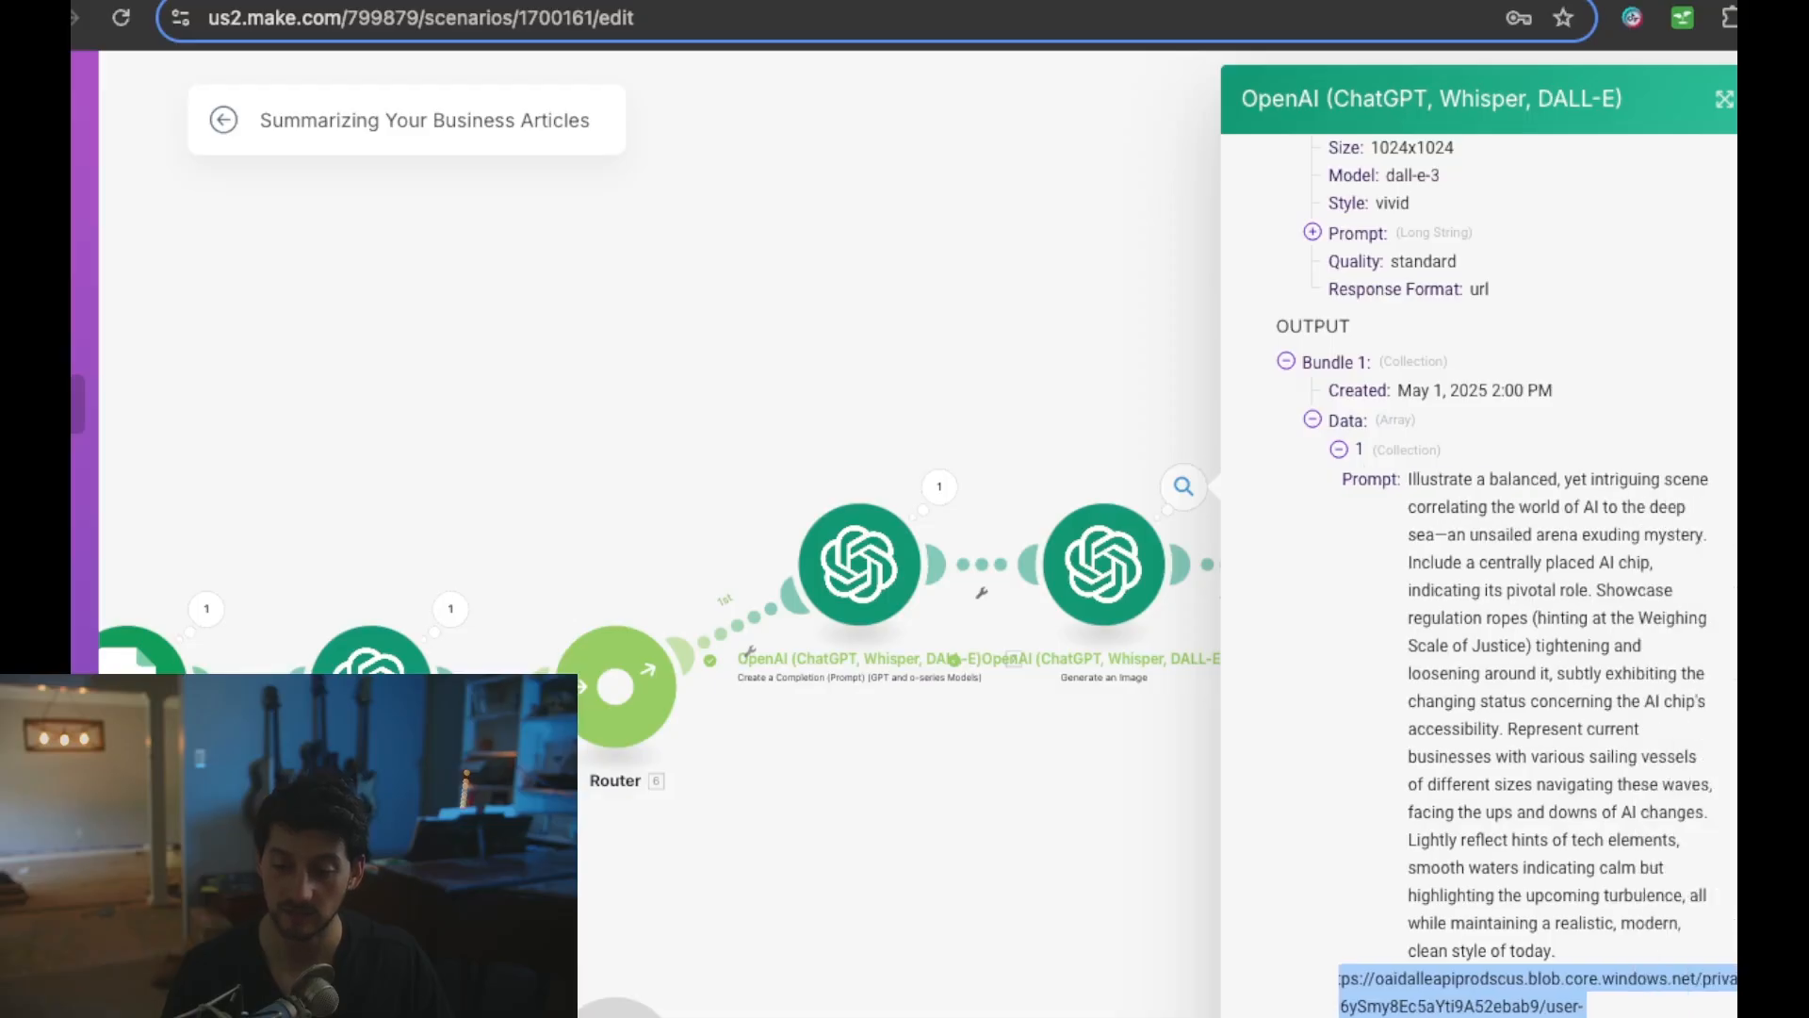
left_click(1032, 303)
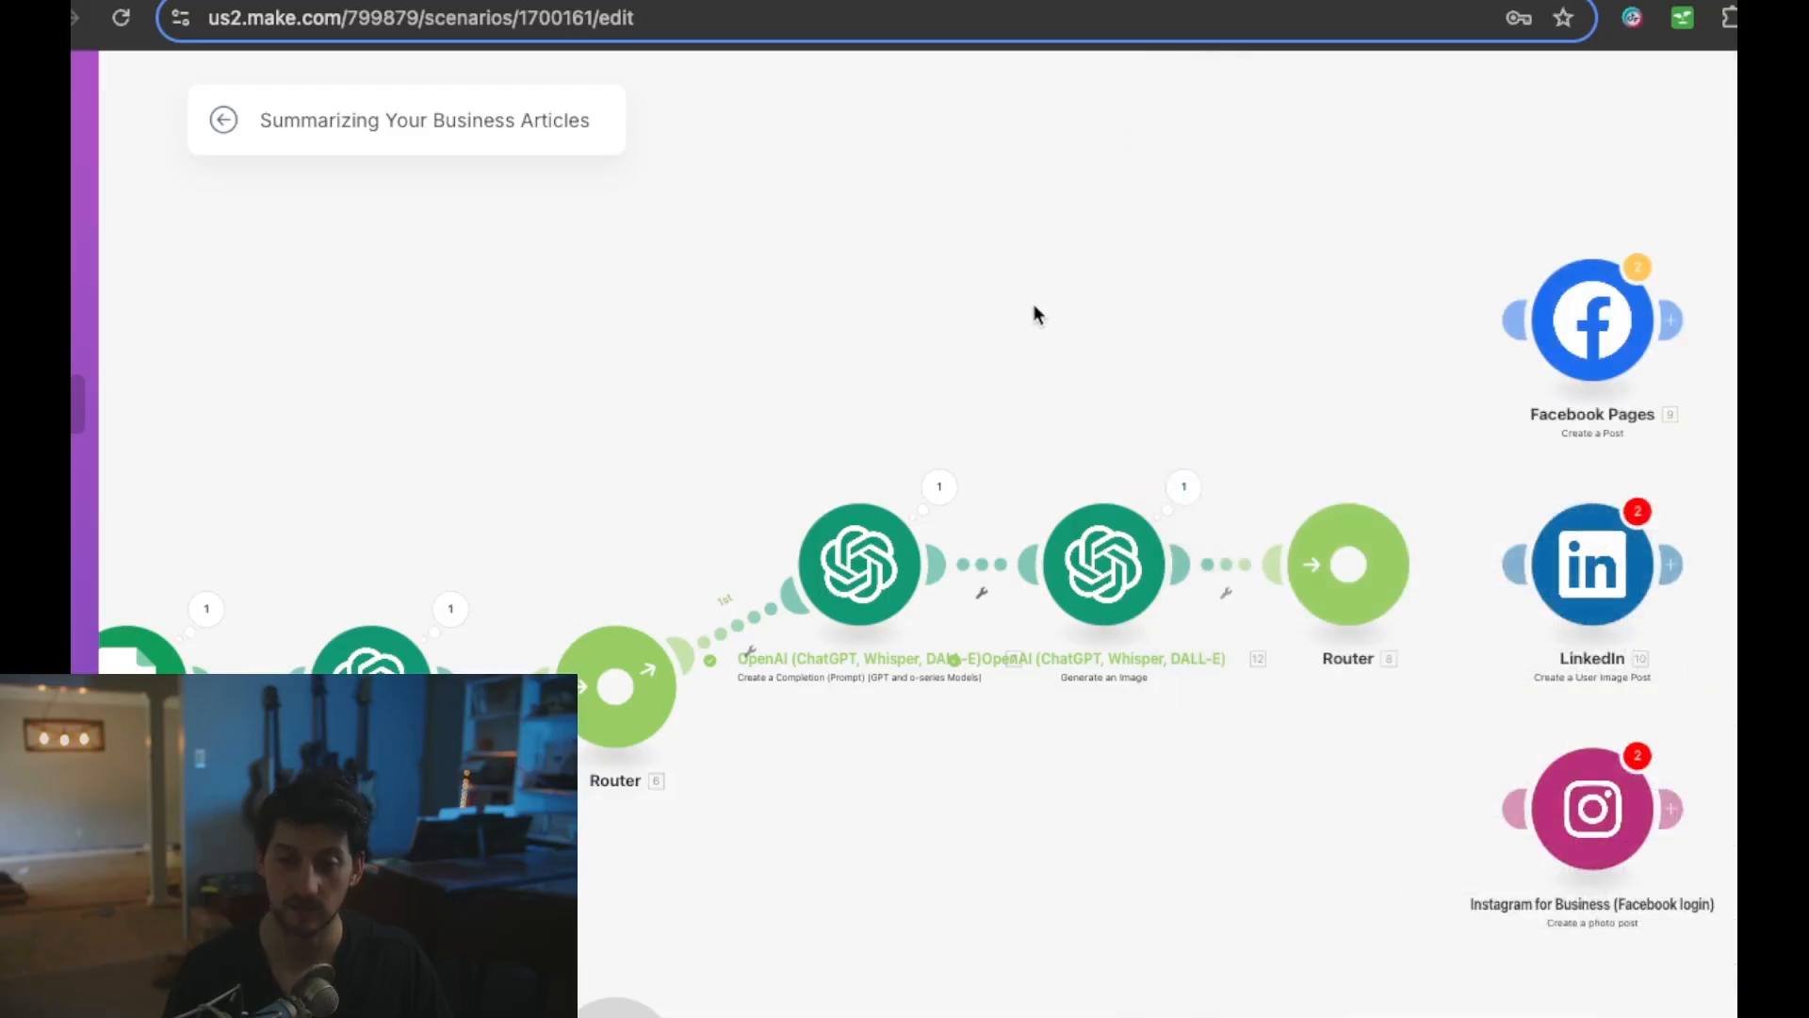
- View the generated image by opening the copied URL in a new browser tab, and return to the scenario
key("ctrl+t")
key("ctrl+v")
key("Return")
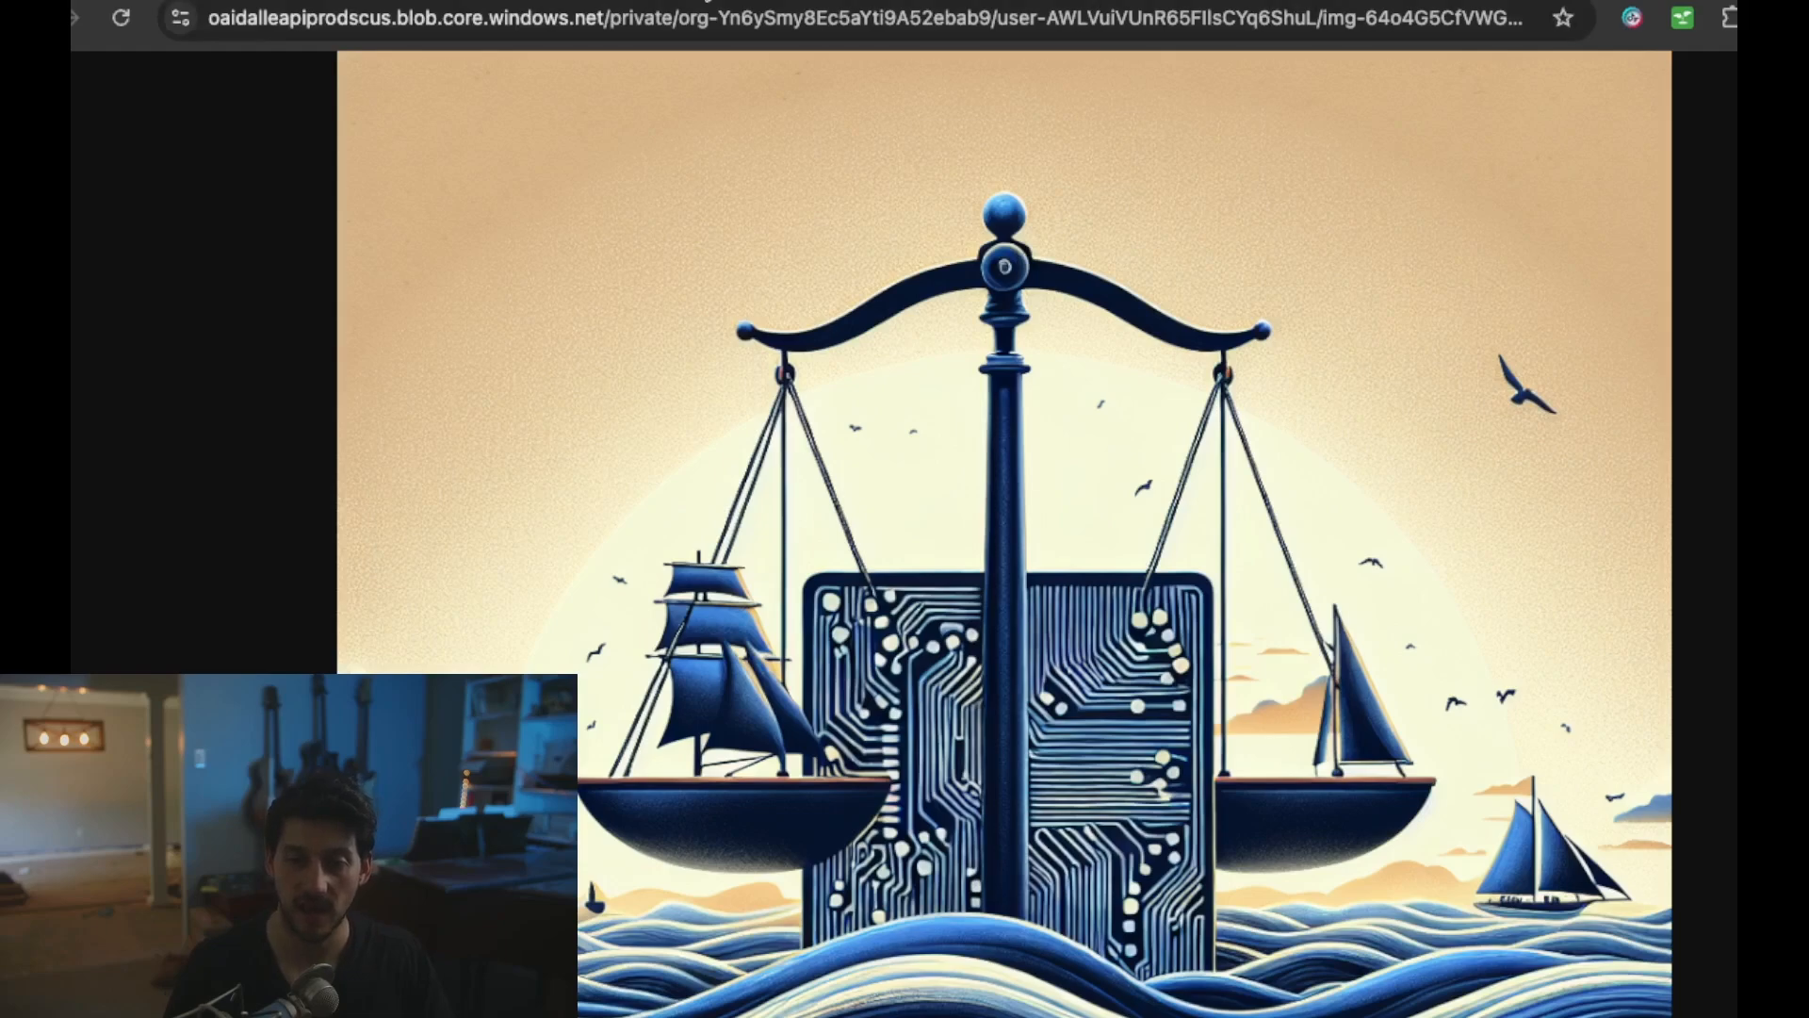
key("ctrl+Tab")
key("ctrl+Tab")
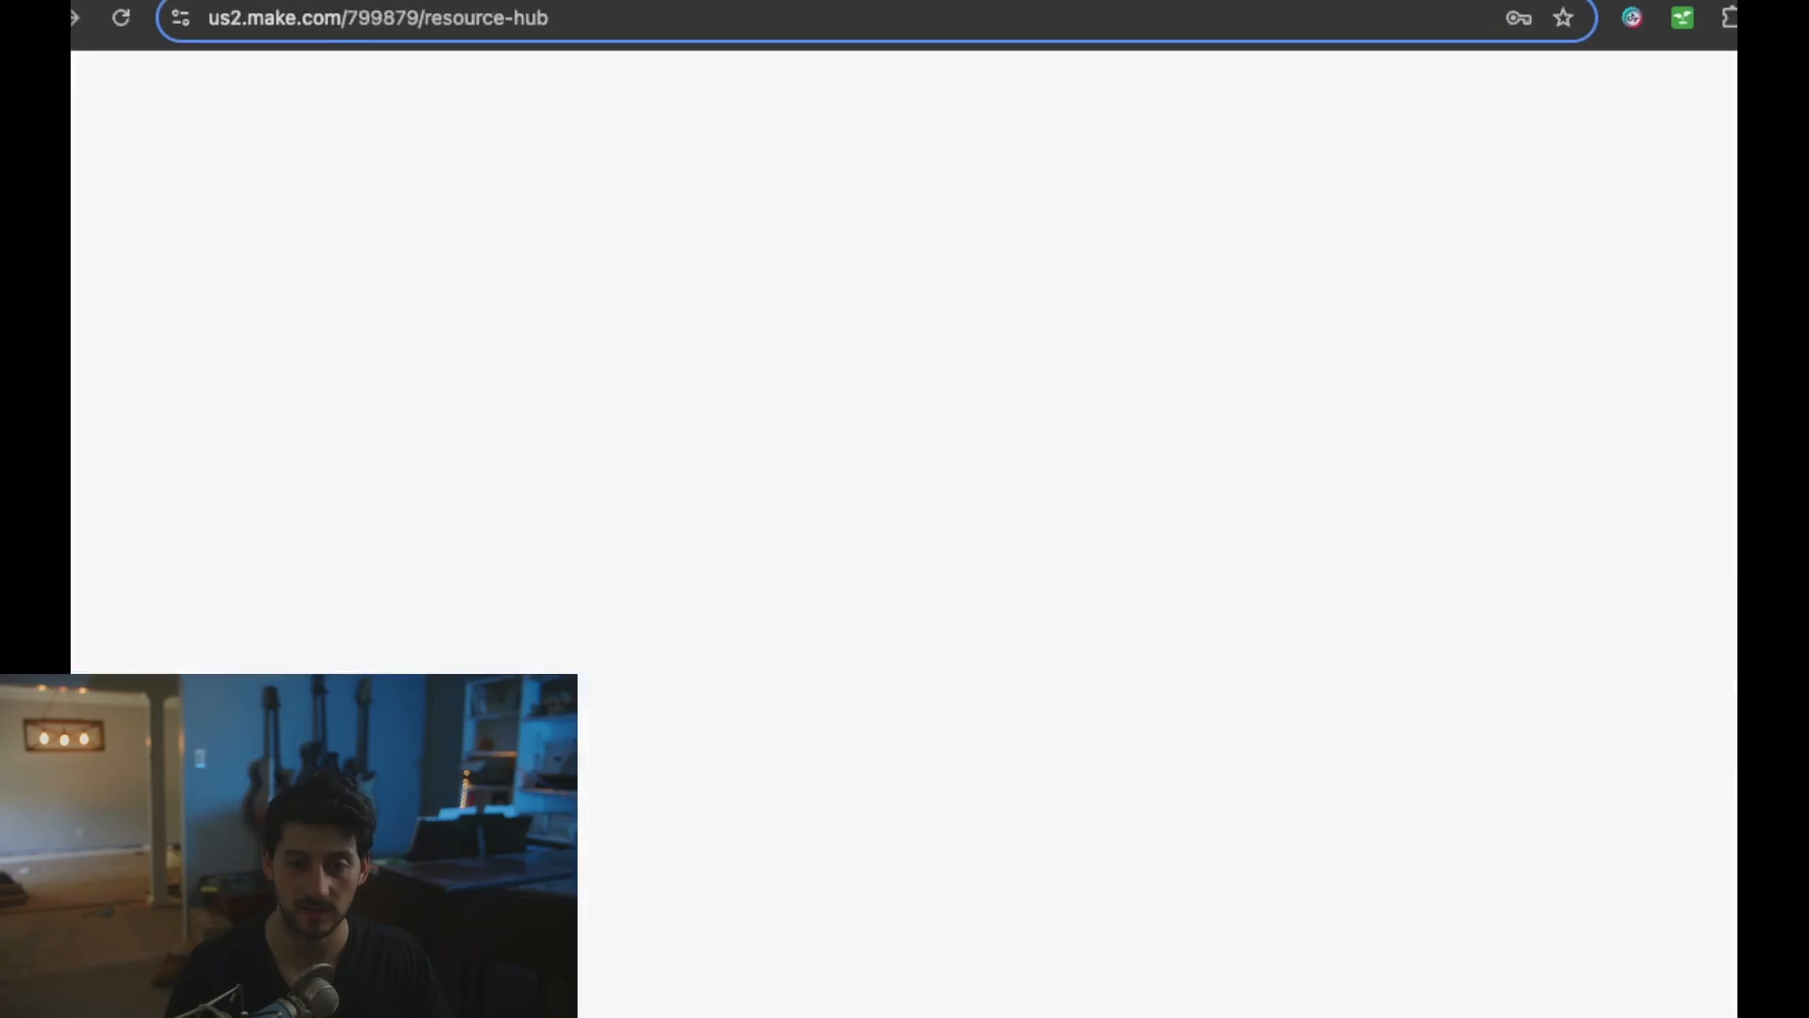
key("ctrl+Tab")
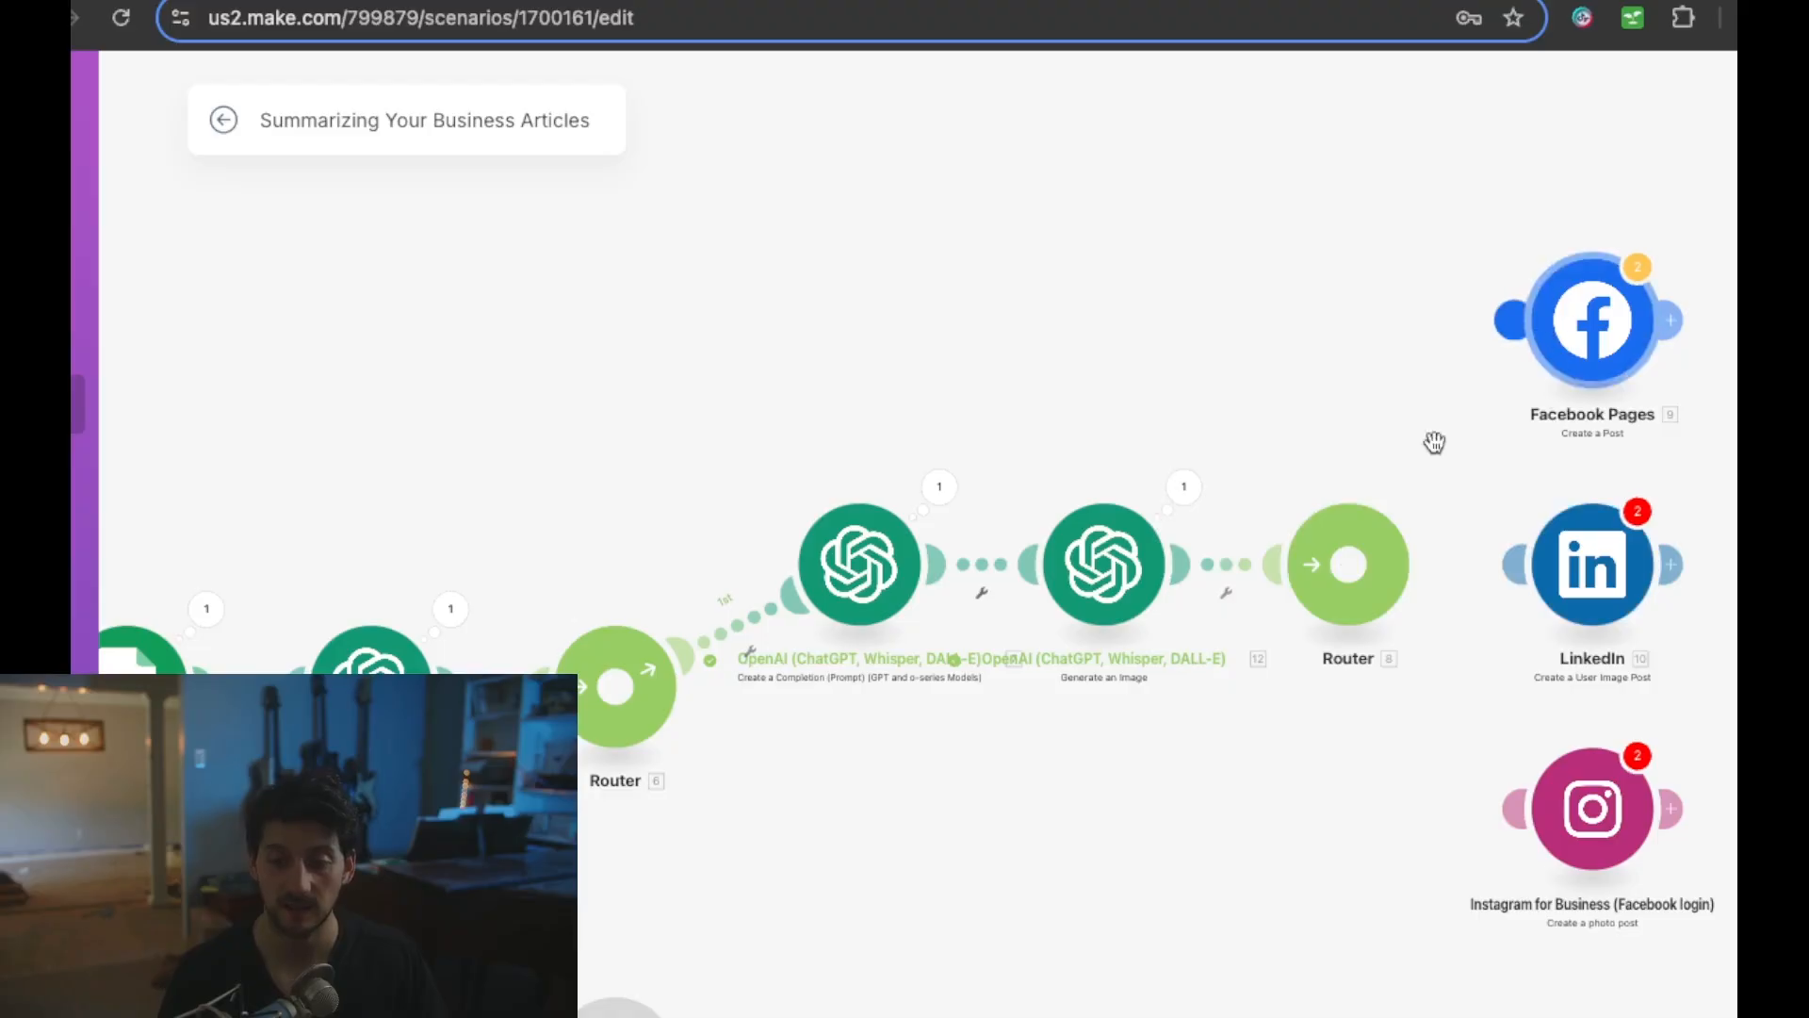
- Read the configuration notice of the unconnected Facebook Pages module and close it
left_click(1593, 345)
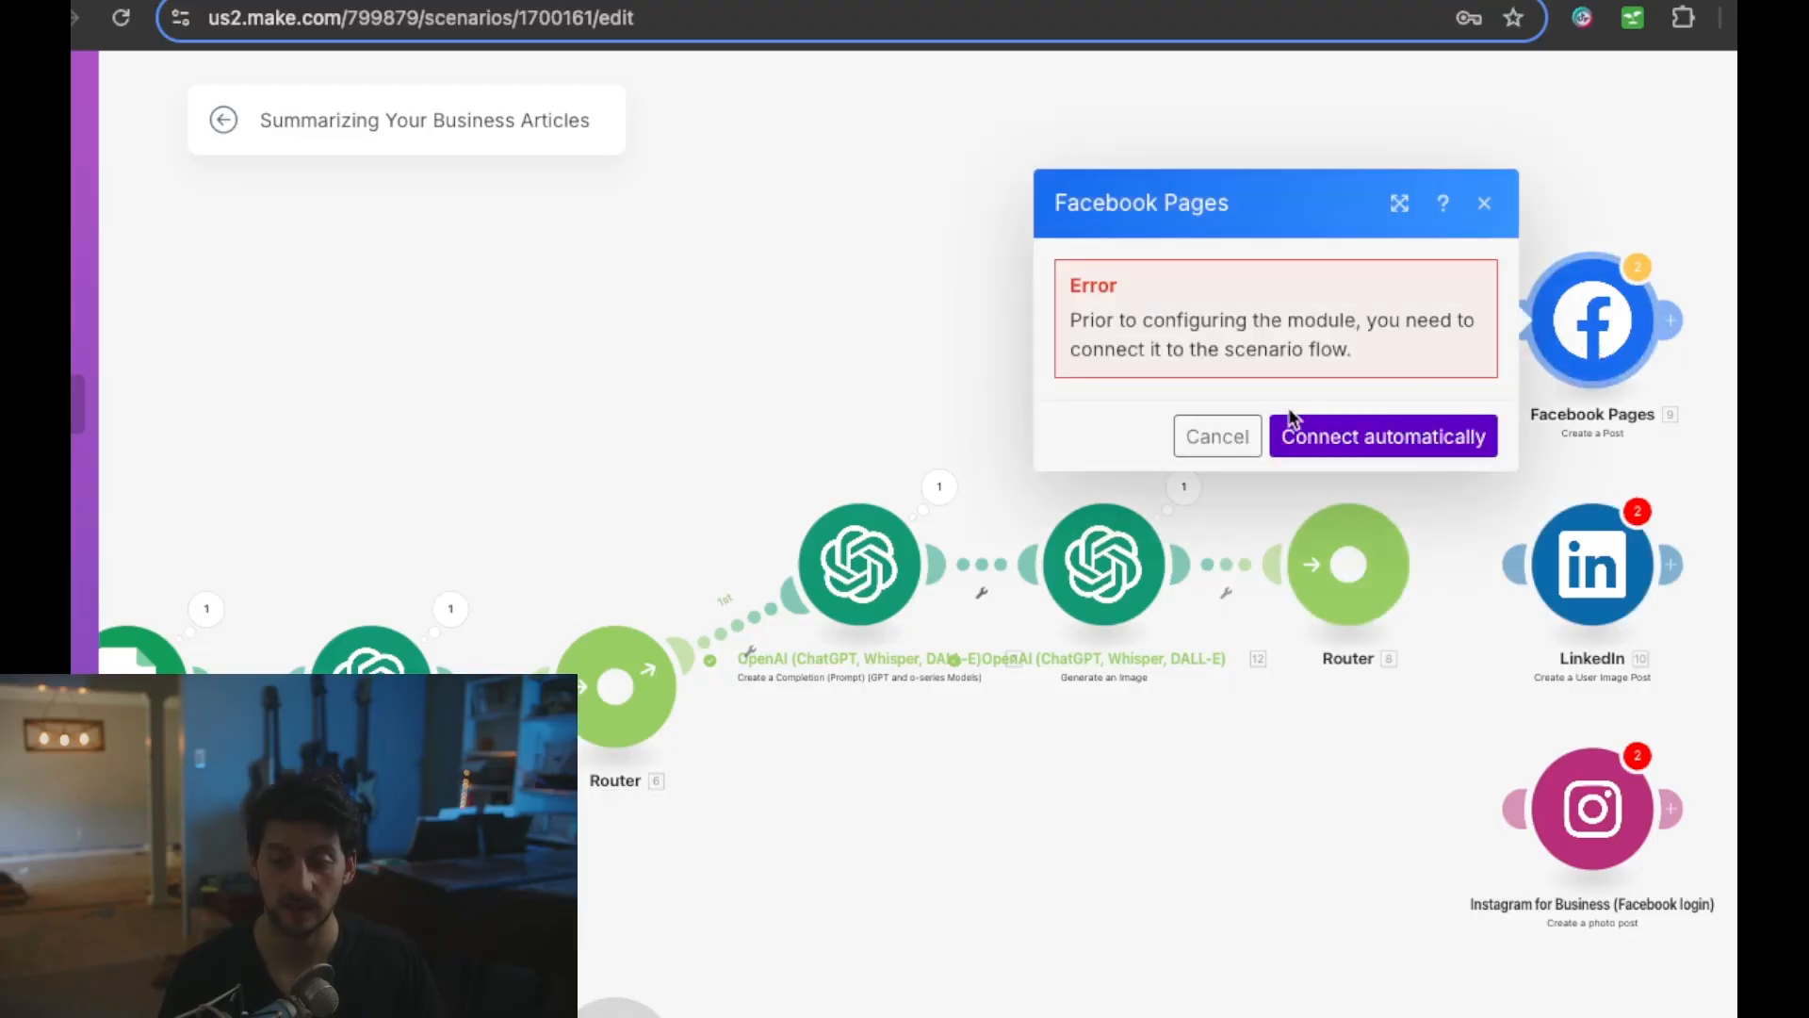
left_click_drag(1187, 319, 1406, 317)
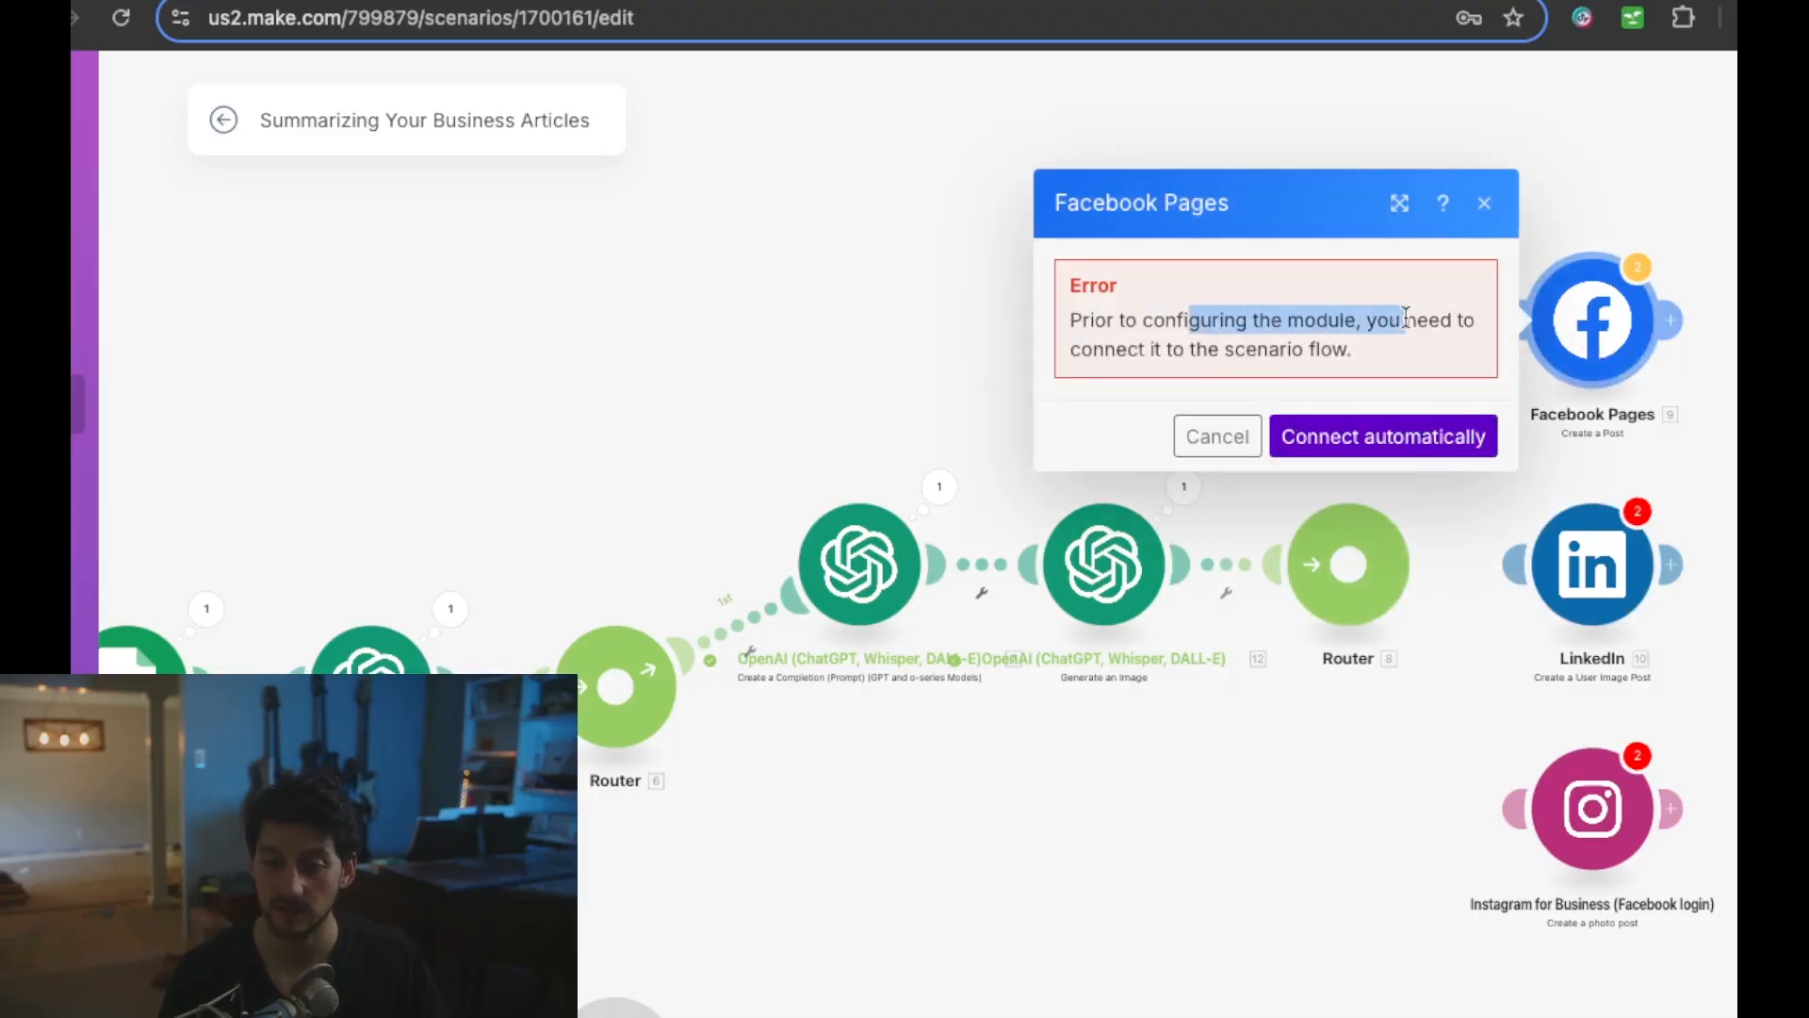
left_click(1411, 515)
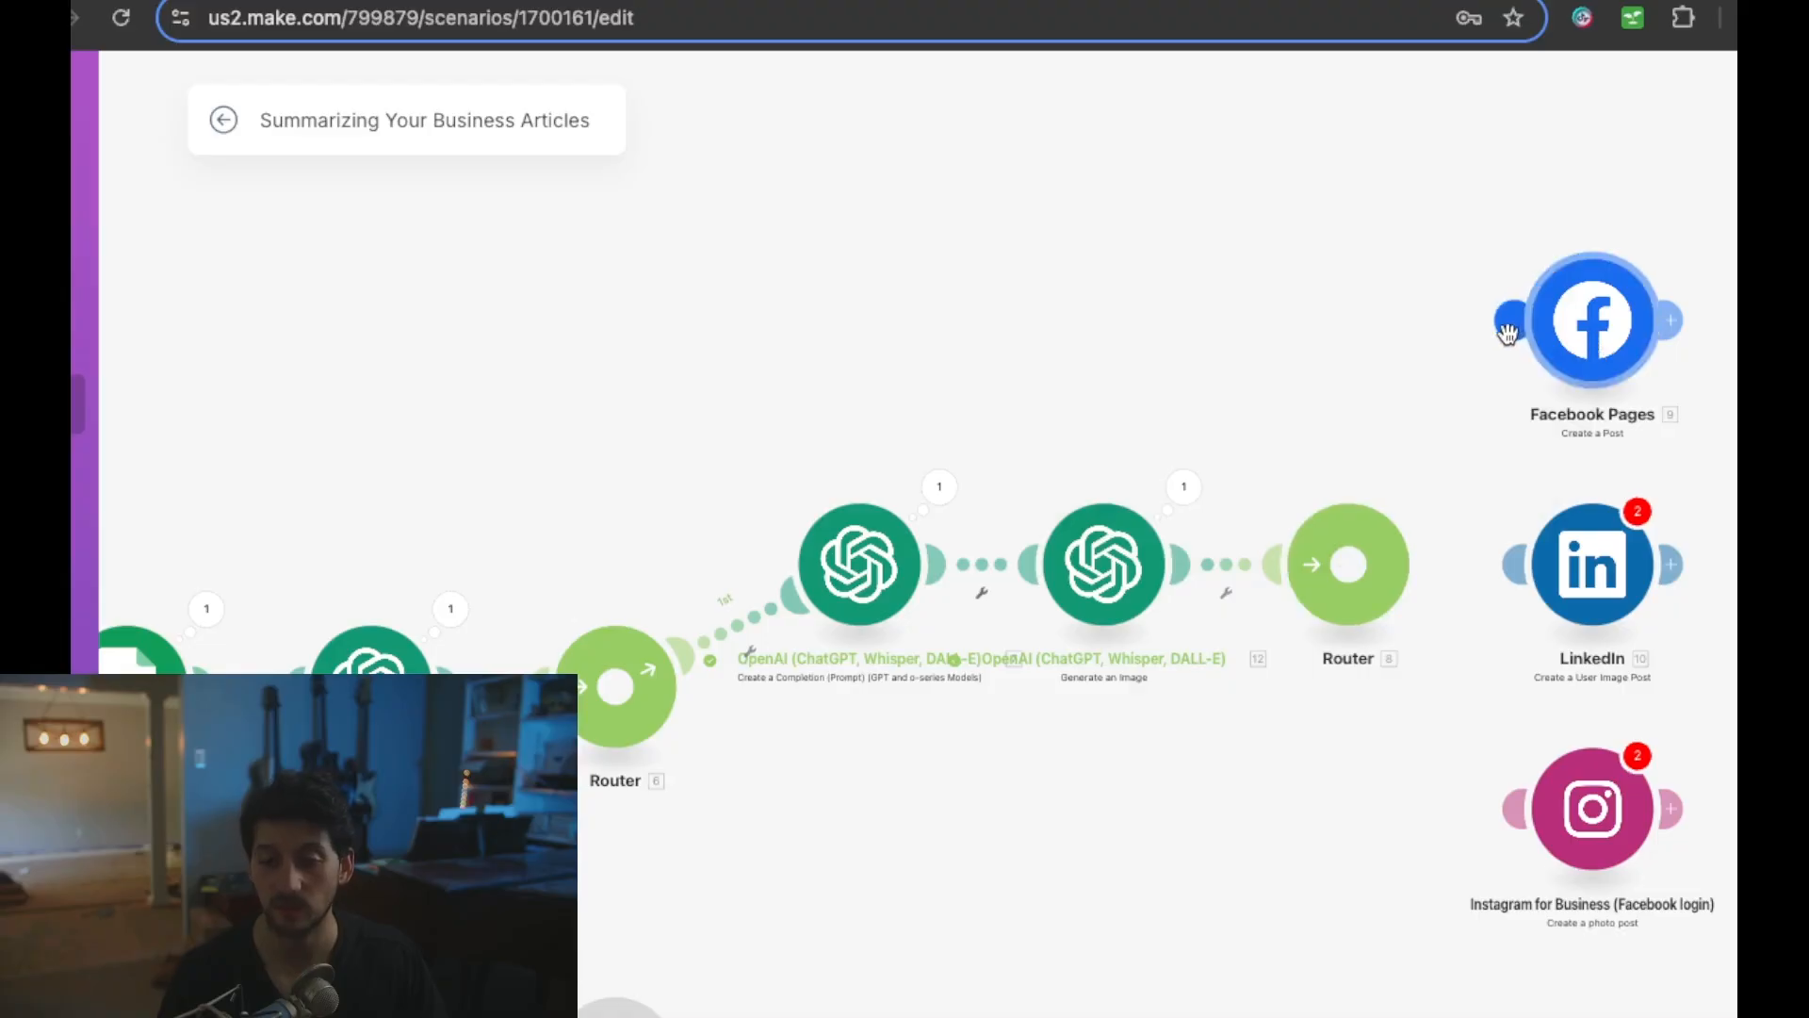
- Connect the Facebook Pages, LinkedIn, Instagram for Business and Google Sheets Add a Row modules to the second Router
left_click_drag(1517, 329, 1349, 563)
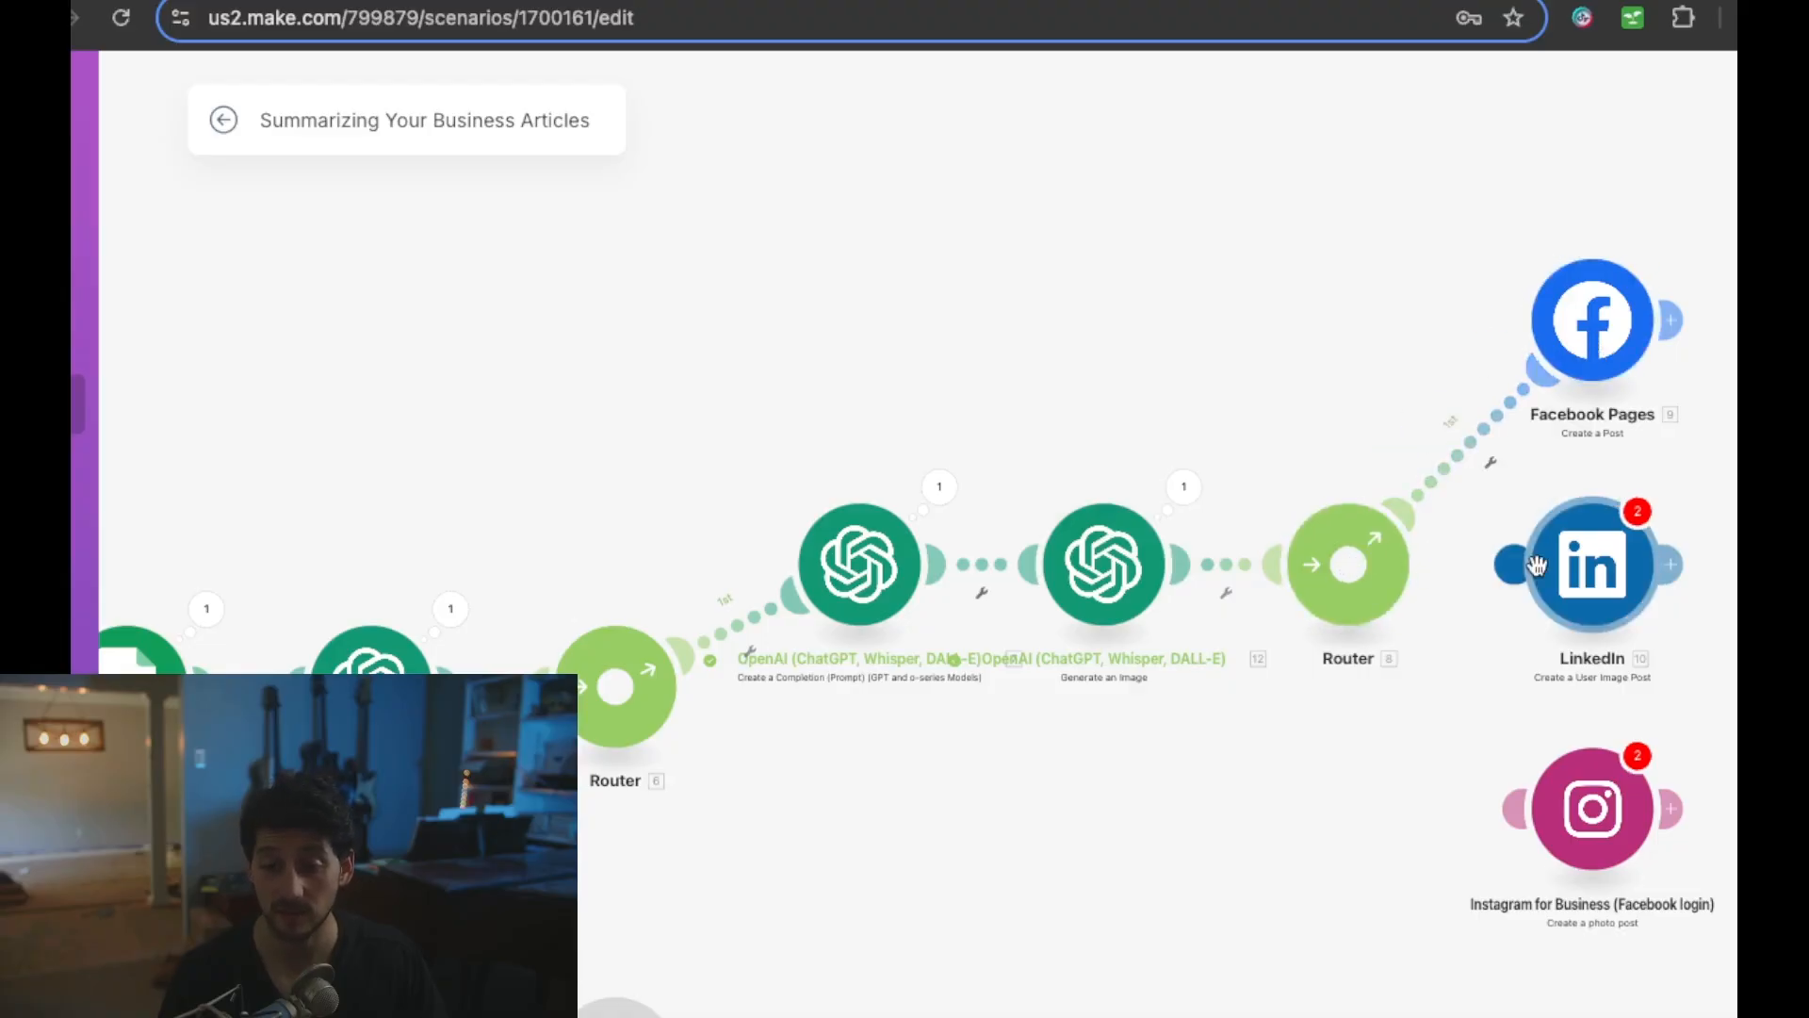
left_click_drag(1483, 570, 1374, 580)
left_click_drag(1513, 809, 1411, 611)
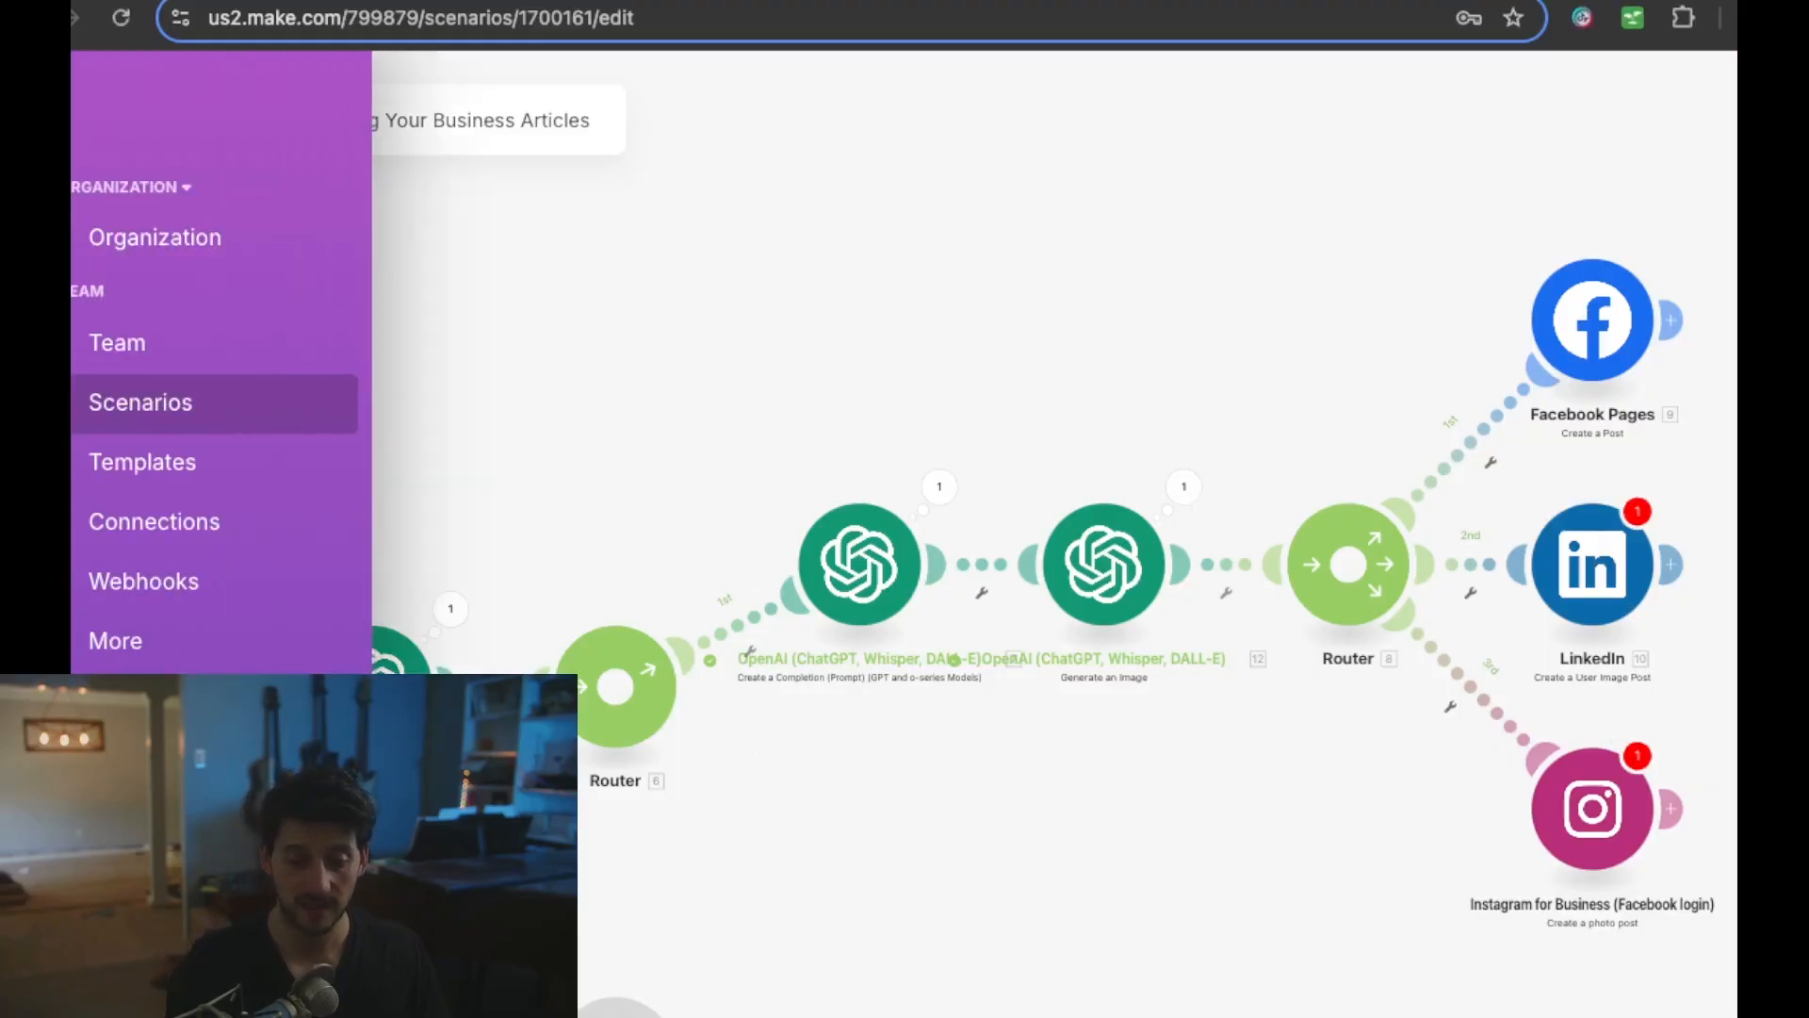
left_click_drag(1056, 1016, 1266, 812)
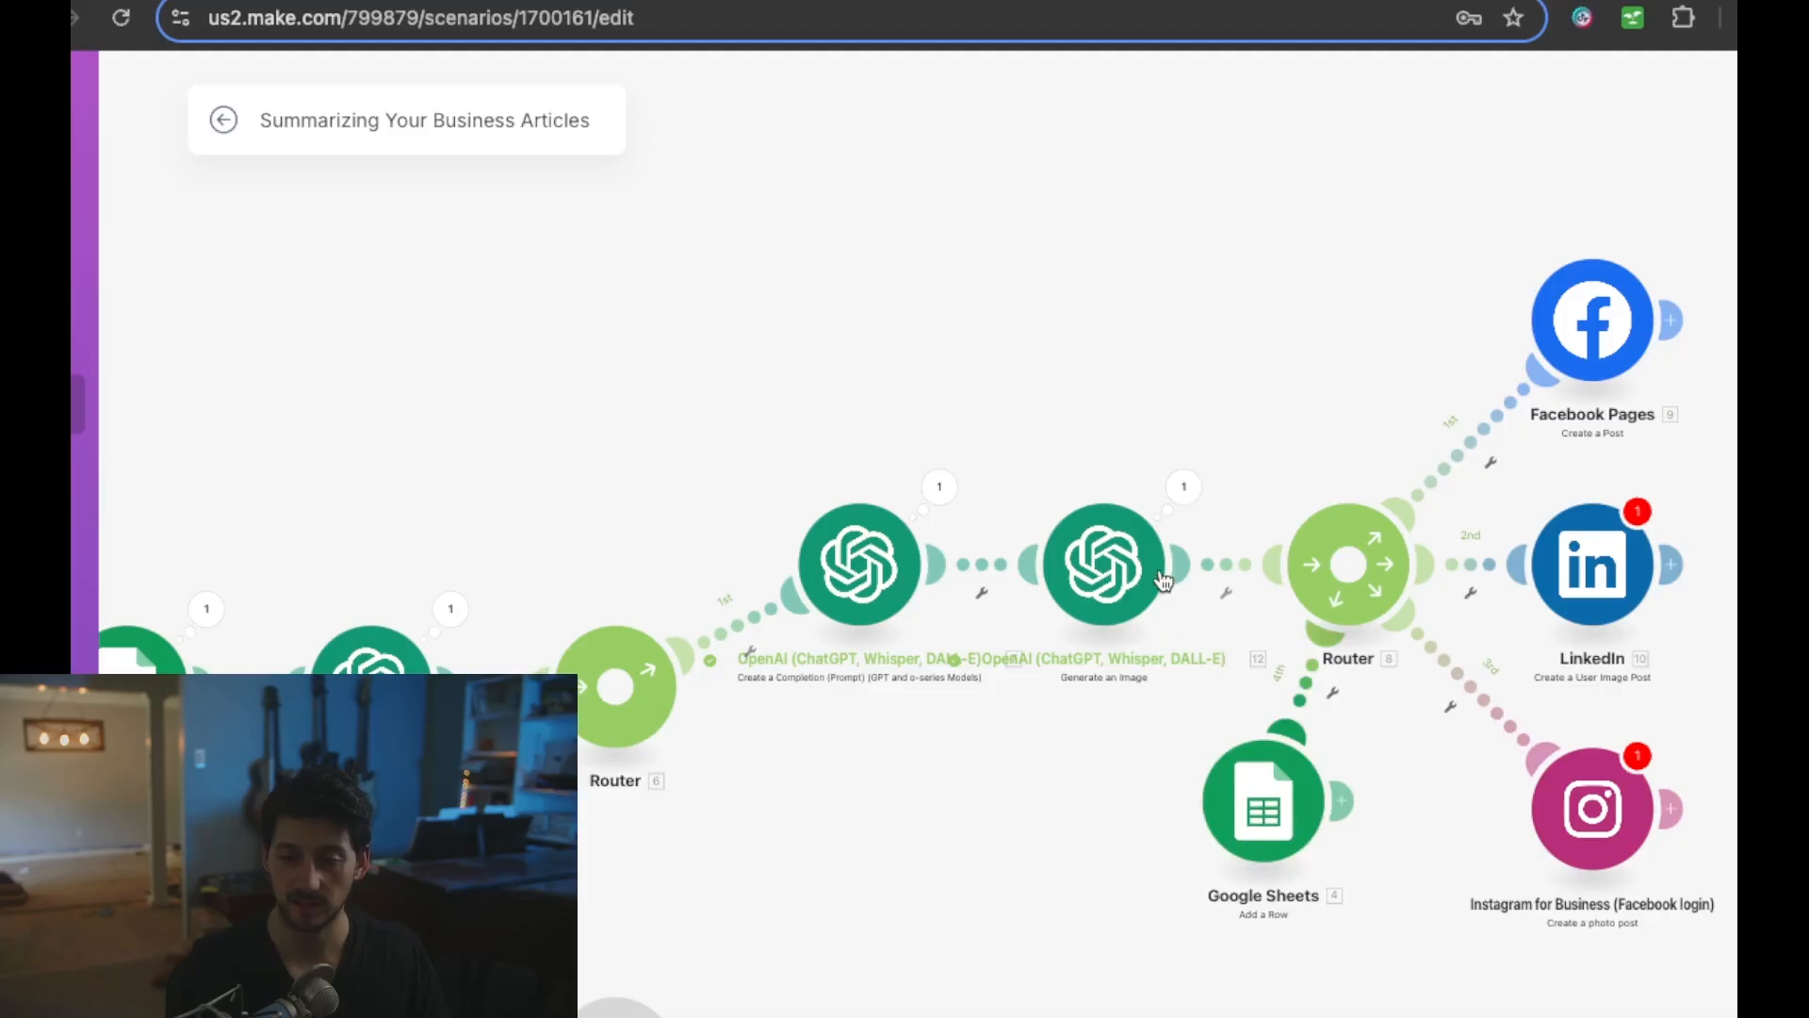
- Review the spreadsheet, sheet and column value settings of the Google Sheets Add a Row module
left_click(1261, 812)
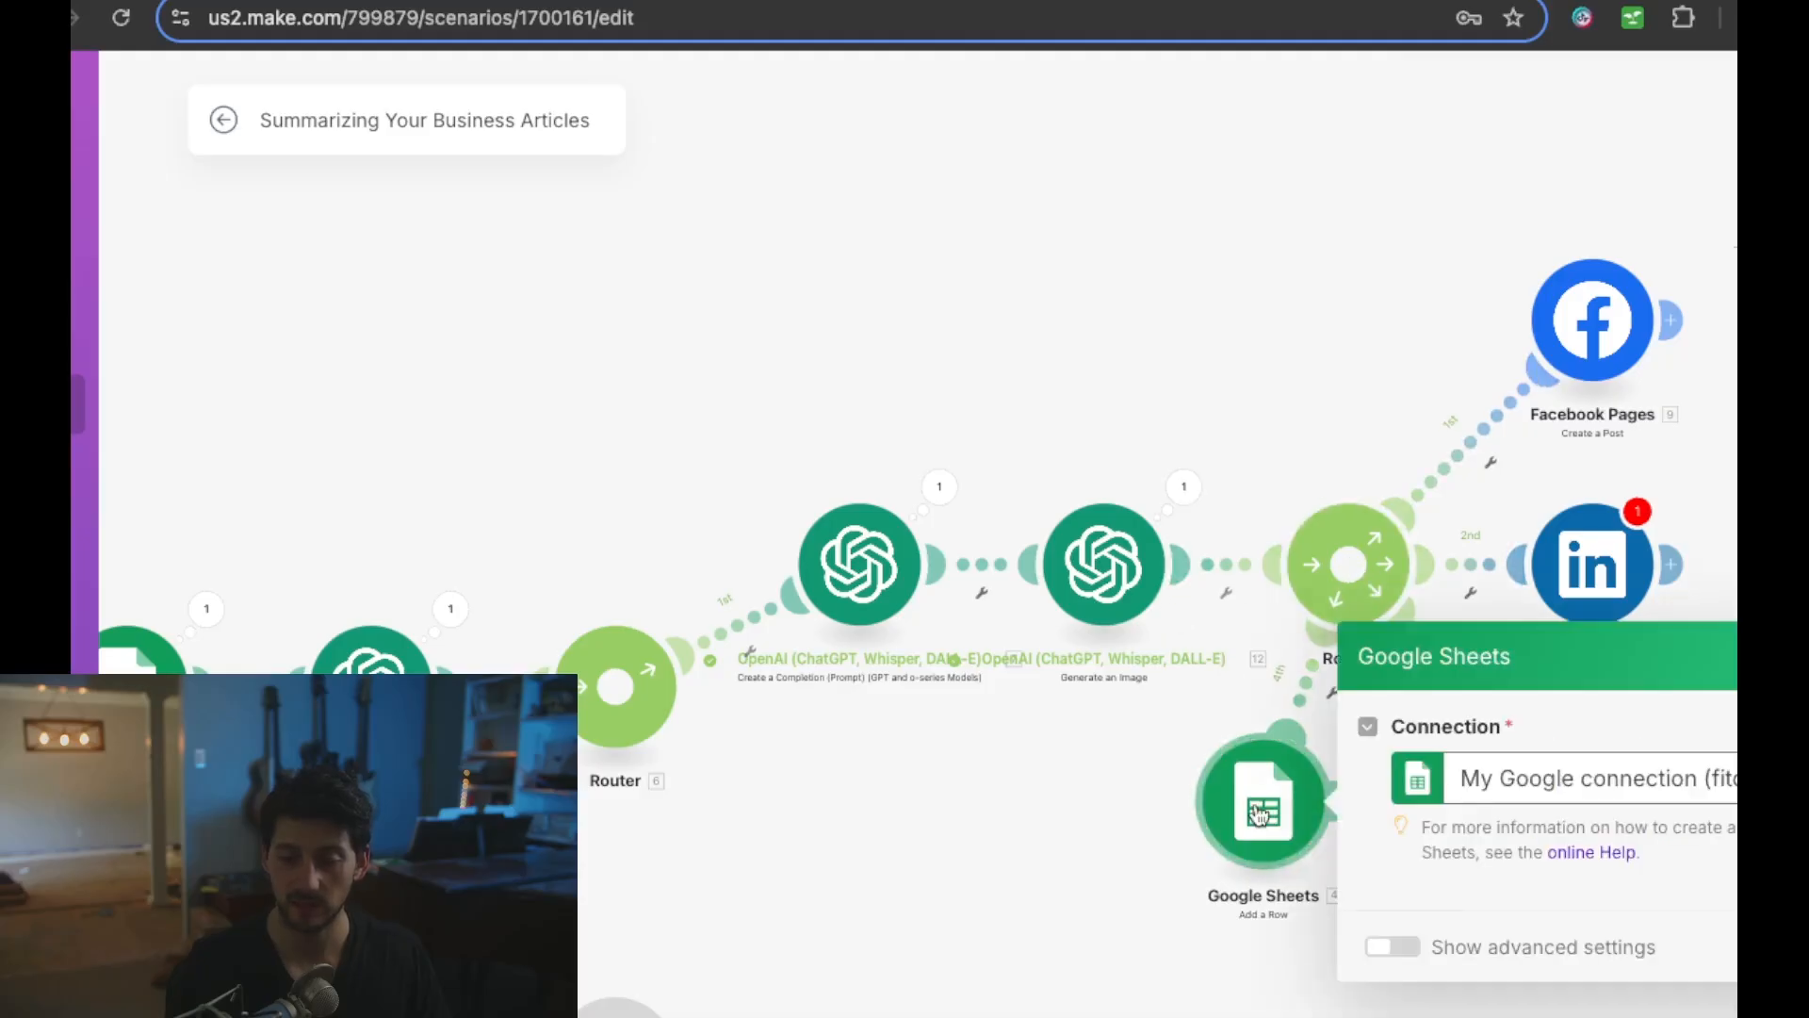
scroll(1473, 849, "down", 2)
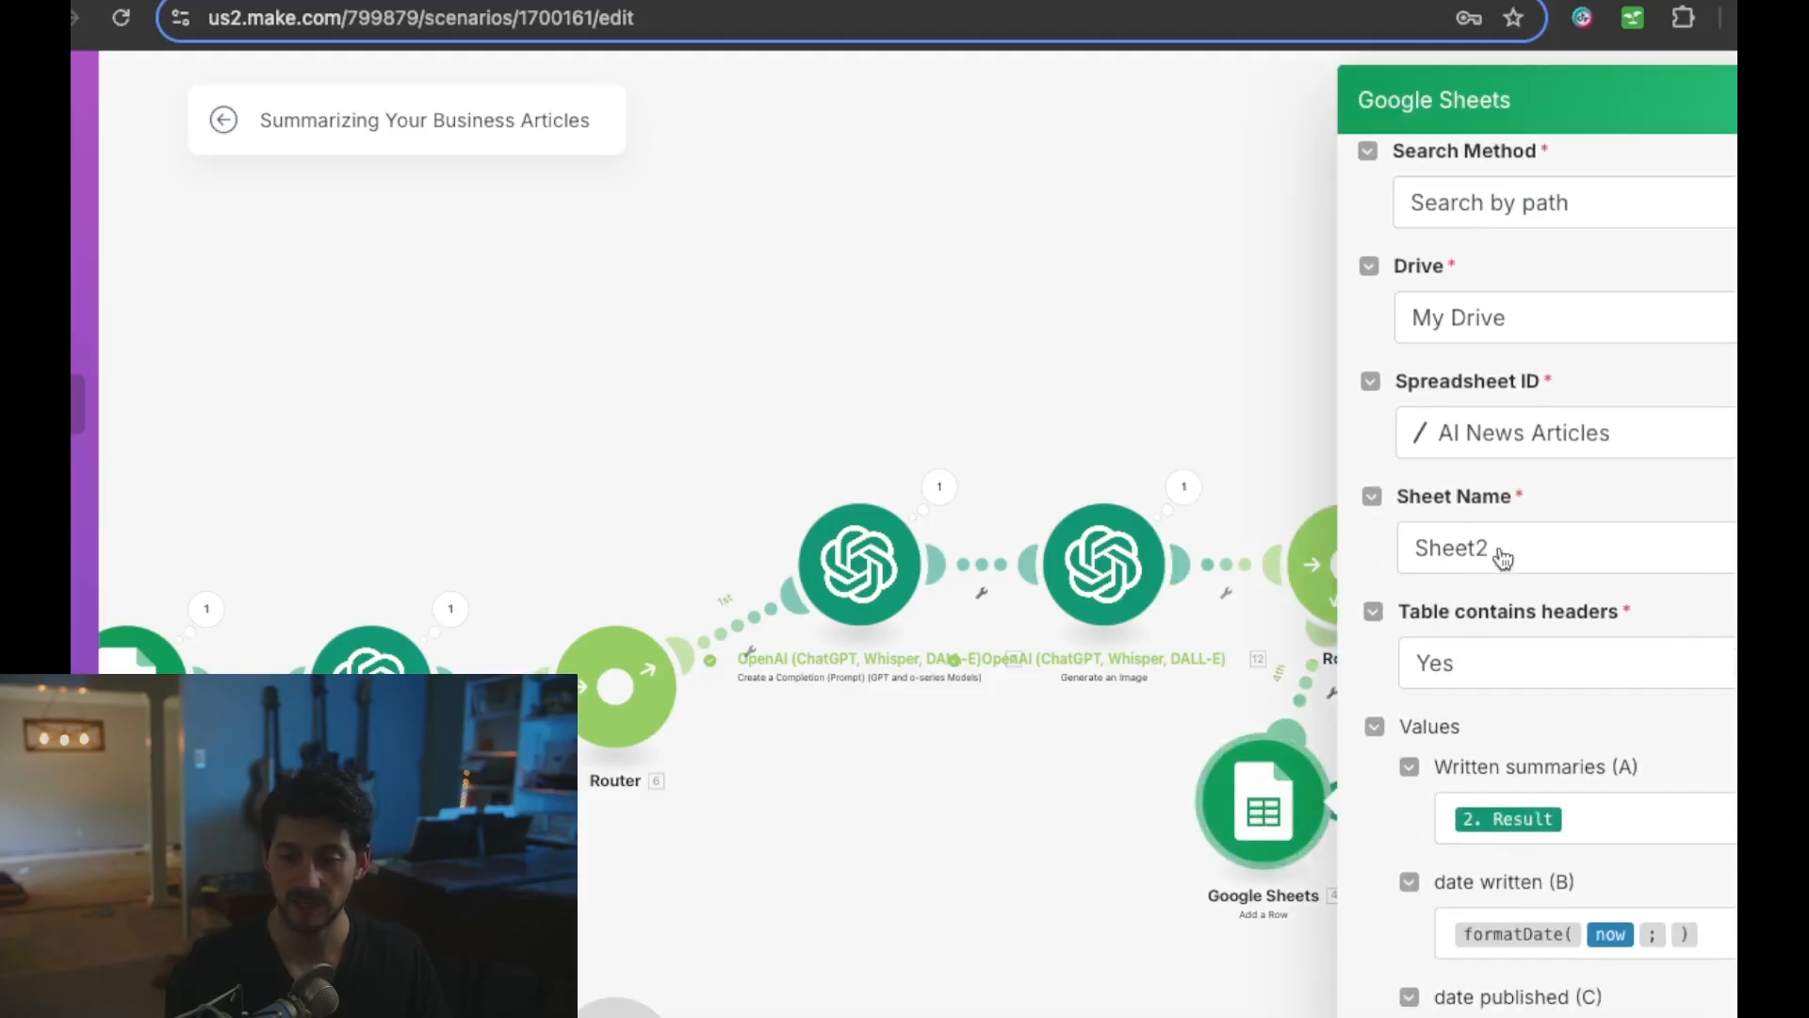
scroll(1524, 709, "down", 3)
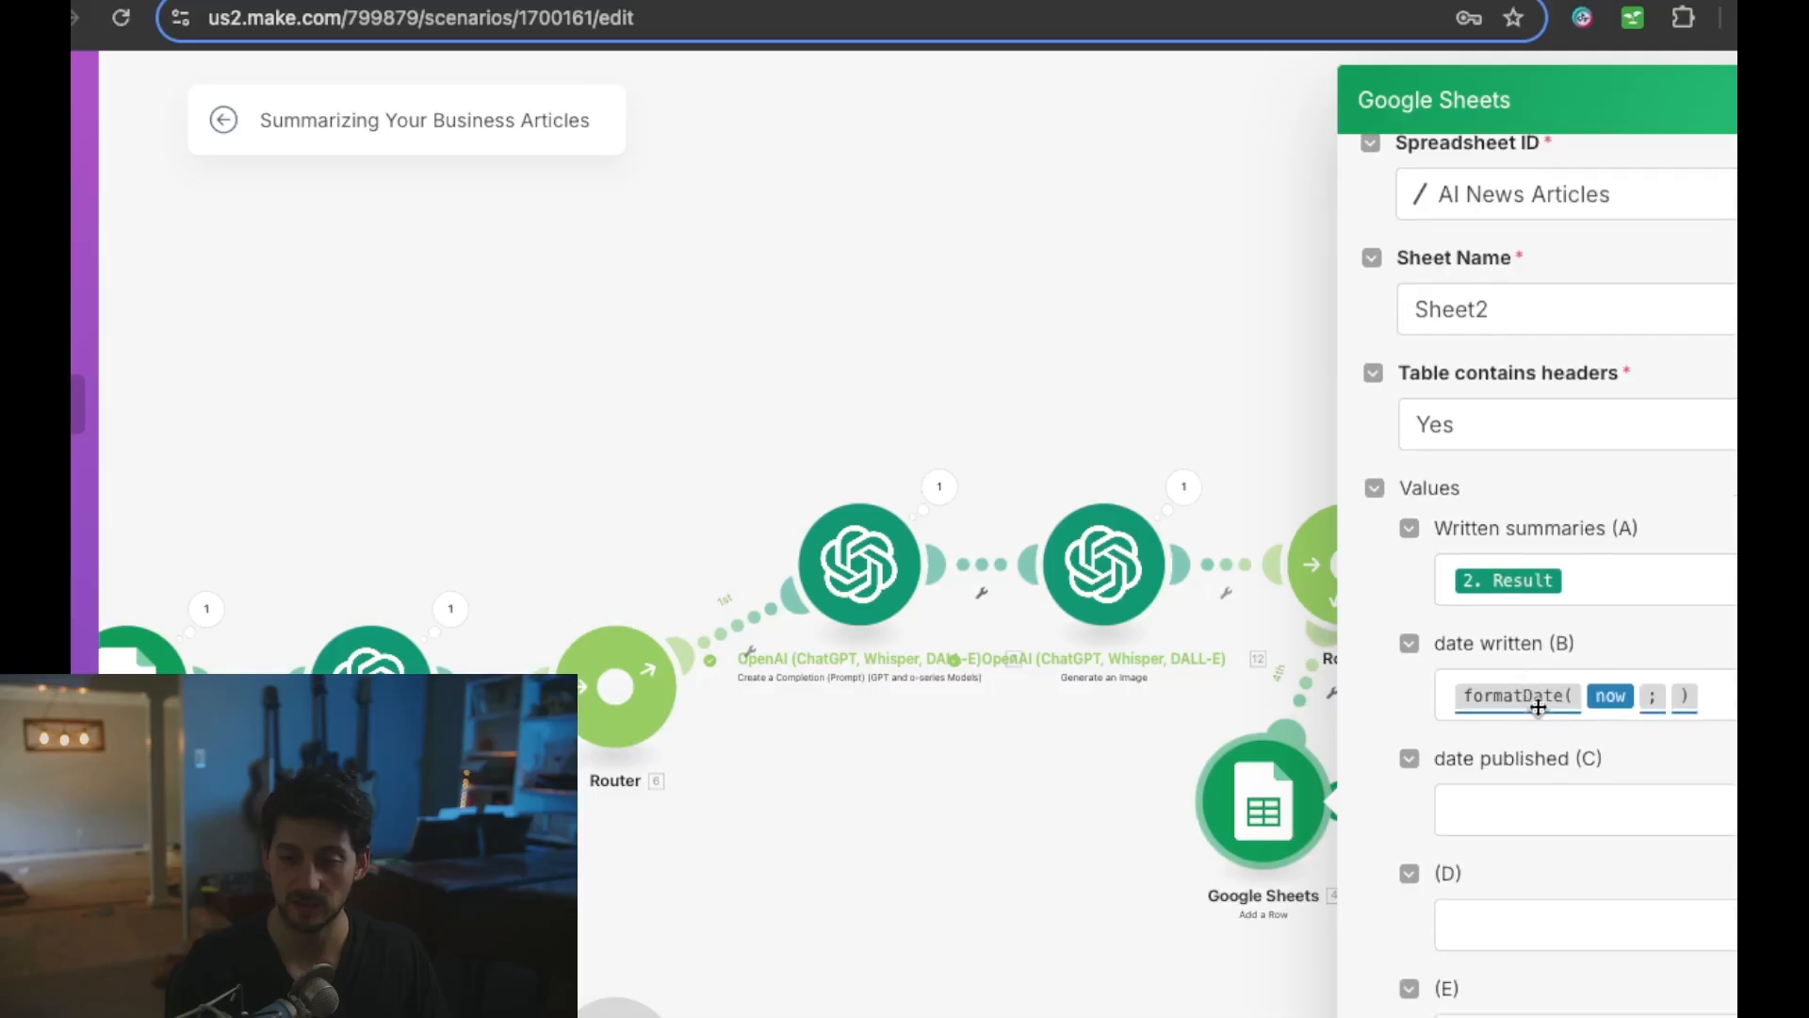